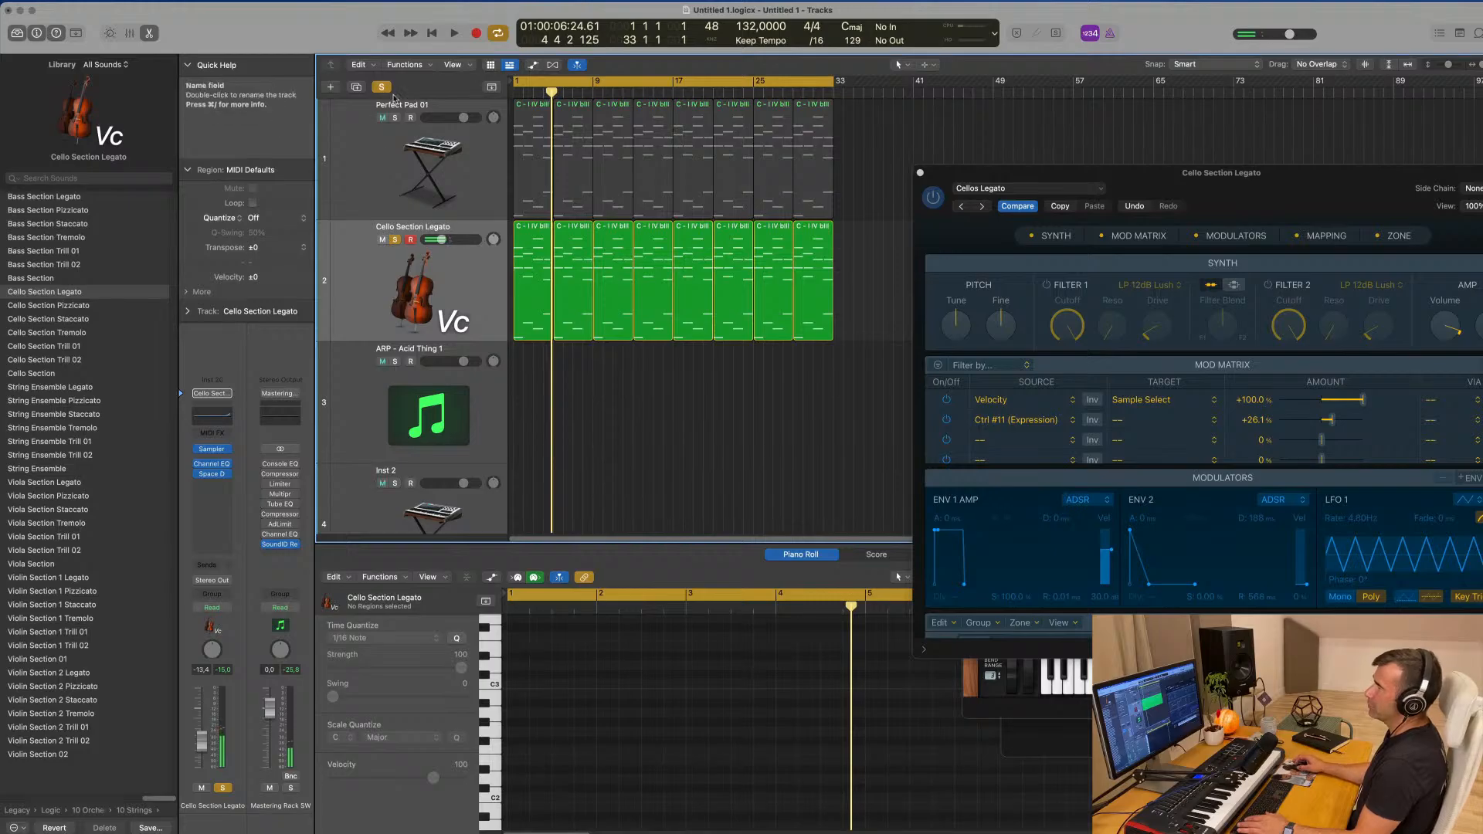
- Turn off solo on the Cello Section Legato track and play the pad and cello tracks together
key(s)
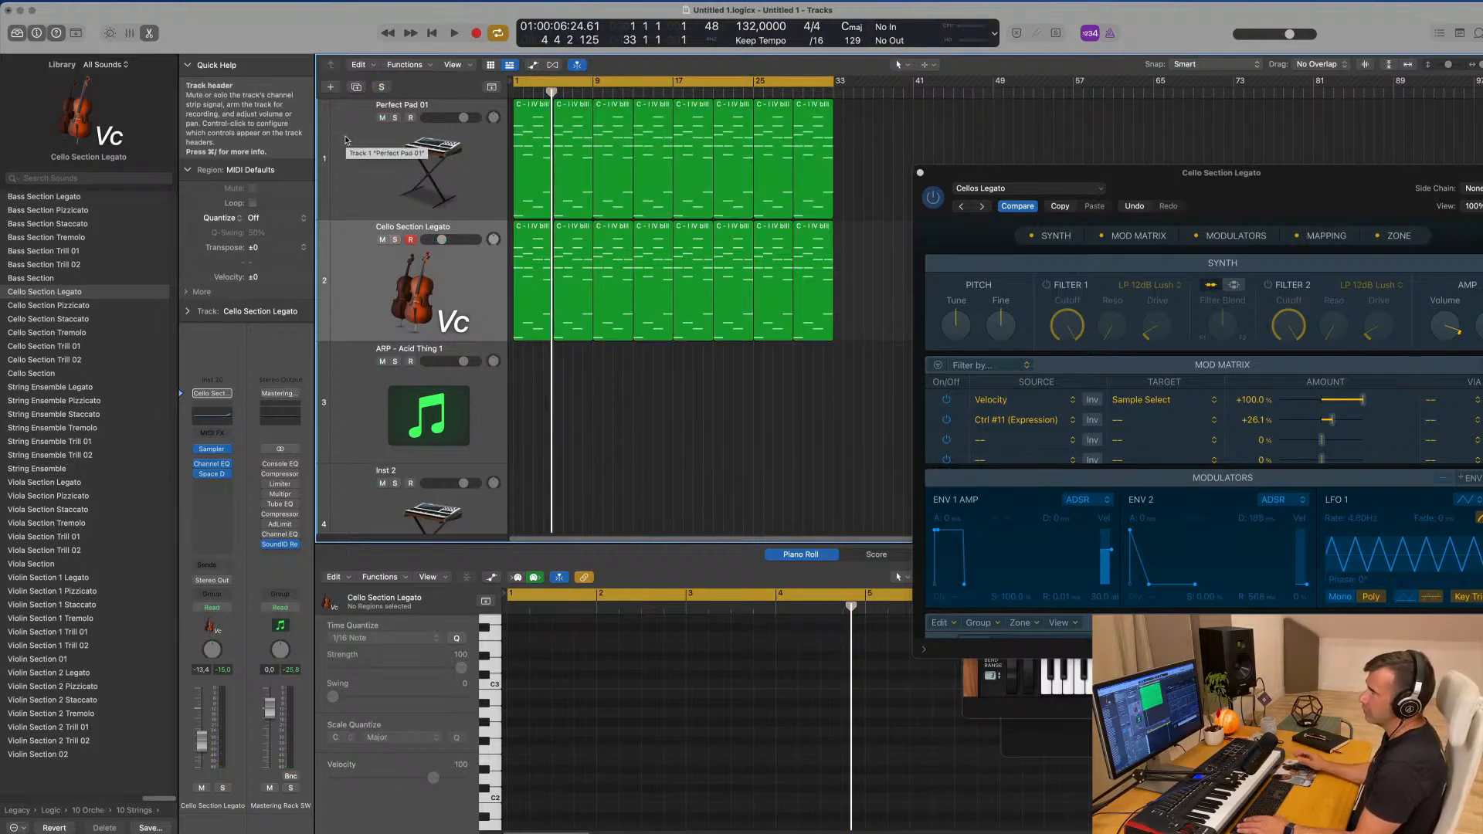
key(space)
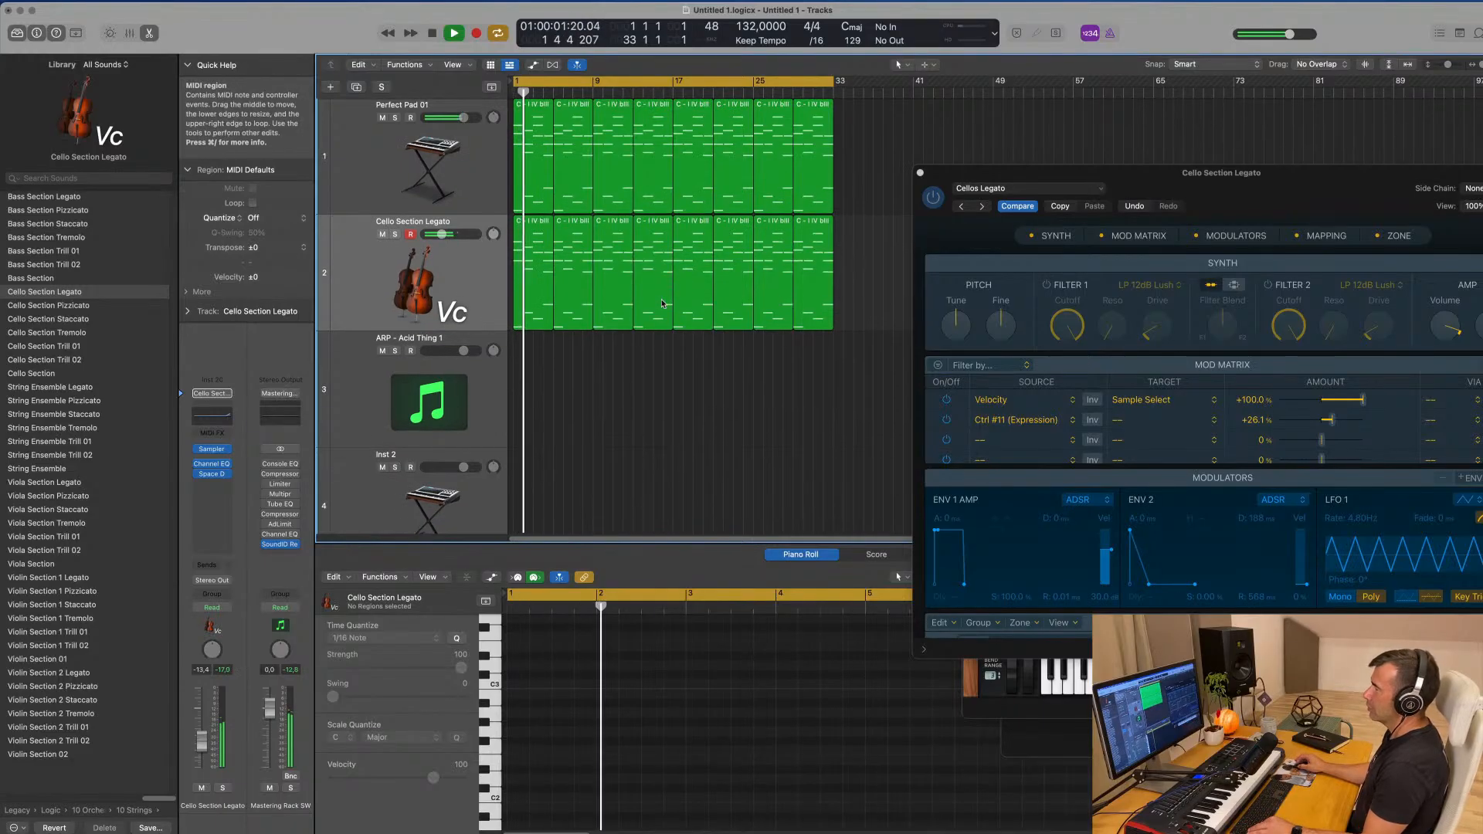
key(super+Up)
key(super+Up)
- Raise the Cutoff in the Perfect Pad 01 track's Alchemy synth during playback, and stop playback
click(431, 160)
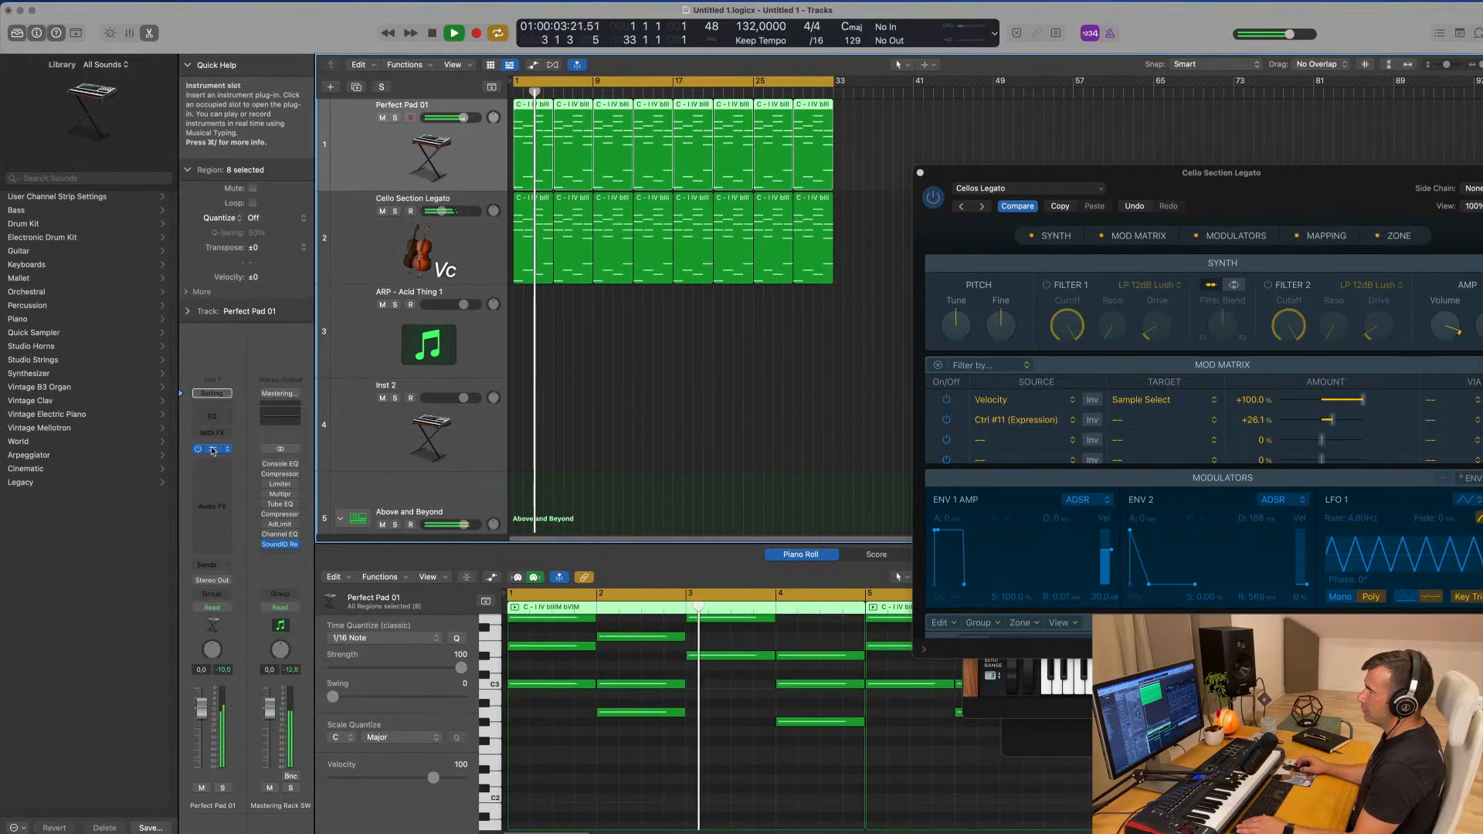
click(212, 448)
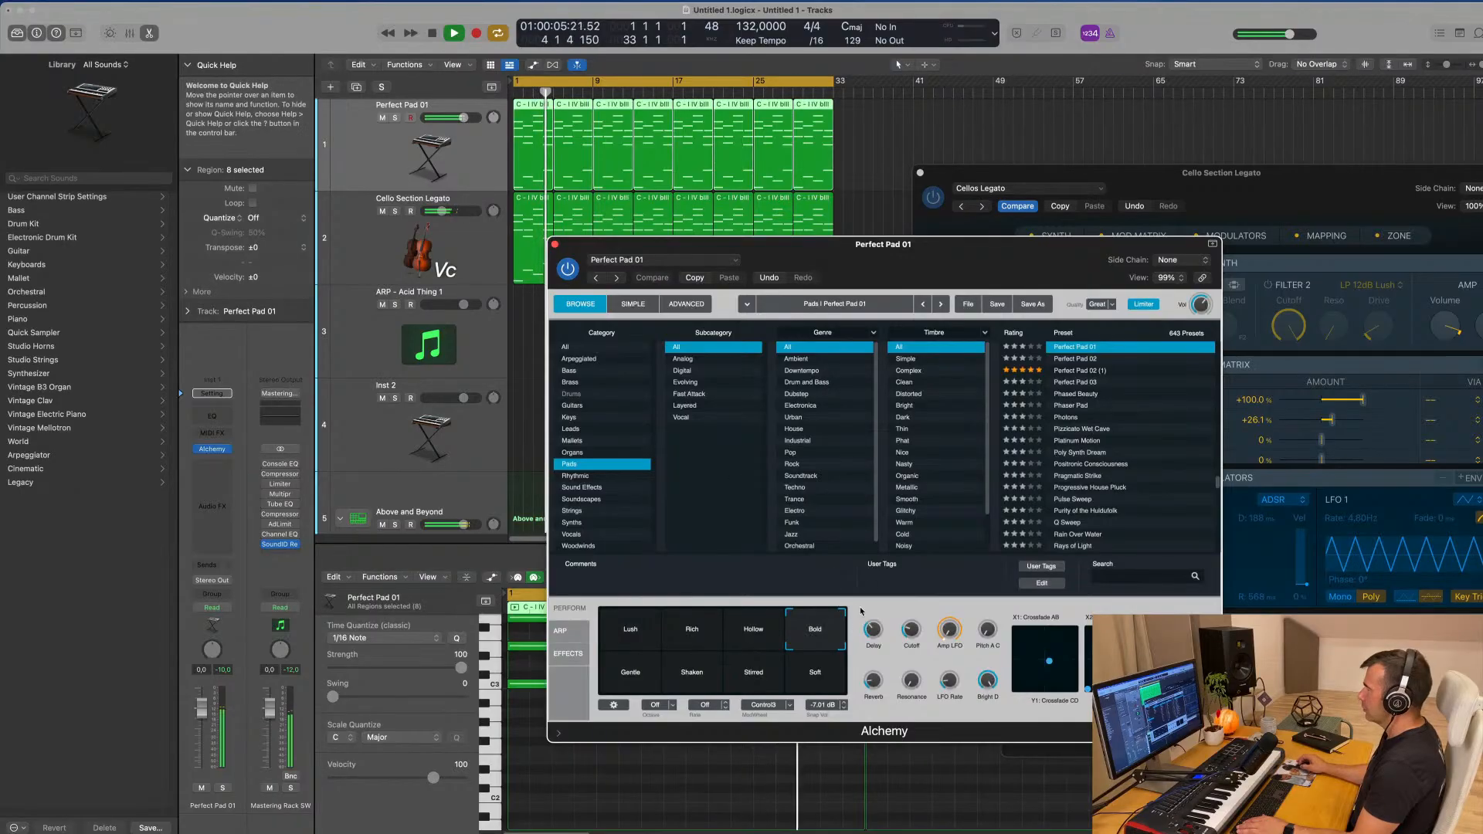
drag(907, 634, 909, 623)
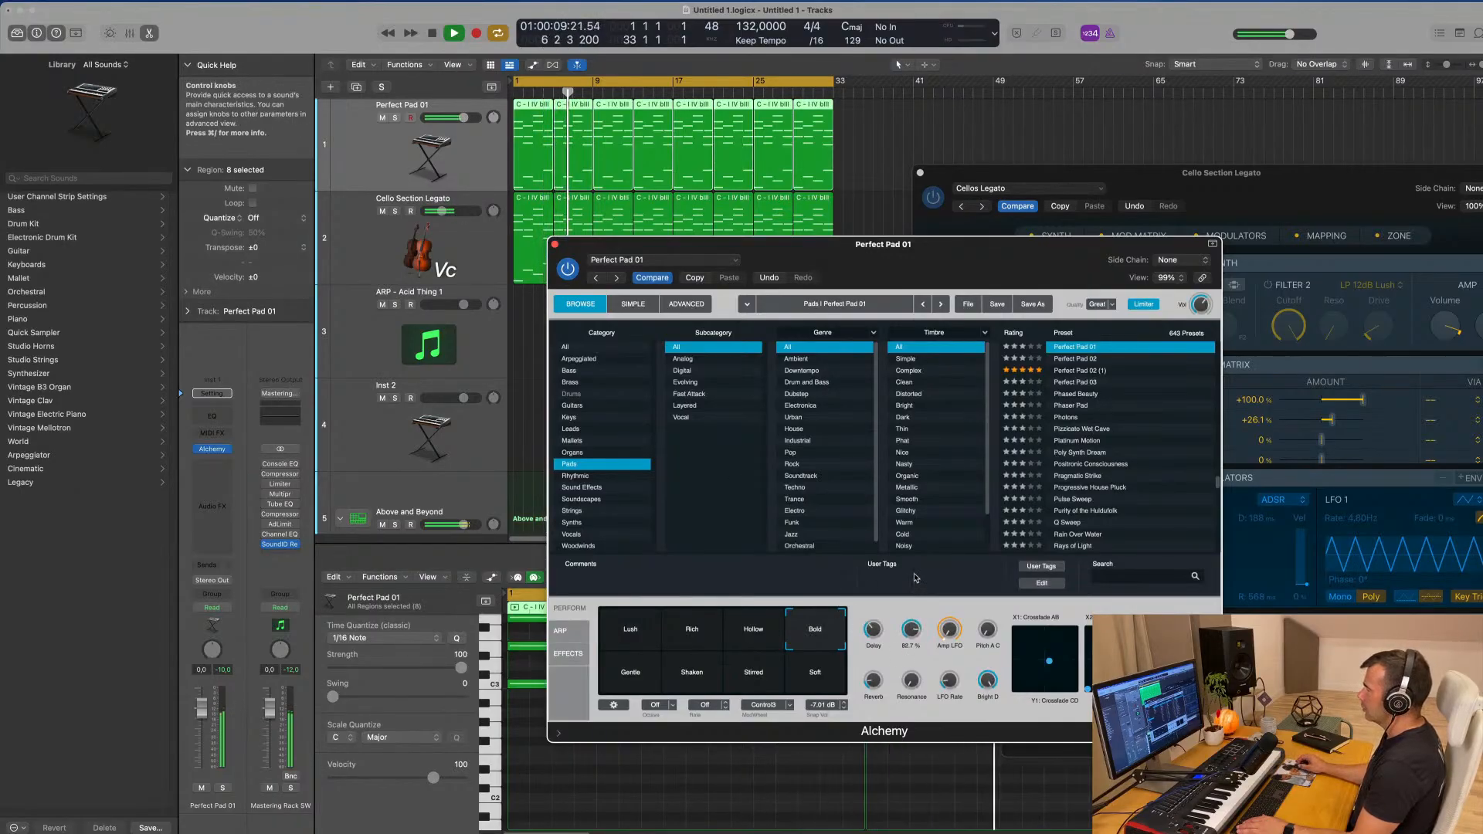
click(555, 245)
key(space)
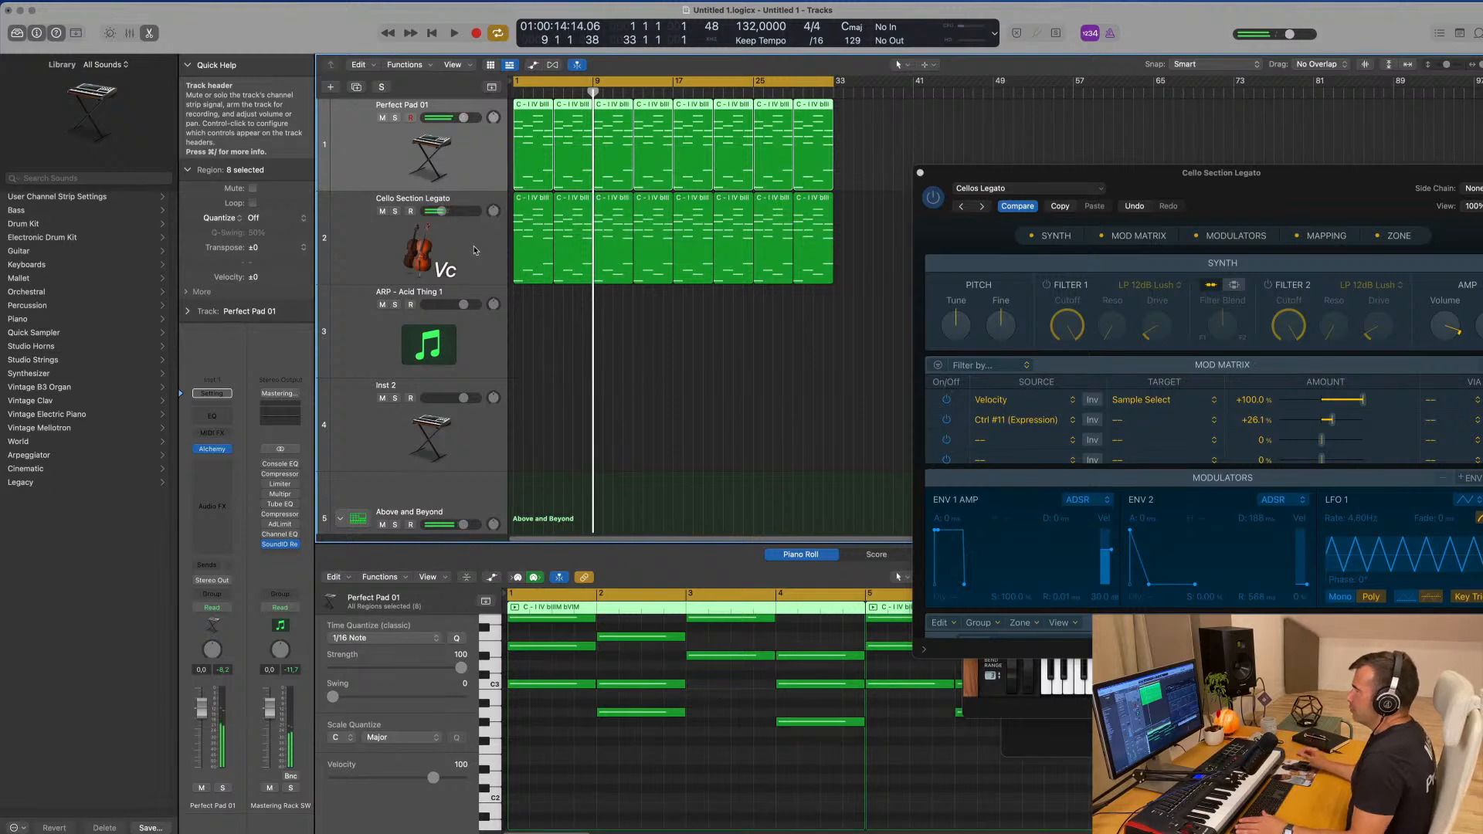
- Solo the Cello Section Legato track and lengthen the ENV 1 AMP release in its Sampler to about 430 ms during playback
click(474, 250)
click(395, 210)
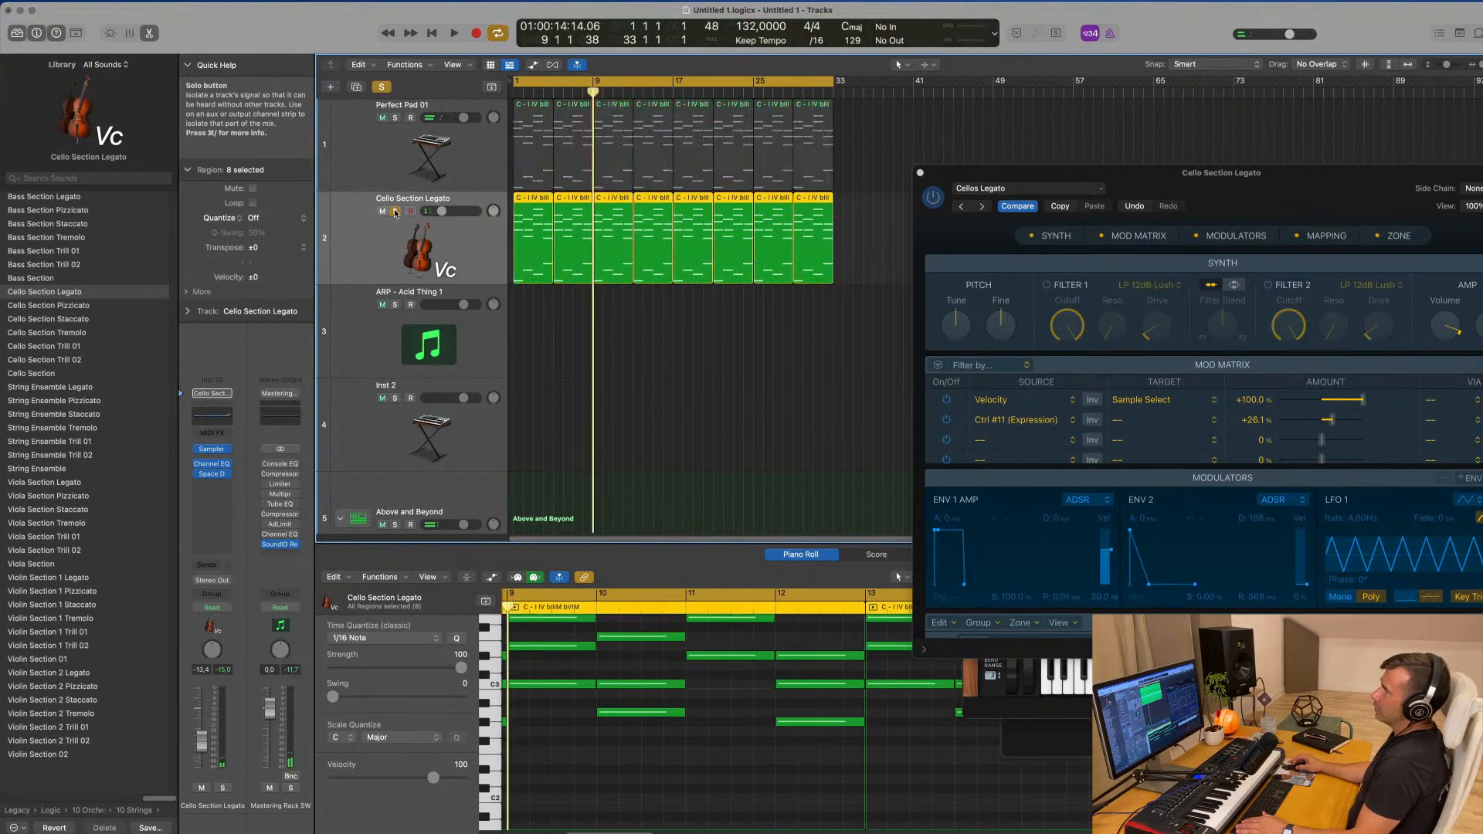
drag(1235, 184, 942, 157)
key(space)
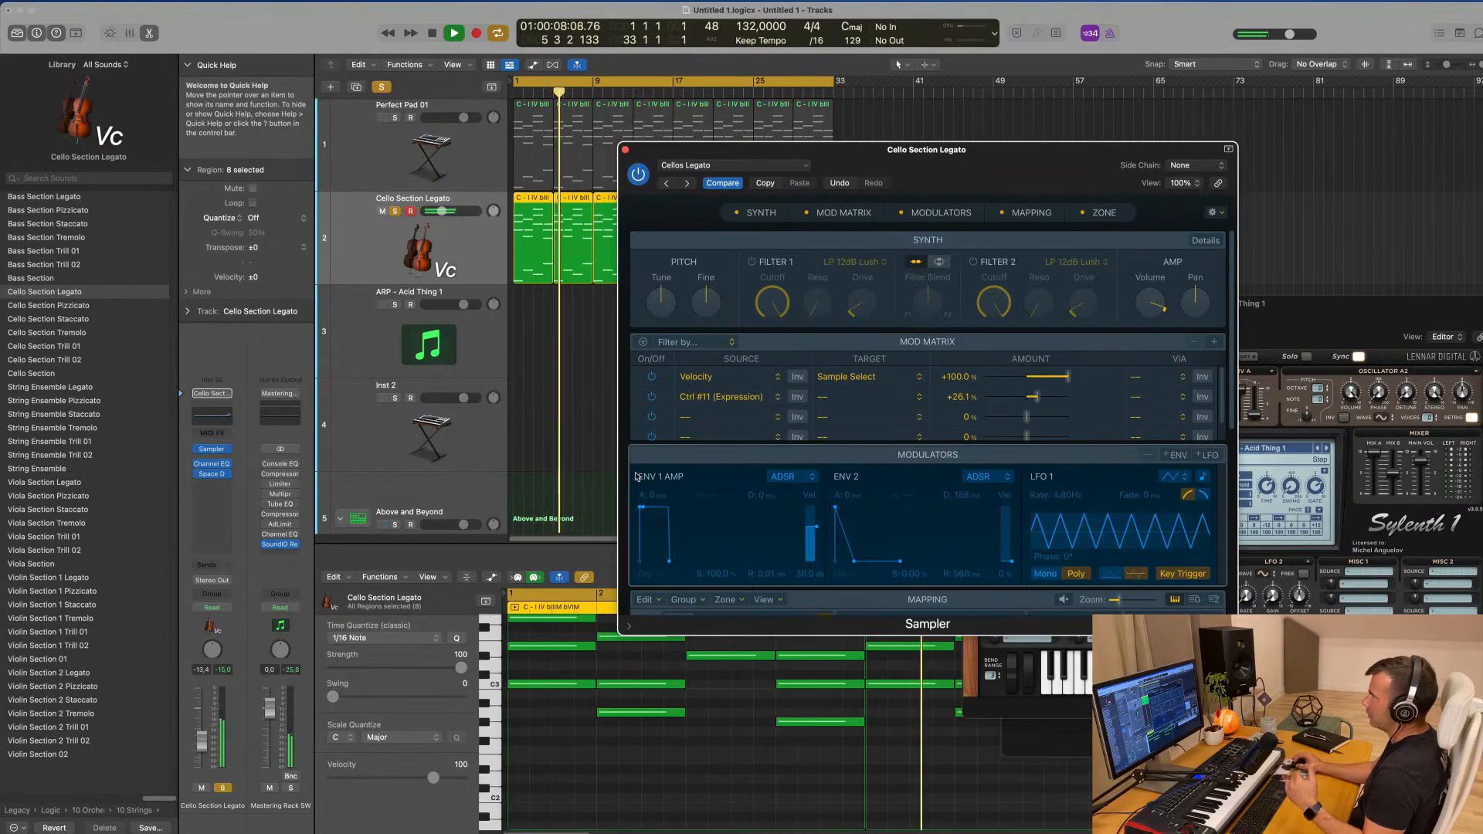
drag(671, 564, 686, 566)
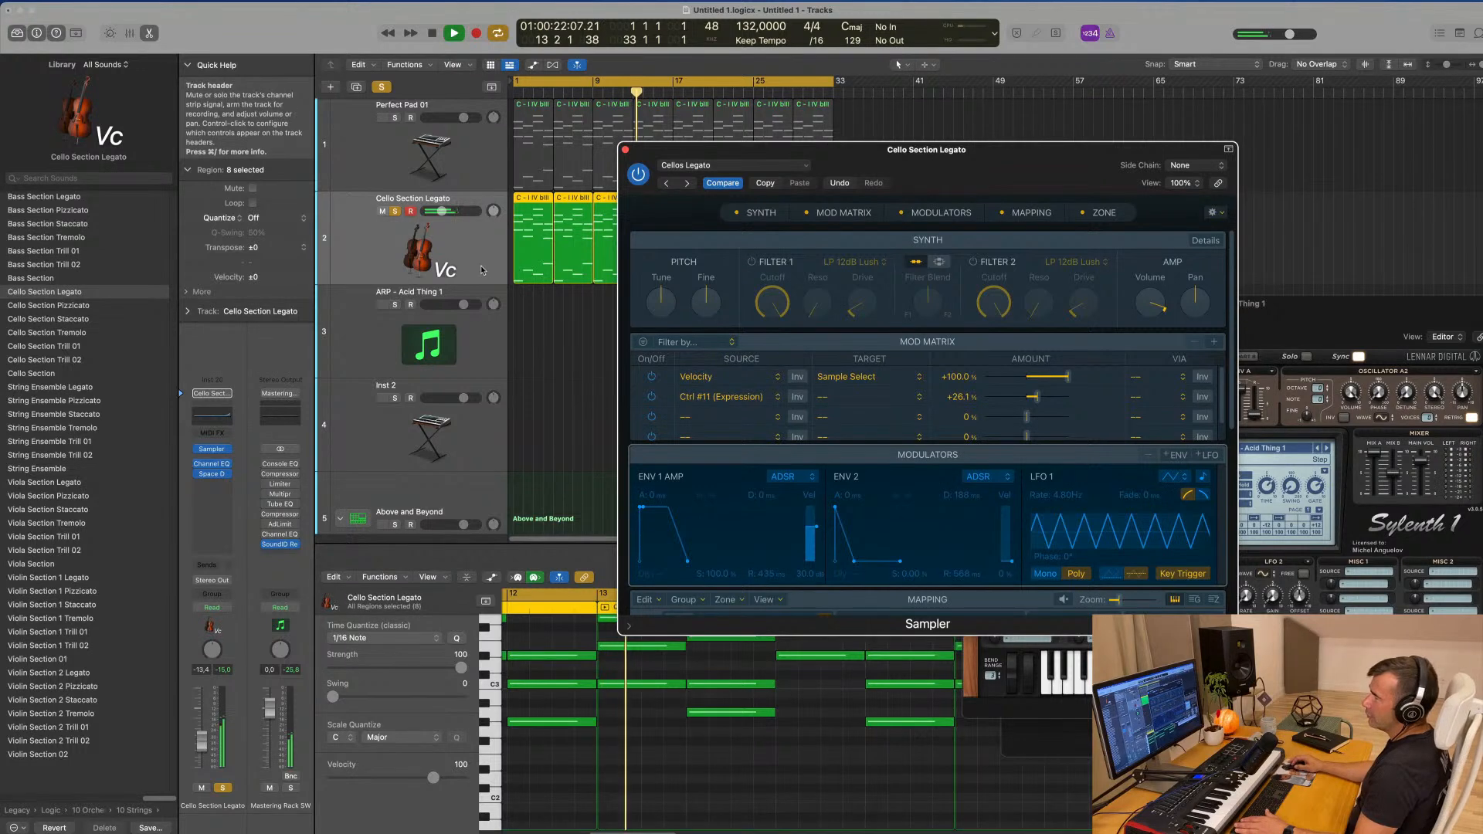
- Add a Bus 6 send to the Cello Section Legato track and insert a Channel EQ on the send's aux channel
click(212, 565)
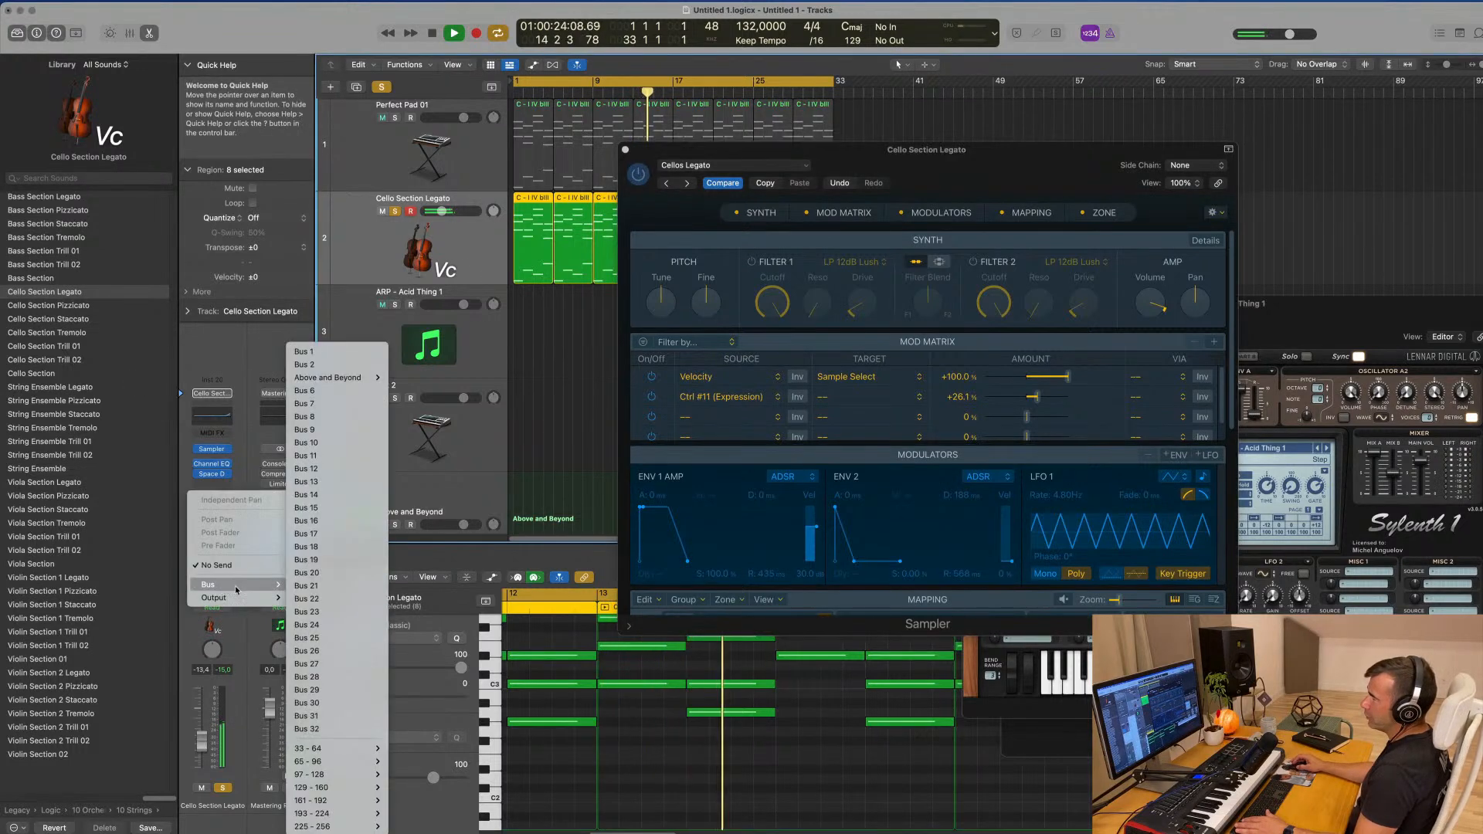
mouse_move(236, 591)
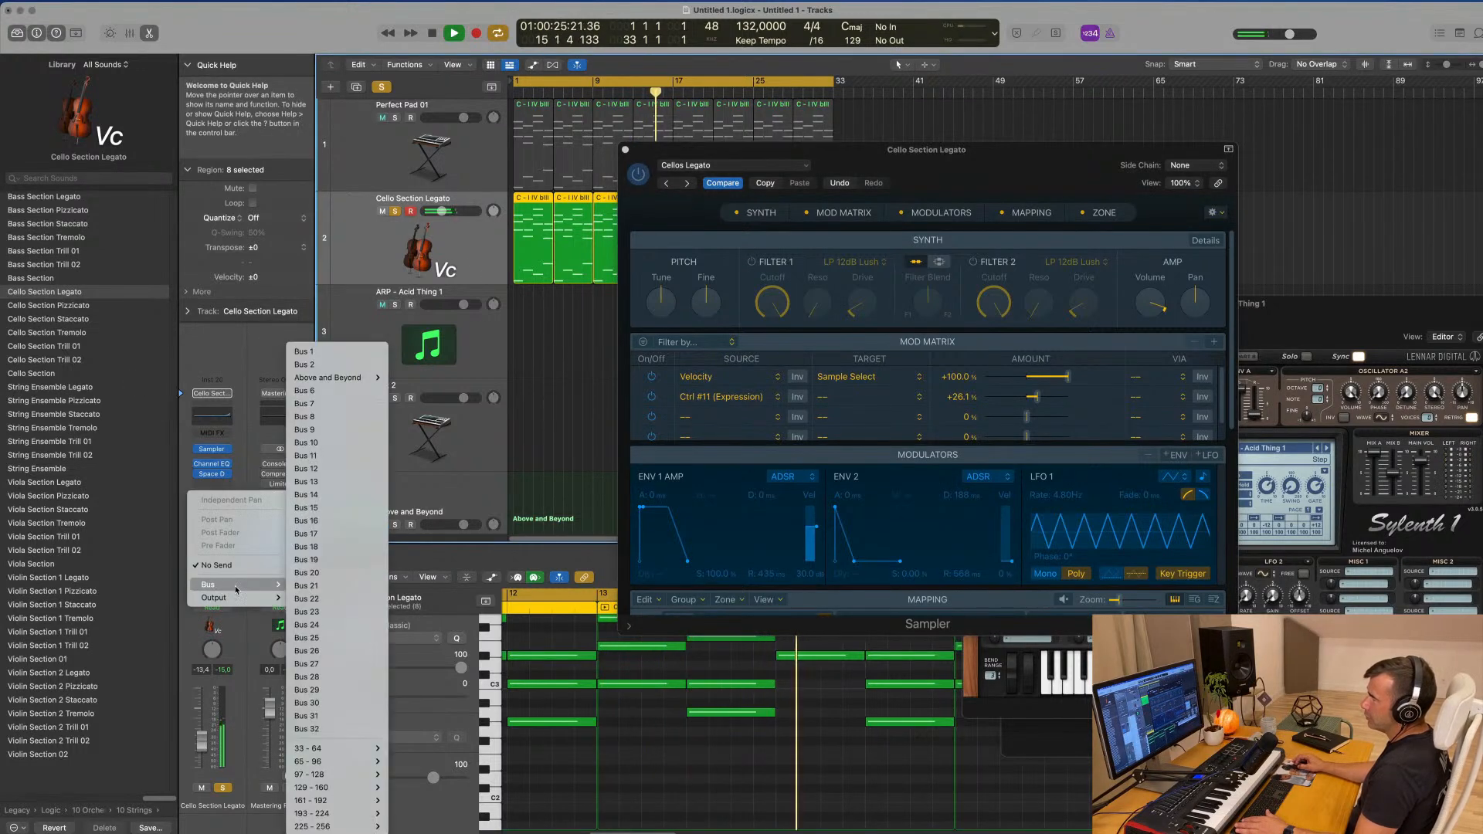
click(327, 392)
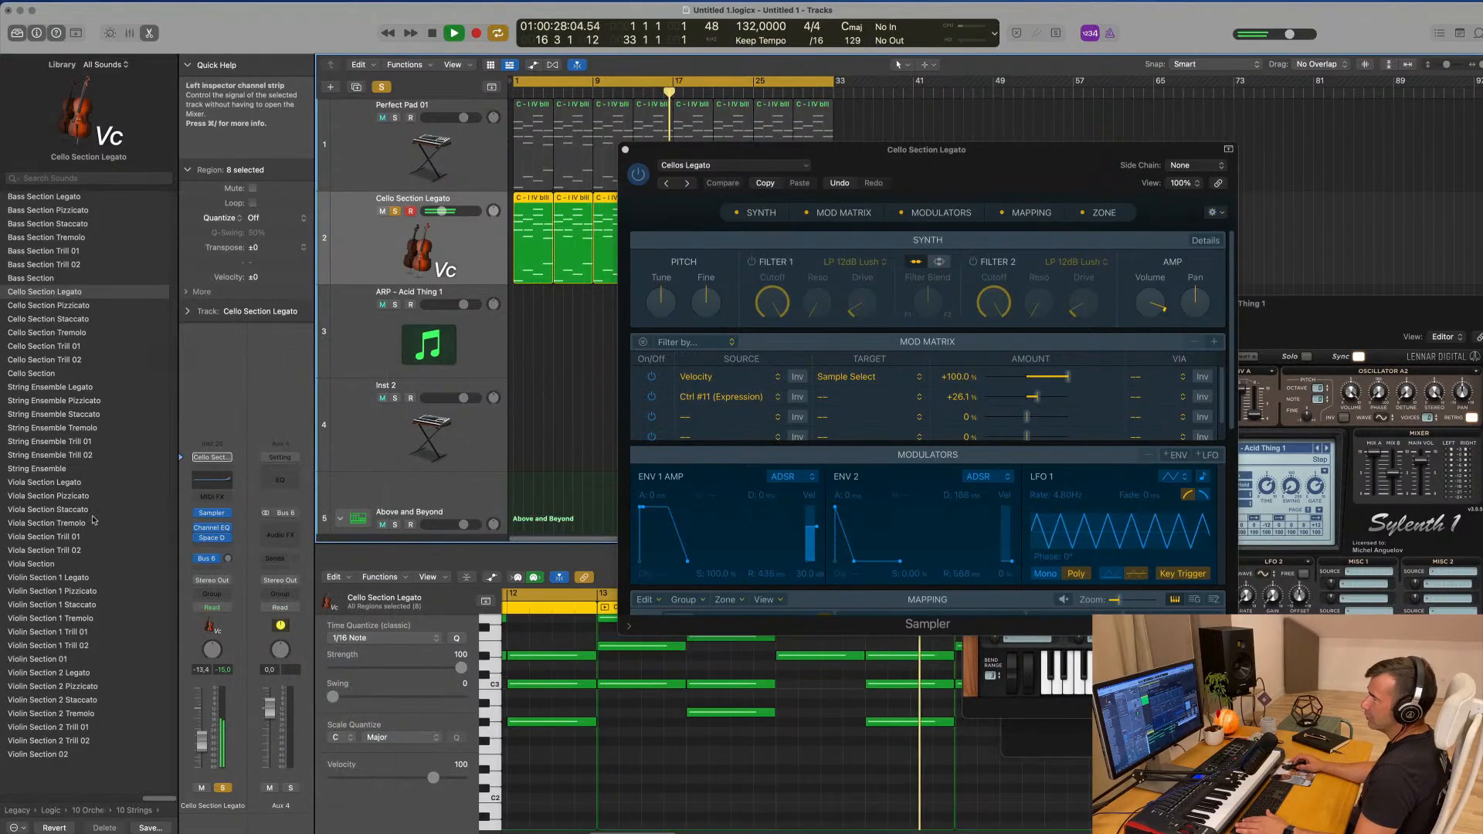
click(287, 486)
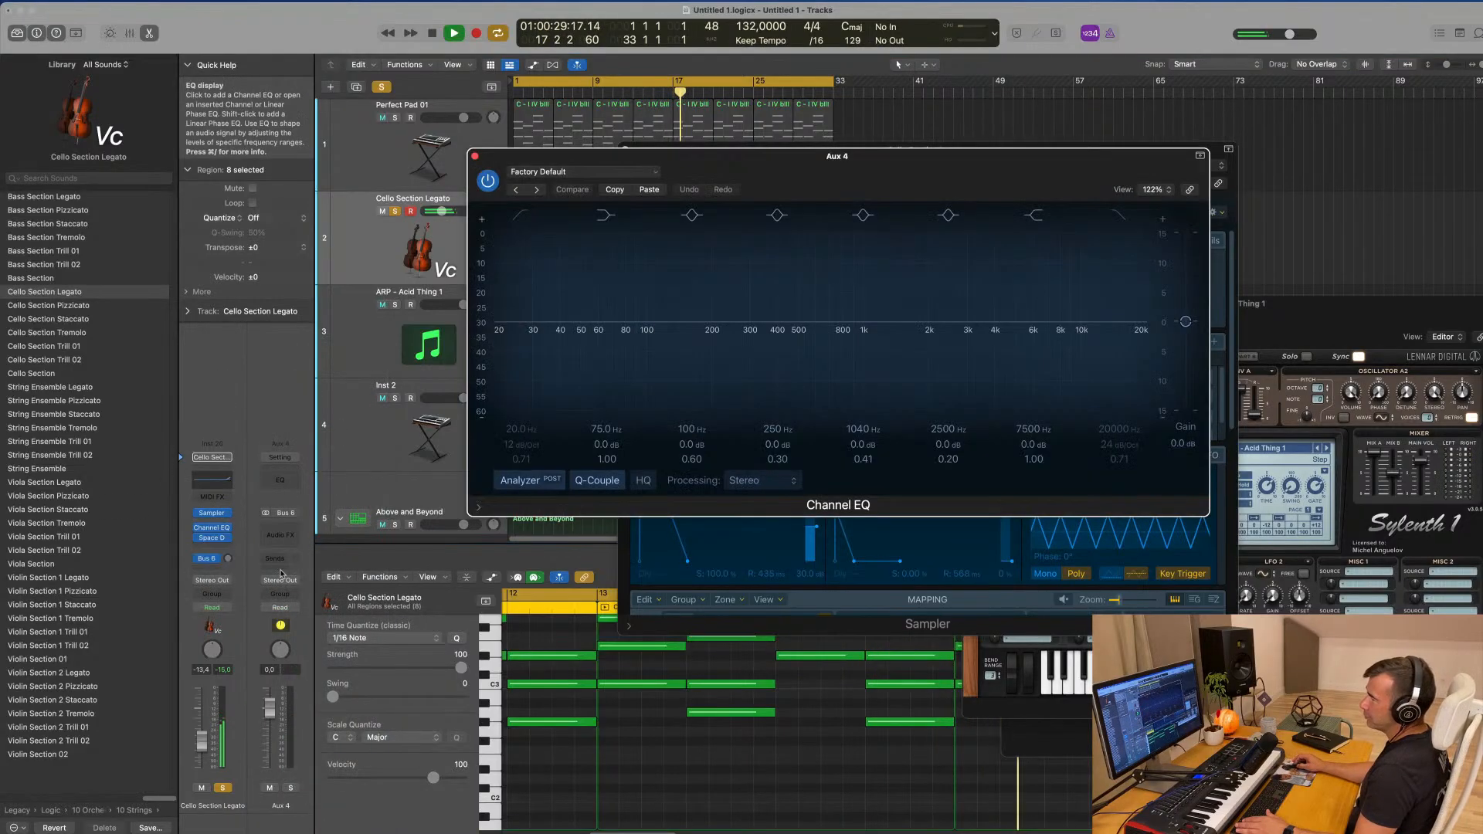
- Insert a stereo SilverVerb after the Channel EQ on the aux channel and load its grandiose preset
click(285, 541)
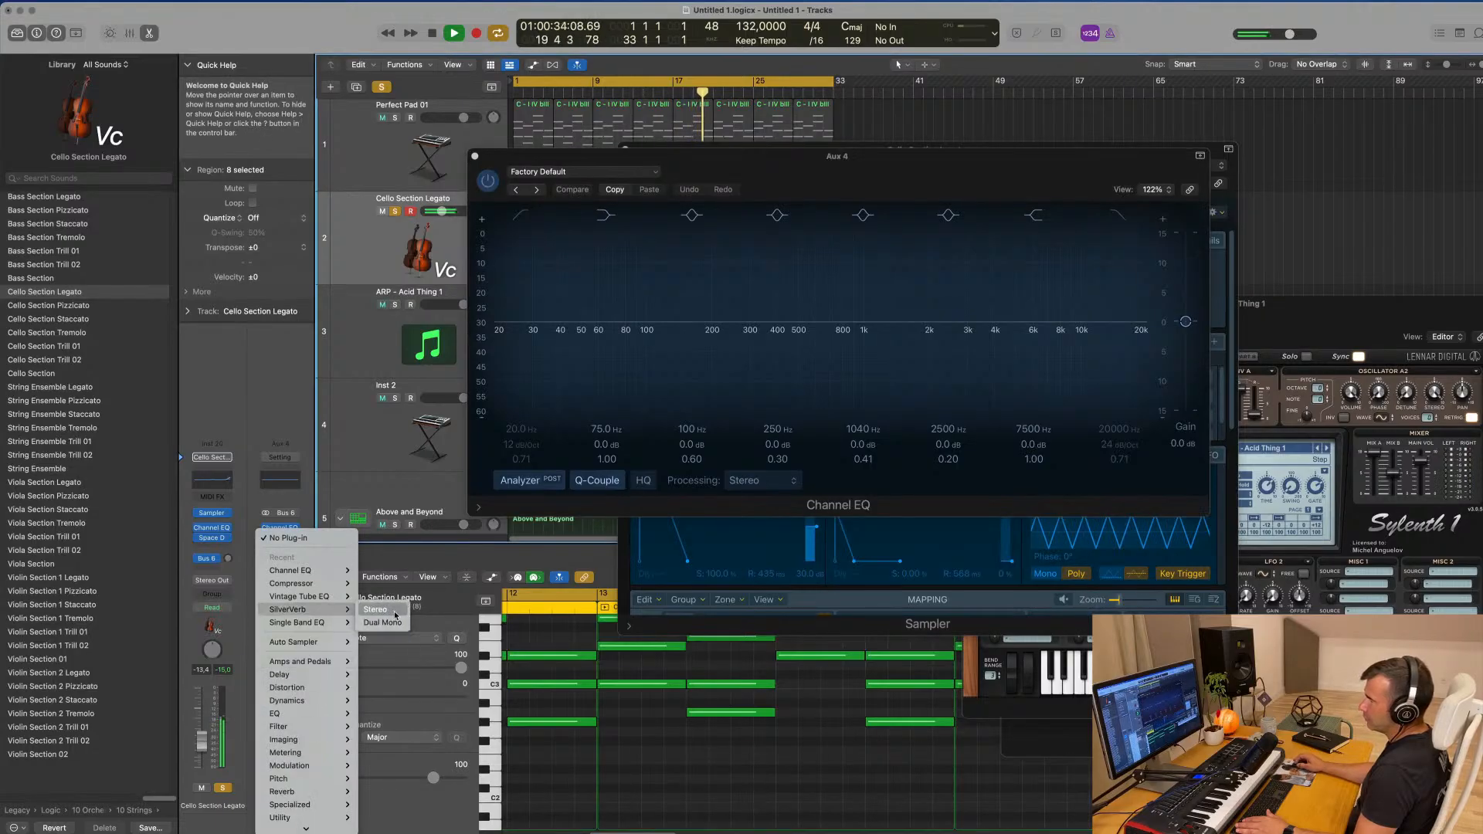
click(395, 610)
click(618, 183)
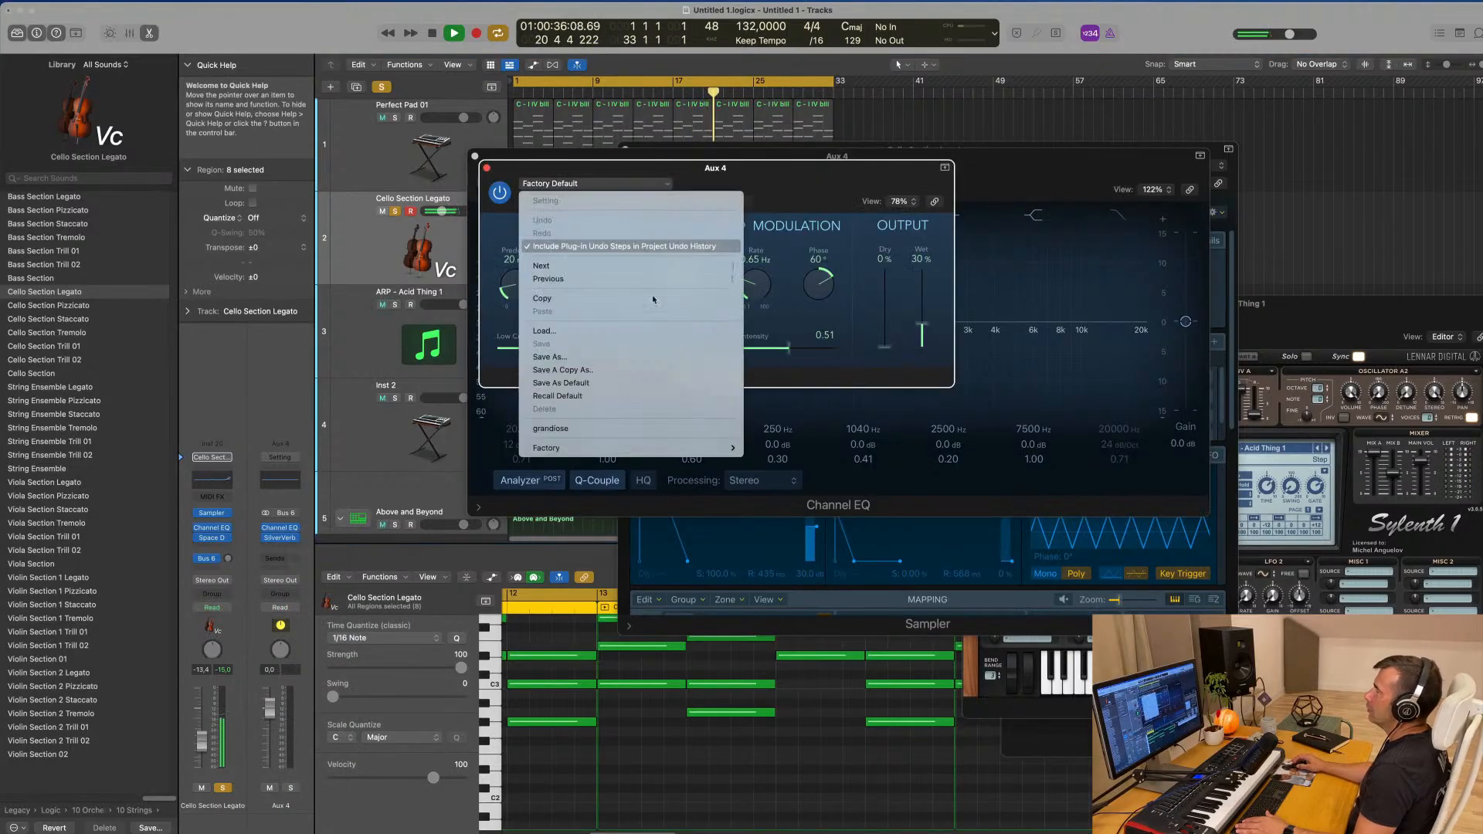
click(658, 429)
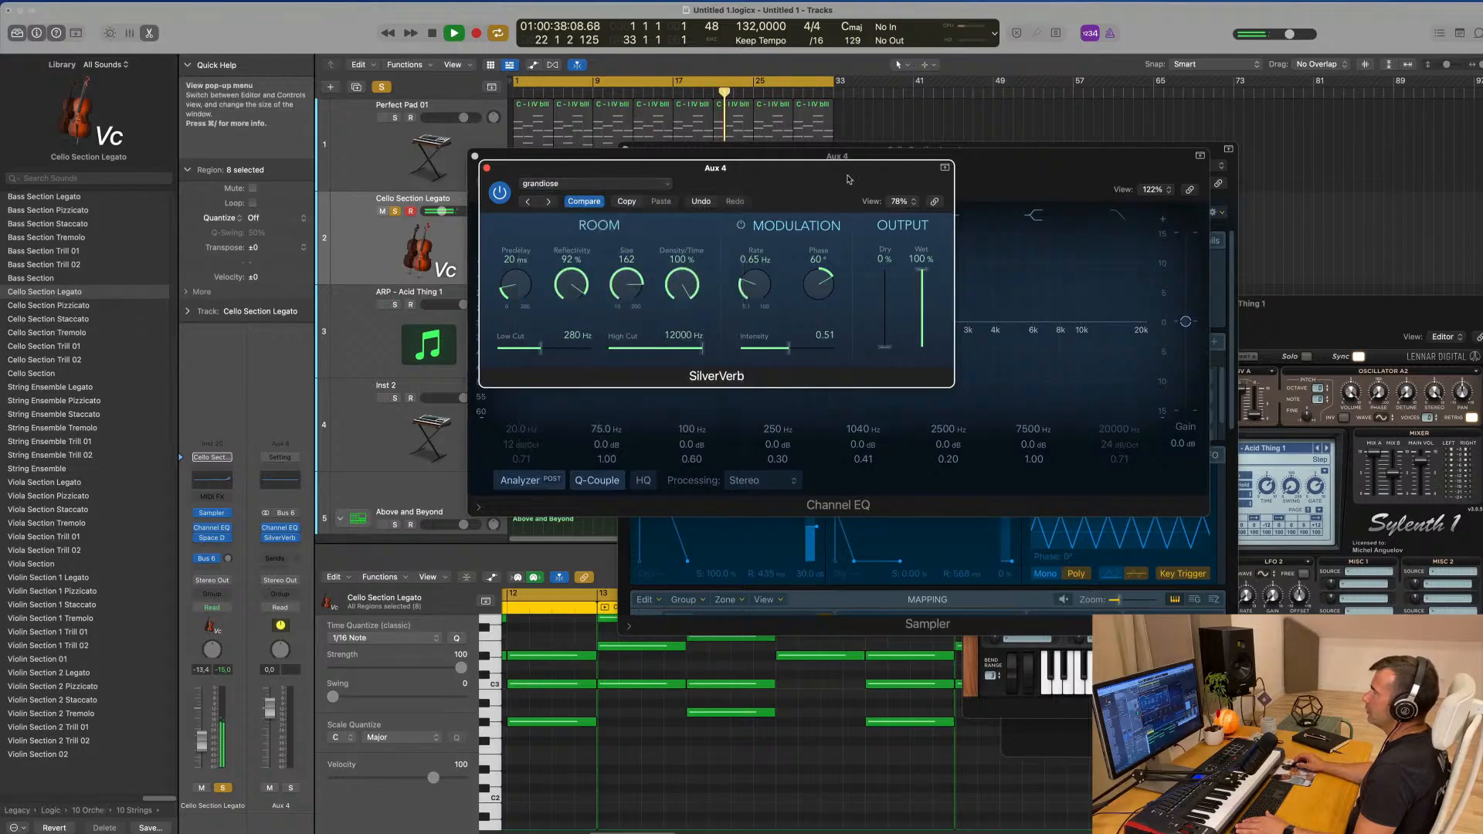
drag(735, 167, 794, 166)
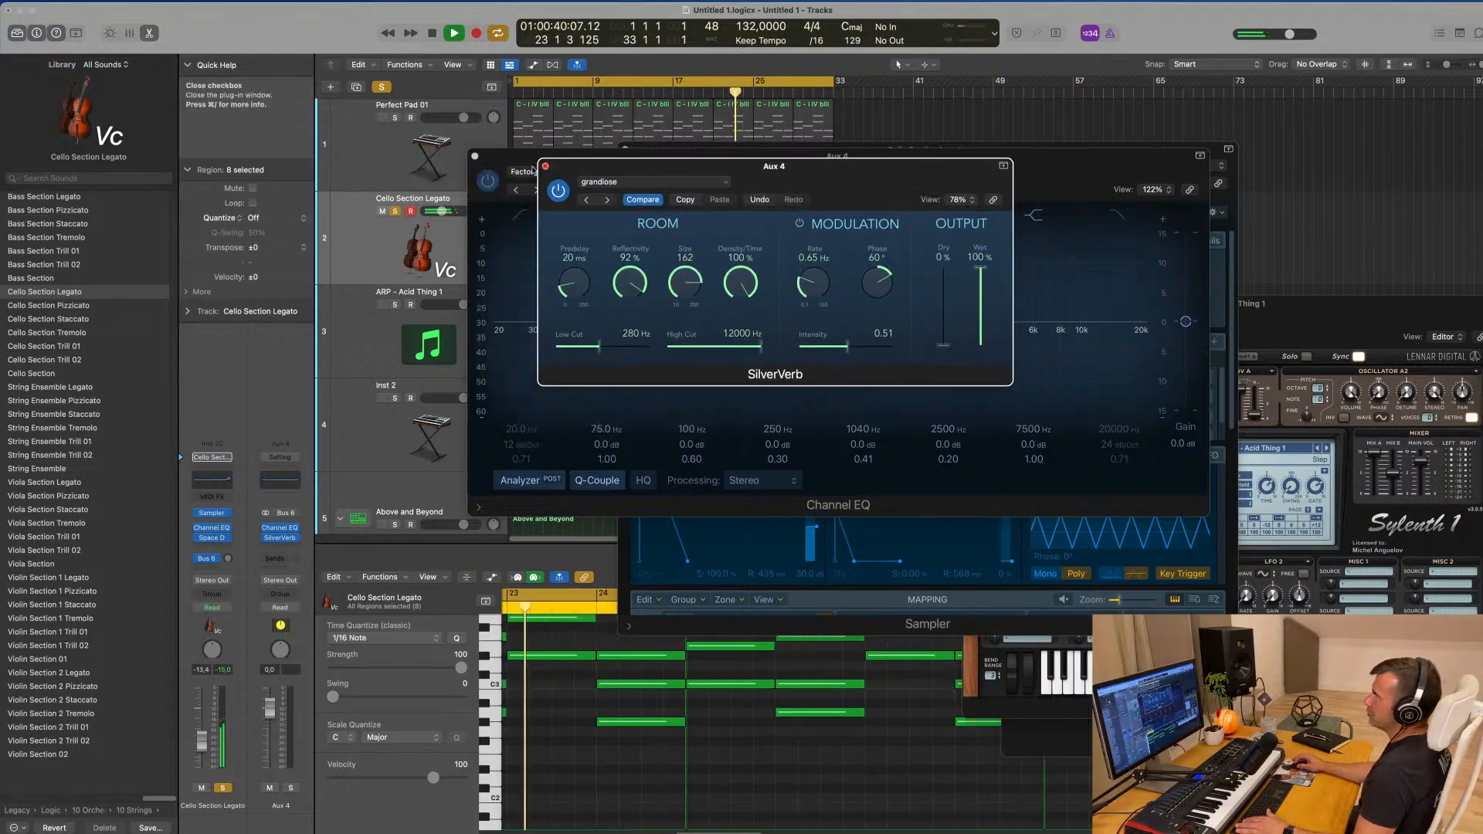
click(543, 165)
- Raise the Bus 6 send level on the Cello Section Legato channel to feed the reverb
drag(544, 155, 762, 201)
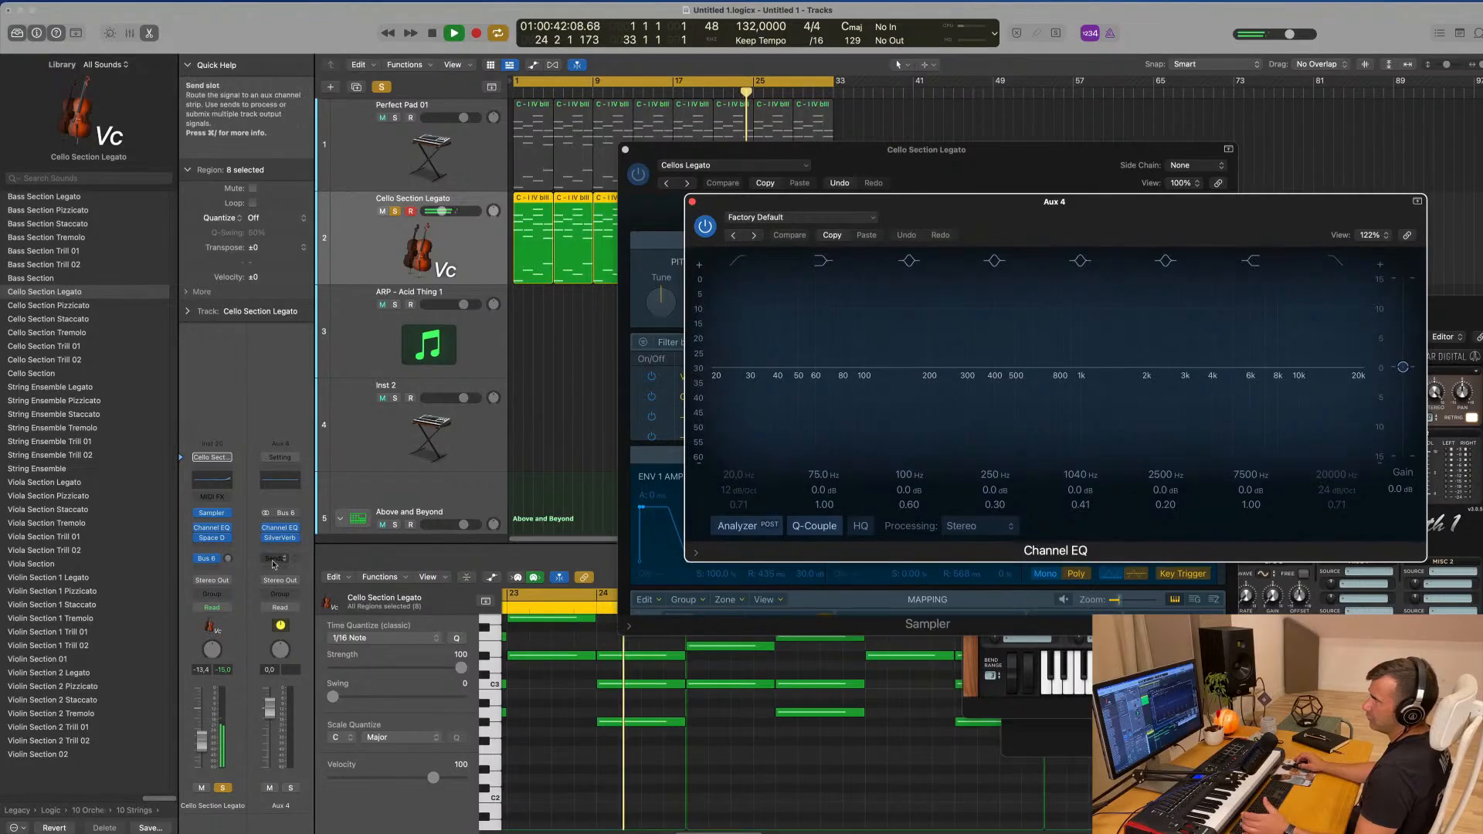
drag(227, 558, 231, 549)
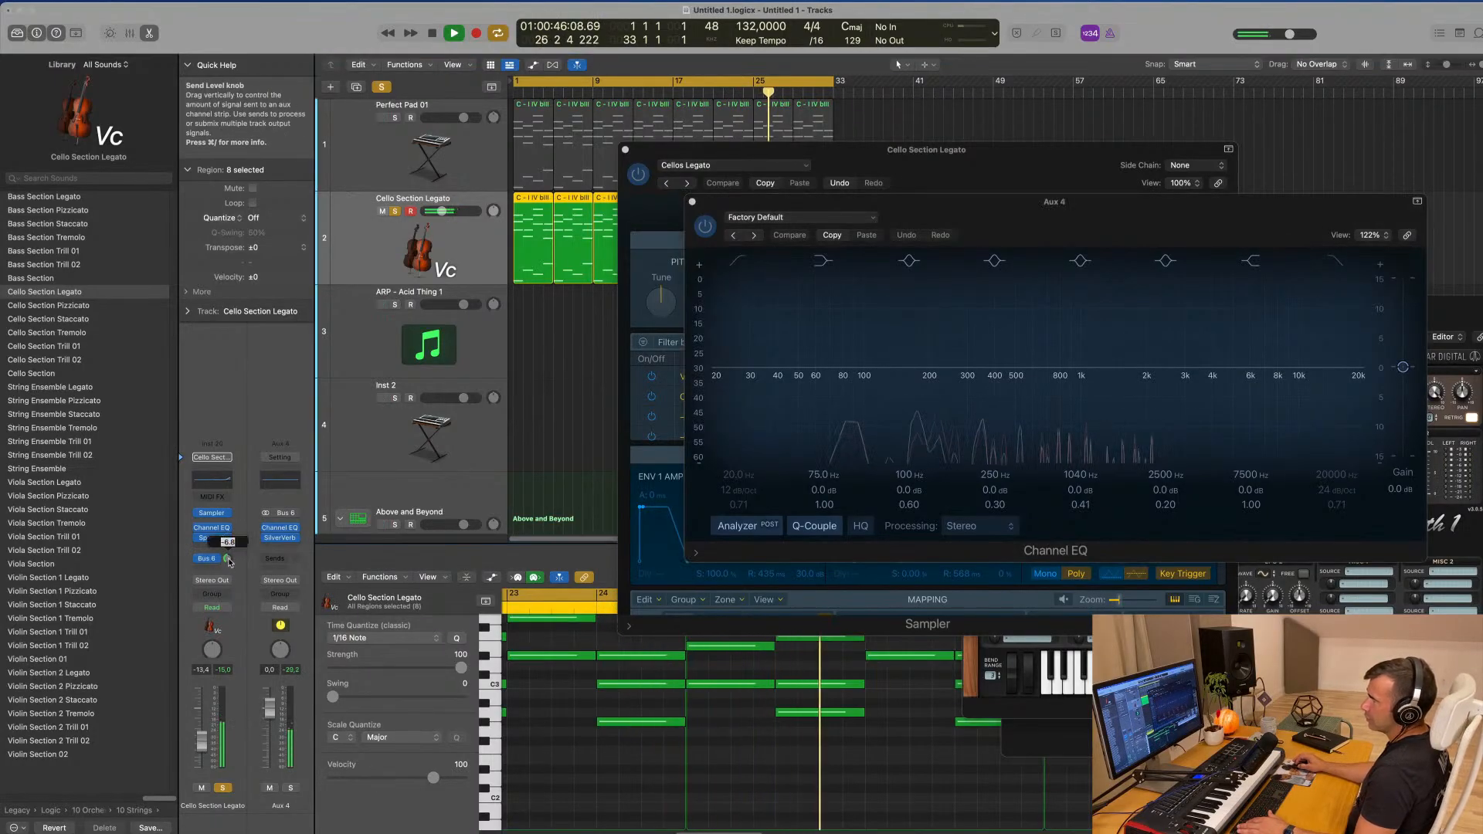
drag(229, 561, 230, 550)
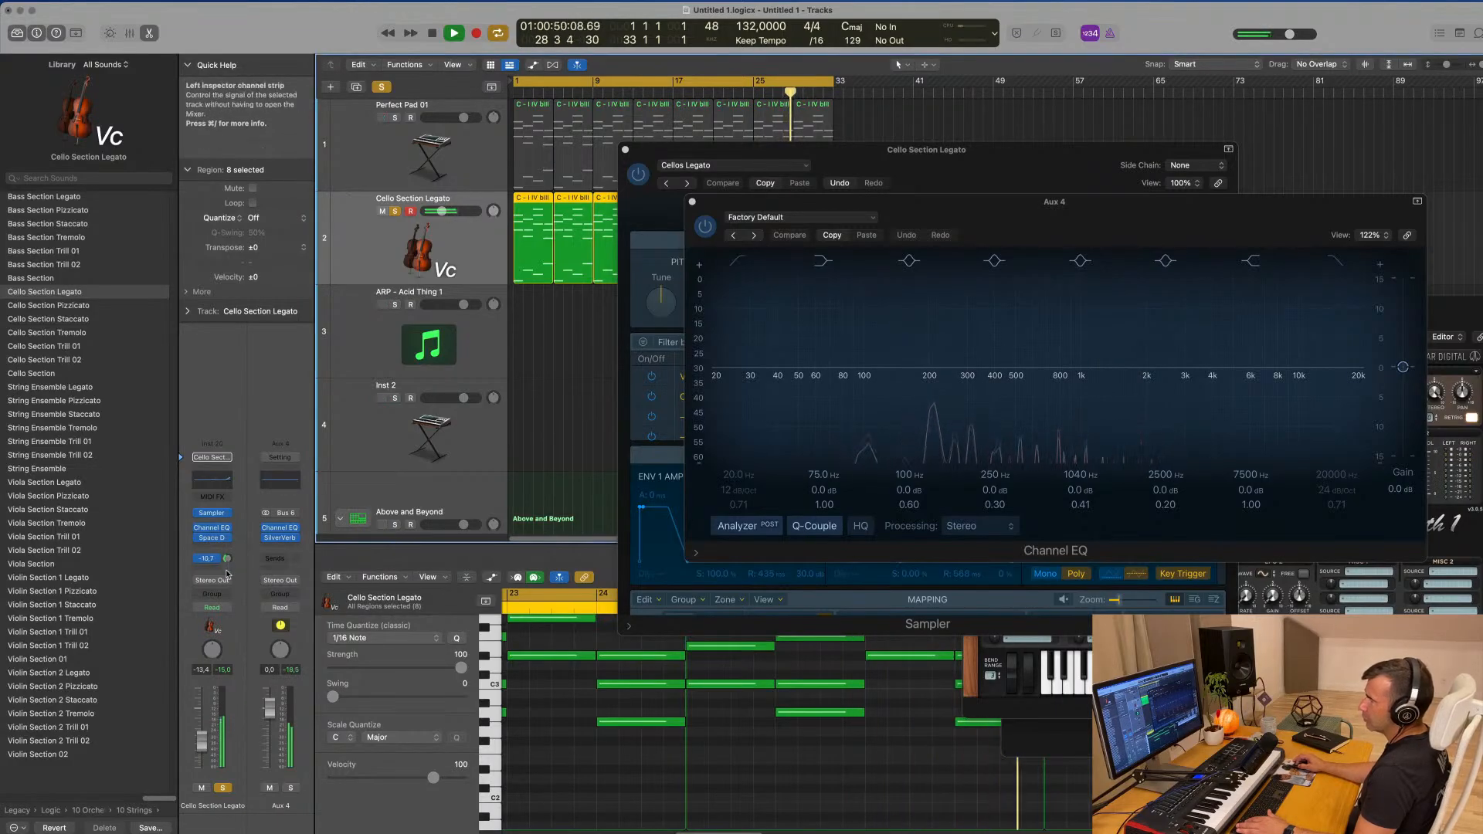
- Enable the low-cut band in Aux 4's Channel EQ with a 36 dB/Oct slope and a cutoff of about 510 Hz
click(285, 479)
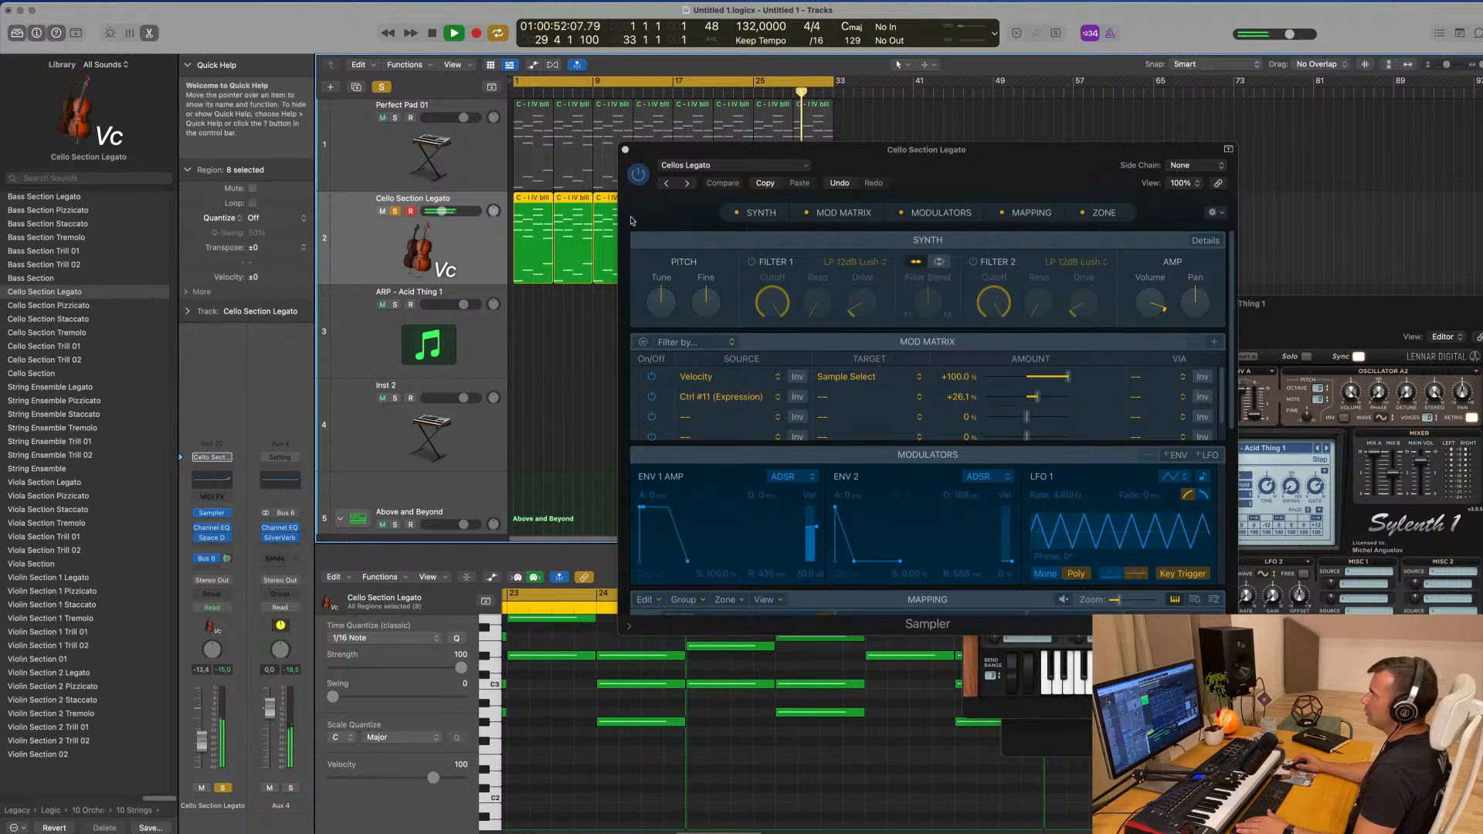
click(282, 479)
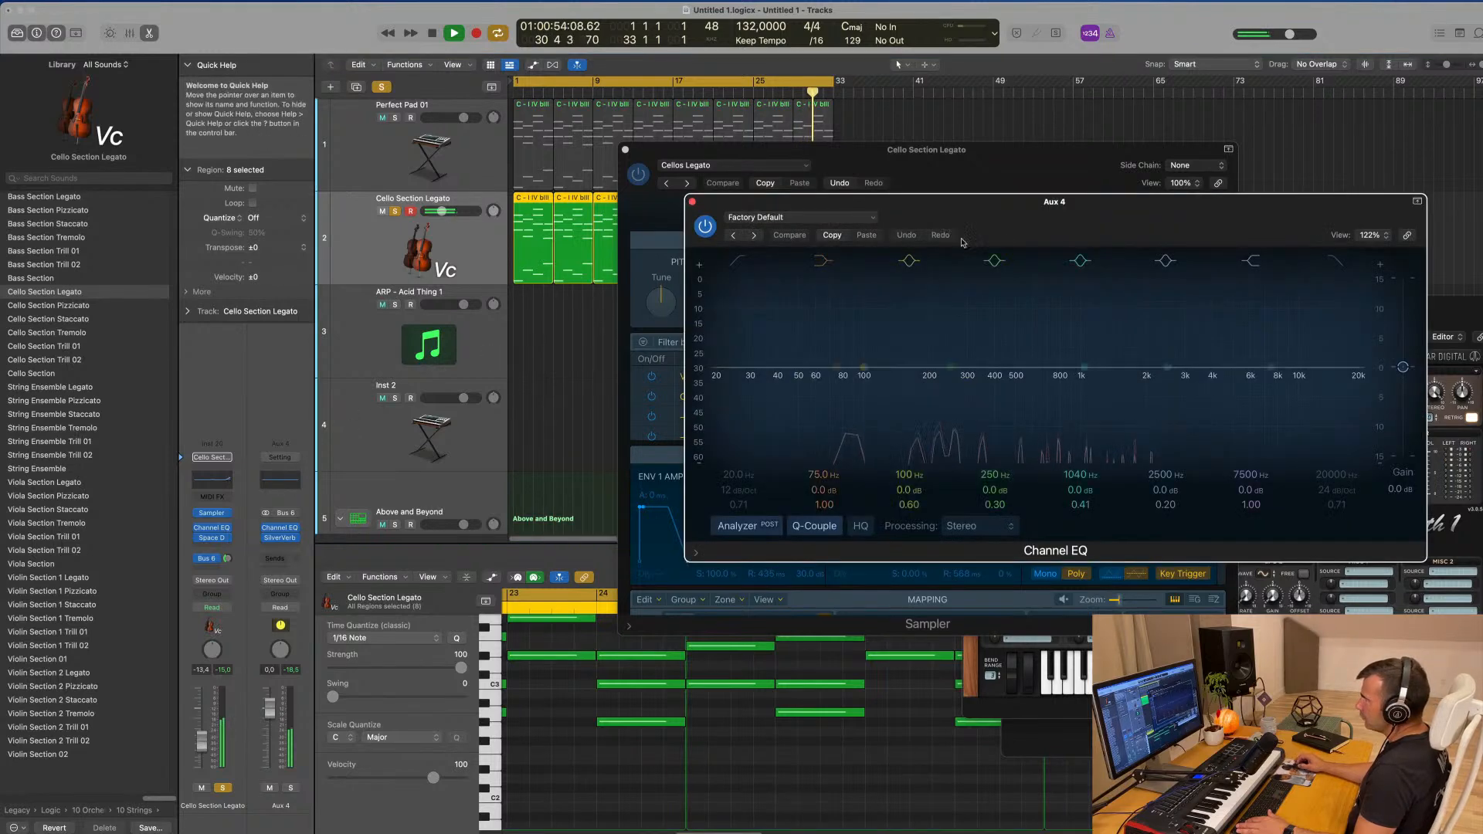
drag(835, 201, 558, 220)
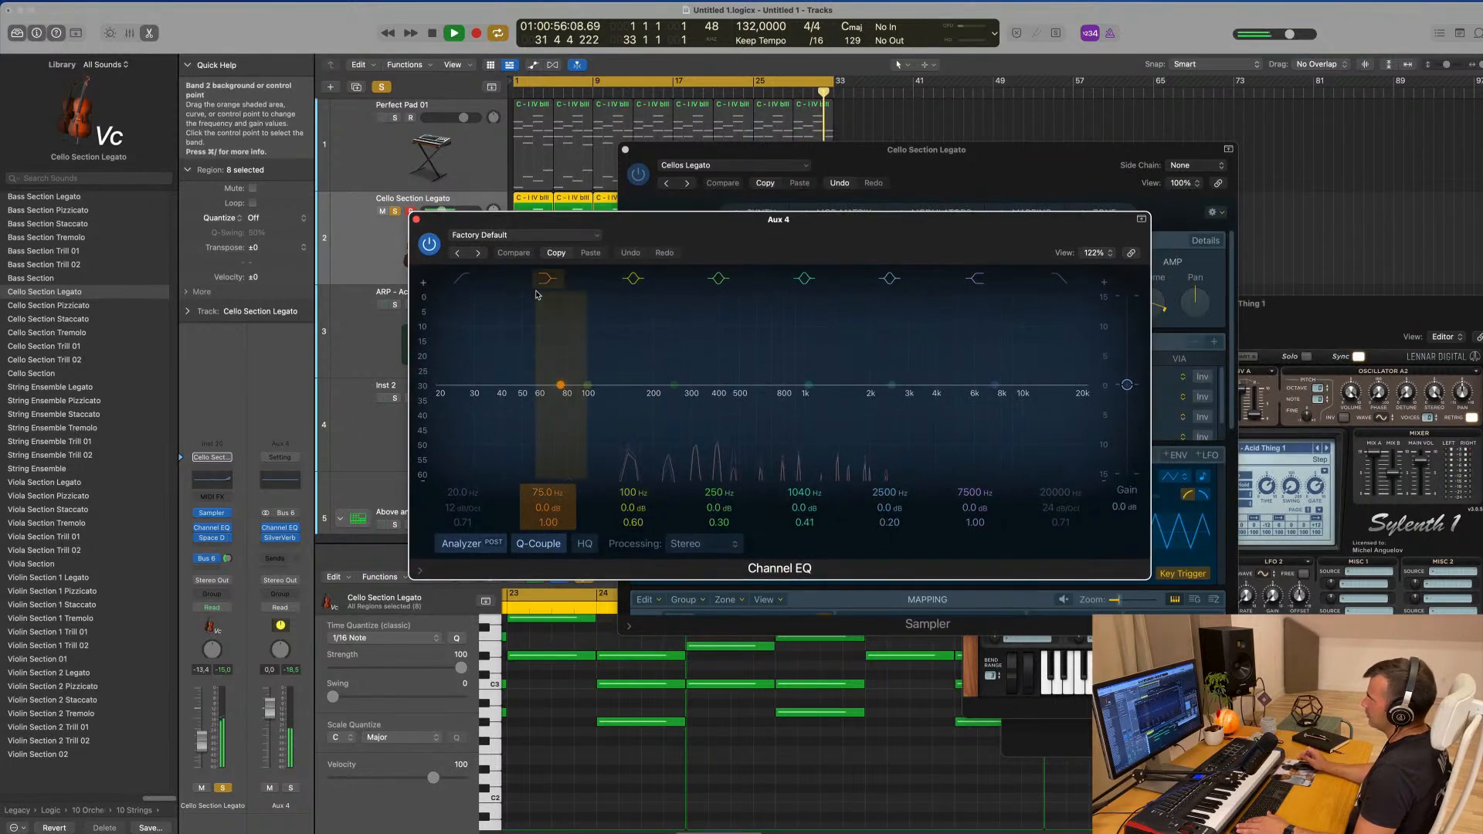
click(461, 281)
drag(462, 516, 462, 501)
drag(521, 405, 736, 413)
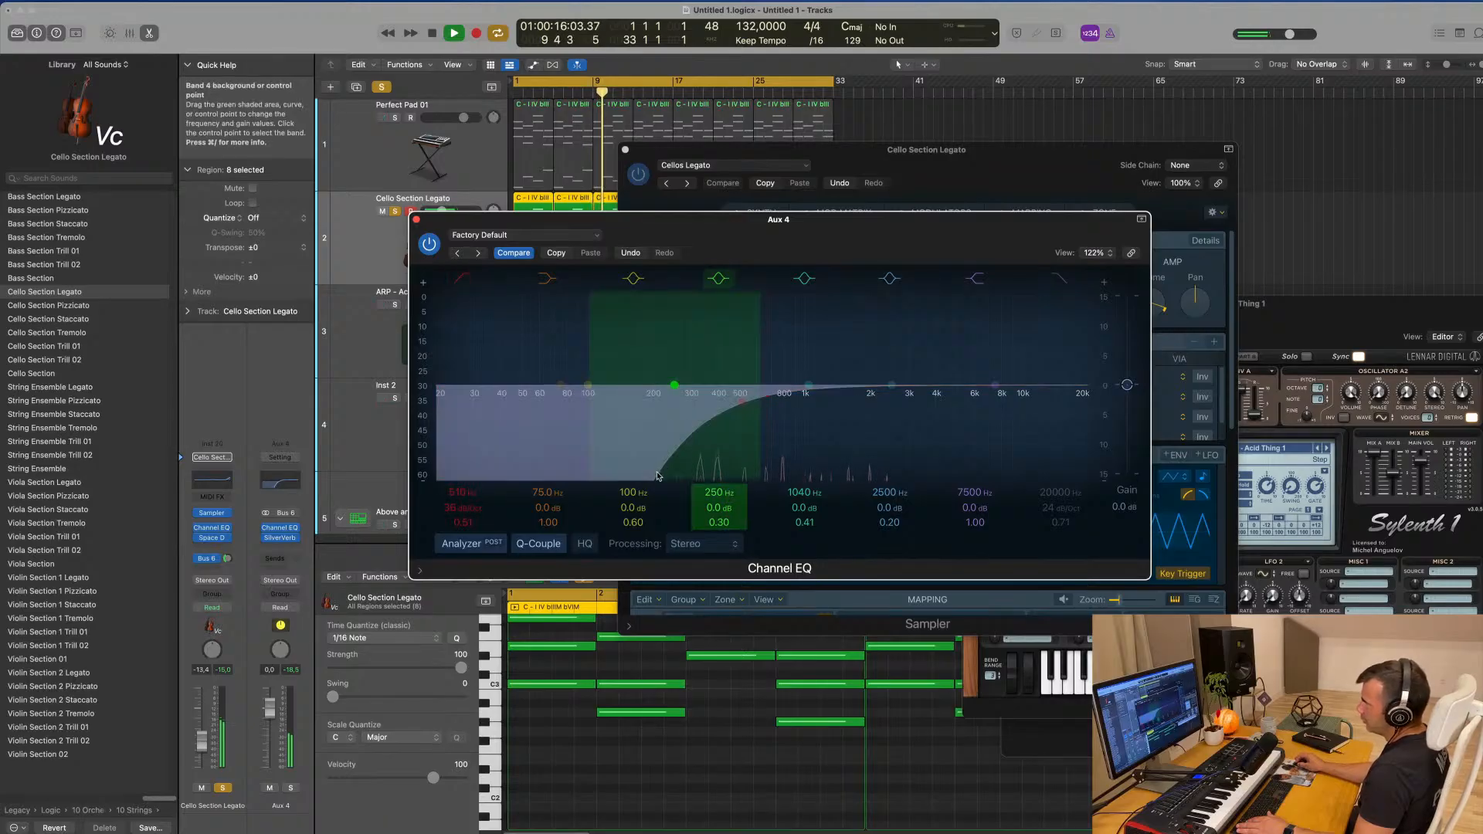
click(416, 221)
- Set the cello channel's Bus 6 send level to about -11.1 dB and close the Sampler window
drag(227, 556, 231, 548)
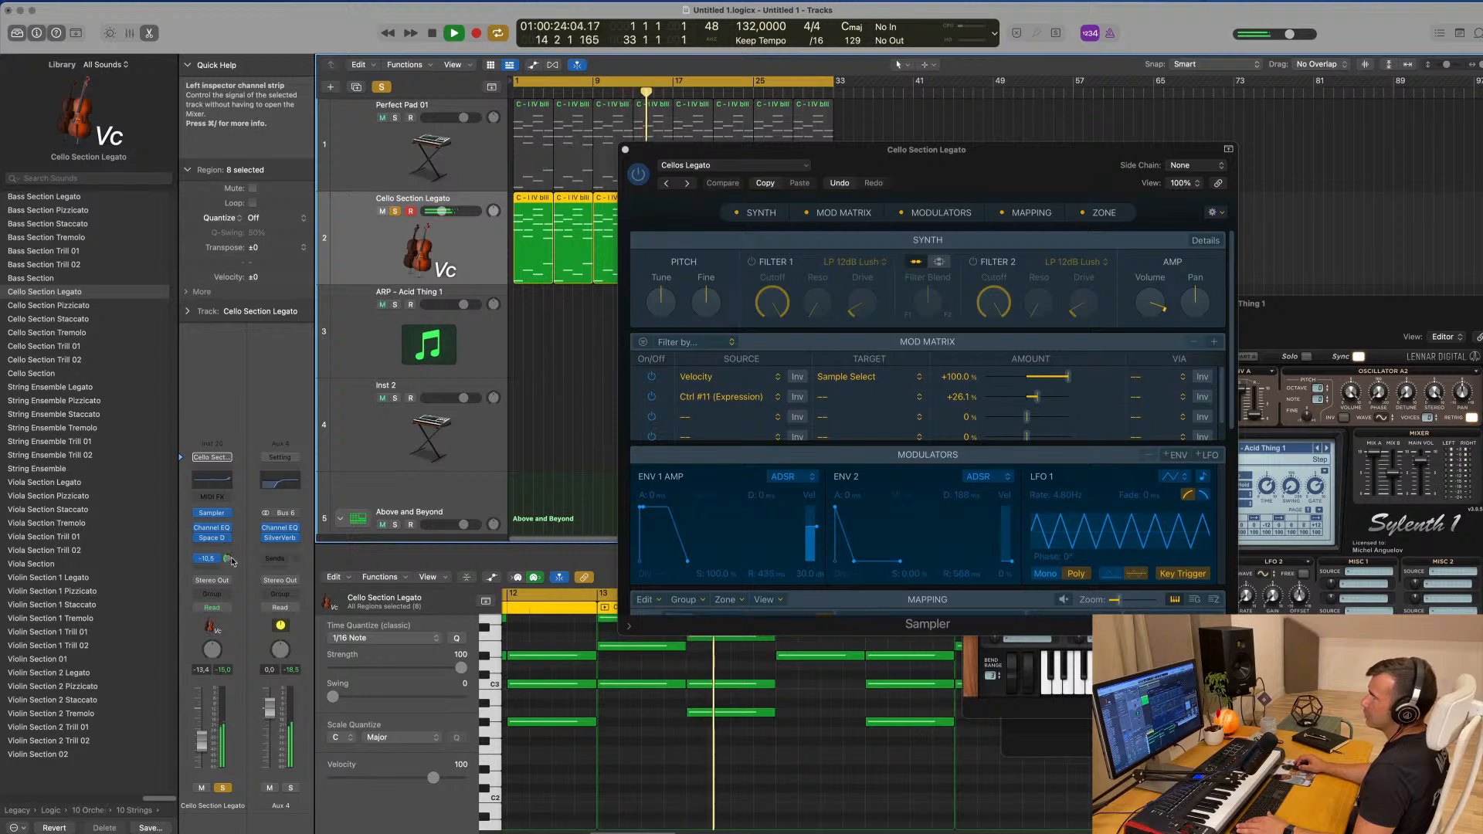
drag(232, 562, 232, 563)
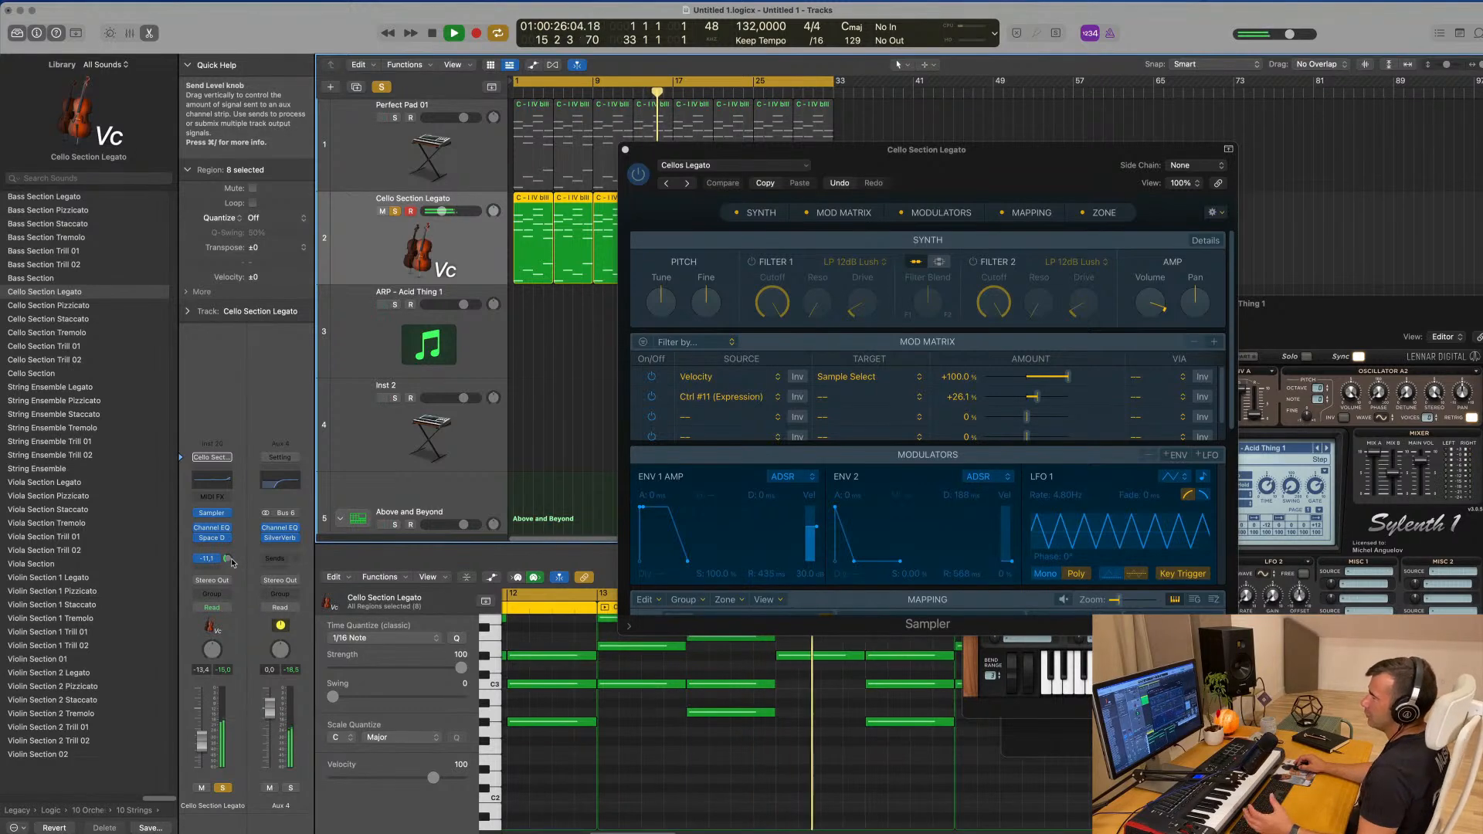
drag(632, 152, 633, 150)
click(628, 148)
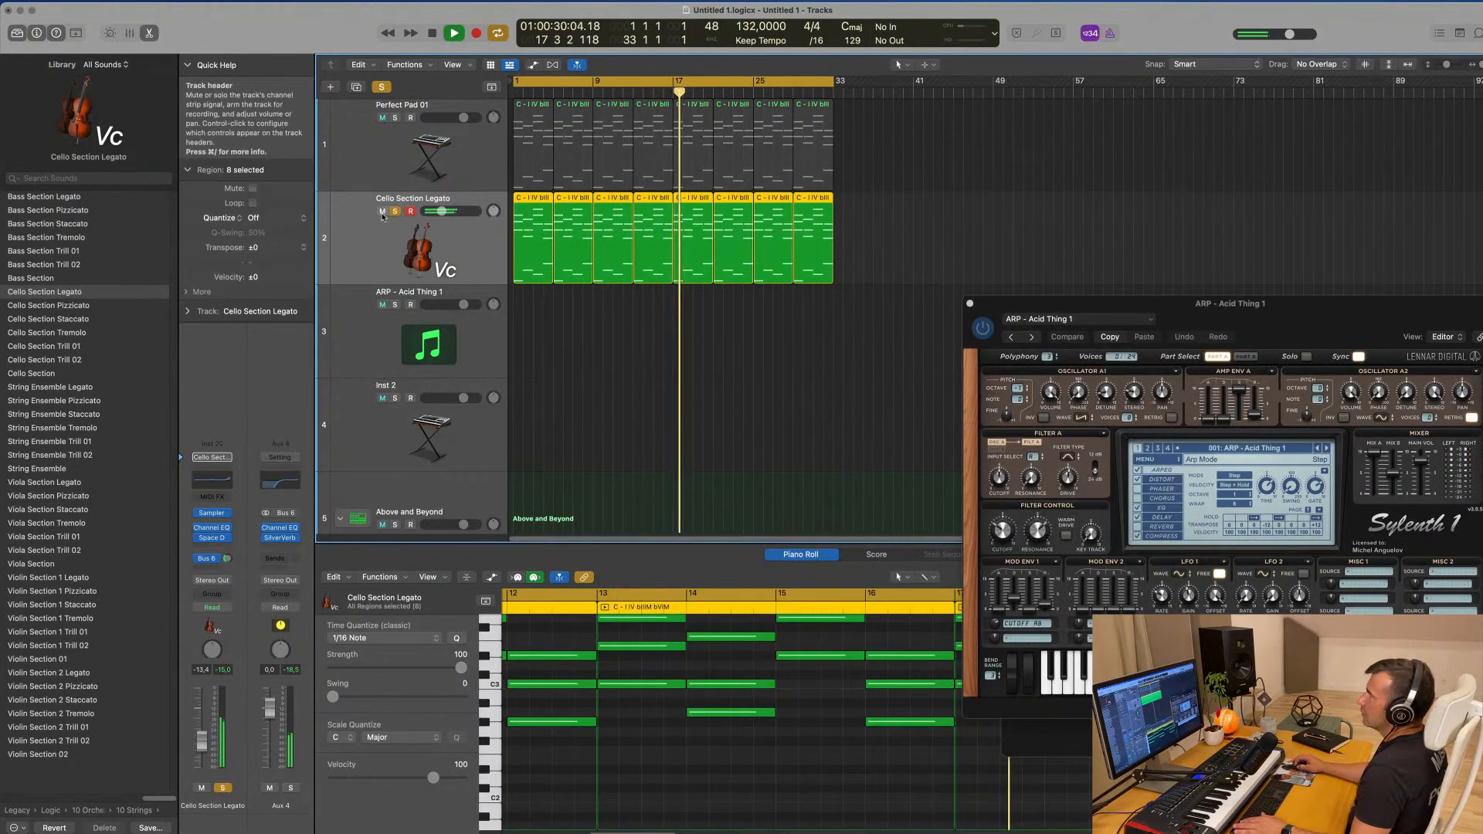
- Turn off solo on the Cello Section Legato track and mute it
key(space)
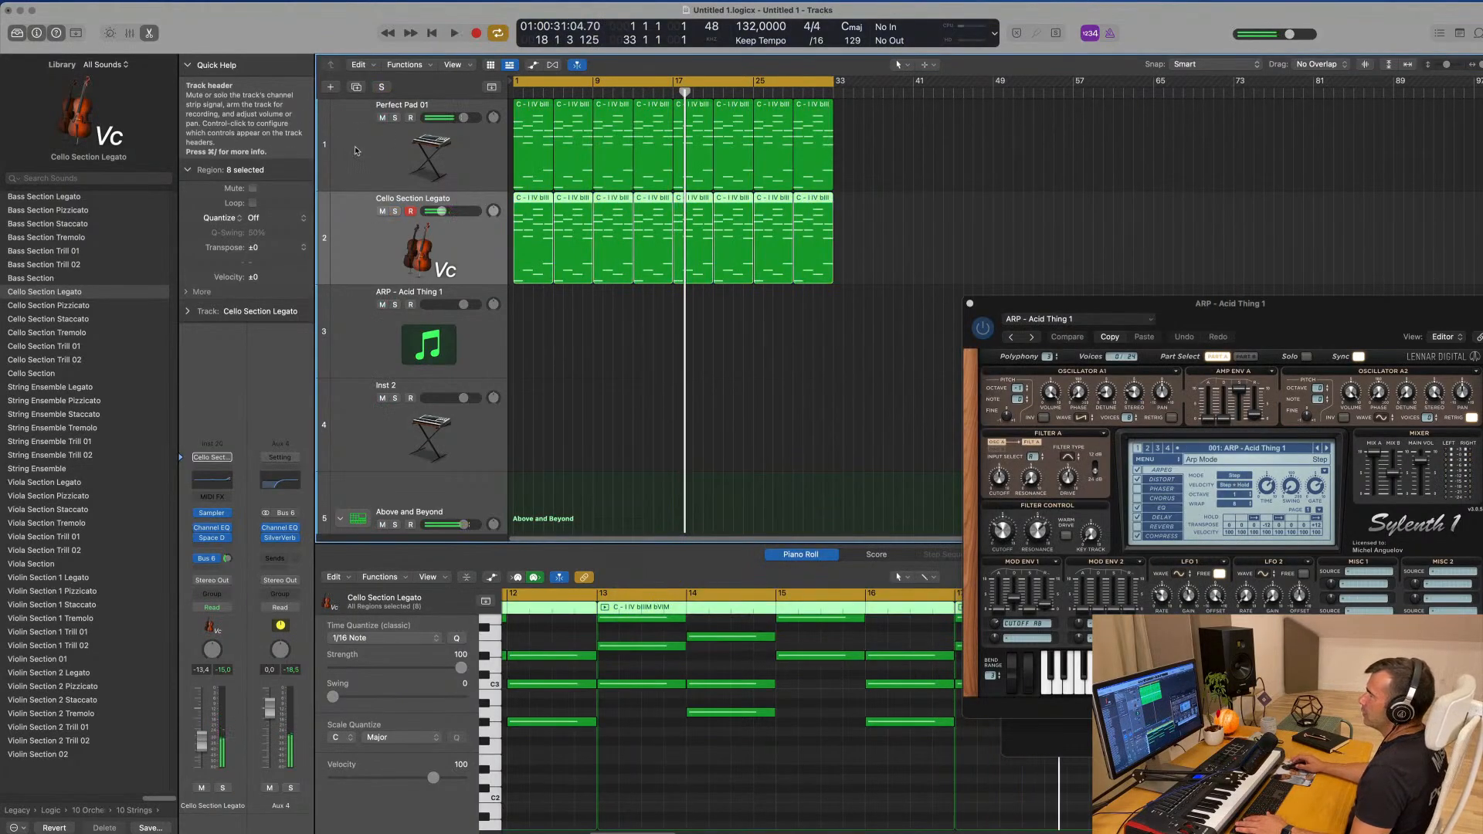
key(space)
key(m)
key(space)
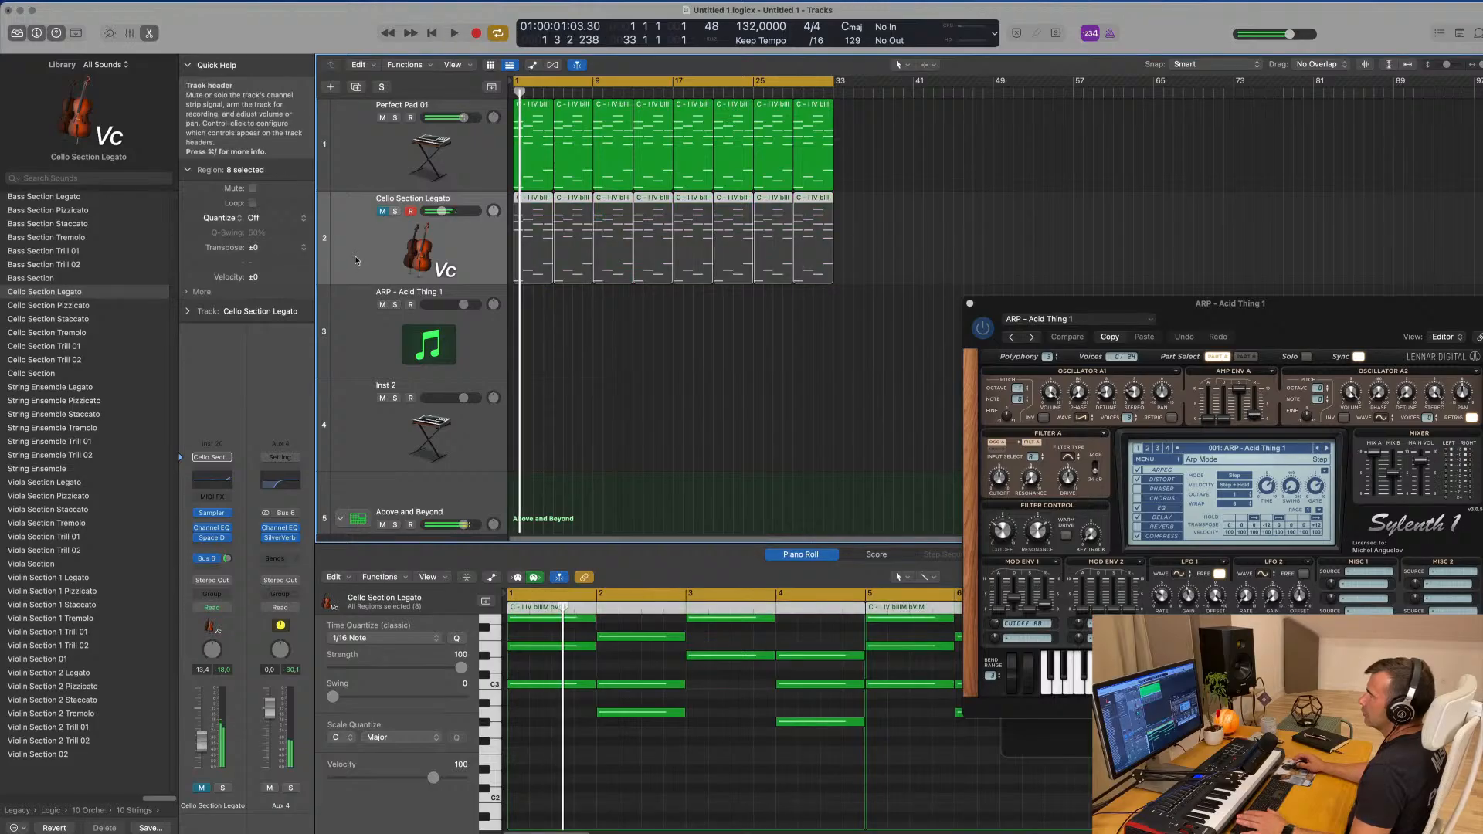
- Set the Perfect Pad 01 track's automation mode to Touch and write a movement of Alchemy's Cutoff during playback
click(377, 149)
key(space)
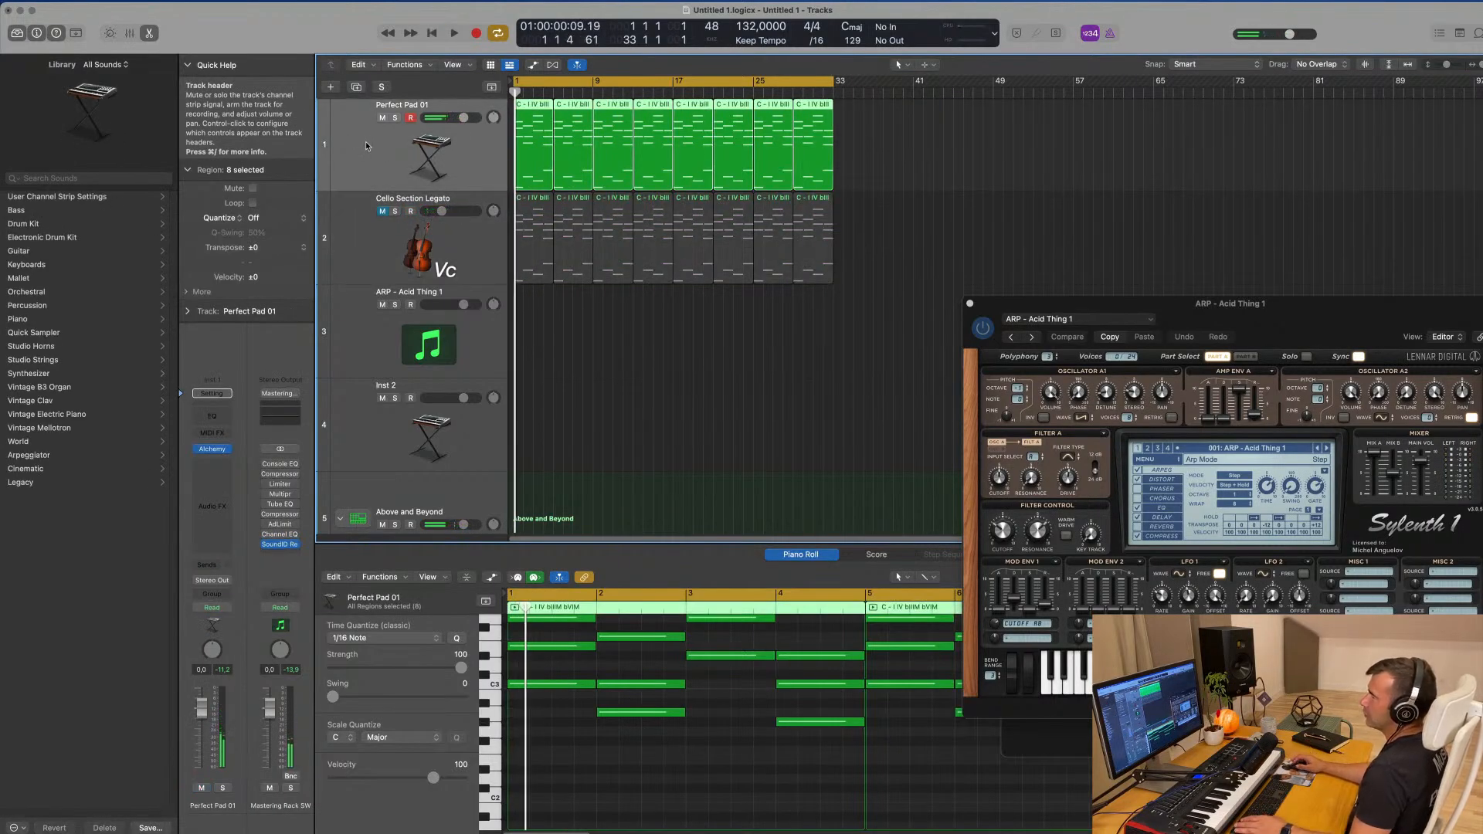
key(space)
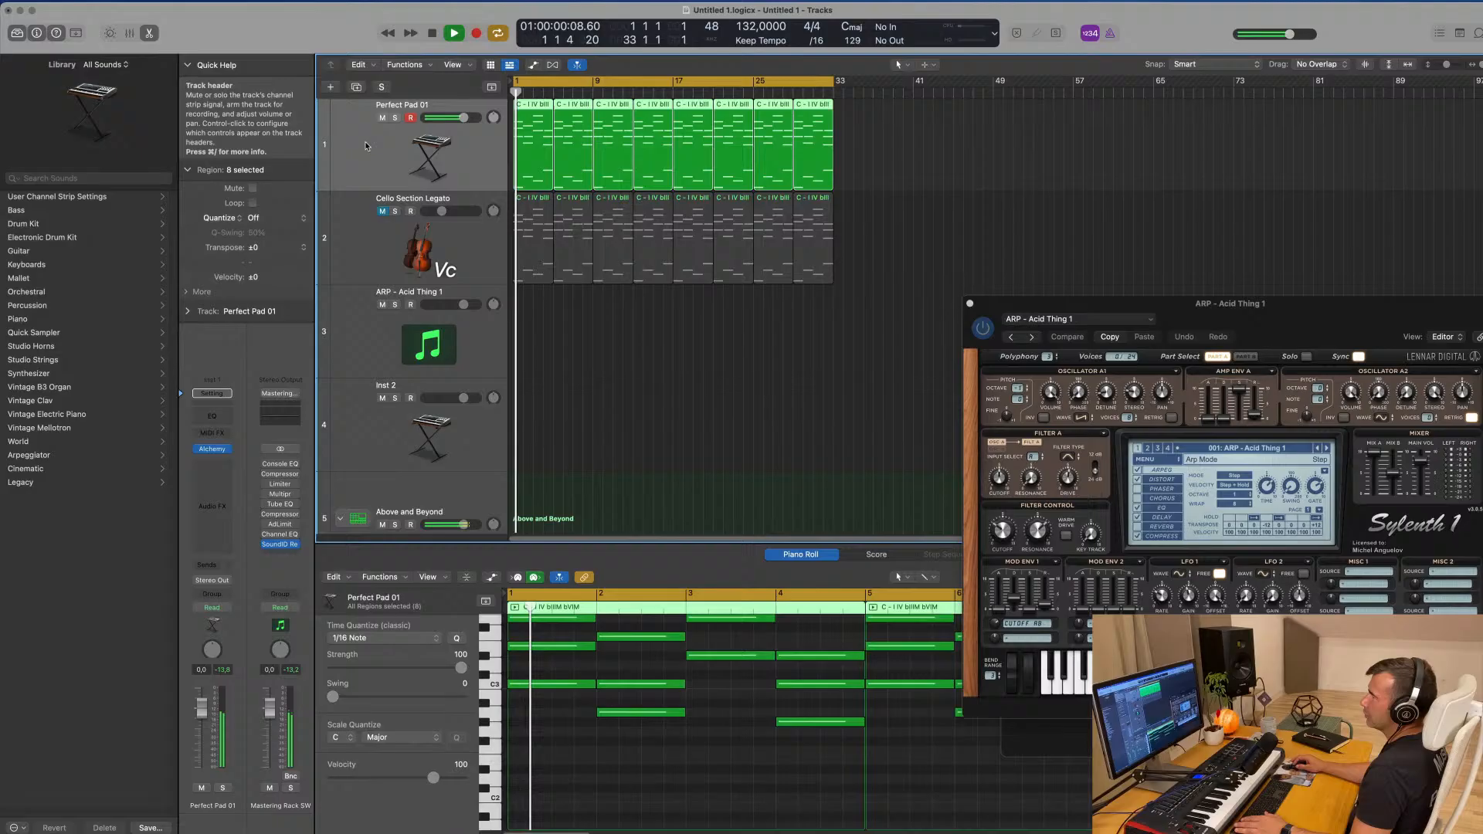
click(215, 450)
click(212, 608)
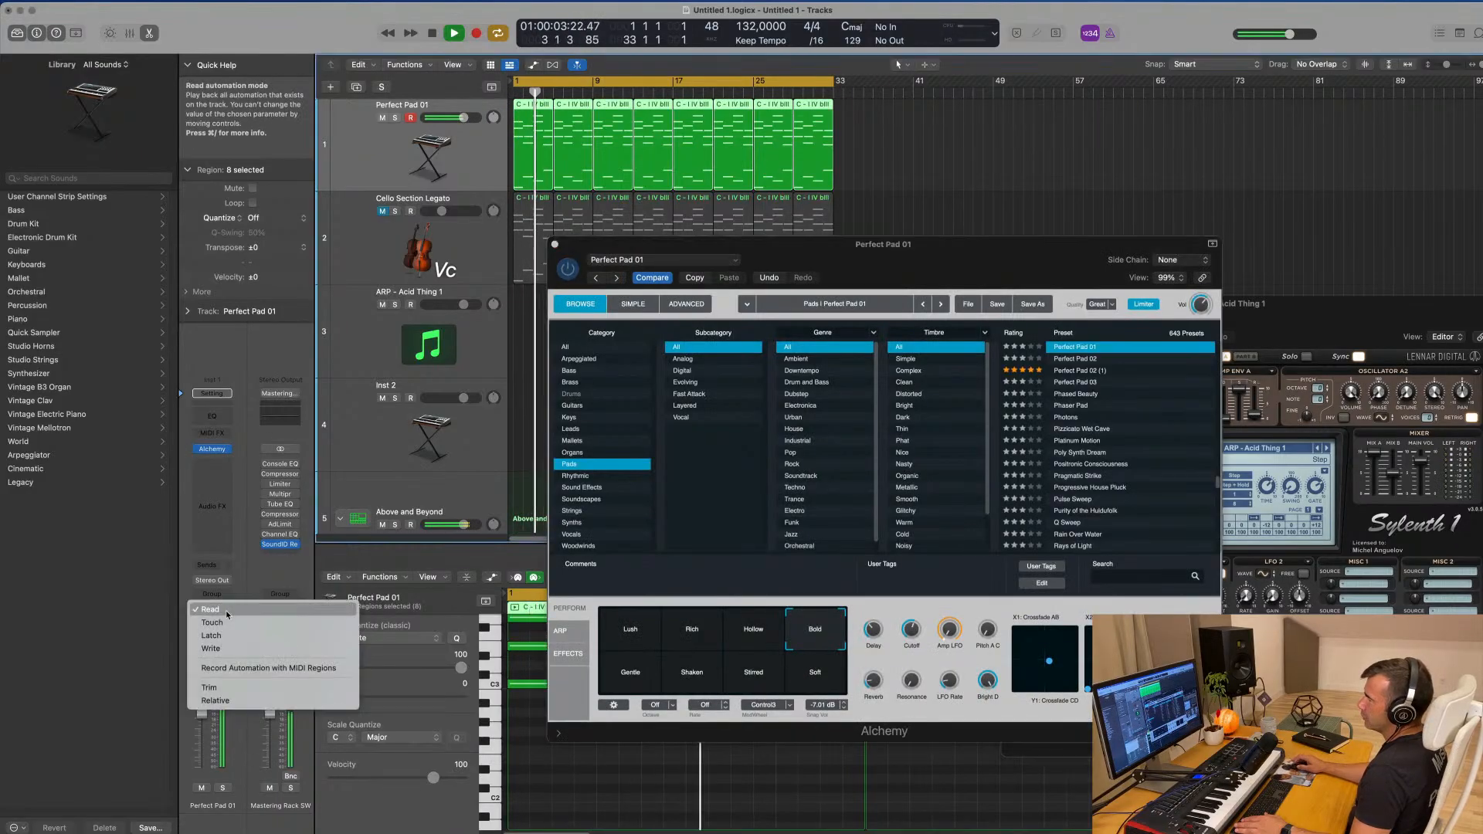
click(217, 628)
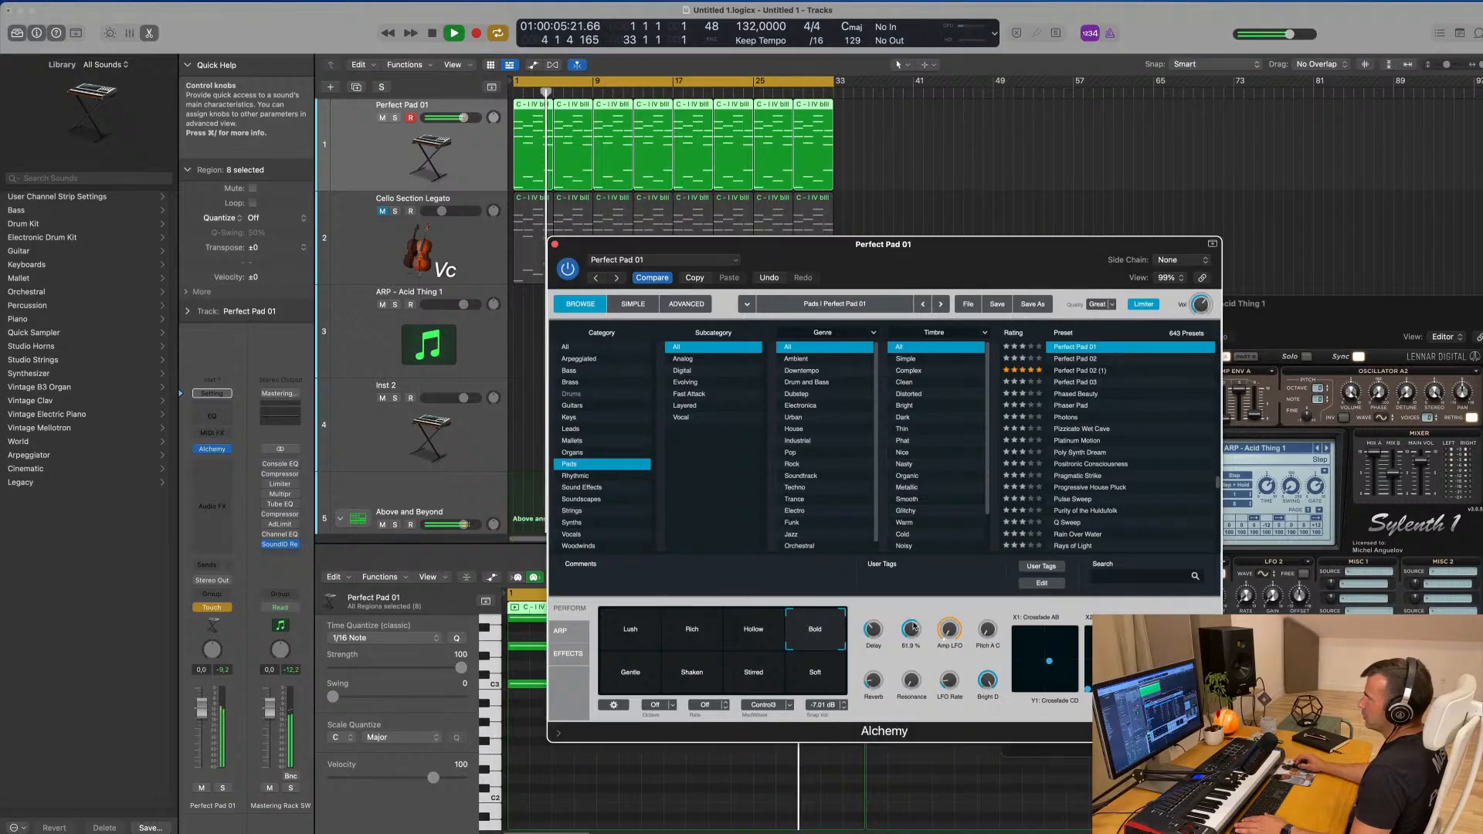
click(555, 244)
key(space)
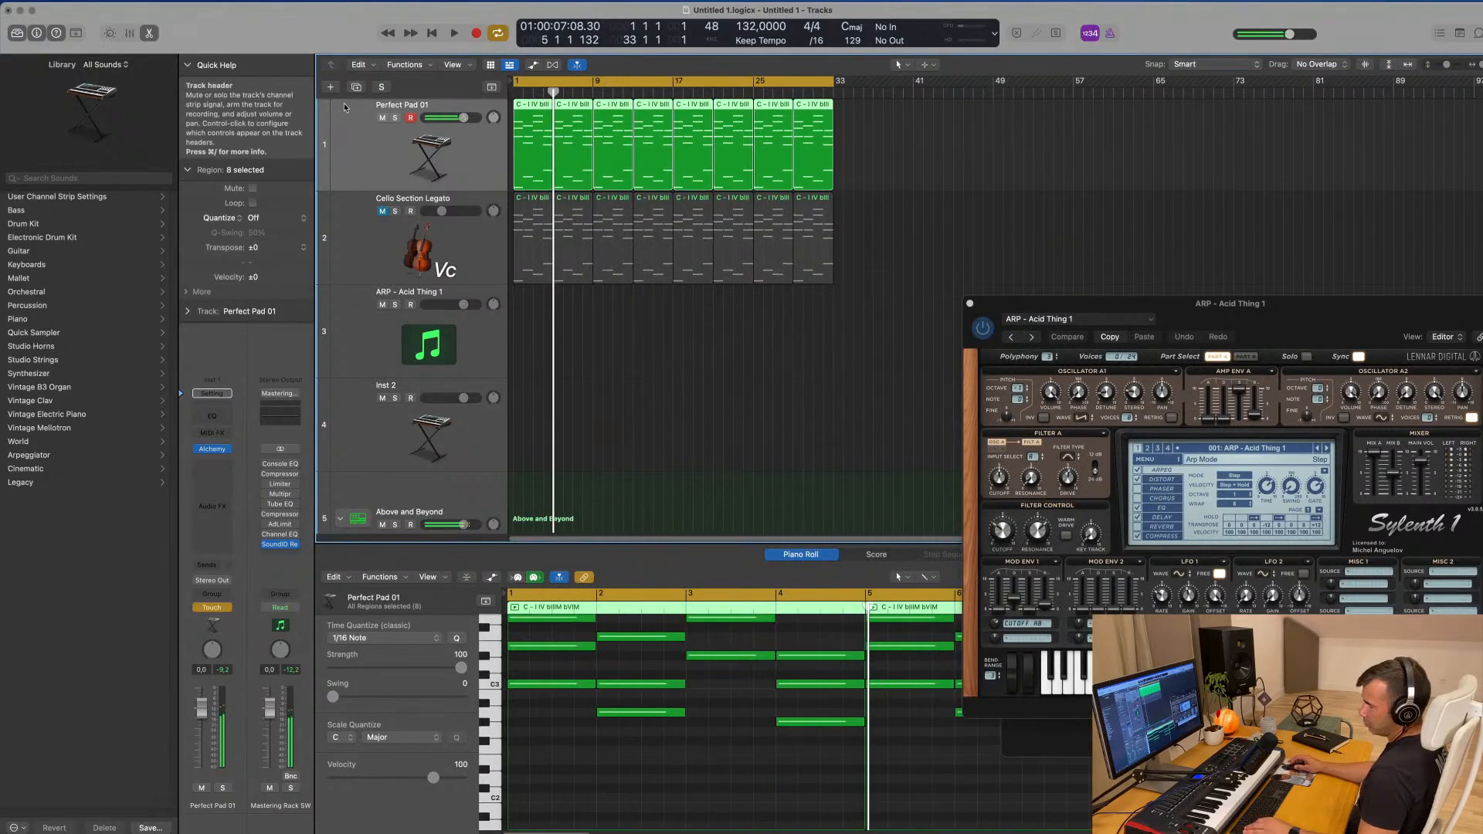
- Show the automation lanes with Alchemy's Cutoff on the Perfect Pad 01 track and set its automation mode to Read
key(a)
click(441, 134)
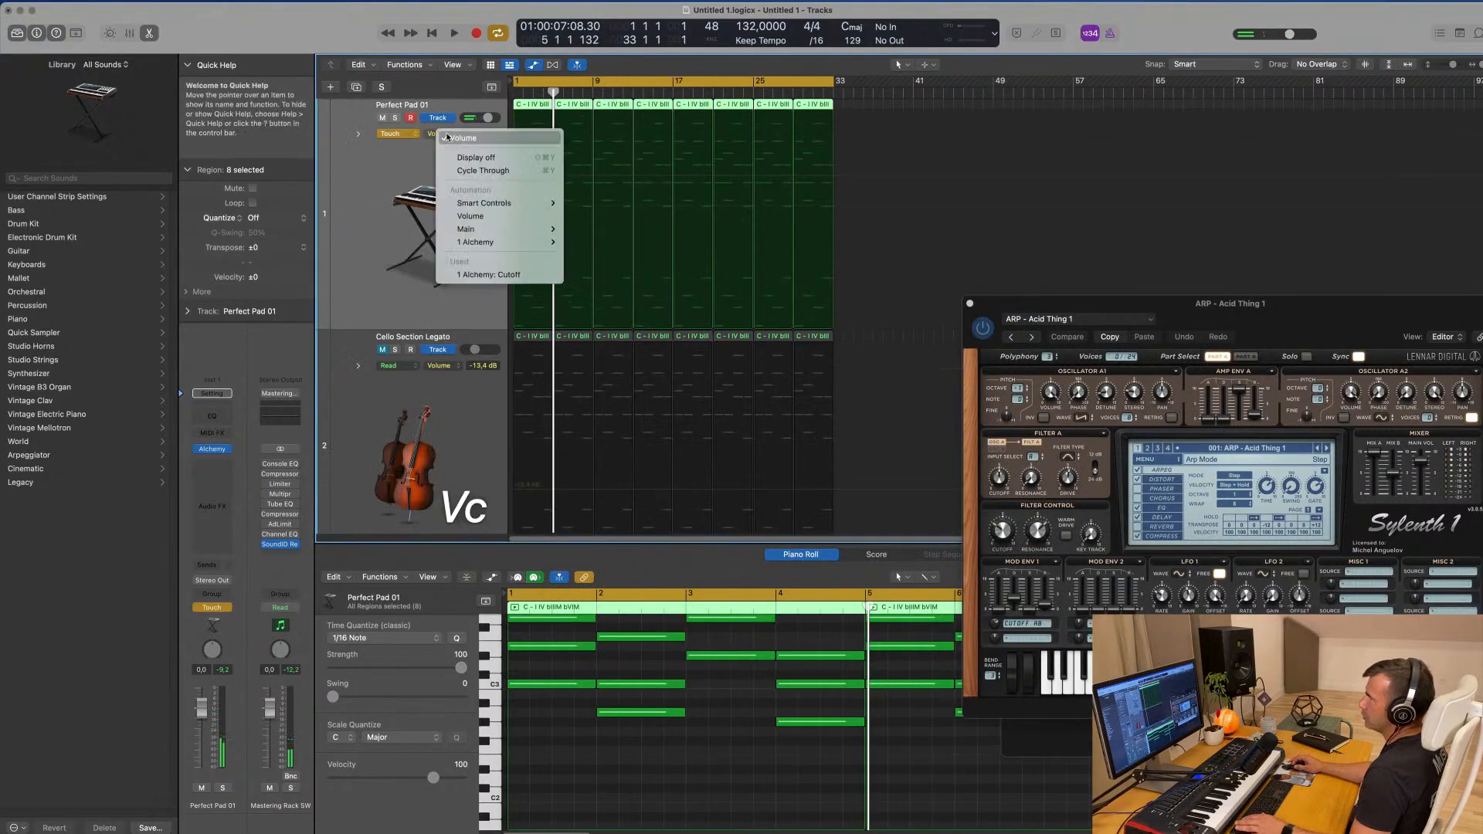
click(489, 275)
click(390, 133)
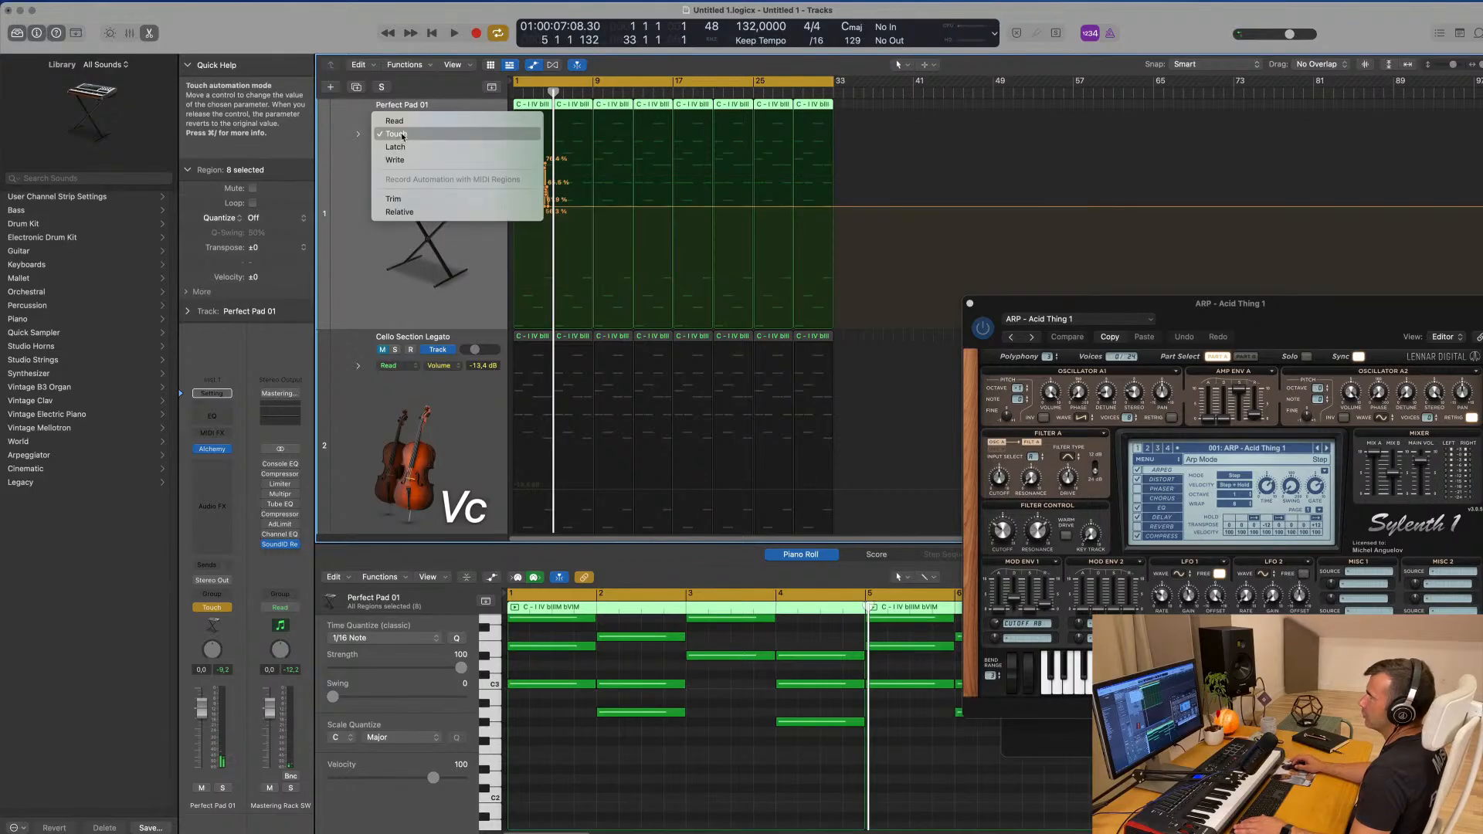
click(390, 121)
- Shape the pad's Cutoff automation into a ramp from about 30.3% at bar 1 to 56.3% at bar 17 and play it from the start
click(580, 201)
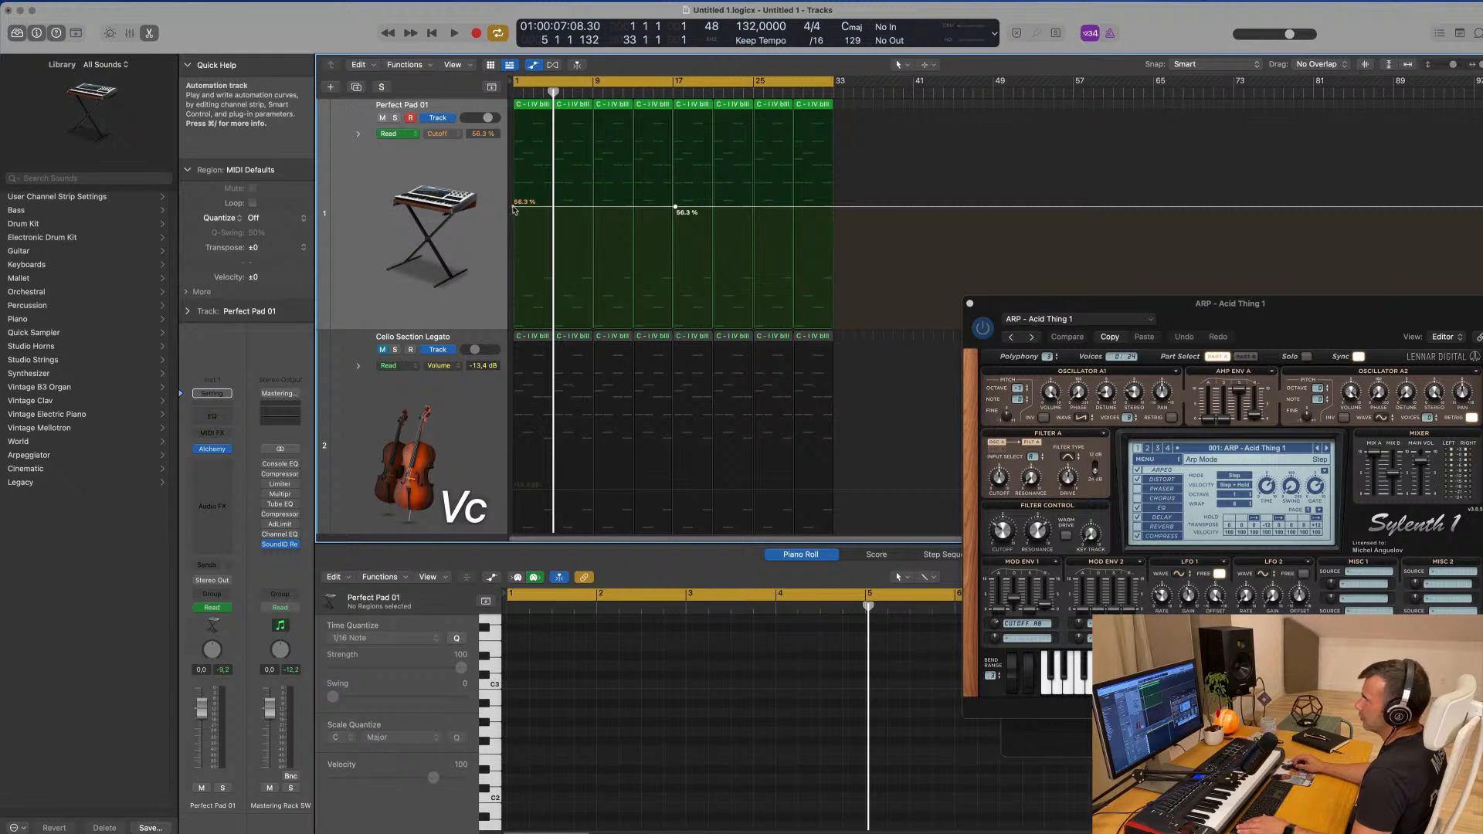
drag(513, 208, 513, 263)
key(Return)
key(space)
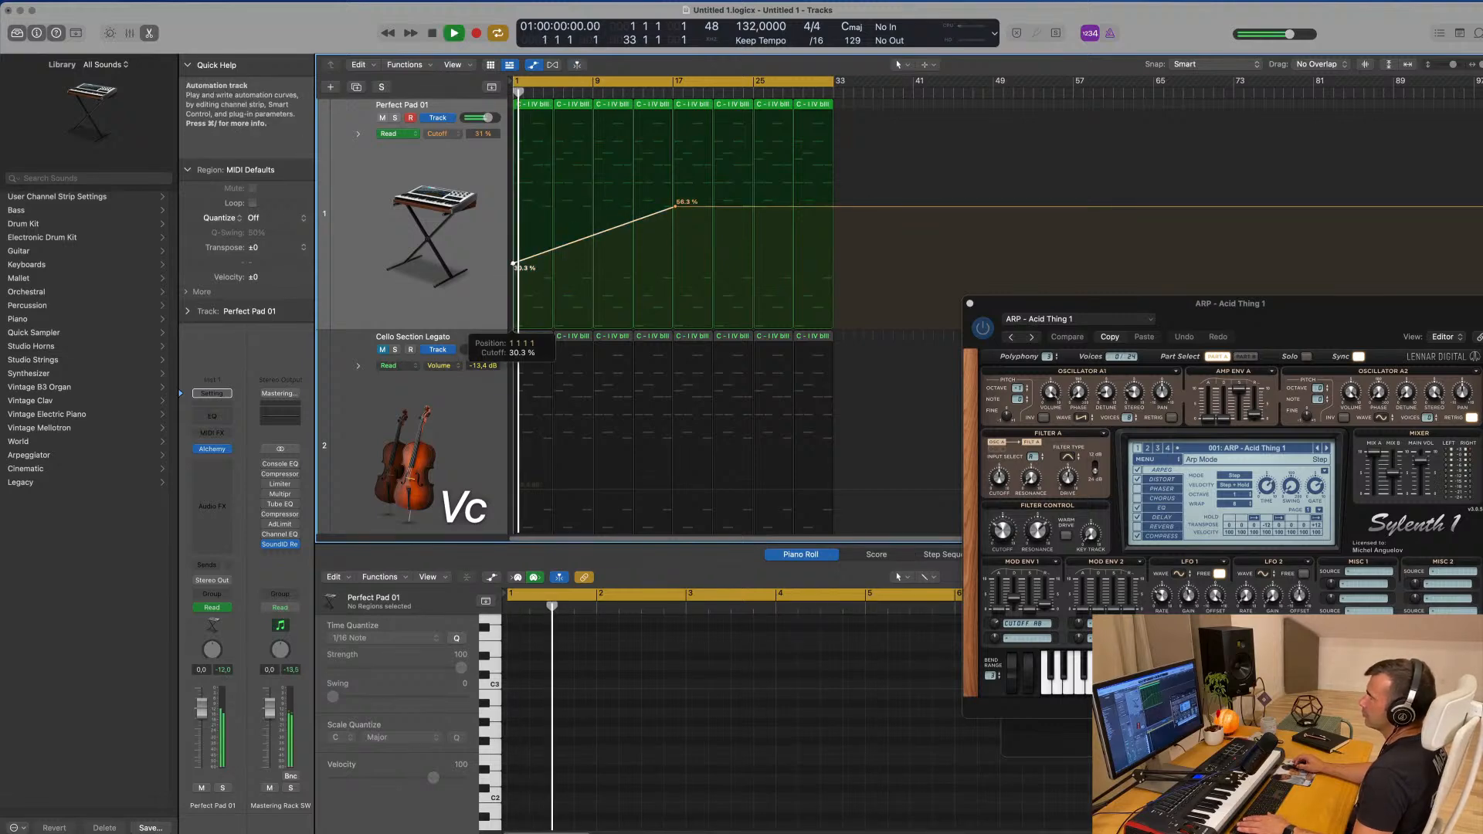
- Lower the Perfect Pad 01 volume to -5.4 dB and play the project from the beginning
click(440, 219)
drag(201, 707, 199, 734)
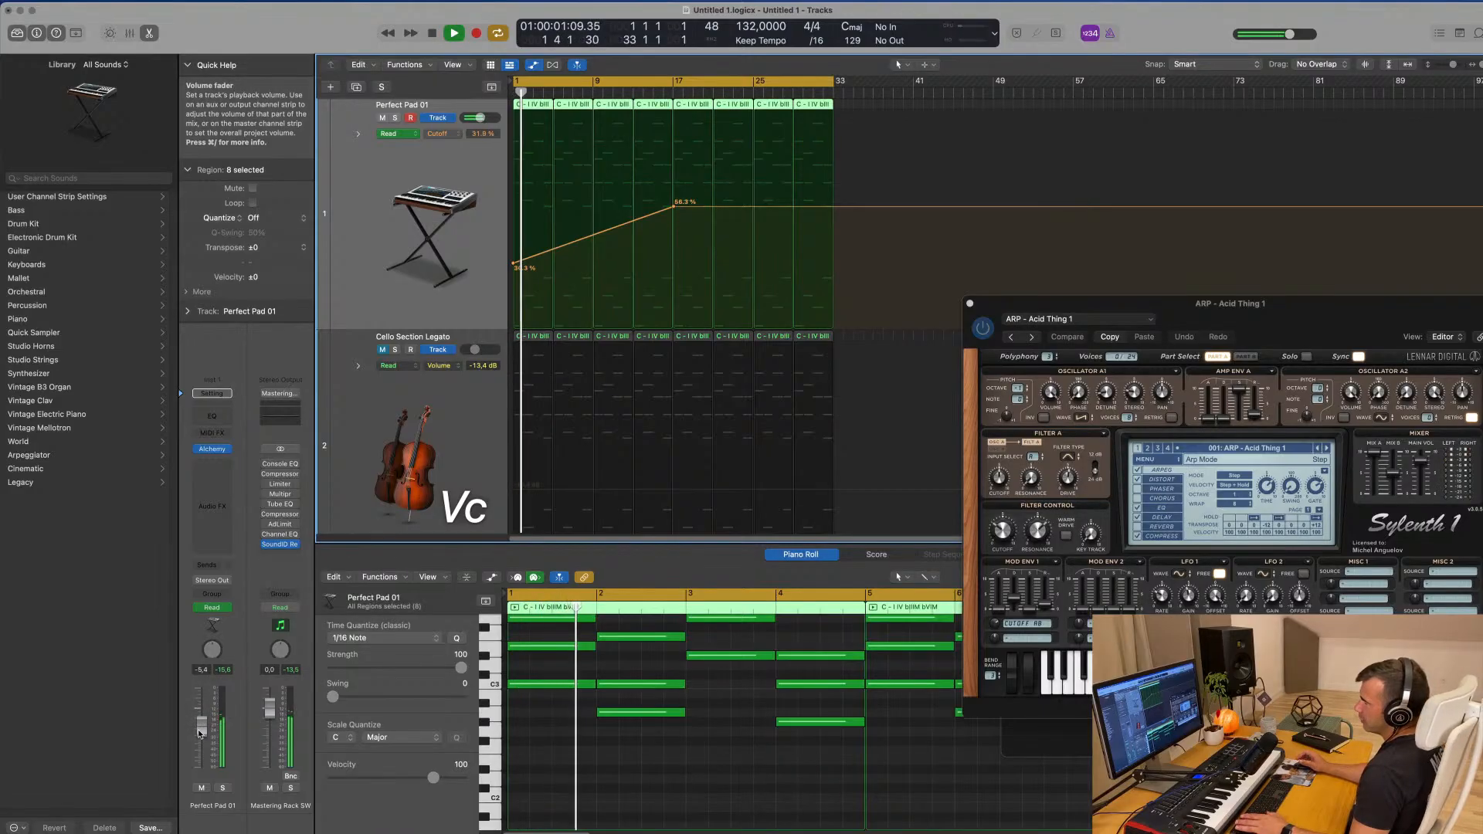
key(Return)
key(space)
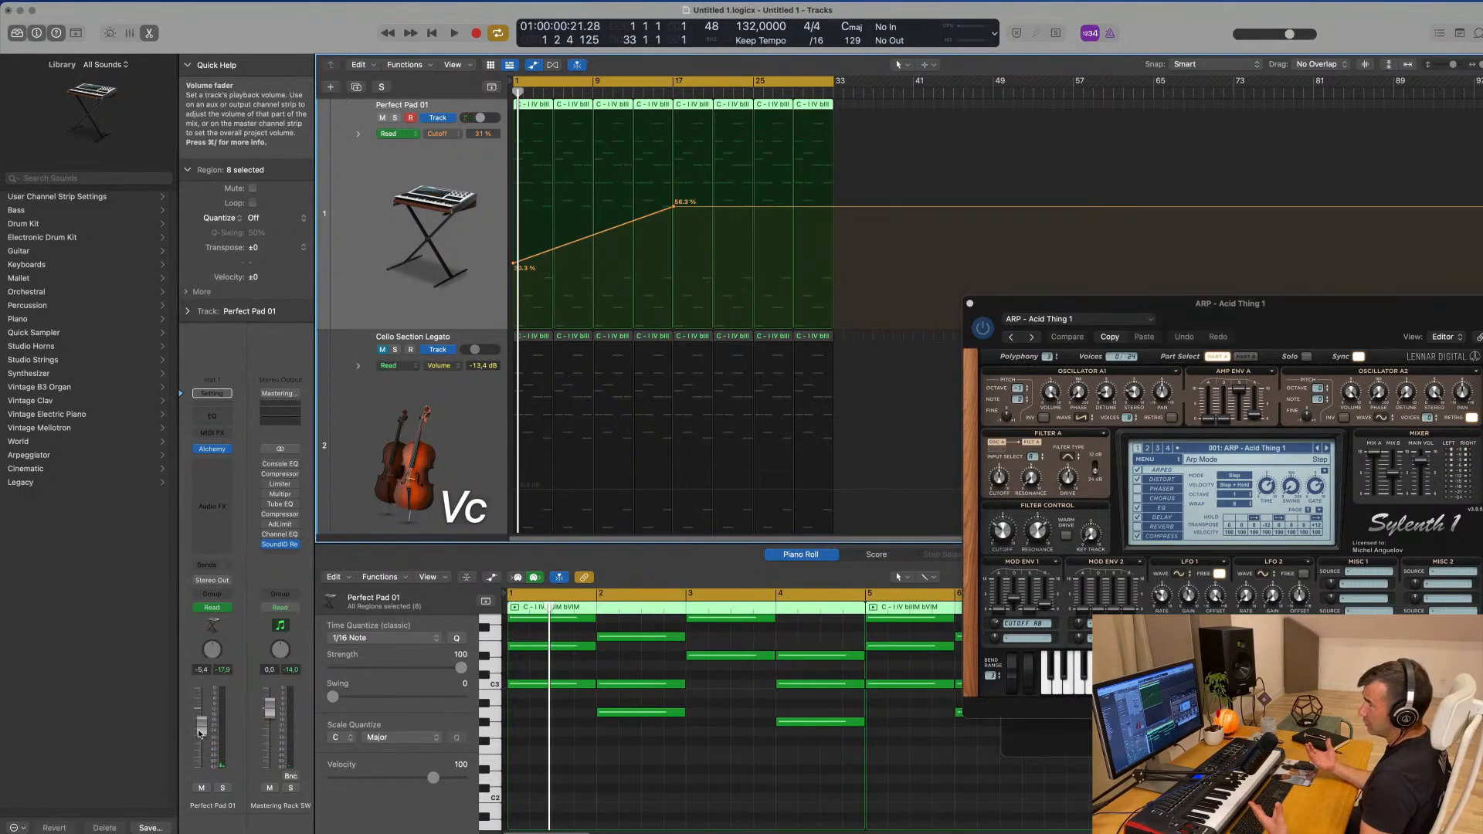
key(space)
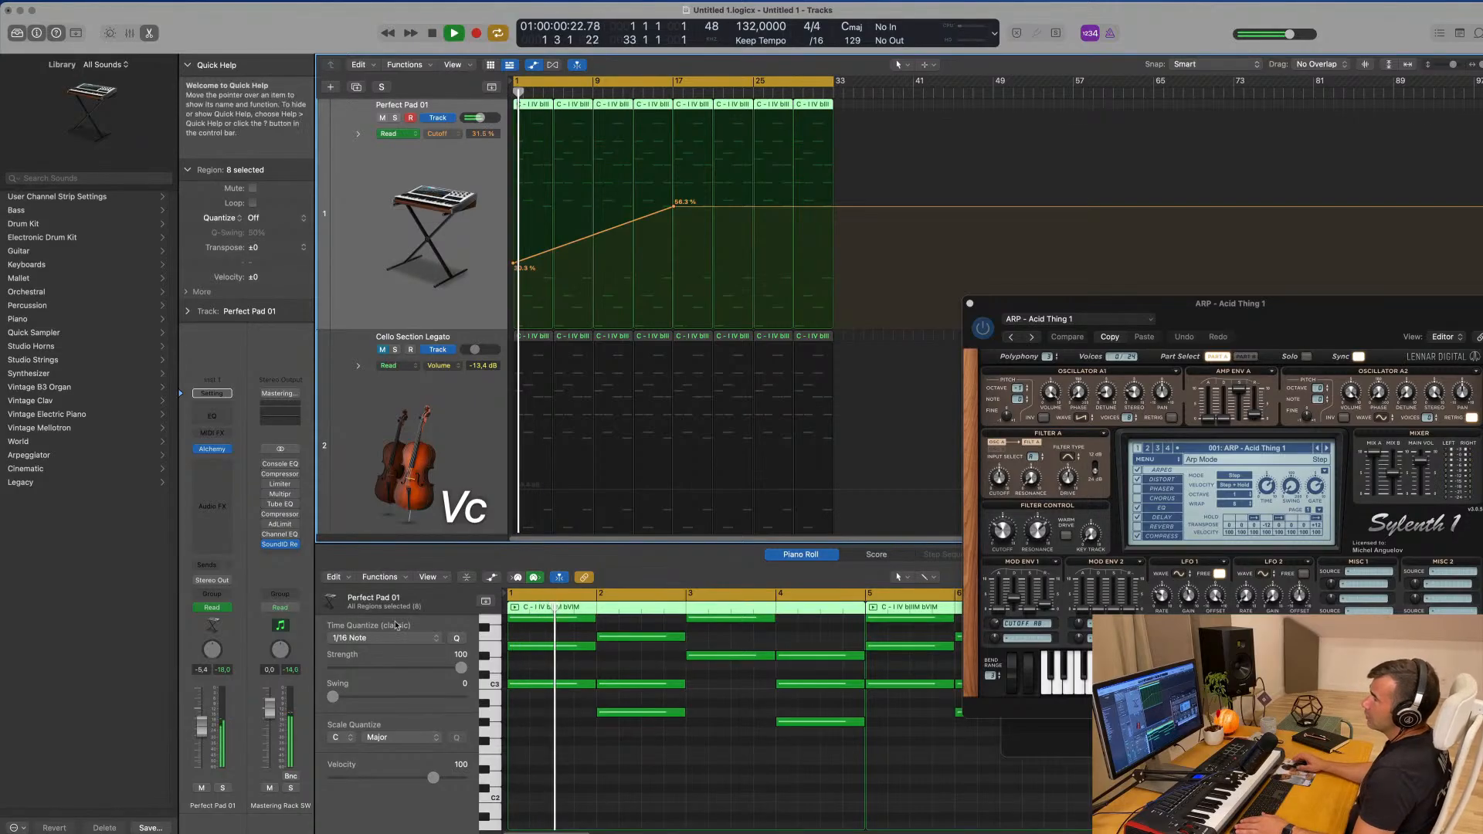
- Add a Channel EQ to the pad and enable its low-cut band at 170 Hz with an 18 dB/Oct slope
click(211, 415)
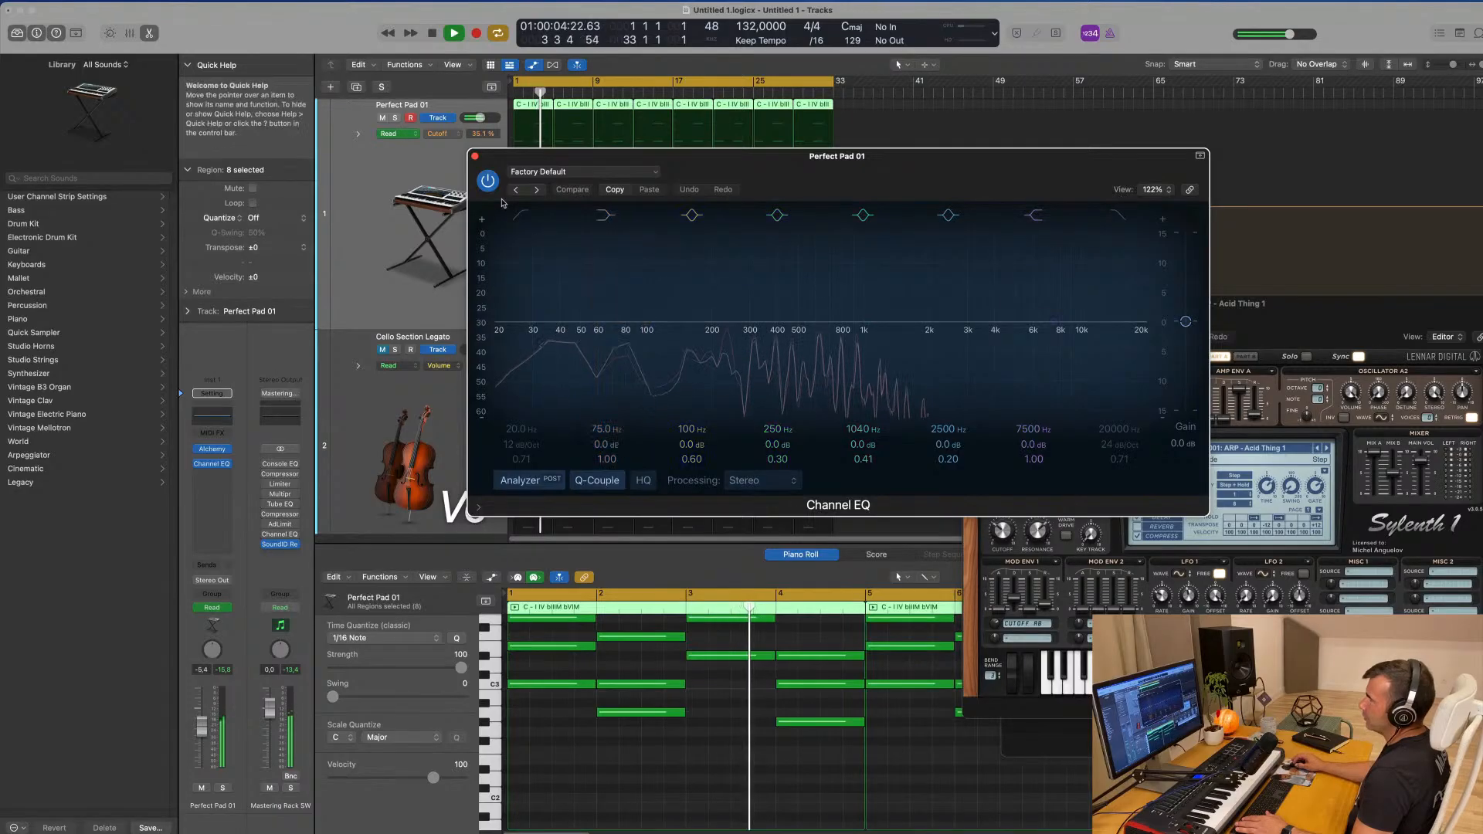
click(521, 216)
drag(501, 322, 694, 338)
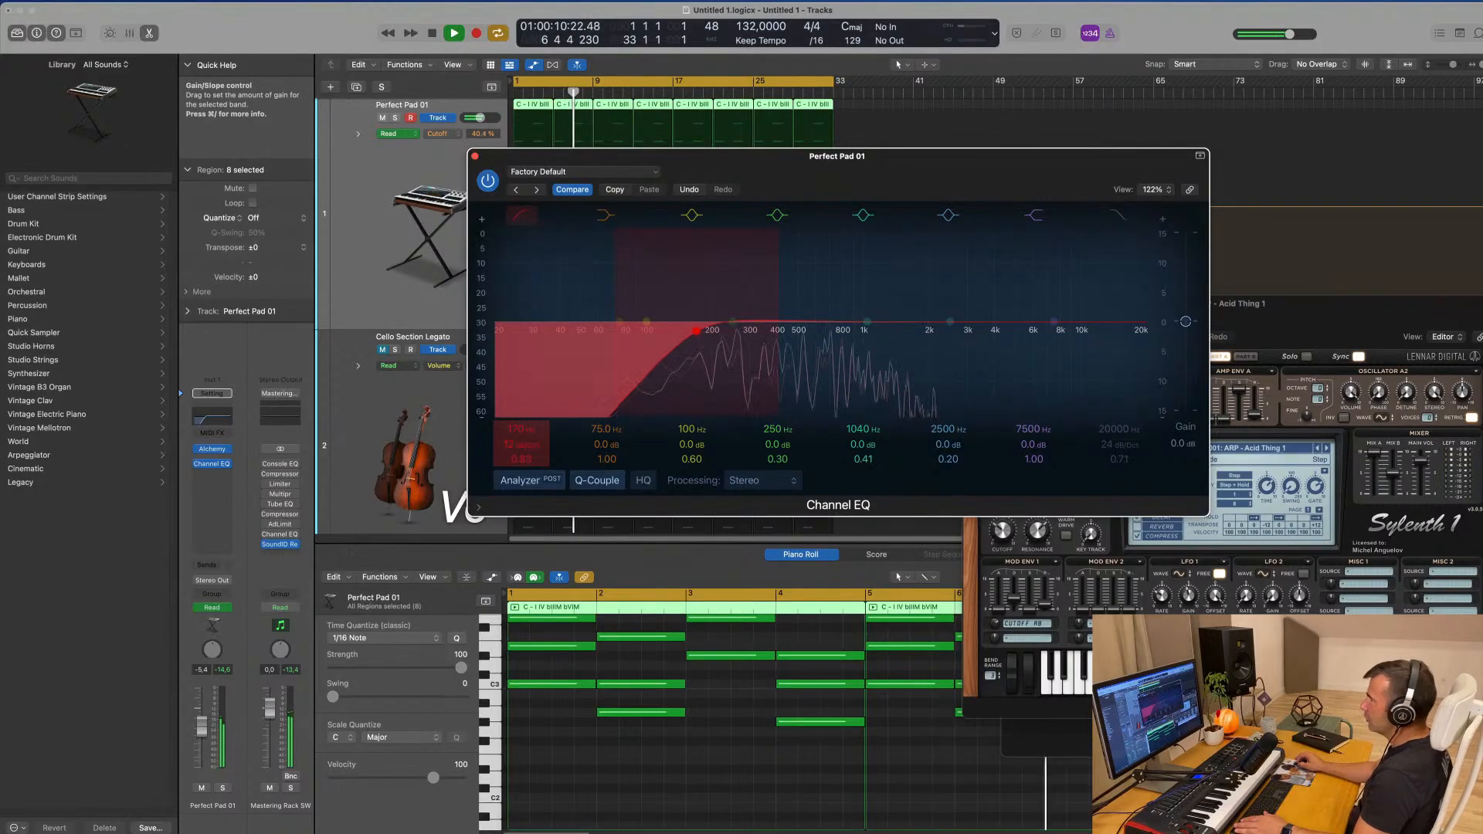
drag(520, 445, 520, 440)
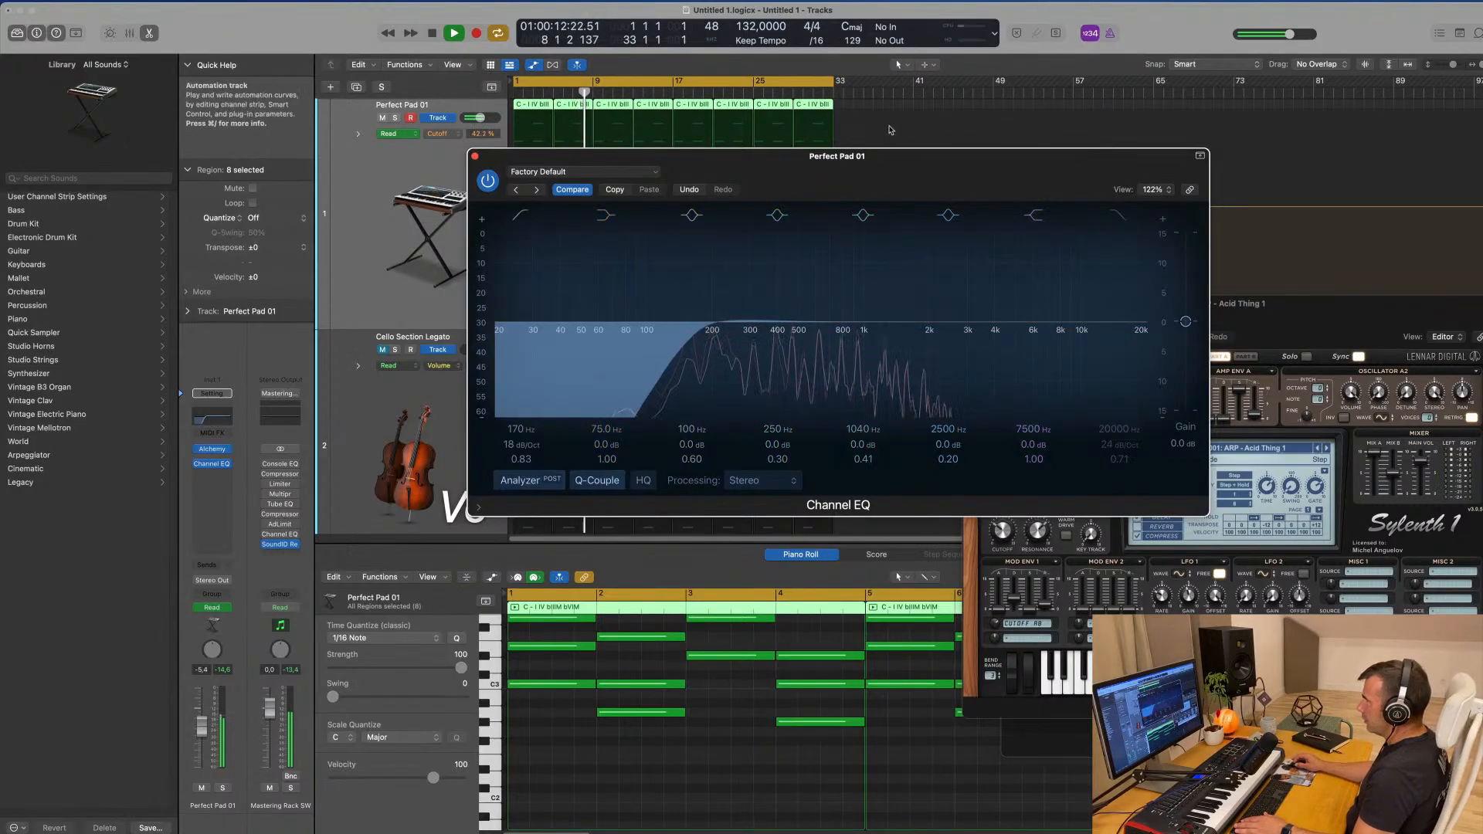
mouse_move(863, 164)
mouse_down()
mouse_move(920, 166)
mouse_move(889, 207)
mouse_move(954, 209)
mouse_up()
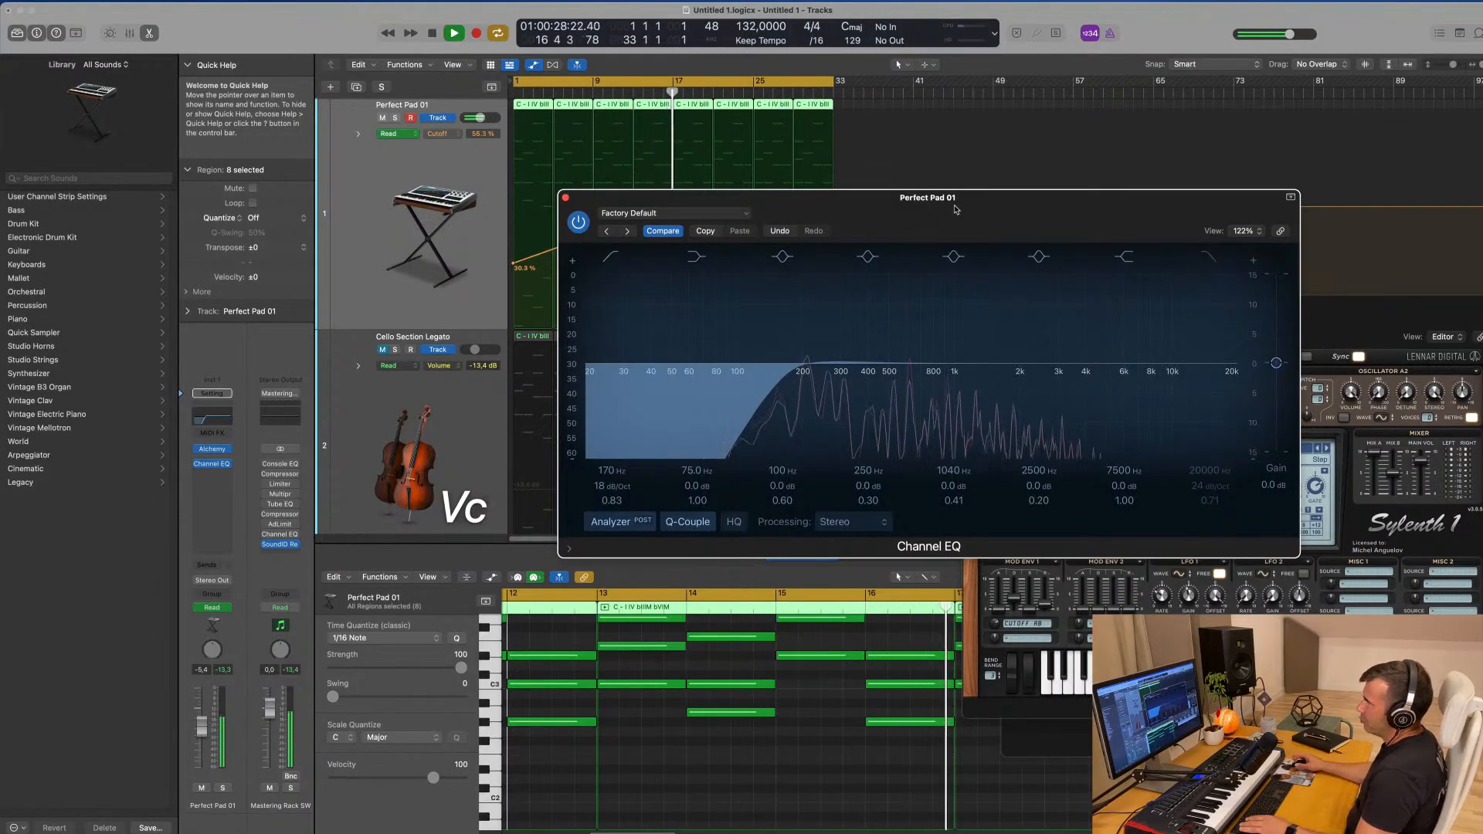
drag(949, 205, 906, 207)
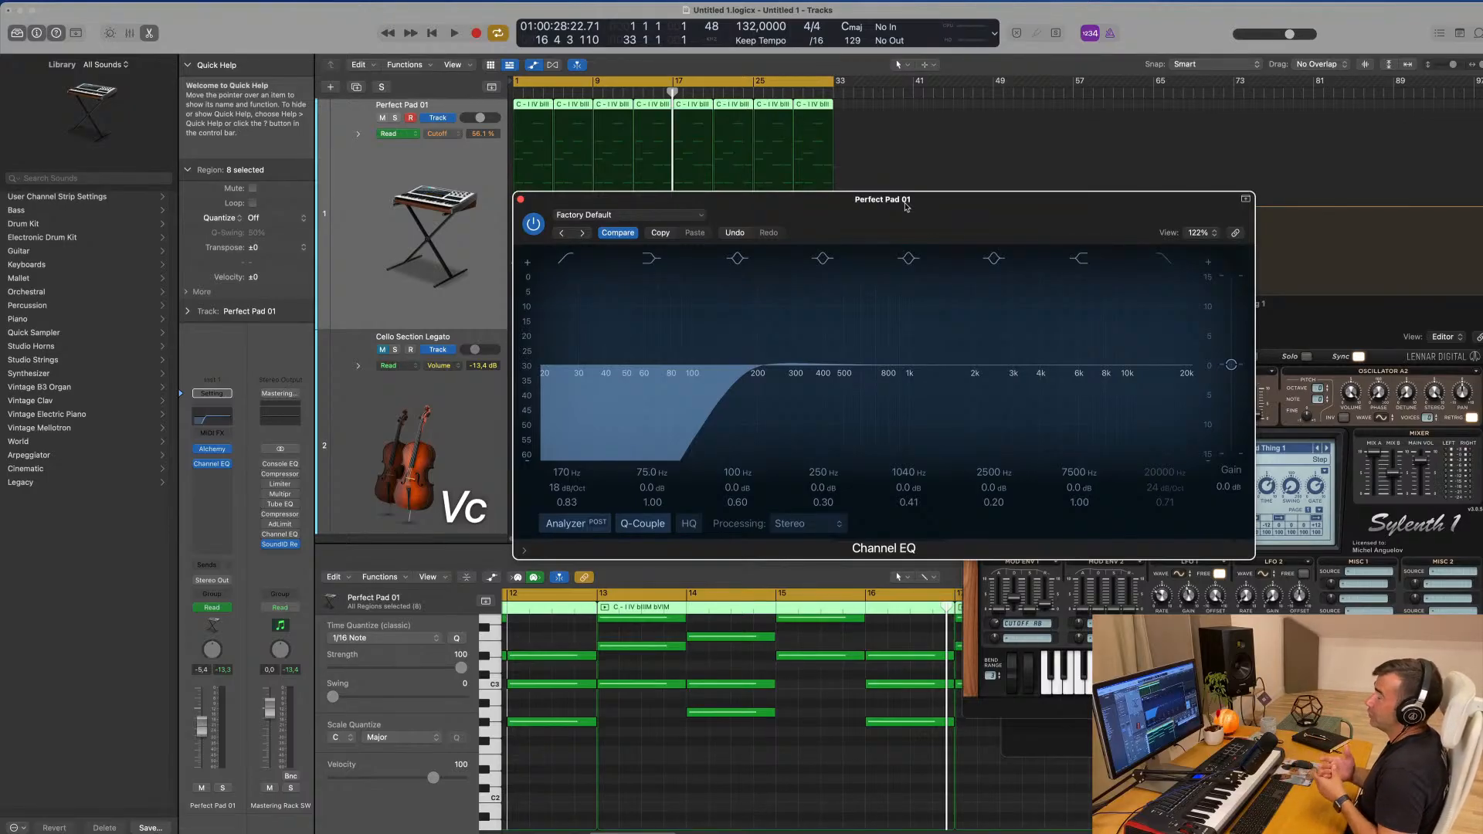
- Raise the pad EQ's low-cut frequency to about 175 Hz during playback and close the EQ window
drag(906, 207, 982, 225)
key(space)
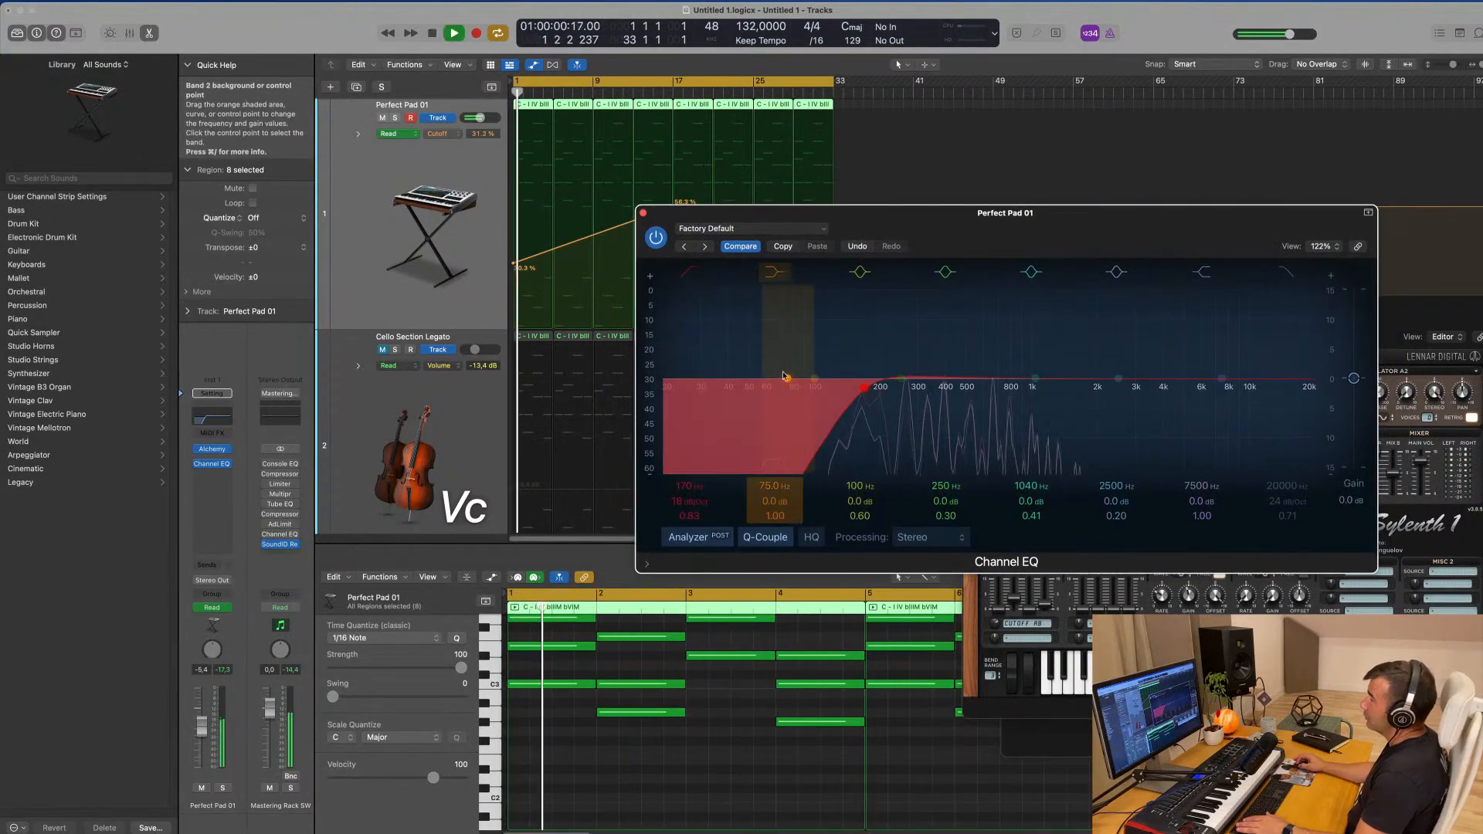
drag(865, 390, 867, 391)
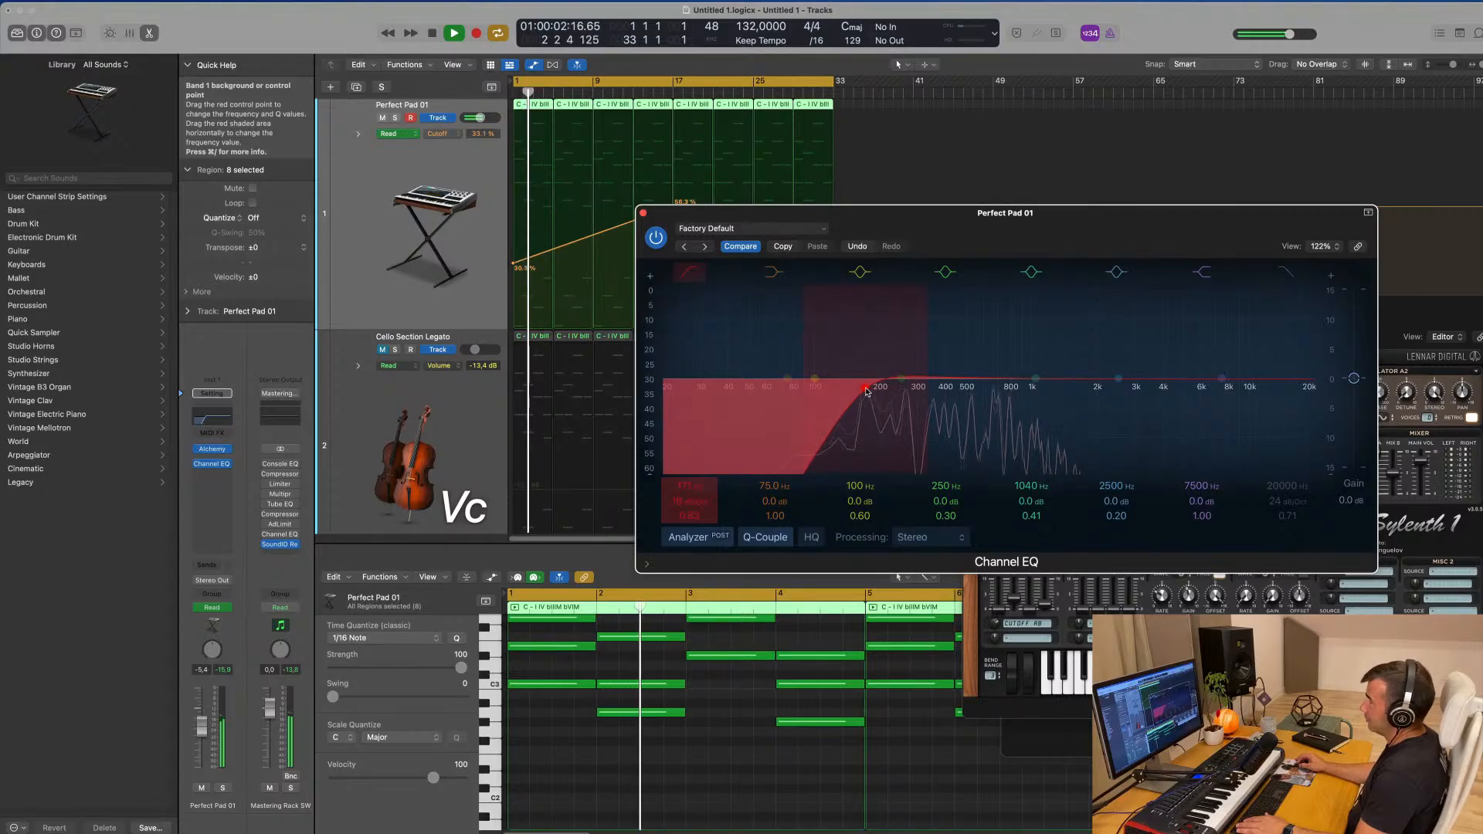
click(642, 214)
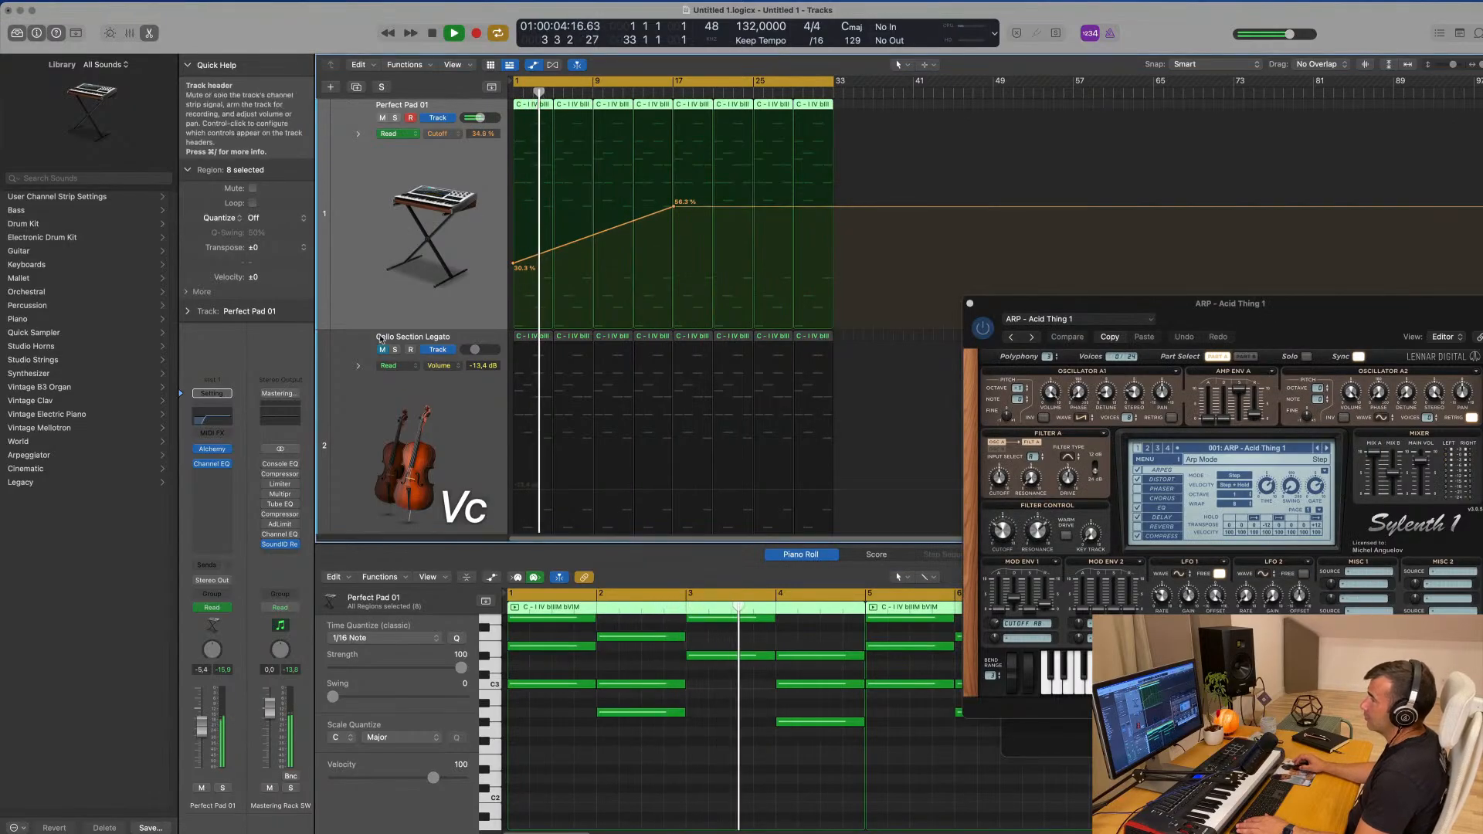
- Route the output of the Kick 1 - Above and Beyond track to Bus 7
scroll(459, 307, down, 3)
click(373, 281)
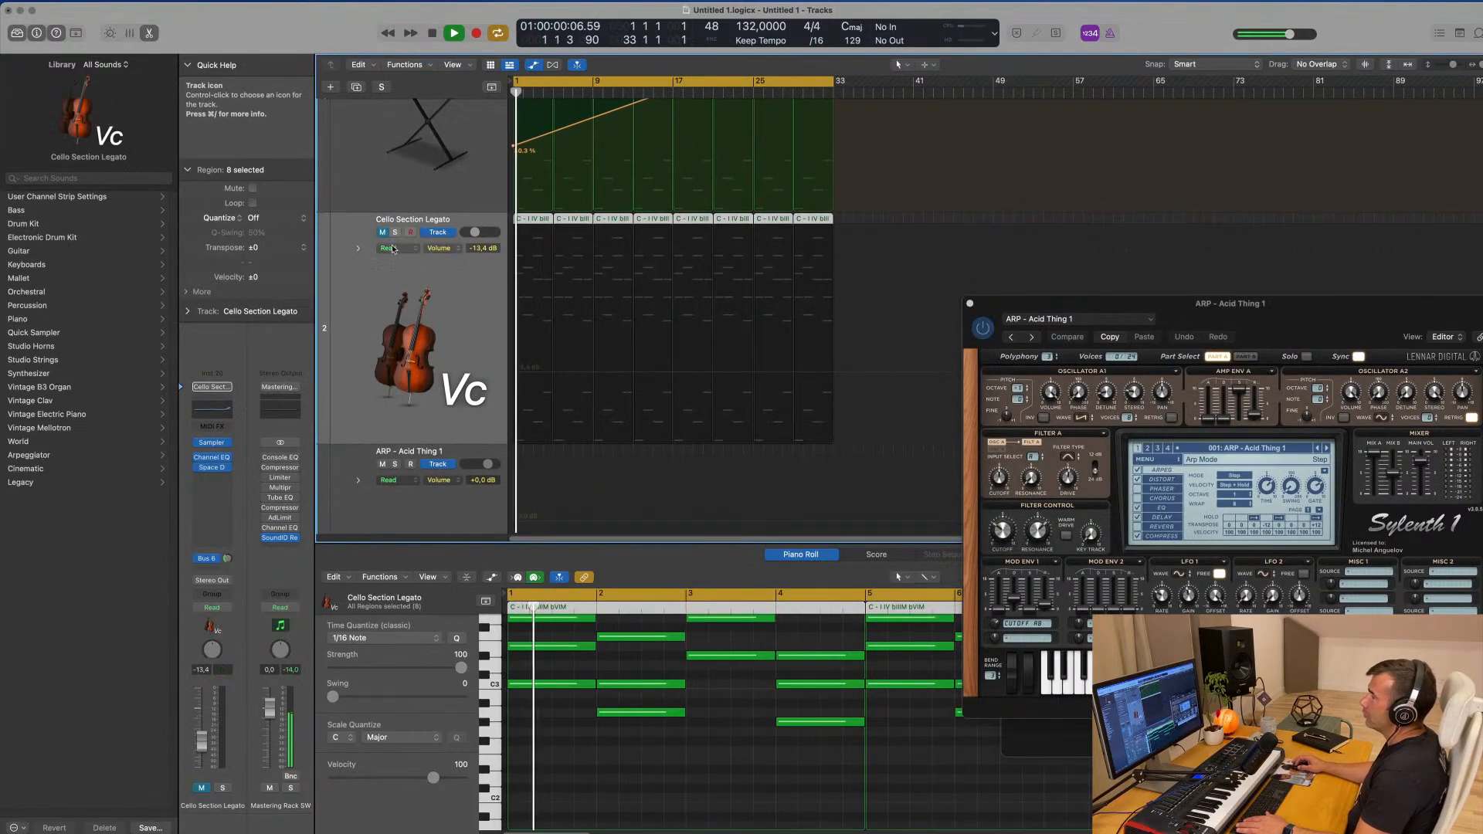
scroll(372, 284, down, 2)
scroll(372, 286, down, 5)
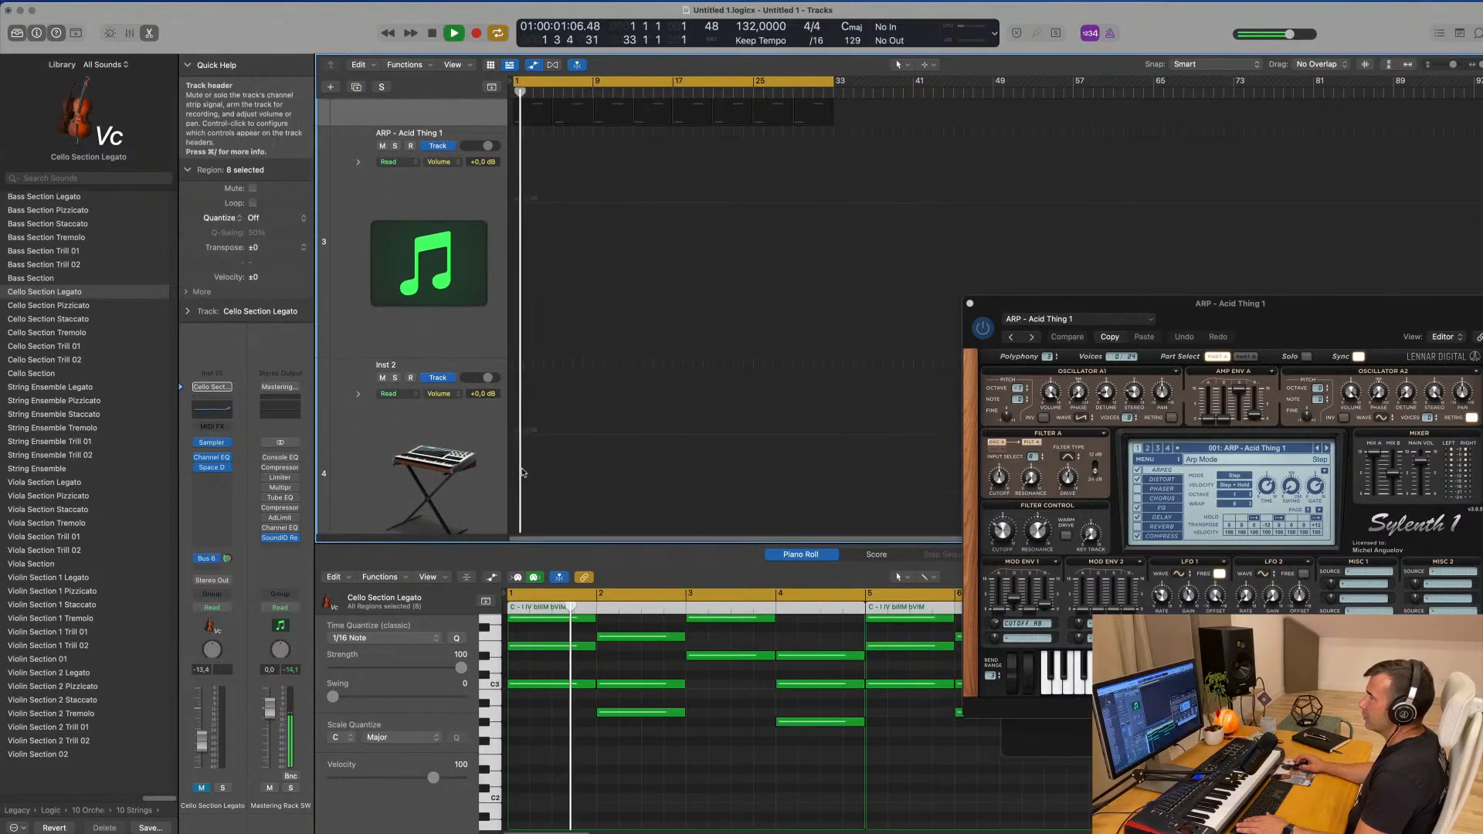
scroll(466, 447, down, 4)
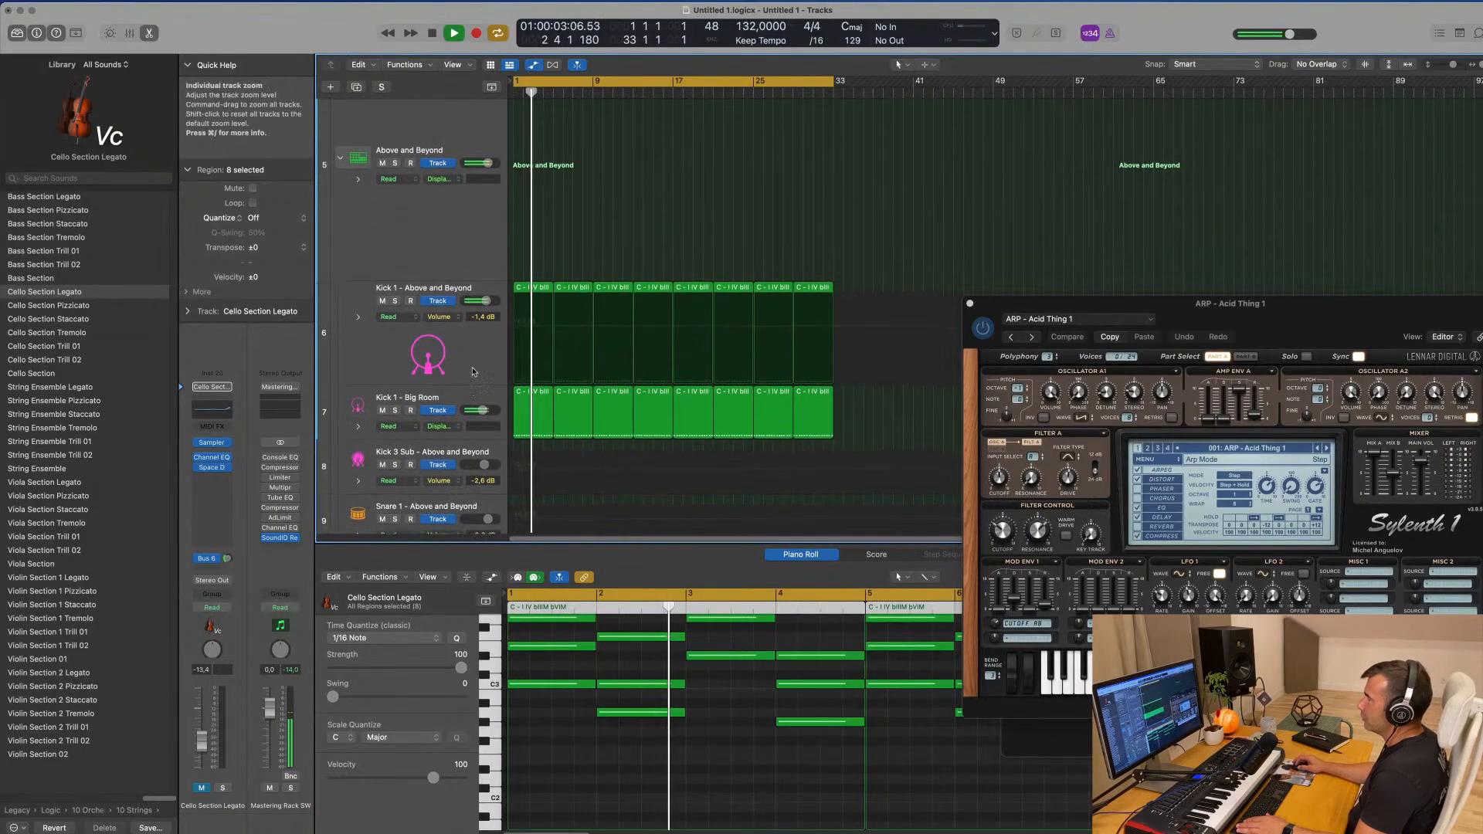
click(471, 344)
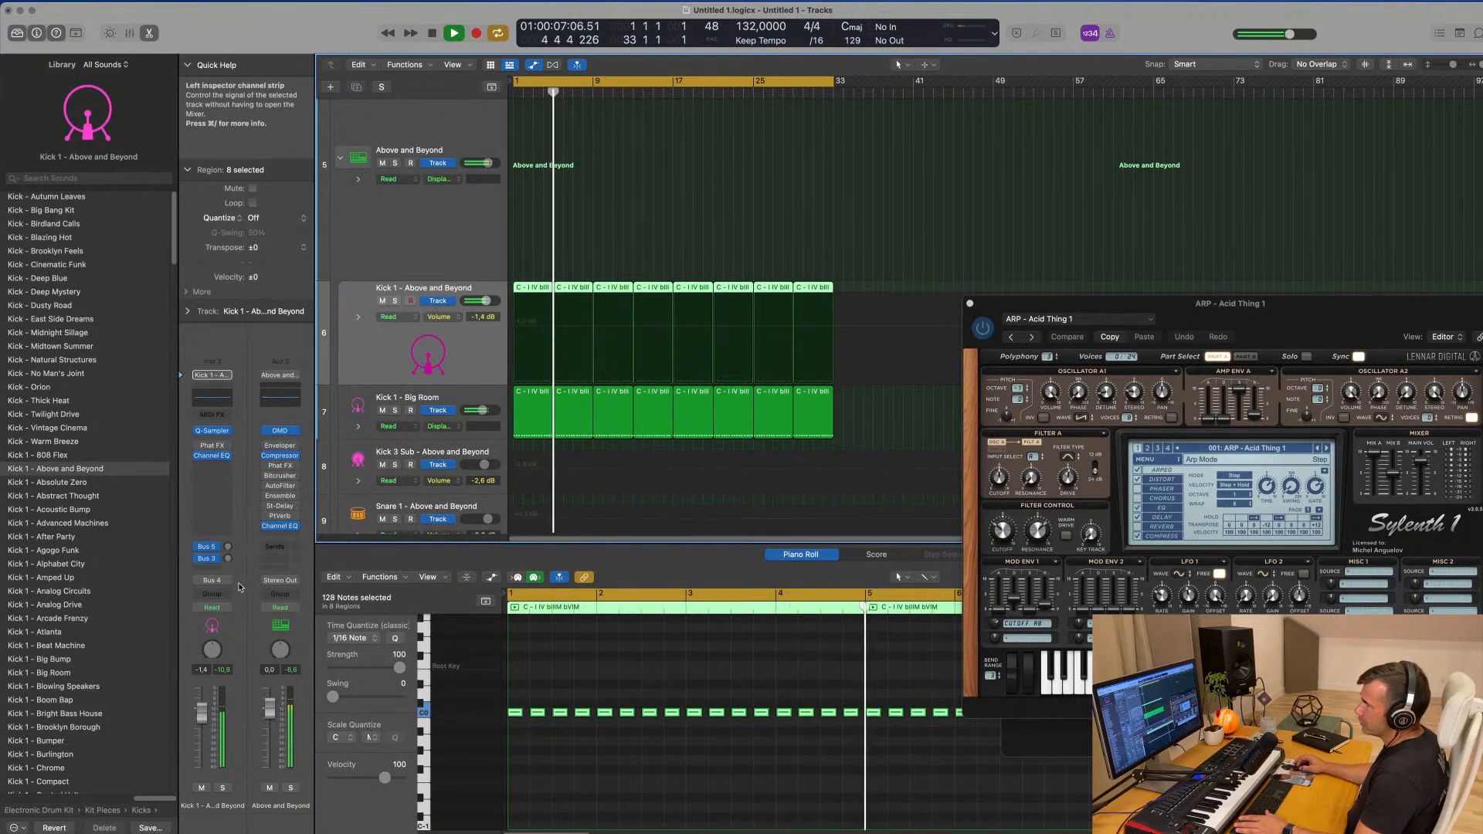
click(212, 580)
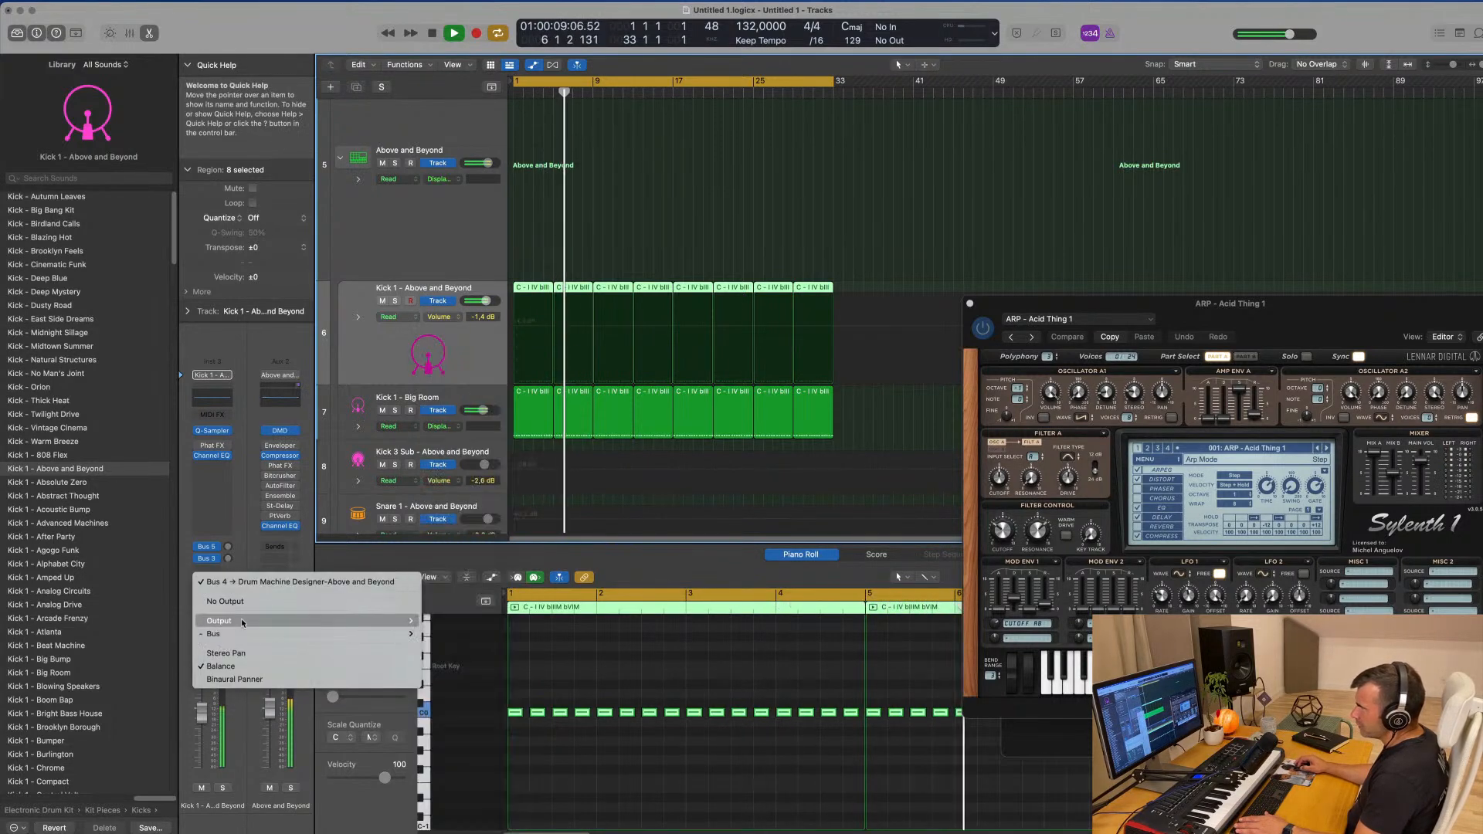
mouse_move(253, 632)
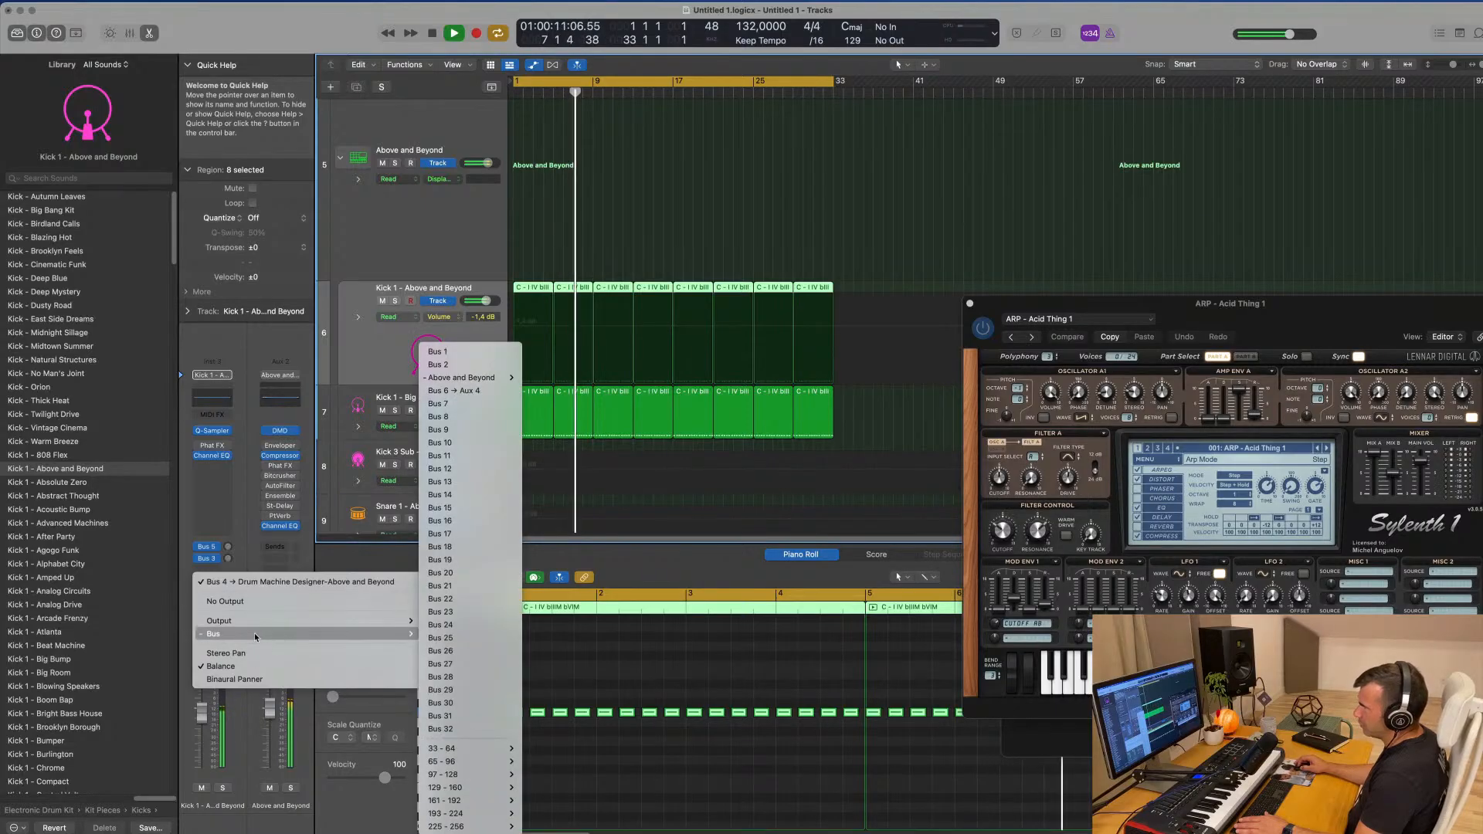
click(454, 406)
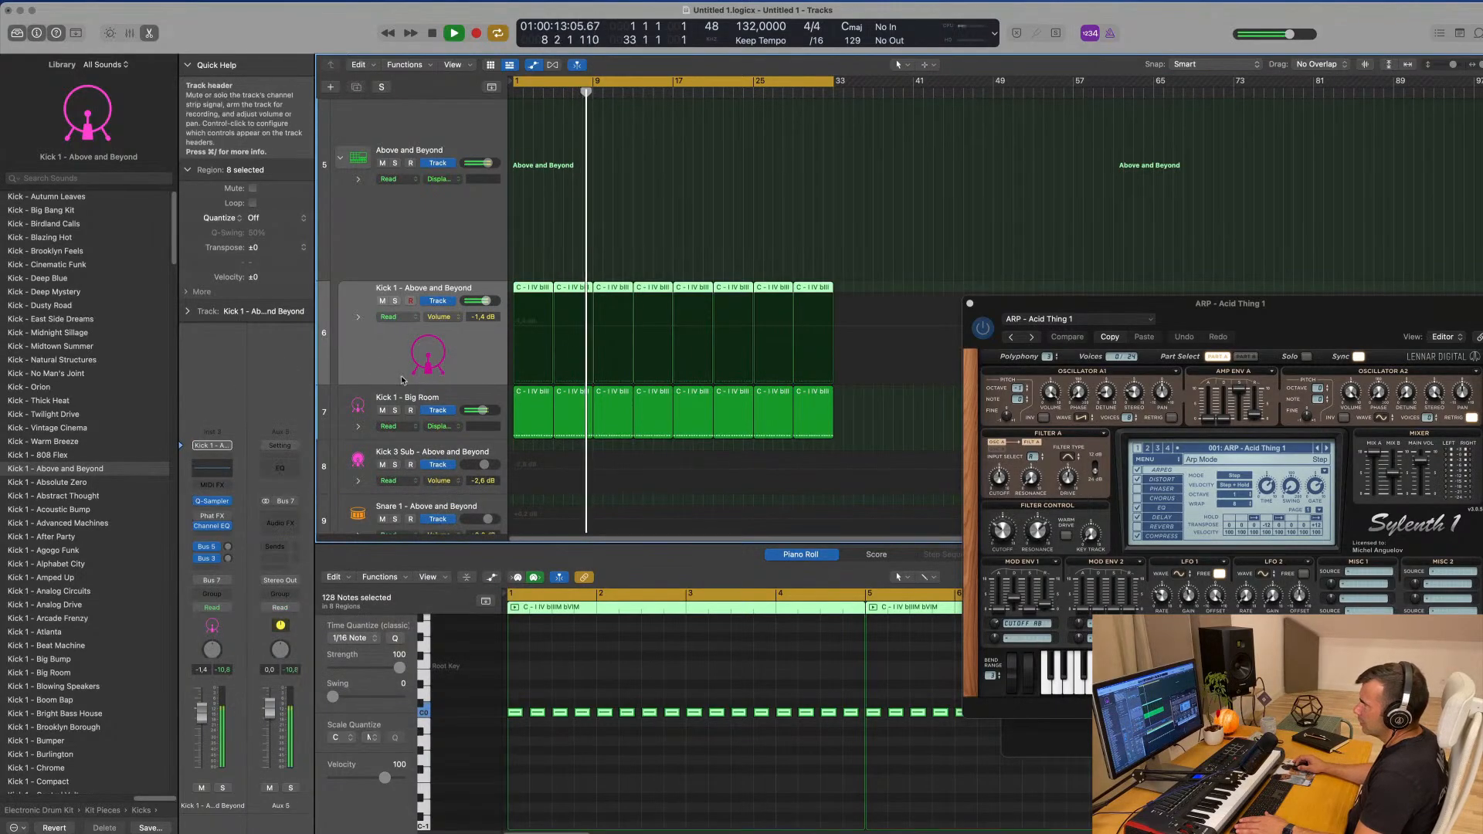
- Route the output of the Kick 1 - Big Room track to Bus 7
click(476, 400)
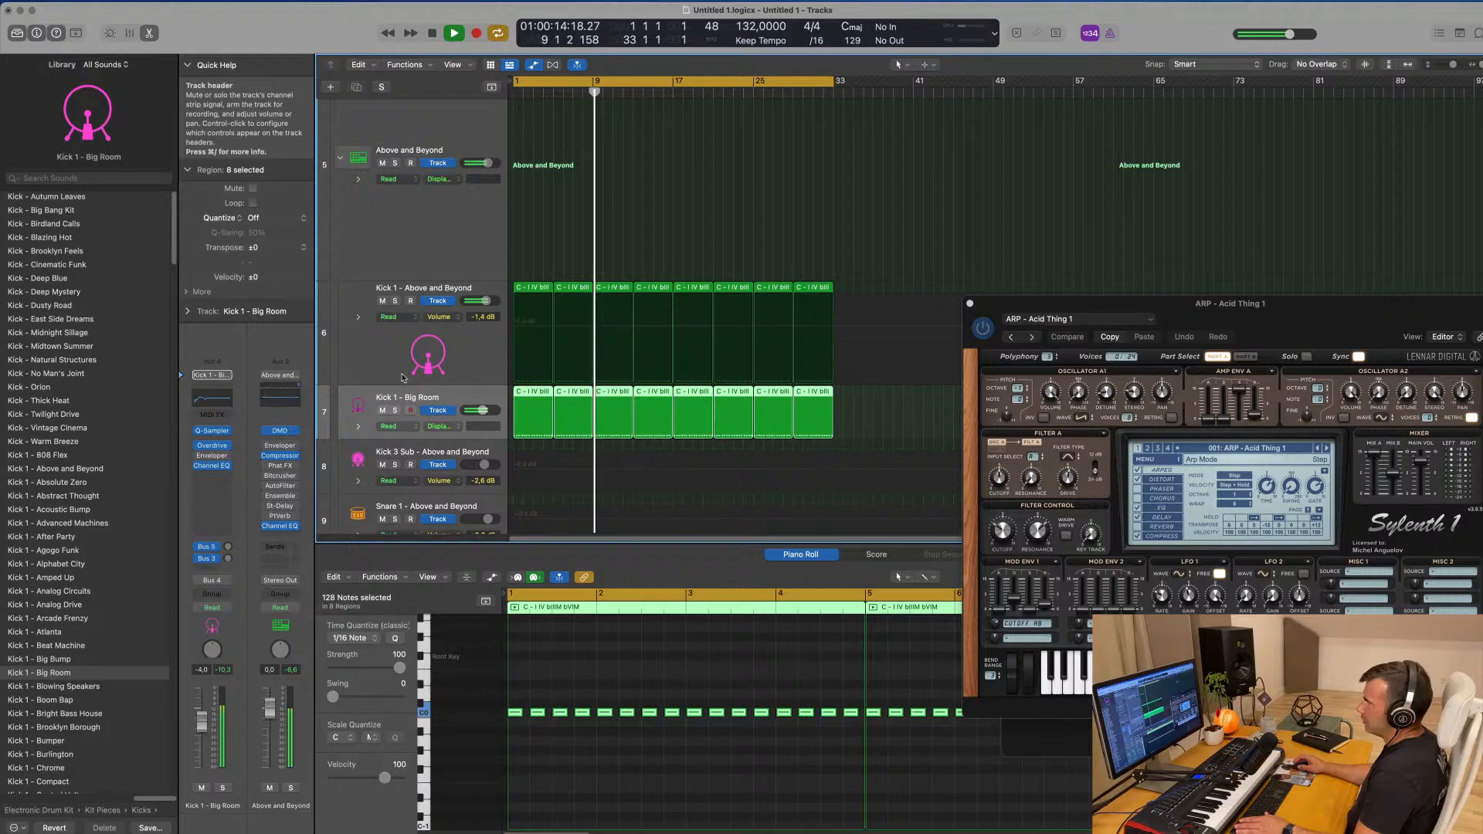
click(216, 582)
mouse_move(230, 635)
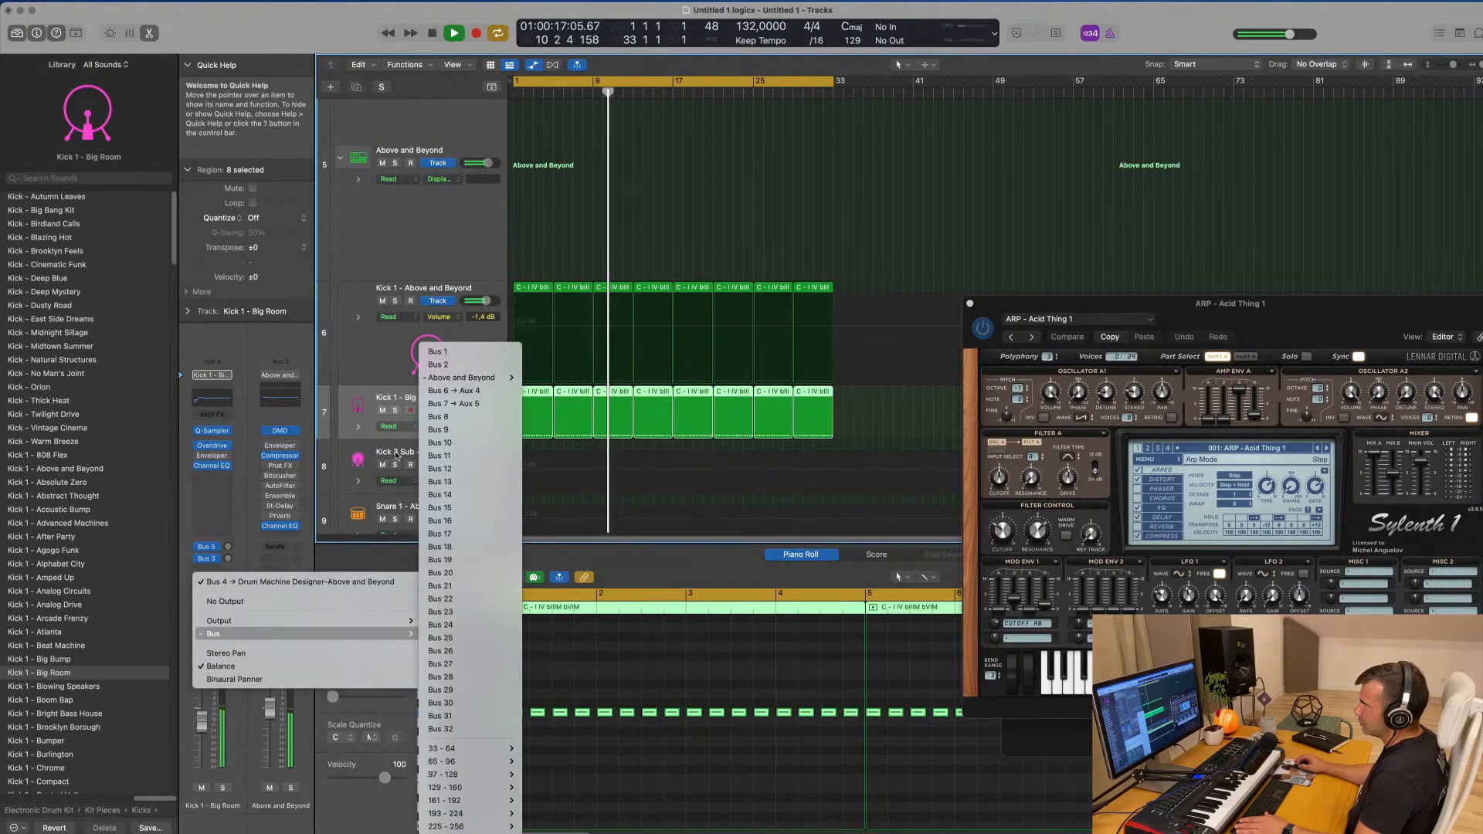
click(454, 404)
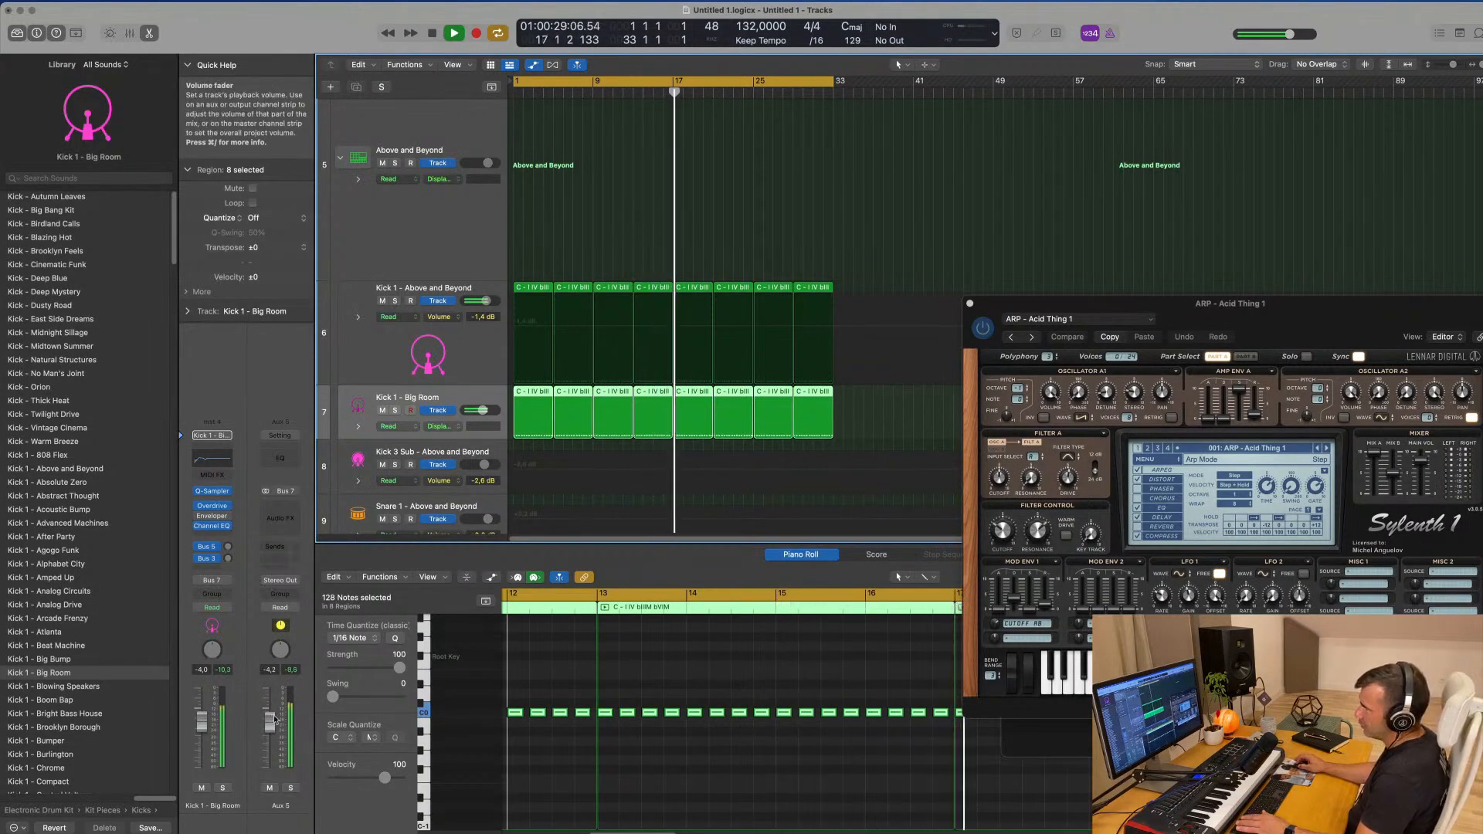
- Lower the Aux 5 kick bus volume to -4.7 dB during playback
scroll(272, 702, down, 3)
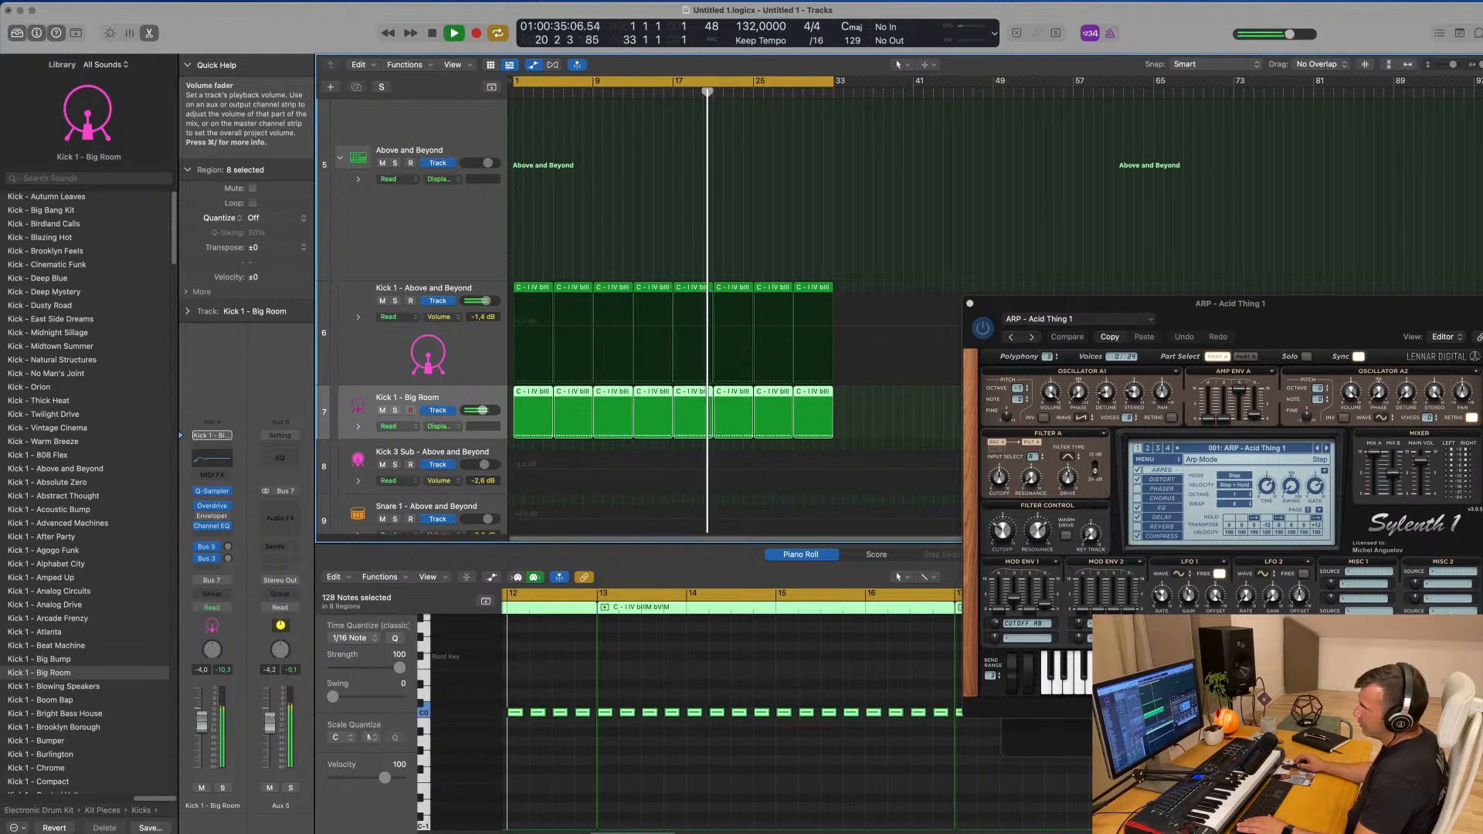
scroll(275, 722, down, 1)
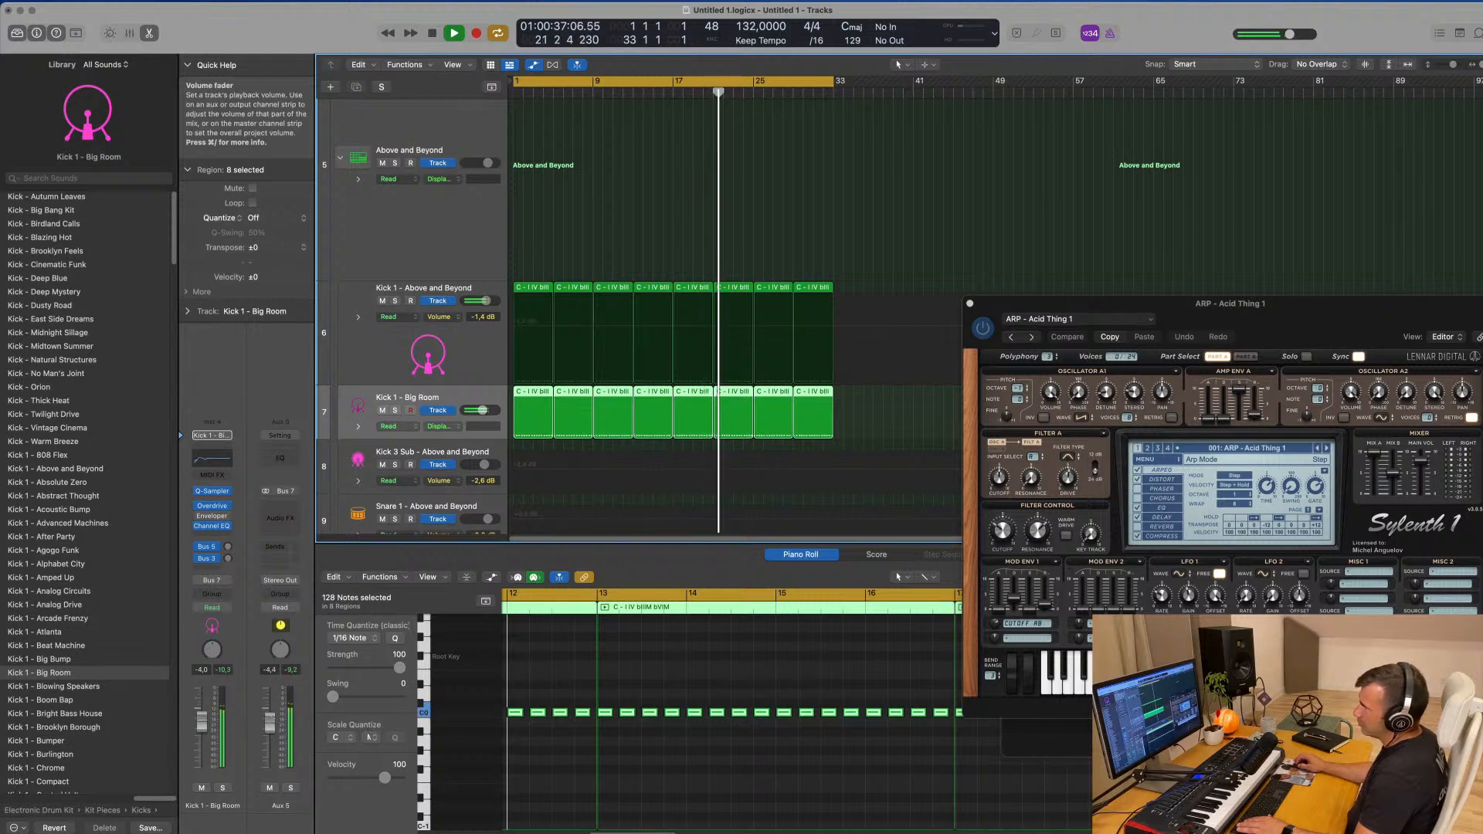
scroll(275, 718, down, 1)
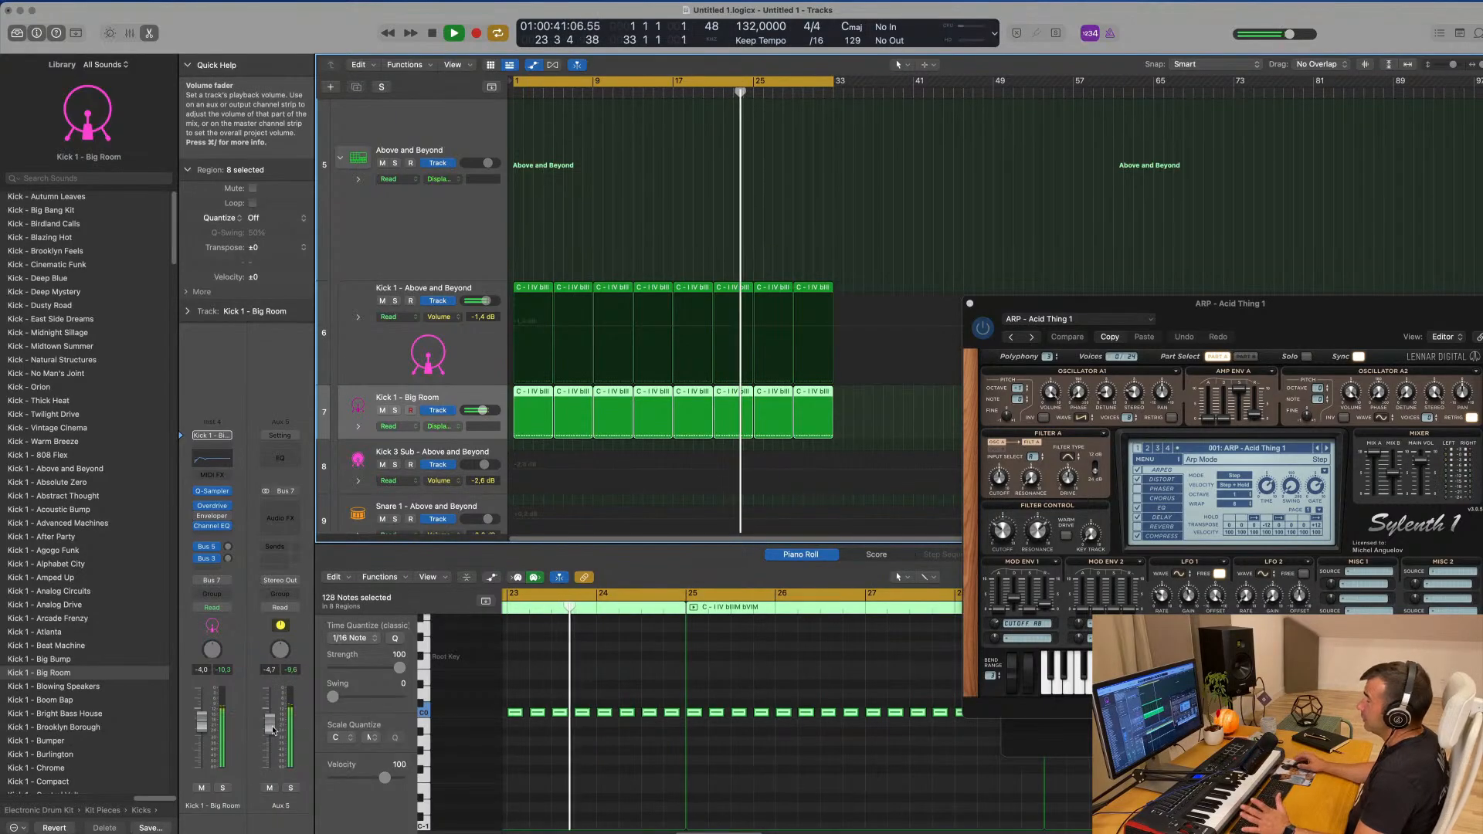
- Select the Perfect Pad 01 track and lower its volume to about -11.0 dB
scroll(641, 269, up, 10)
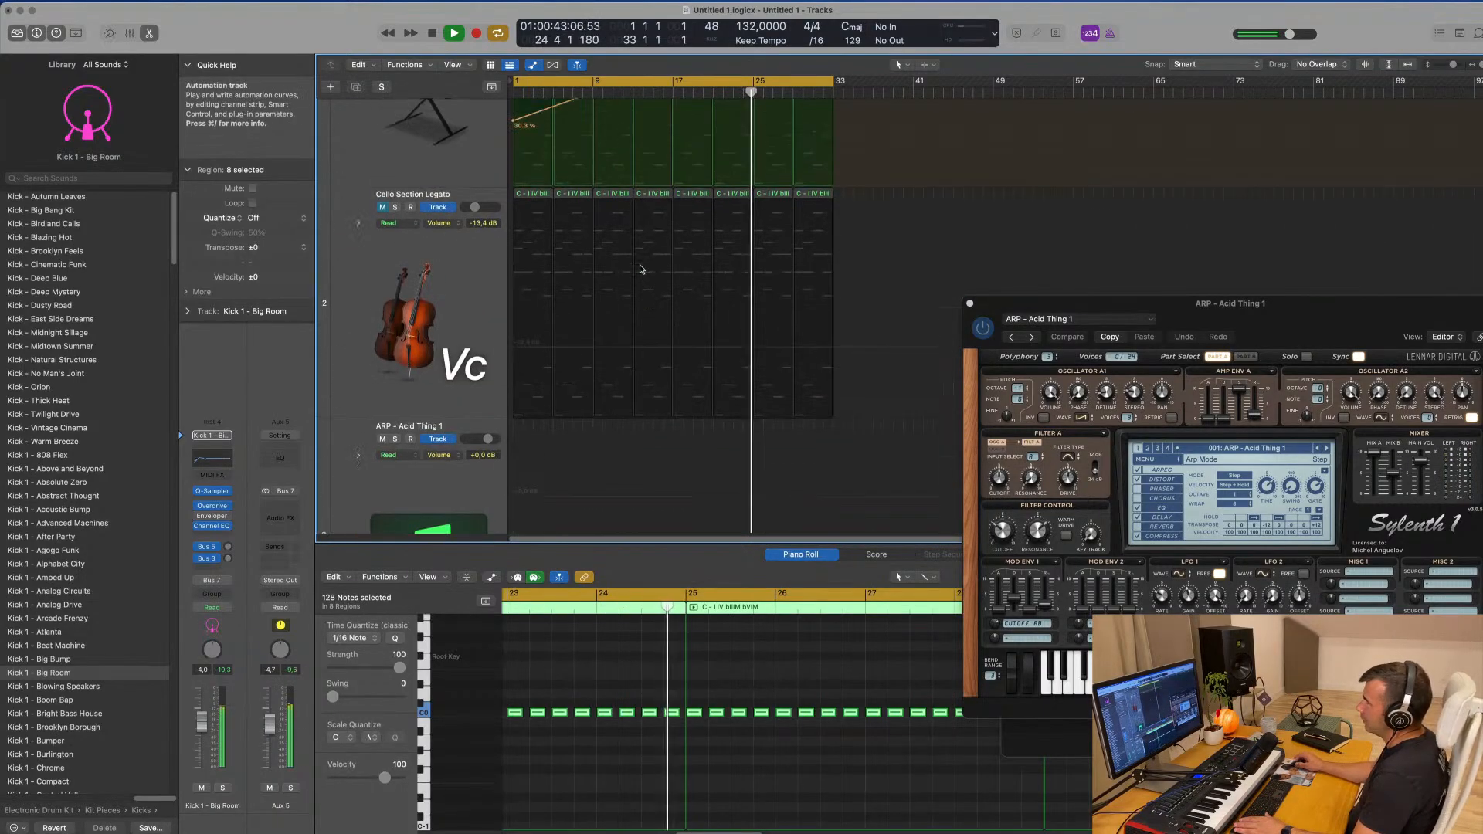
scroll(640, 269, up, 5)
click(493, 207)
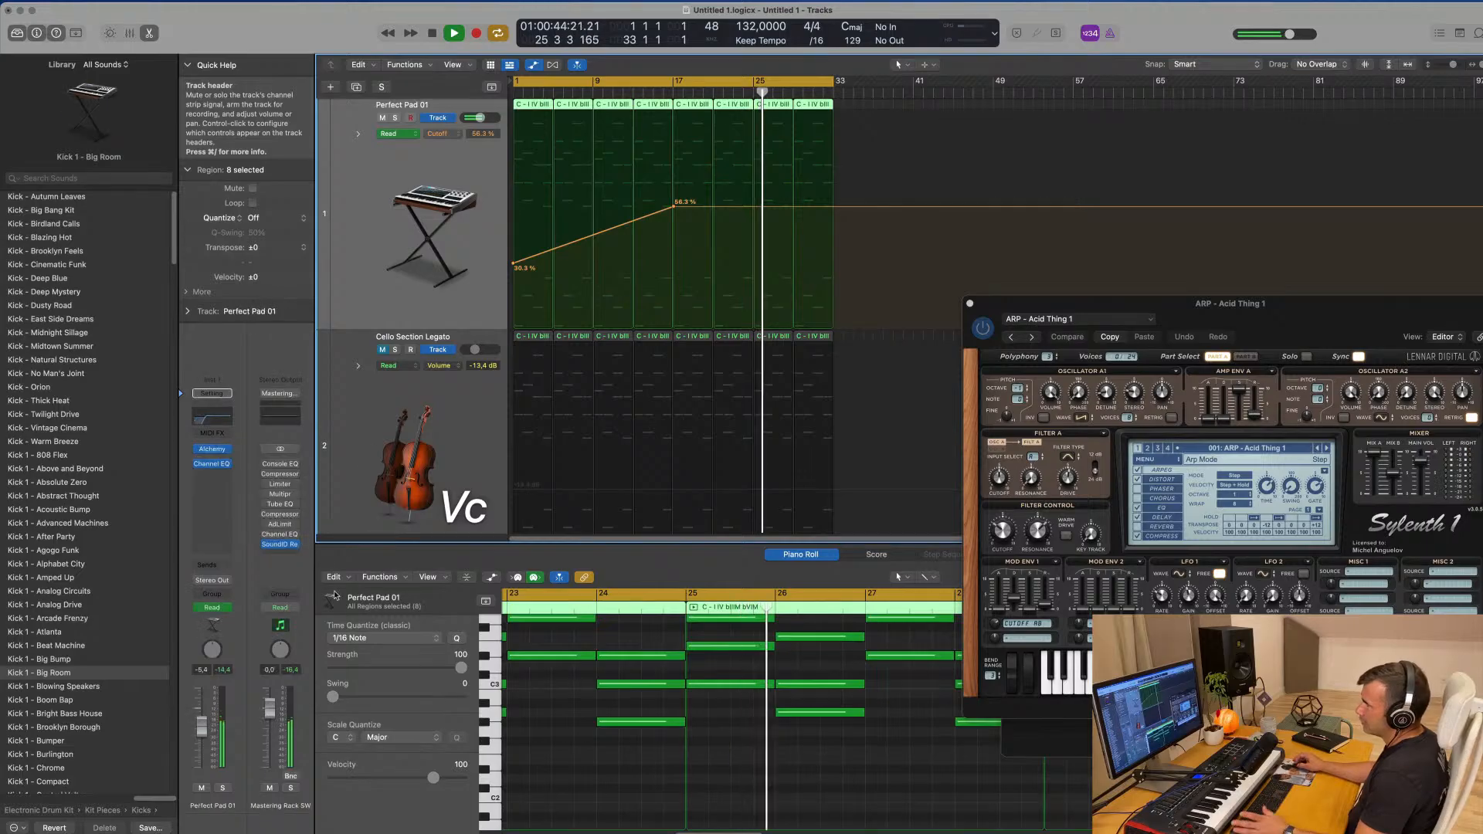
mouse_move(205, 728)
mouse_down()
mouse_move(212, 747)
mouse_move(203, 738)
mouse_up()
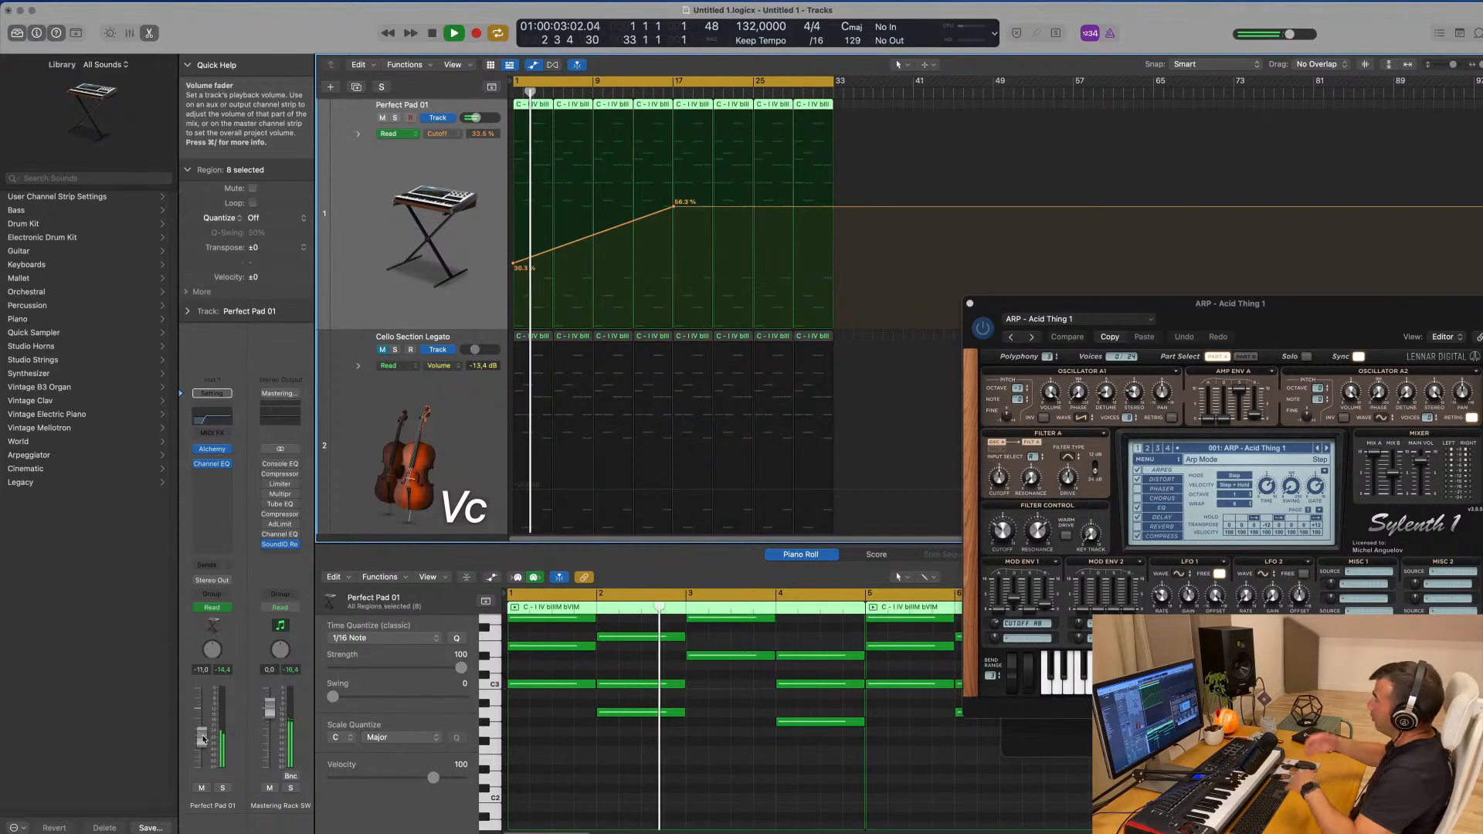
- Extend the pad's Cutoff automation with a falling ramp from bar 17 down to about 30.8% at bar 33
scroll(396, 398, down, 5)
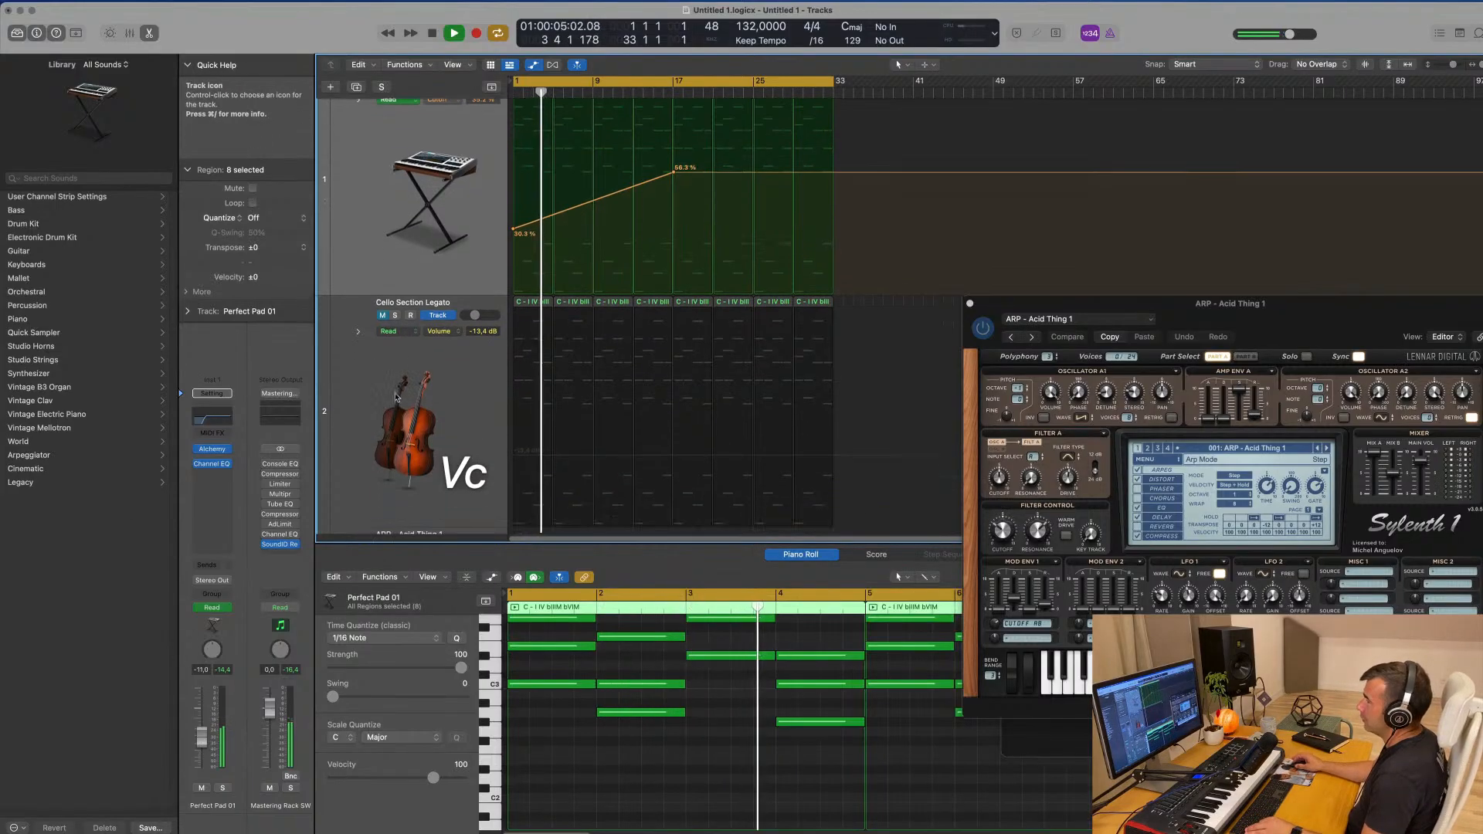
scroll(395, 398, down, 5)
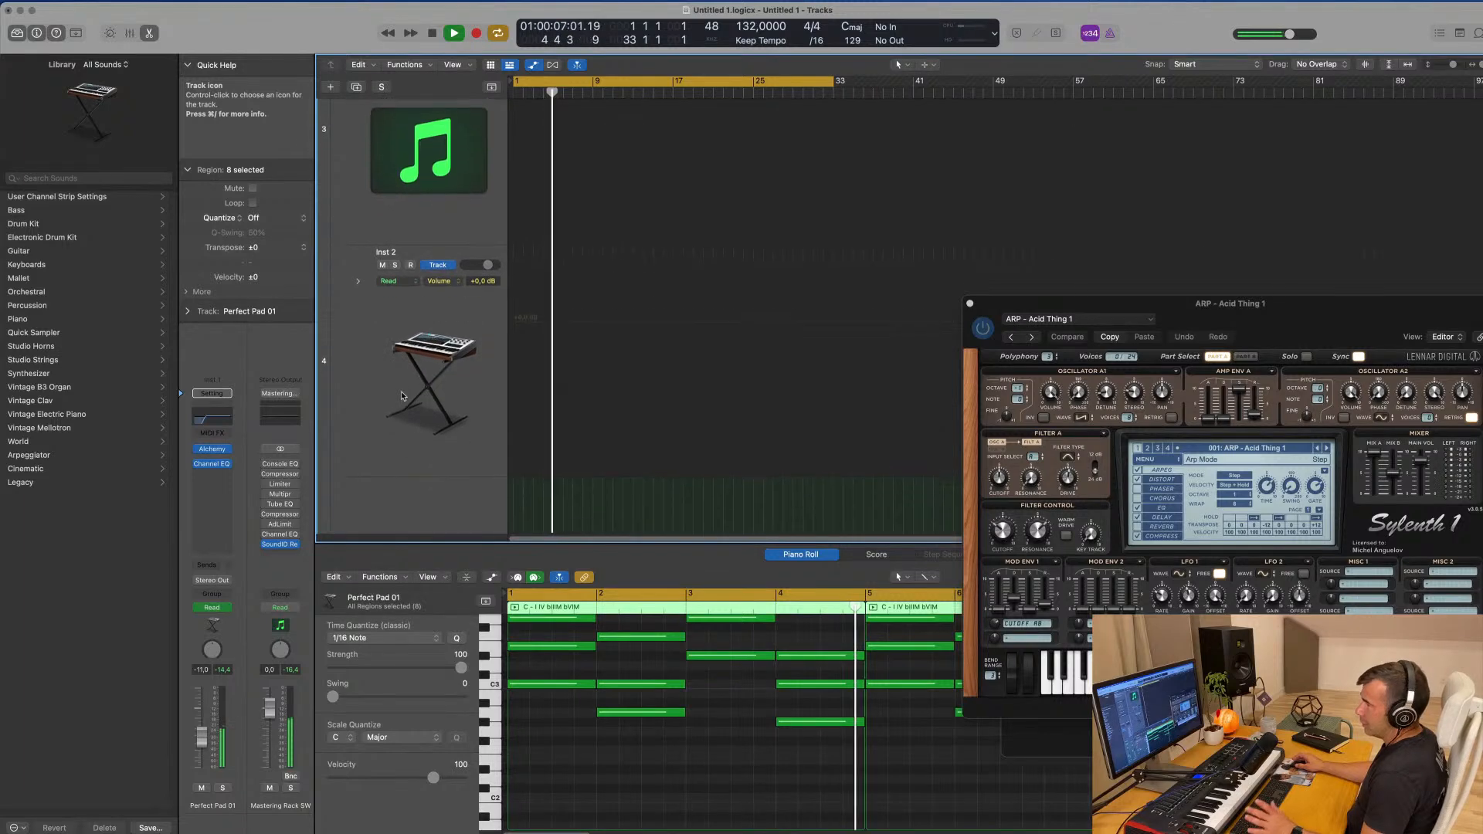
scroll(424, 408, up, 6)
scroll(423, 408, up, 4)
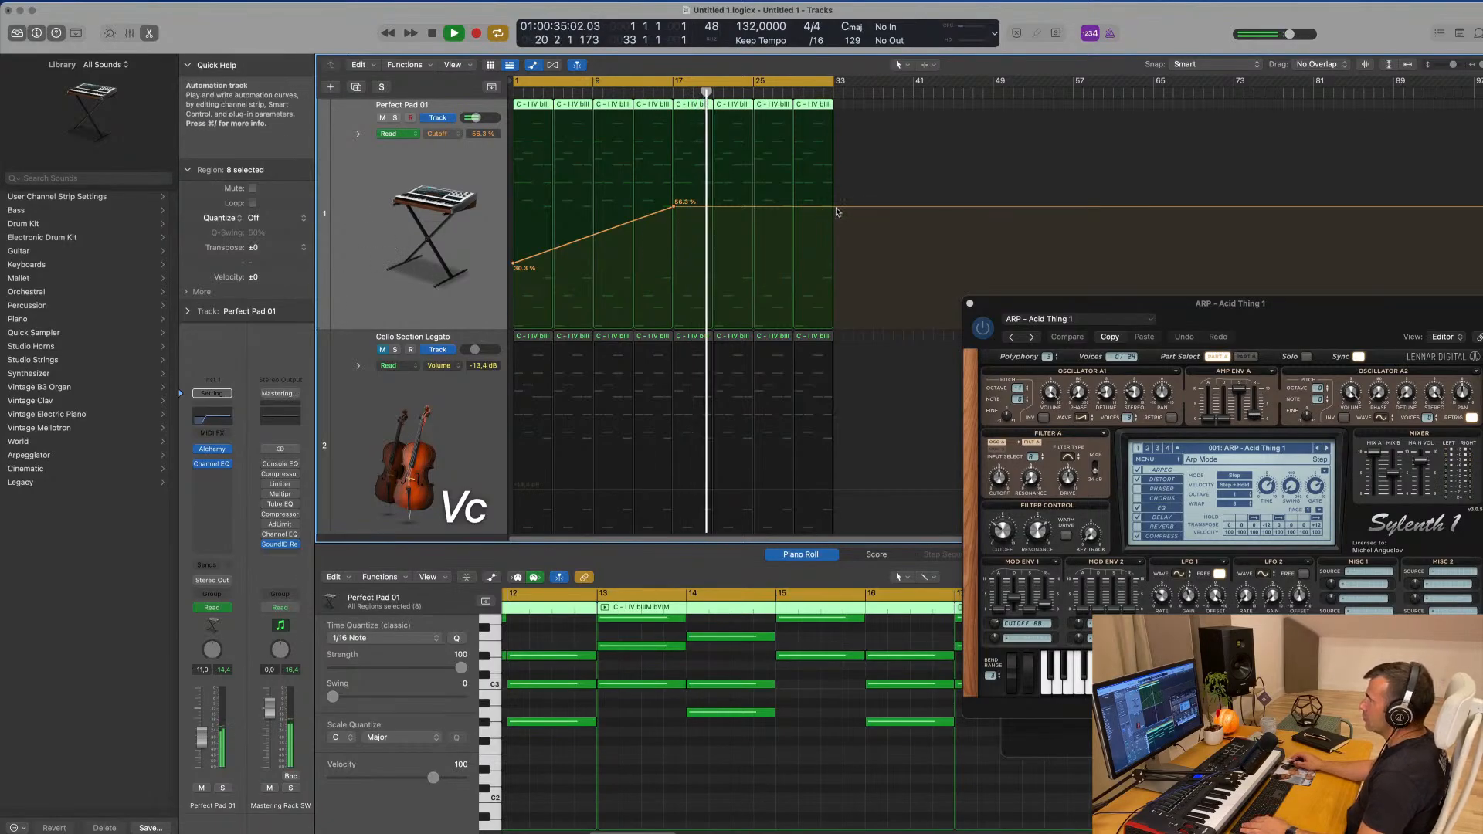
drag(838, 211, 836, 262)
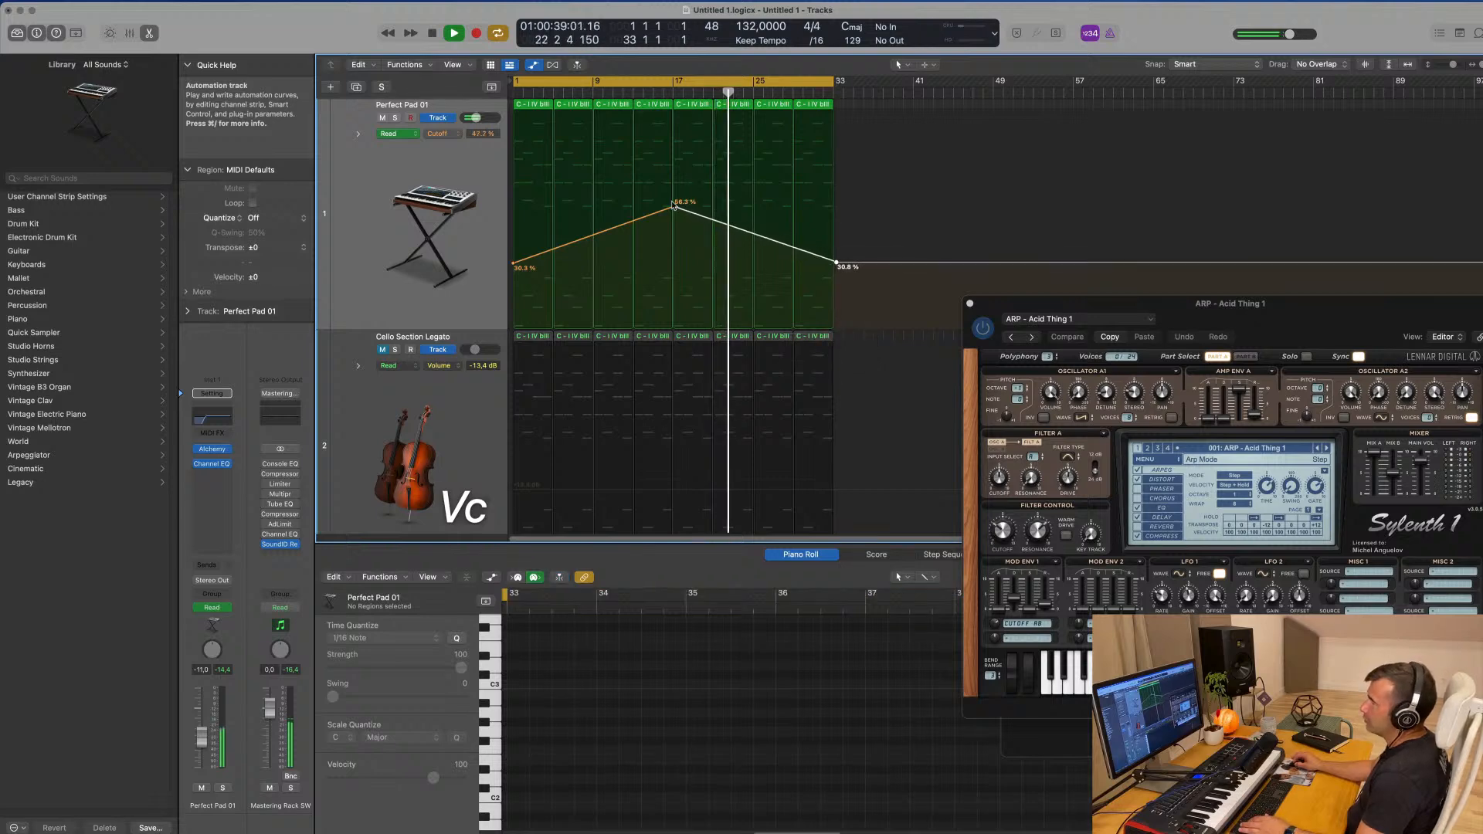
- Select and unmute the Cello Section Legato track, with playback restarted from bar 1
scroll(538, 234, down, 5)
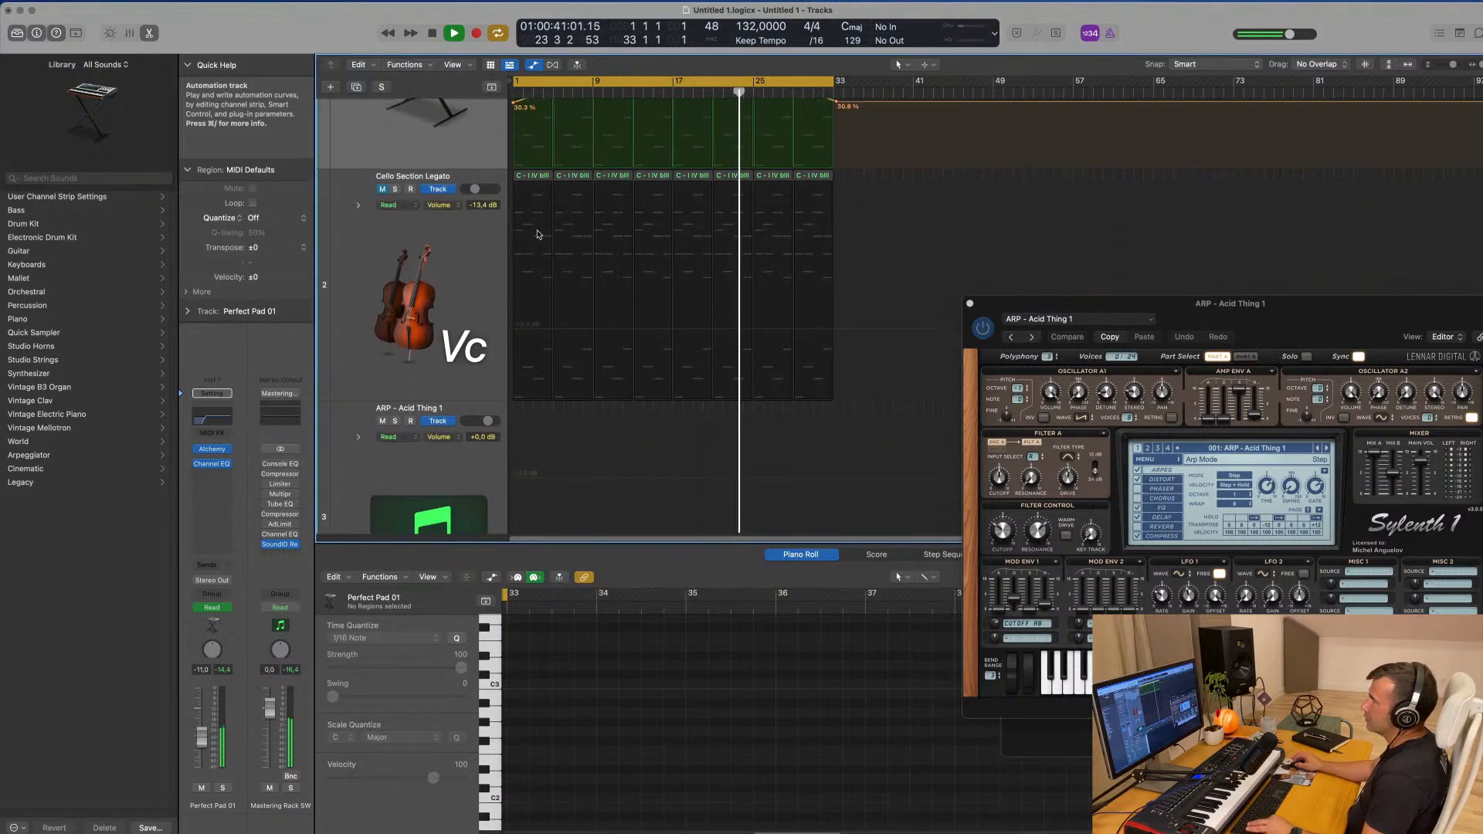
scroll(538, 234, down, 2)
click(372, 186)
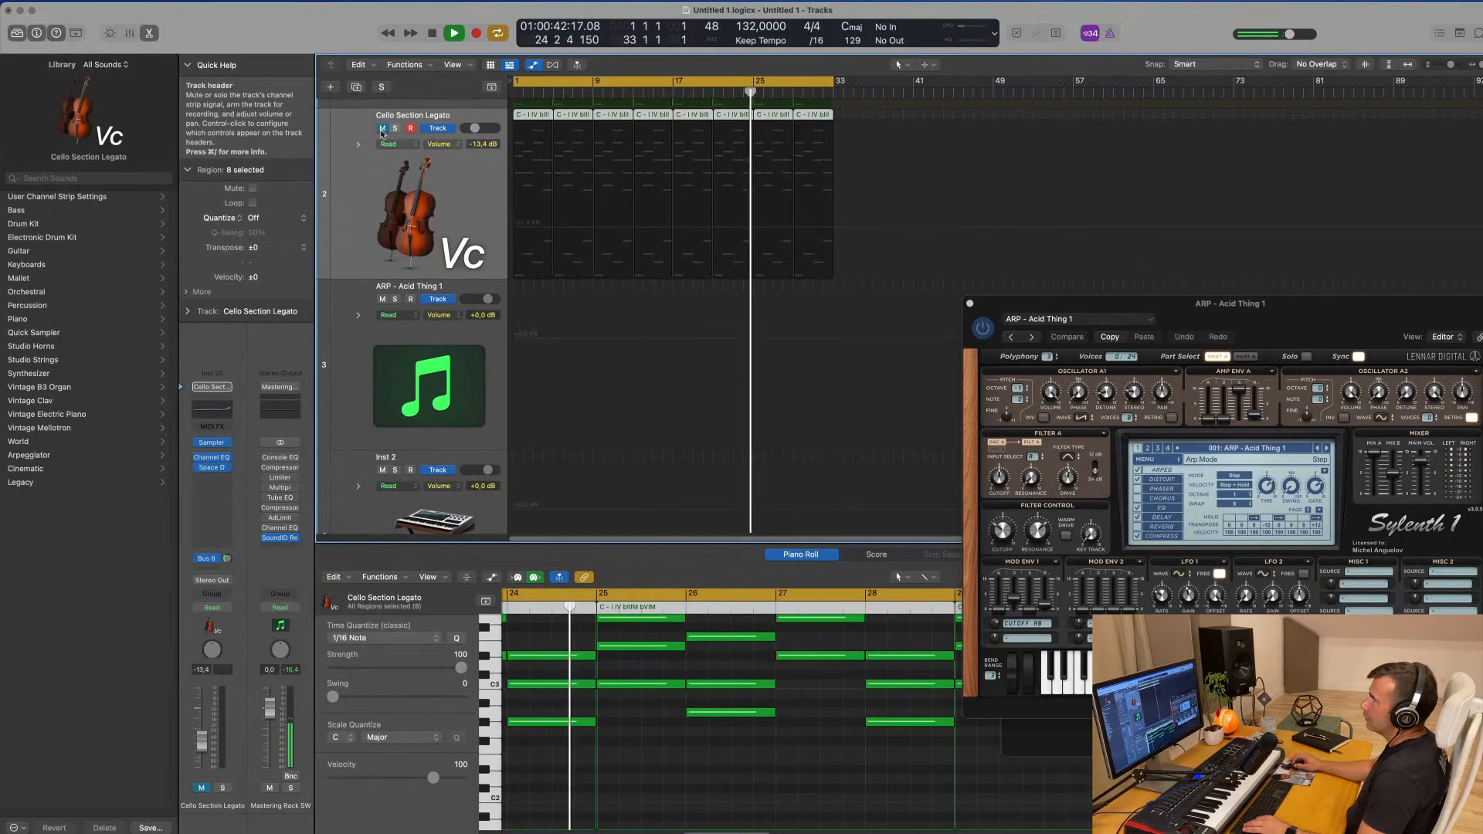
key(Return)
key(Return)
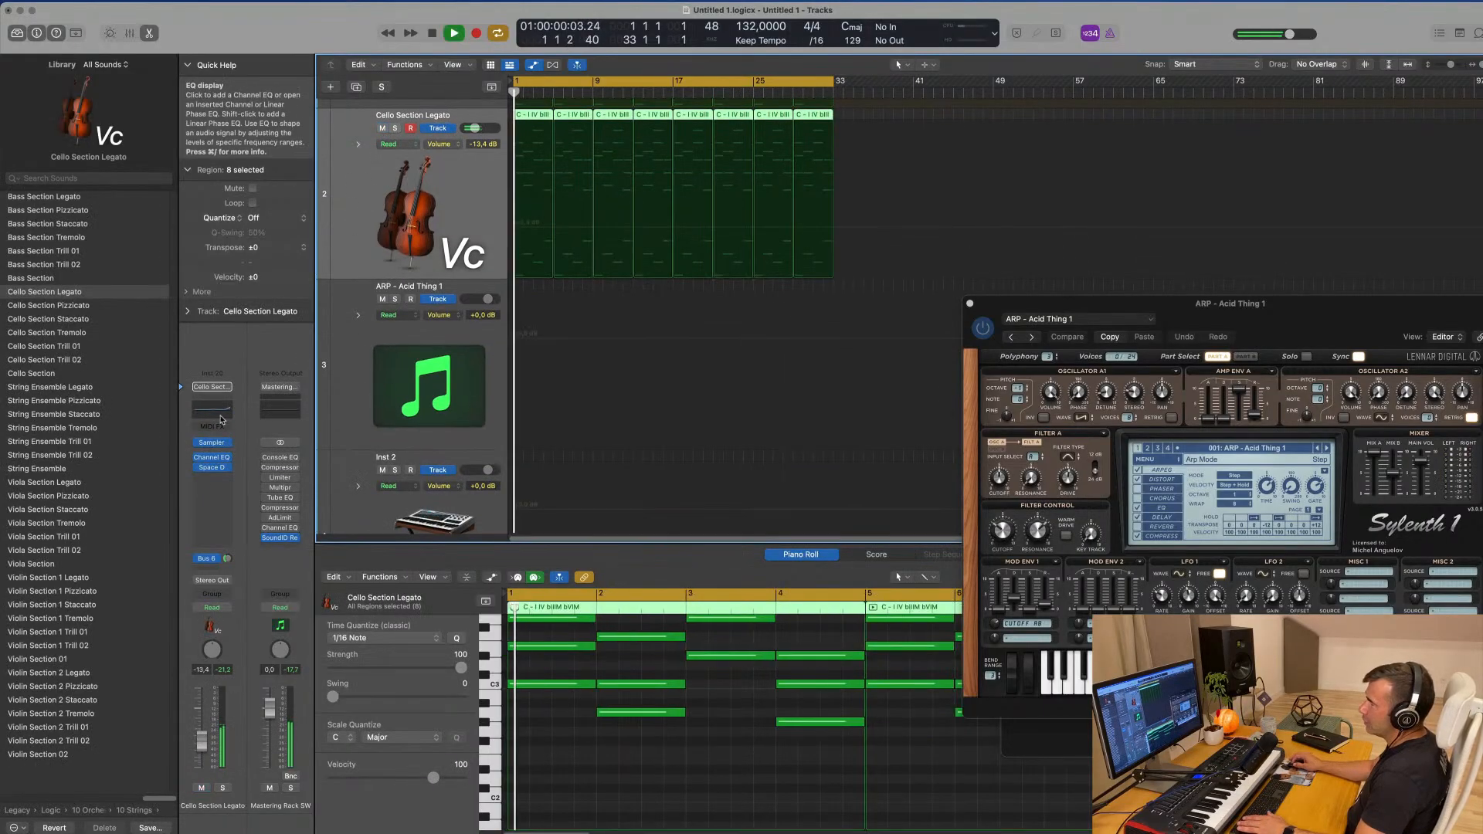
- Enable the low-cut filter in the cello's Channel EQ and raise its cutoff to 218 Hz
click(212, 458)
click(519, 216)
drag(533, 318, 699, 314)
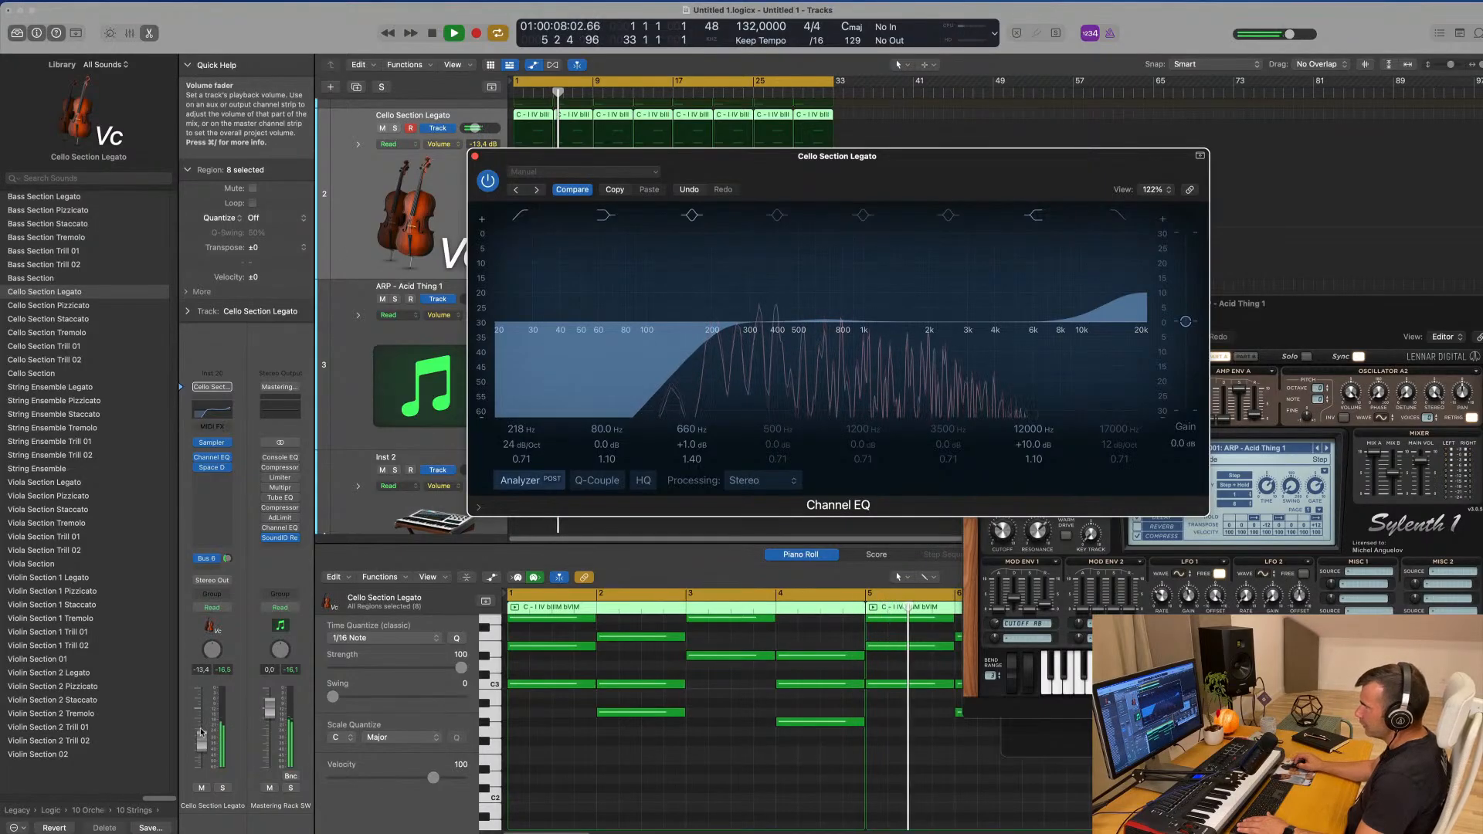
- Lower the cello track's volume to -23.0 dB and close its Channel EQ window
drag(201, 743, 205, 747)
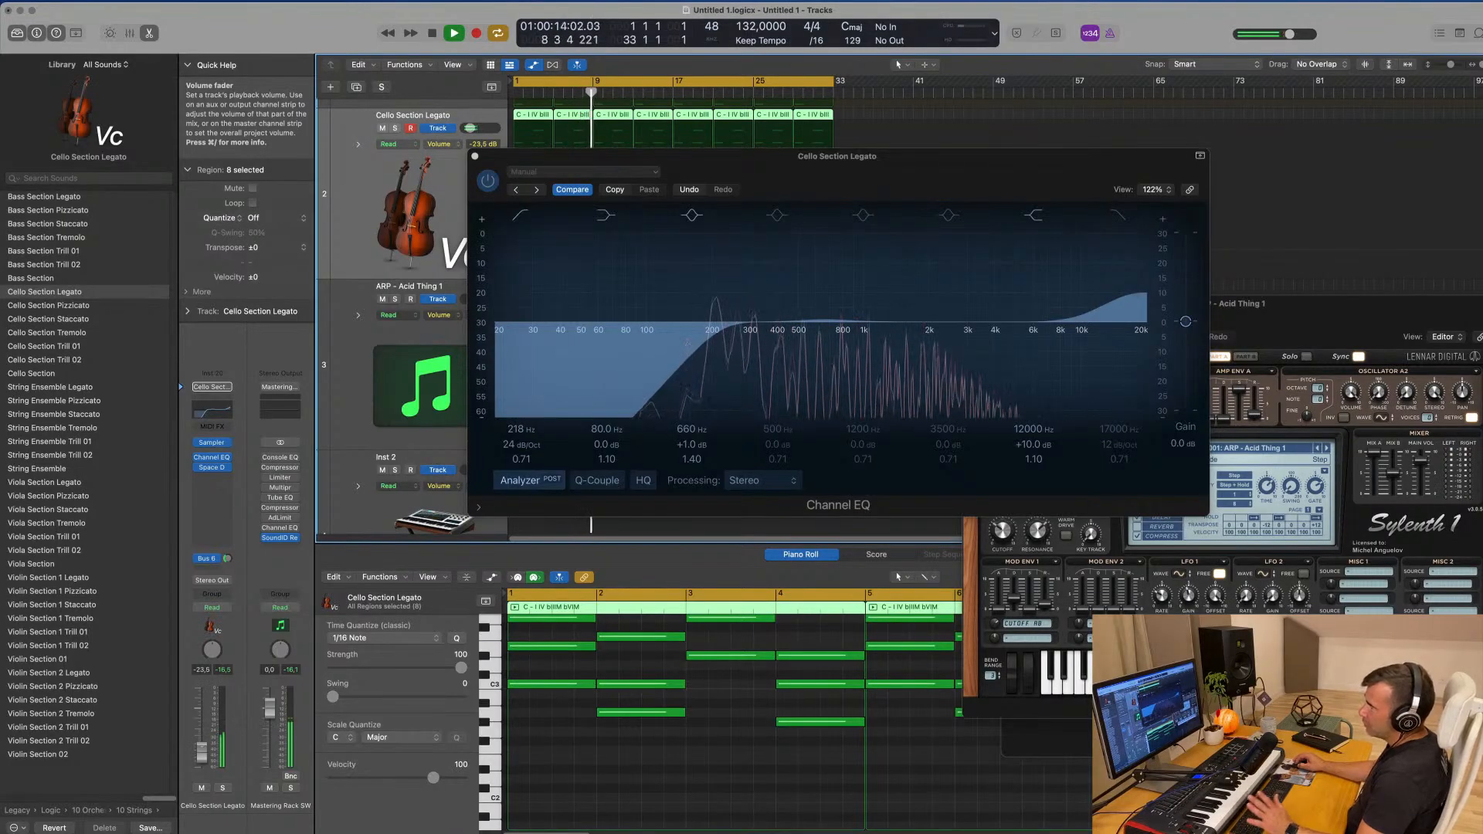
drag(202, 748, 203, 746)
click(475, 157)
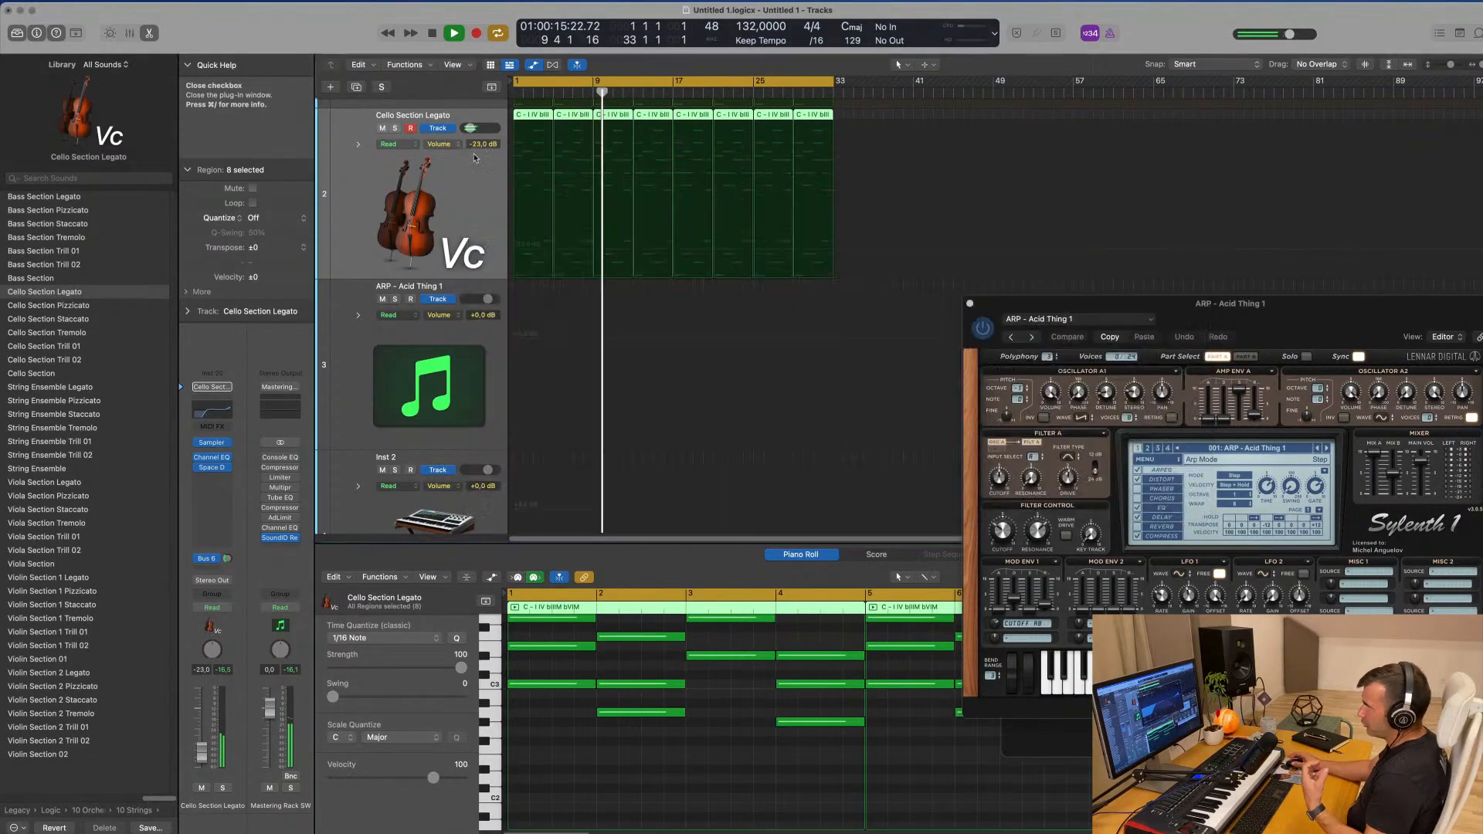
- Copy the first Kick 1 - Big Room region onto the first Snare track at bar 1
scroll(473, 223, up, 4)
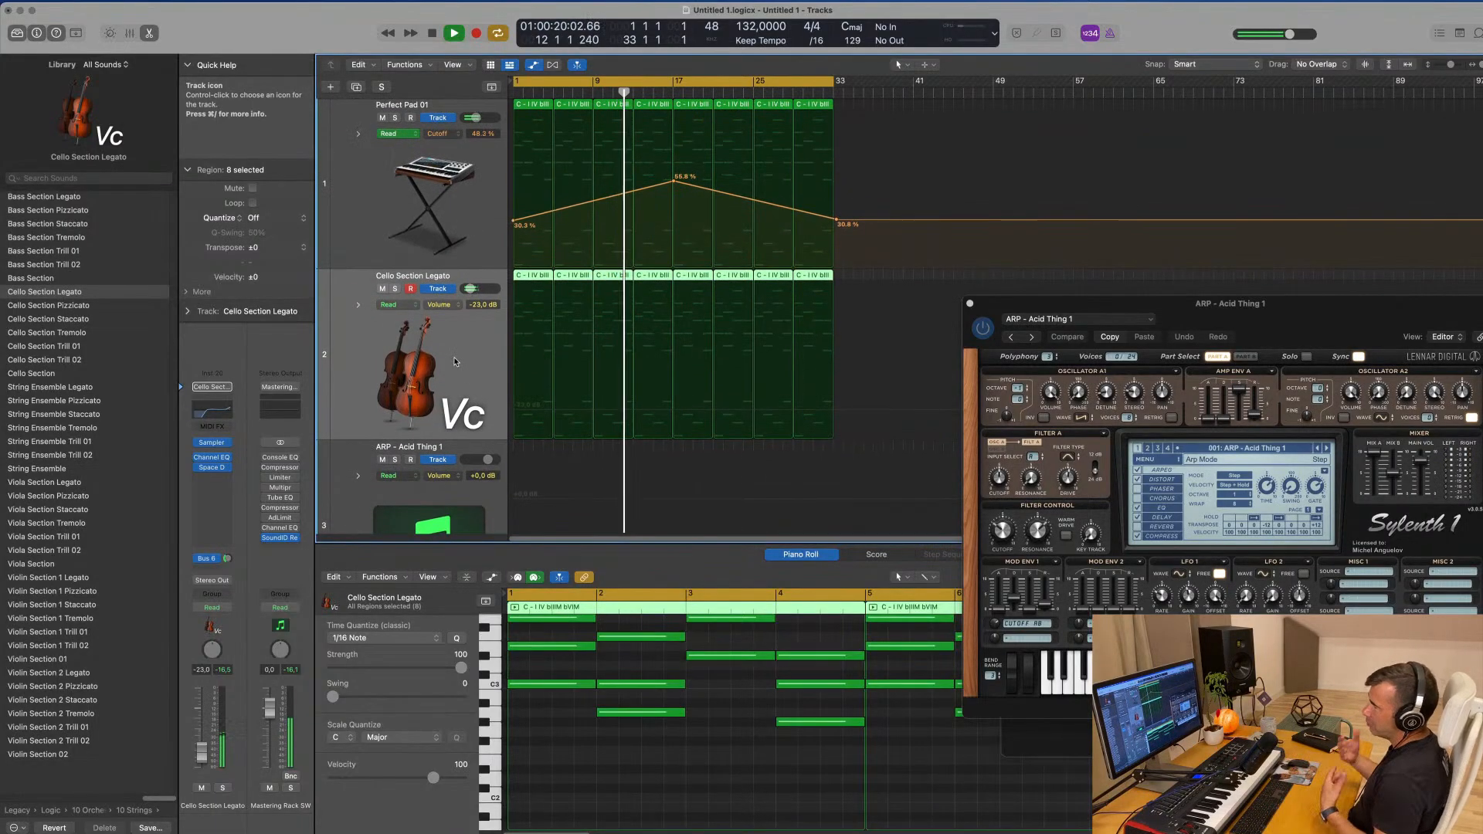
scroll(460, 360, down, 2)
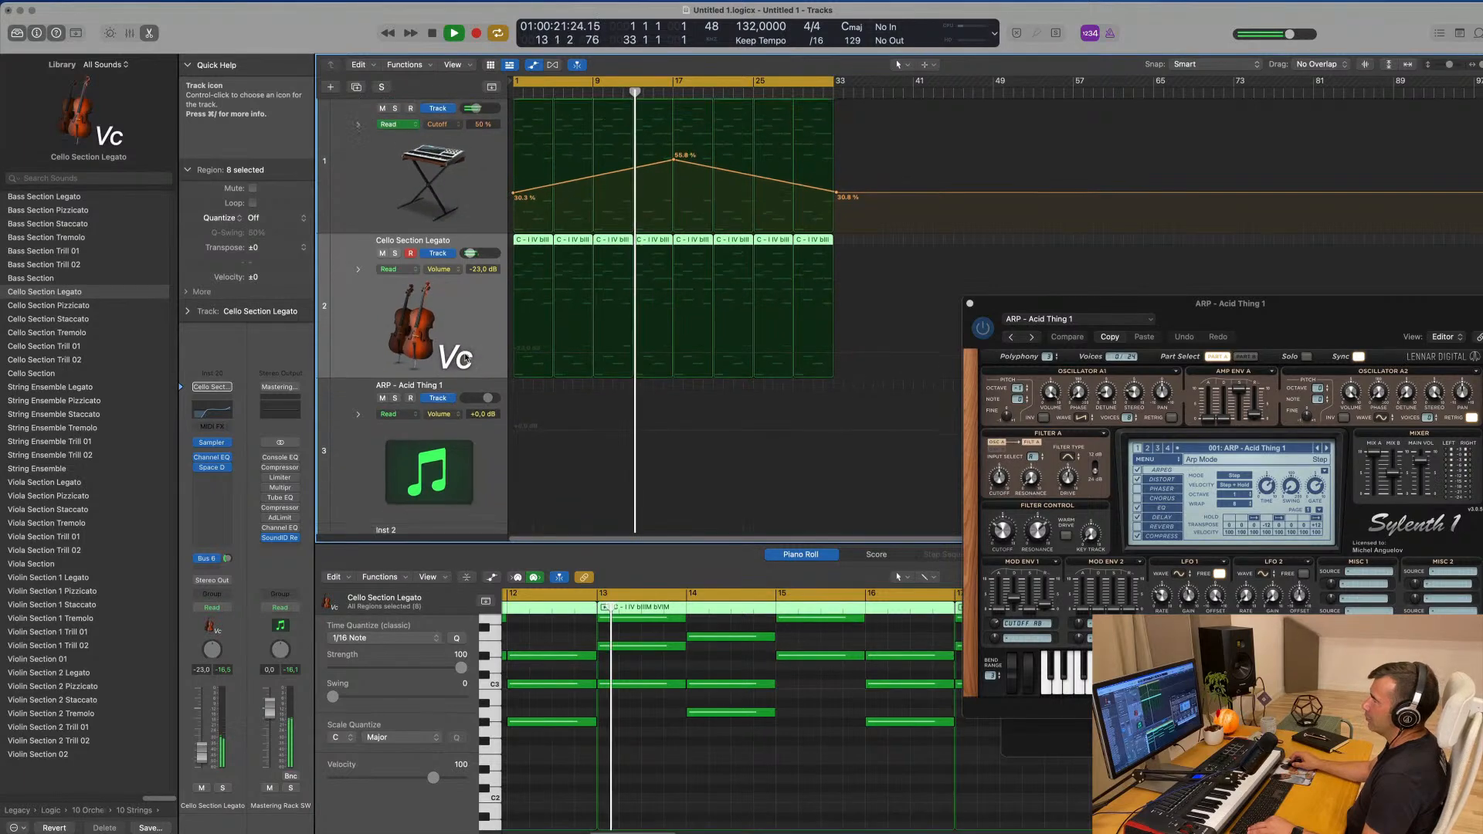
scroll(465, 358, down, 3)
scroll(496, 364, down, 4)
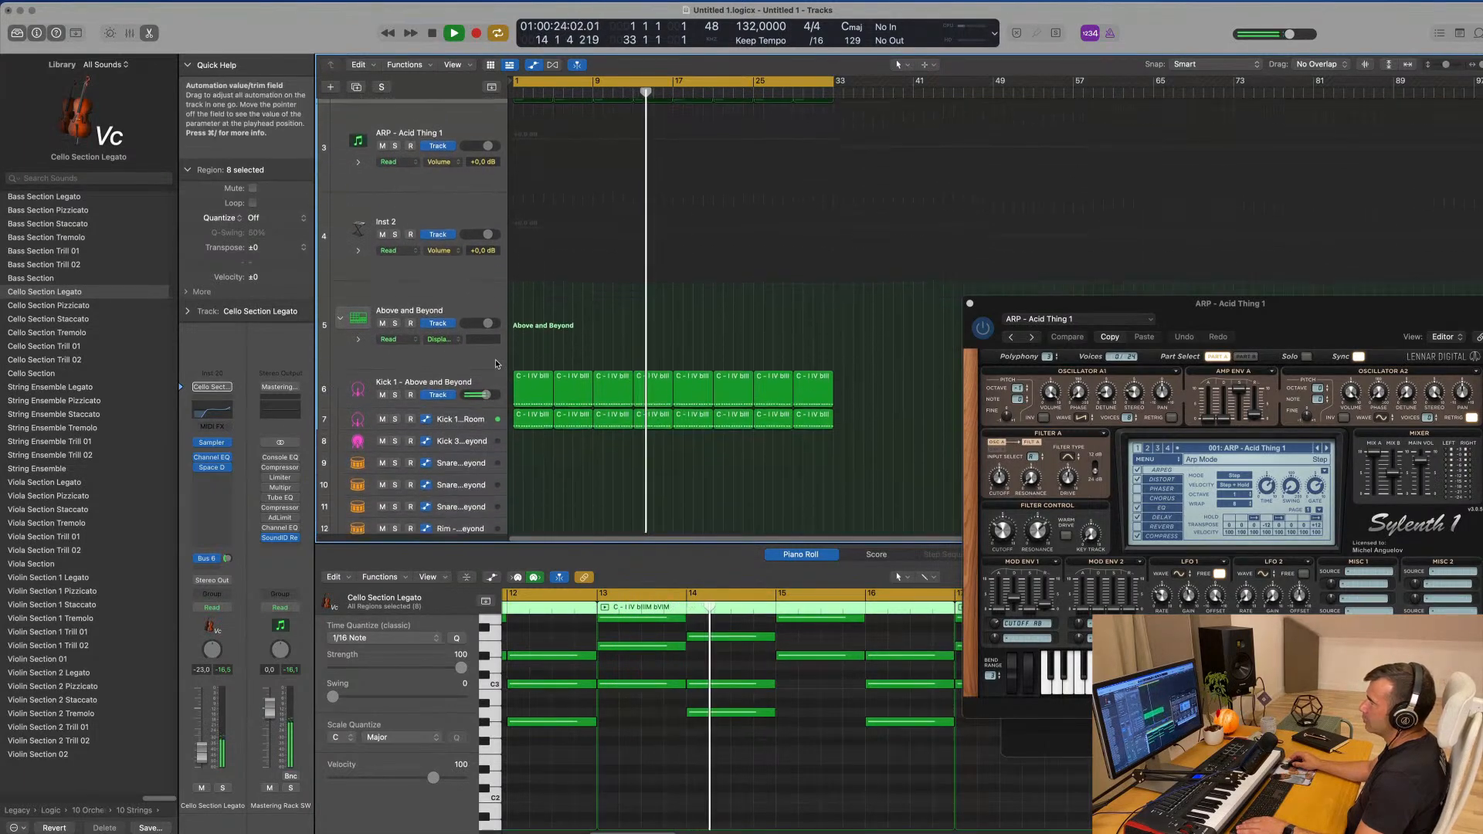
scroll(495, 363, down, 5)
click(532, 220)
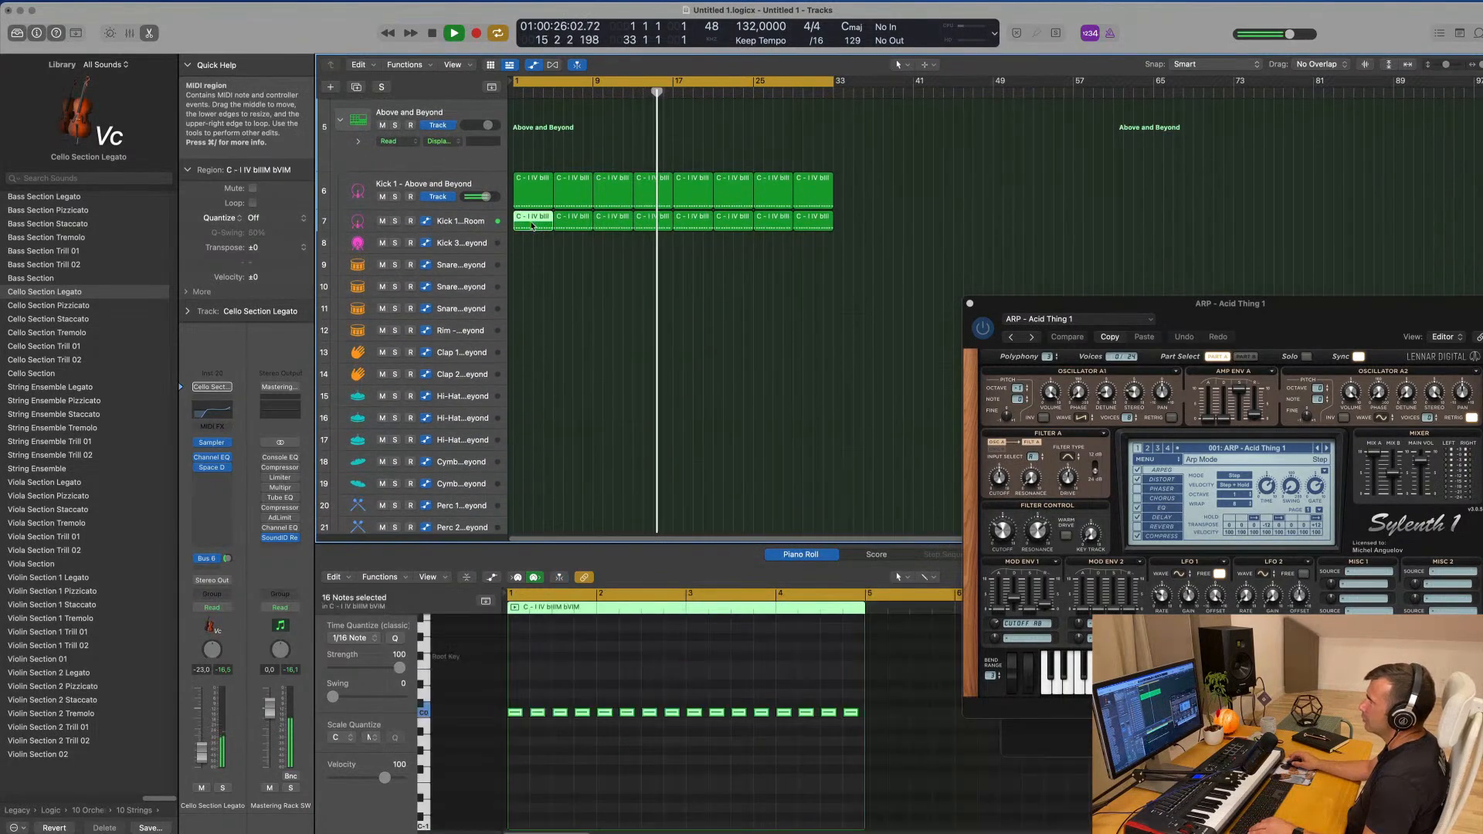
drag(531, 225, 528, 261)
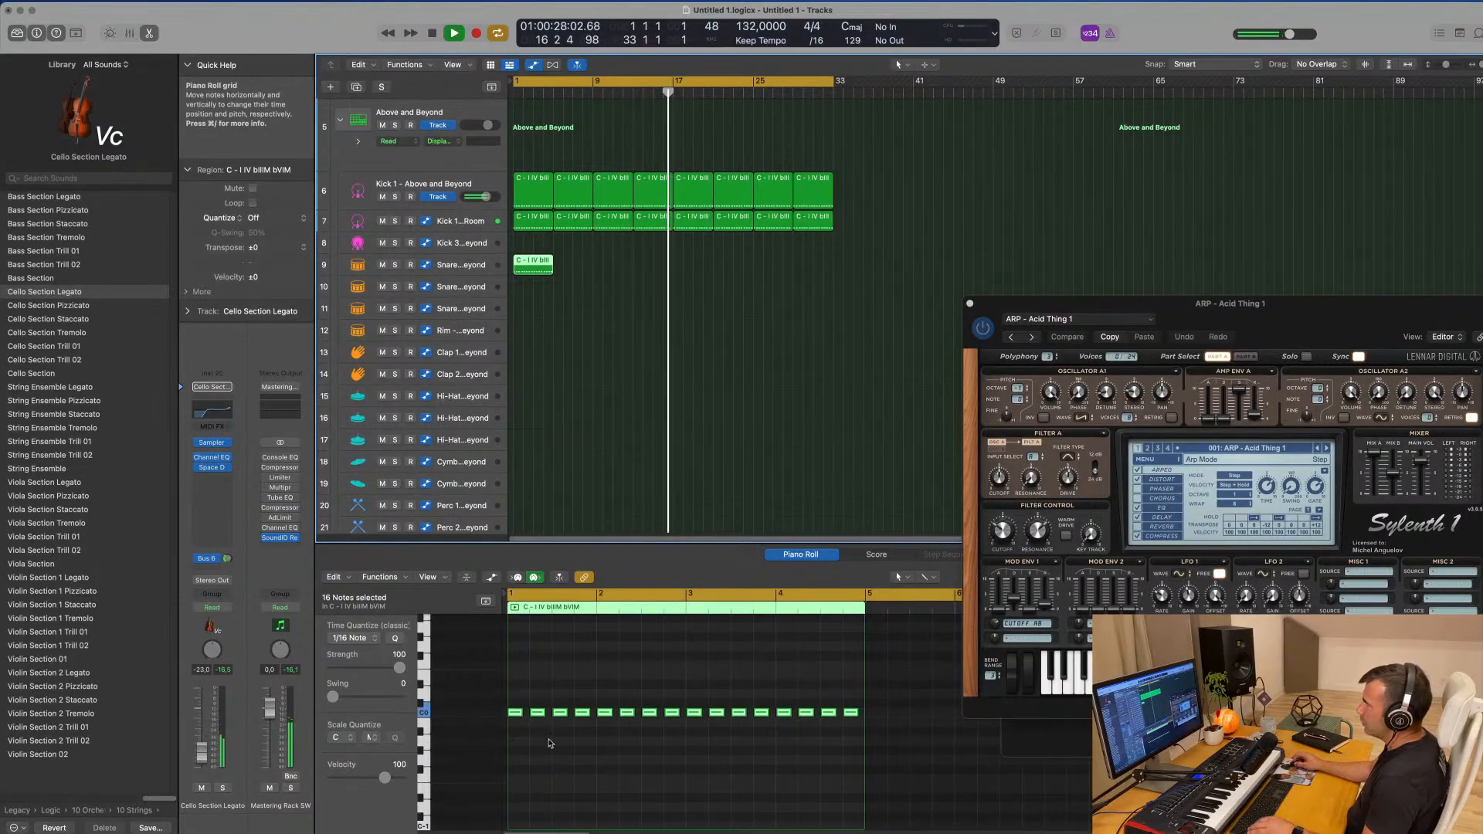
- Delete the snare region's notes on beats 1 and 3 of each bar, and play the pattern from the start
click(515, 711)
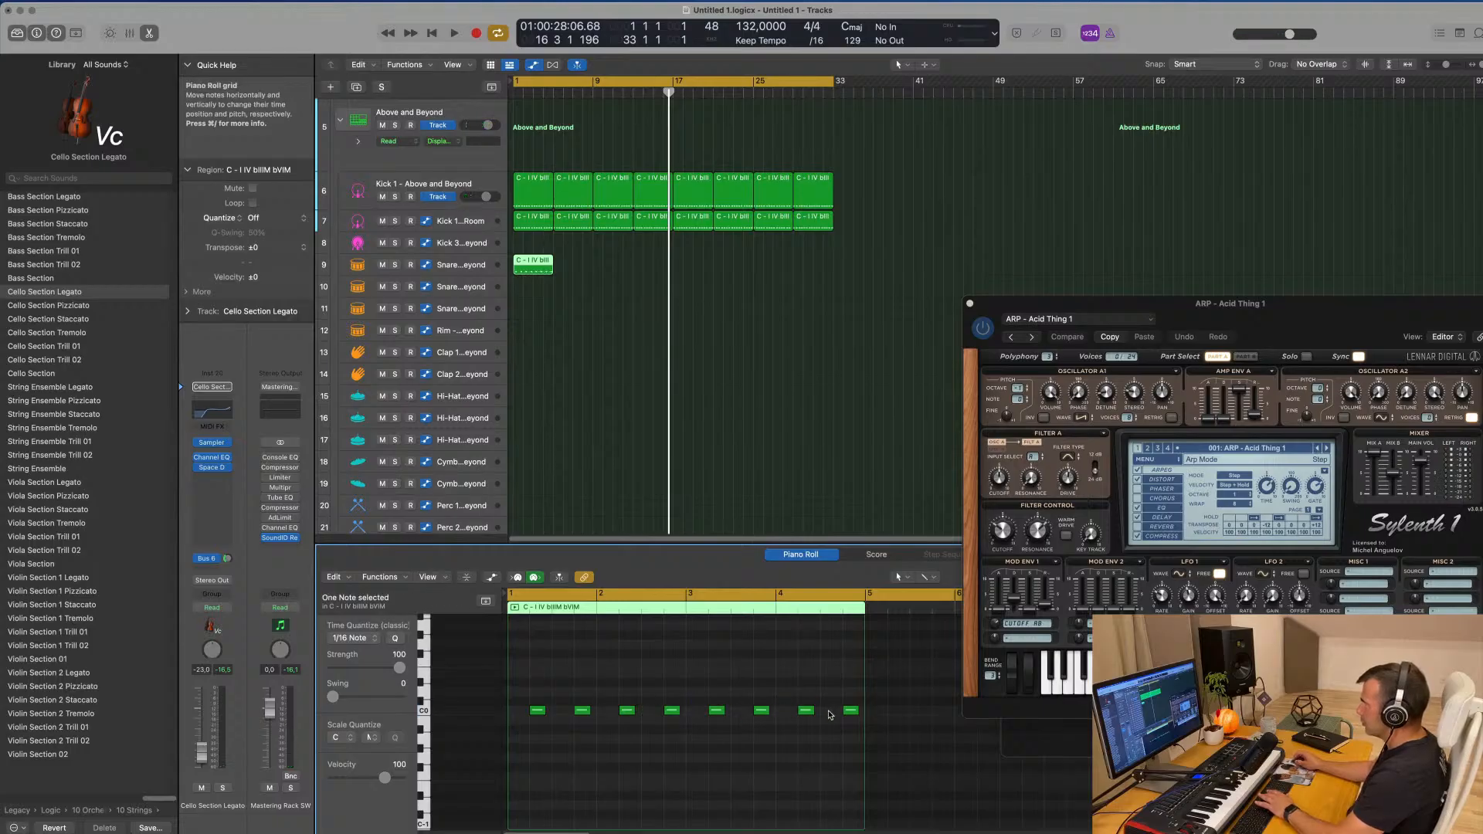
drag(556, 716, 856, 732)
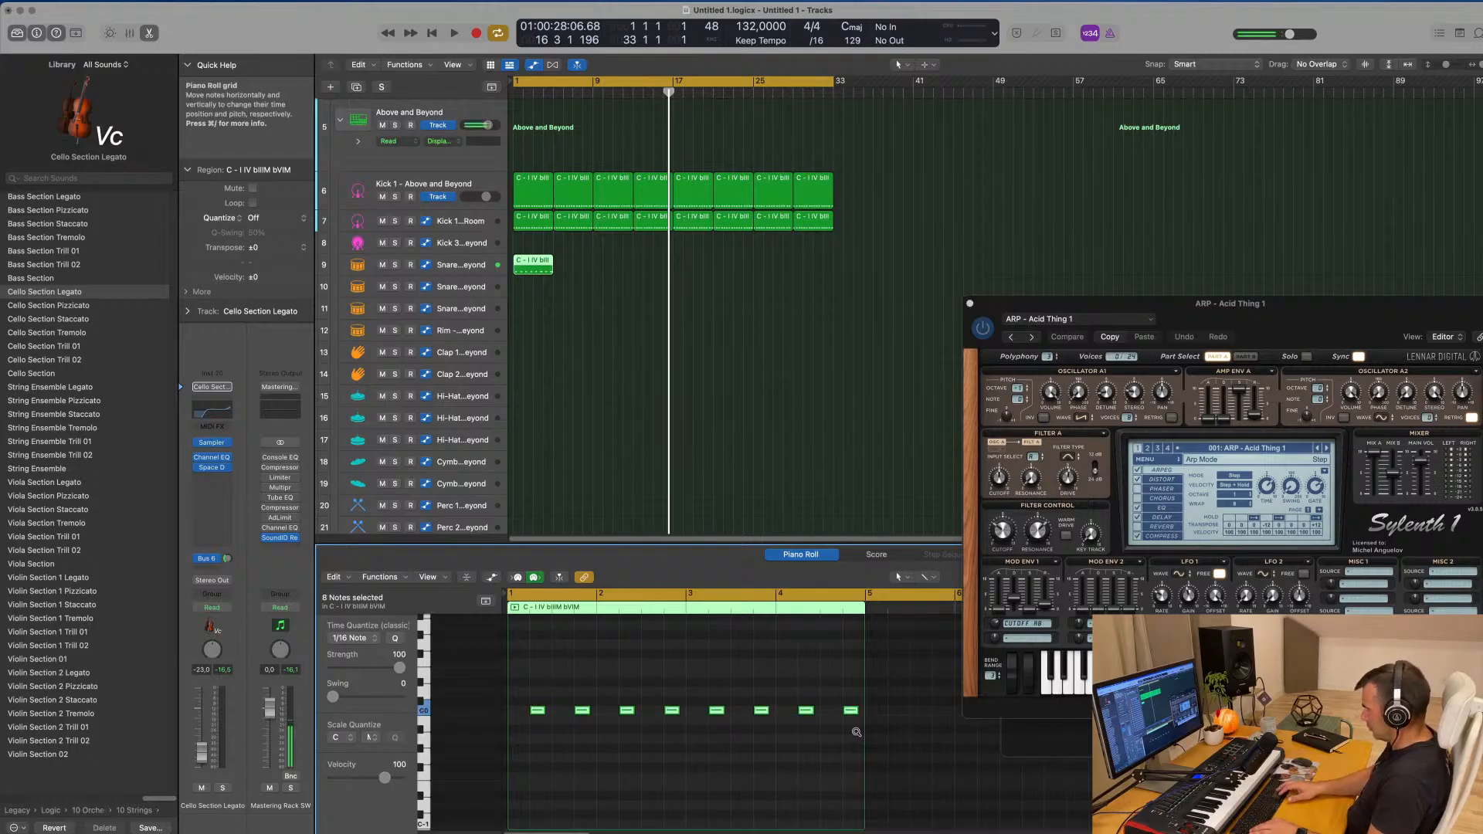
key(space)
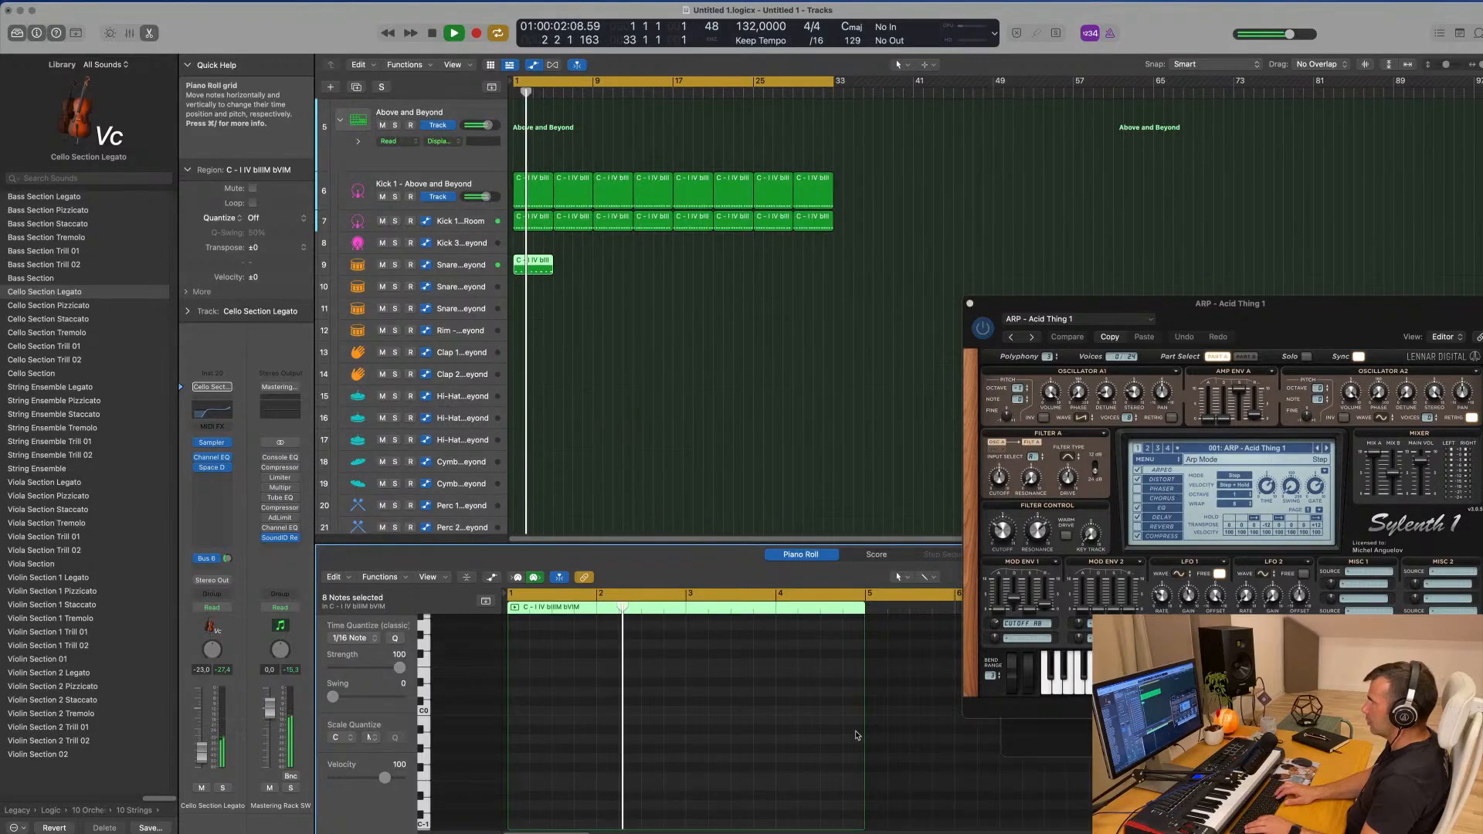
key(Return)
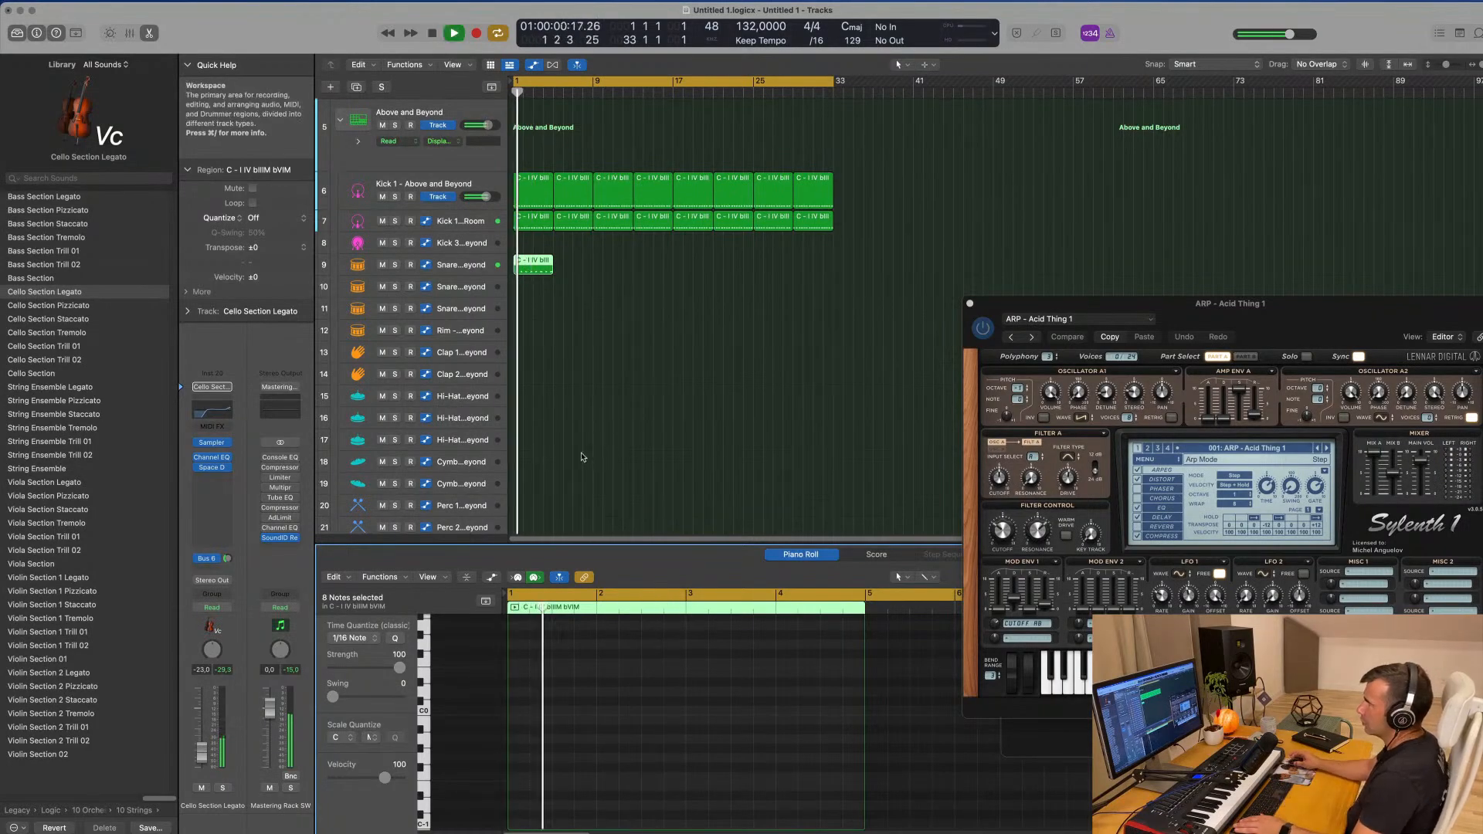
- Load the Snare 1 - Roland TR-909 patch on the snare track
mouse_move(534, 264)
mouse_down()
mouse_move(536, 308)
mouse_move(536, 264)
mouse_up()
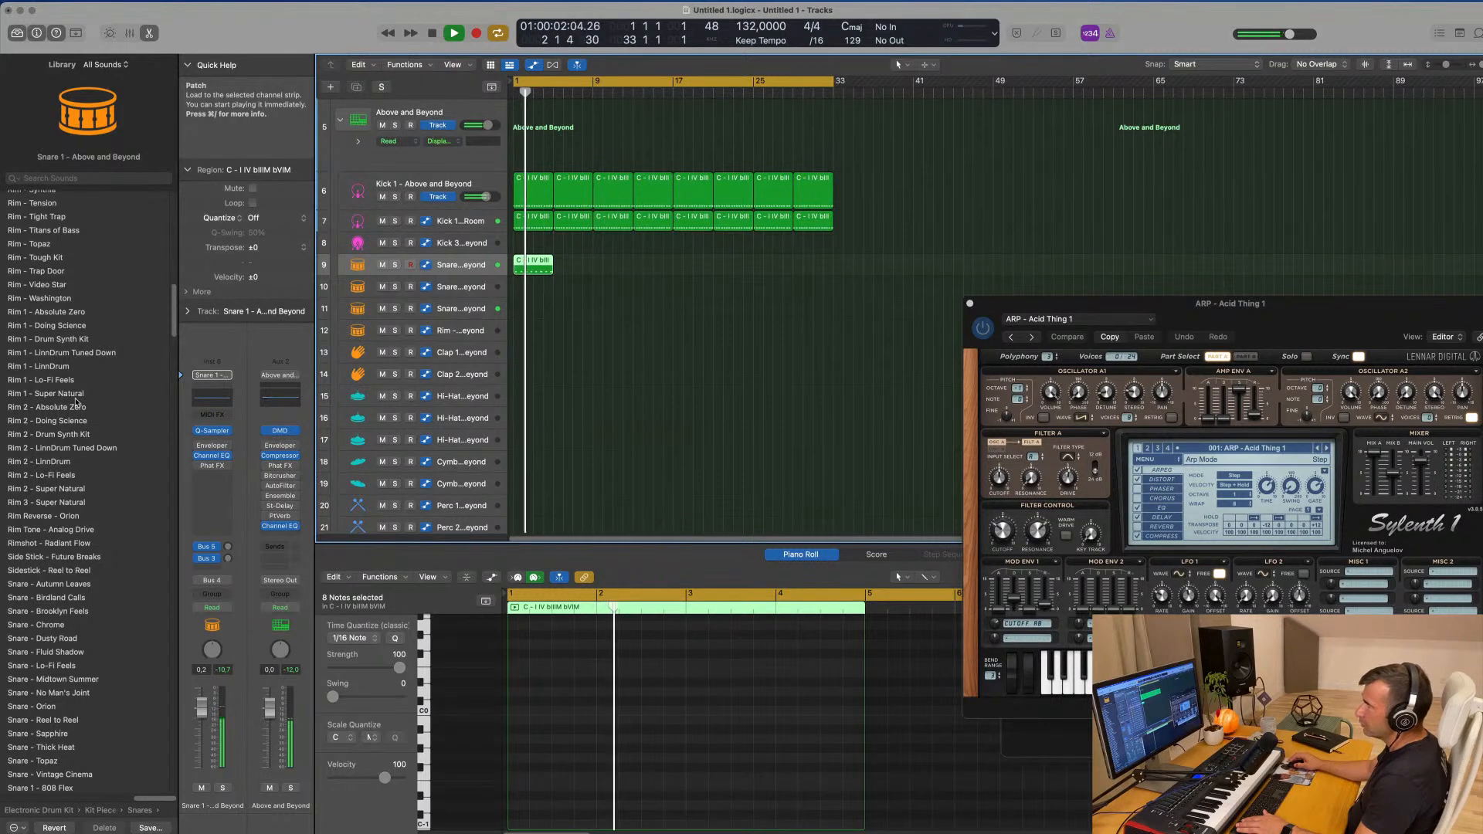
scroll(76, 402, down, 10)
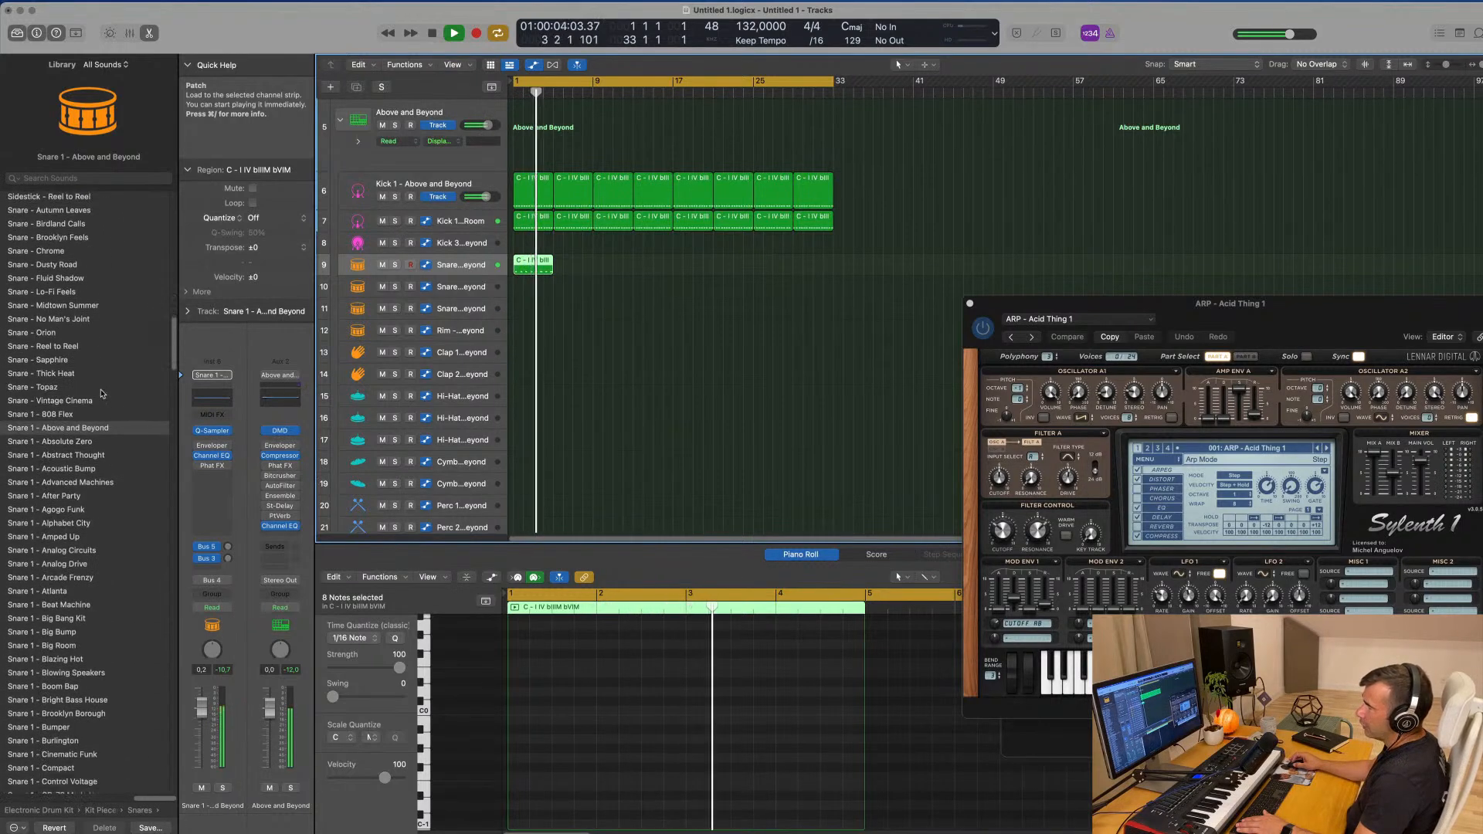
scroll(101, 394, down, 10)
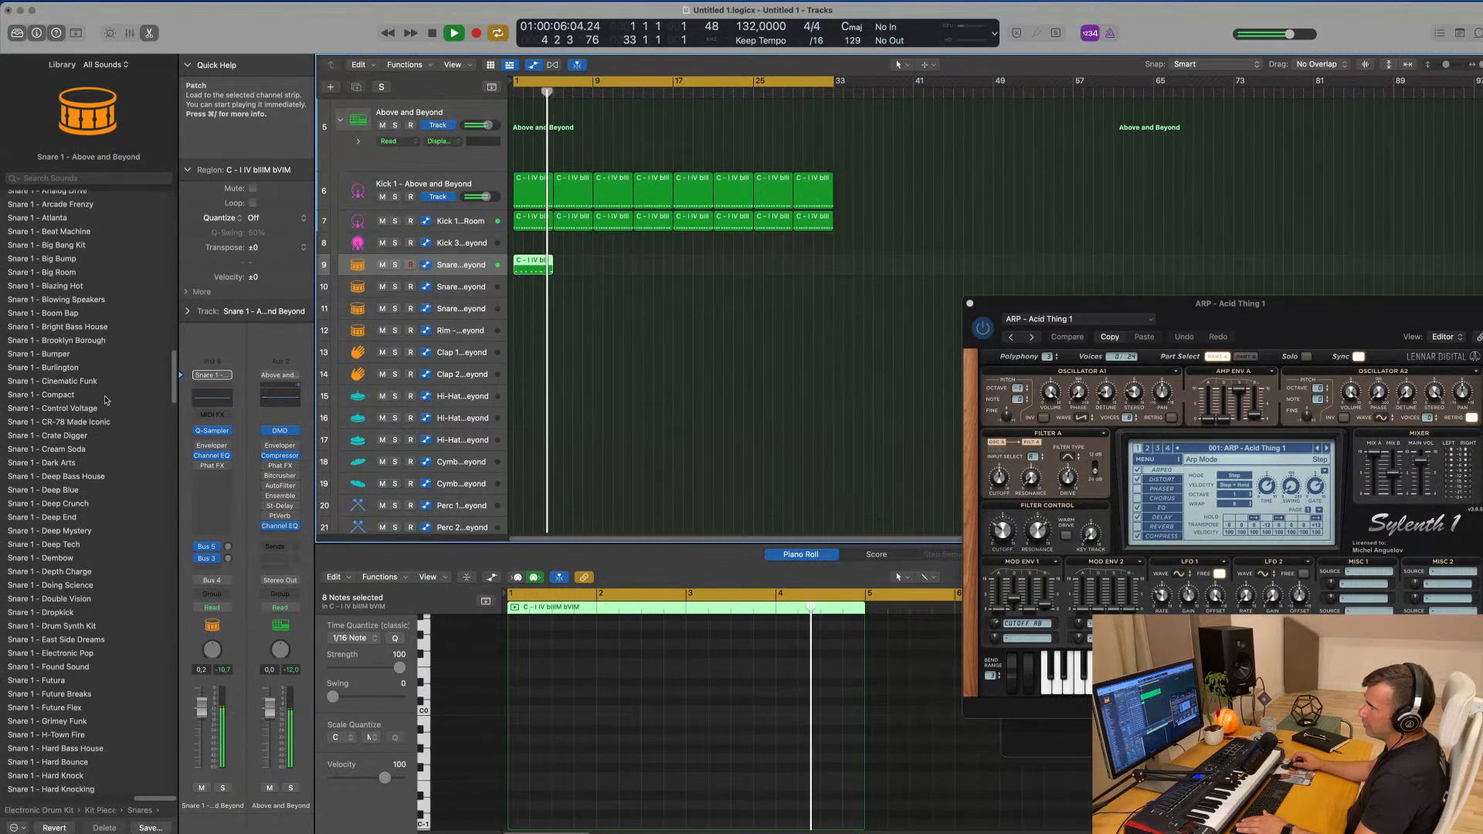
scroll(107, 399, down, 10)
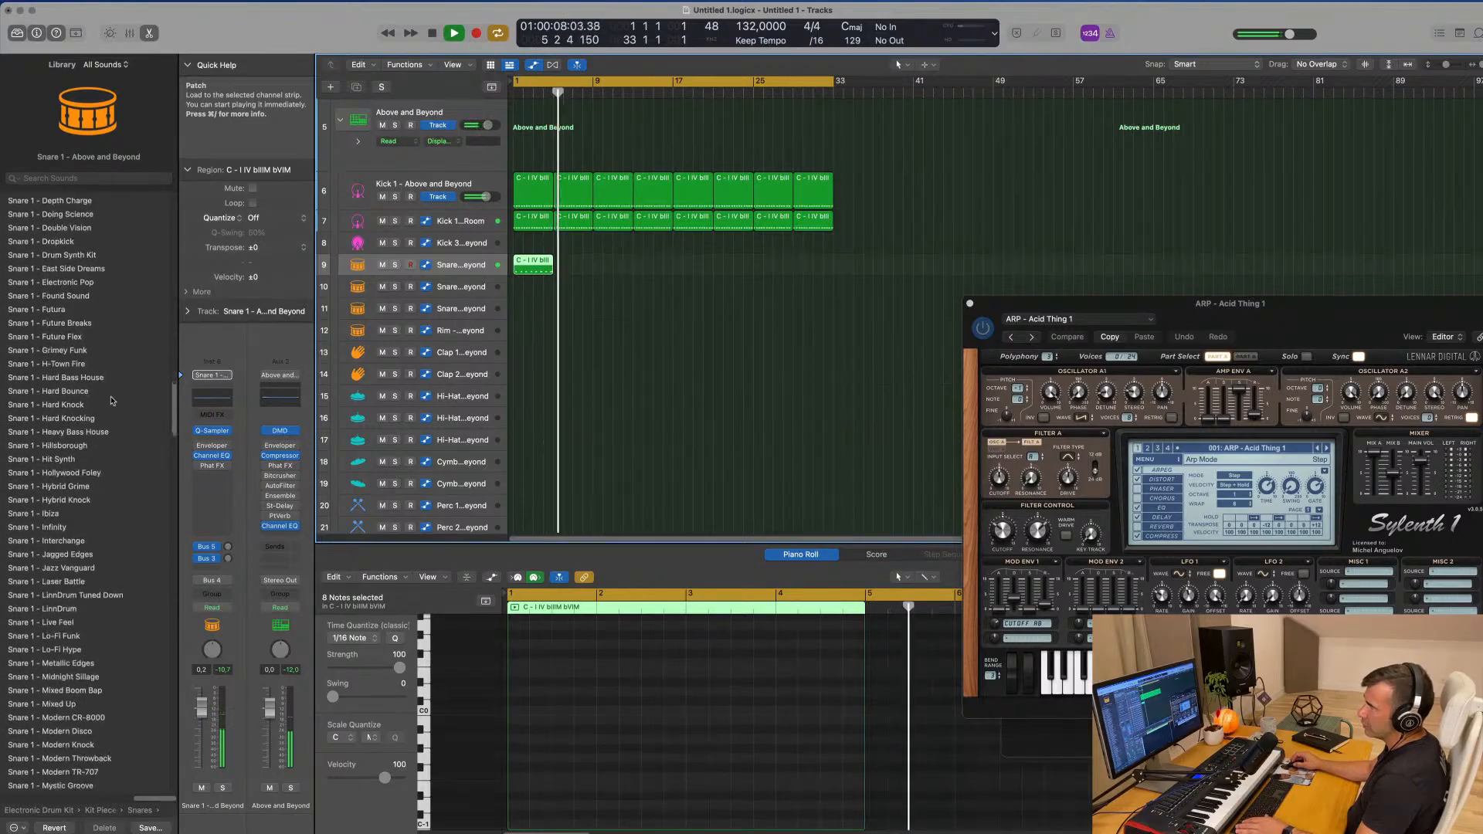
scroll(110, 400, down, 15)
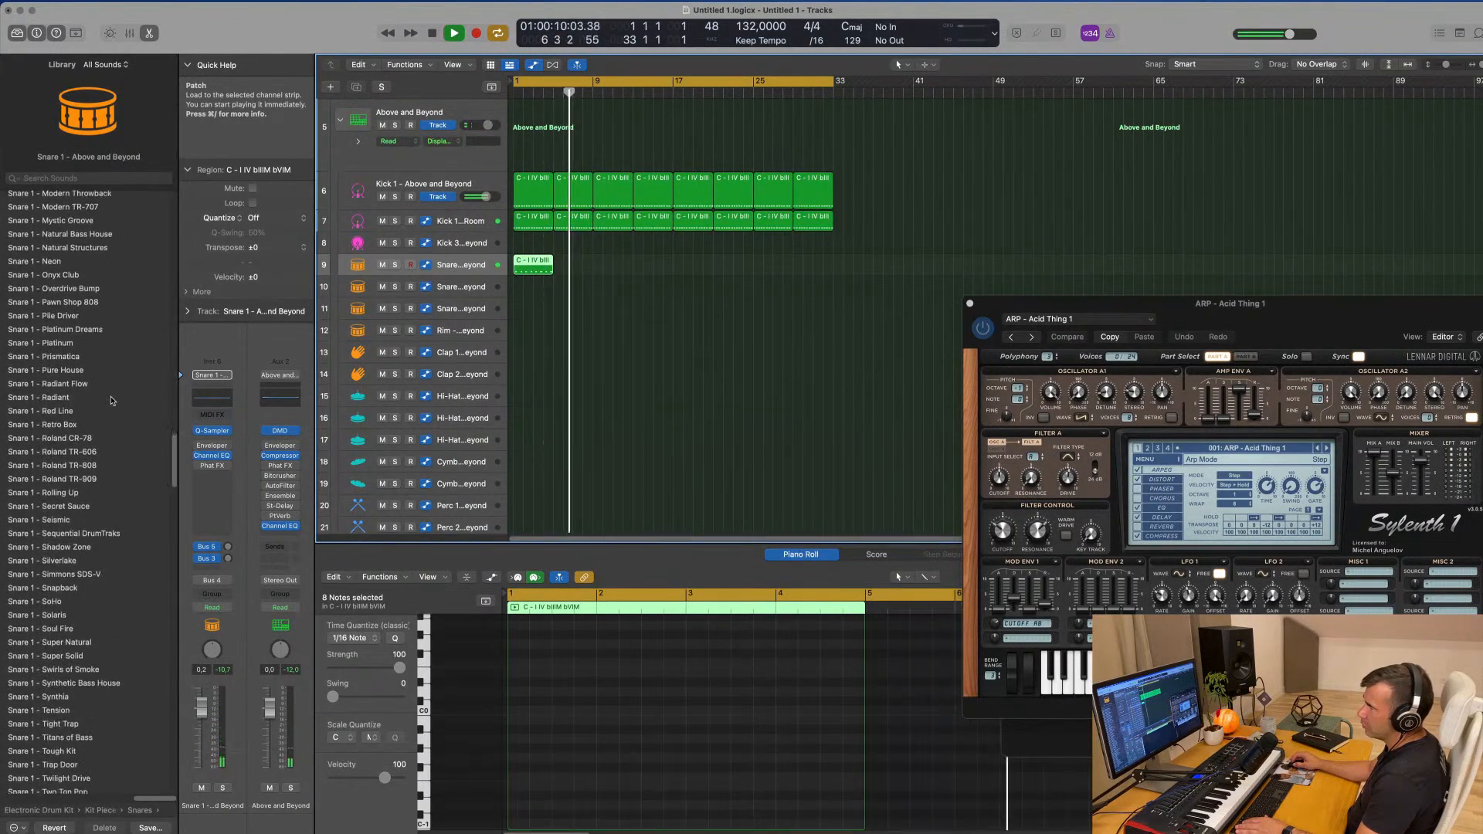
scroll(110, 400, down, 6)
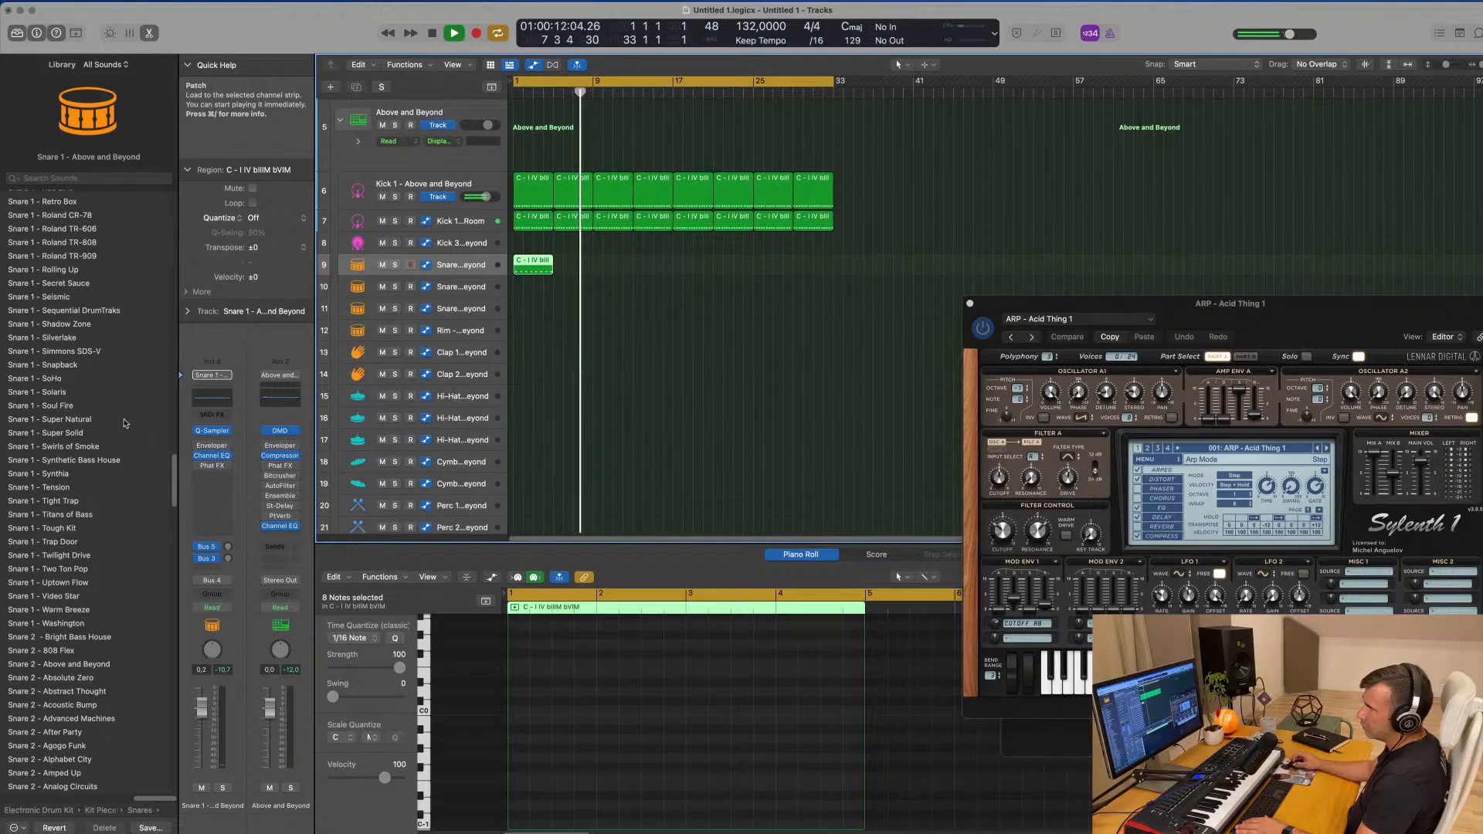
scroll(99, 305, up, 2)
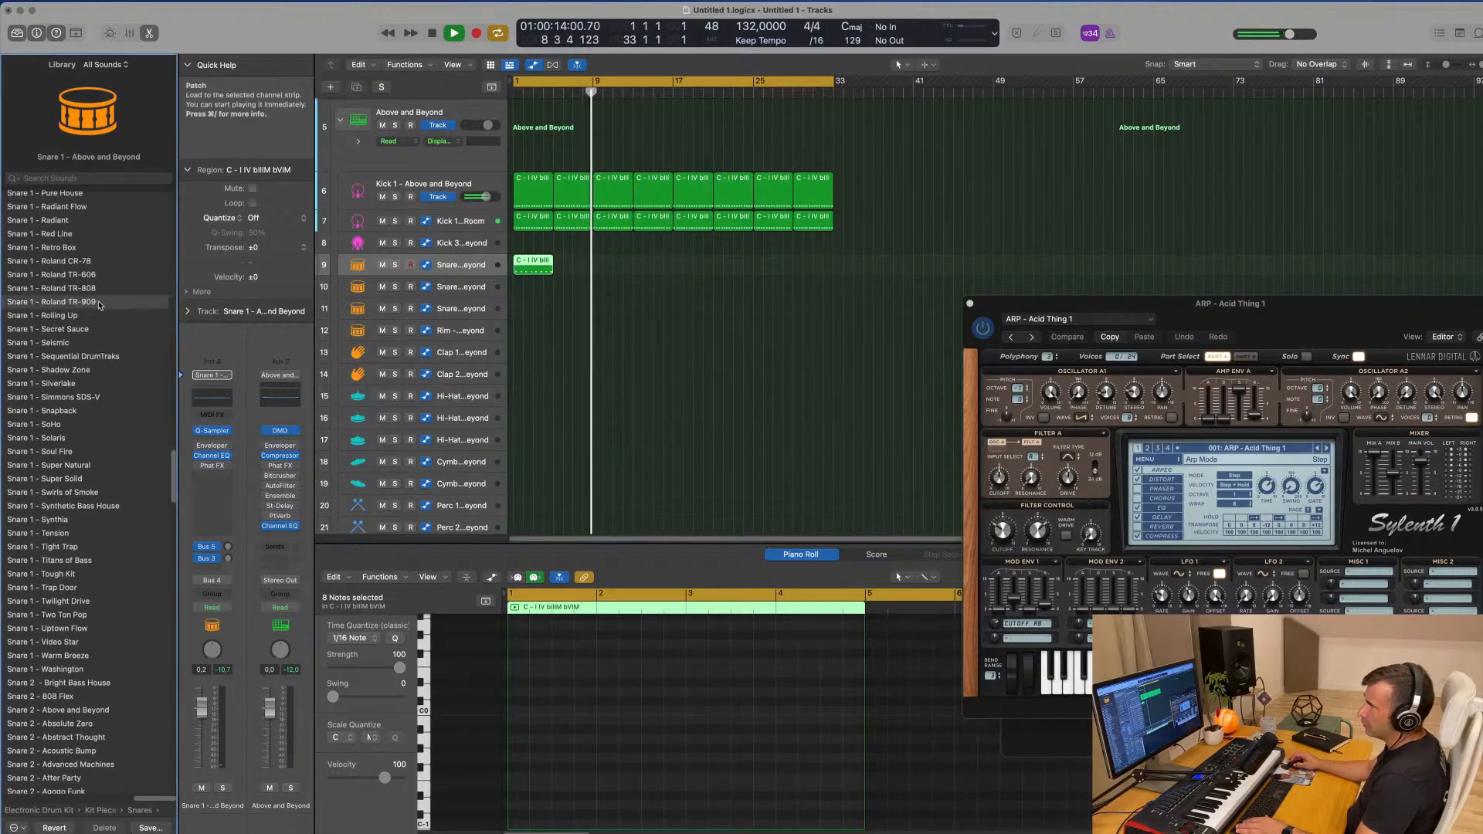
- Stop playback and repeat the four-bar snare region until it reaches bar 33
key(space)
click(532, 261)
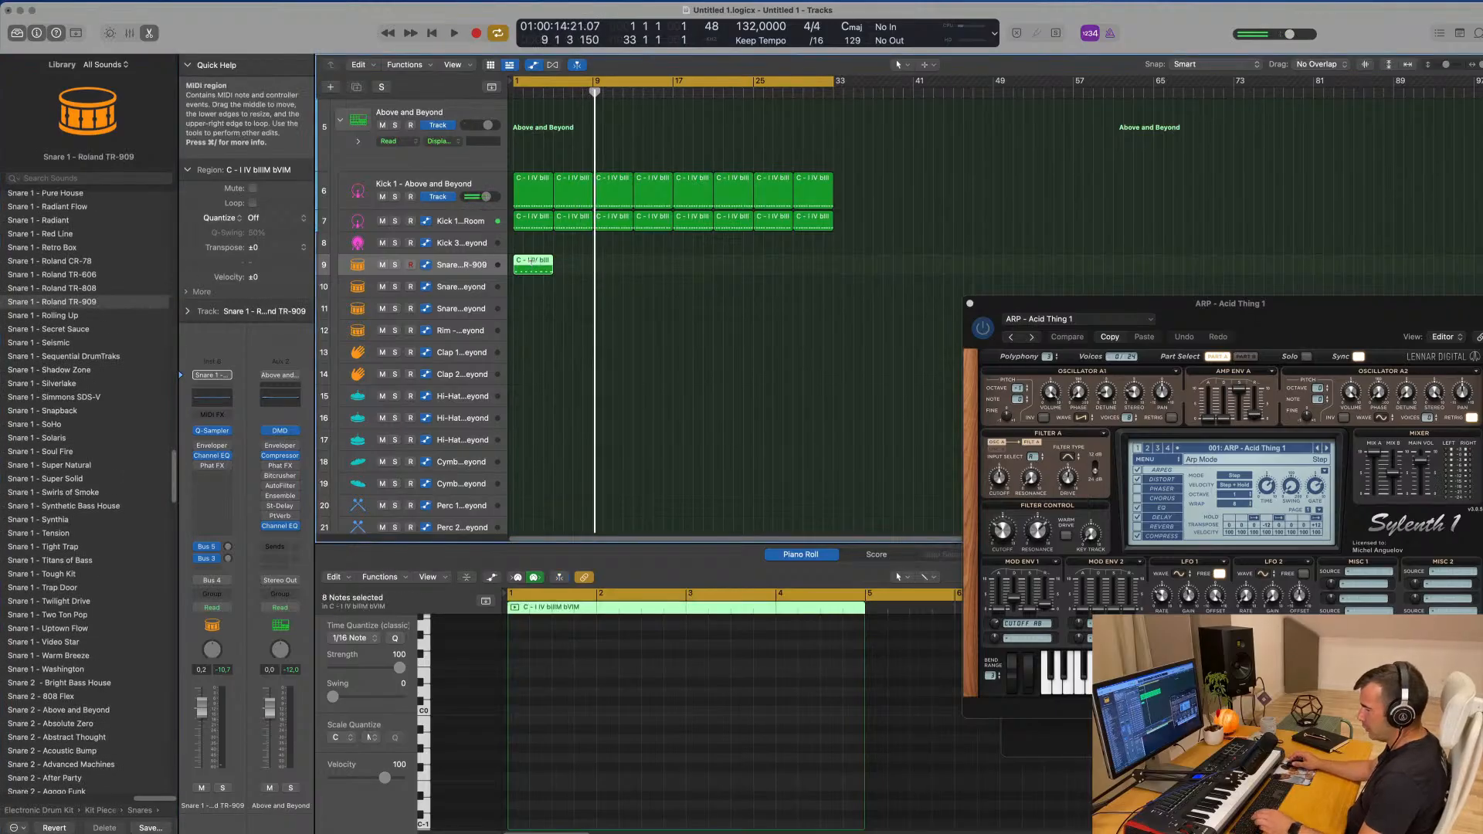
key(super+r)
key(super+r)
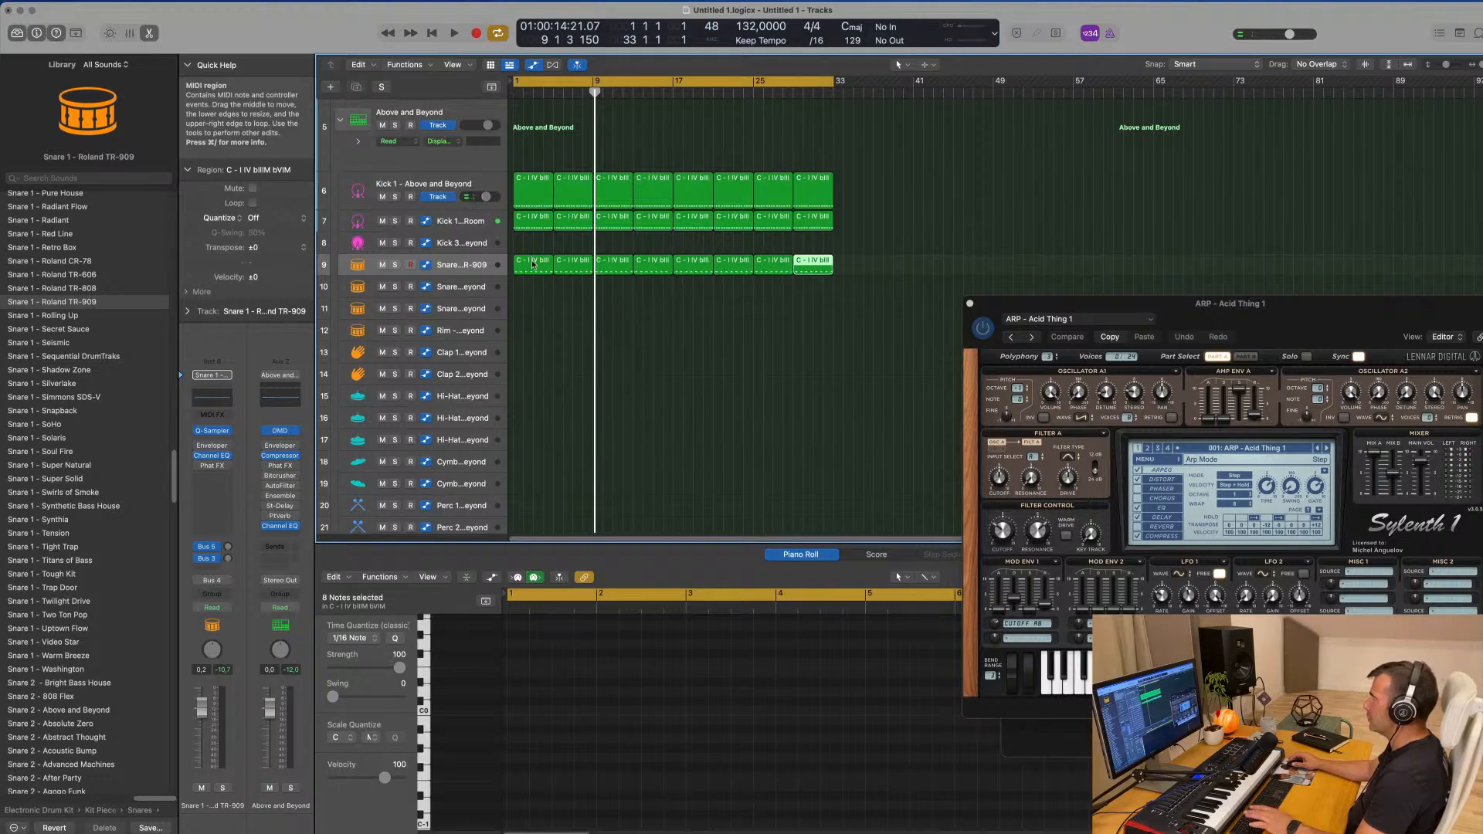
- Select the Snare 1 - Roland TR-909 track and lower its volume to about -8.2 dB during playback
key(space)
click(462, 265)
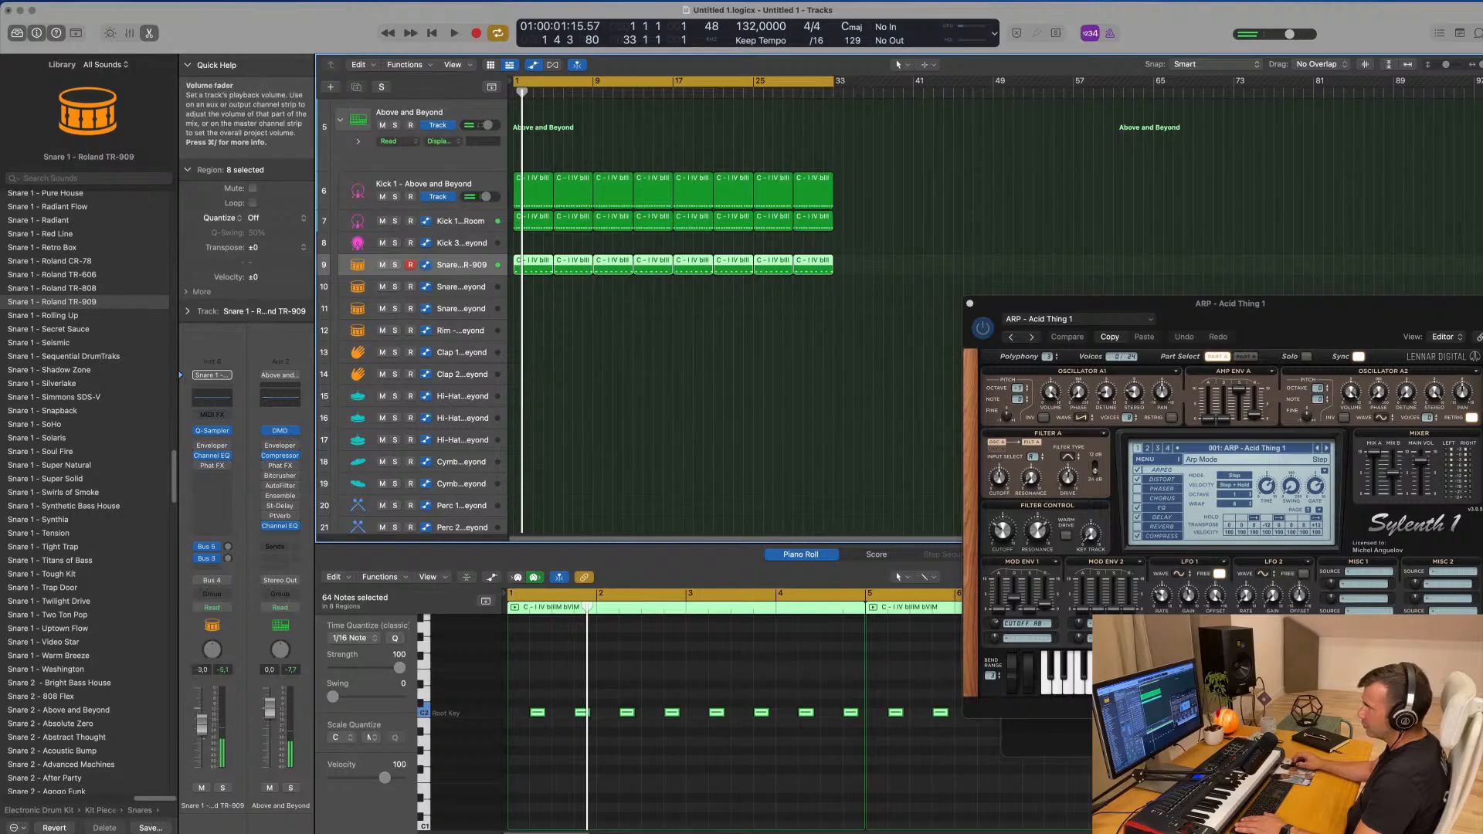
key(space)
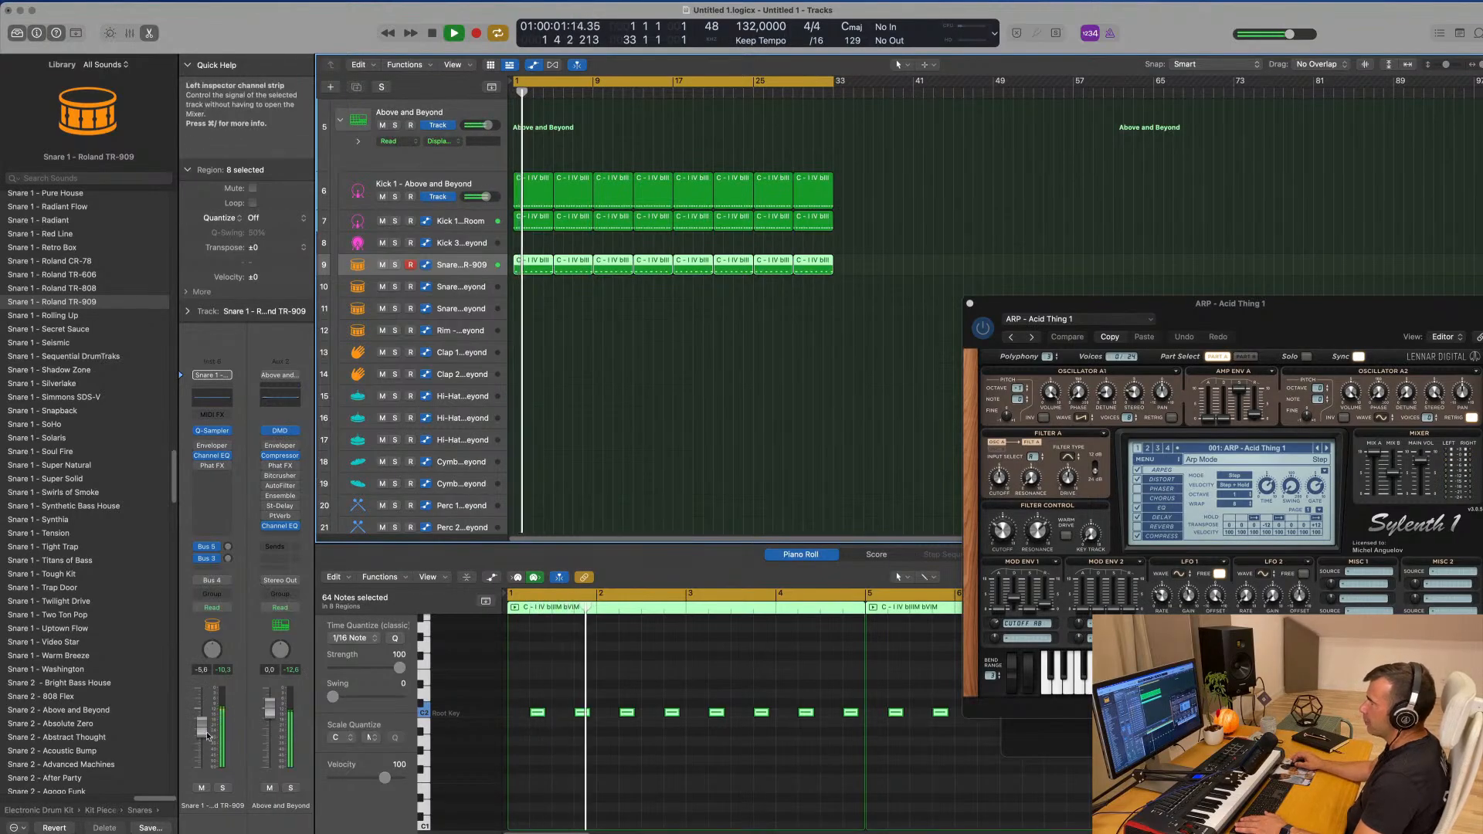
drag(206, 735, 203, 740)
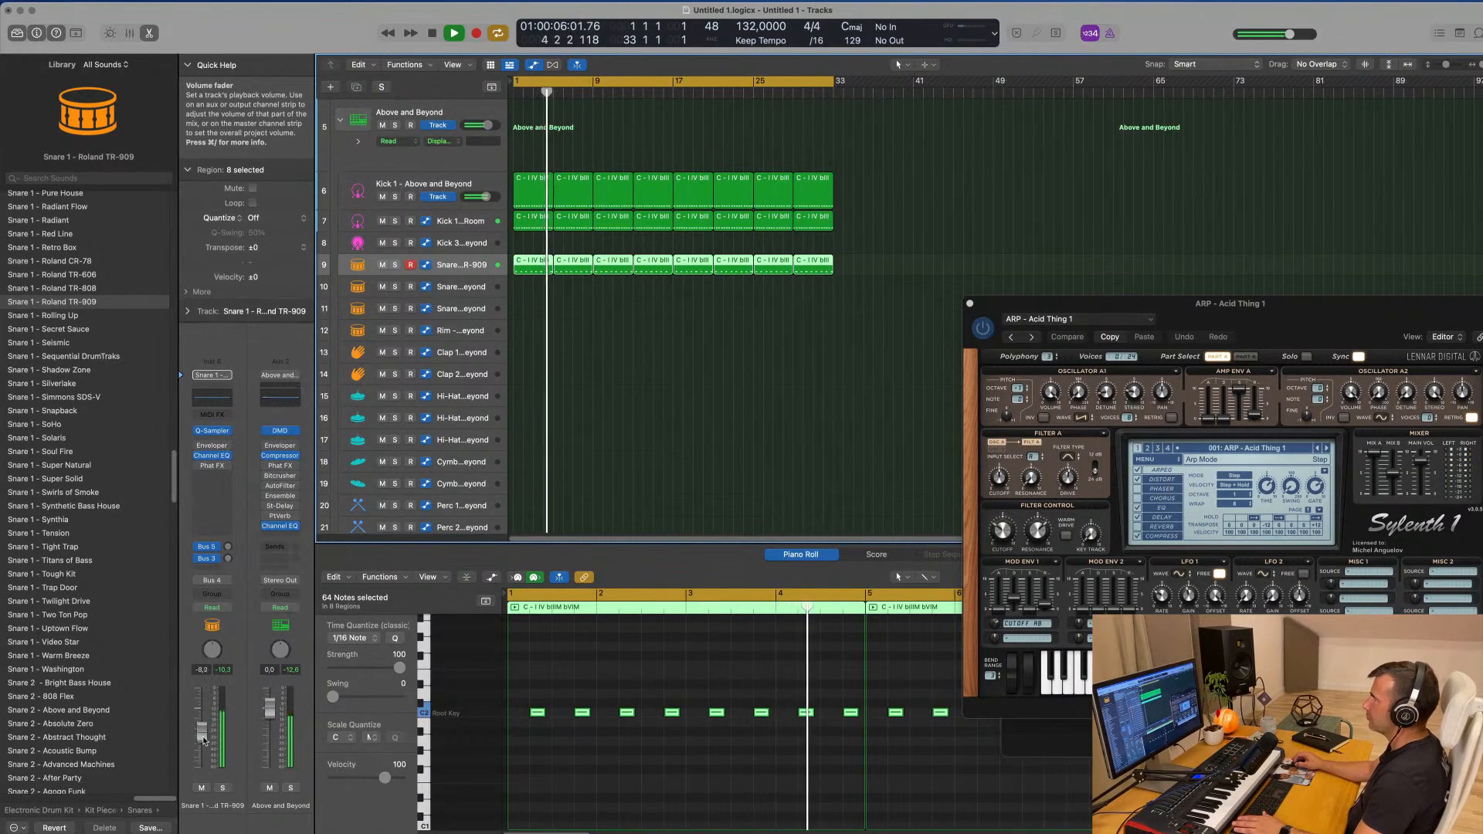
- Mute the Kick 1 - Above and Beyond track briefly to compare the kick layers, and unmute it
click(382, 196)
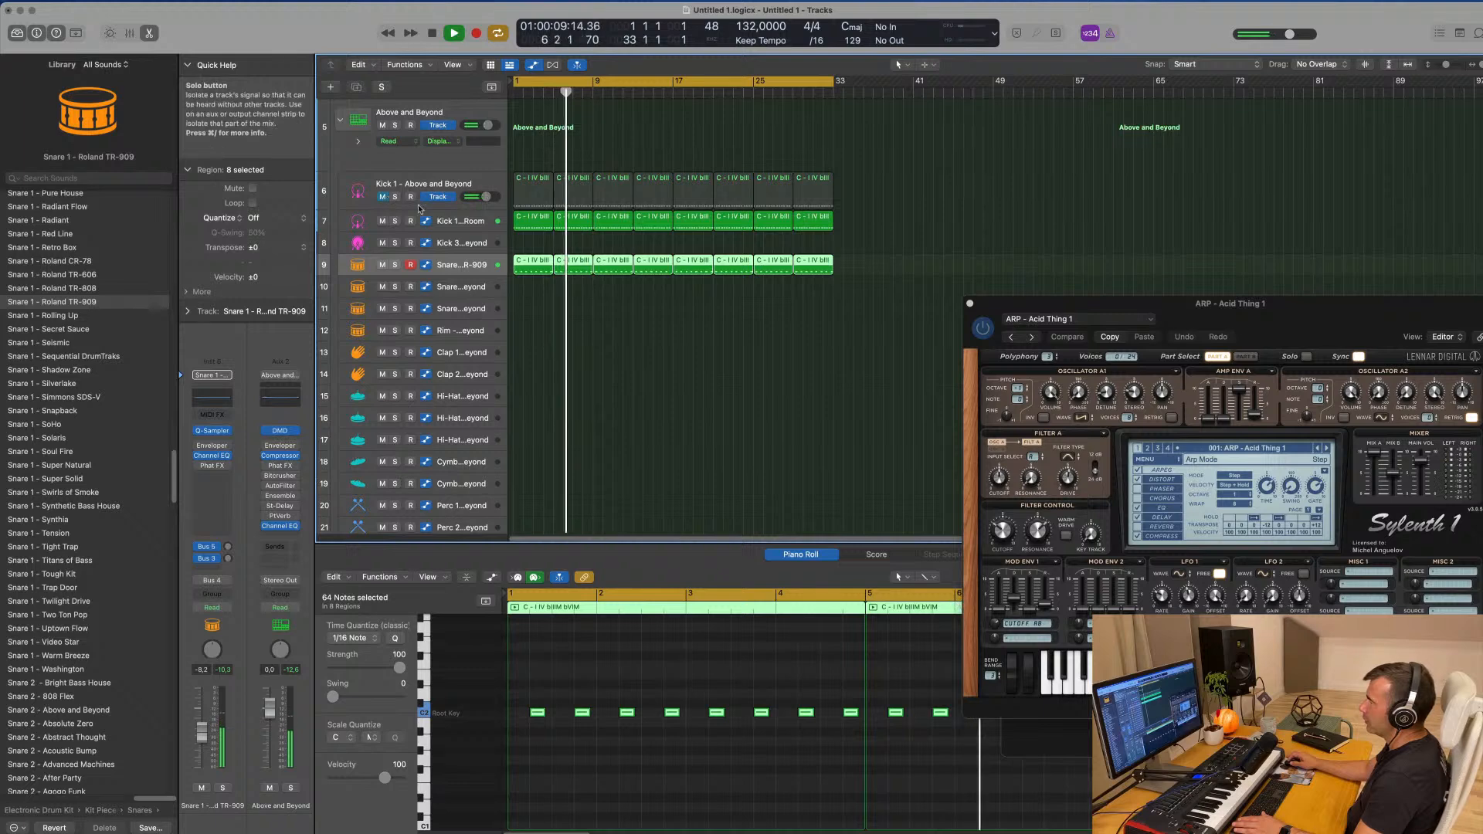
click(466, 223)
click(475, 184)
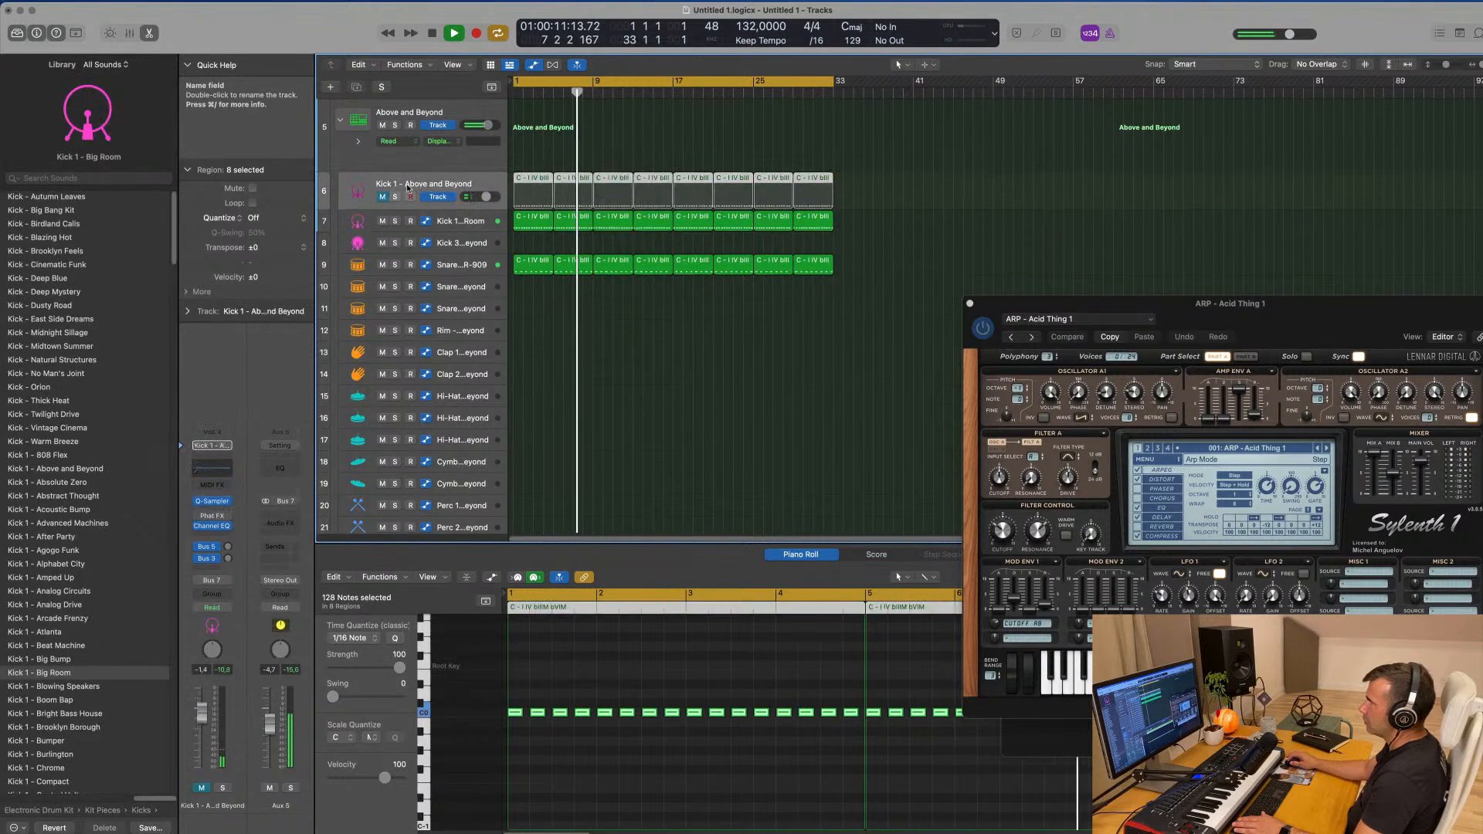
click(383, 196)
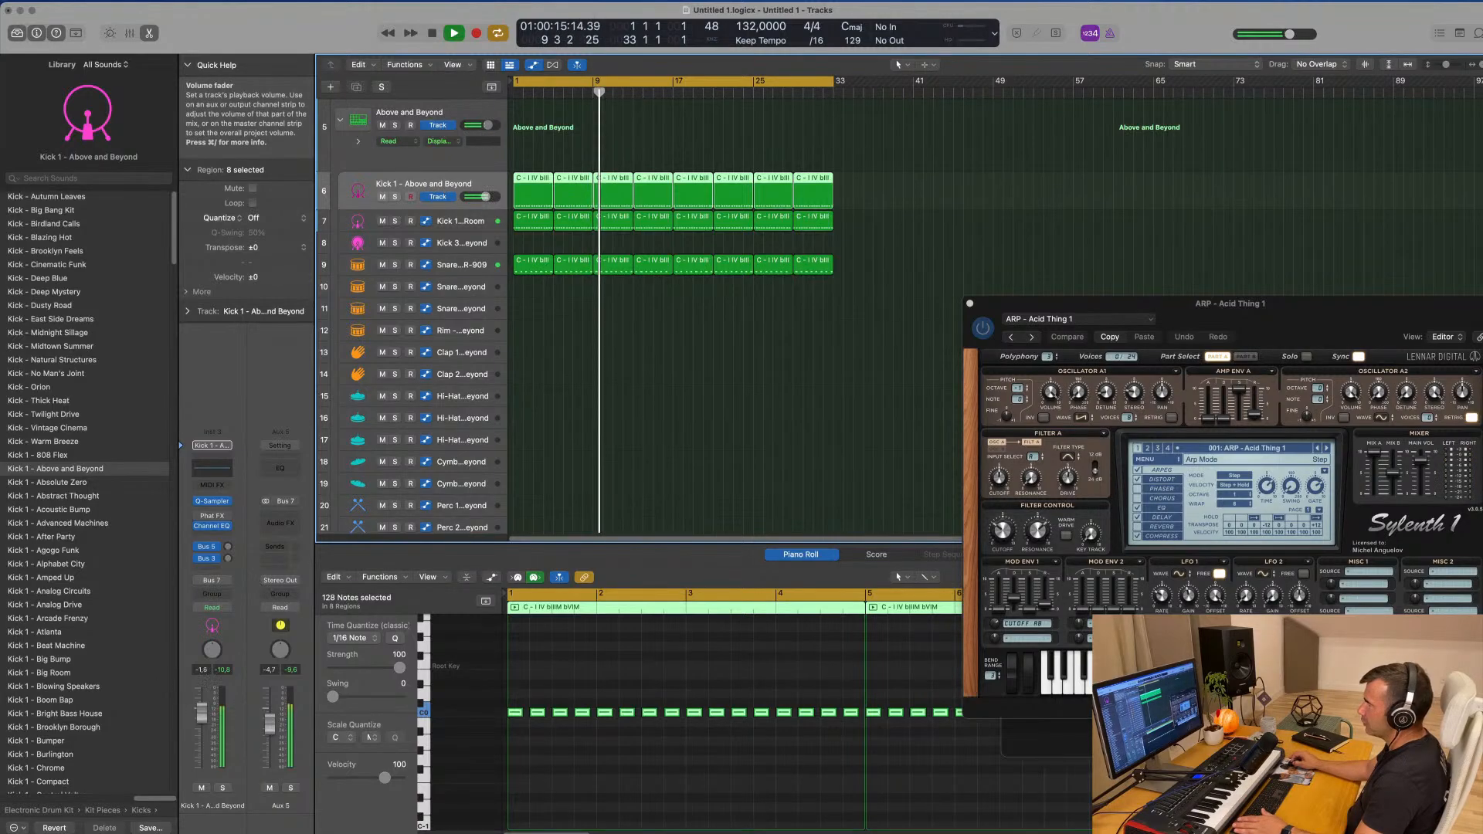
click(686, 343)
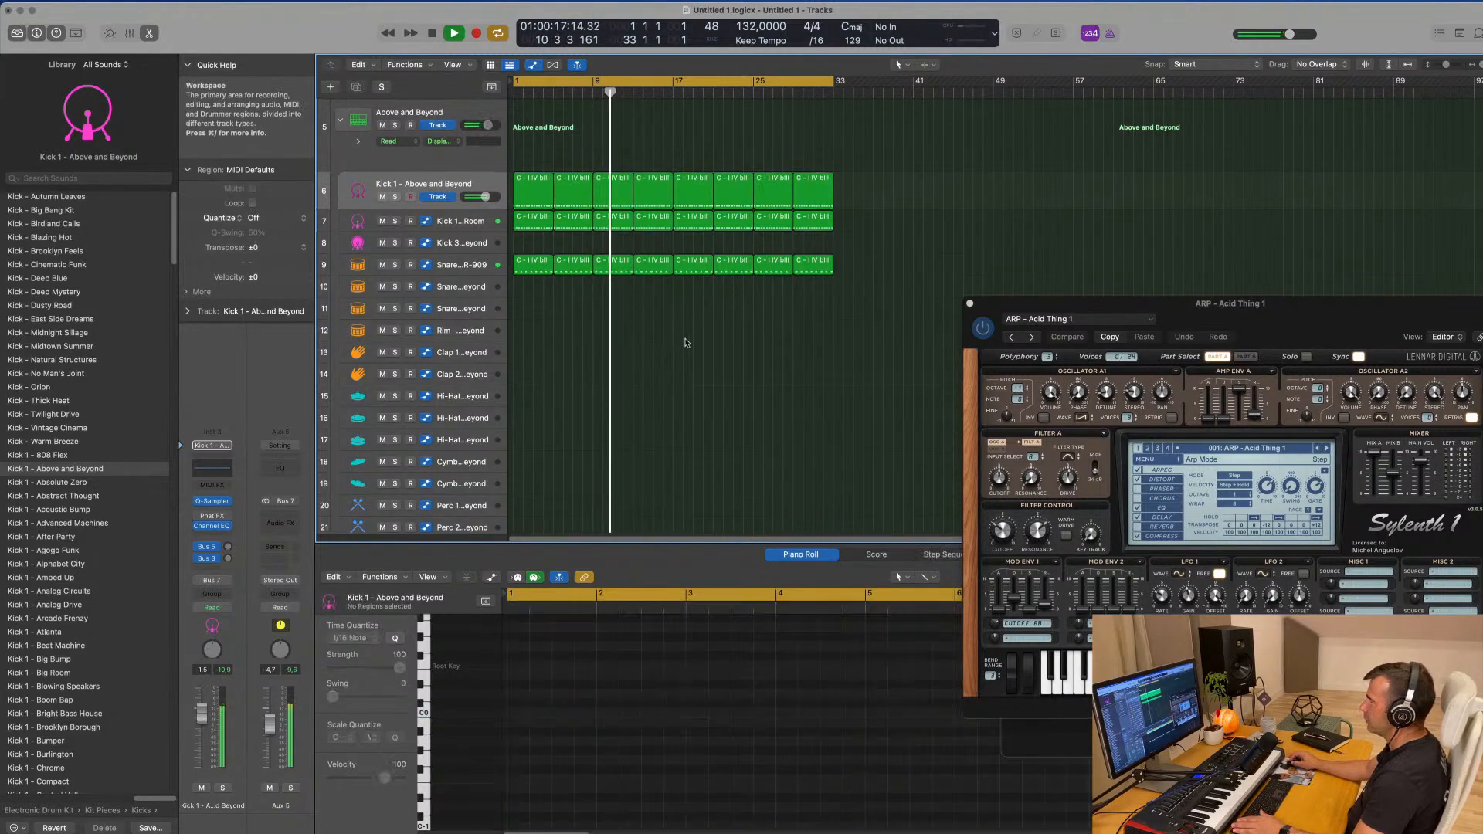
- Copy the first Kick 1 - Above and Beyond region onto the first Hi-Hat track at bar 1 and stop playback
click(543, 265)
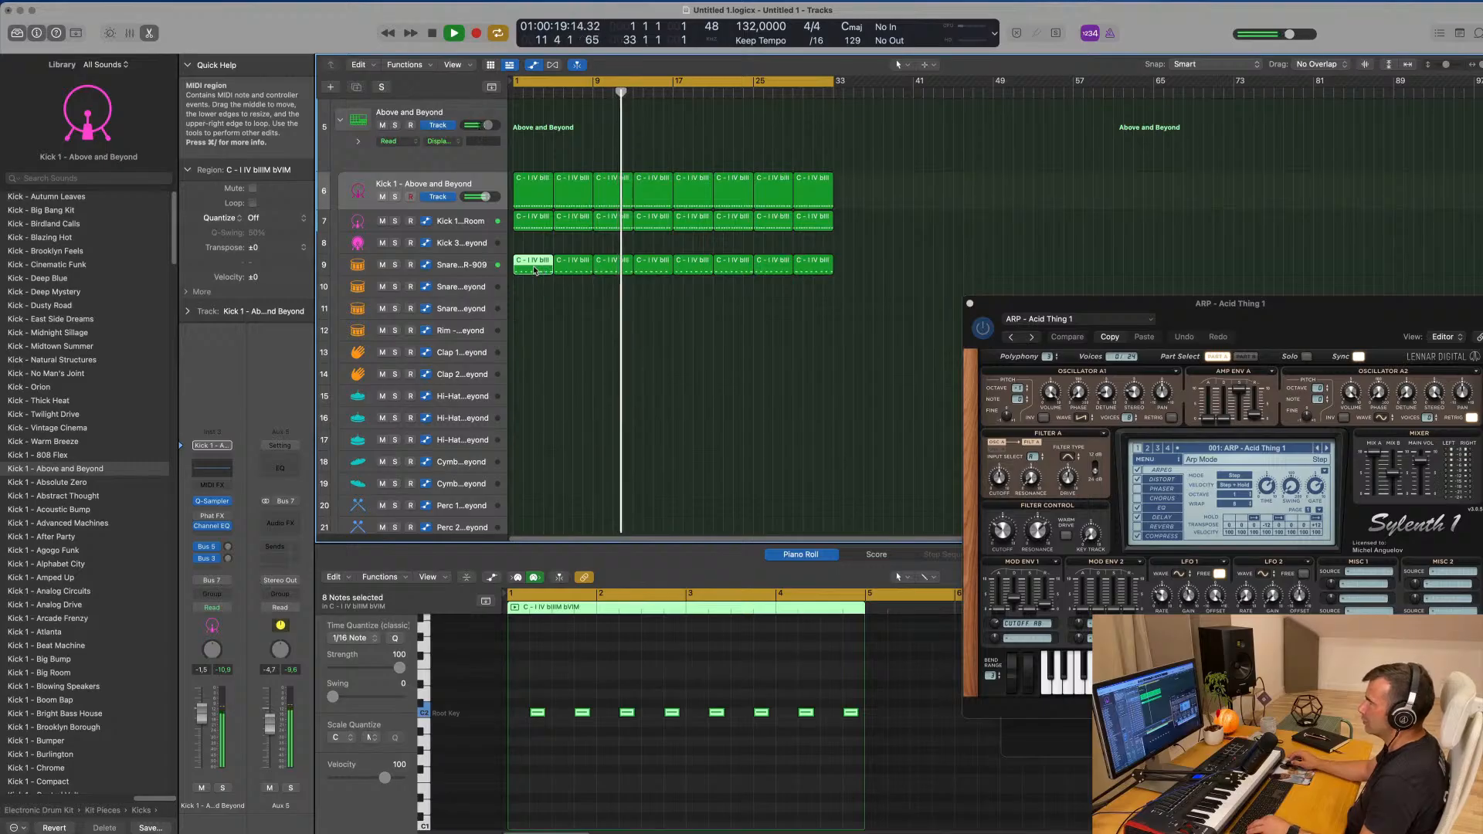
click(536, 195)
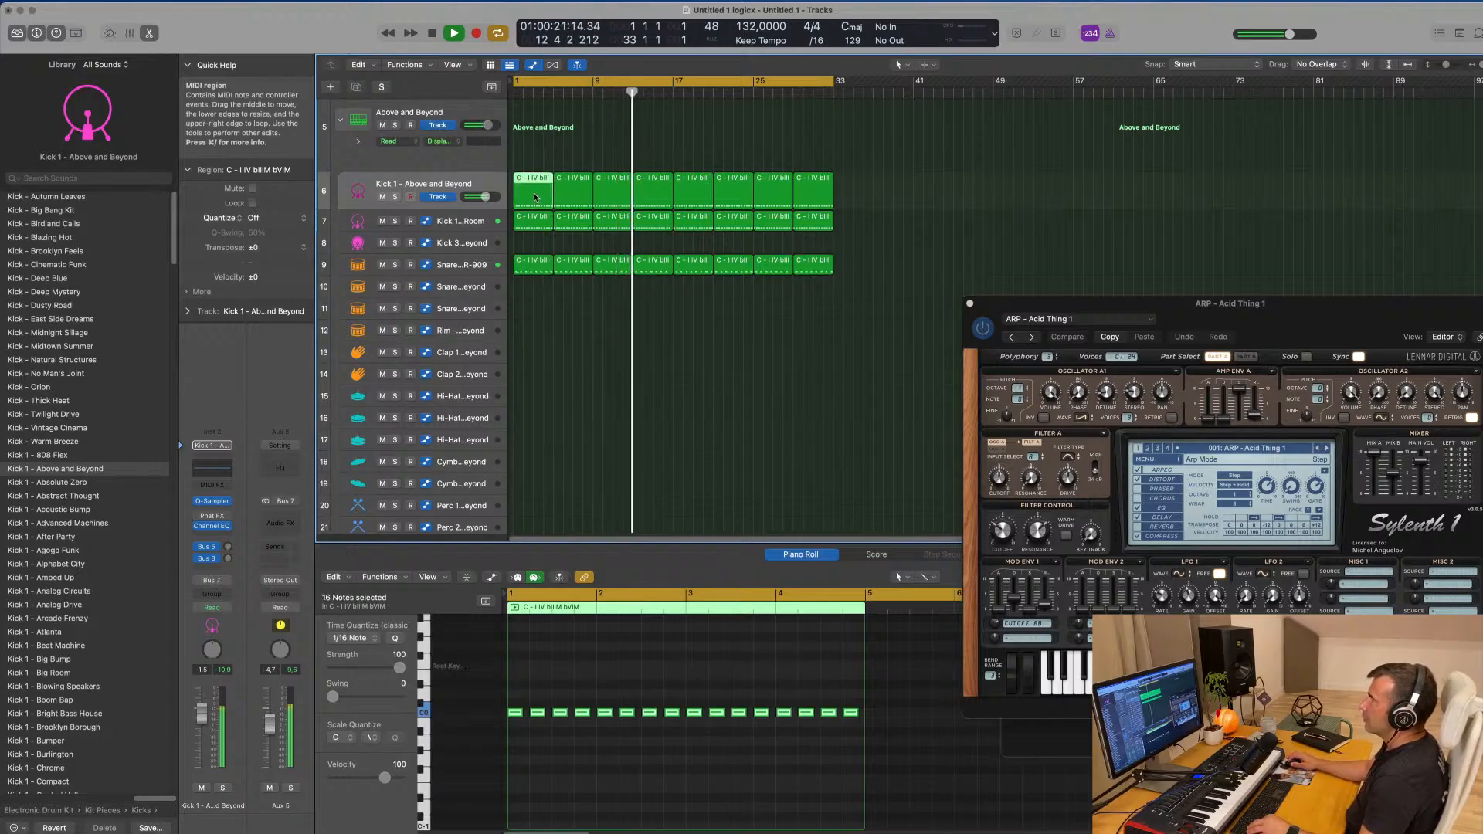
drag(535, 196, 533, 396)
key(space)
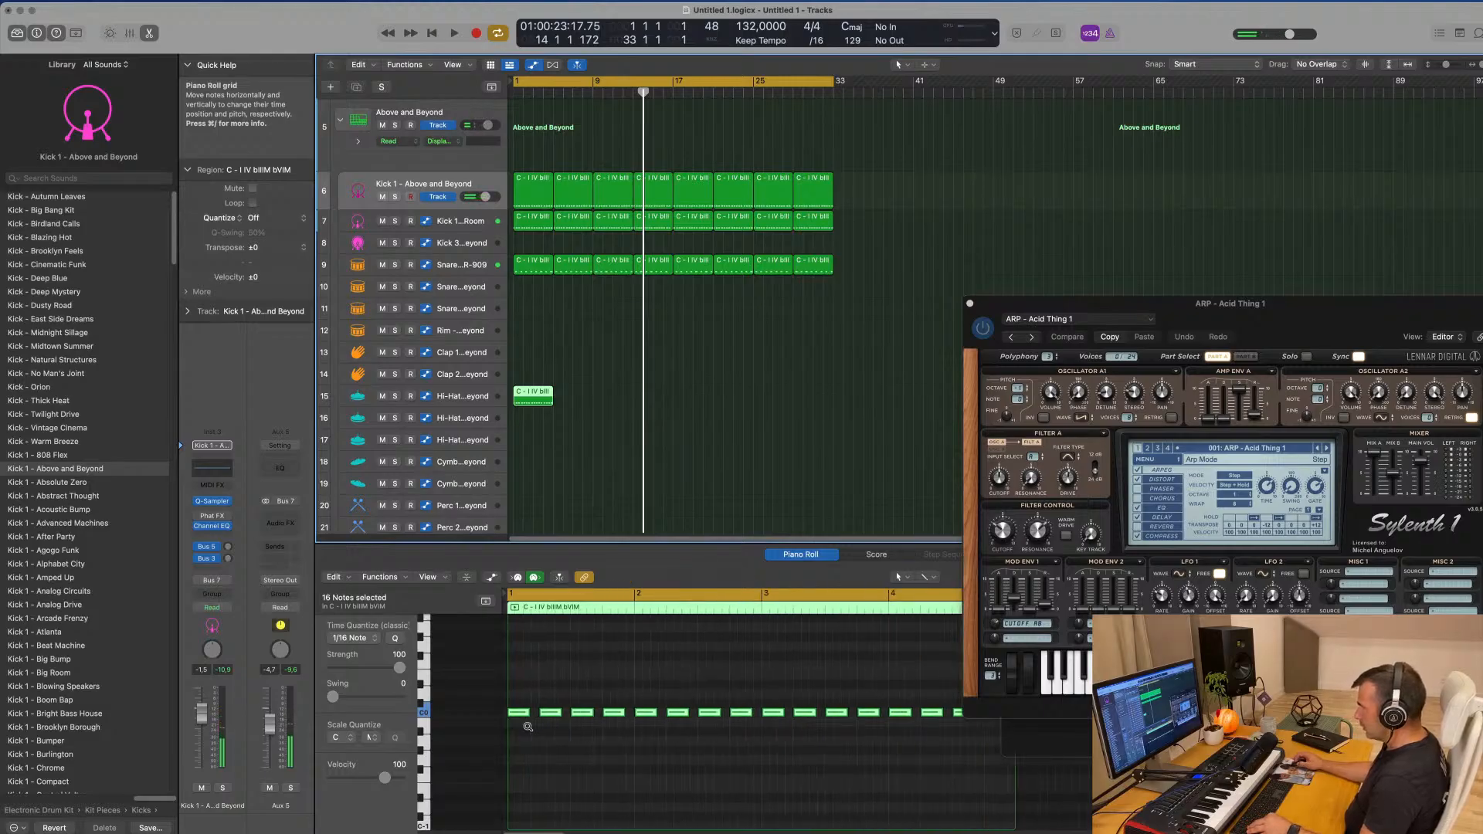
- Shift the notes in the copied hi-hat region half a beat later onto the offbeats
scroll(529, 718, up, 5)
drag(533, 715, 556, 714)
click(559, 717)
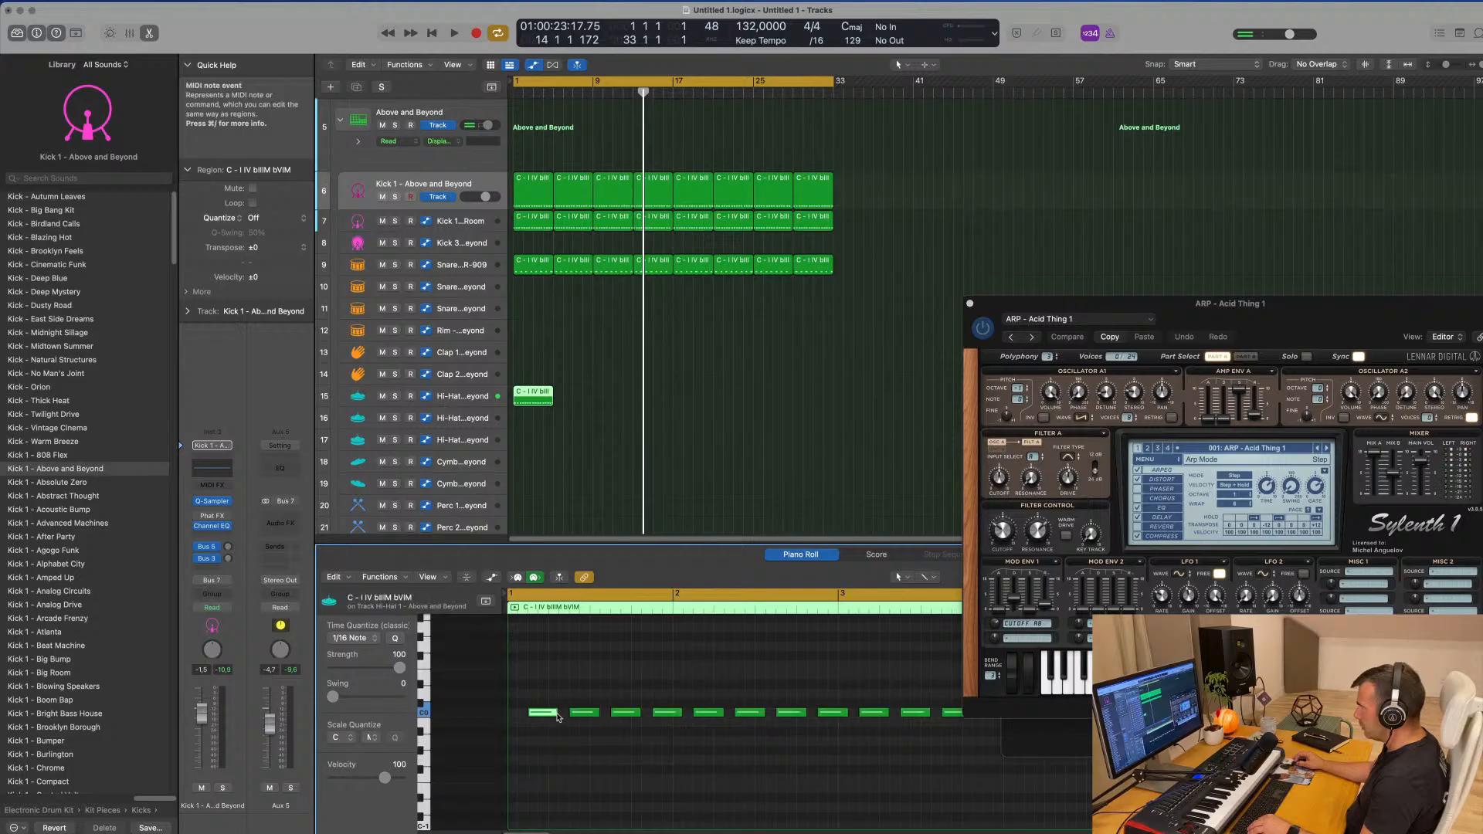
- Shorten all the notes in the first hi-hat region slightly and play the pattern from the start
click(559, 752)
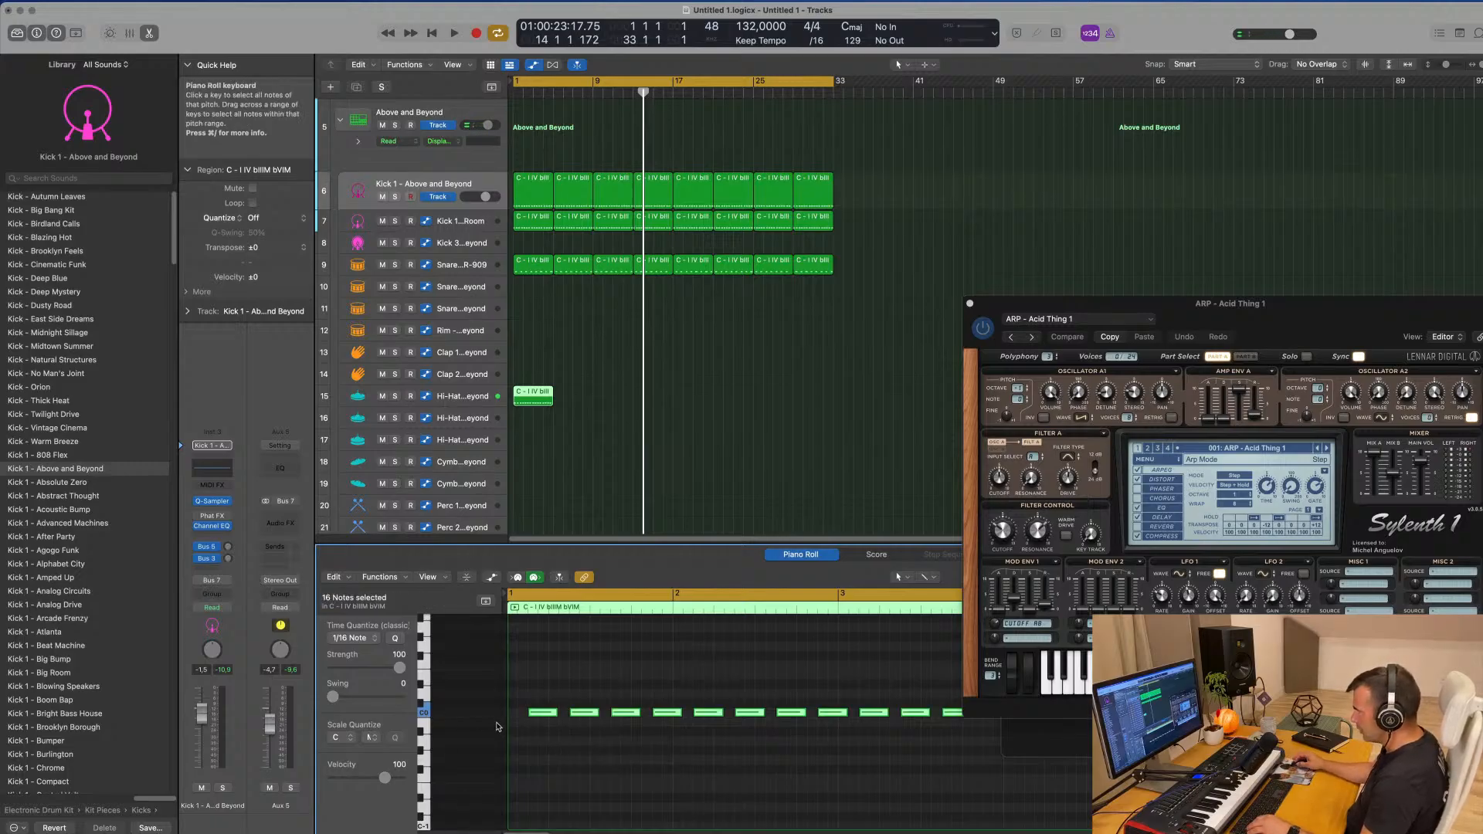
drag(555, 717, 550, 715)
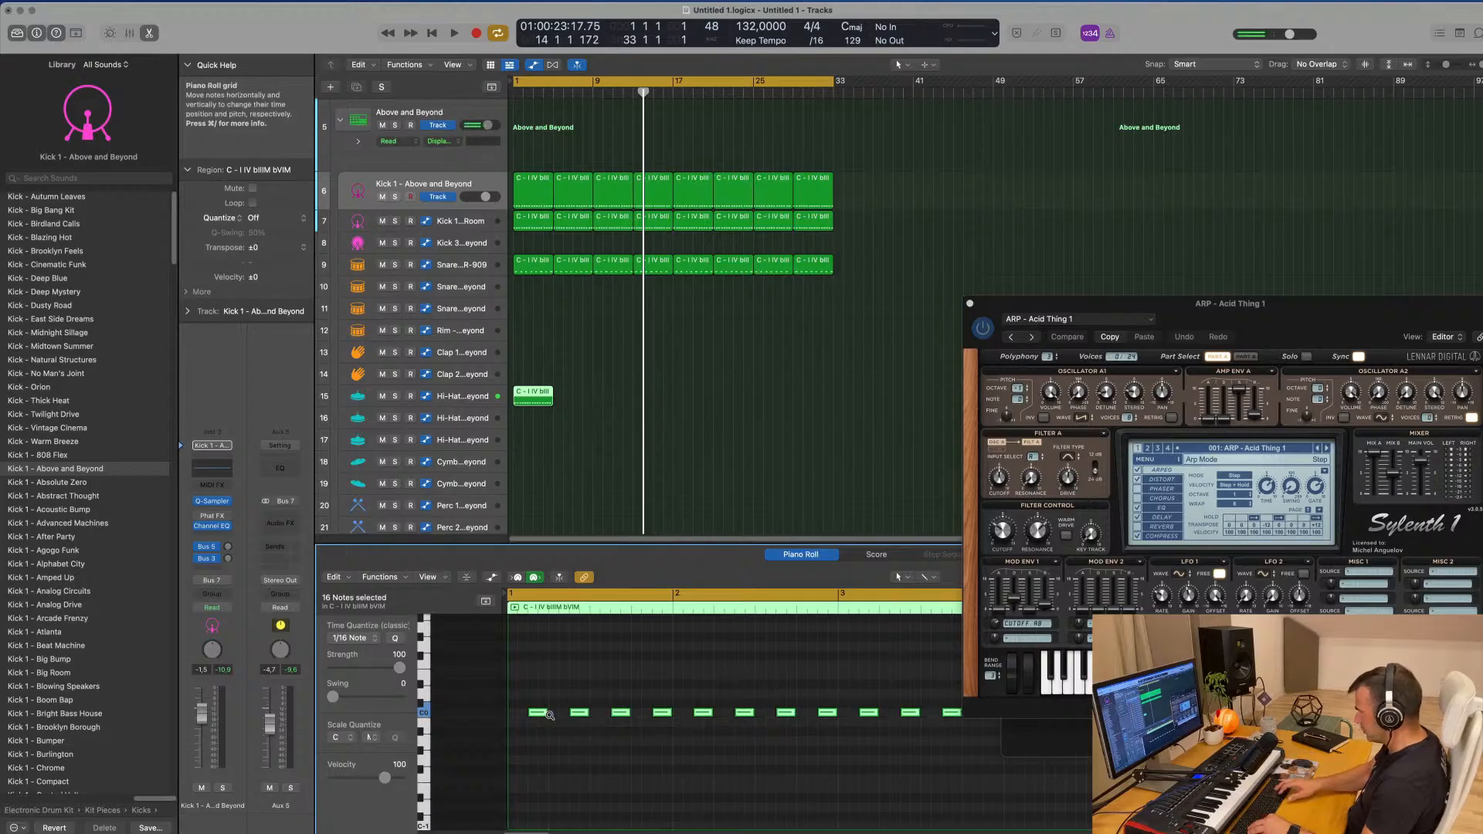
key(Return)
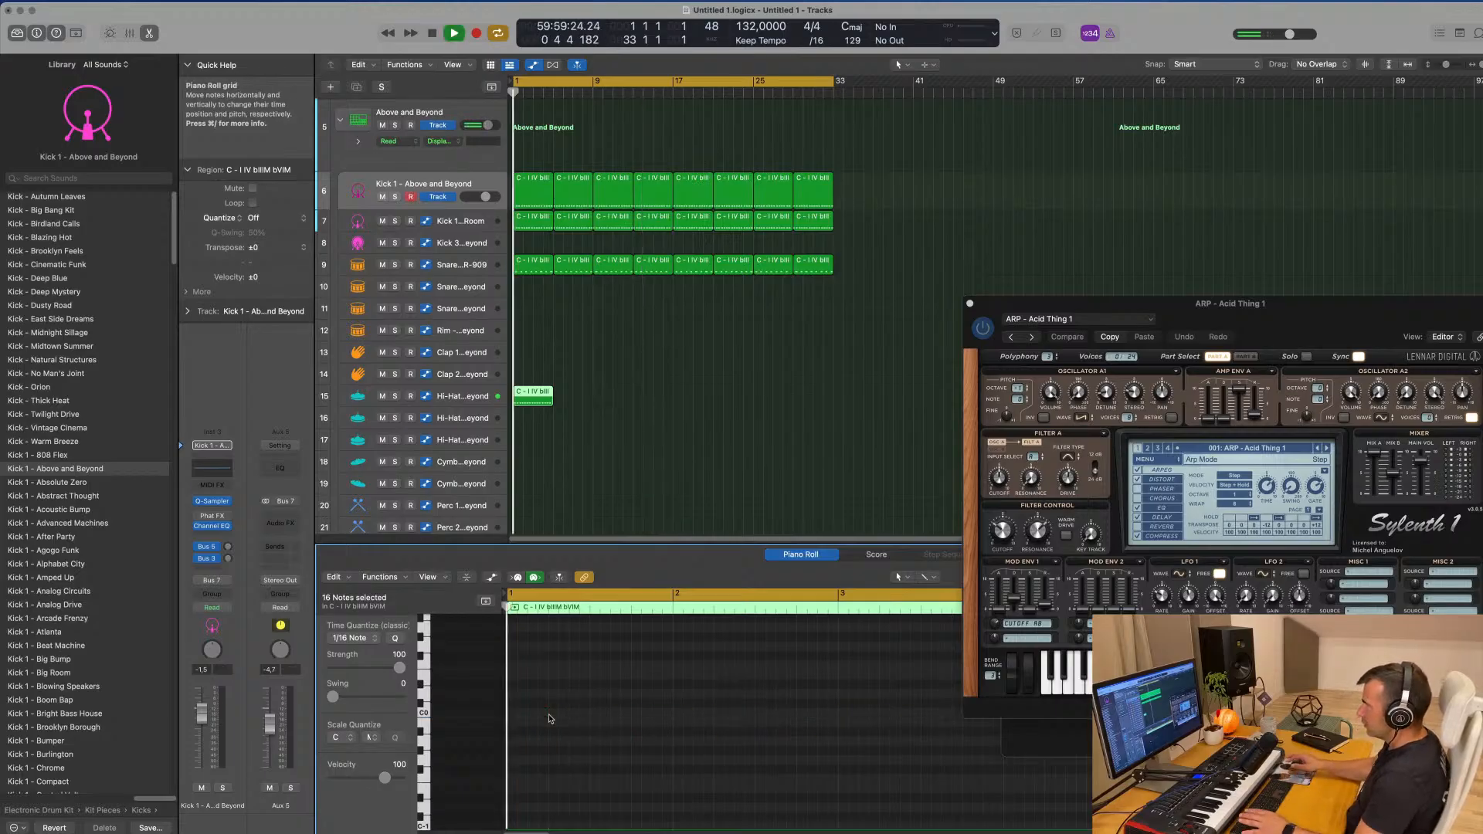
key(space)
- Repeat the first hi-hat region seven times to fill the hi-hat track up to bar 33
click(544, 409)
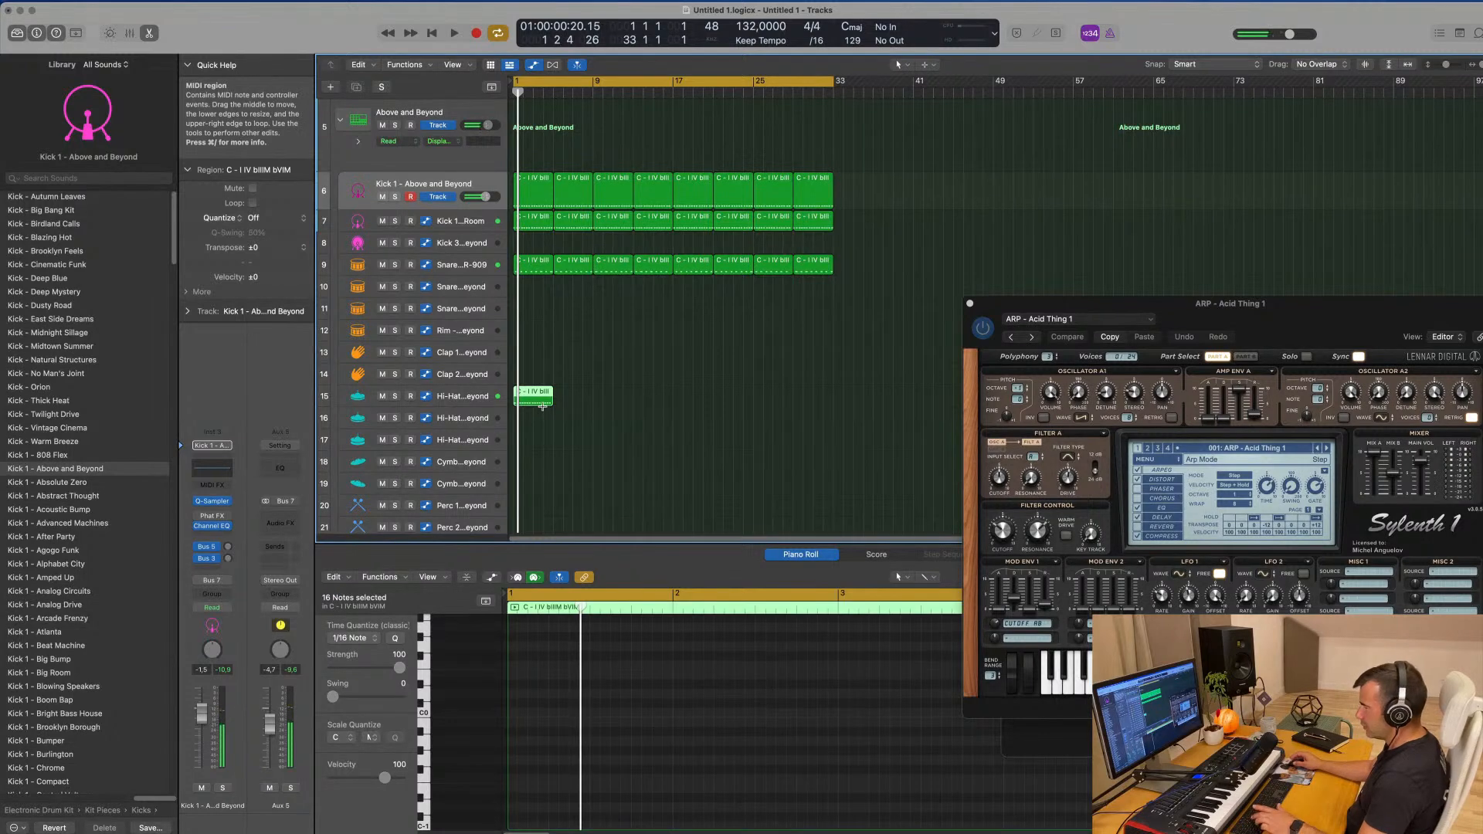
key(super+r)
key(super+r)
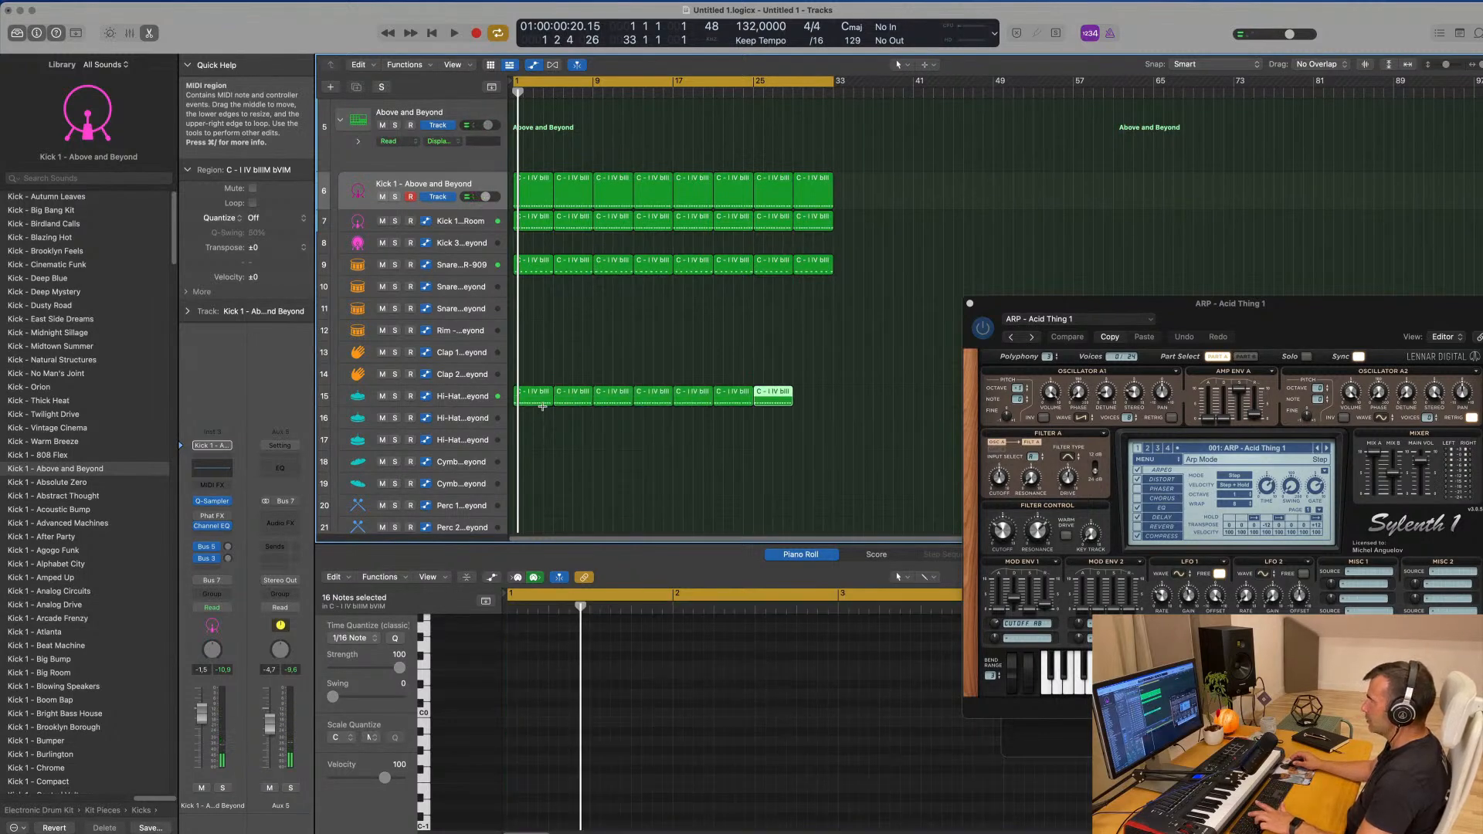
- Select the Hi-Hat 1 - Above and Beyond track and lower its volume to -8.2 dB during playback
click(452, 396)
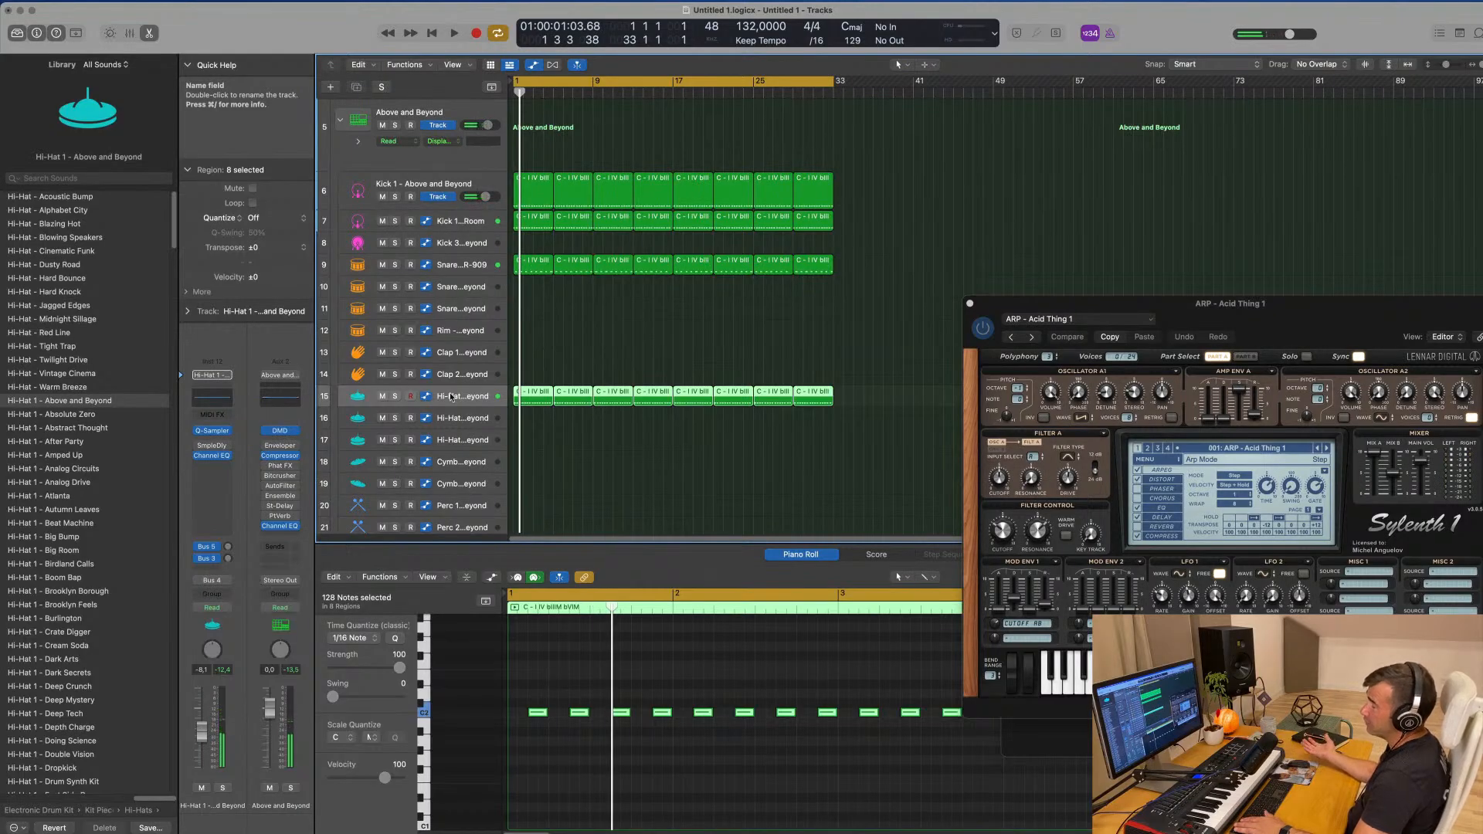
key(space)
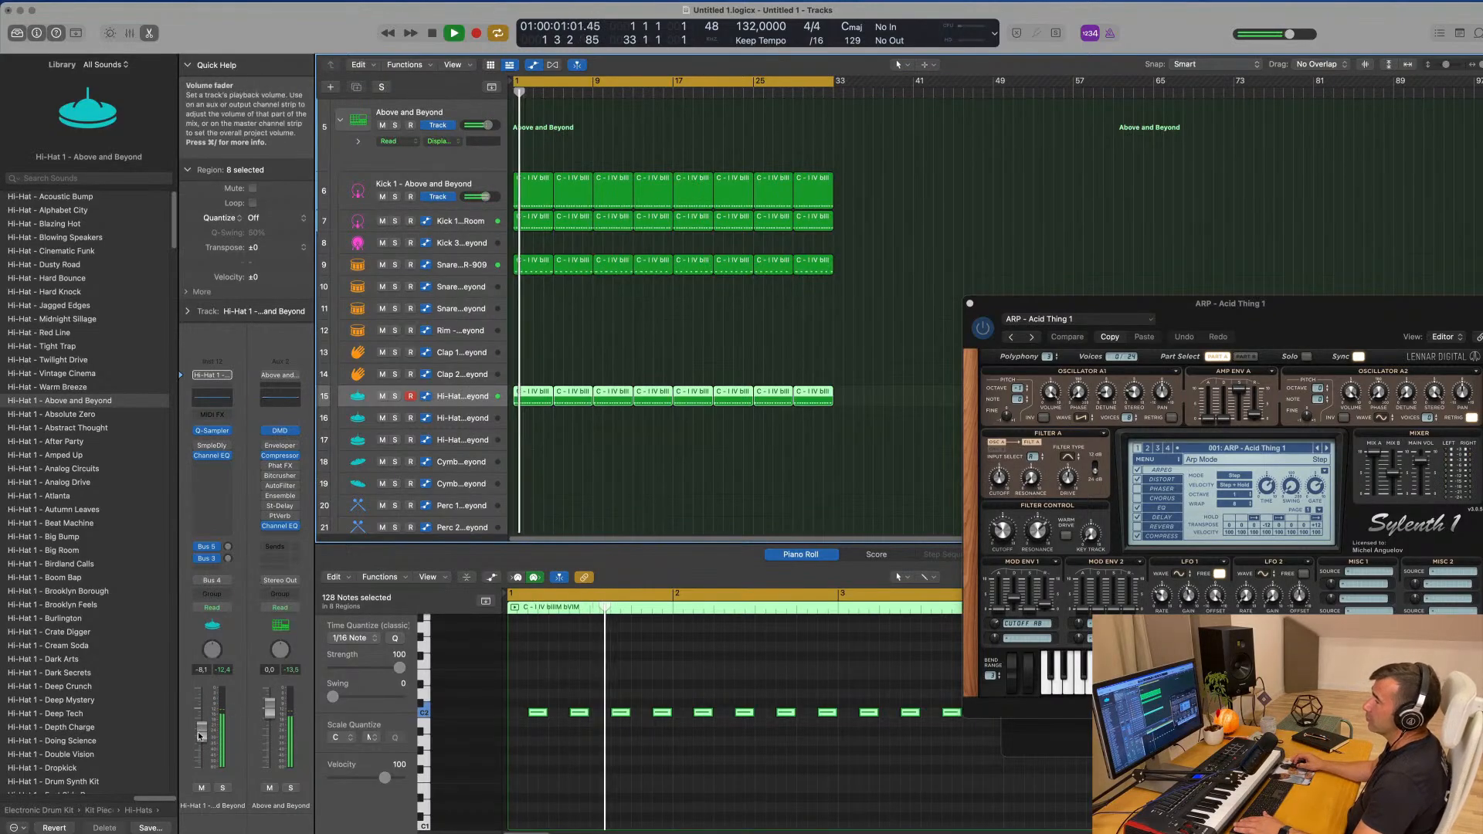
key(space)
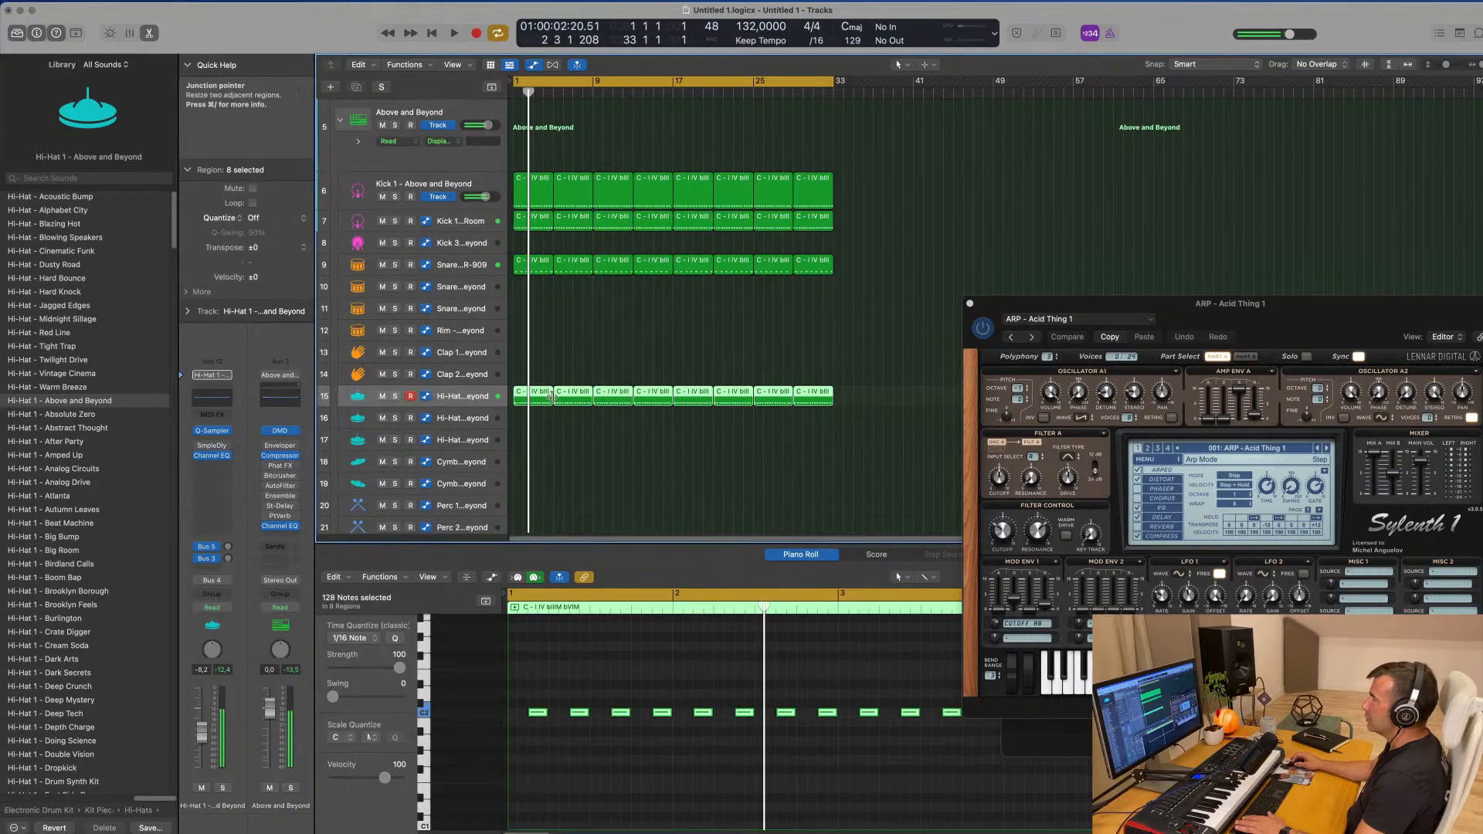
- Try the hi-hat regions on the hi-hat track two tracks below, and move them back to the first hi-hat track
drag(541, 403, 541, 445)
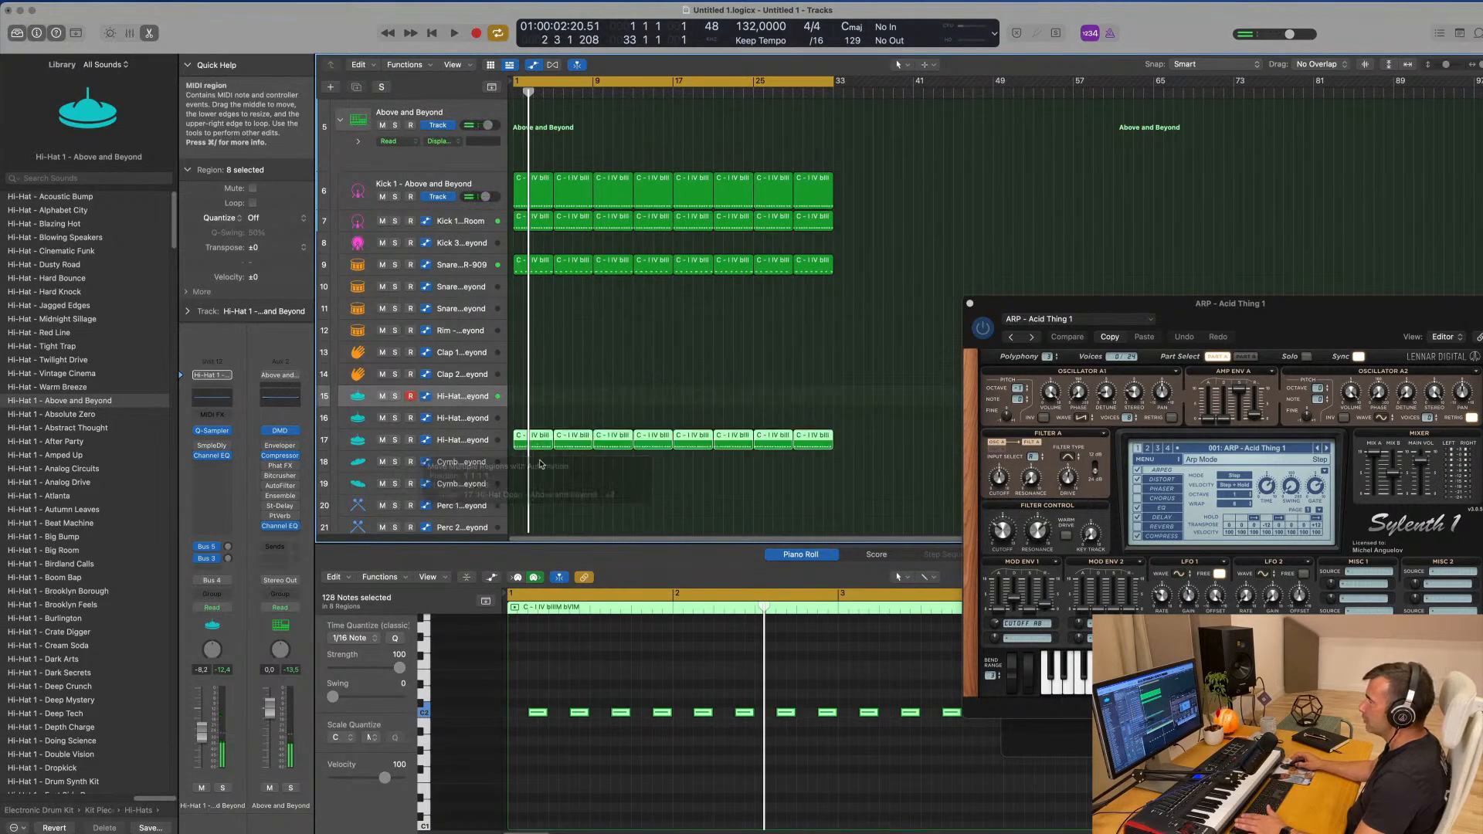
key(space)
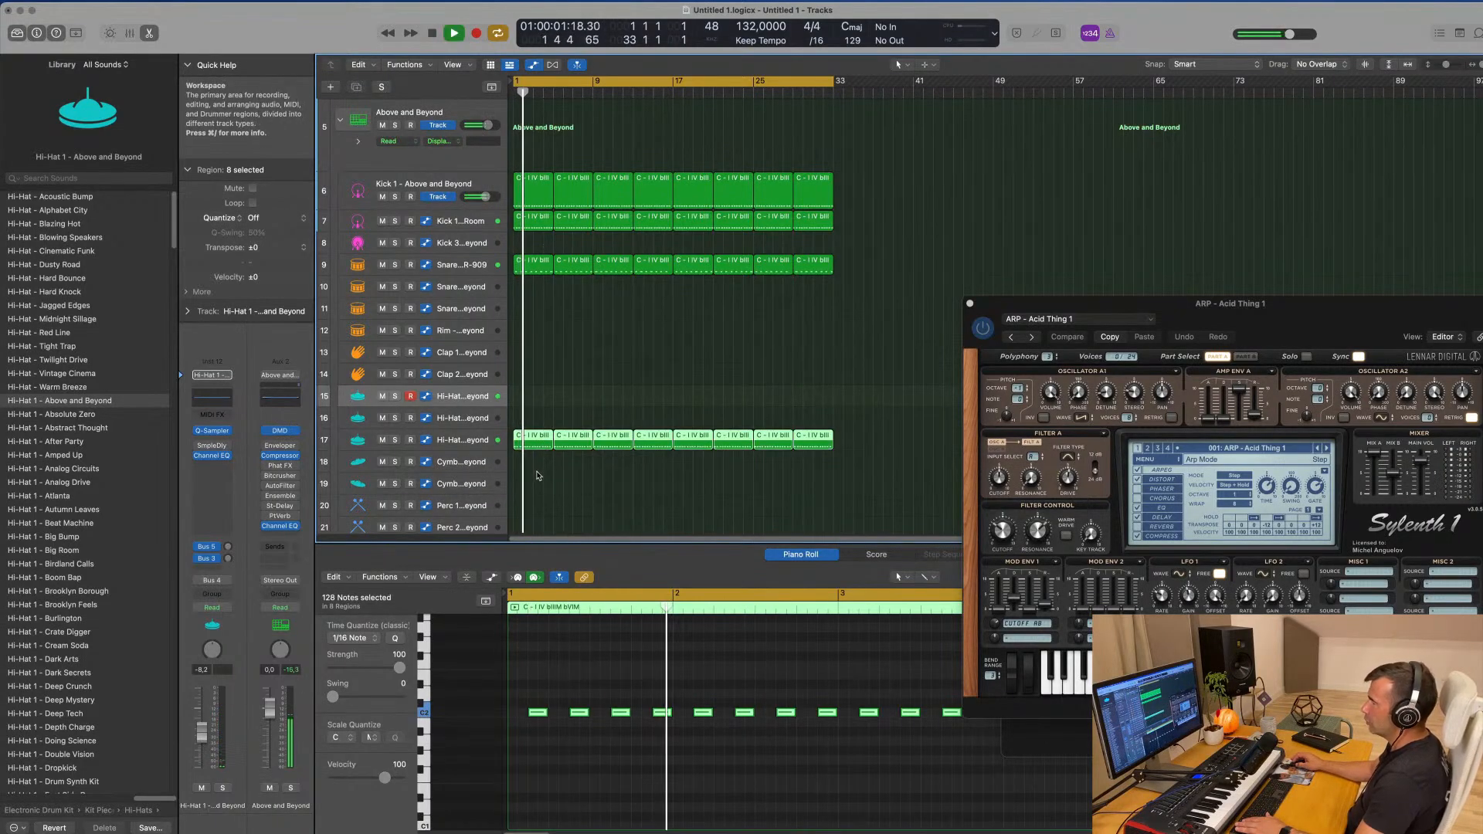
drag(535, 429, 522, 394)
key(space)
key(space)
key(space)
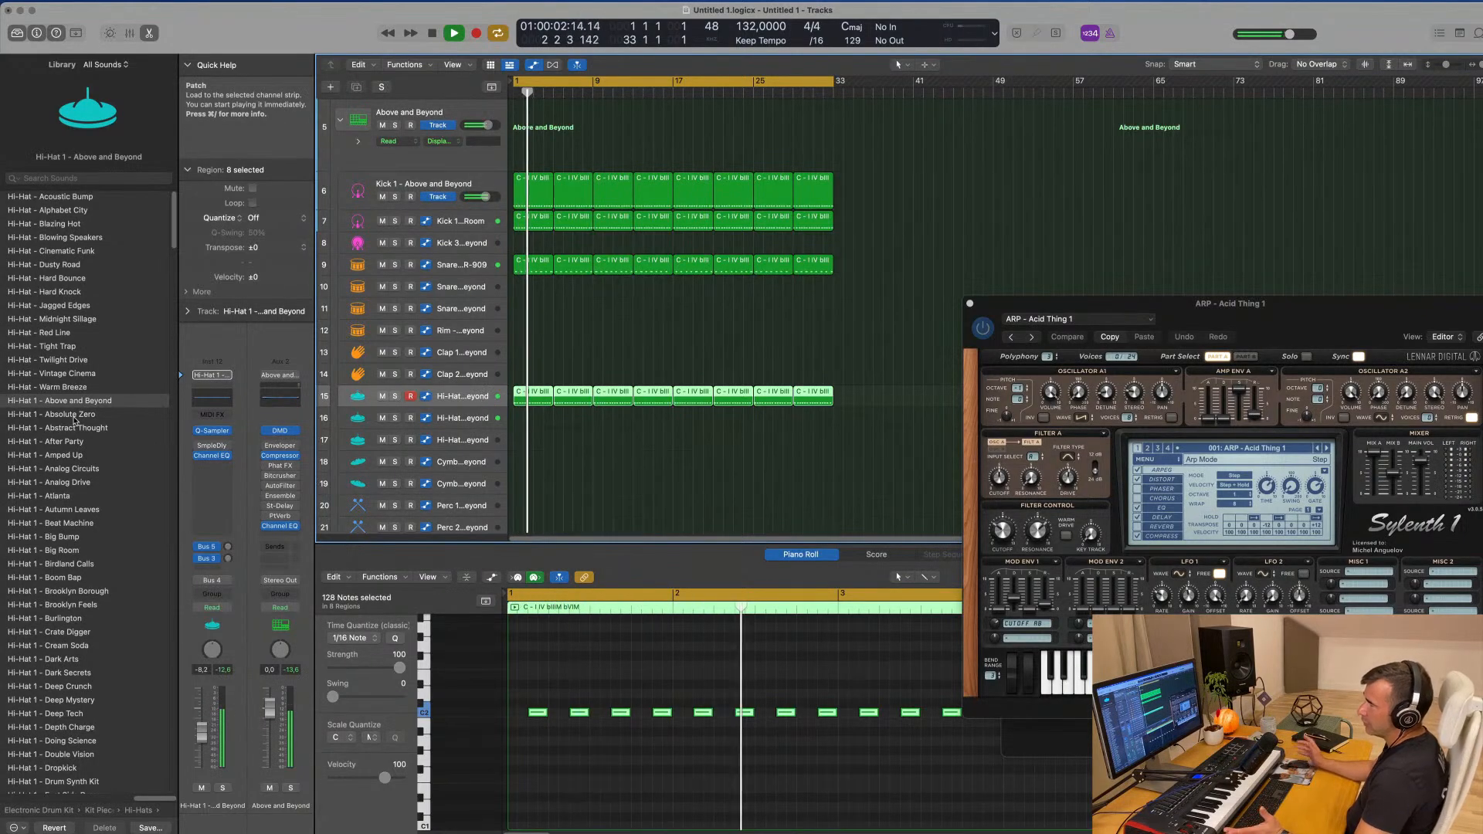
- Audition Hi-Hat 1 - Deep Tech on the first hi-hat track, load Hi-Hat Open - Deep Tech instead, and replay from bar 1
scroll(81, 495, down, 3)
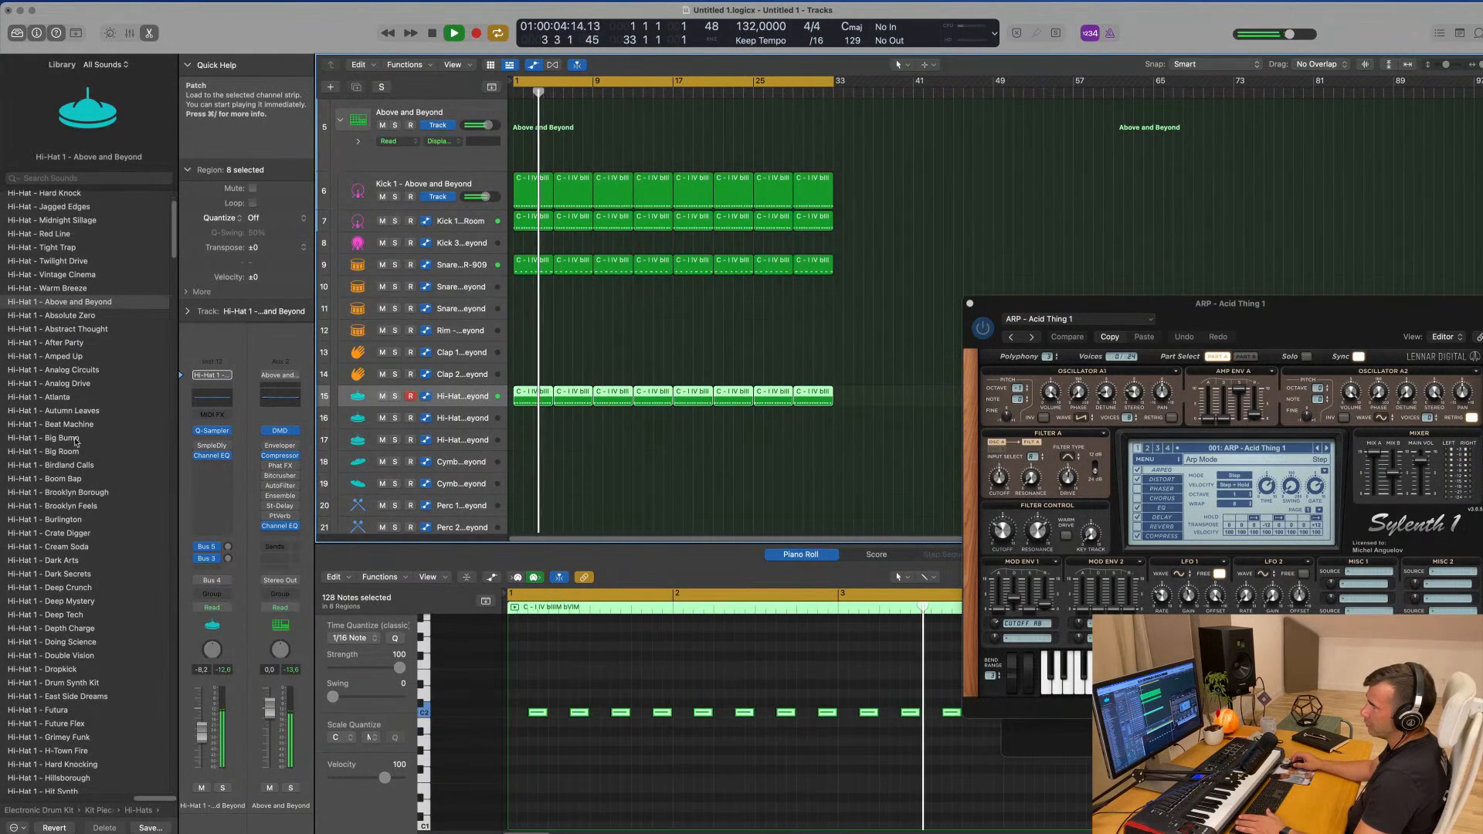
click(75, 615)
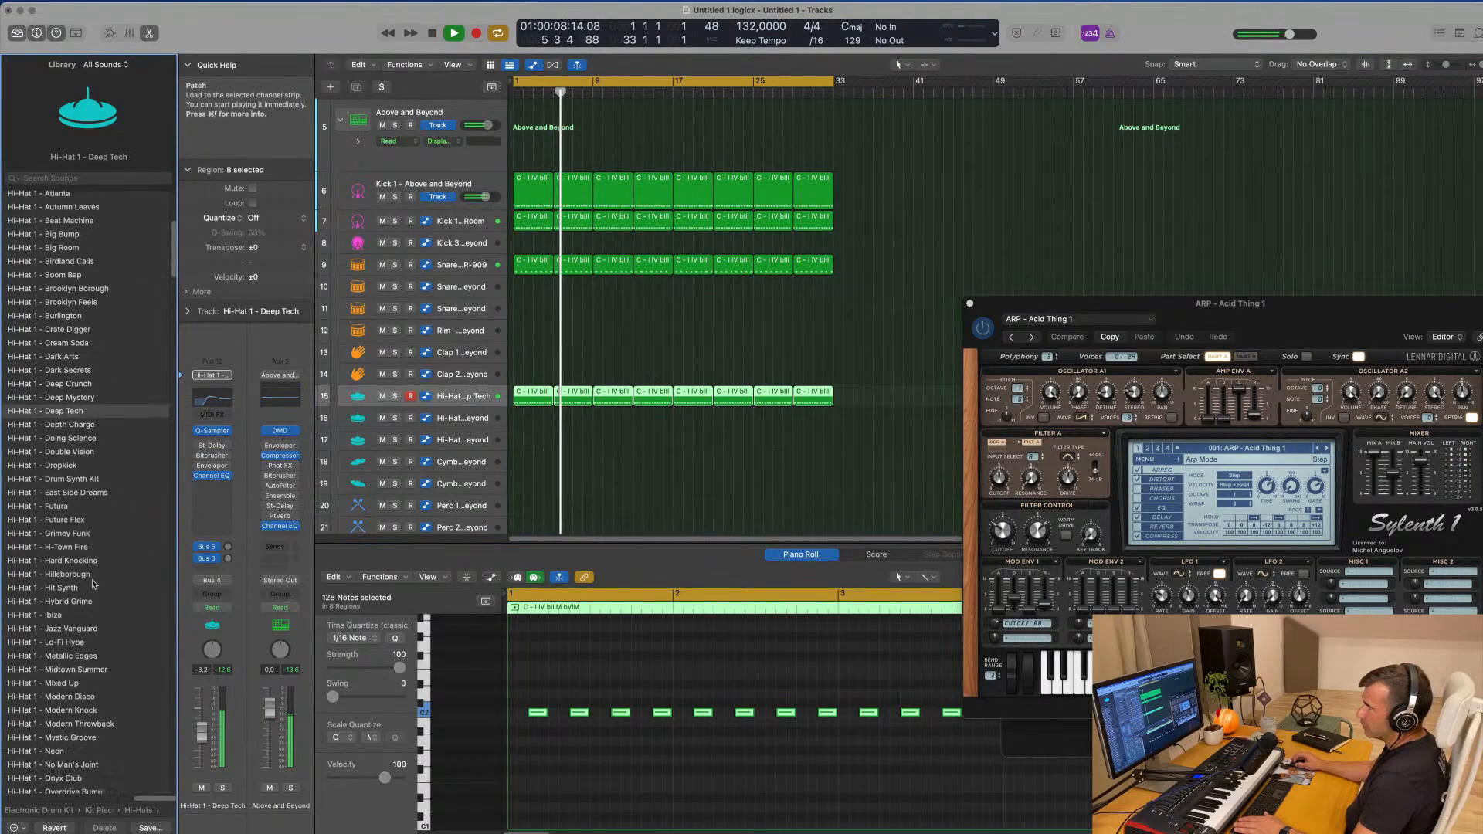
scroll(106, 538, down, 20)
scroll(106, 538, down, 15)
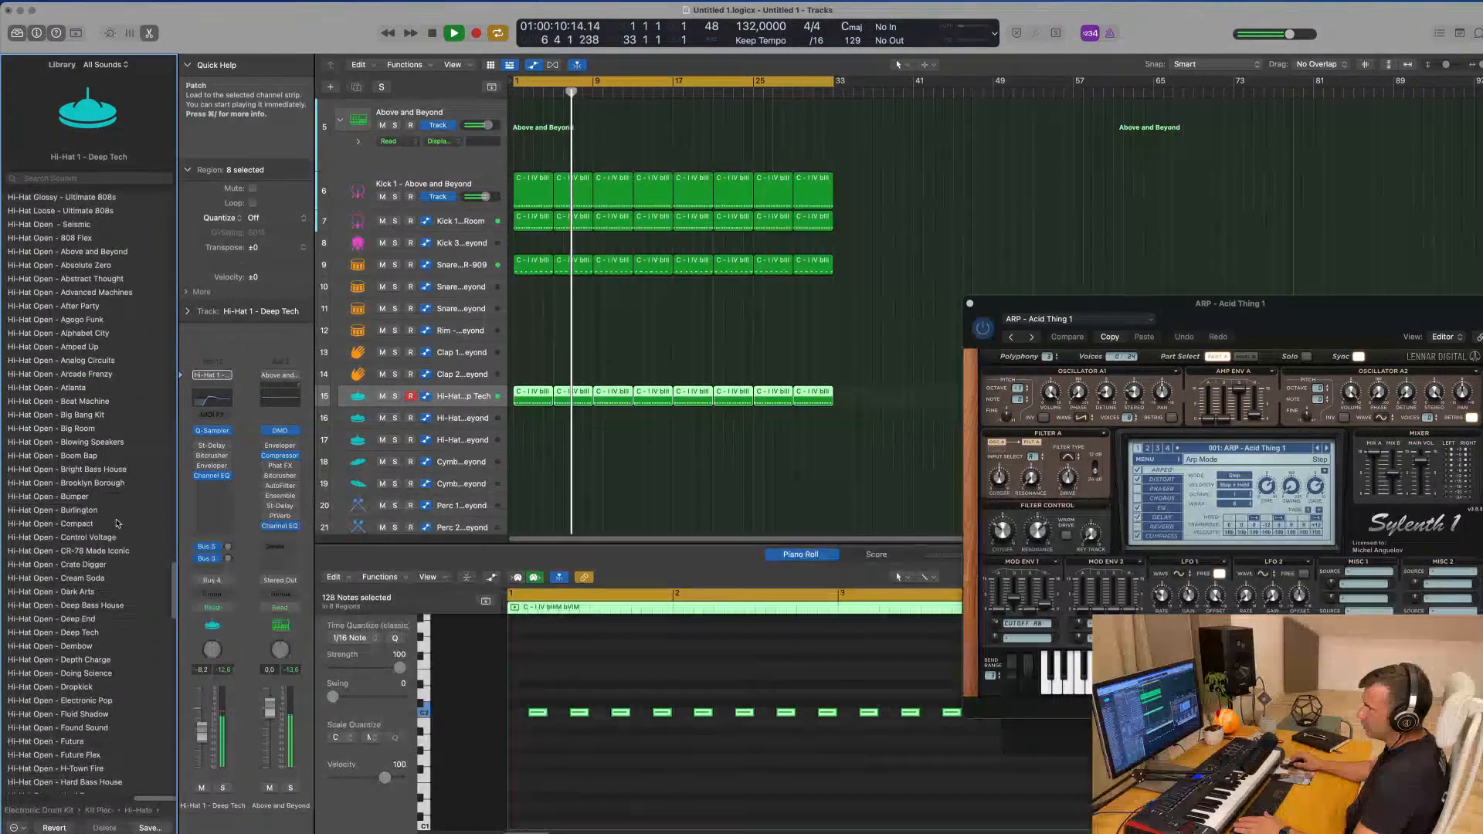
scroll(118, 525, down, 5)
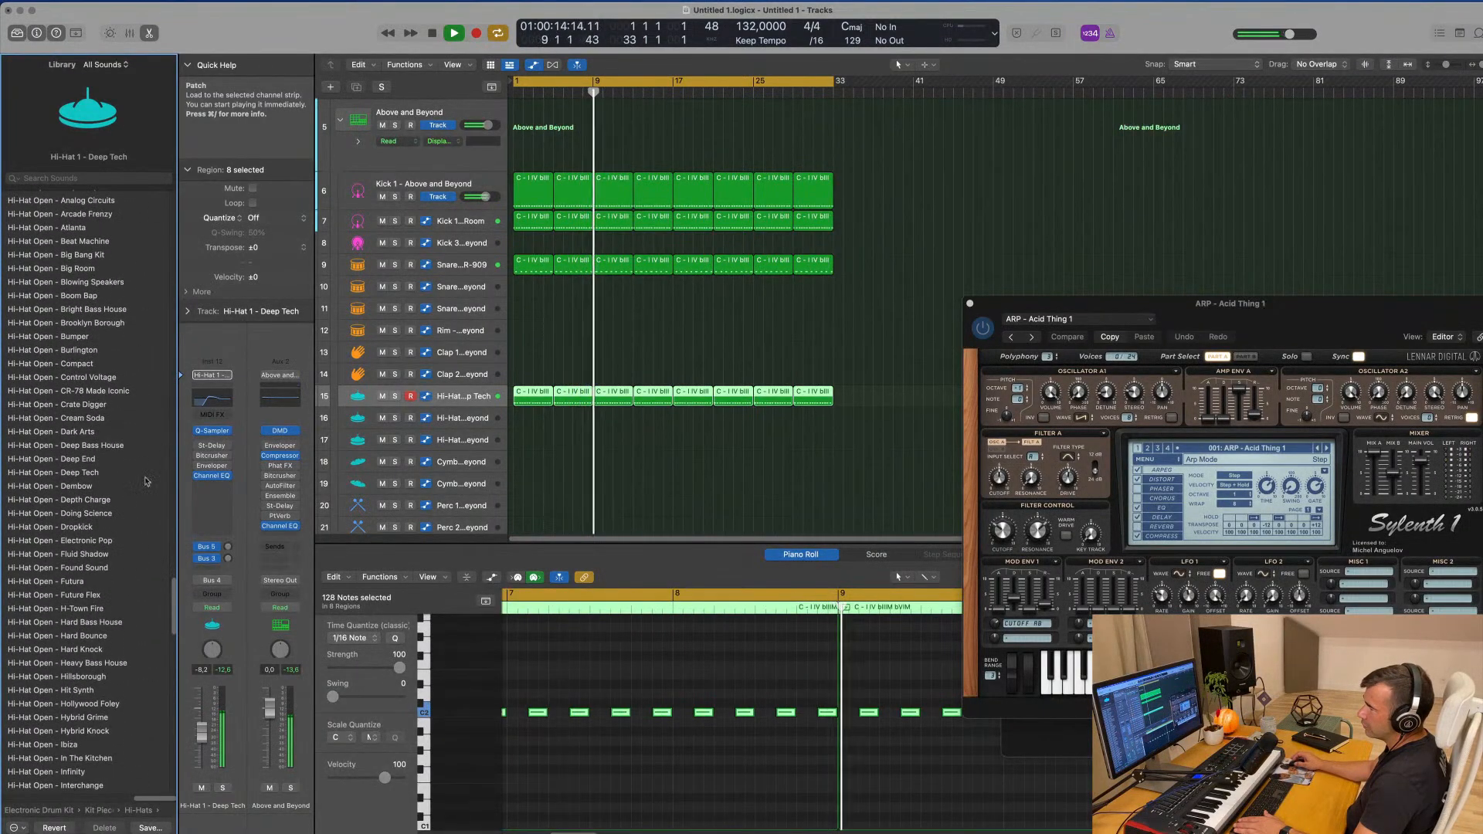
click(88, 473)
key(space)
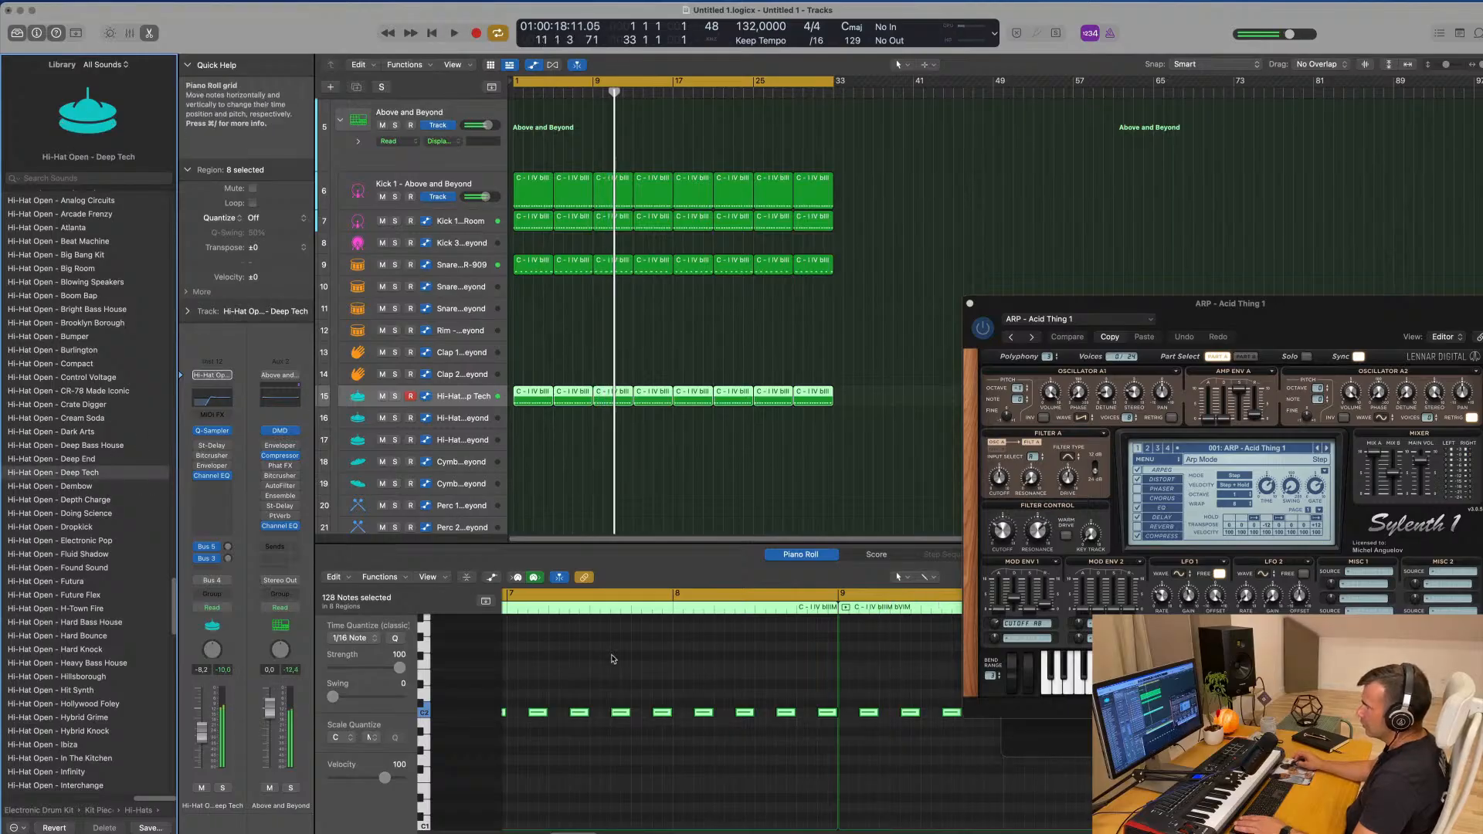
click(615, 658)
key(Return)
key(space)
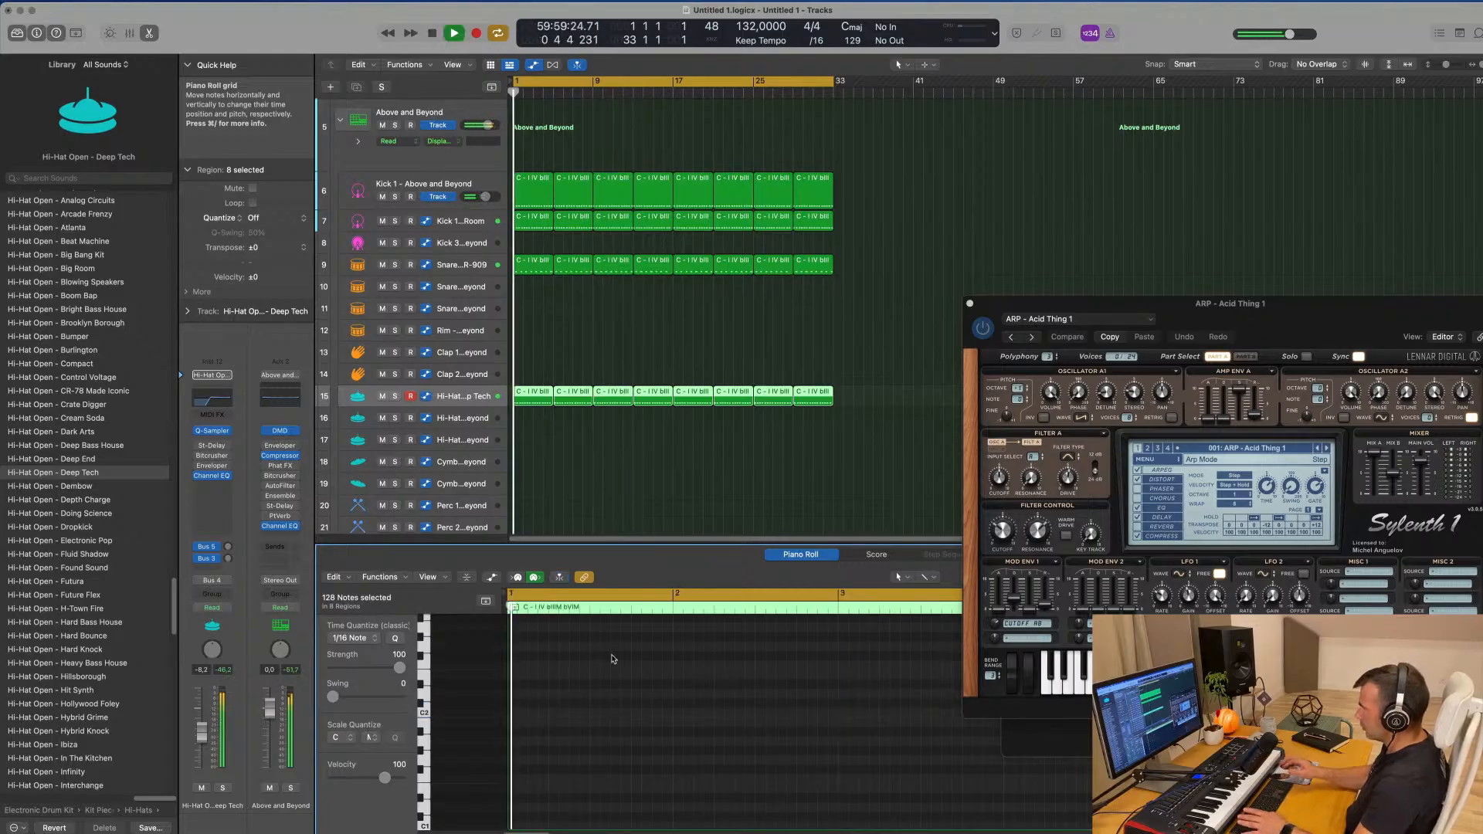
- Copy the first hi-hat region to the Hi-Hat 2 track and build a sixteenth-note pattern on C3 that skips every offbeat
scroll(678, 503, down, 2)
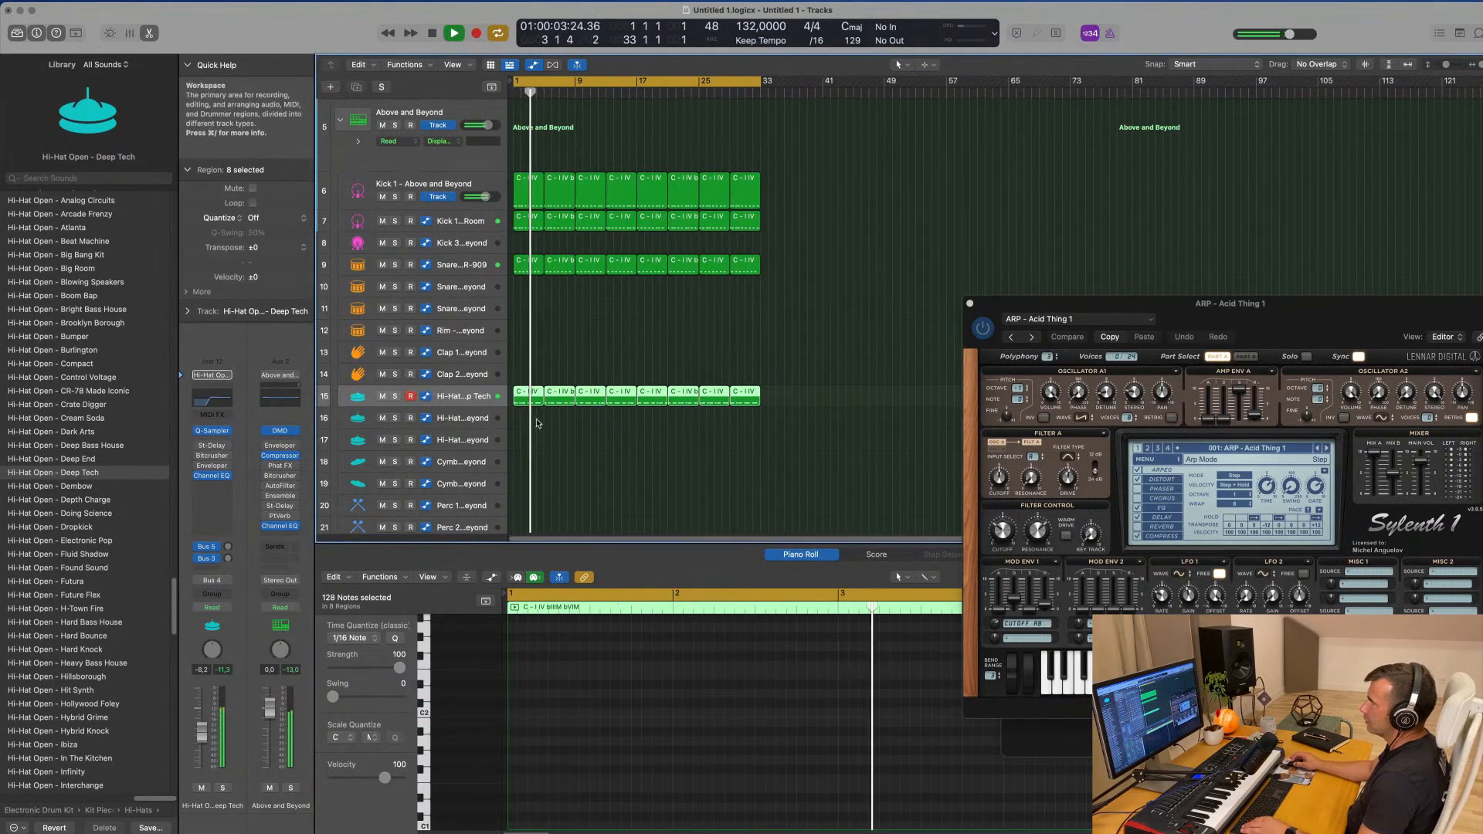
drag(522, 395, 523, 418)
key(space)
mouse_move(544, 711)
mouse_down()
mouse_move(514, 716)
mouse_move(542, 717)
mouse_up()
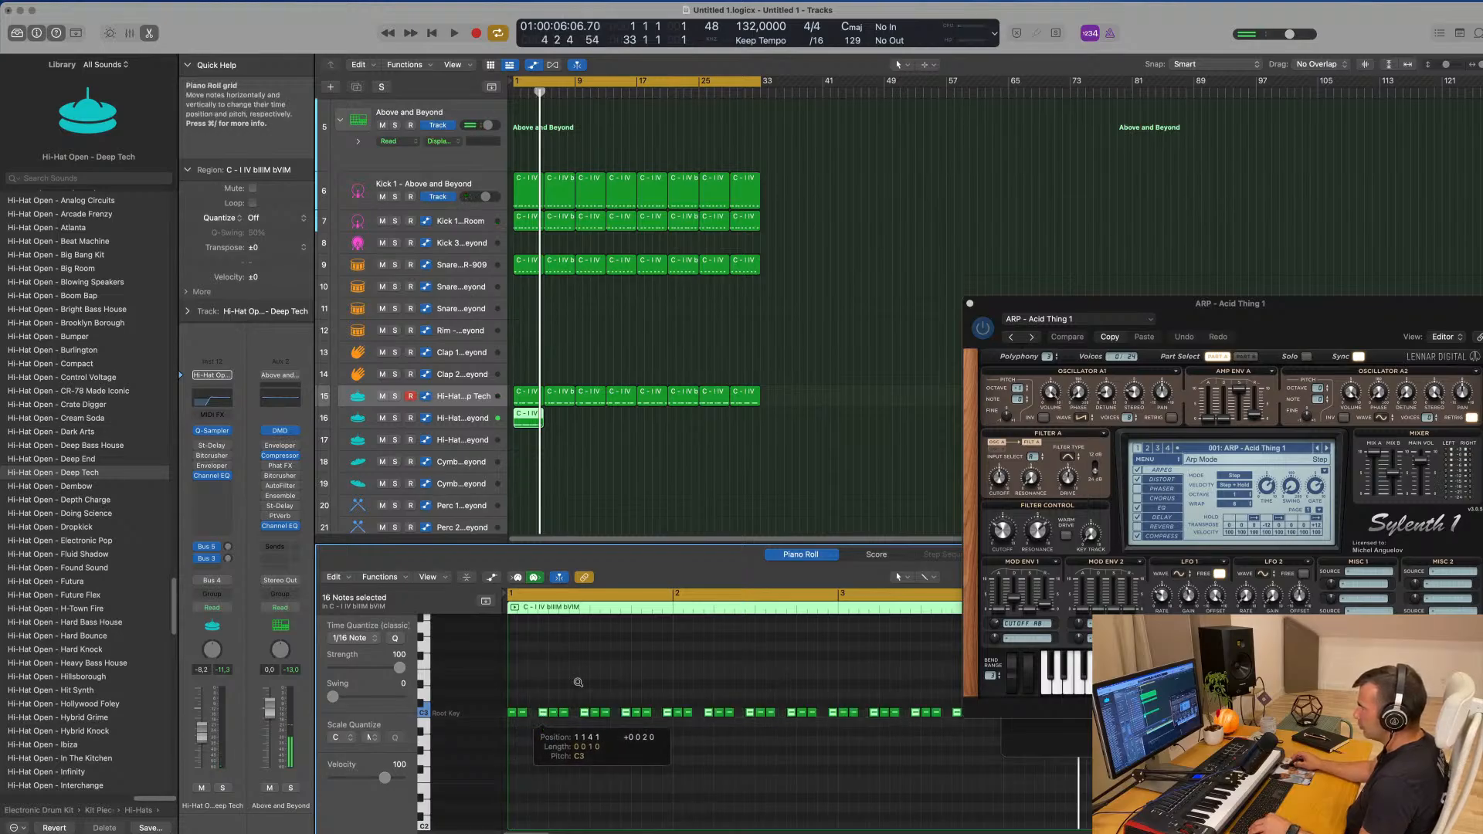
- Audition the Hi-Hat 2 region and repeat it up to bar 33
key(space)
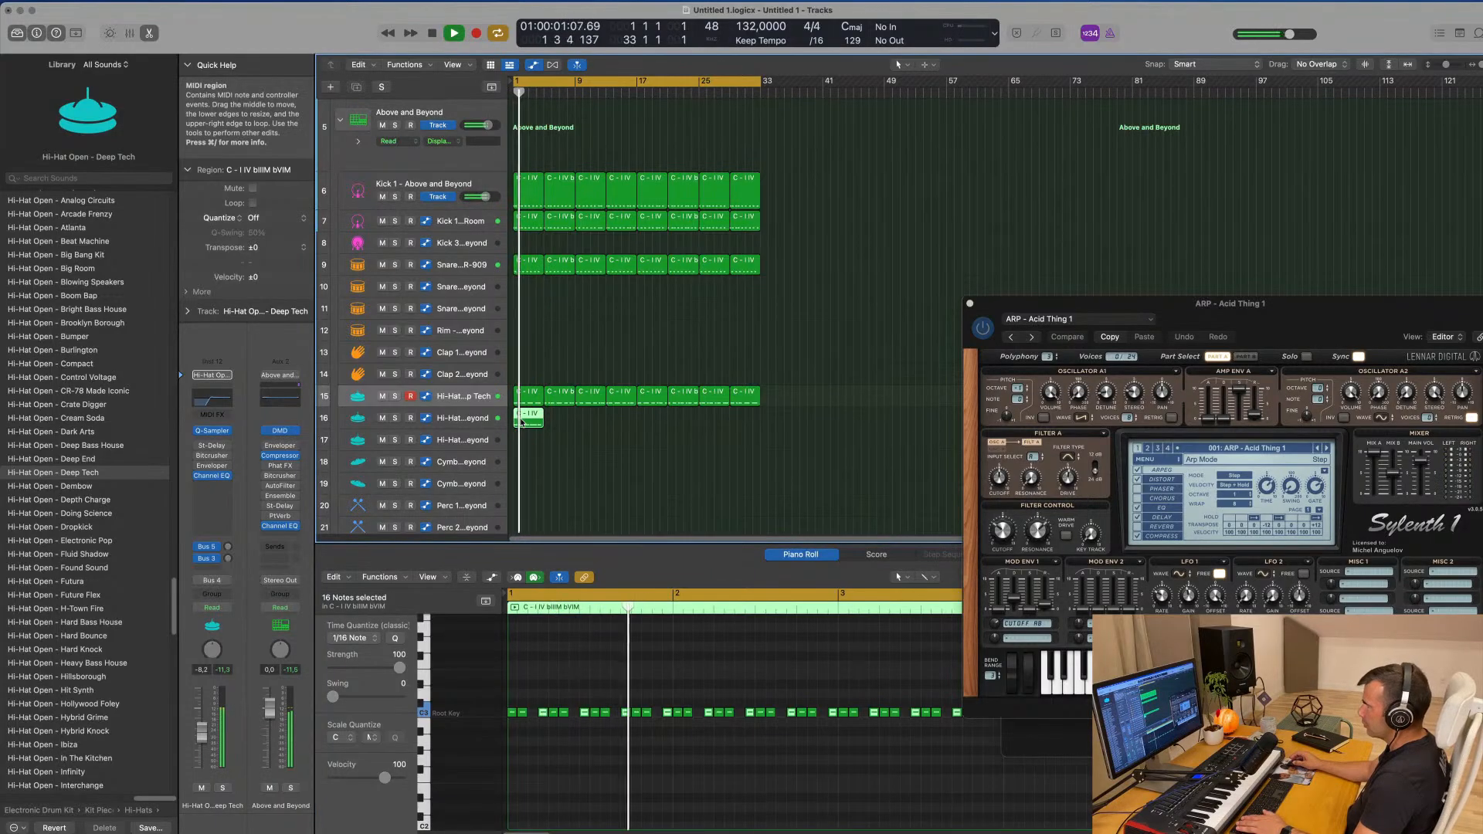
key(space)
key(super+r)
key(super+r)
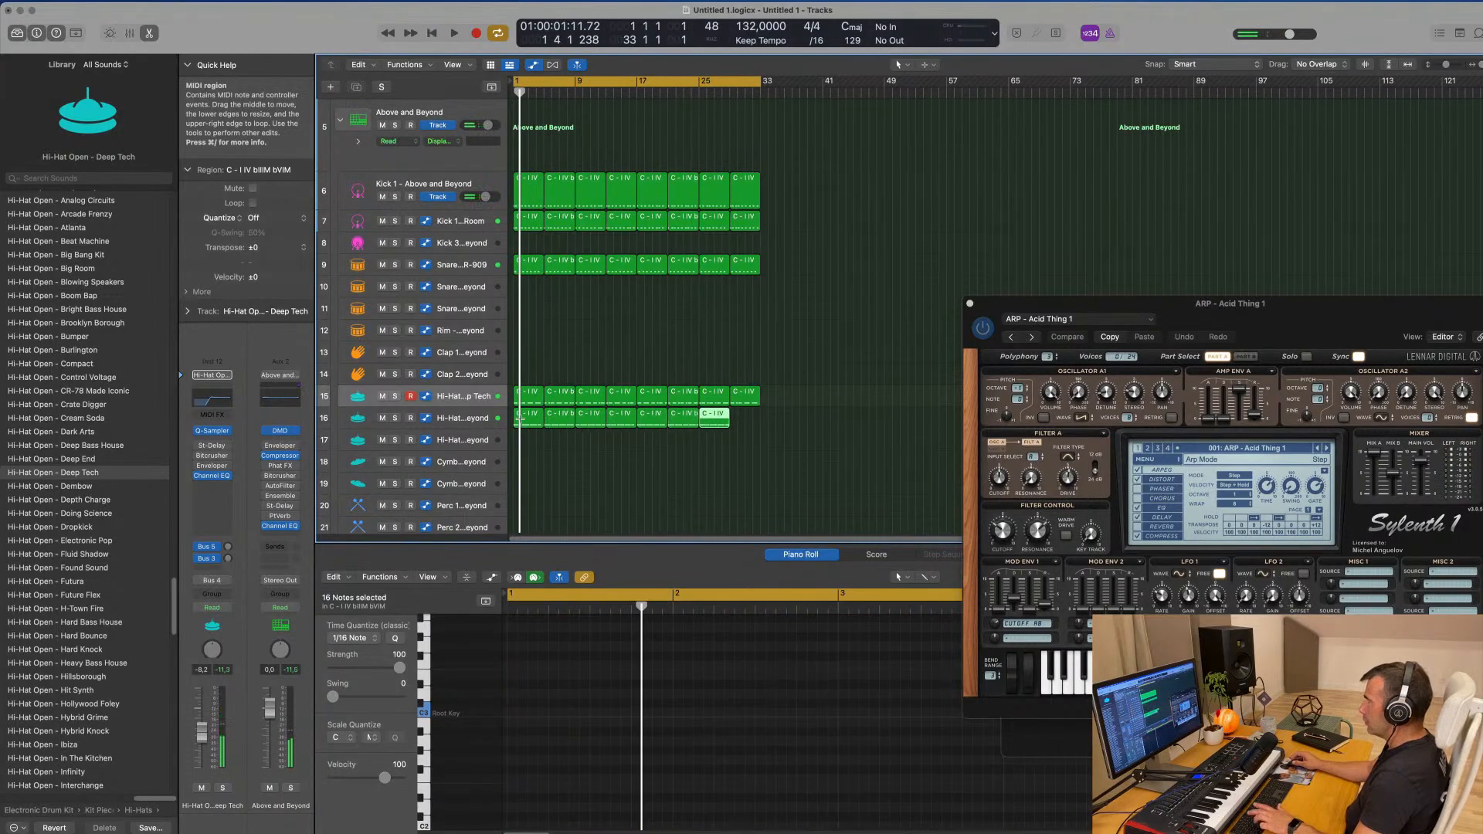
- Select the Hi-Hat 2 - Above and Beyond track and load the Hi-Hat 1 - Big Room patch during playback
click(491, 421)
key(space)
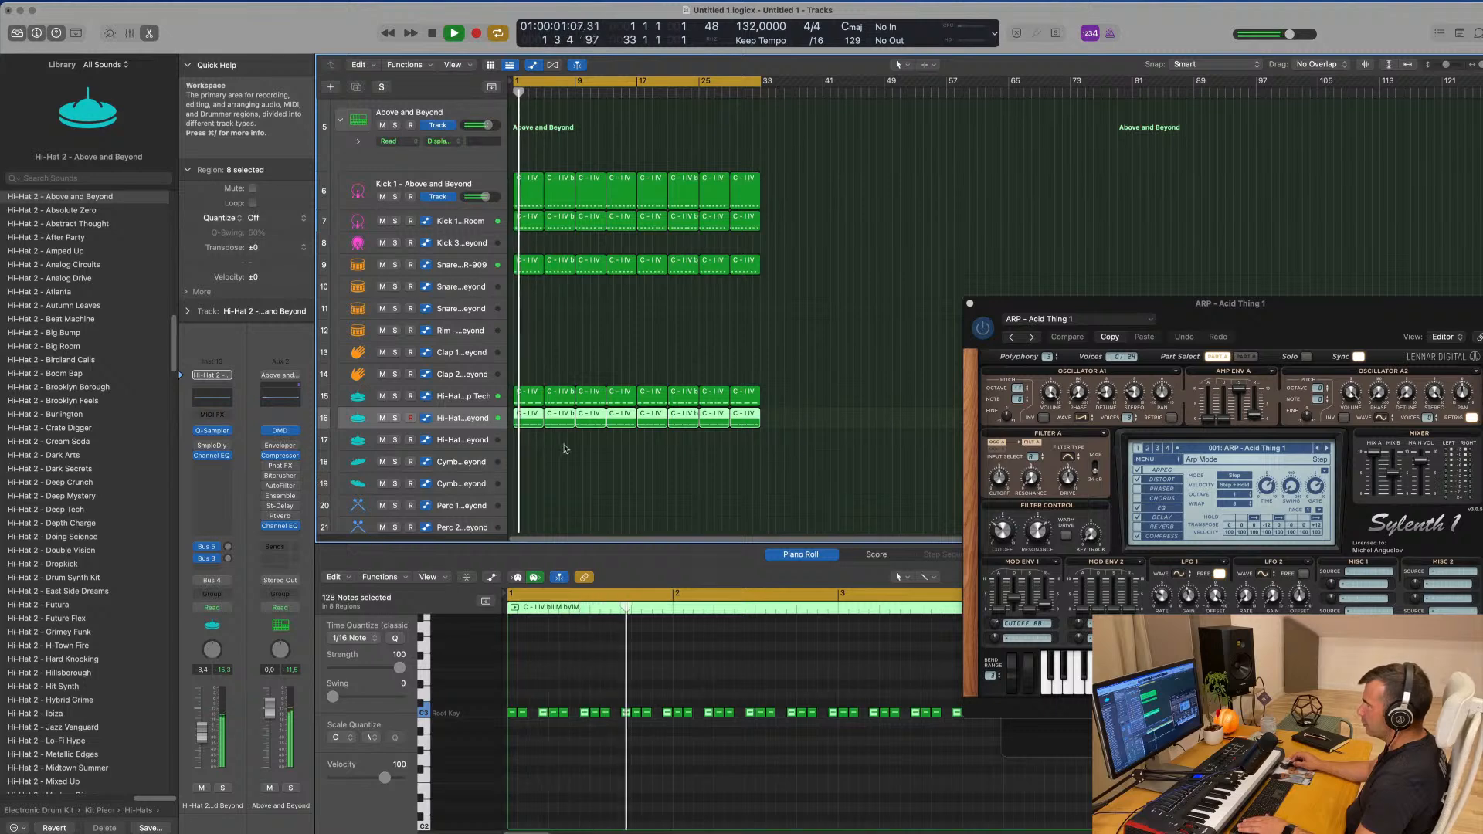
scroll(98, 436, up, 5)
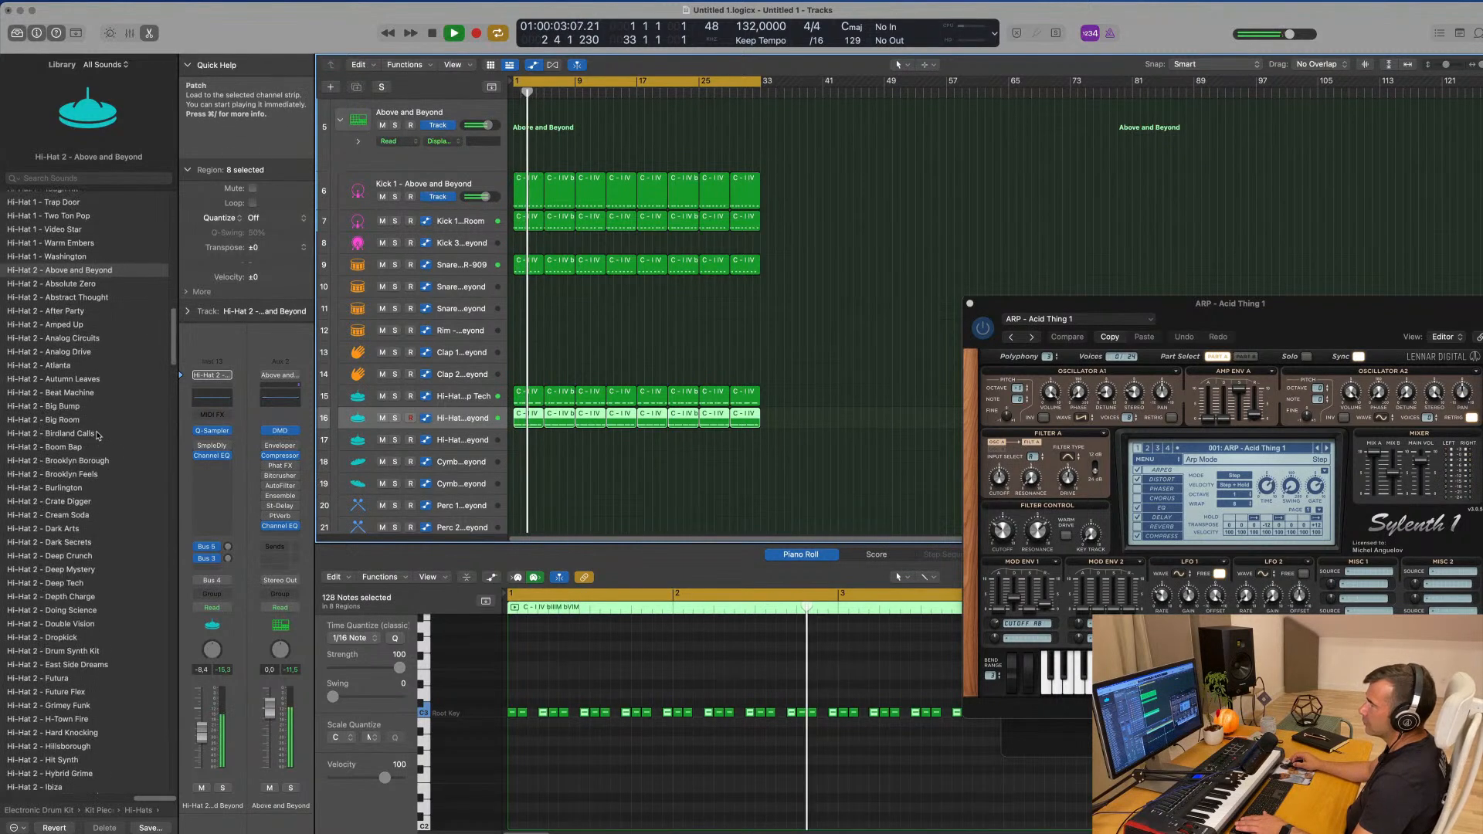
scroll(98, 436, up, 4)
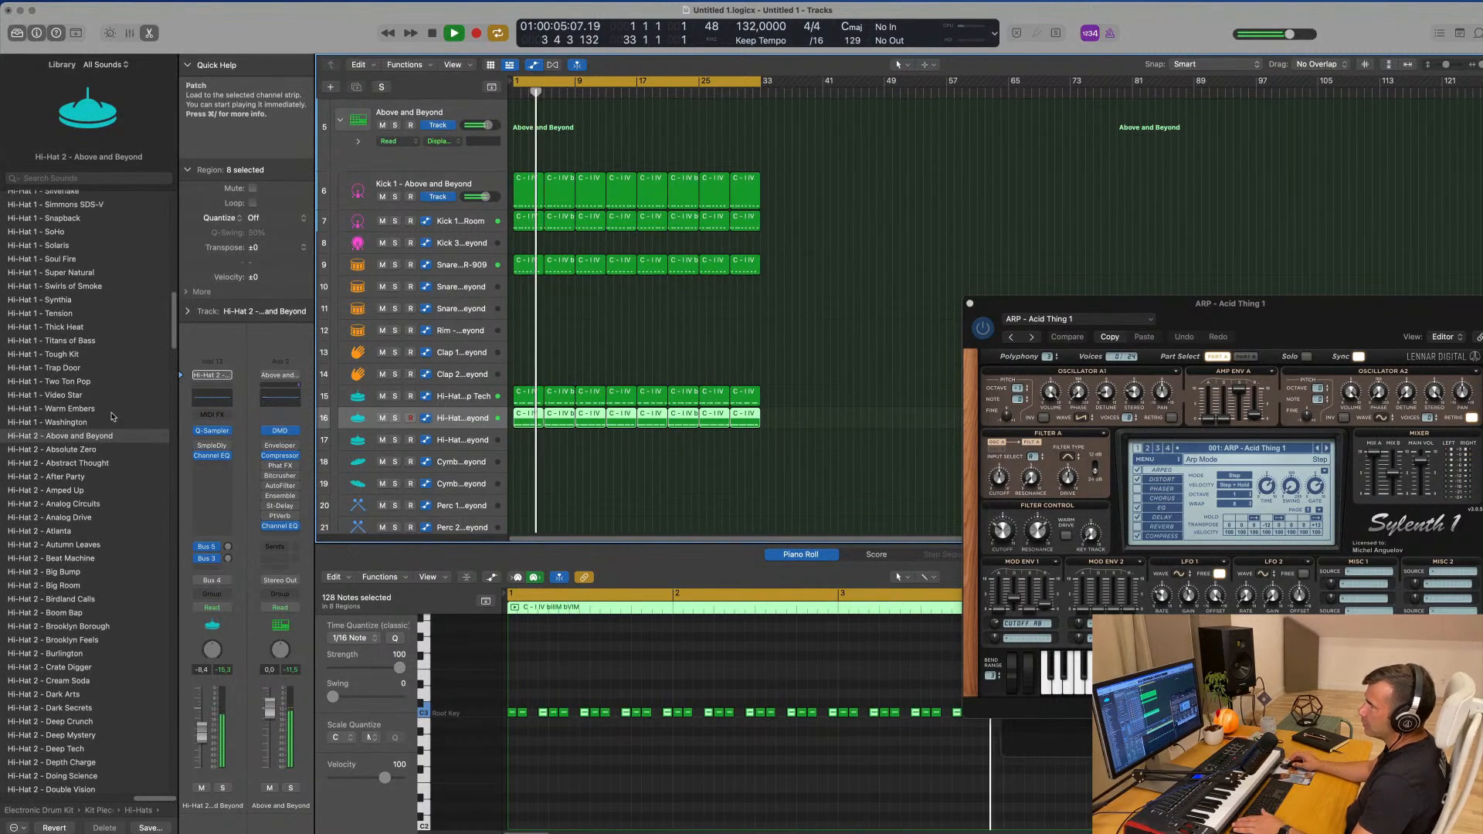
scroll(111, 417, up, 20)
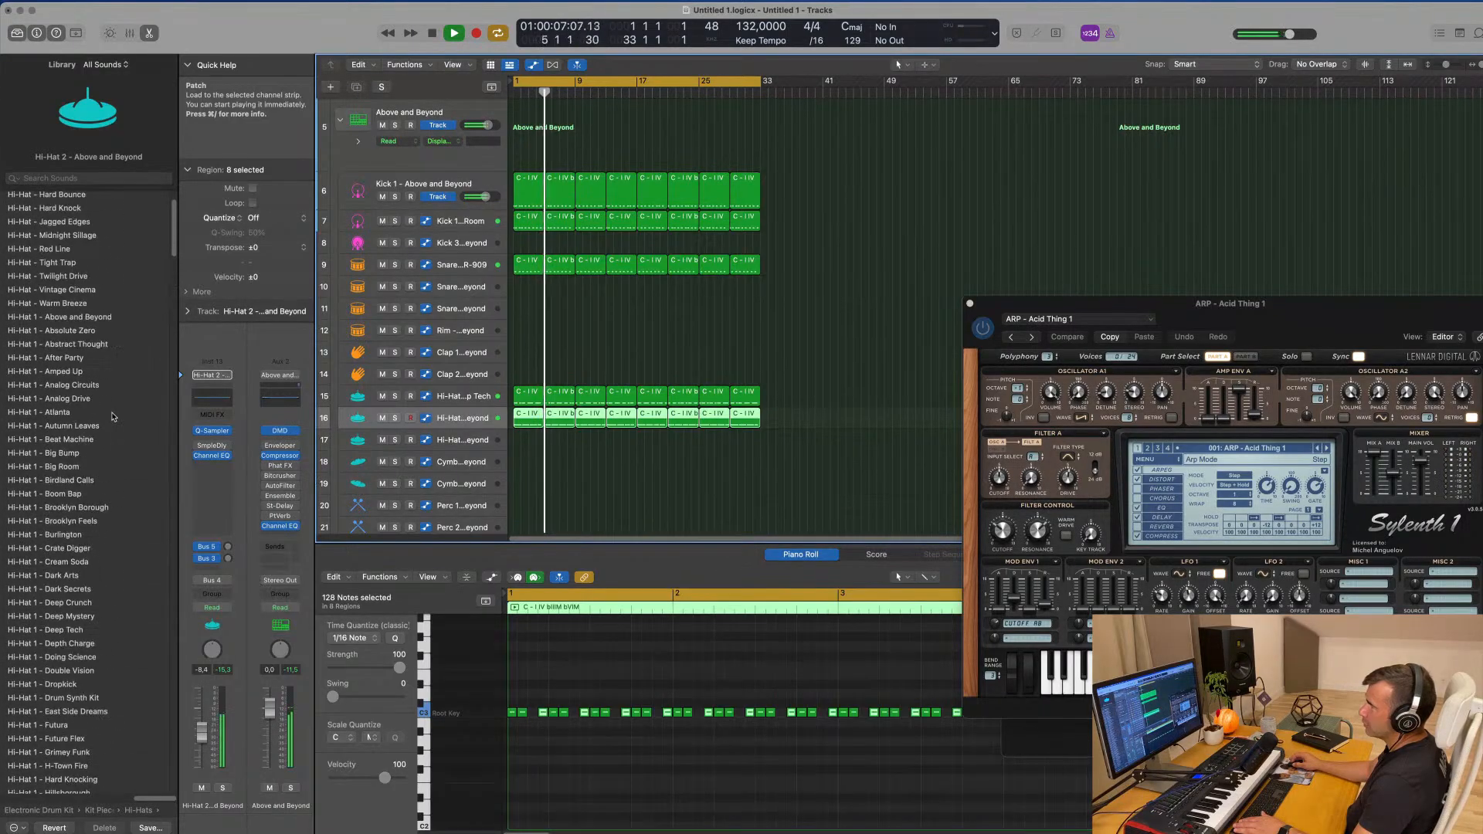
click(60, 467)
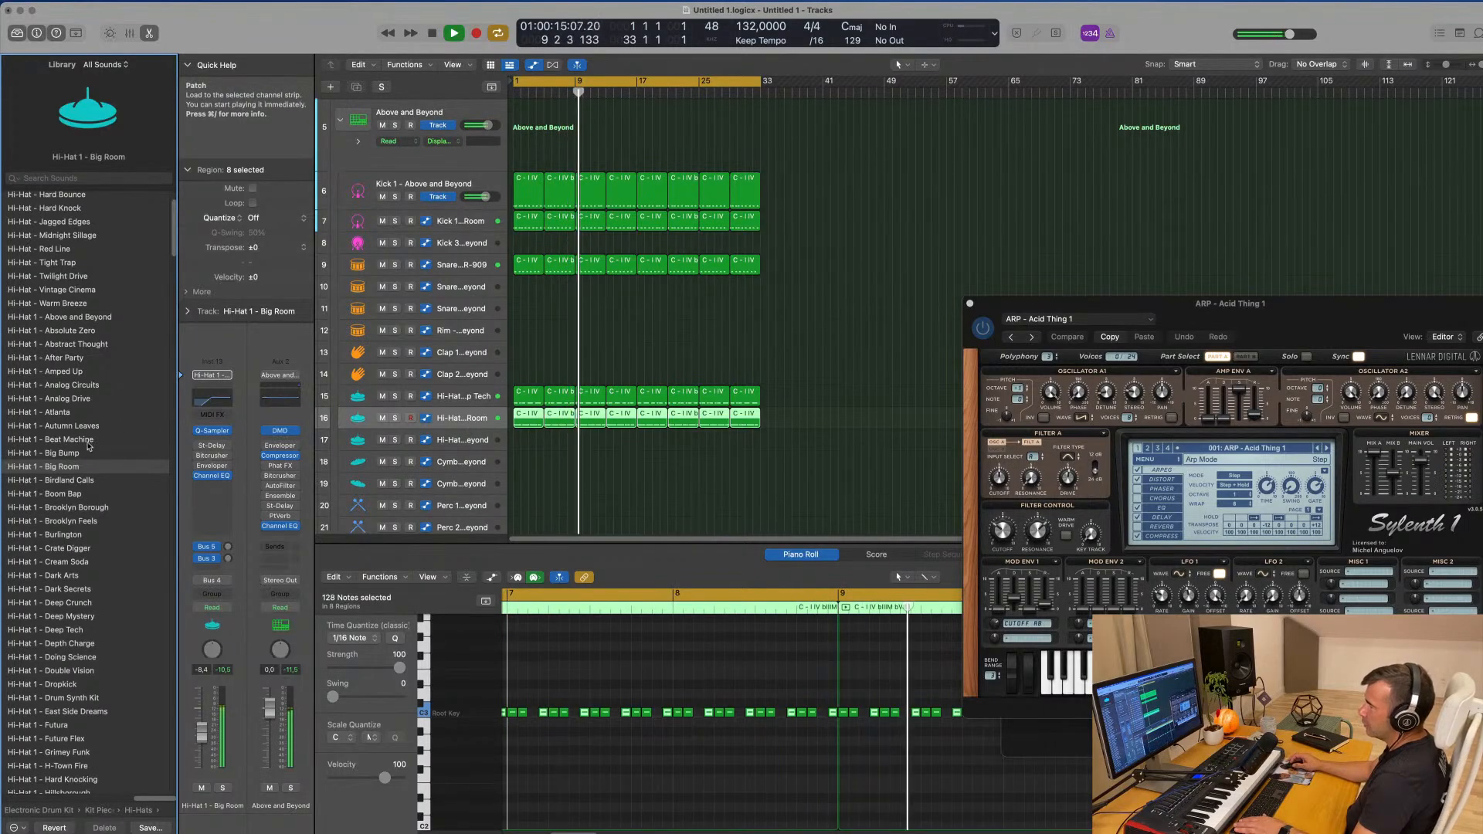
- Compare the Hi-Hat 1 - Above and Beyond patch on the second hi-hat track and return to Hi-Hat 1 - Big Room
click(85, 317)
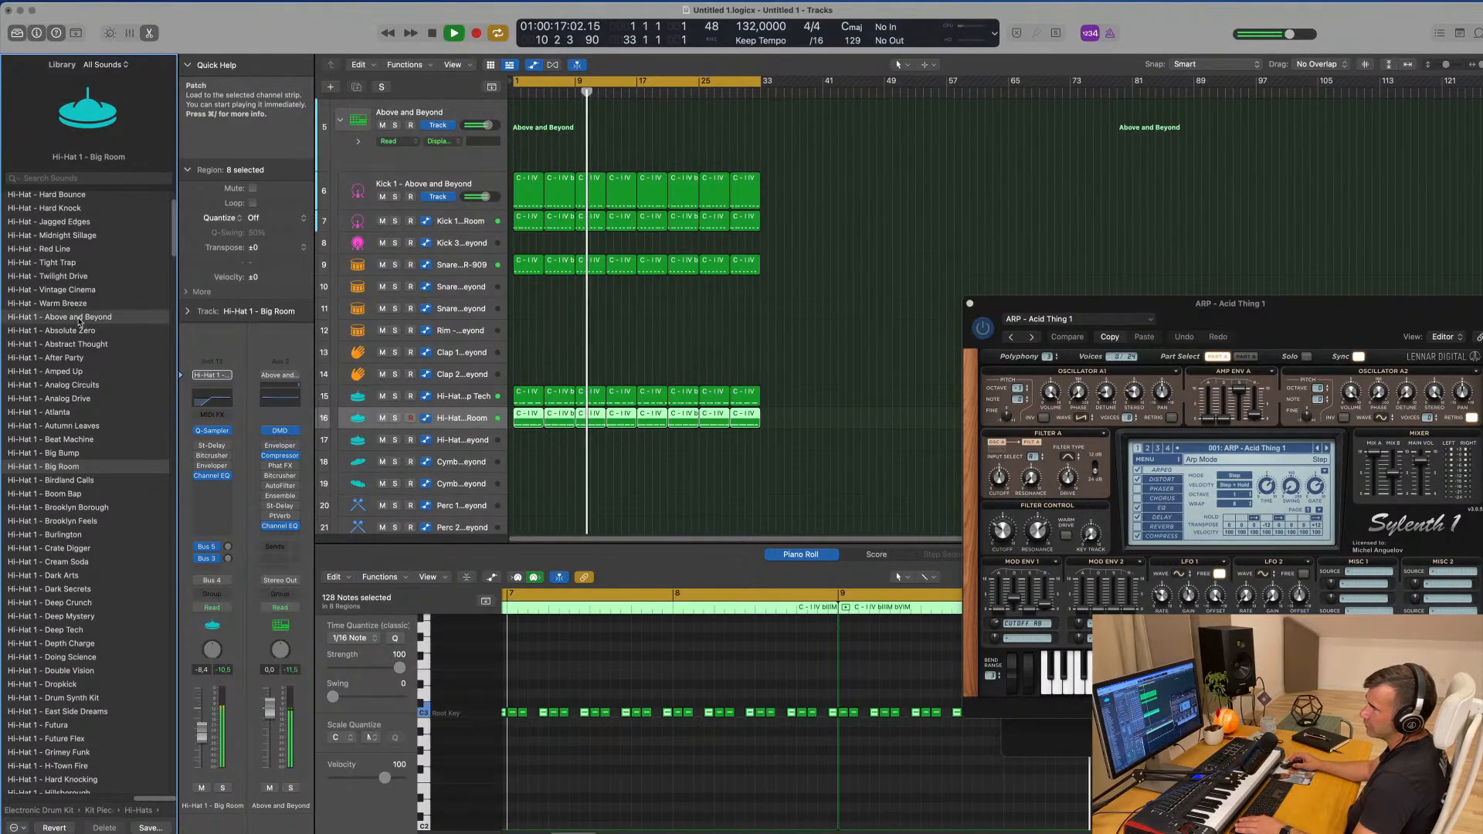
scroll(93, 340, up, 3)
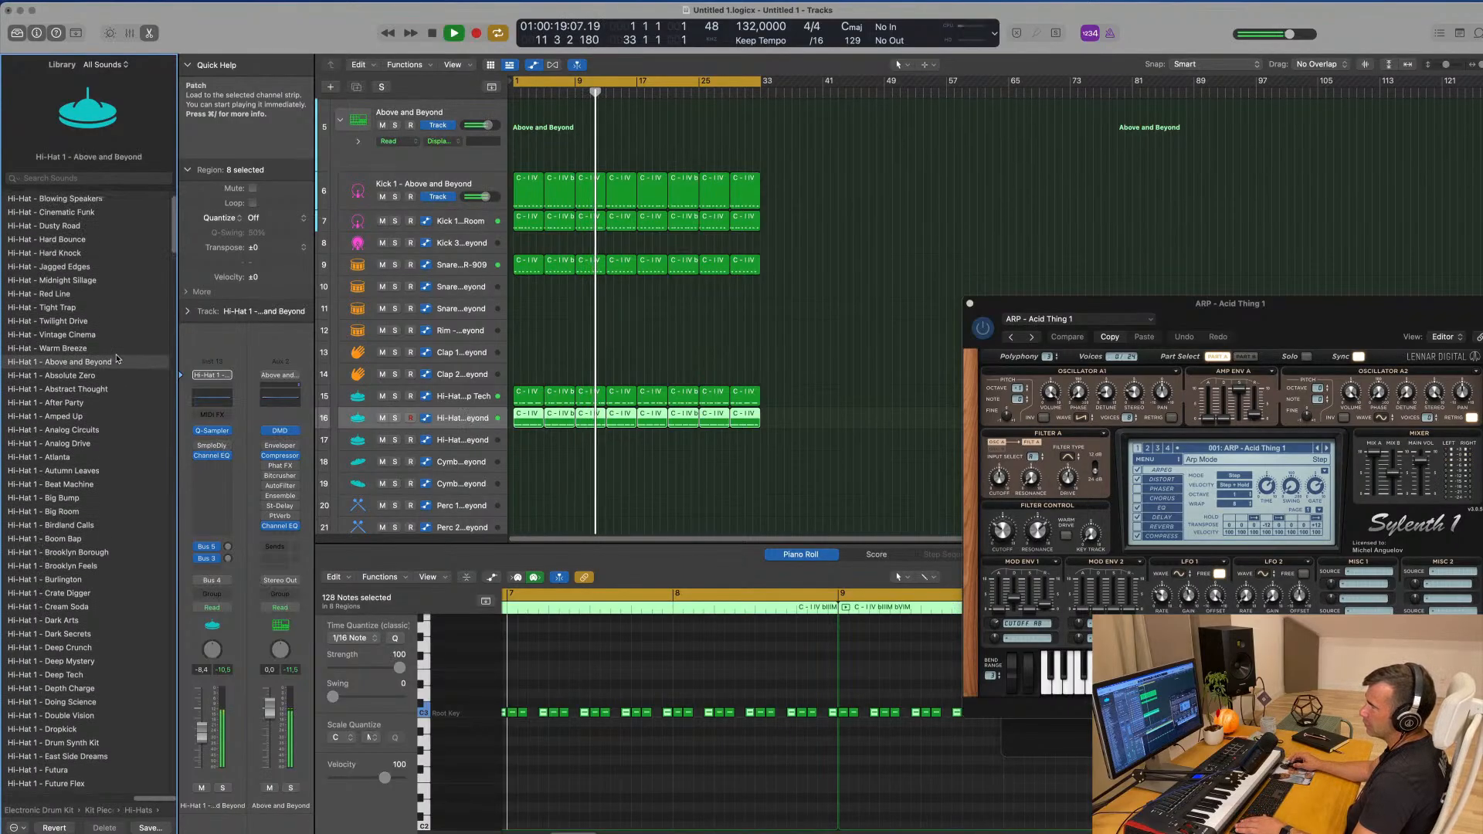
scroll(104, 556, down, 10)
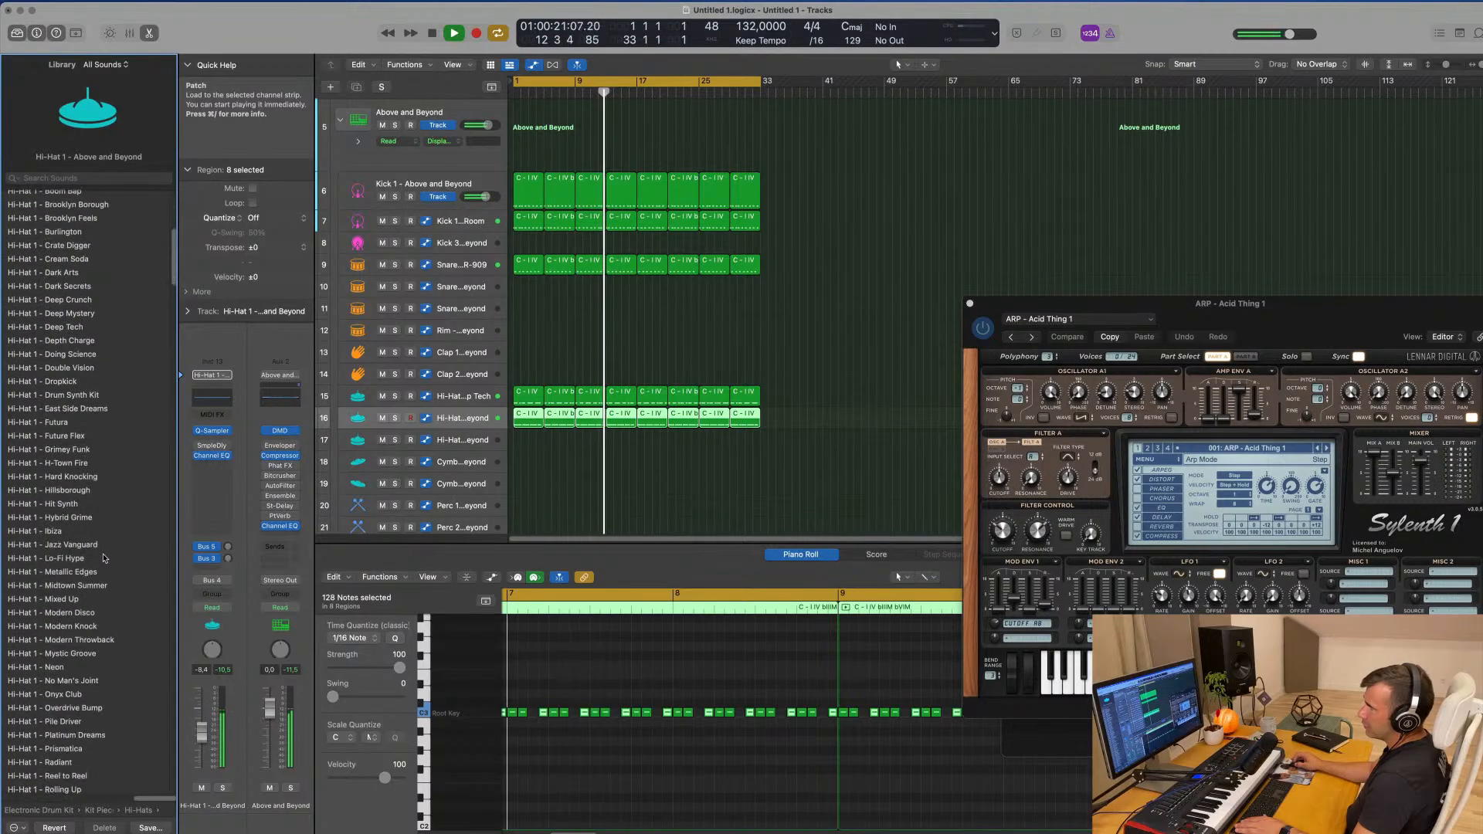
scroll(104, 463, up, 3)
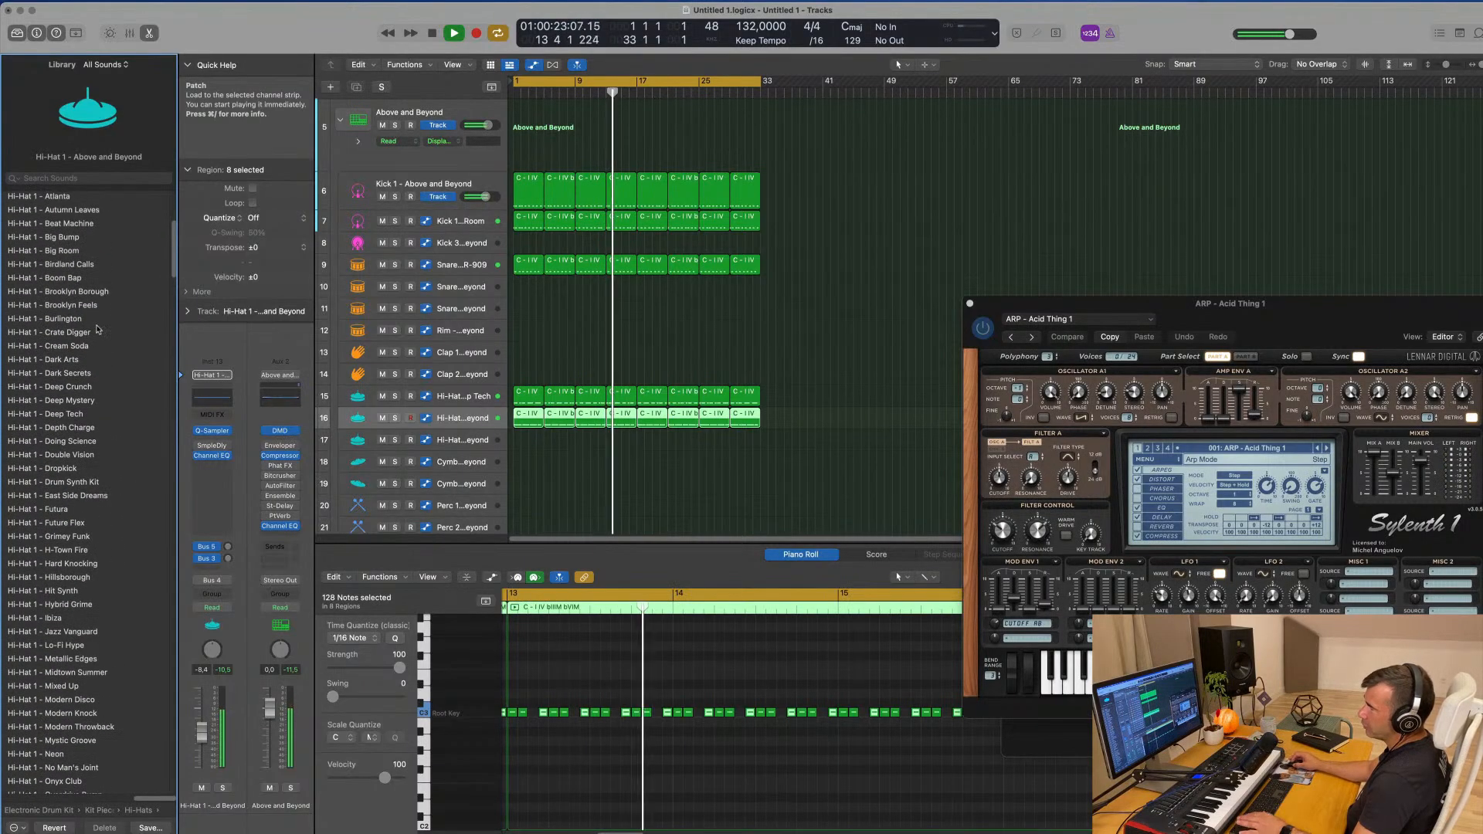
click(78, 250)
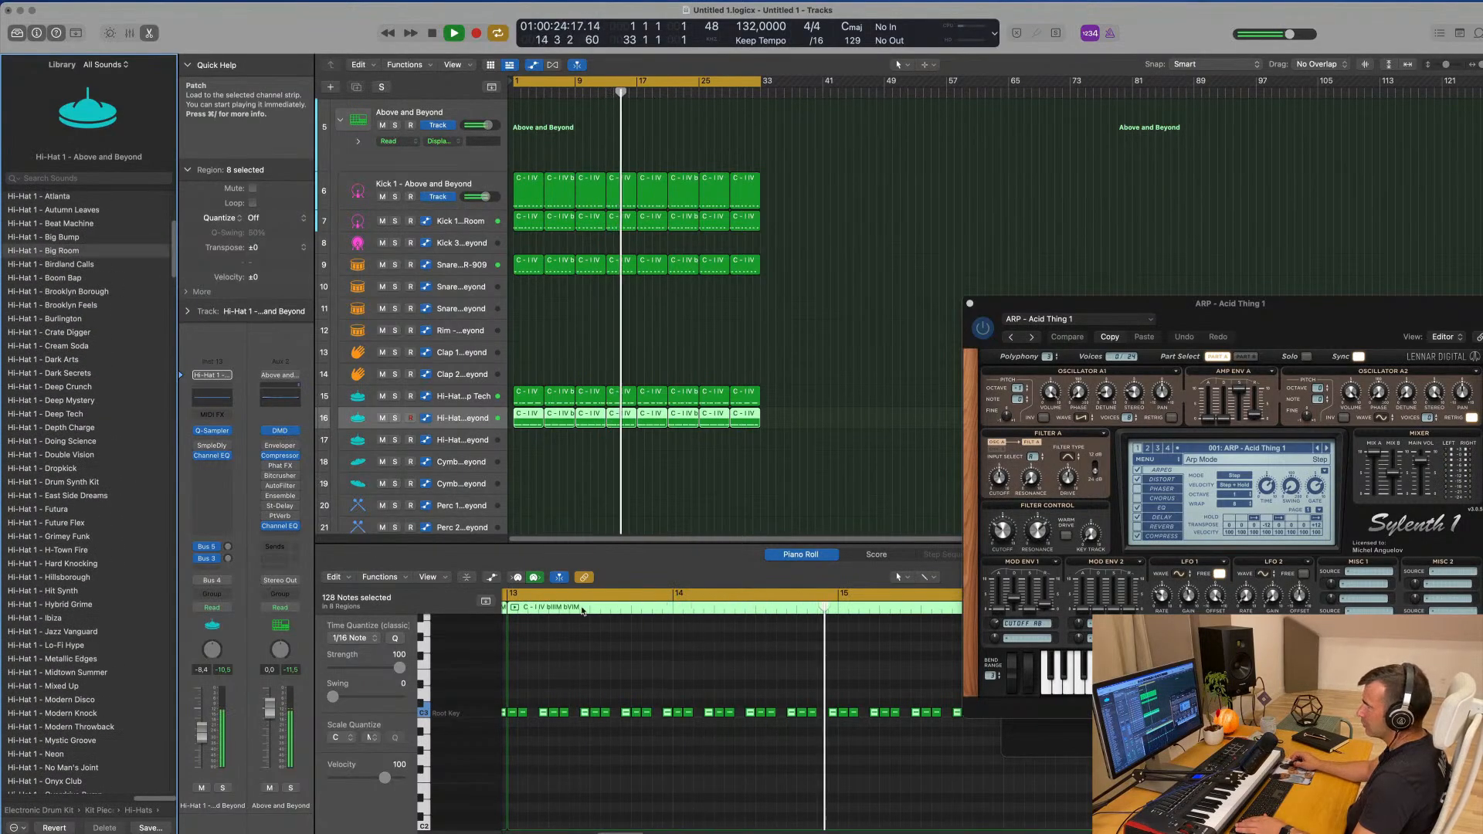
- Play from bar 1 and lower the Hi-Hat 1 - Big Room track's volume to about -15.6 dB
click(542, 720)
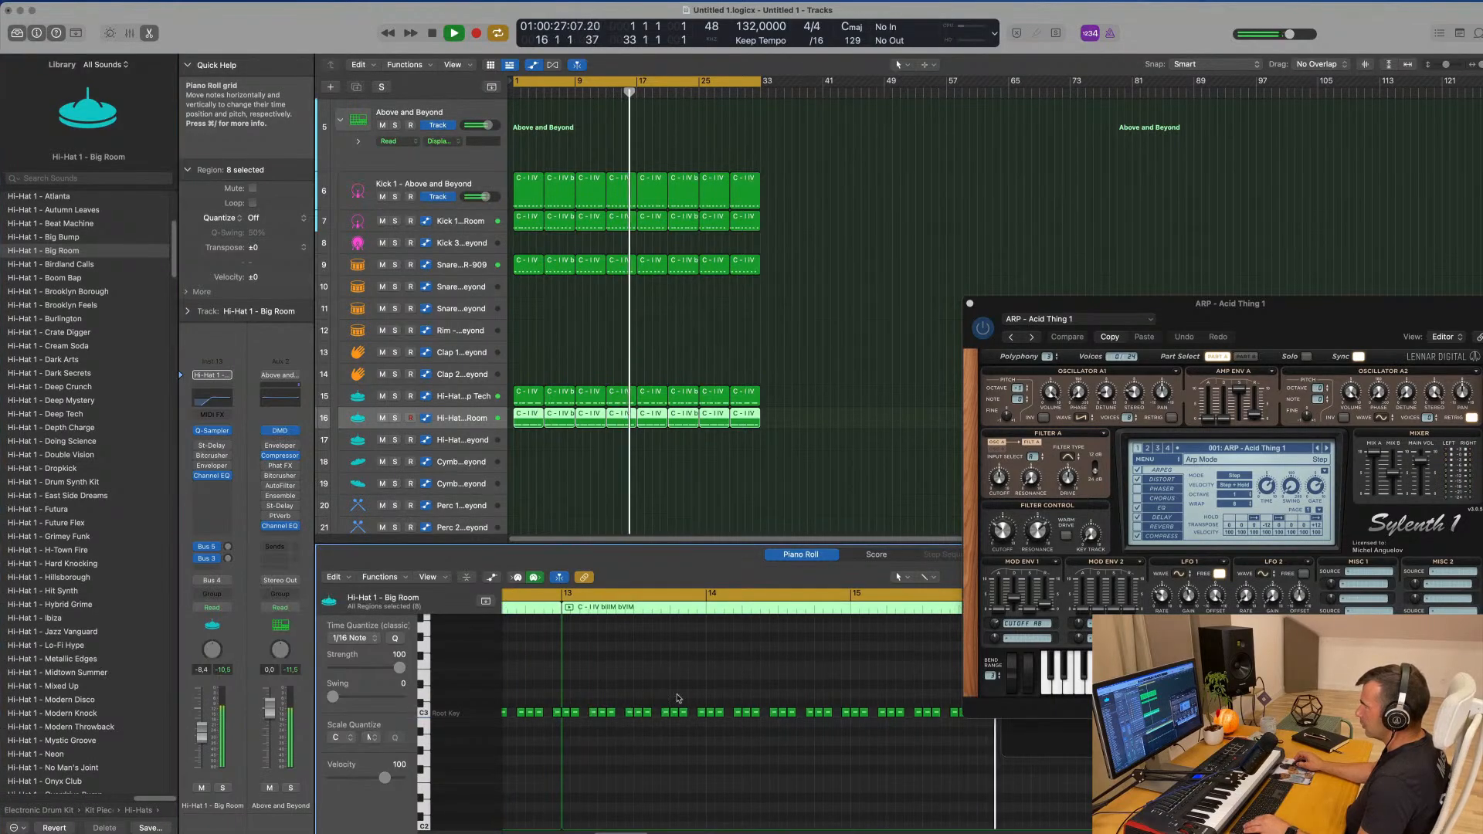
key(space)
key(space)
key(space)
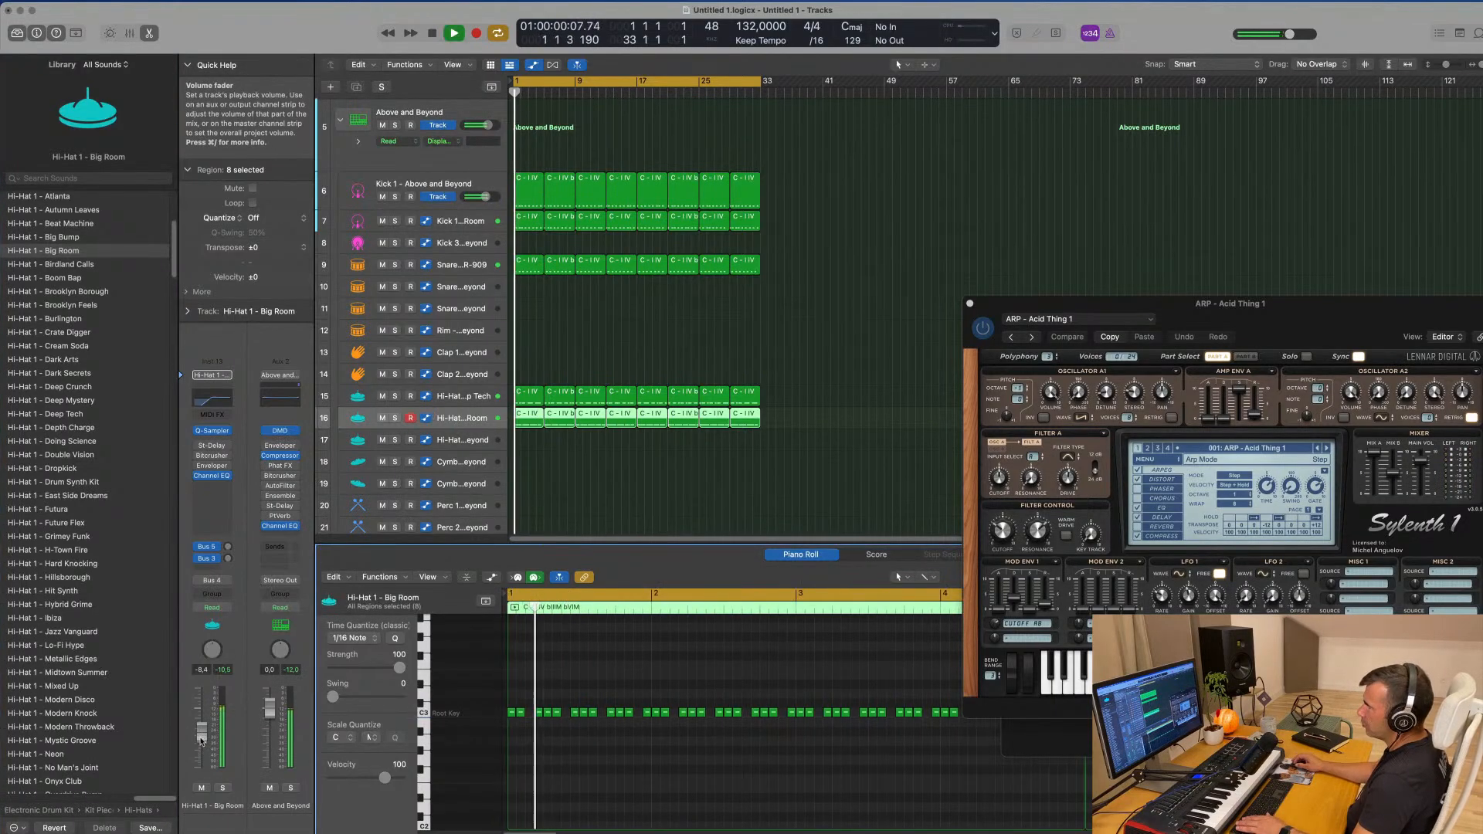
mouse_move(201, 733)
mouse_down()
mouse_move(201, 761)
mouse_move(201, 748)
mouse_up()
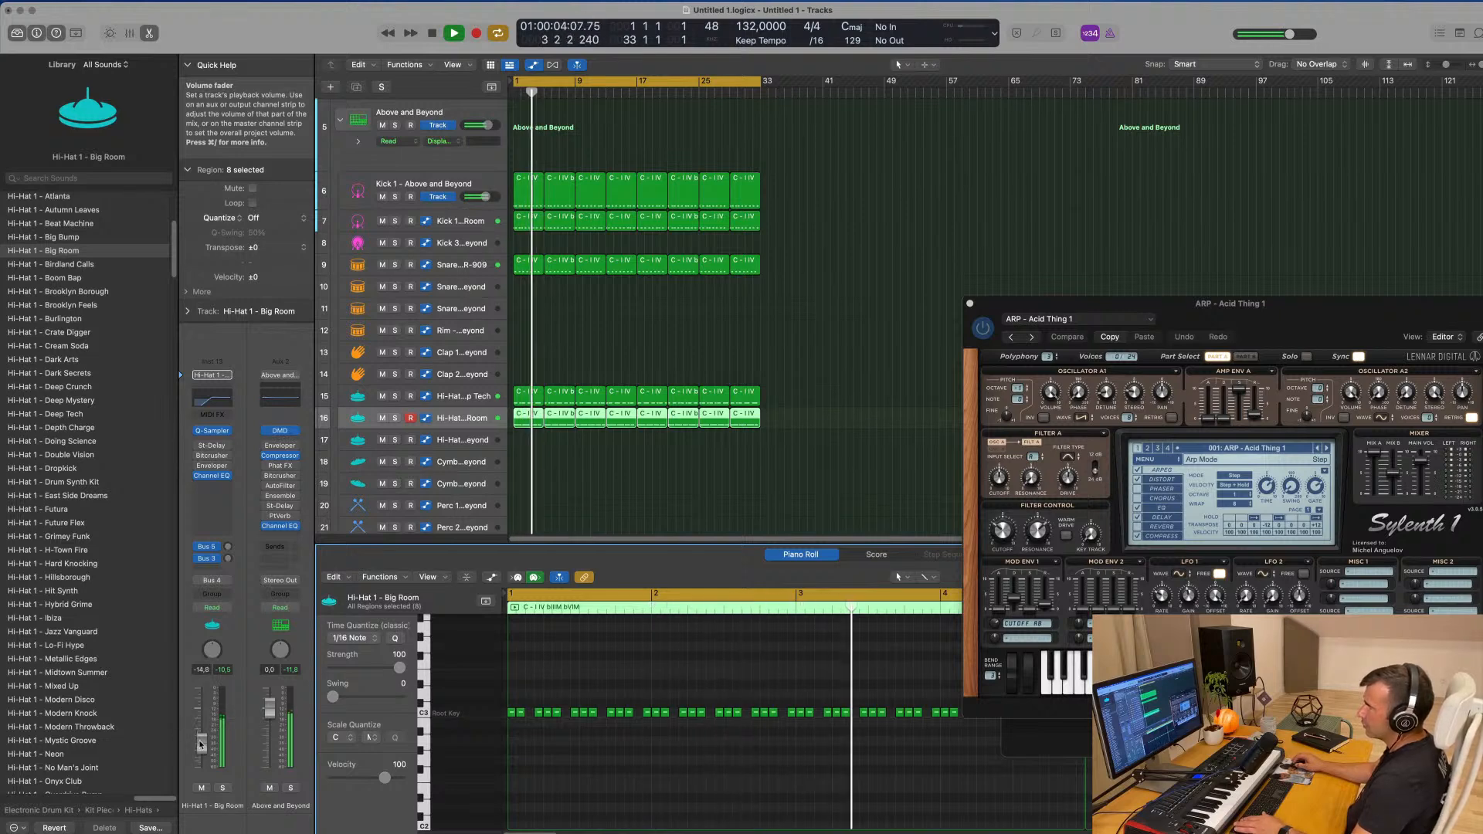
- Set the Hi-Hat 1 - Big Room Channel EQ low cut to 2120 Hz and 4820 Hz shelf to +4.9 dB, and lower the track to about -23 dB
click(229, 410)
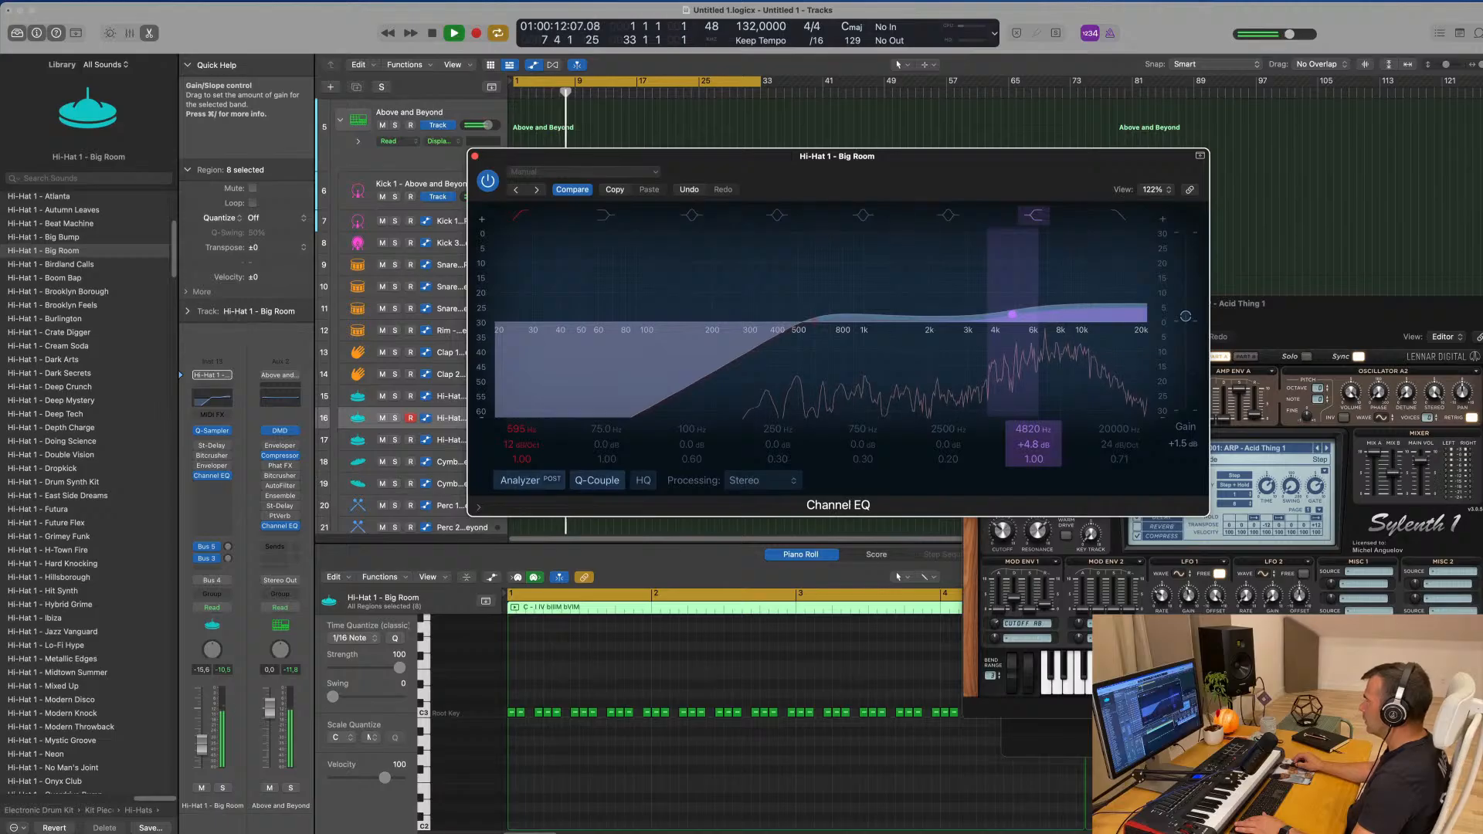
drag(1034, 445, 1033, 444)
drag(807, 340, 928, 330)
key(space)
key(space)
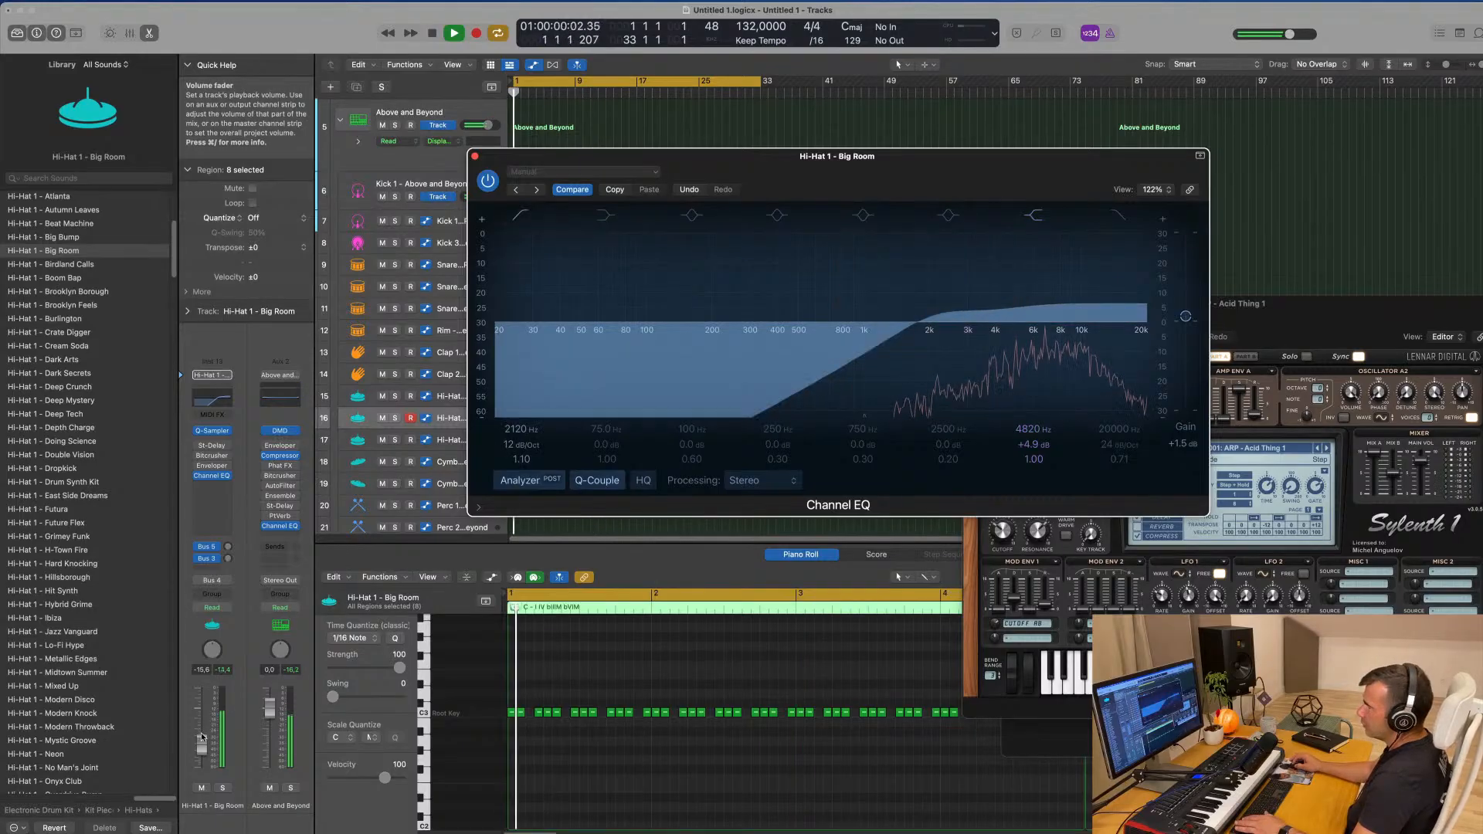
drag(203, 749, 203, 753)
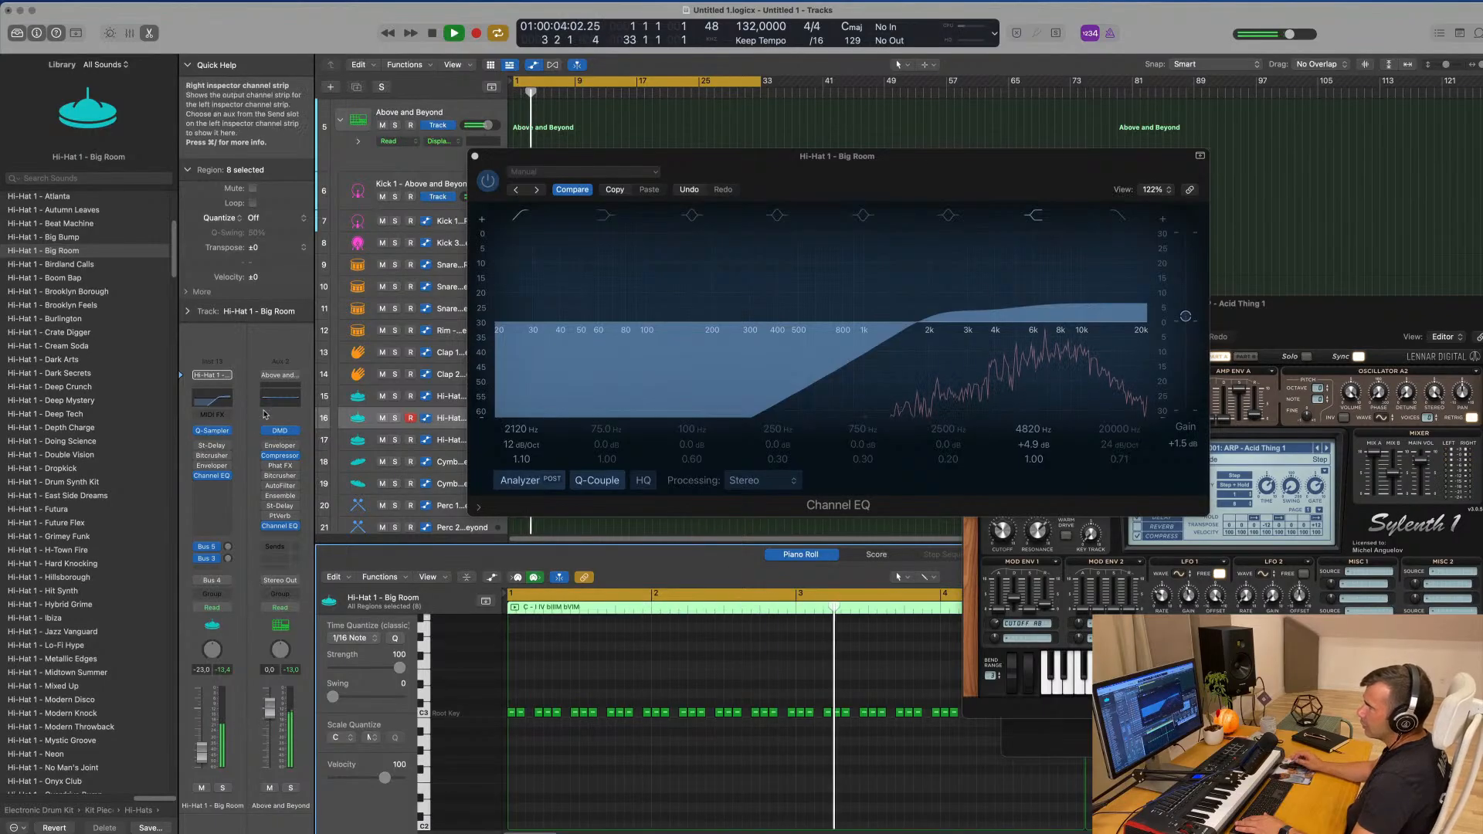
- Set the hi-hat's Stereo Delay to 100% output mix on both sides, with 5 ms left and 11 ms right delay times
click(214, 446)
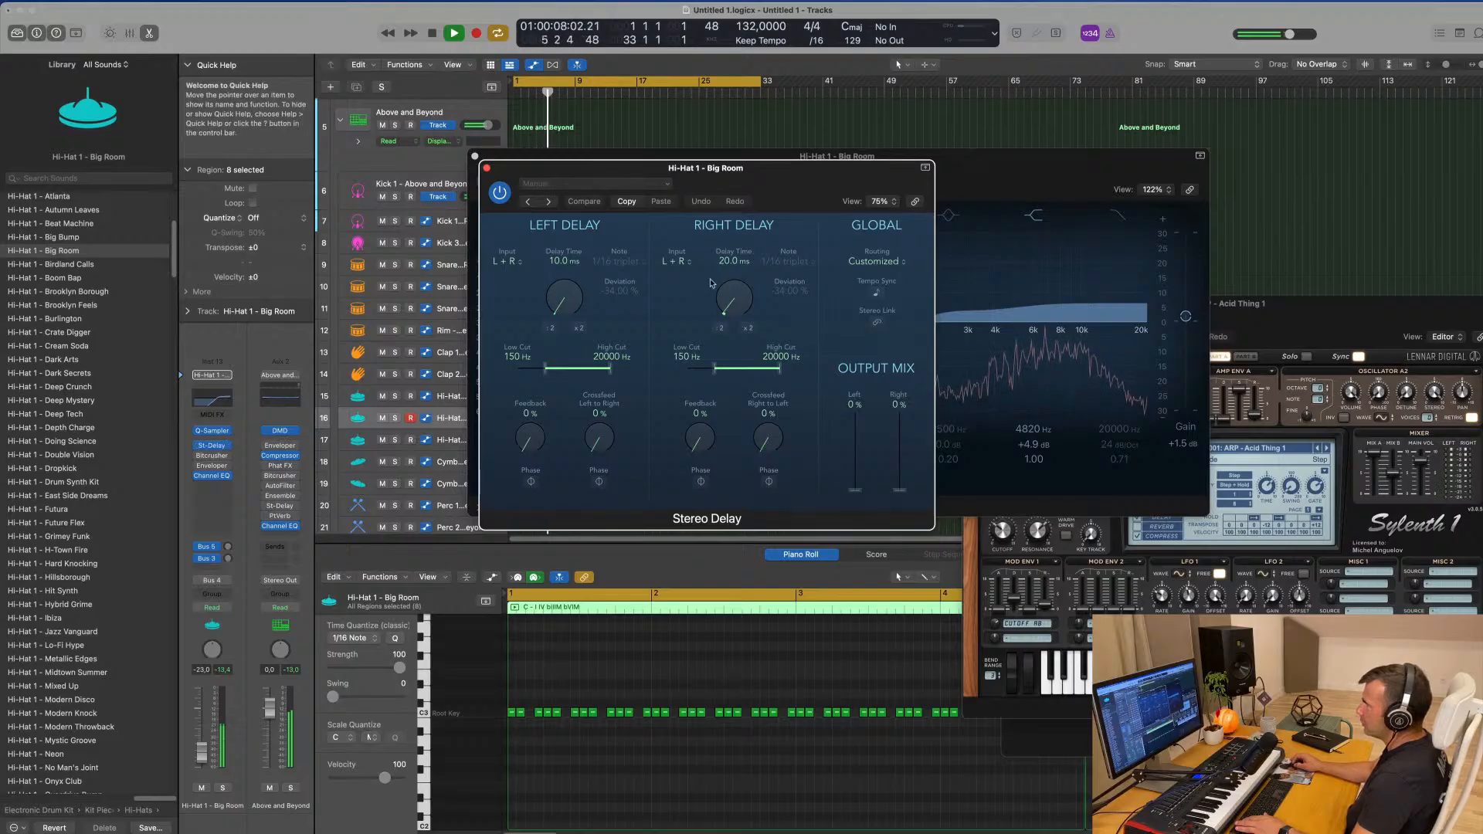
drag(855, 404, 859, 384)
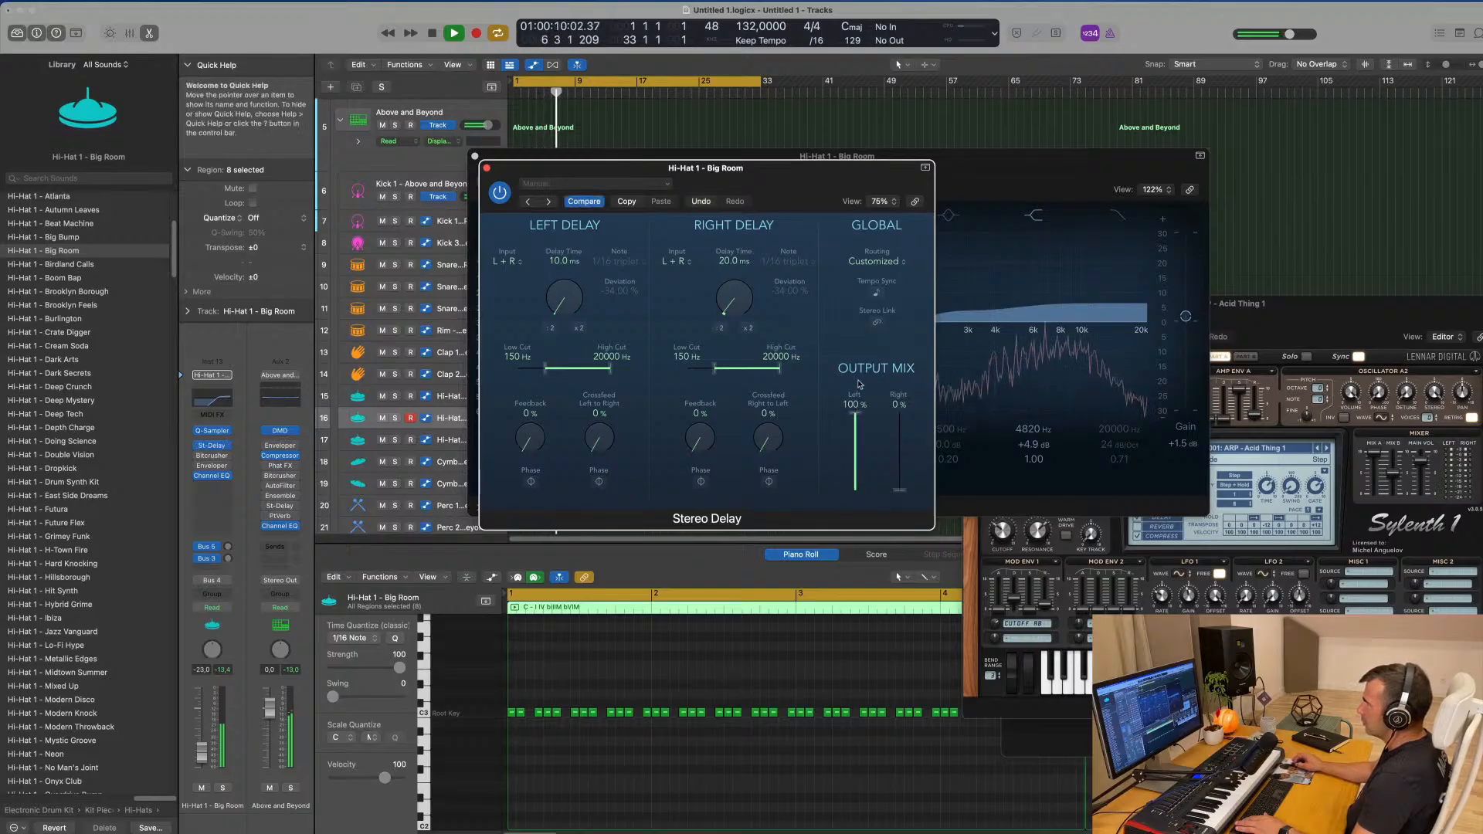
drag(903, 488, 918, 283)
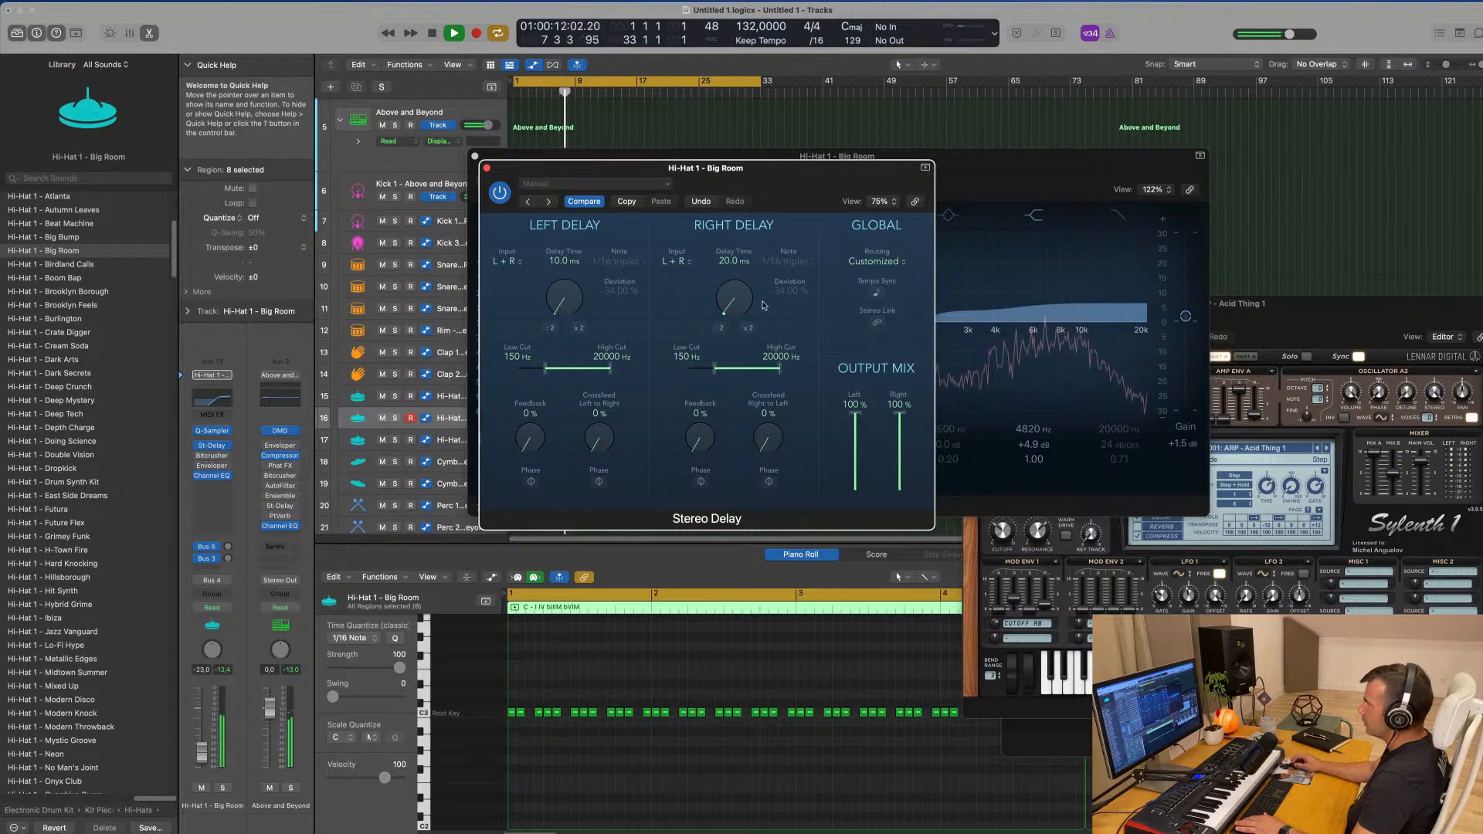
drag(759, 177, 809, 187)
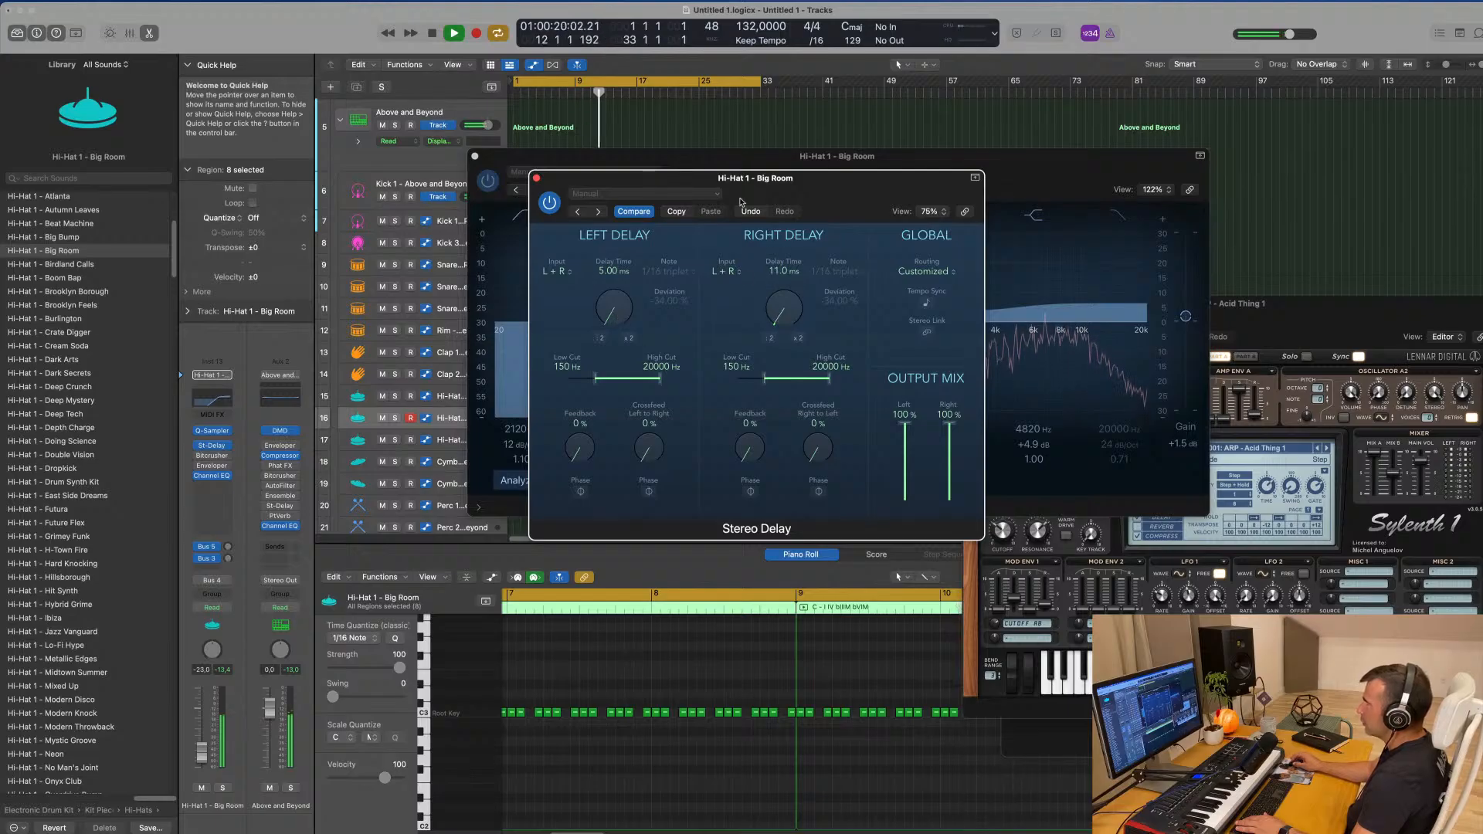
drag(740, 202, 708, 203)
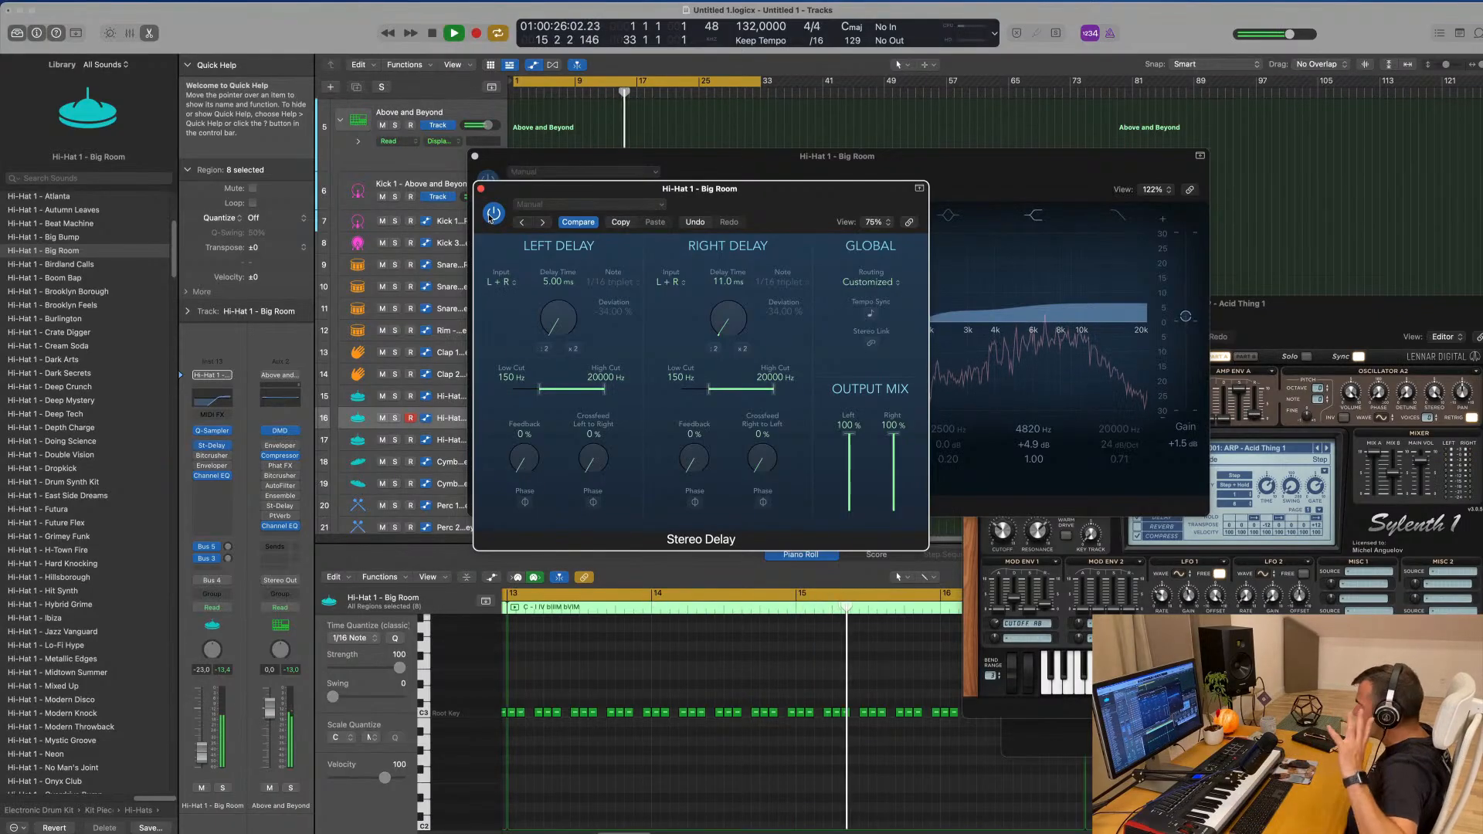
click(481, 188)
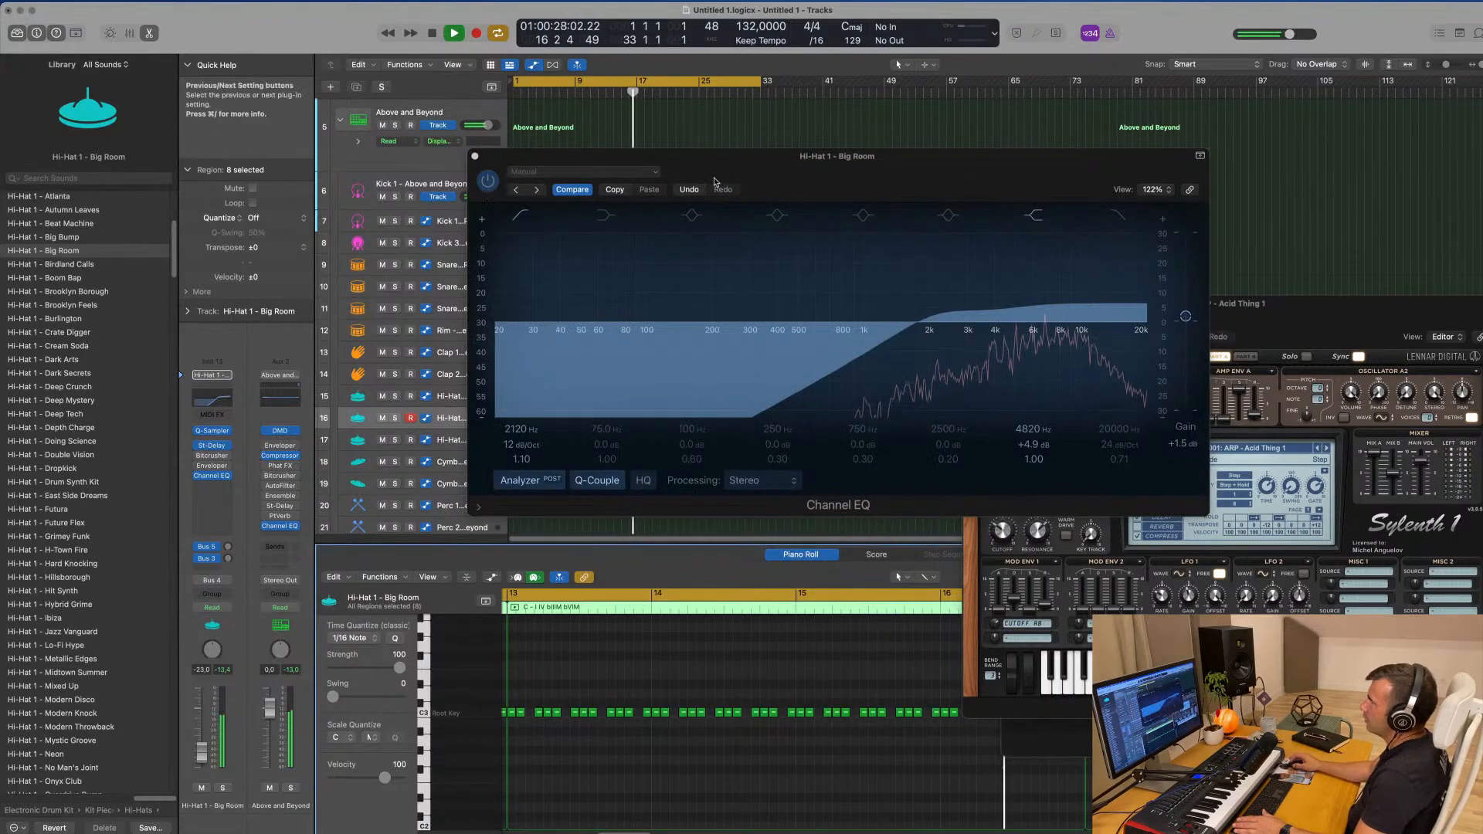
click(475, 156)
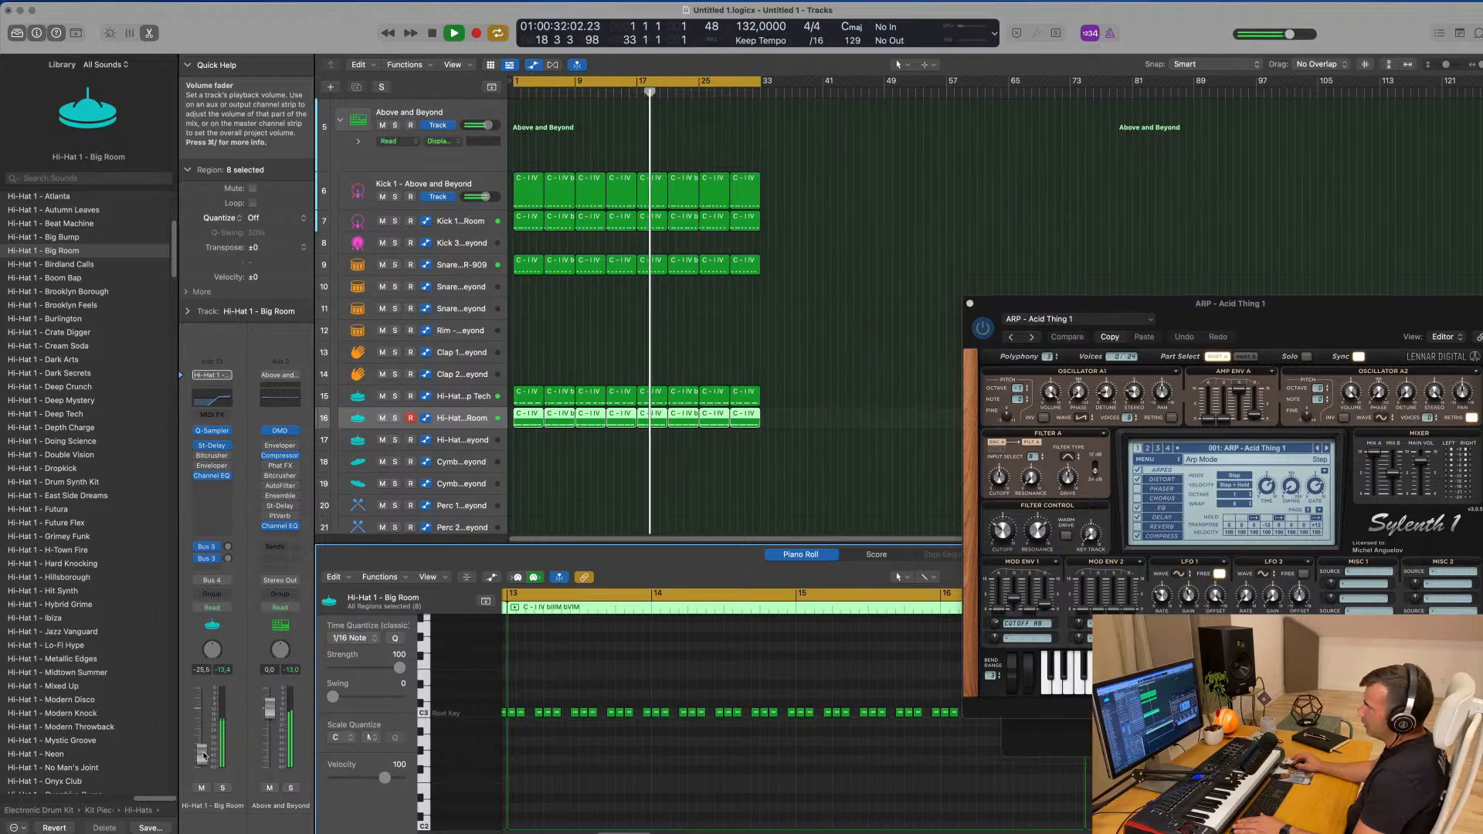
- Copy the first snare region to bar 1 of the Perc 1 - Above and Beyond track
ctrl+alt+click(647, 377)
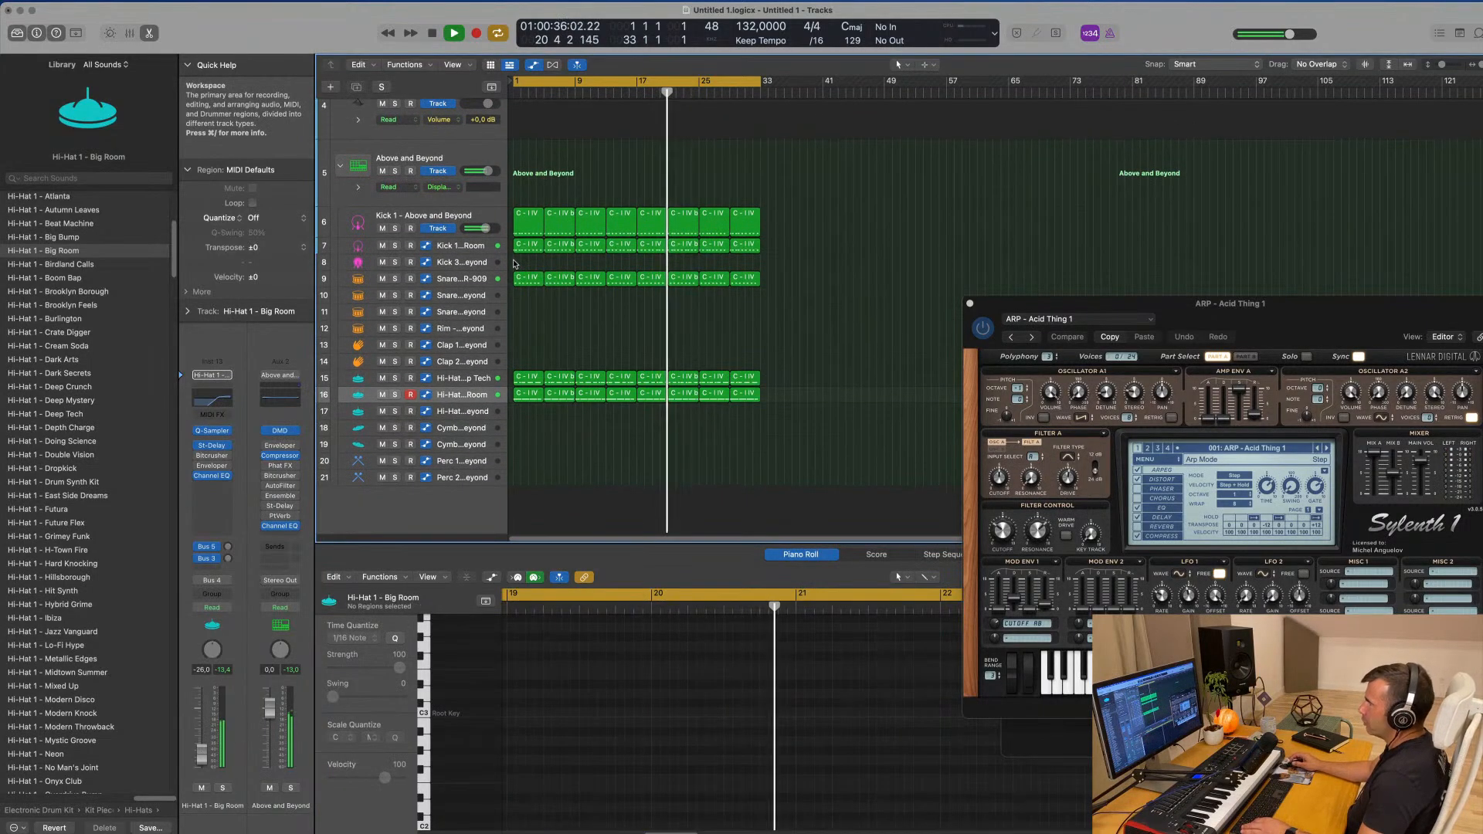
click(527, 280)
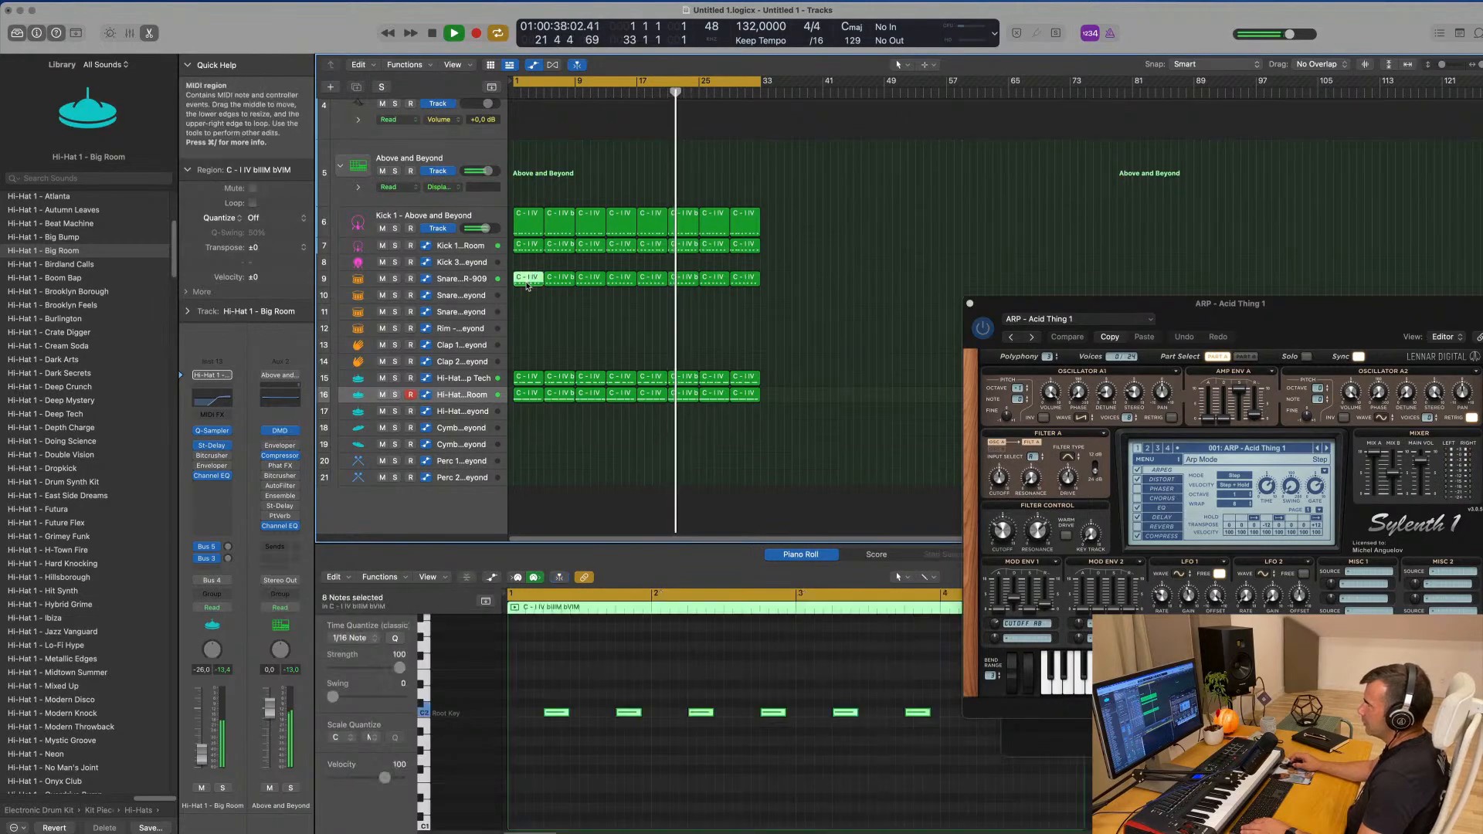
drag(530, 285, 528, 463)
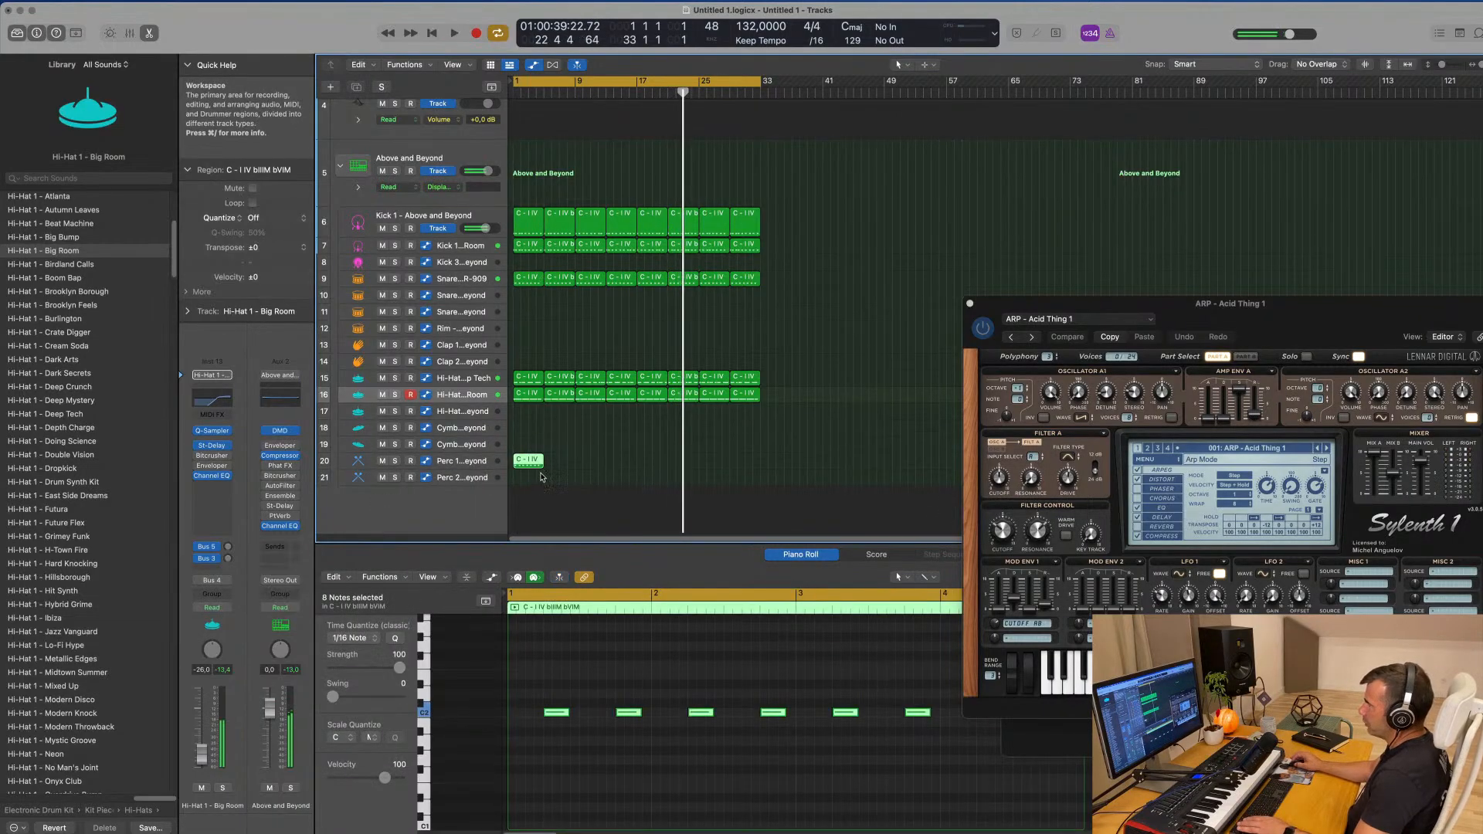
- Transpose all notes in the Perc 1 region down one octave and play it from bar 1
key(Return)
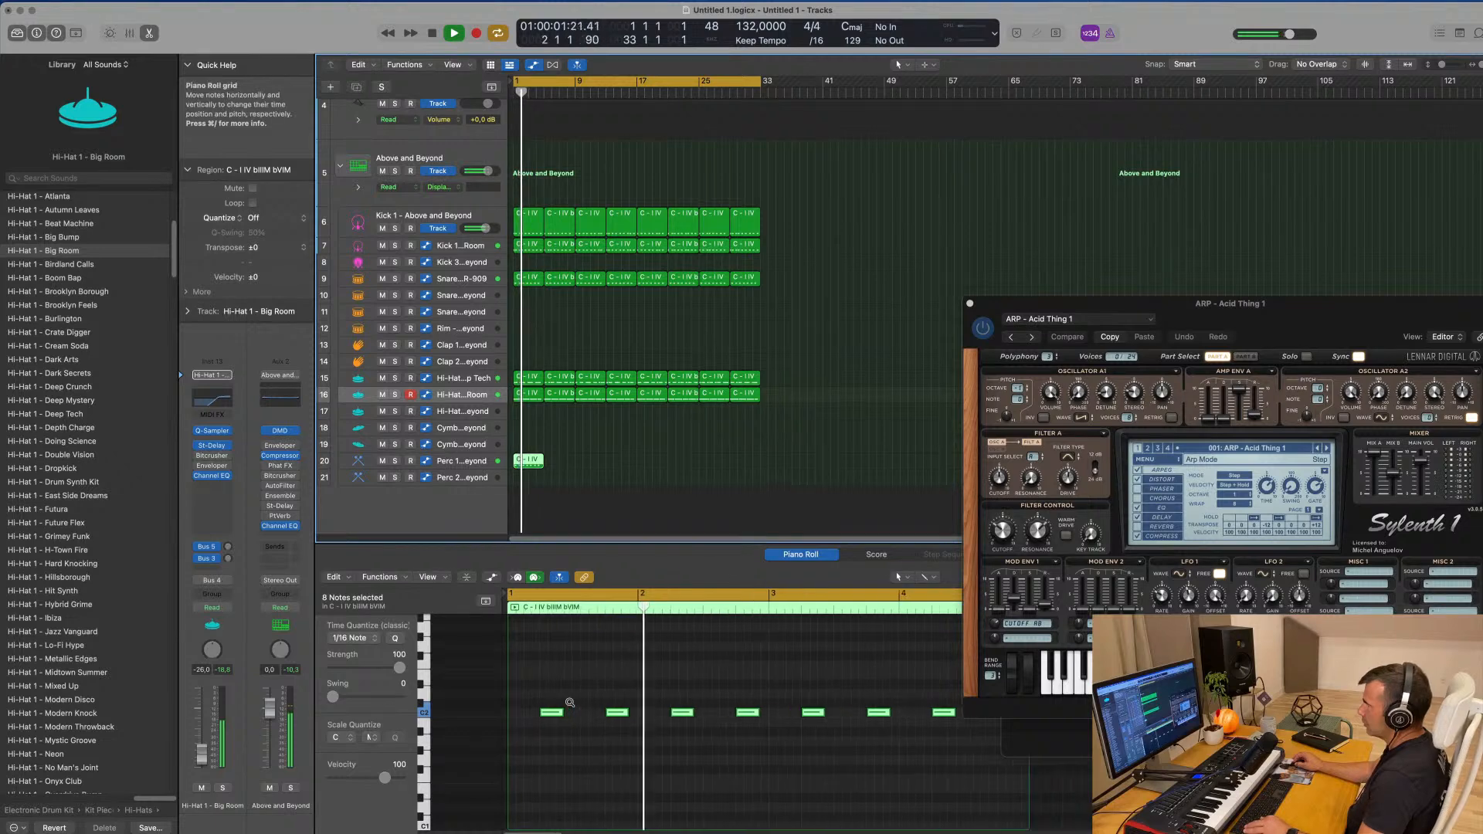
key(space)
drag(540, 695, 989, 760)
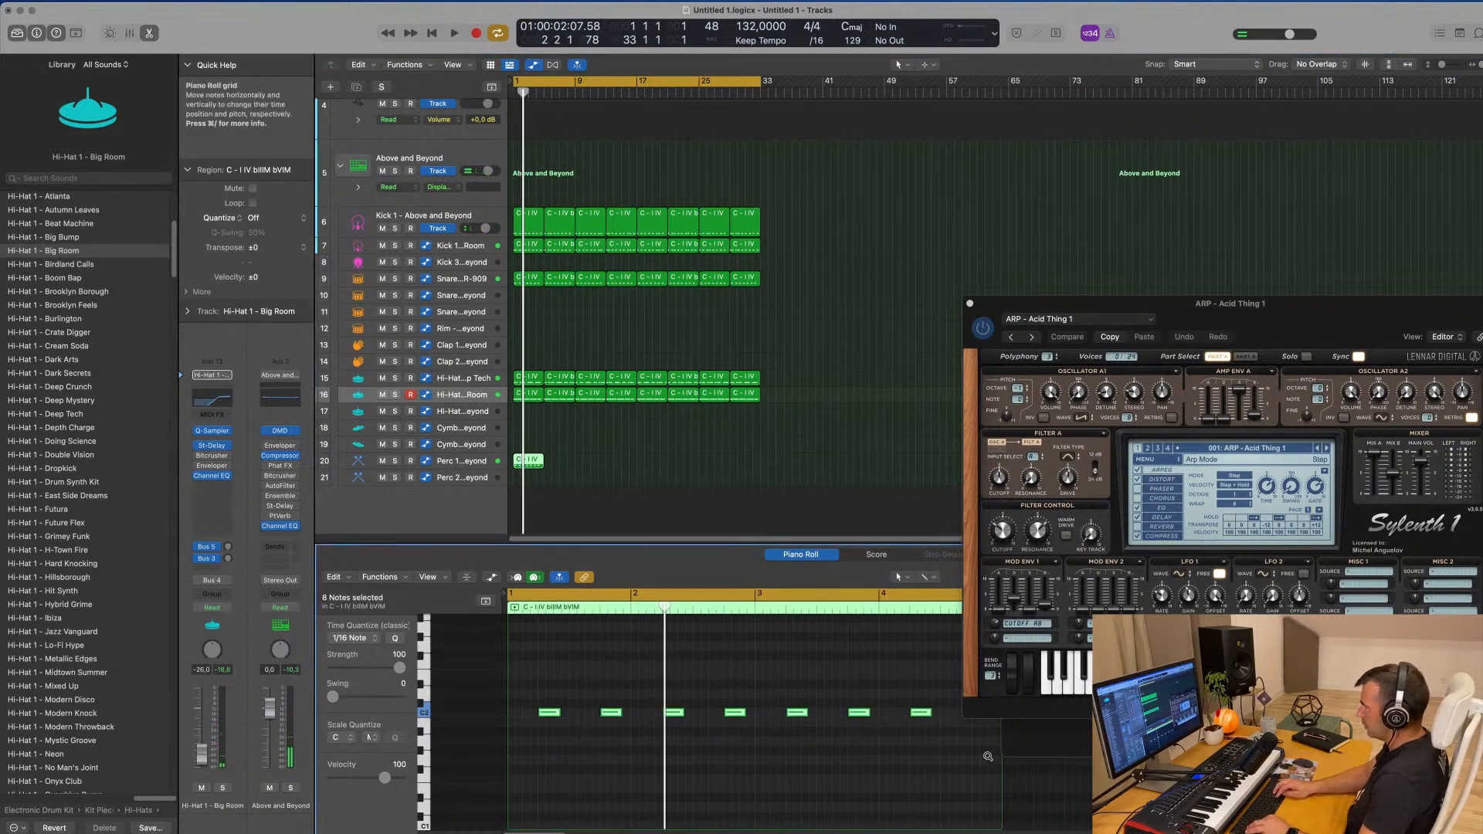
key(alt+shift+Down)
key(Return)
key(space)
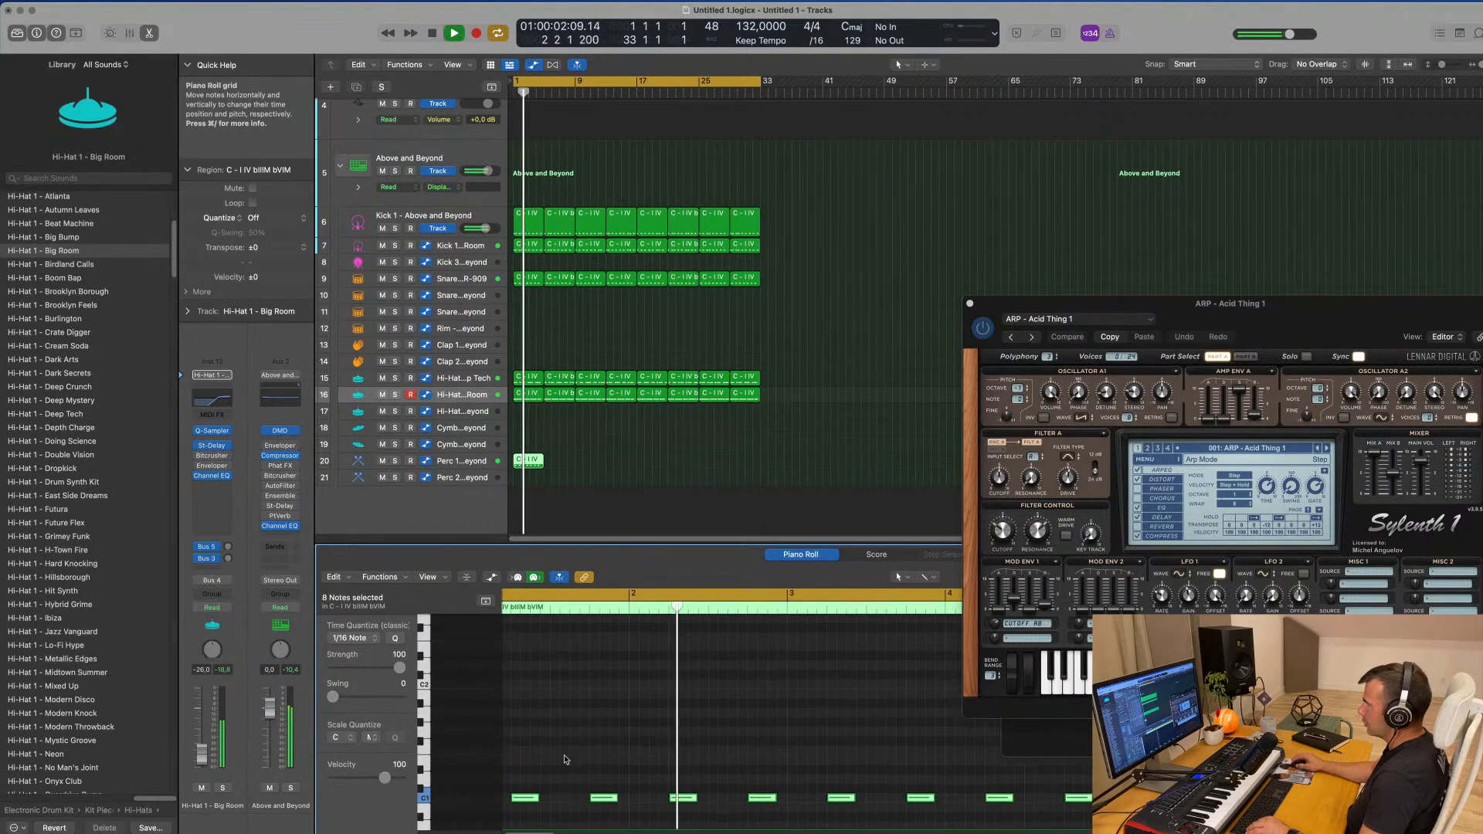
- Delete every second note in the Perc 1 region, keeping only the first hit of each bar
ctrl+alt+click(566, 756)
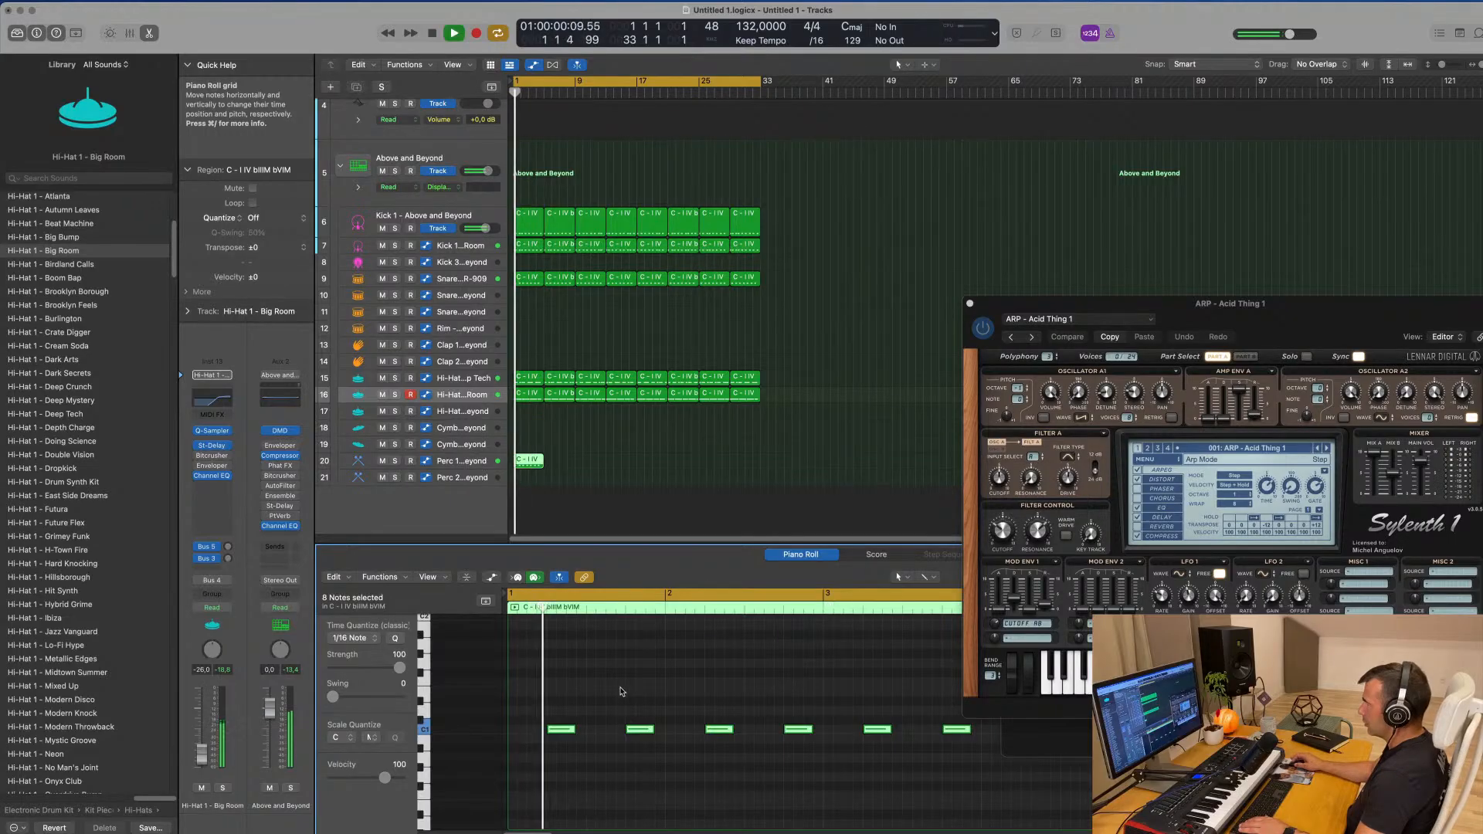
drag(620, 689, 653, 749)
key(Delete)
drag(777, 693, 830, 764)
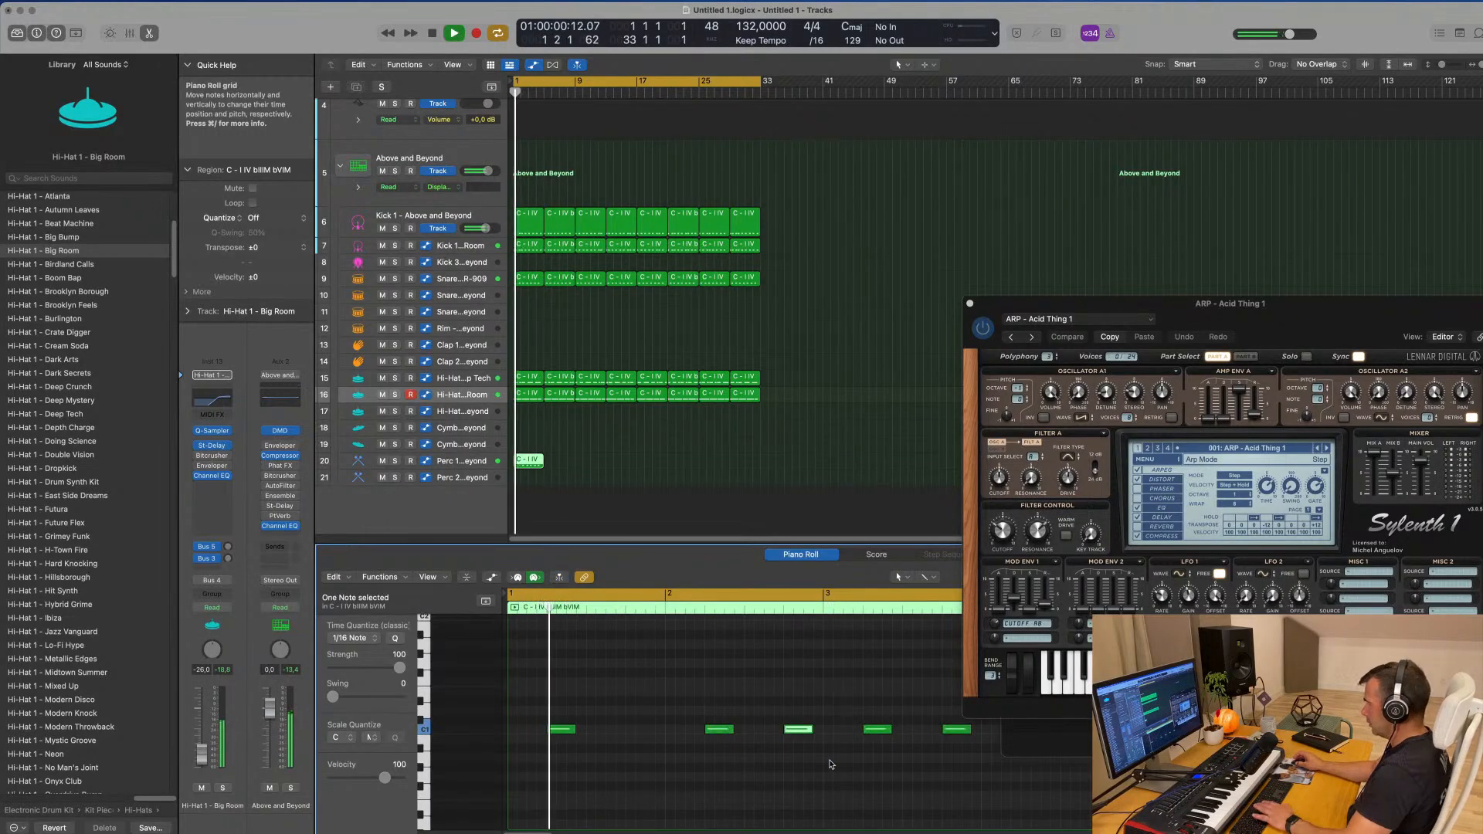
key(Delete)
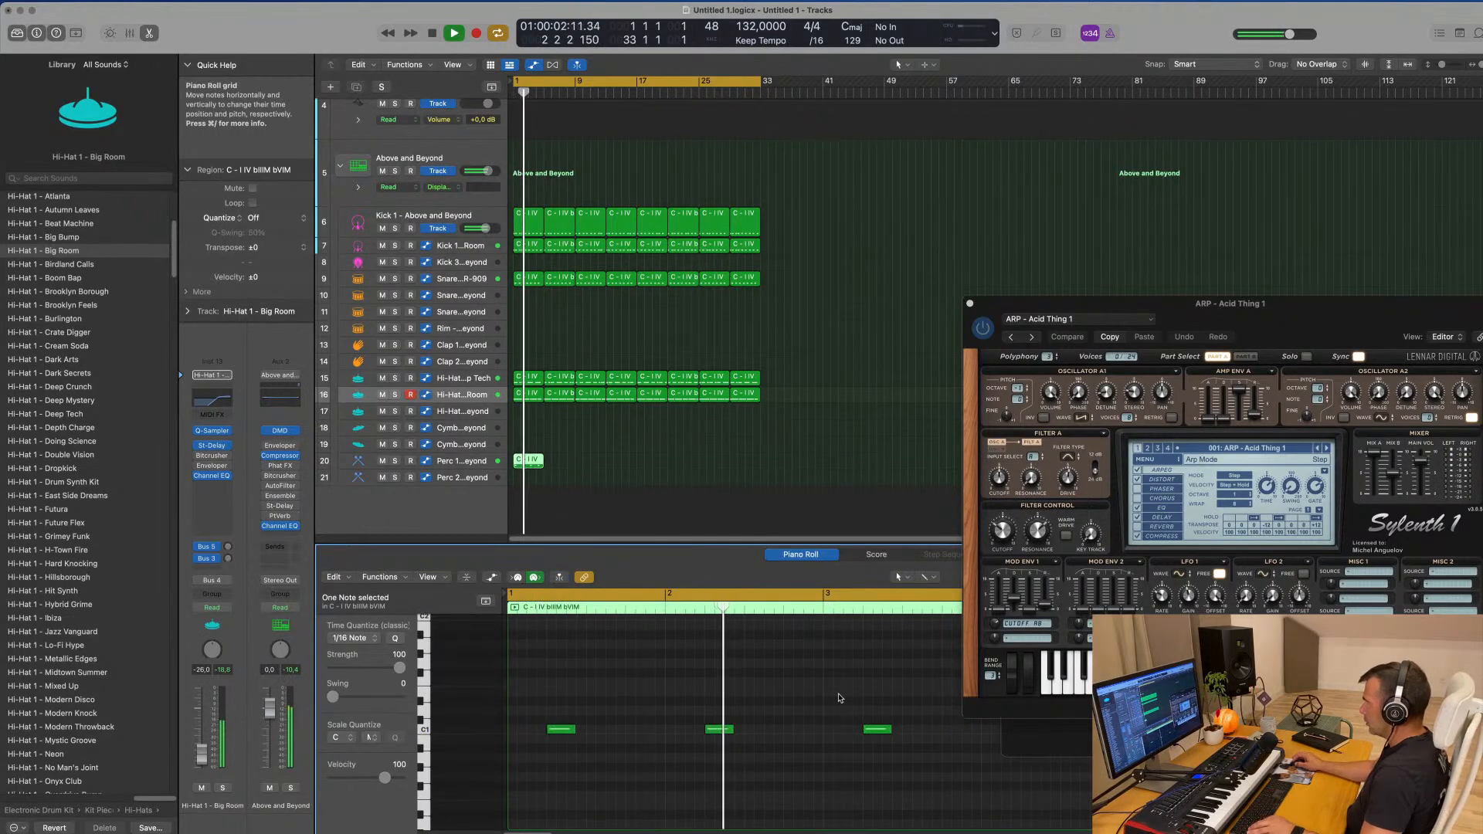
scroll(839, 698, left, 3)
drag(860, 706, 887, 744)
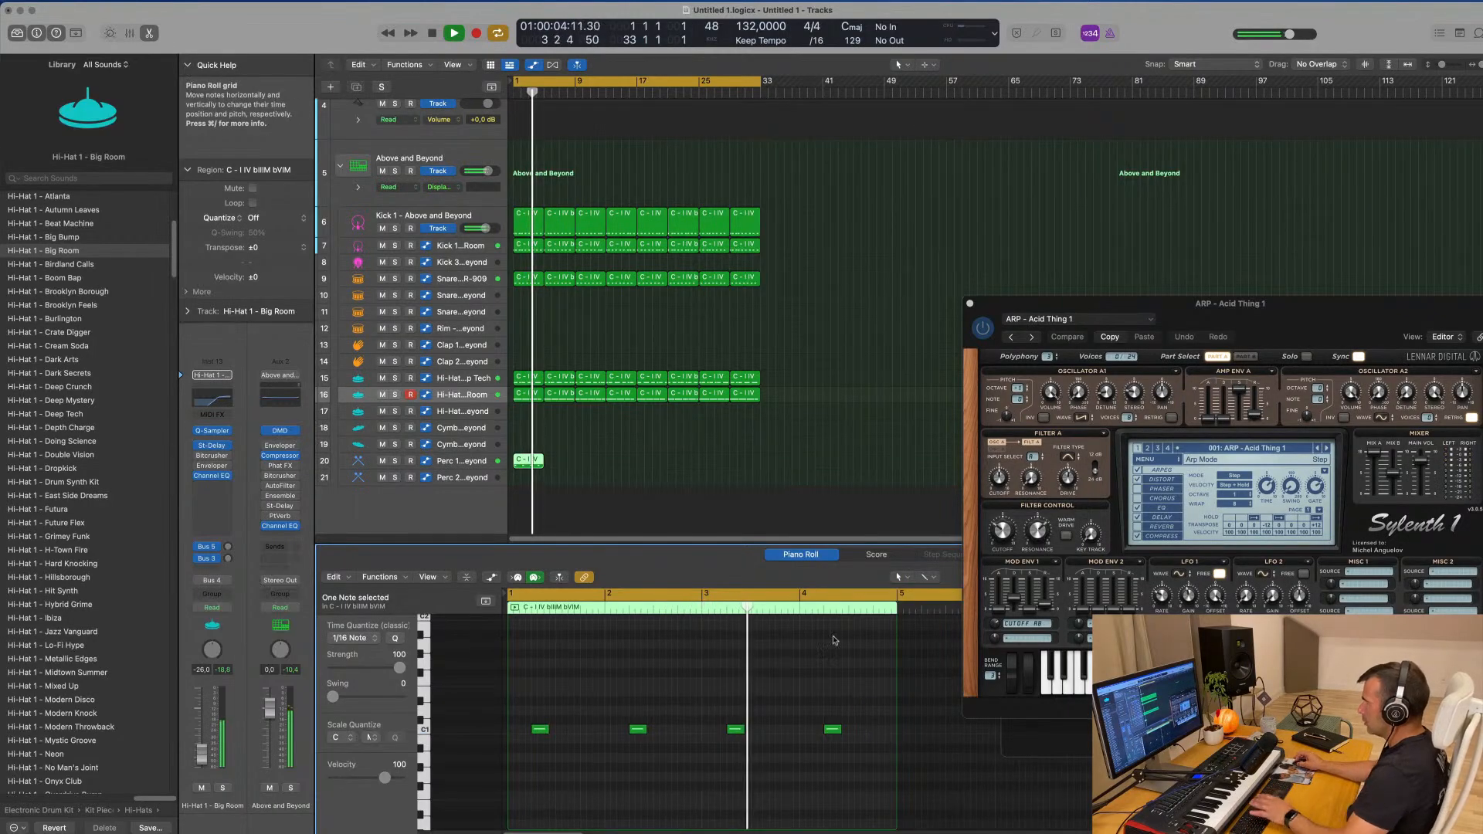
- Select the Perc 1 - Above and Beyond track and raise its Bus 3 ping-pong delay send to about -6 dB during playback
key(space)
key(space)
click(455, 464)
key(space)
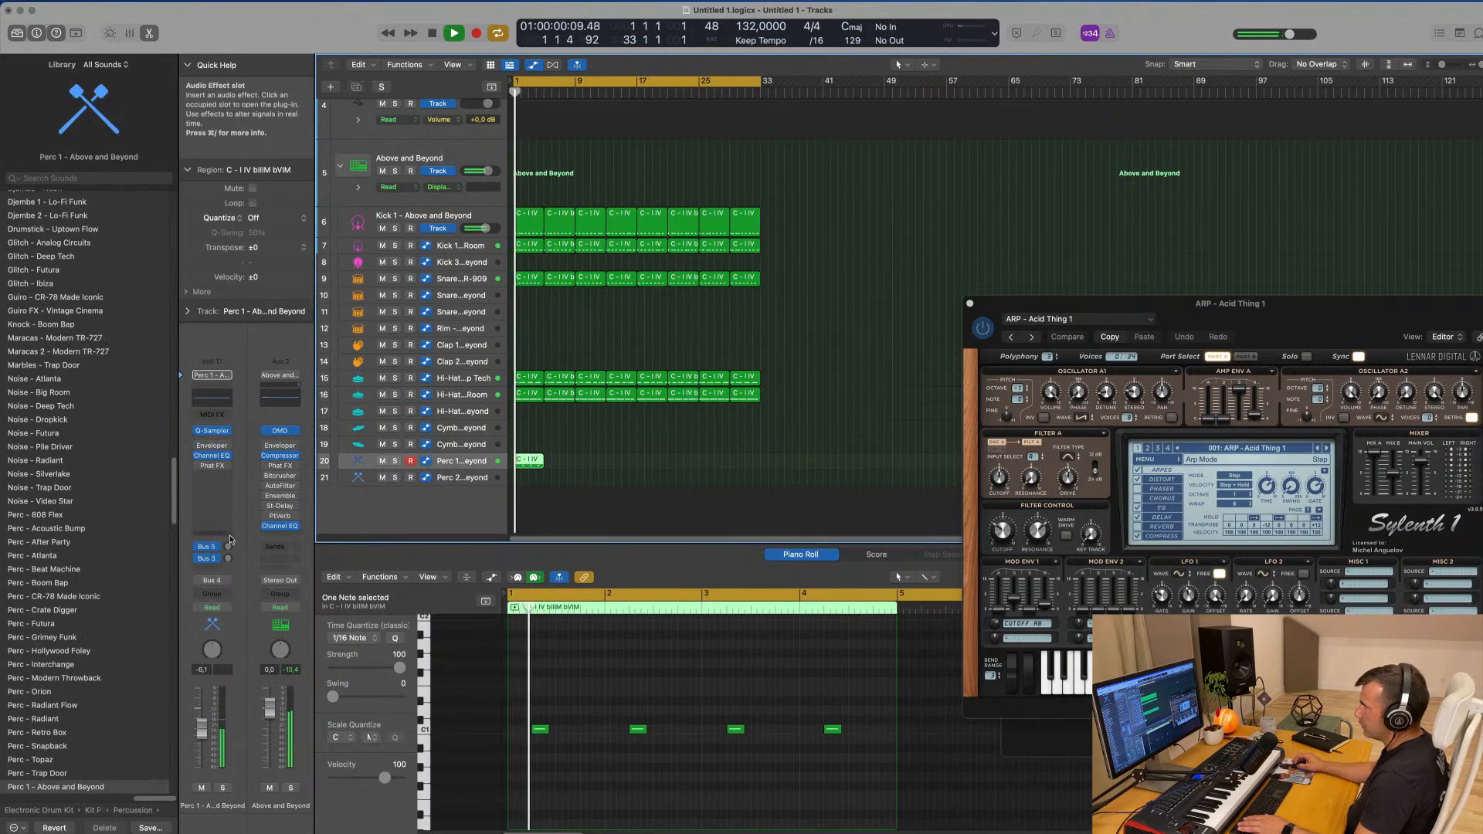
click(228, 549)
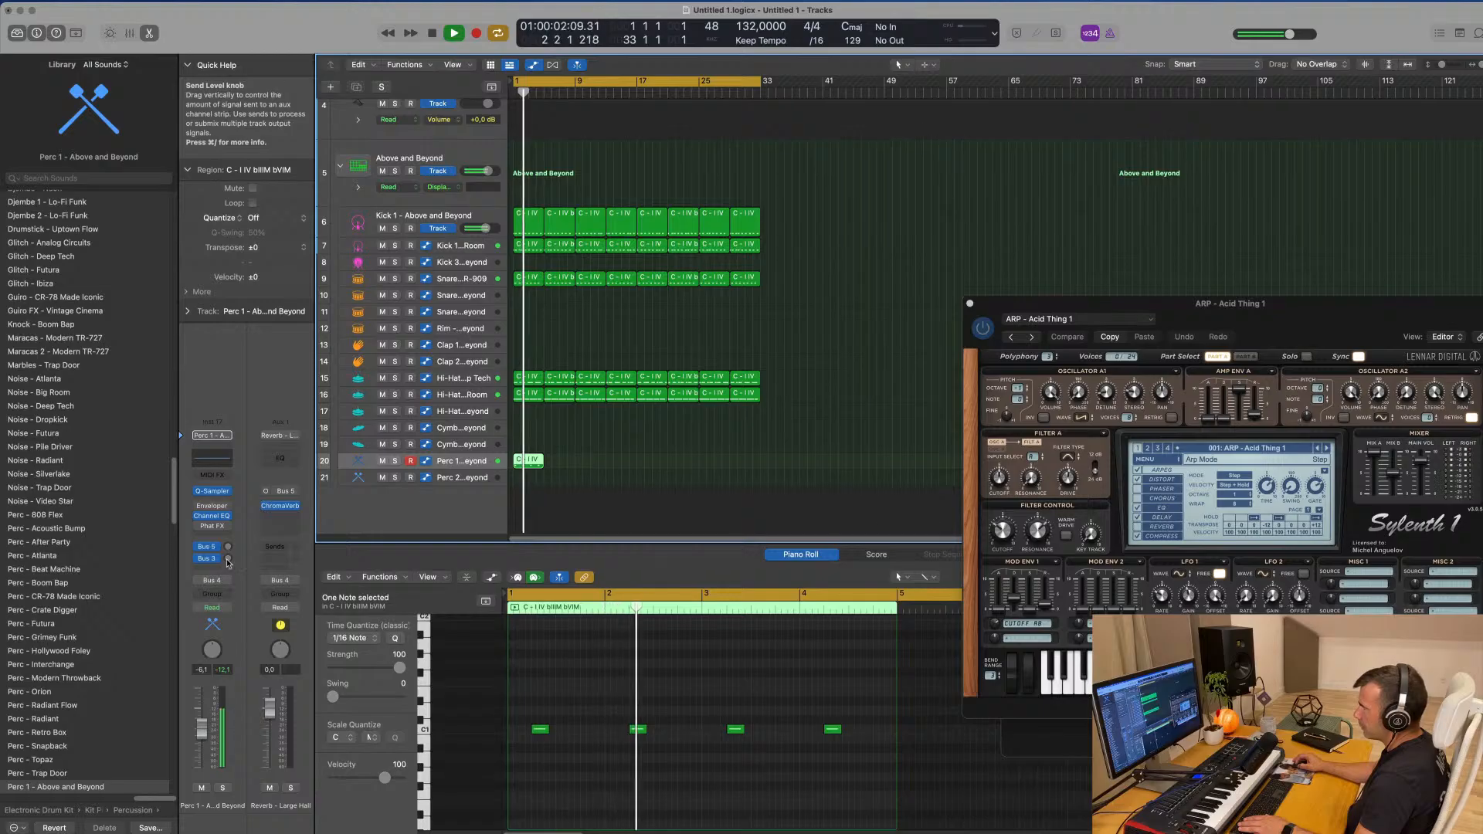
click(228, 559)
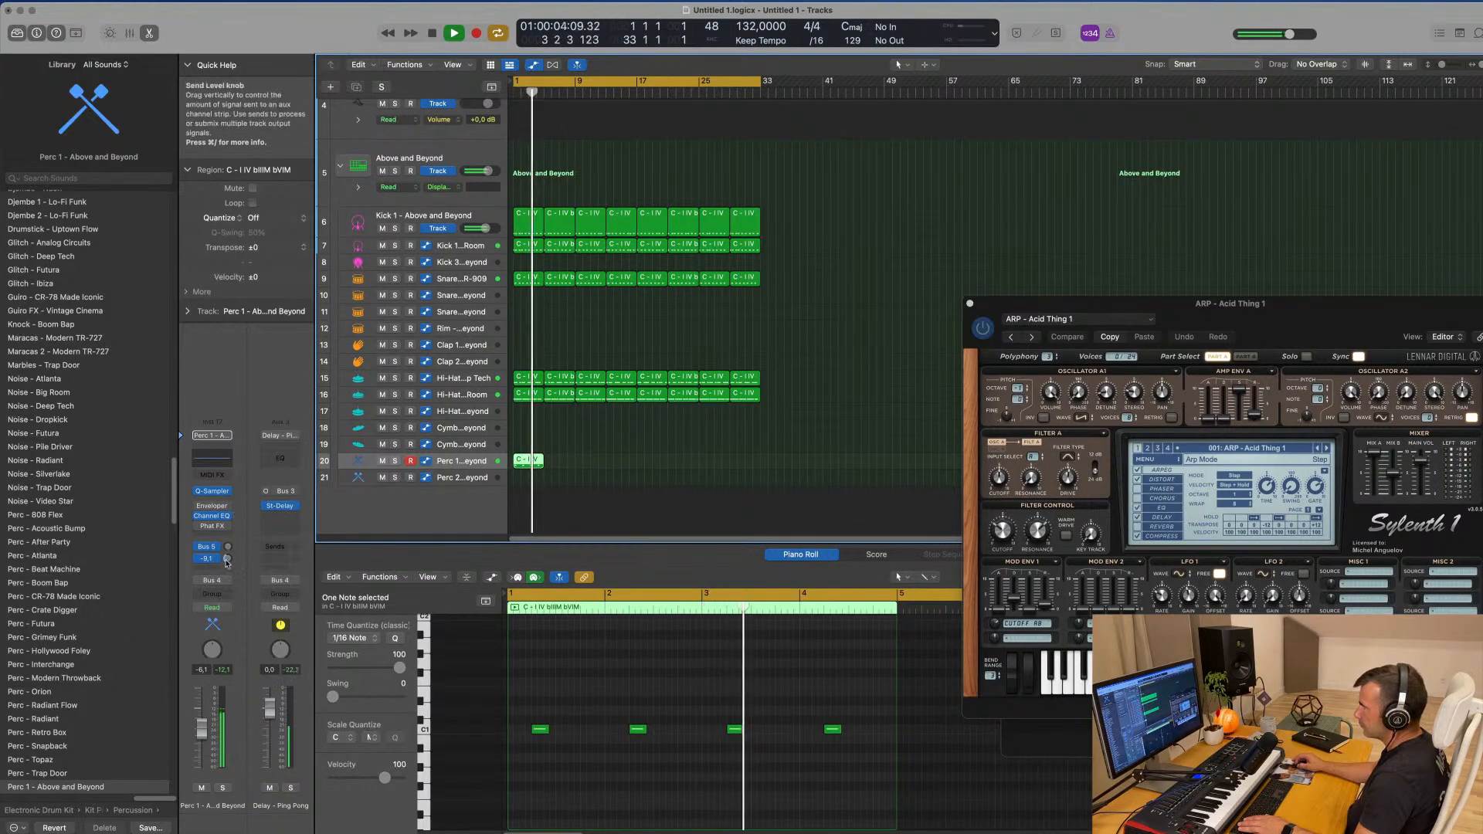
drag(229, 560, 229, 567)
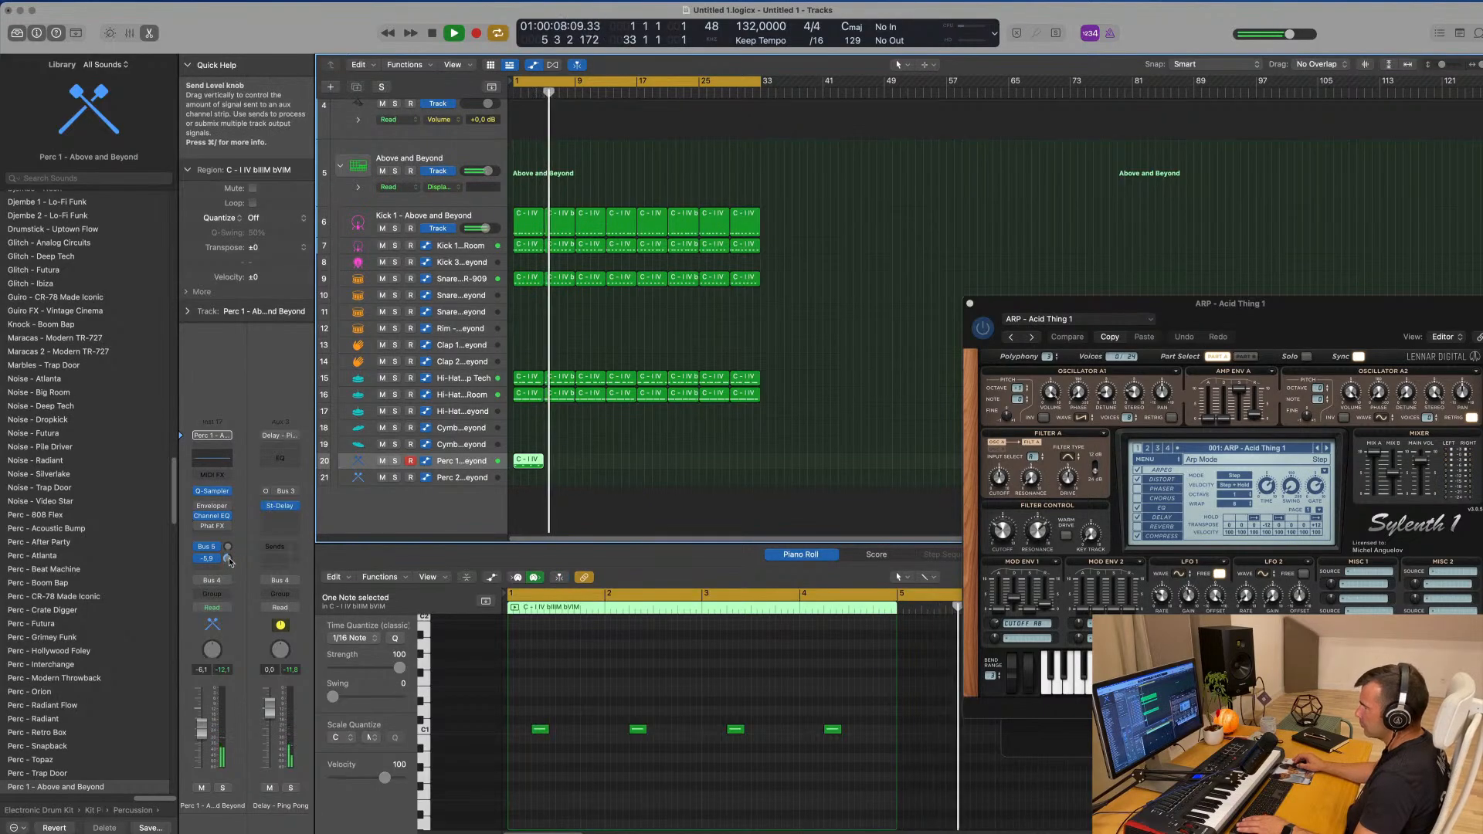
- Play from bar 1 and repeat the Perc 1 region up to bar 33
key(Return)
drag(647, 448, 518, 477)
key(super+r)
key(super+r)
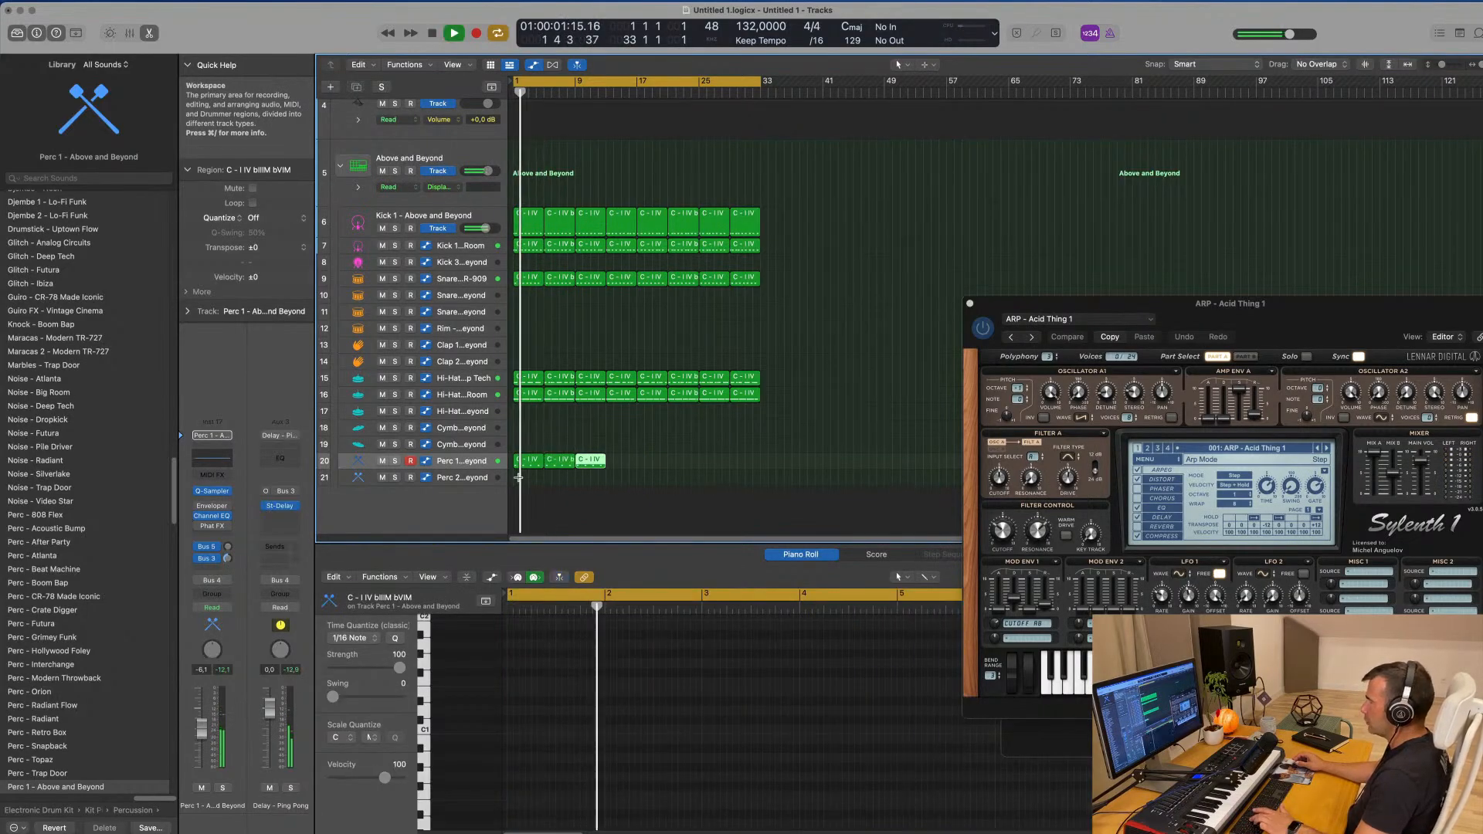
key(super+r)
key(super+r)
key(super+r)
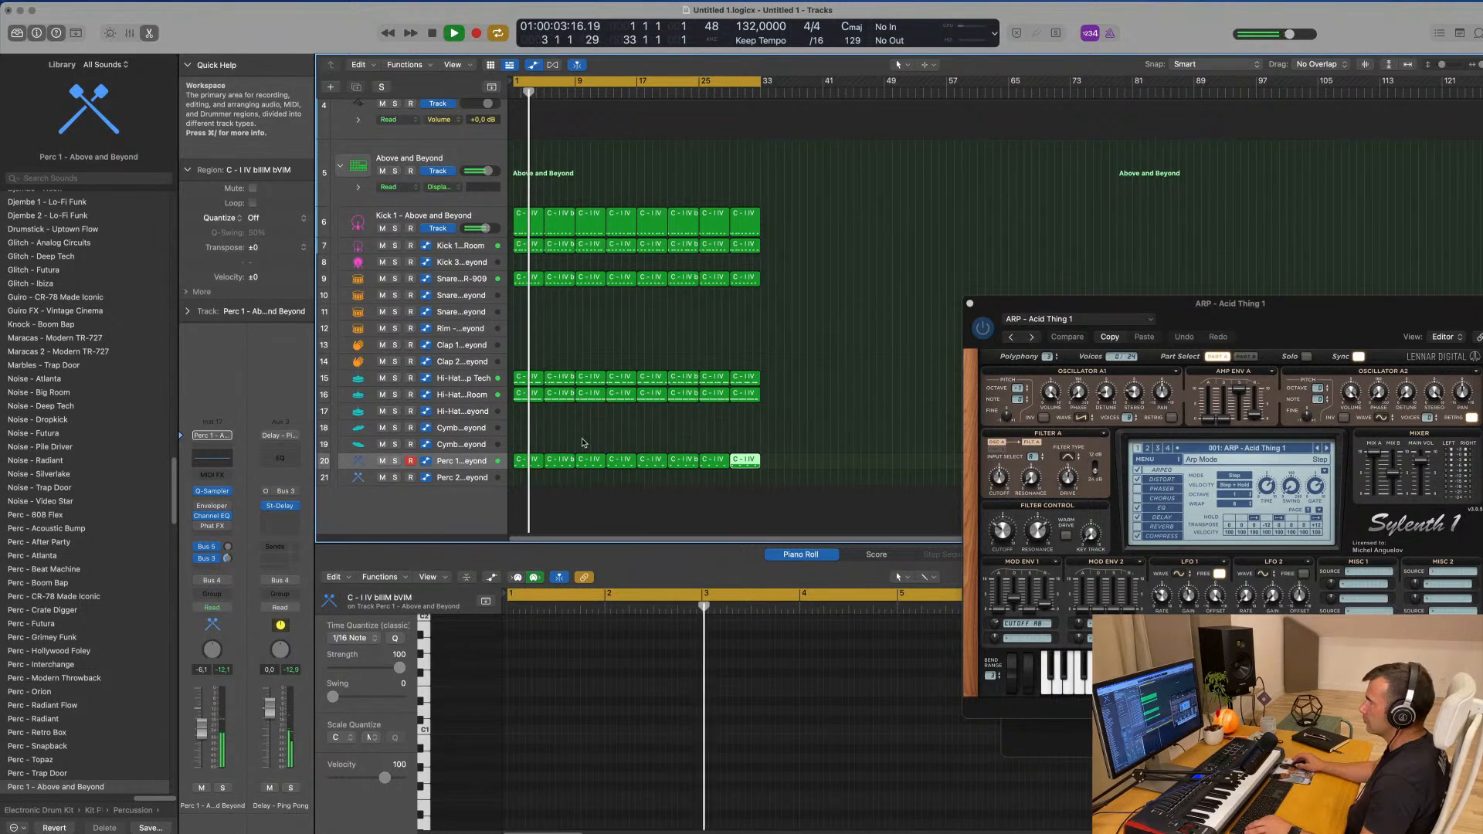
- Copy the first snare region to bar 1 of the Clap 1 - Above and Beyond track
scroll(606, 440, left, 1)
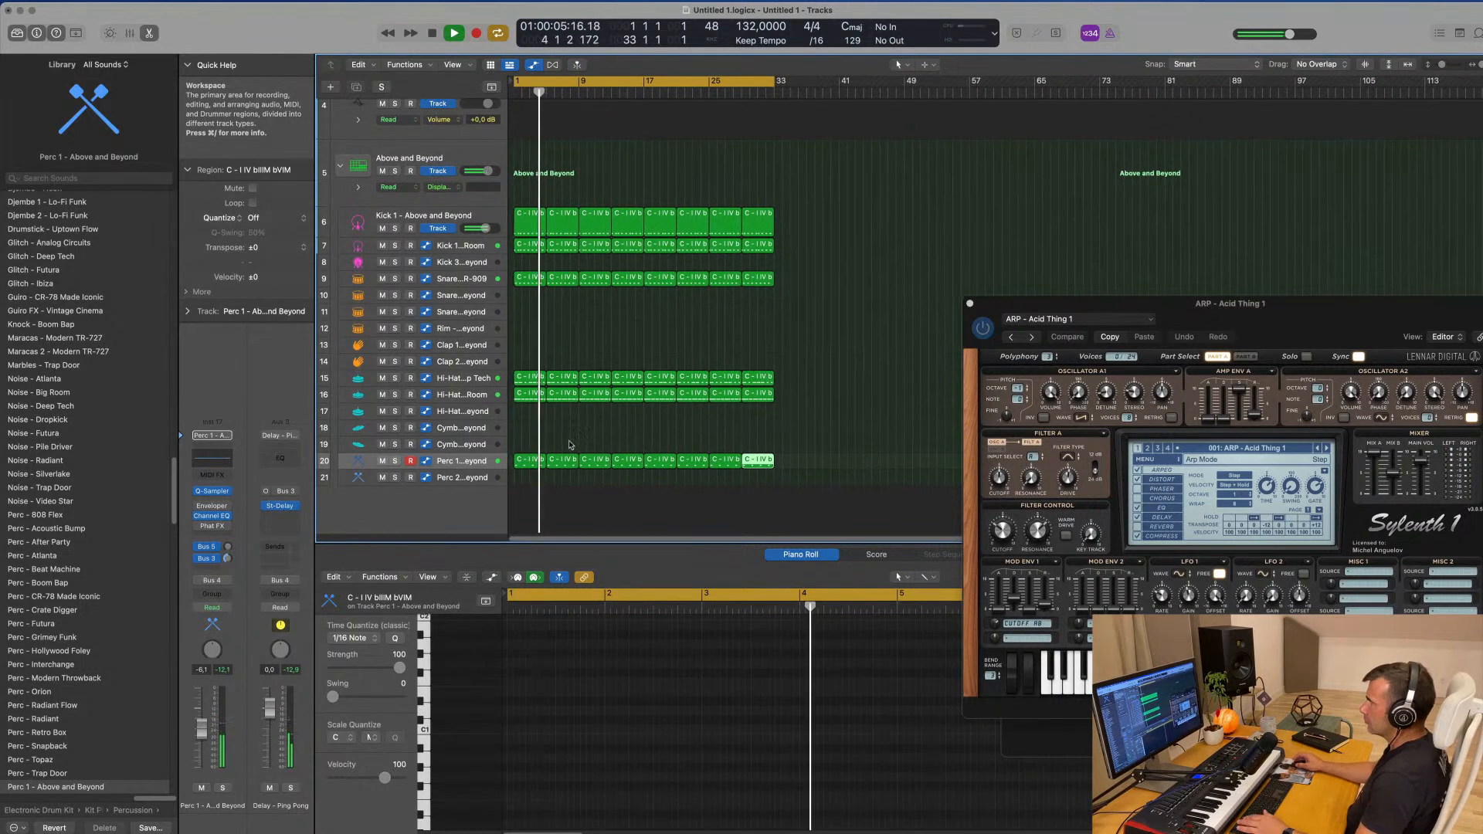
scroll(572, 440, up, 1)
scroll(572, 440, up, 3)
click(525, 308)
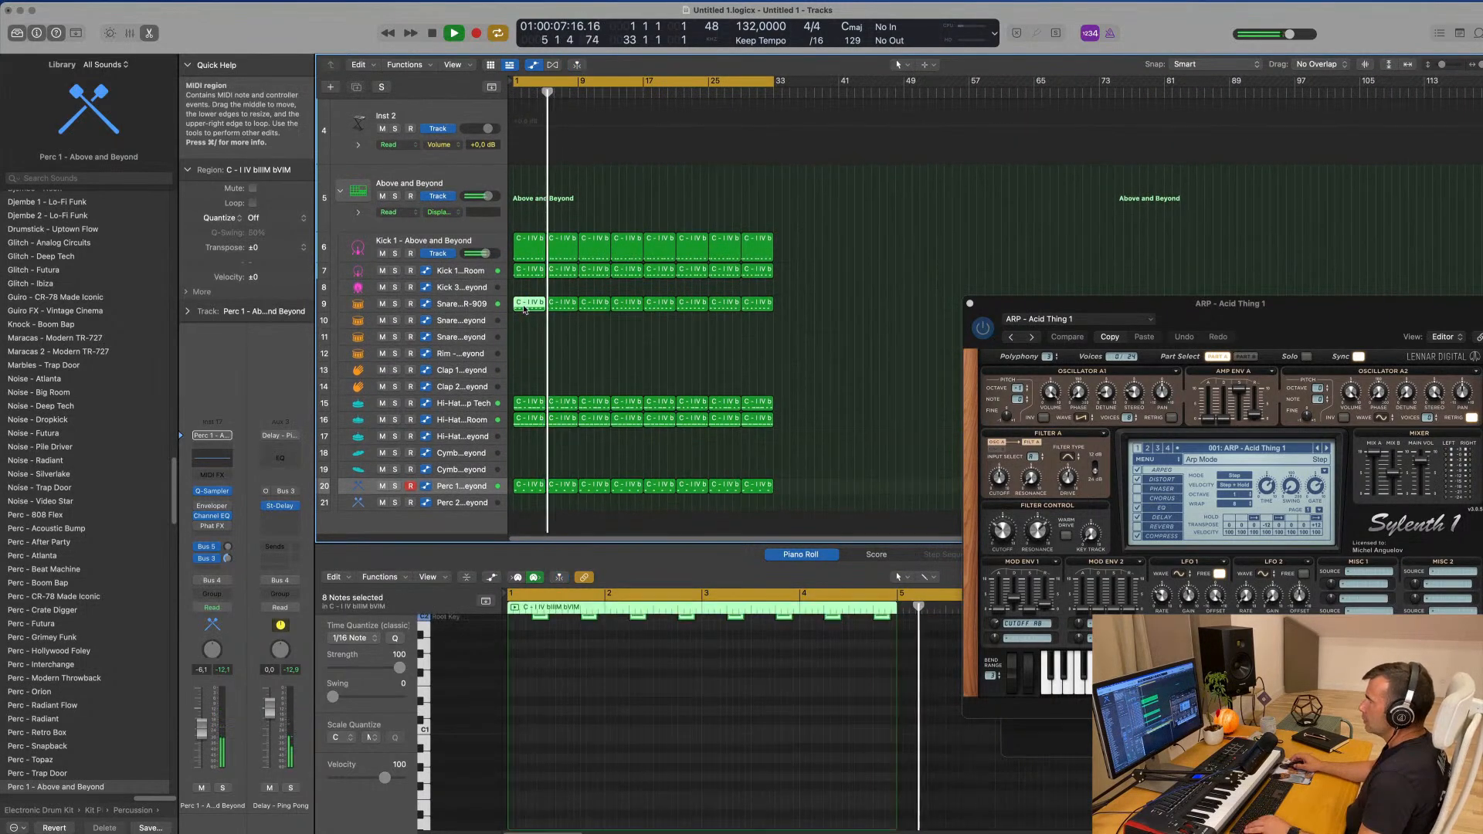
drag(524, 309, 525, 372)
- Delete all notes but the first in the copied clap region and move that note to the start of bar 1
drag(571, 644, 917, 694)
key(Delete)
drag(539, 660, 516, 662)
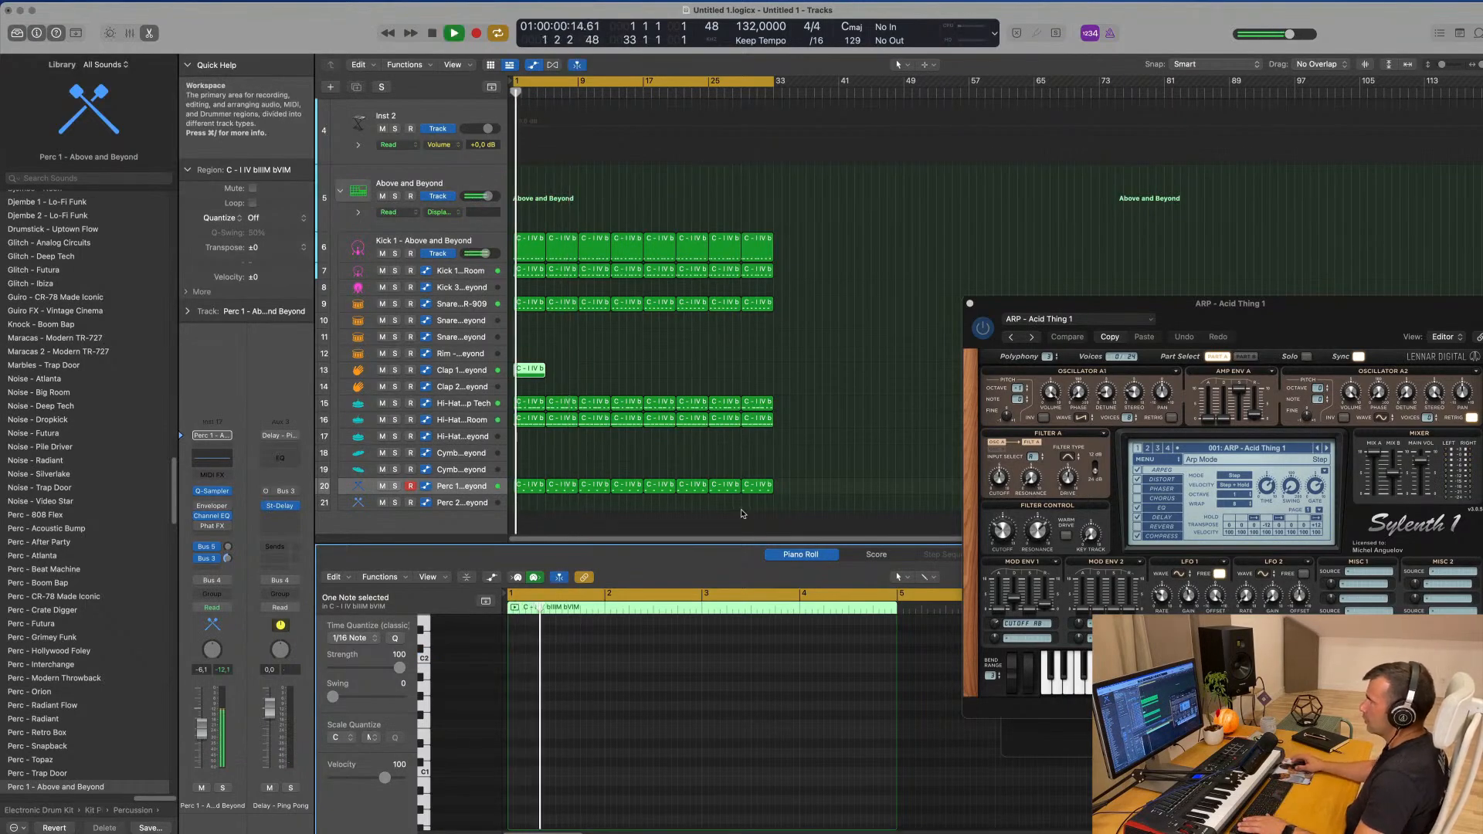
- Audition the one-note clap region, move it to the Clap 2 - Above and Beyond track and listen from bar 1
drag(574, 370, 534, 372)
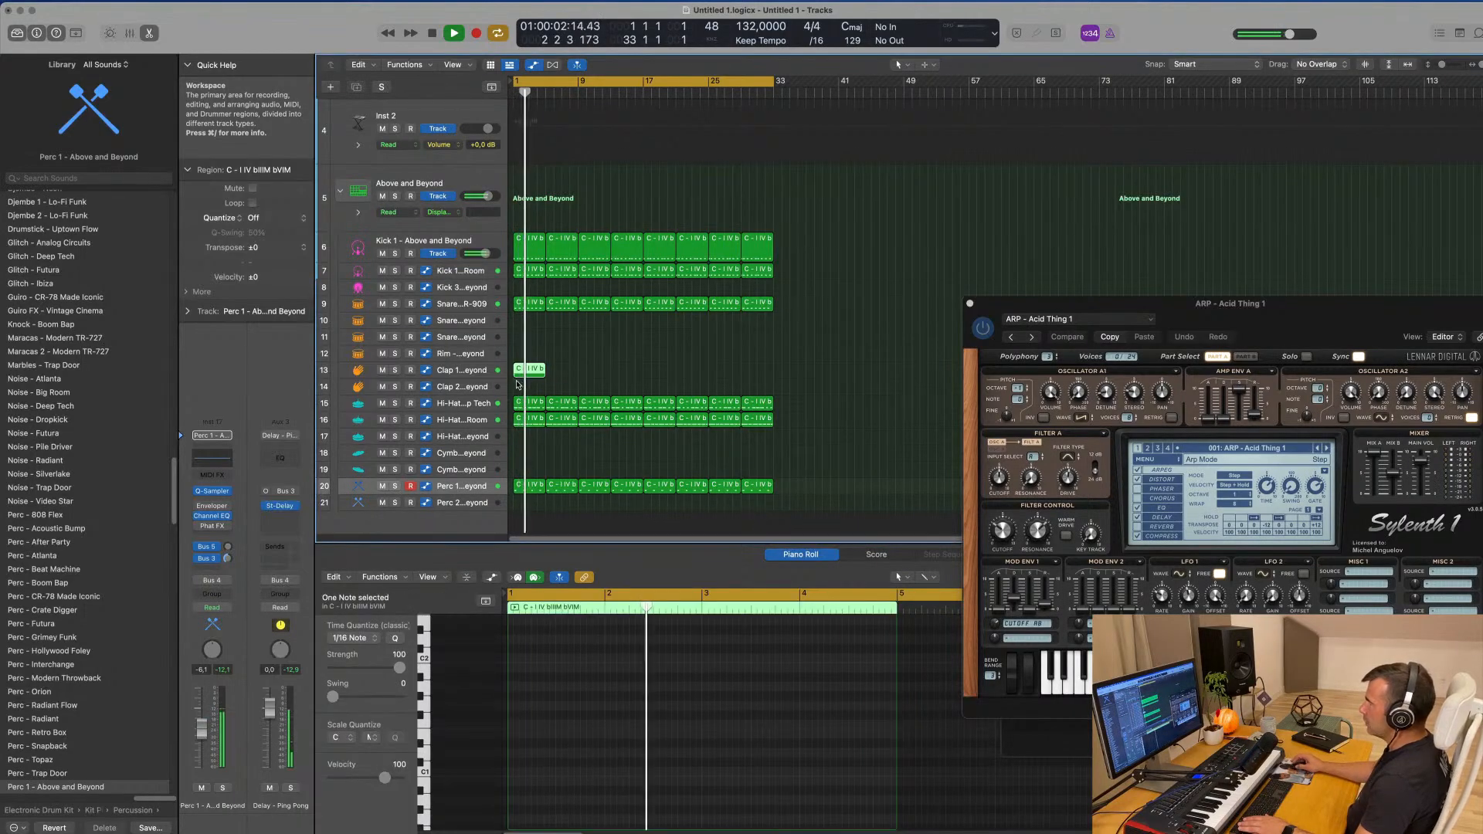
key(Return)
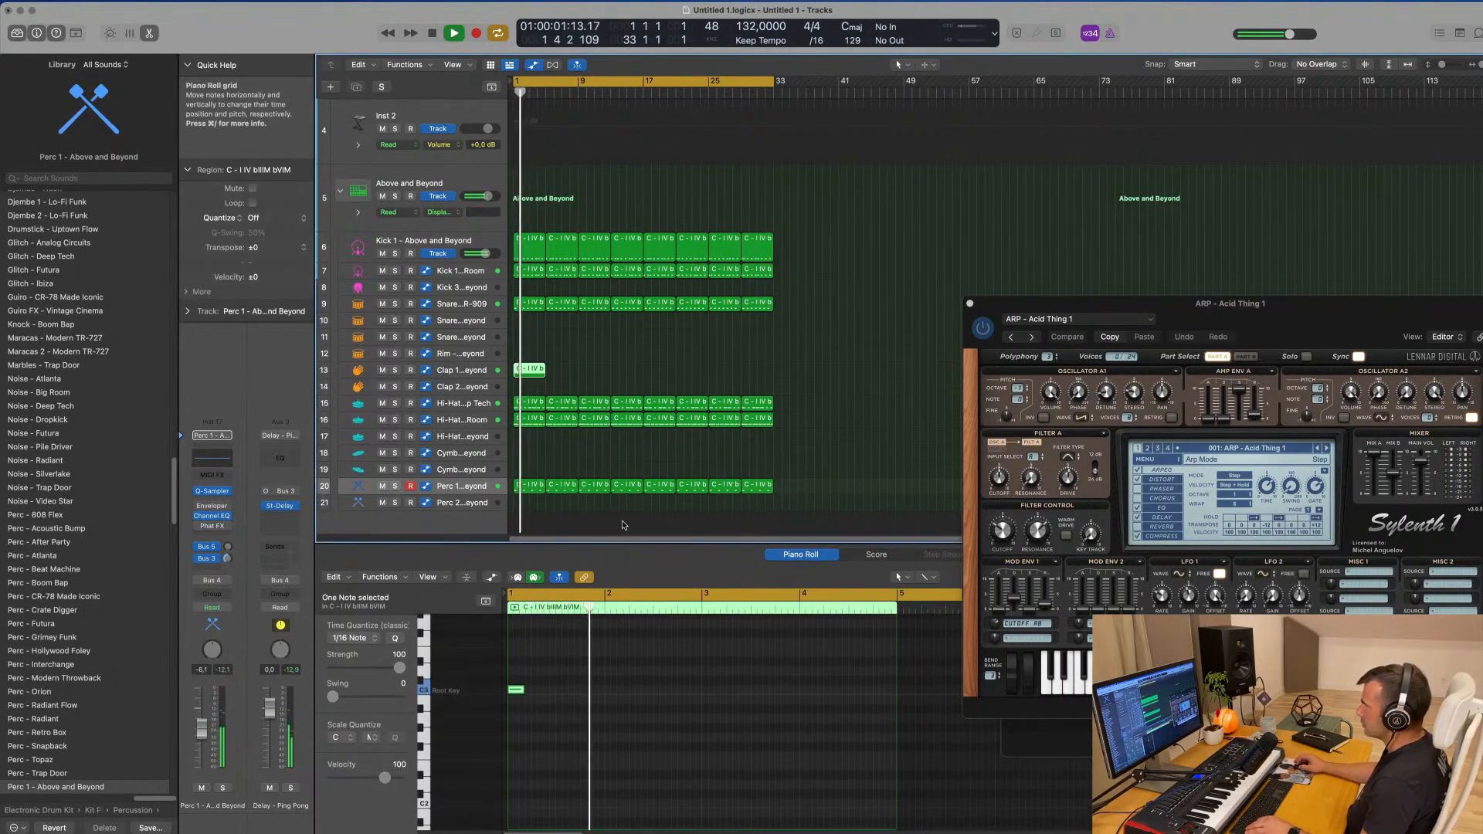
key(space)
drag(526, 379, 527, 385)
key(space)
key(space)
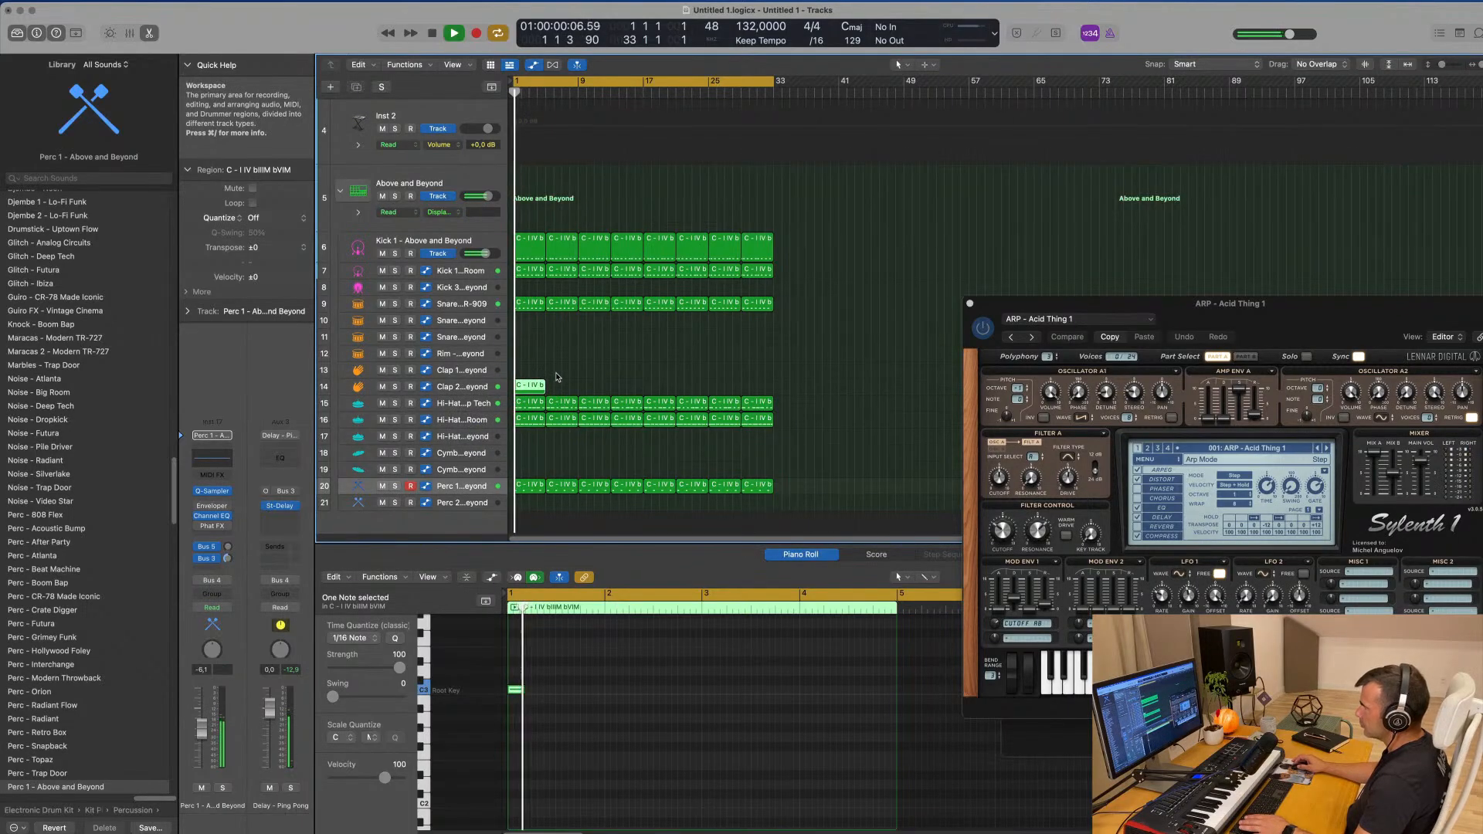
key(space)
key(space)
key(space)
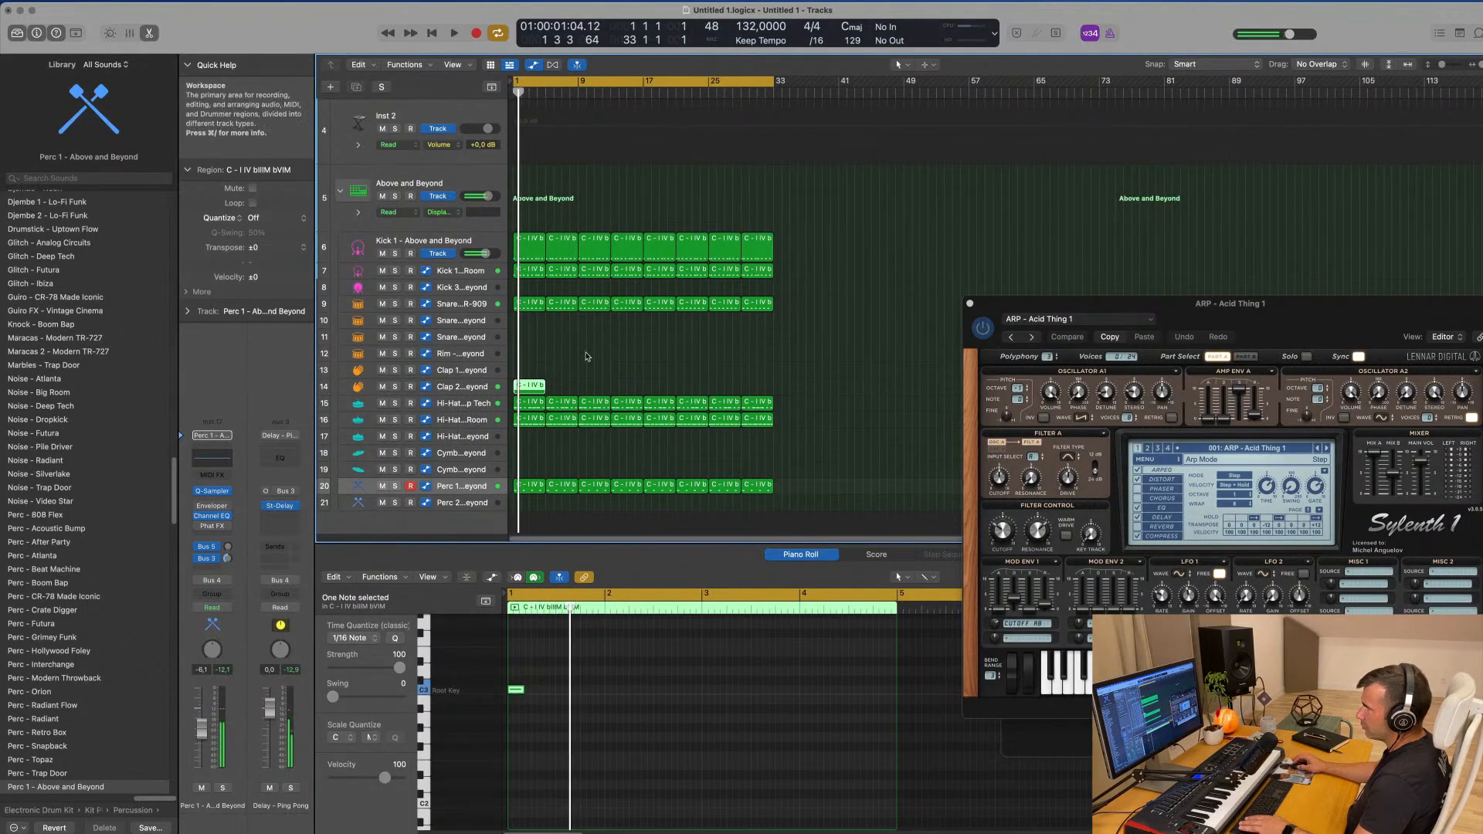
- Repeat the Clap 2 region up to bar 33
key(super+r)
key(super+r)
key(super+r)
key(super+r)
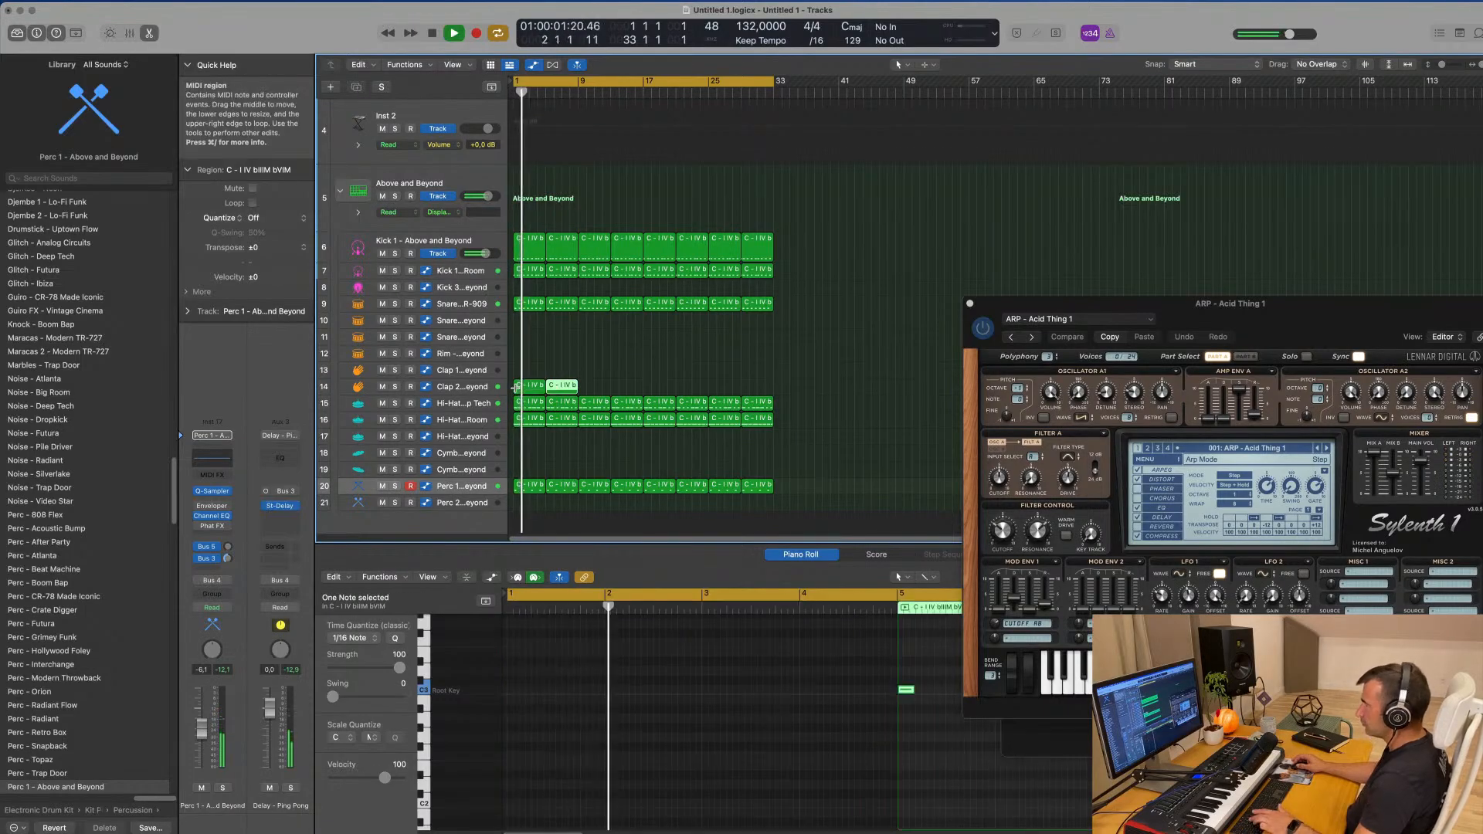
key(super+r)
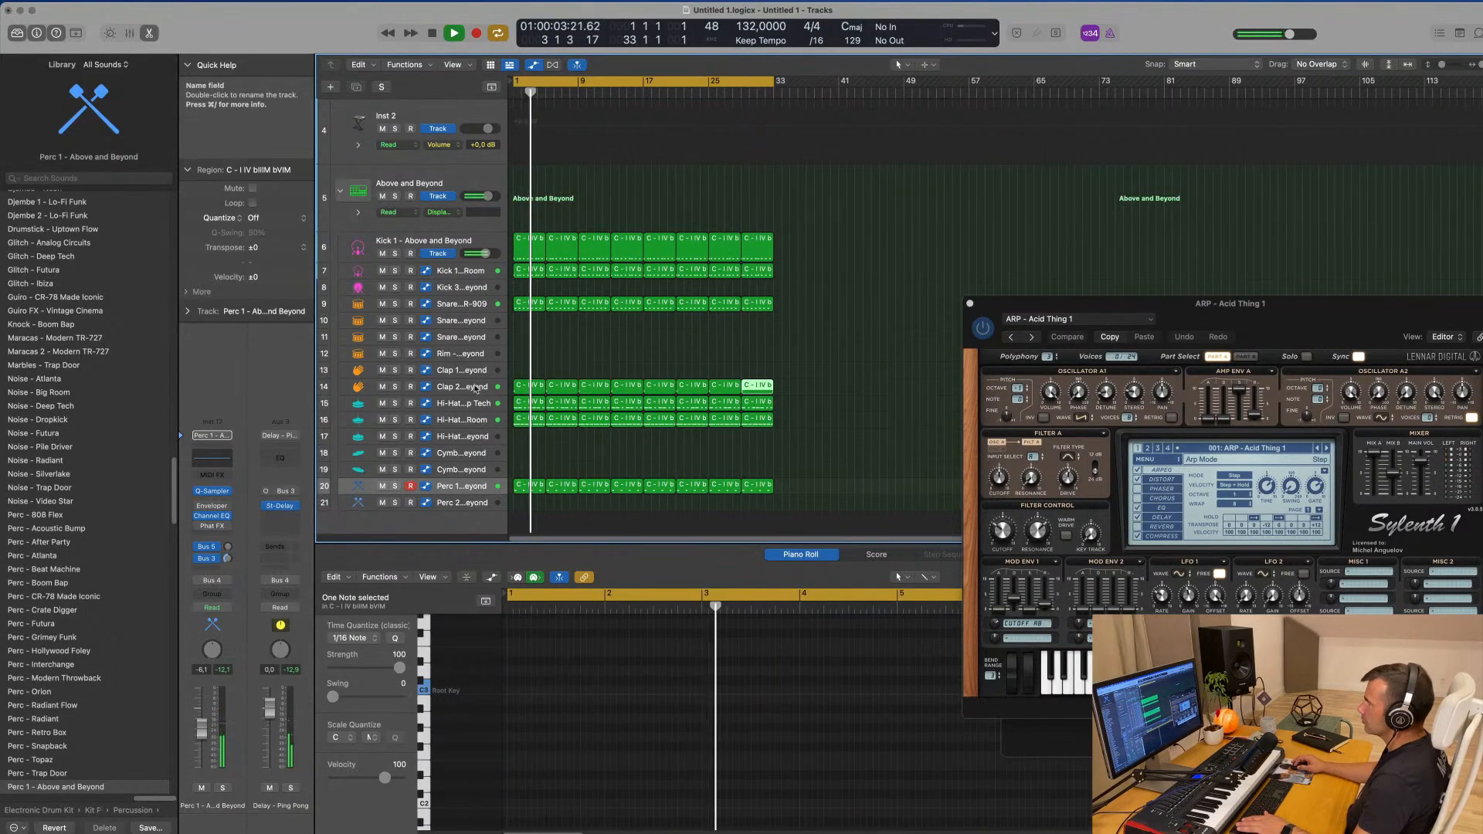
- Raise the Bus 3 delay send on the Clap 2 - Above and Beyond track and switch its sound to Clap 1 - Roland TR-909
click(437, 387)
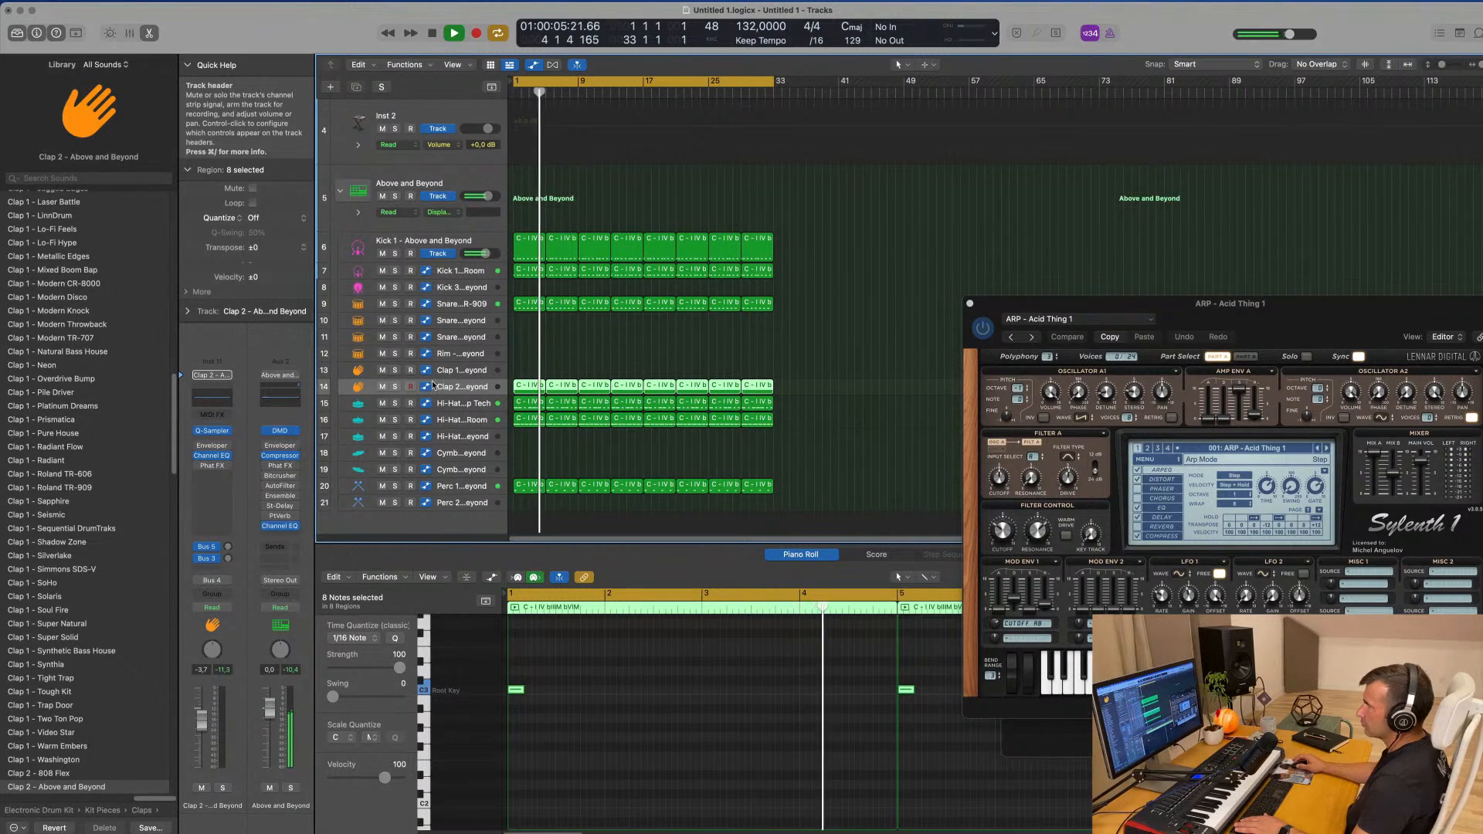
click(228, 558)
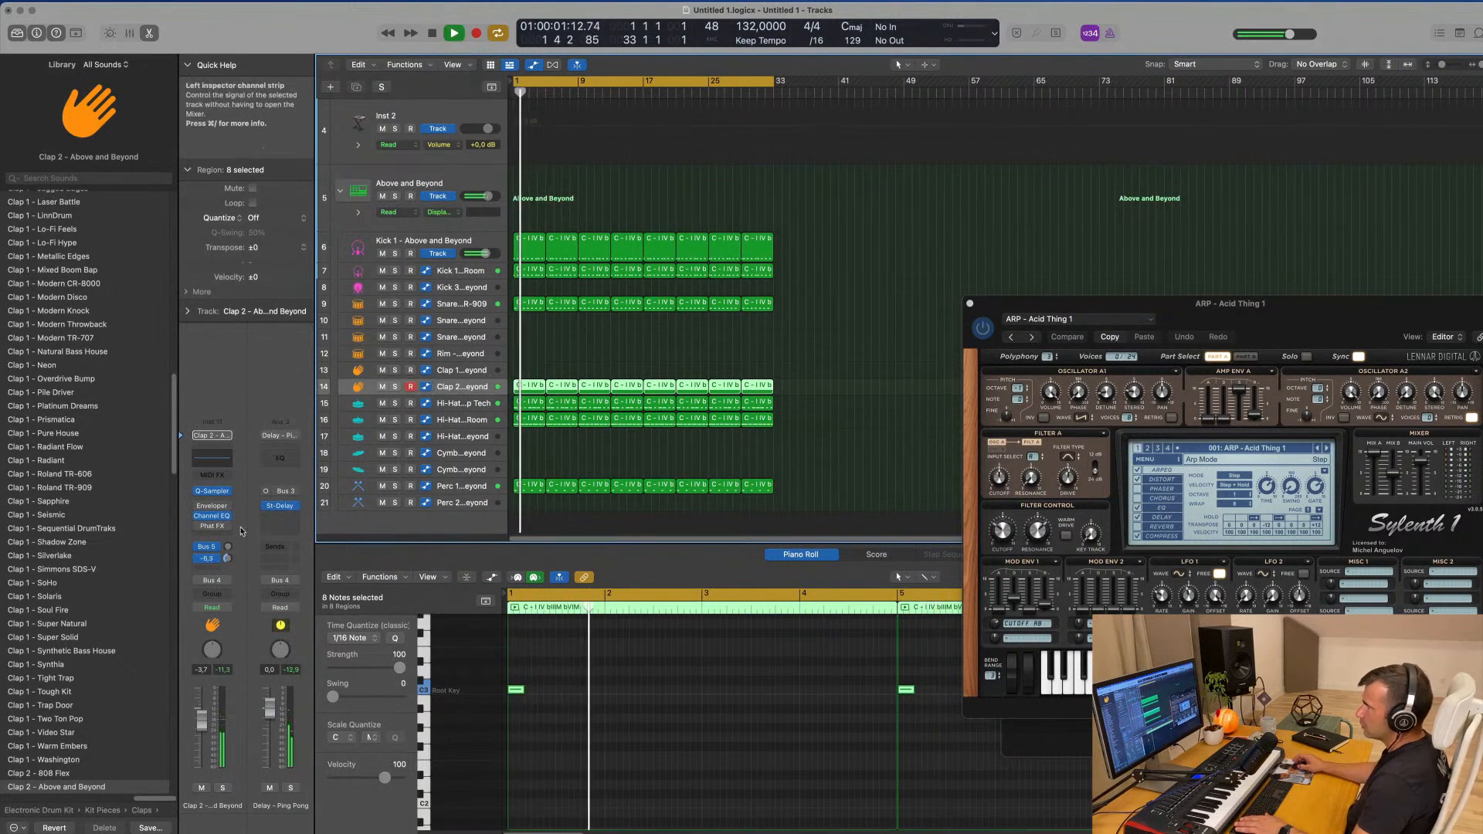
click(68, 488)
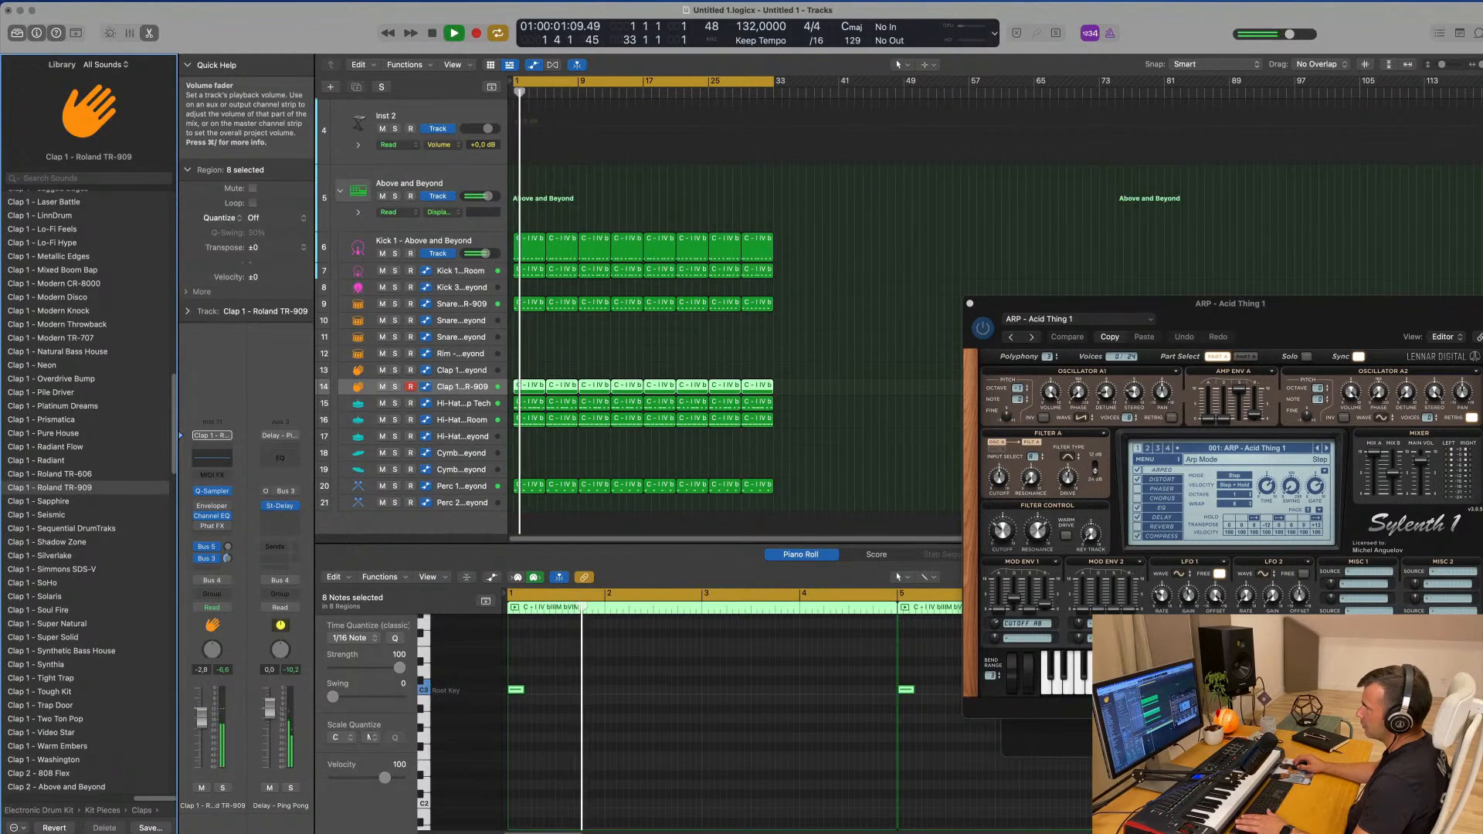
- Copy the first Cello Section Legato region to bar 1 of the ARP - Acid Thing 1 track and stop playback
scroll(746, 281, up, 5)
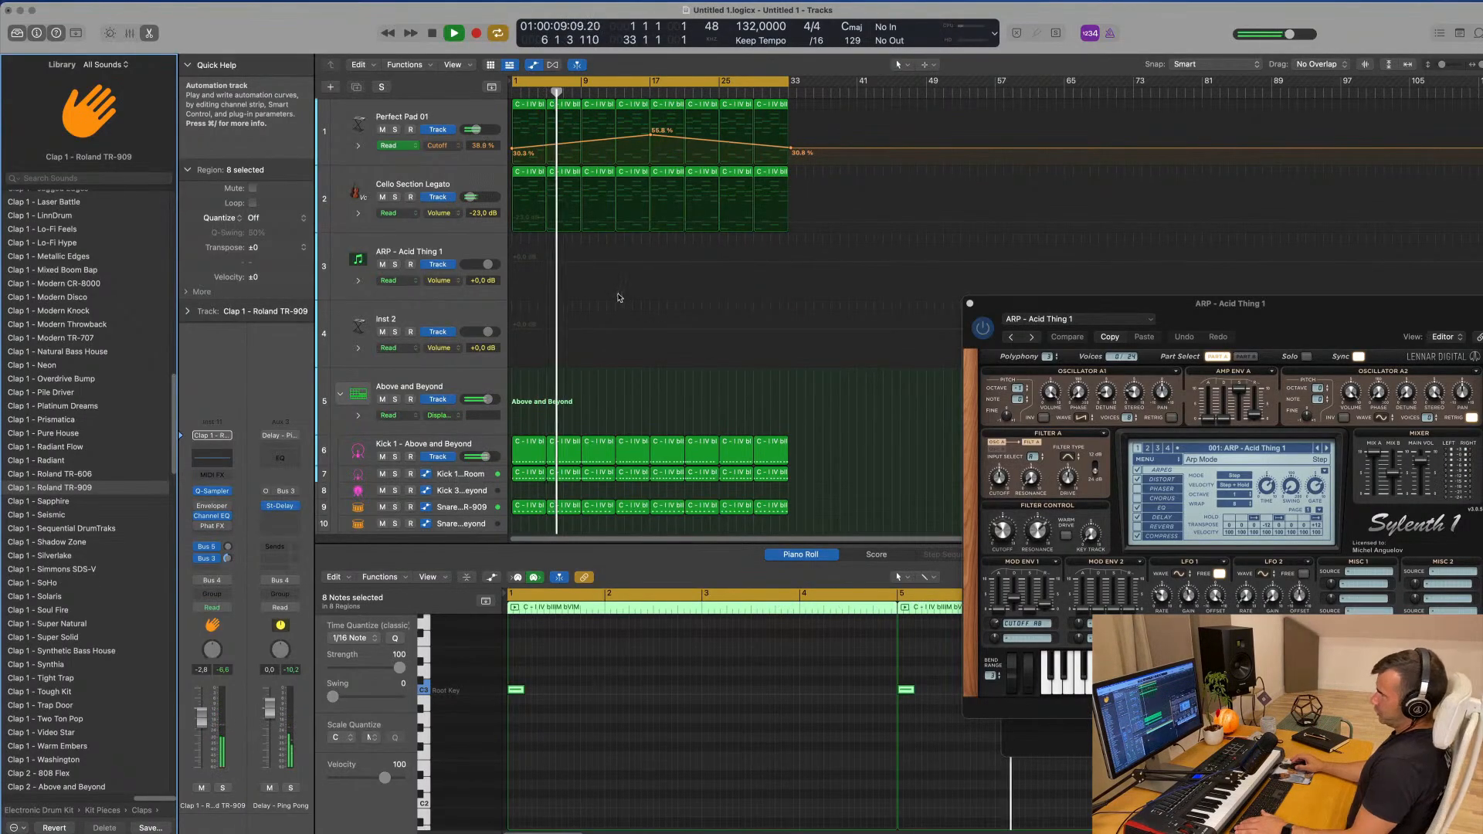
click(446, 251)
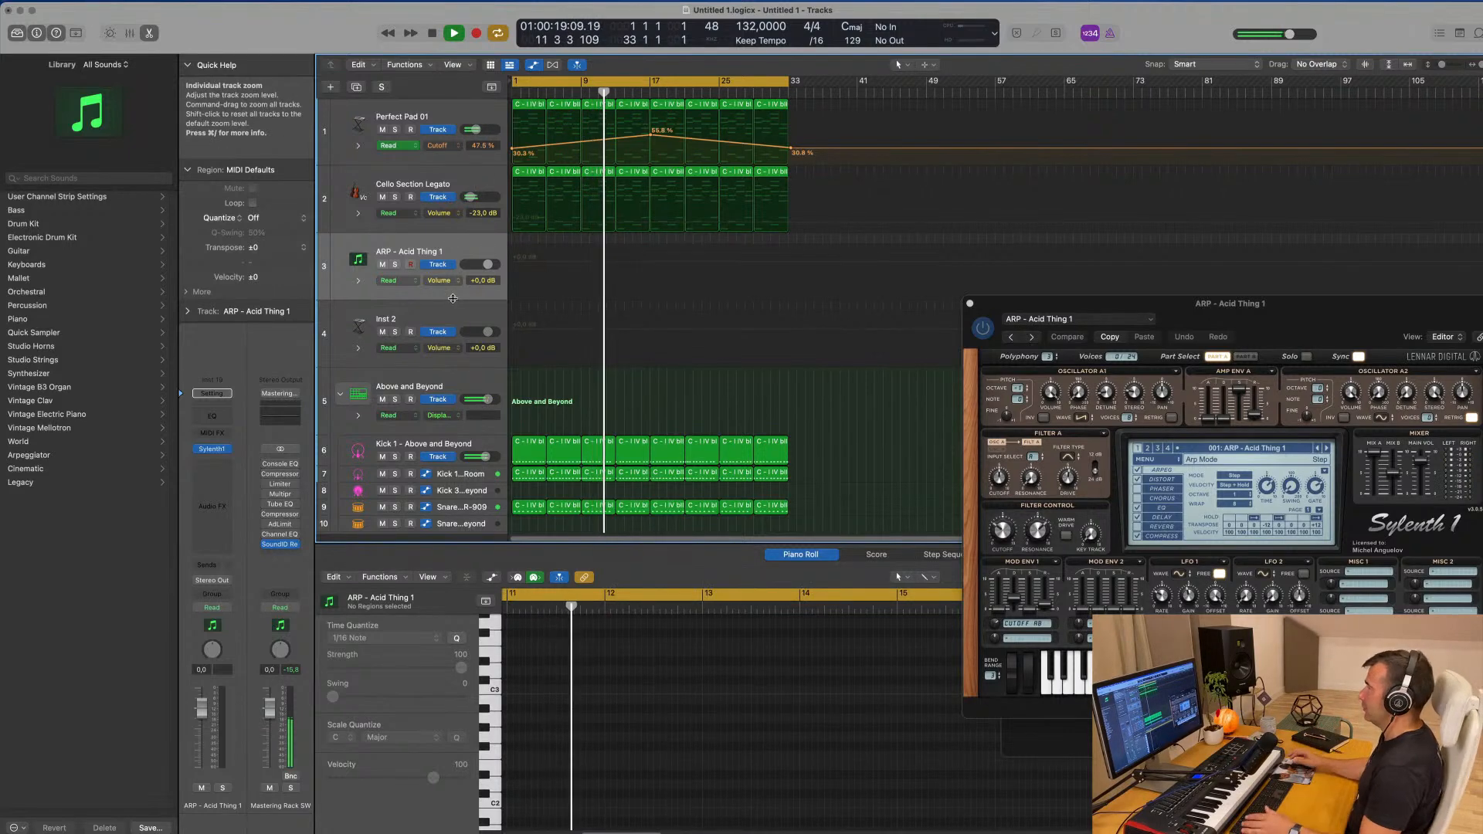
drag(1311, 303, 1119, 82)
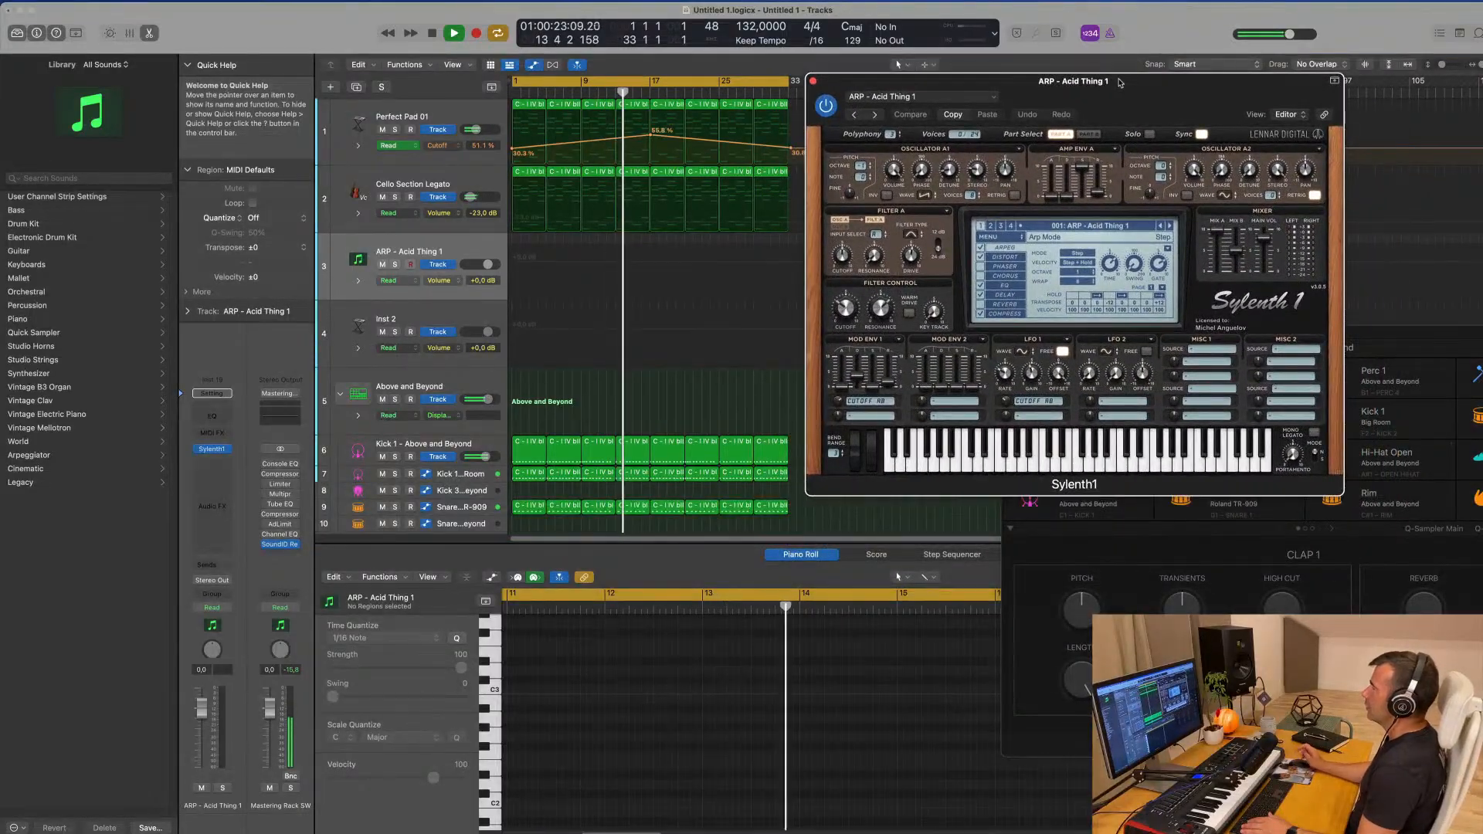
click(532, 173)
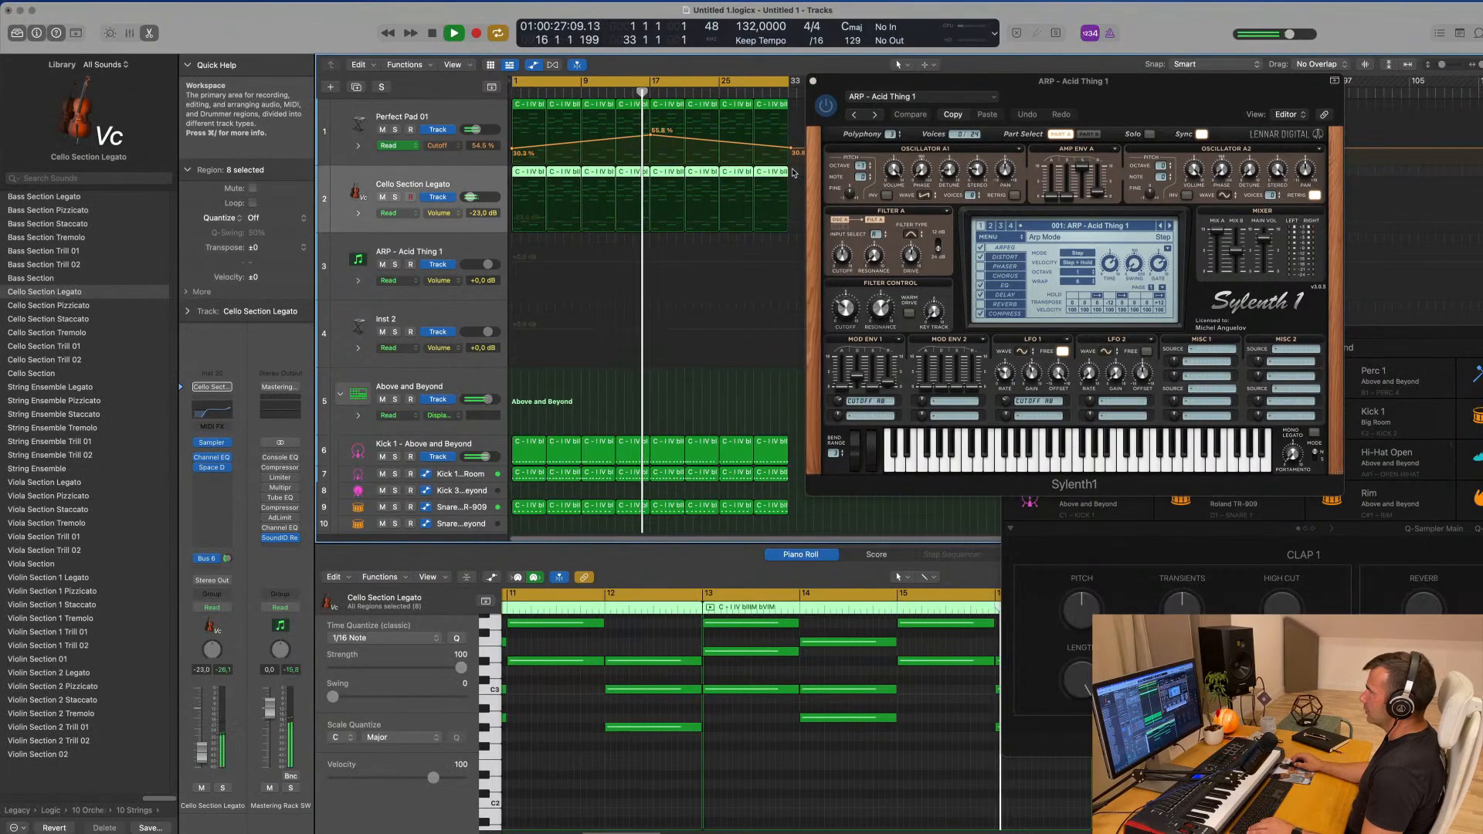
drag(529, 185, 525, 270)
key(space)
- Delete the upper chord notes in the copied ARP - Acid Thing 1 region, keeping only the lowest note of each chord
scroll(544, 680, down, 3)
scroll(544, 684, up, 2)
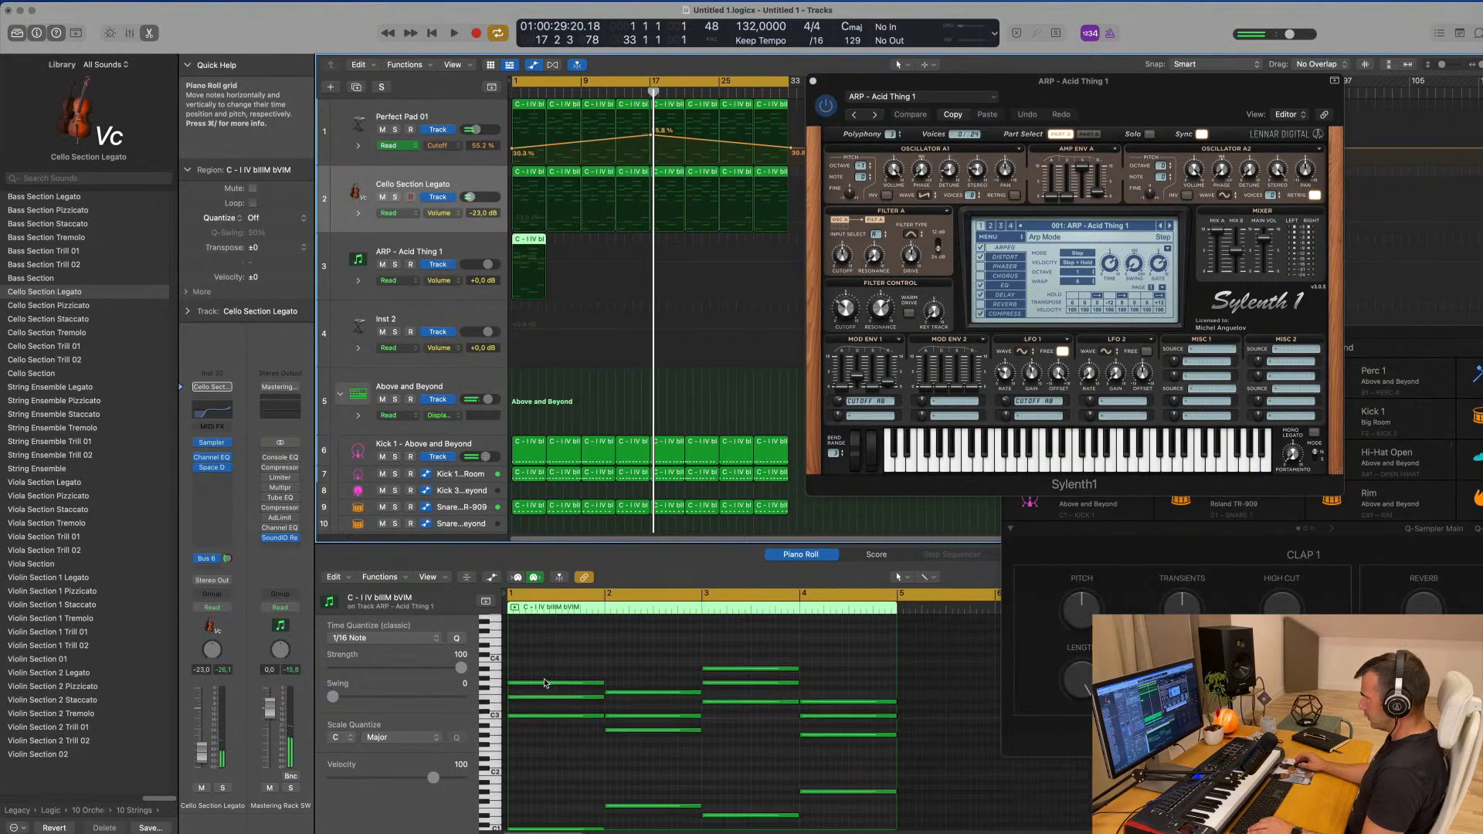
drag(540, 667, 861, 751)
key(Delete)
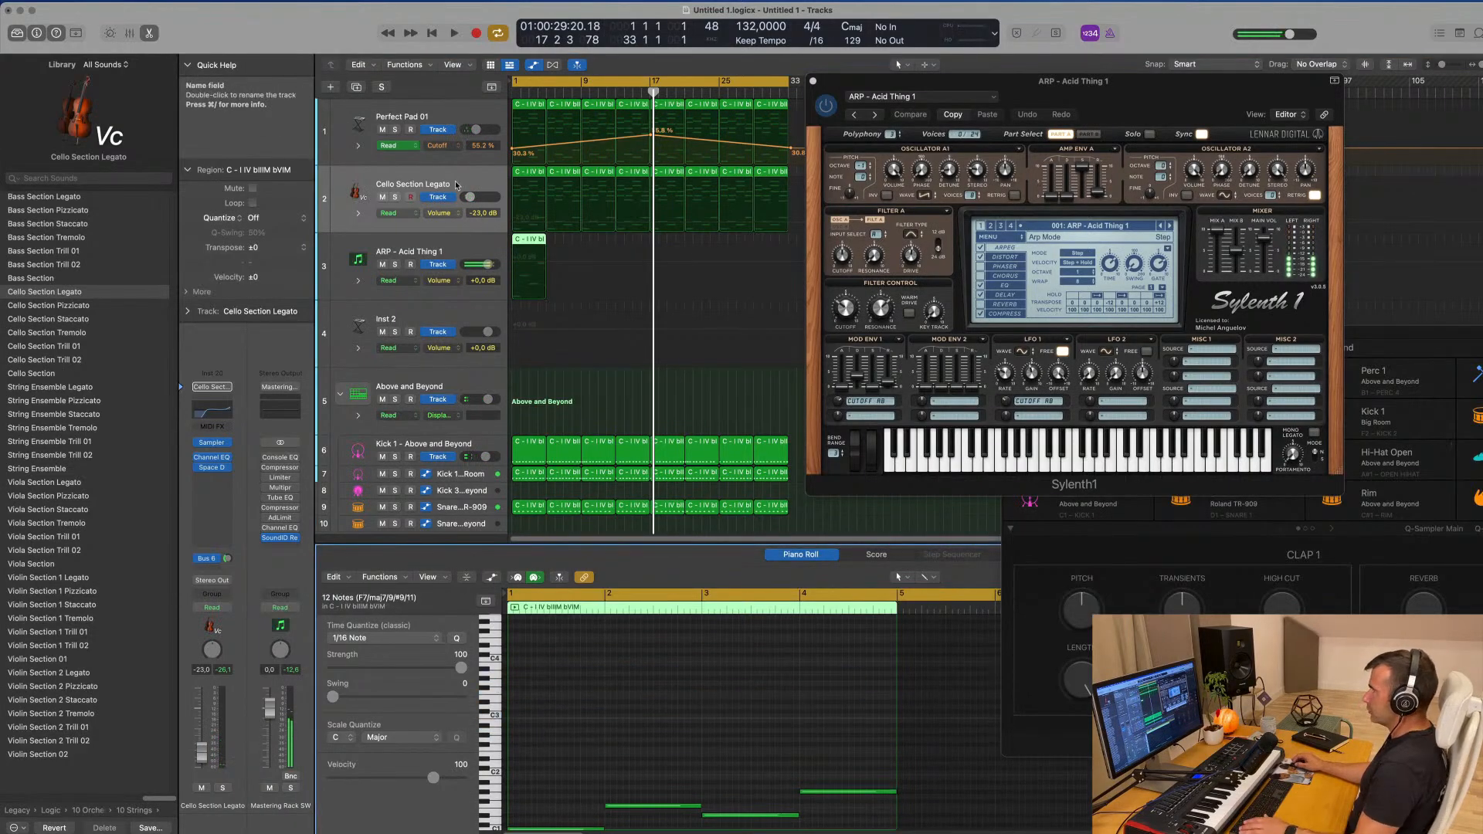
- Lower the ARP - Acid Thing 1 track's volume to -16.0 dB during playback
click(359, 265)
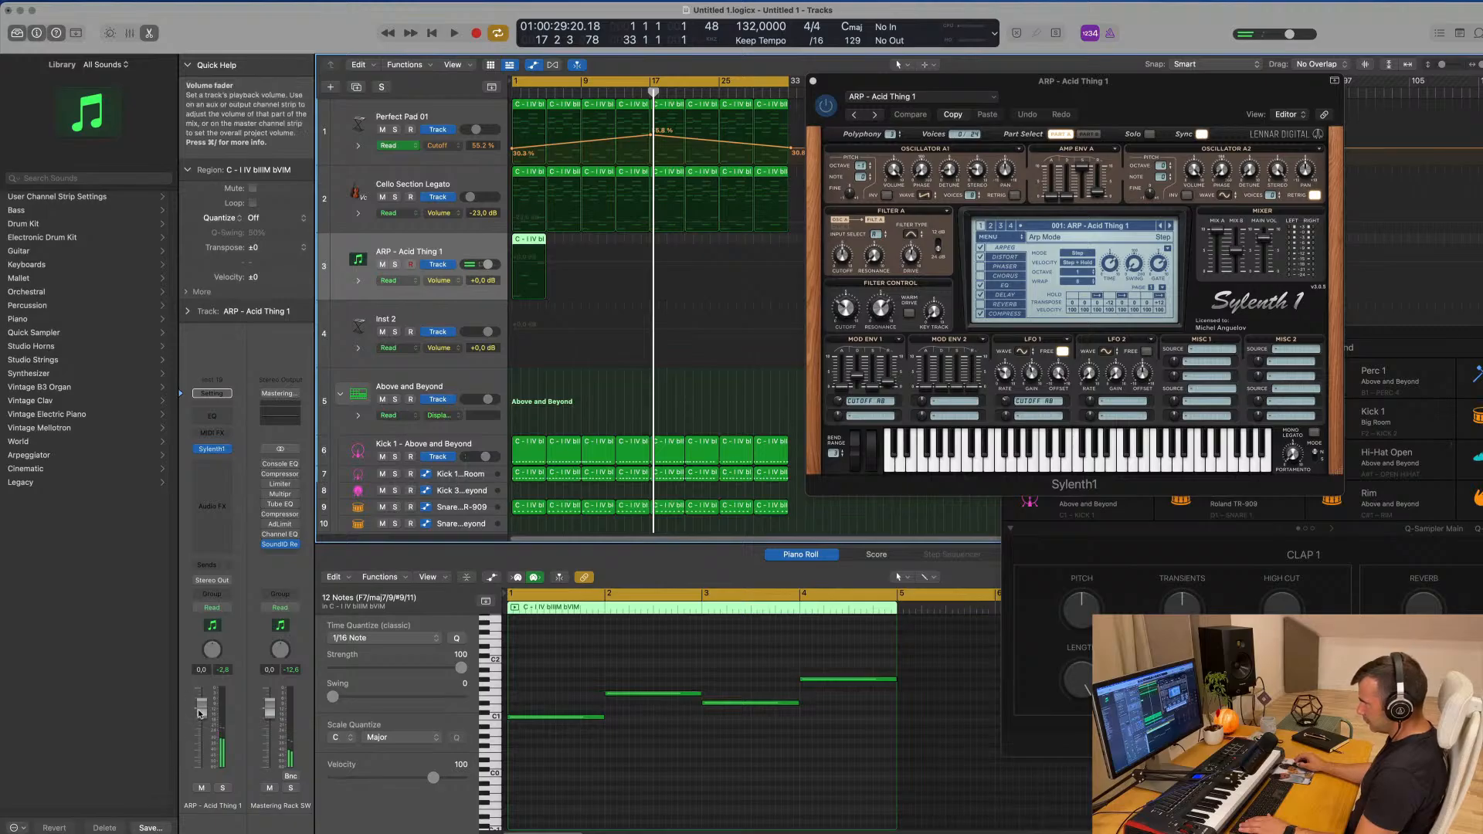
key(space)
drag(205, 750, 205, 761)
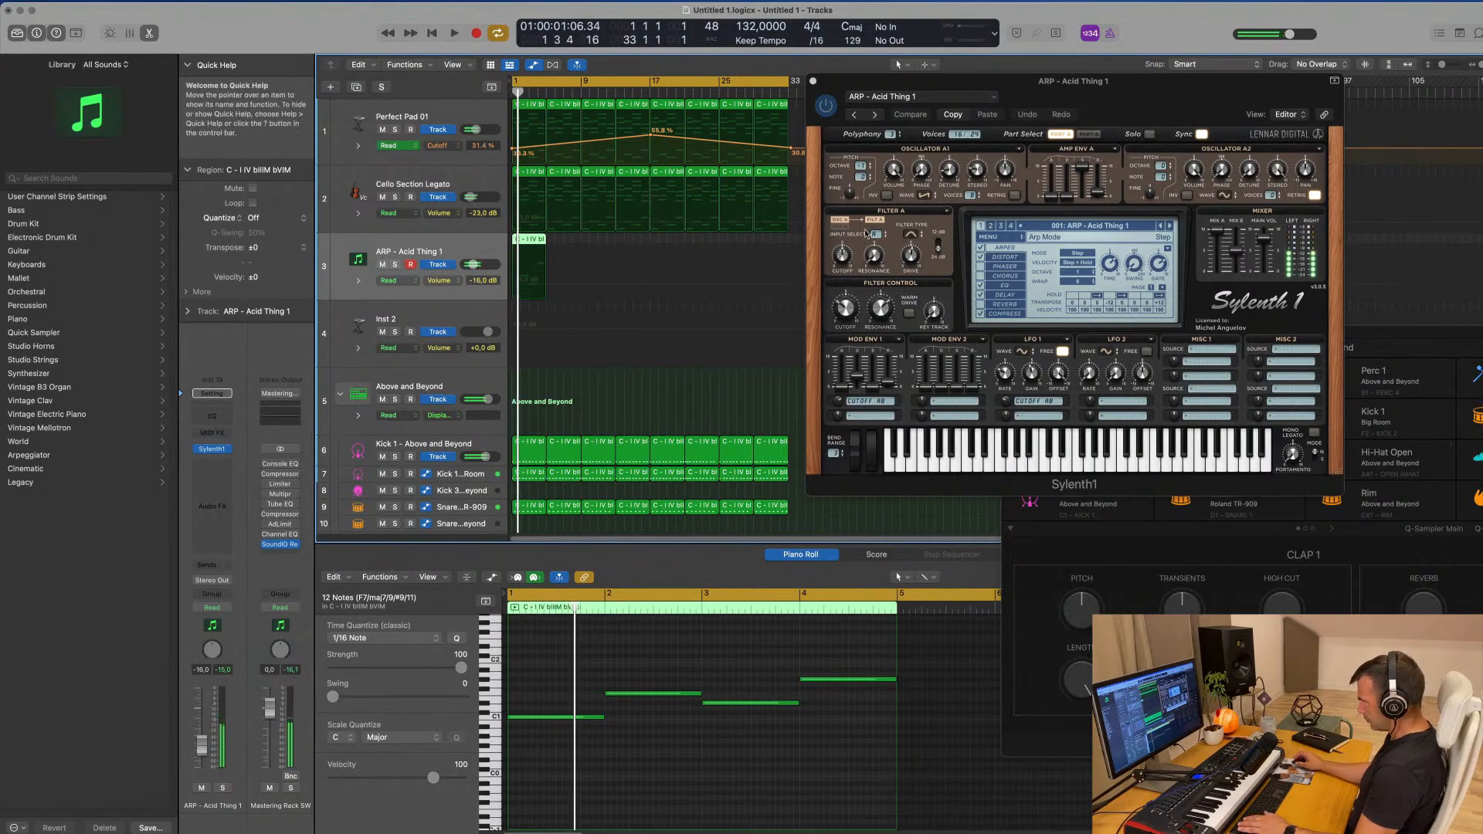
- Load the BASS - Atlantis preset in Sylenth1 and audition the bass notes from the start
drag(1095, 96, 962, 143)
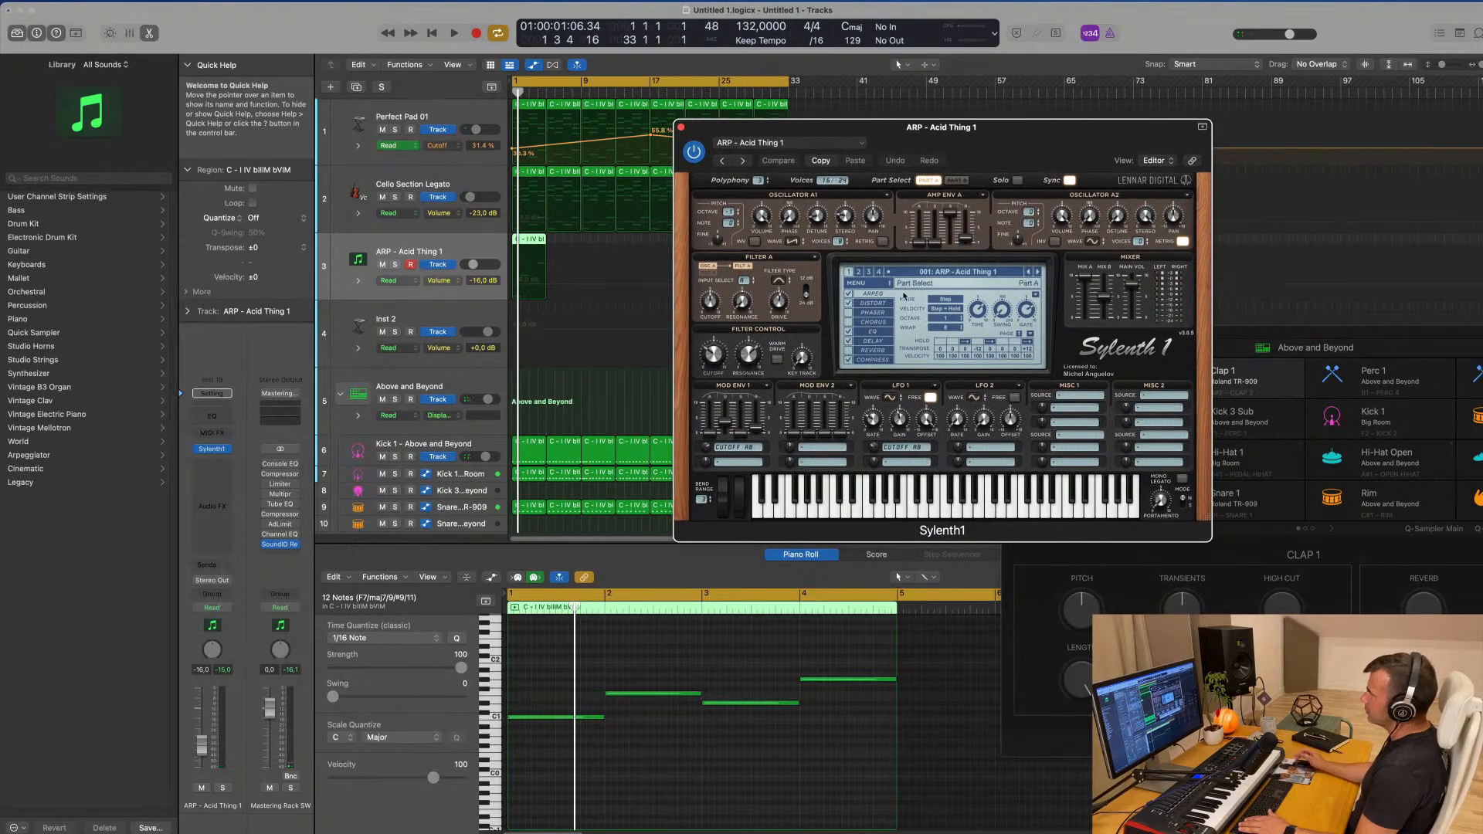
click(964, 274)
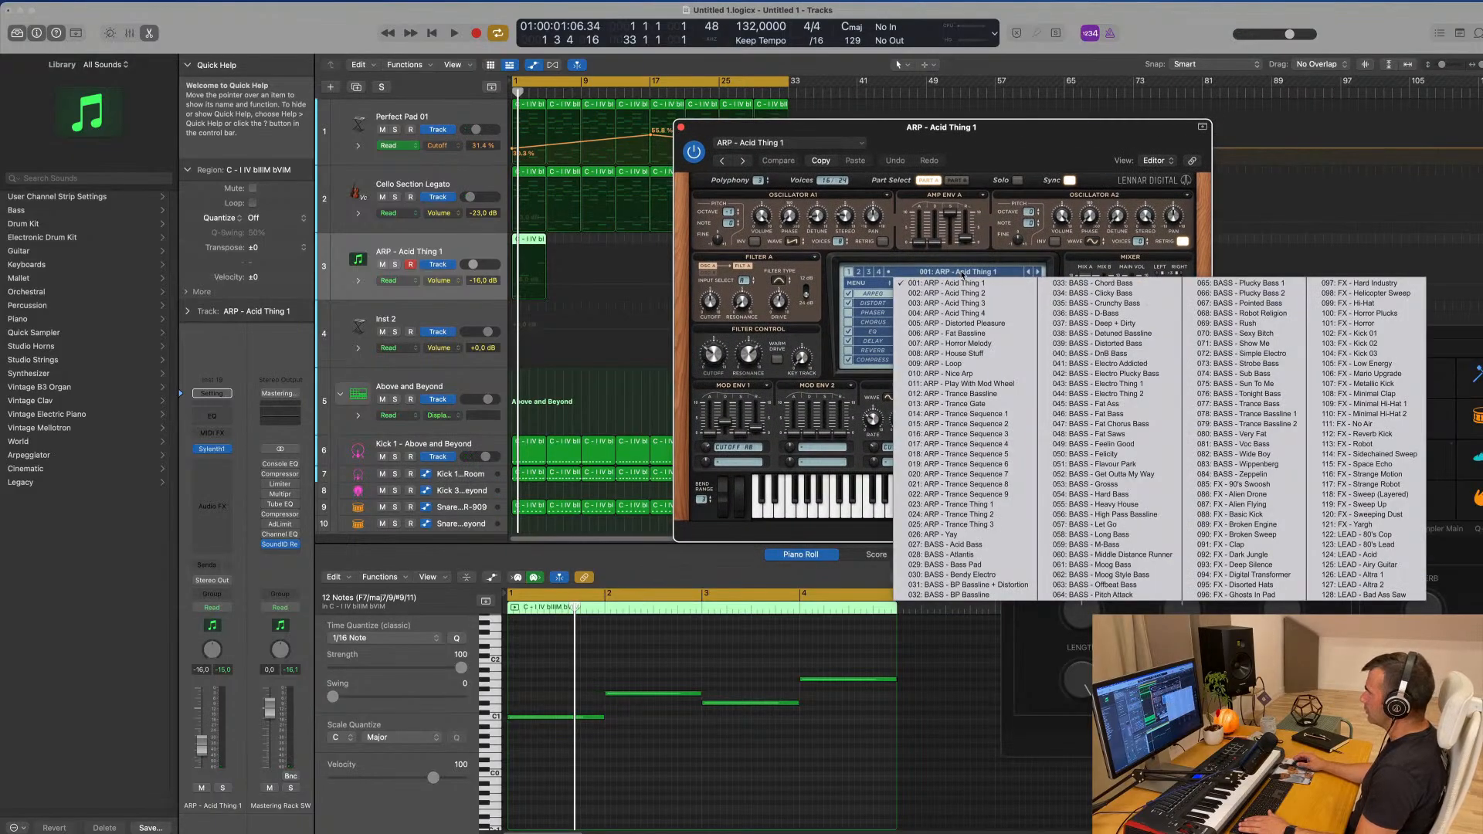
click(970, 554)
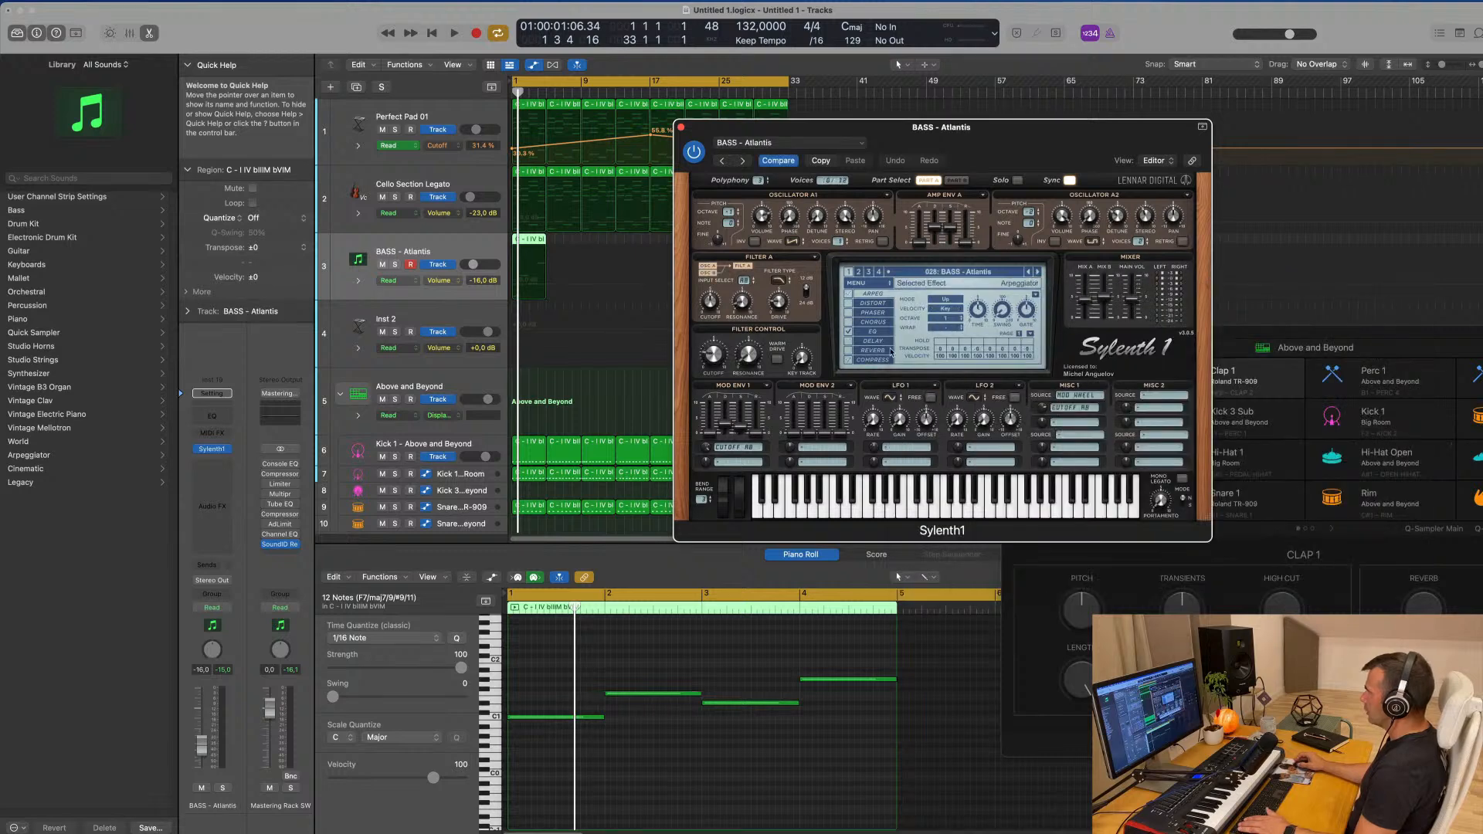
key(space)
key(space)
key(space)
click(593, 630)
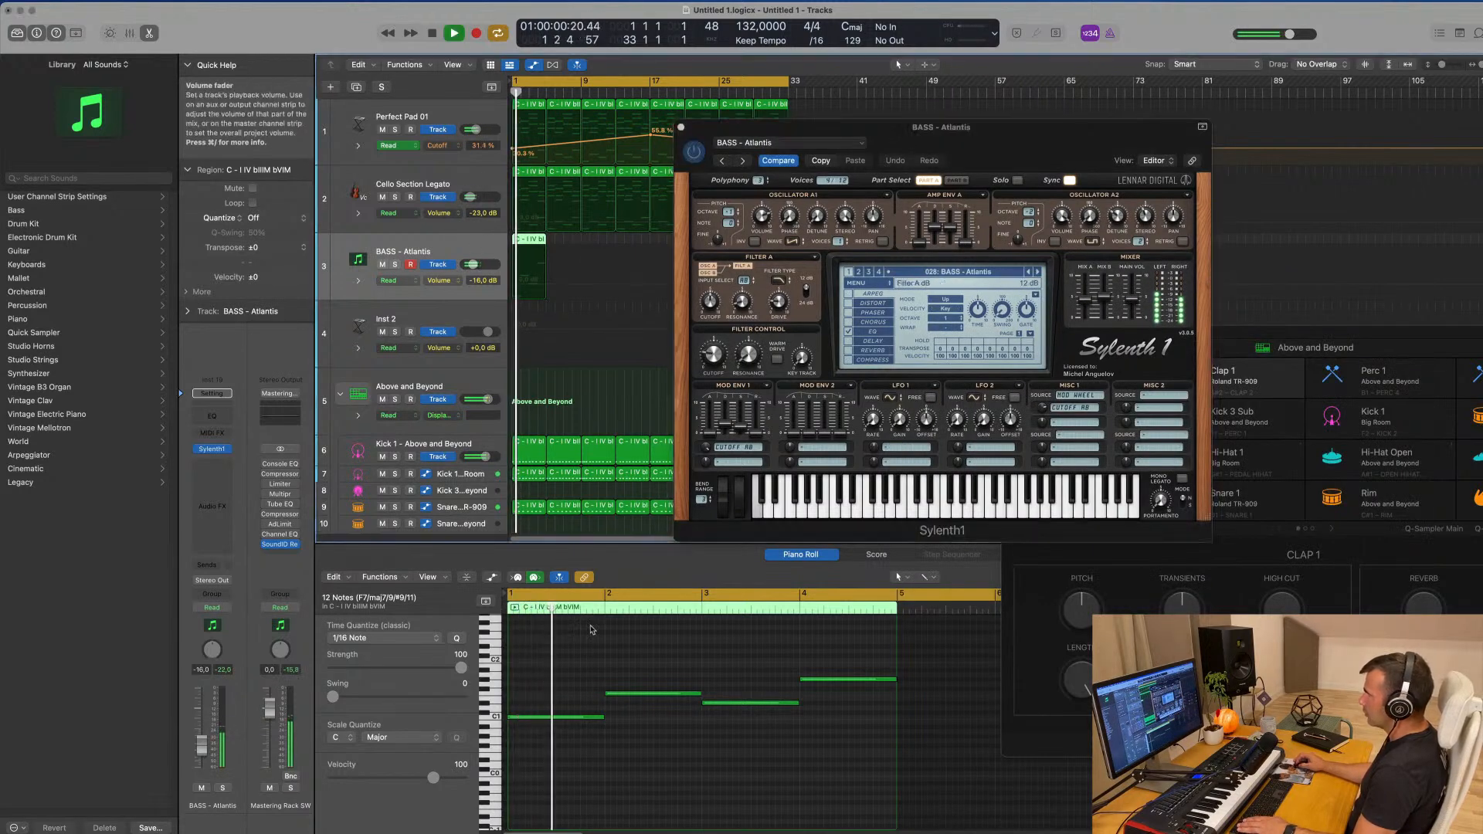
- Raise the BASS - Atlantis track's volume to -8.8 dB while replaying the opening
key(space)
key(space)
key(space)
drag(201, 737, 200, 732)
key(space)
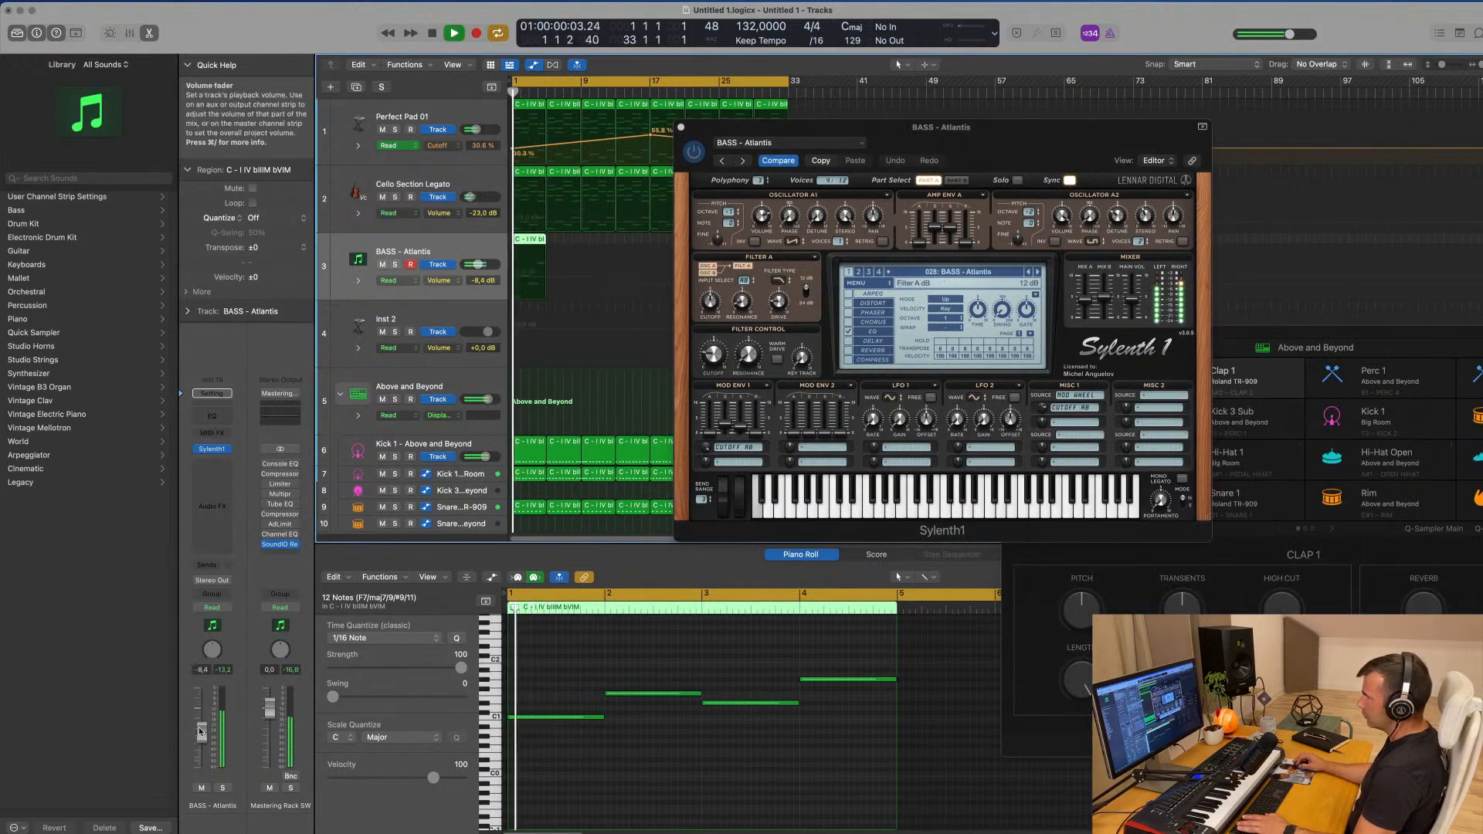
key(space)
key(space)
- Transpose all four bass notes up one octave and play the region back
key(super+a)
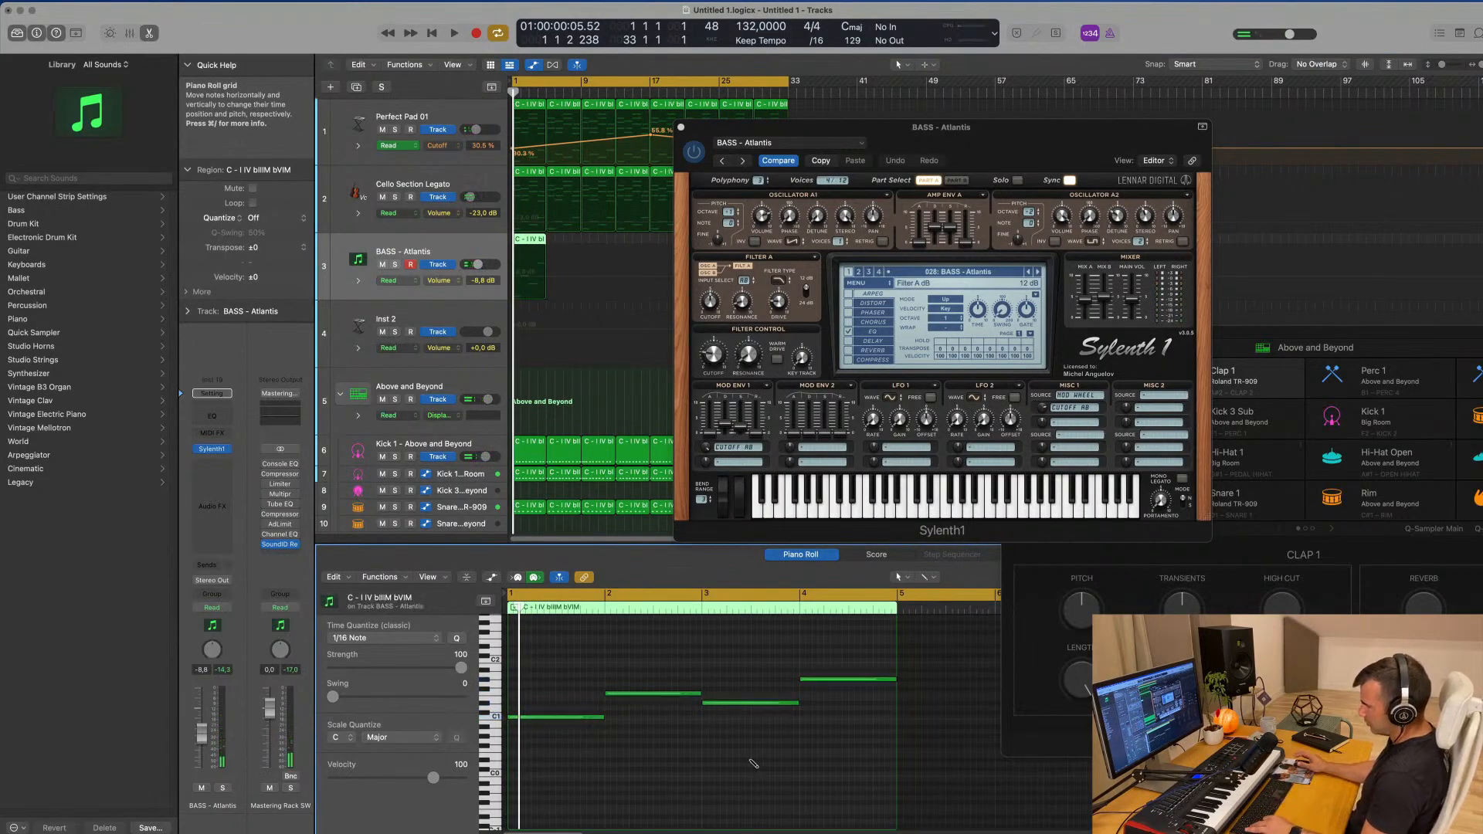
key(alt+shift+Up)
key(space)
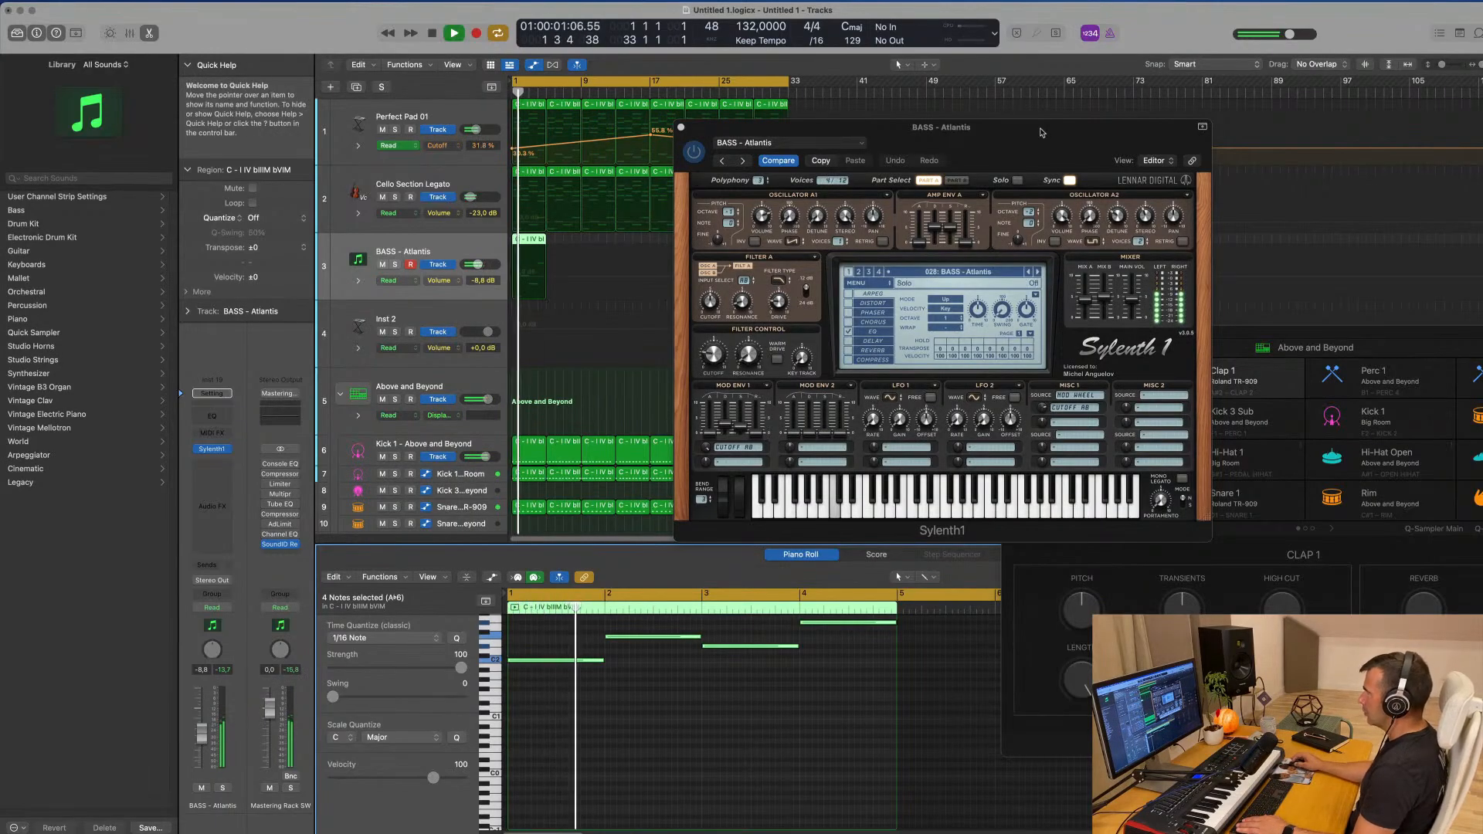
- Change the Sylenth1 sound to the BASS - Bass Pad preset and audition it from bar 1
drag(1070, 170, 1077, 250)
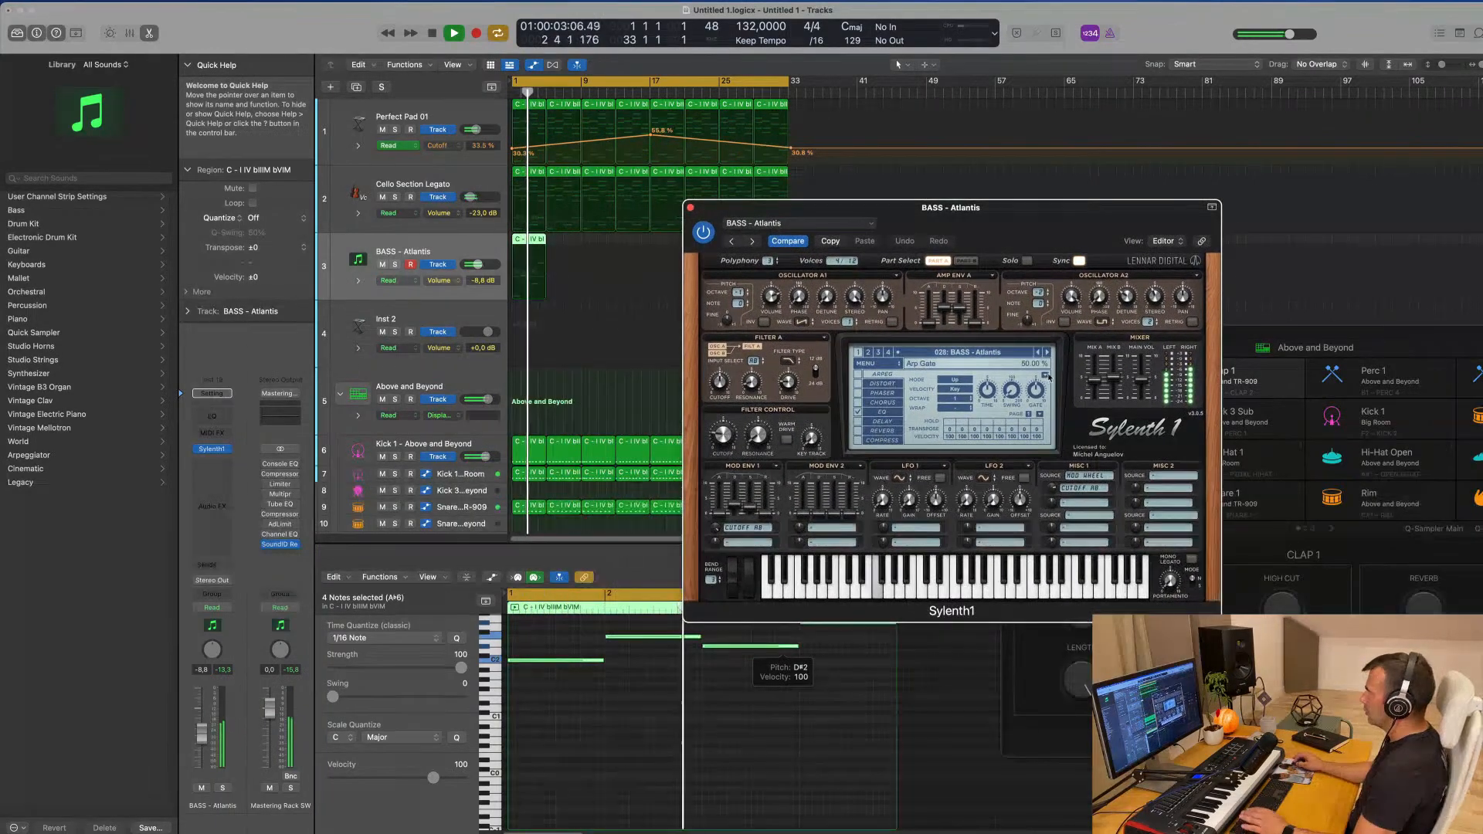
click(1048, 355)
key(space)
key(space)
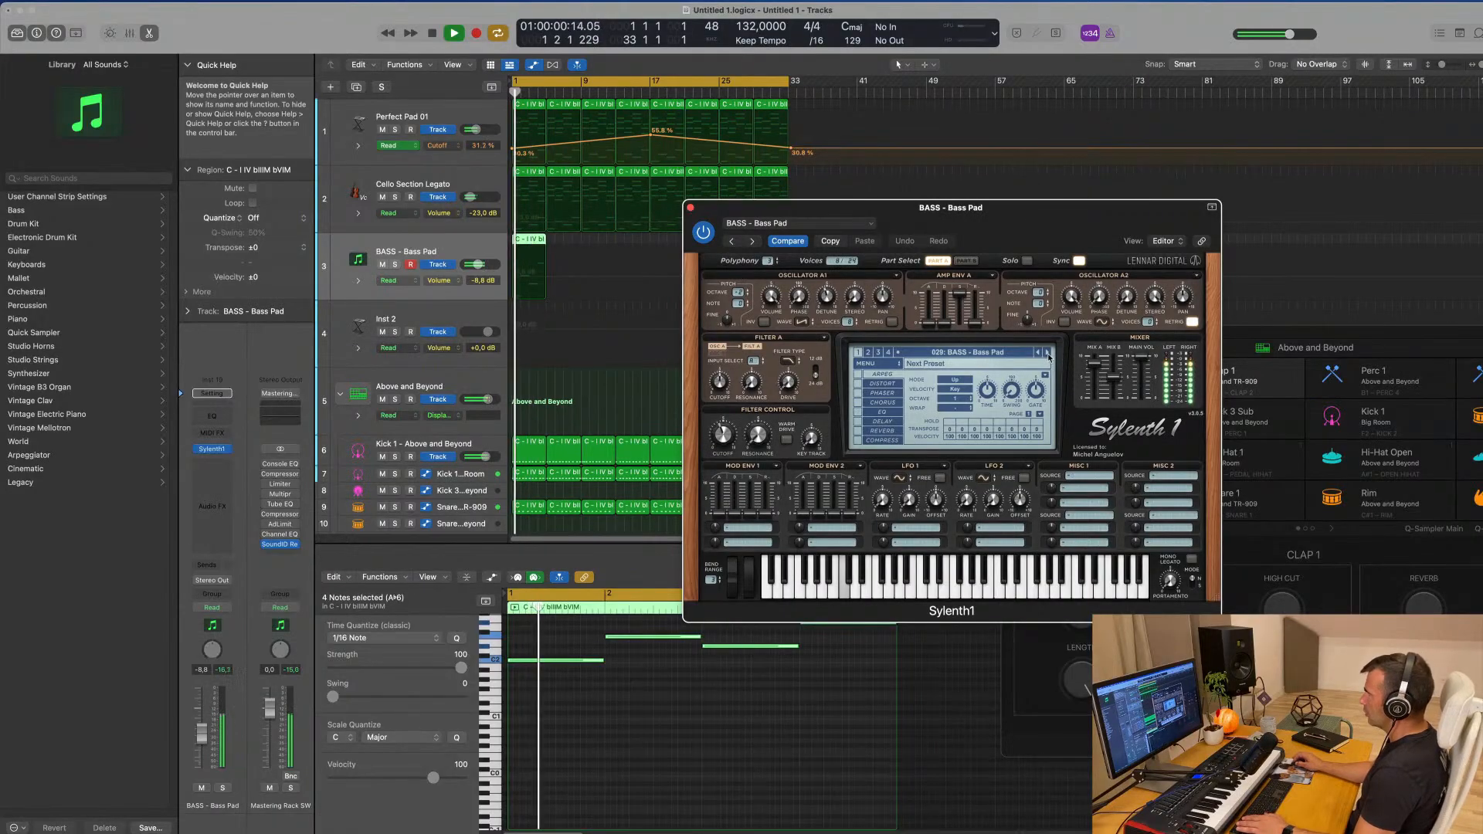
- Repeat the BASS - Bass Pad region up to bar 33
drag(1040, 207, 1220, 436)
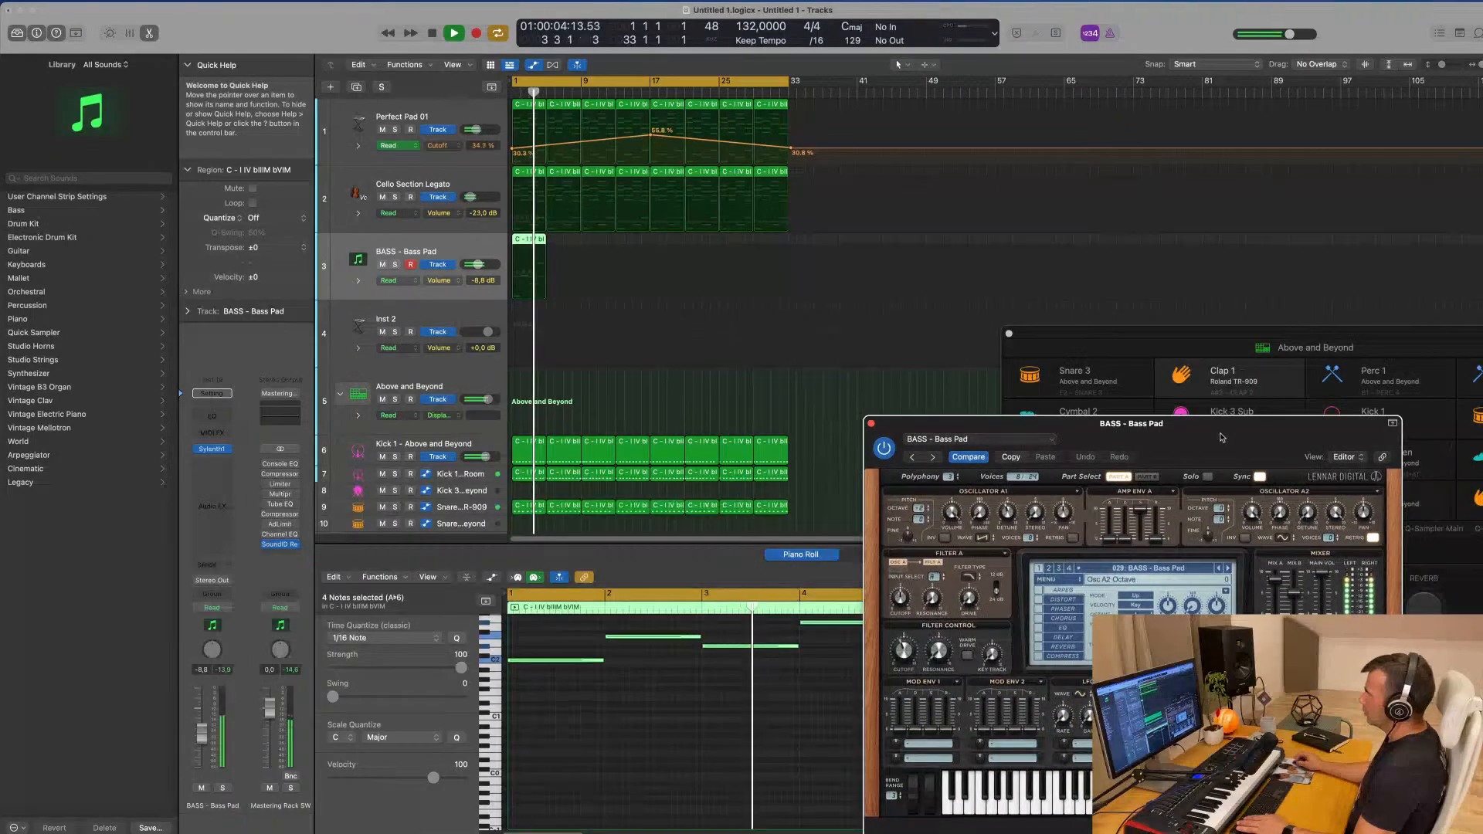
key(space)
click(575, 242)
drag(506, 247, 505, 243)
key(super+r)
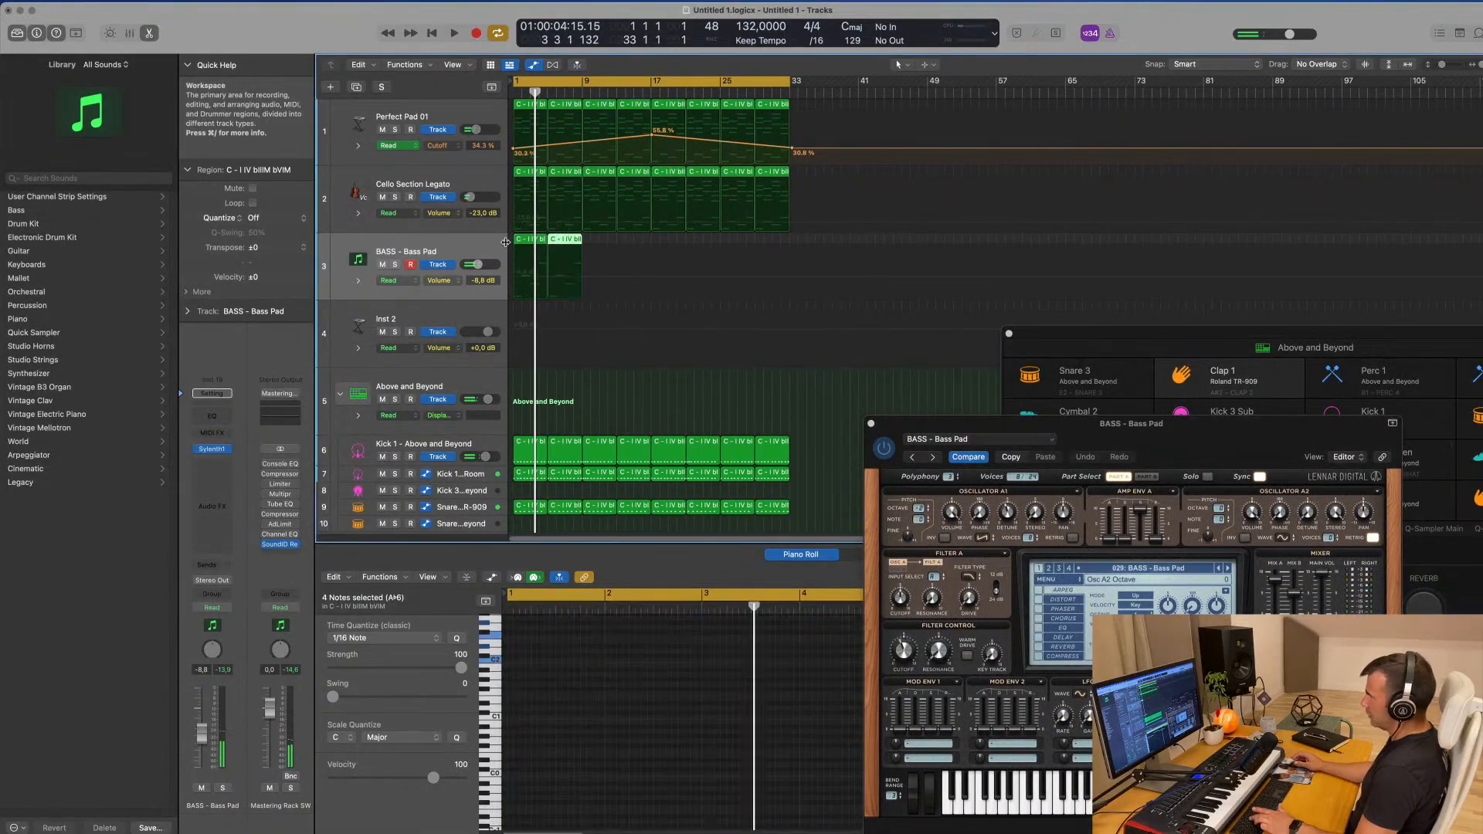
- Insert a stereo Compressor on the BASS - Bass Pad track while the arrangement plays from the start
click(461, 249)
key(space)
click(222, 466)
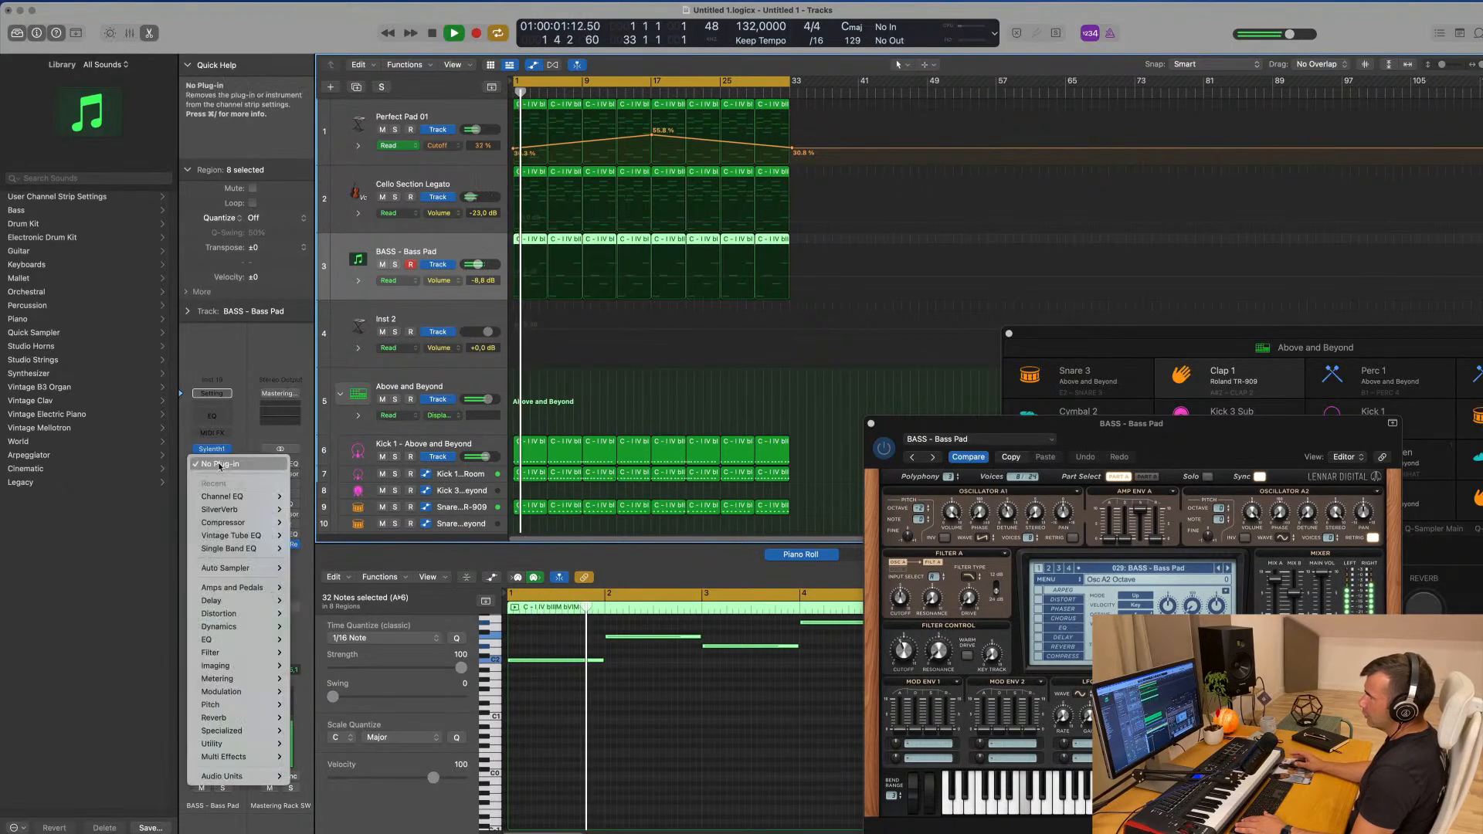
mouse_move(247, 526)
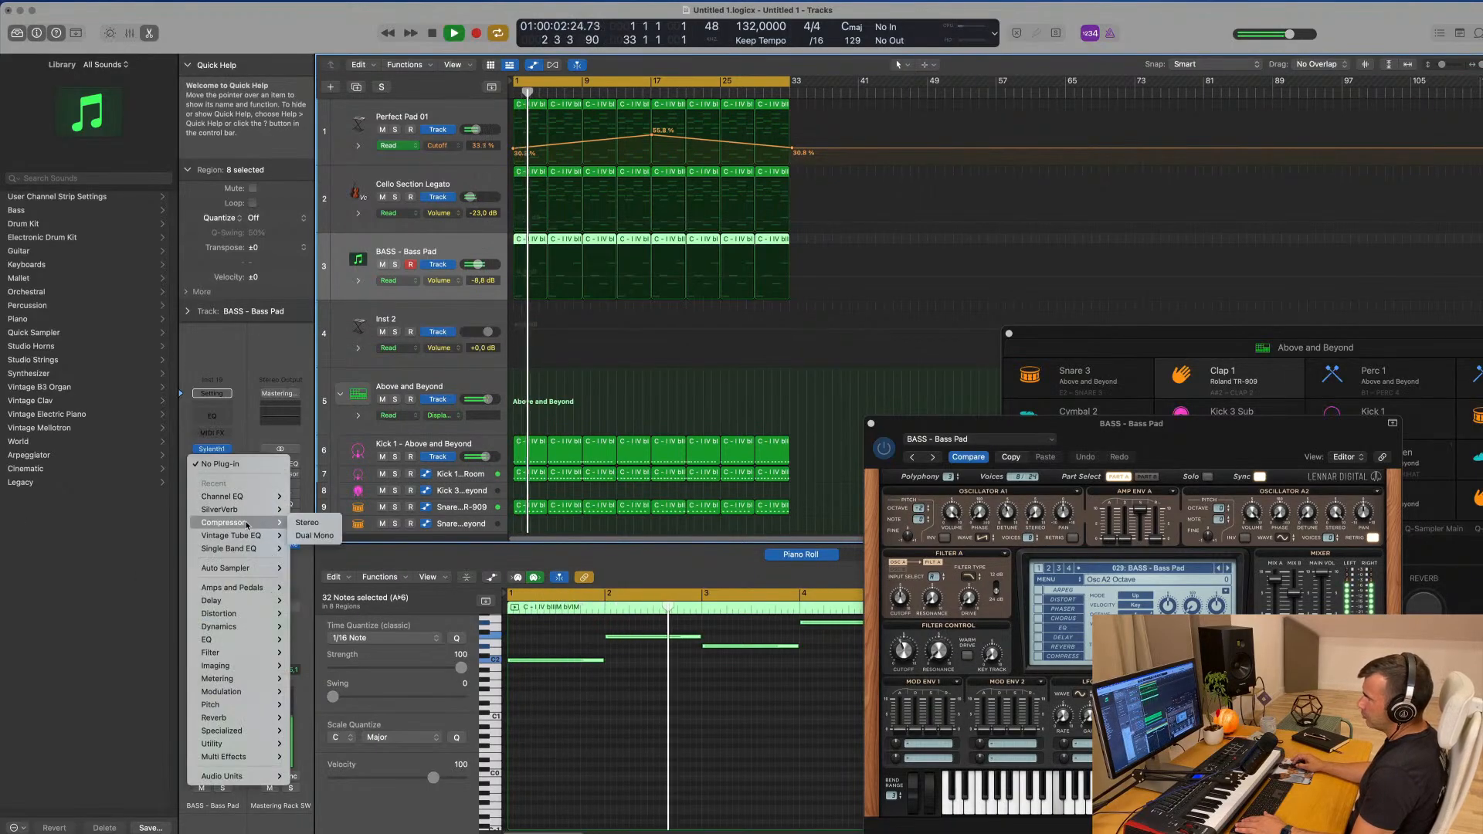
click(306, 522)
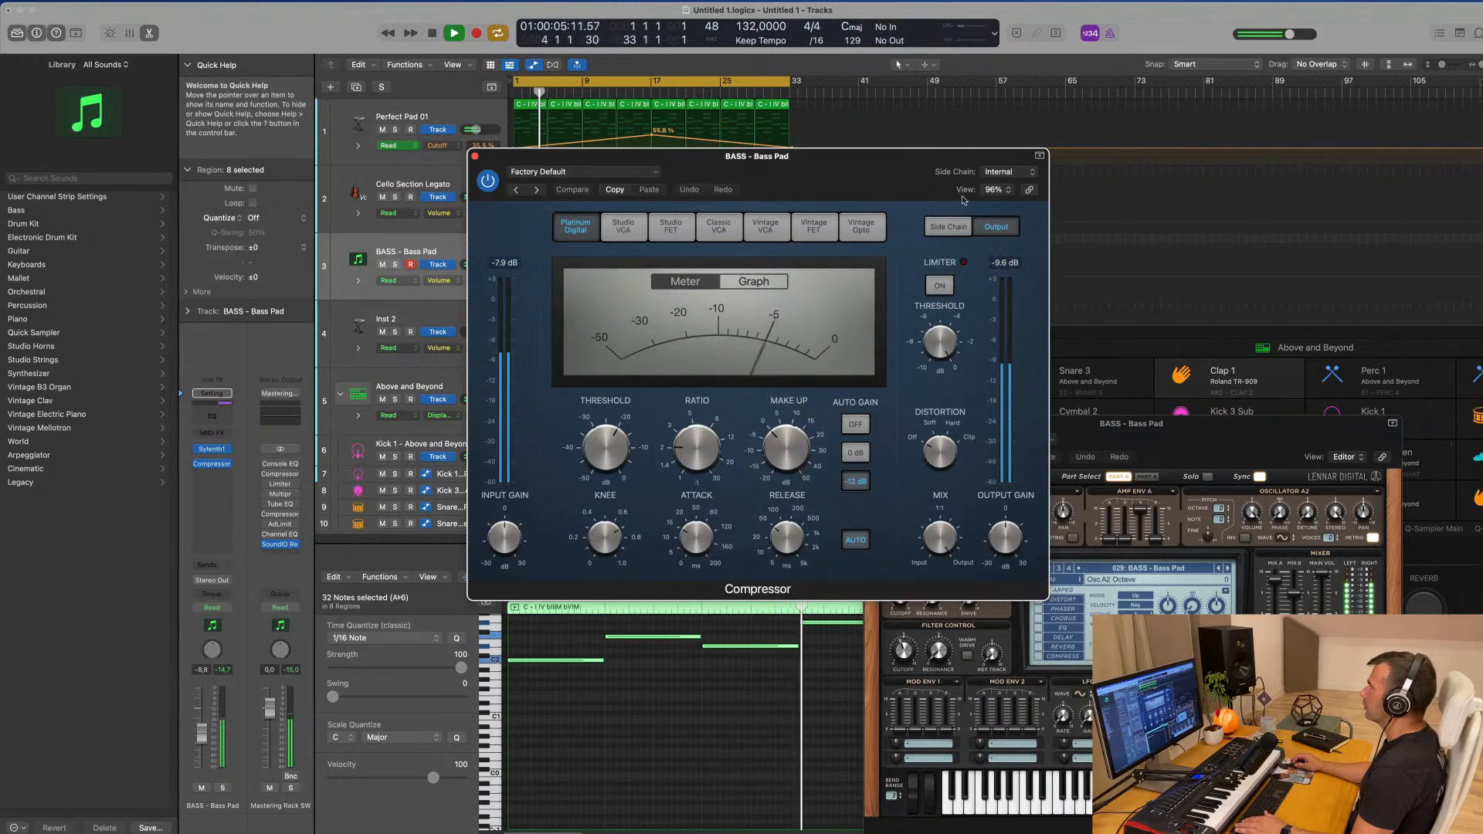
- Set the Compressor's side chain to Kick 1 - Above and Beyond (Inst 3) and move its window off the track headers
click(1006, 172)
mouse_move(1004, 193)
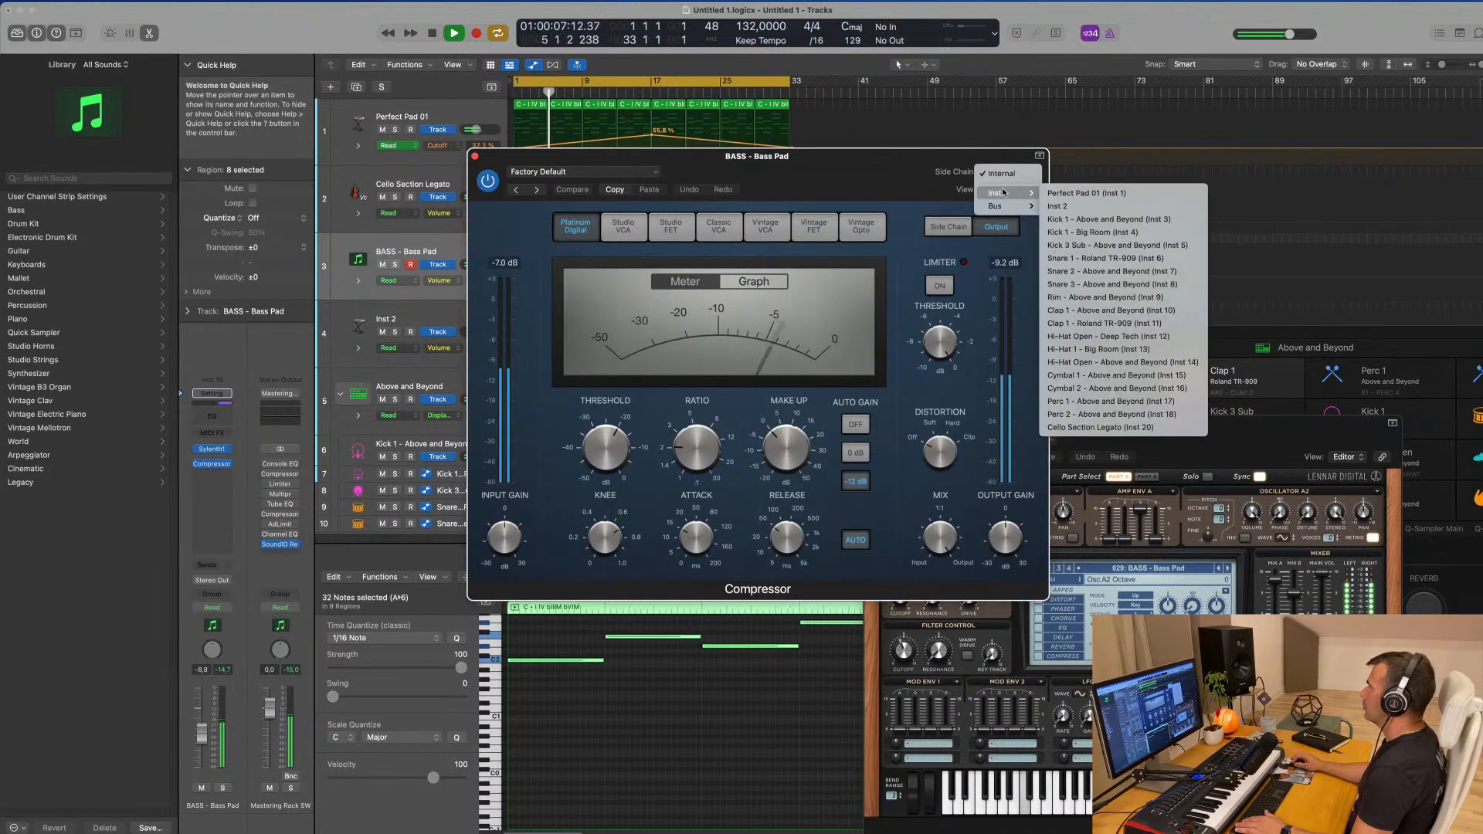
click(1108, 220)
drag(772, 156, 979, 157)
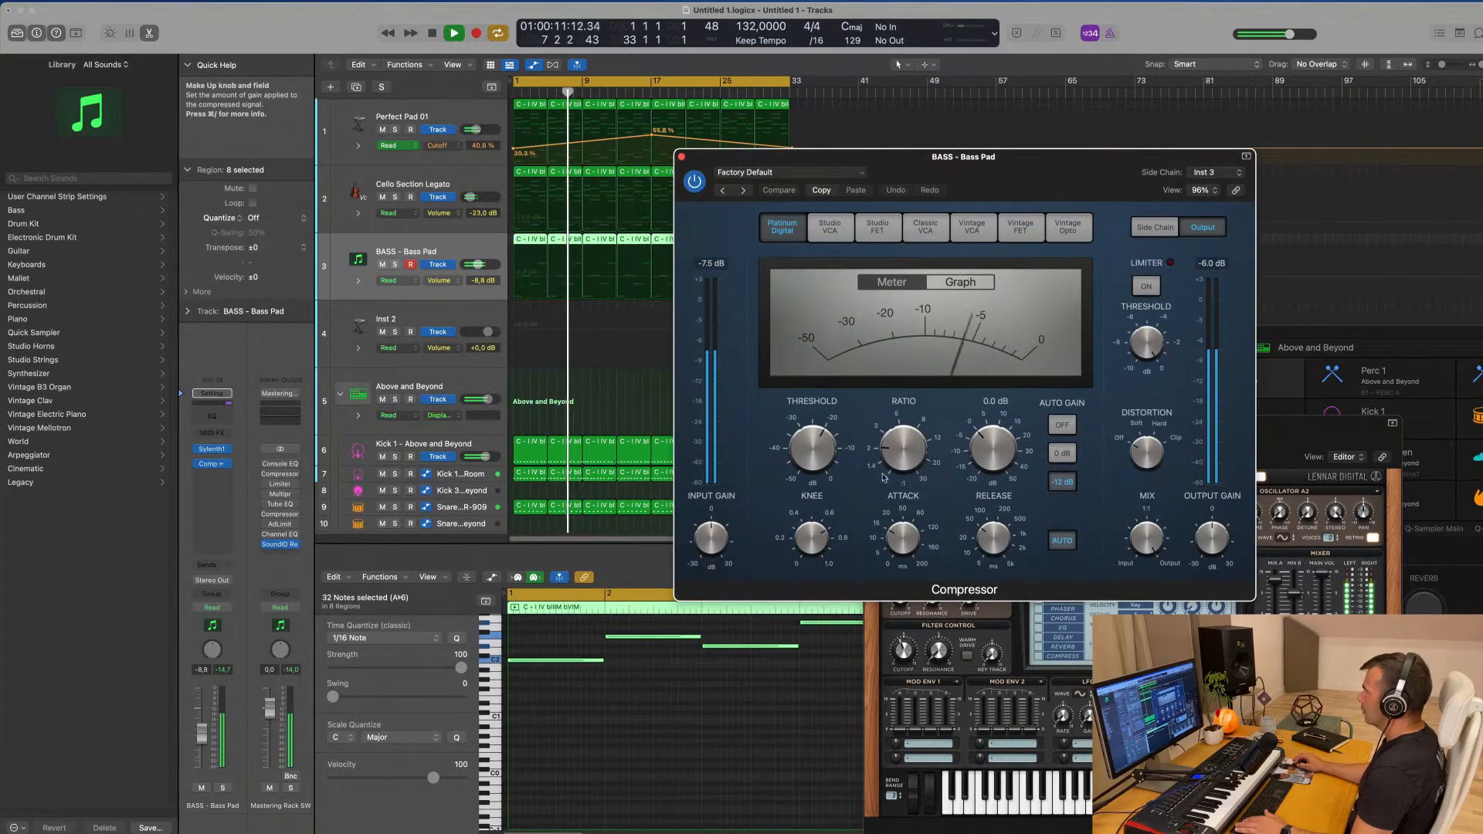
- Set the Compressor's ratio to 4.4:1, lower its threshold slightly and close the plug-in
drag(896, 467, 903, 420)
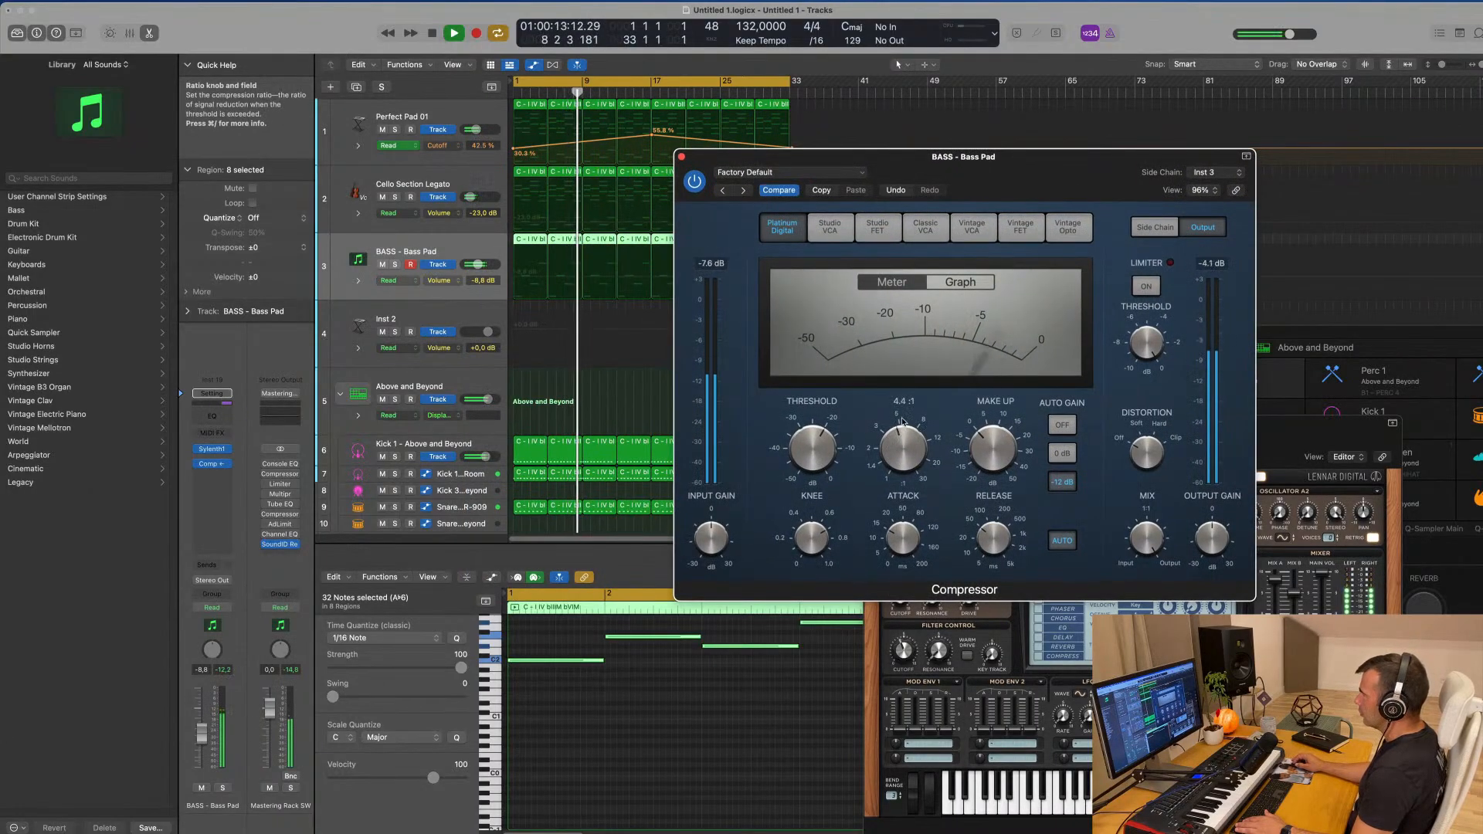
drag(801, 442, 801, 448)
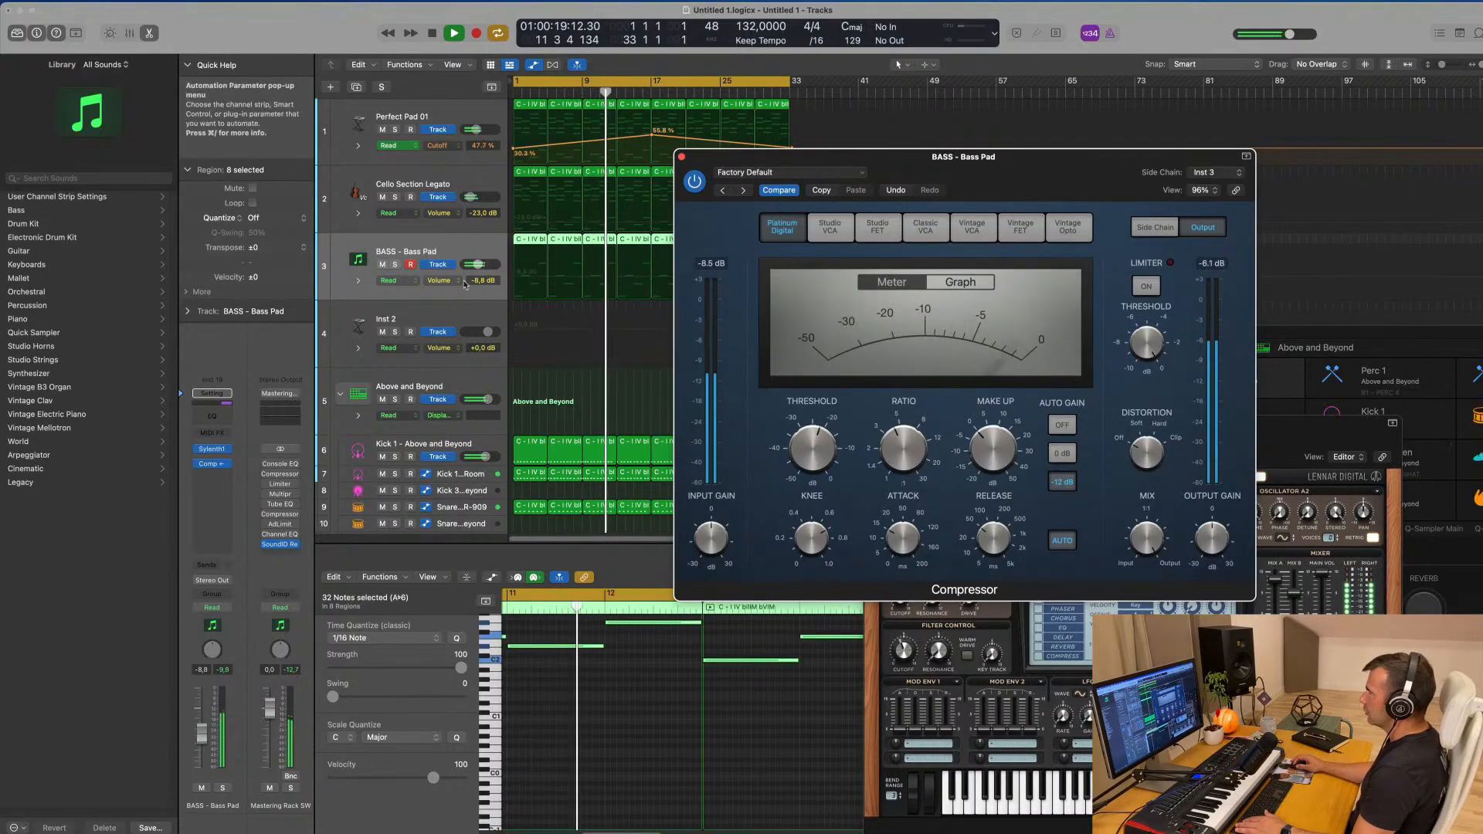
drag(685, 157, 477, 224)
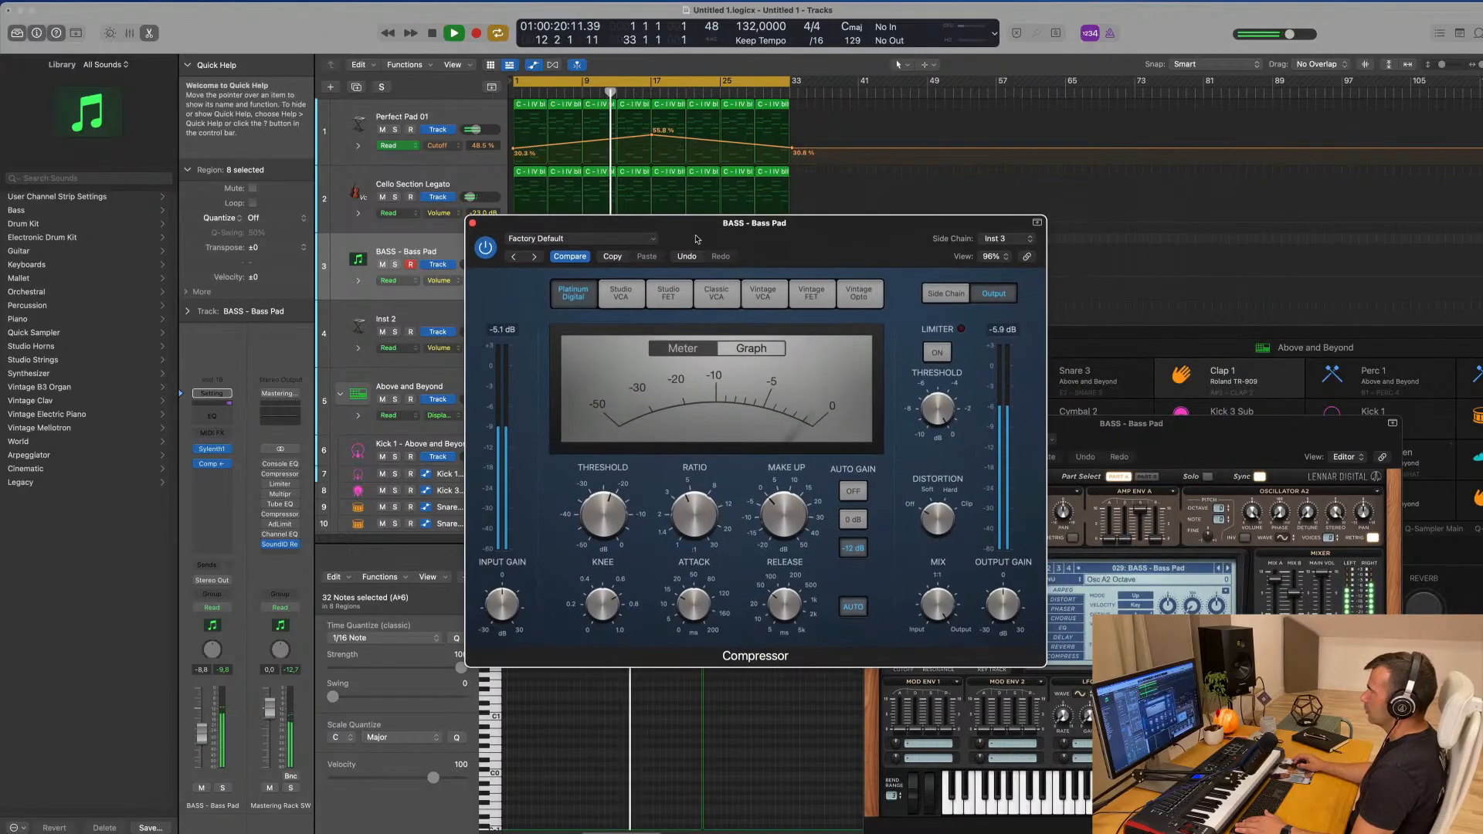
click(474, 225)
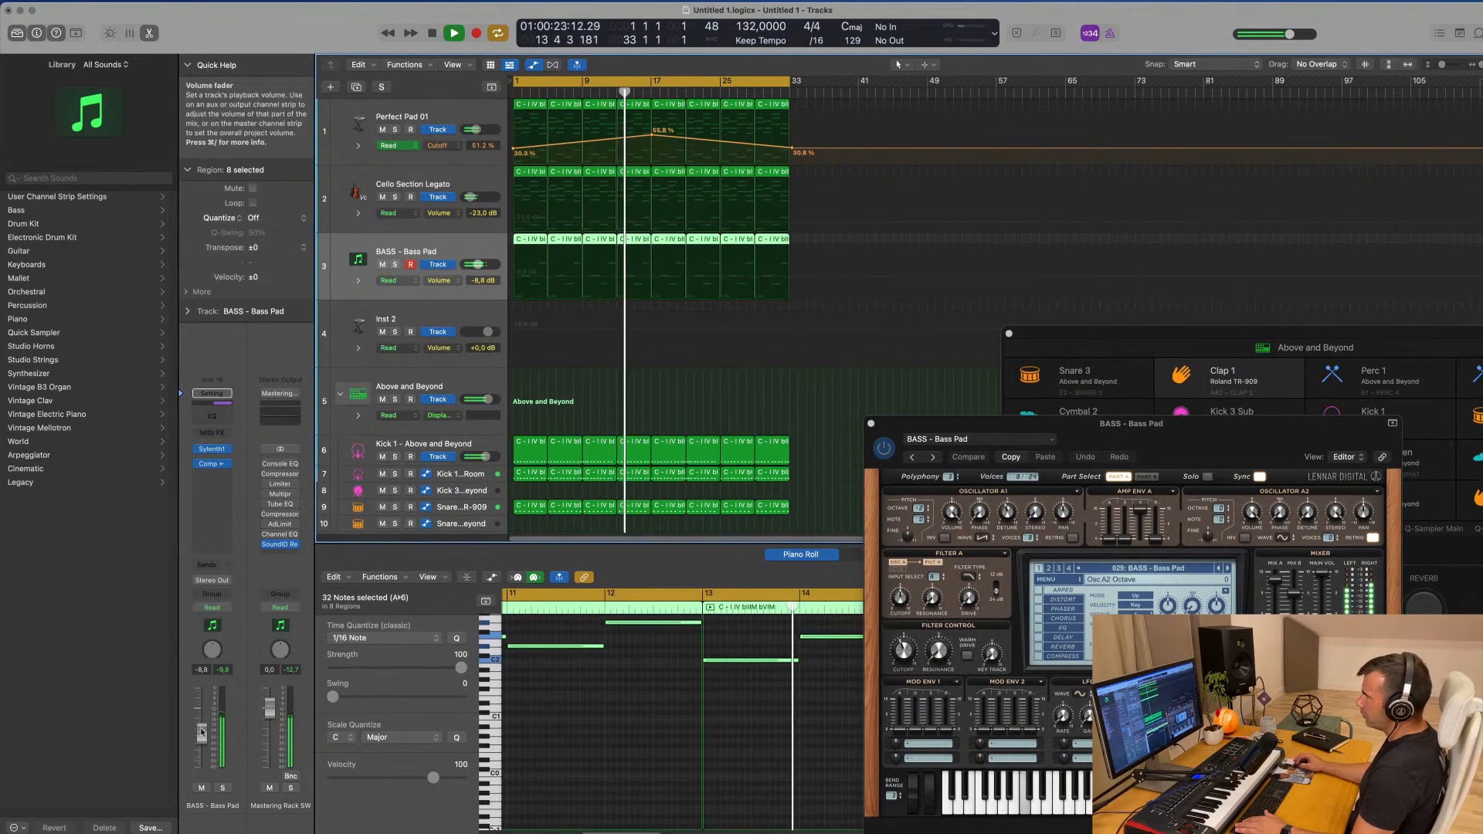
- Set the BASS - Bass Pad track's volume to -7.6 dB and move the Sylenth1 window clear of the arrangement
drag(202, 732, 202, 726)
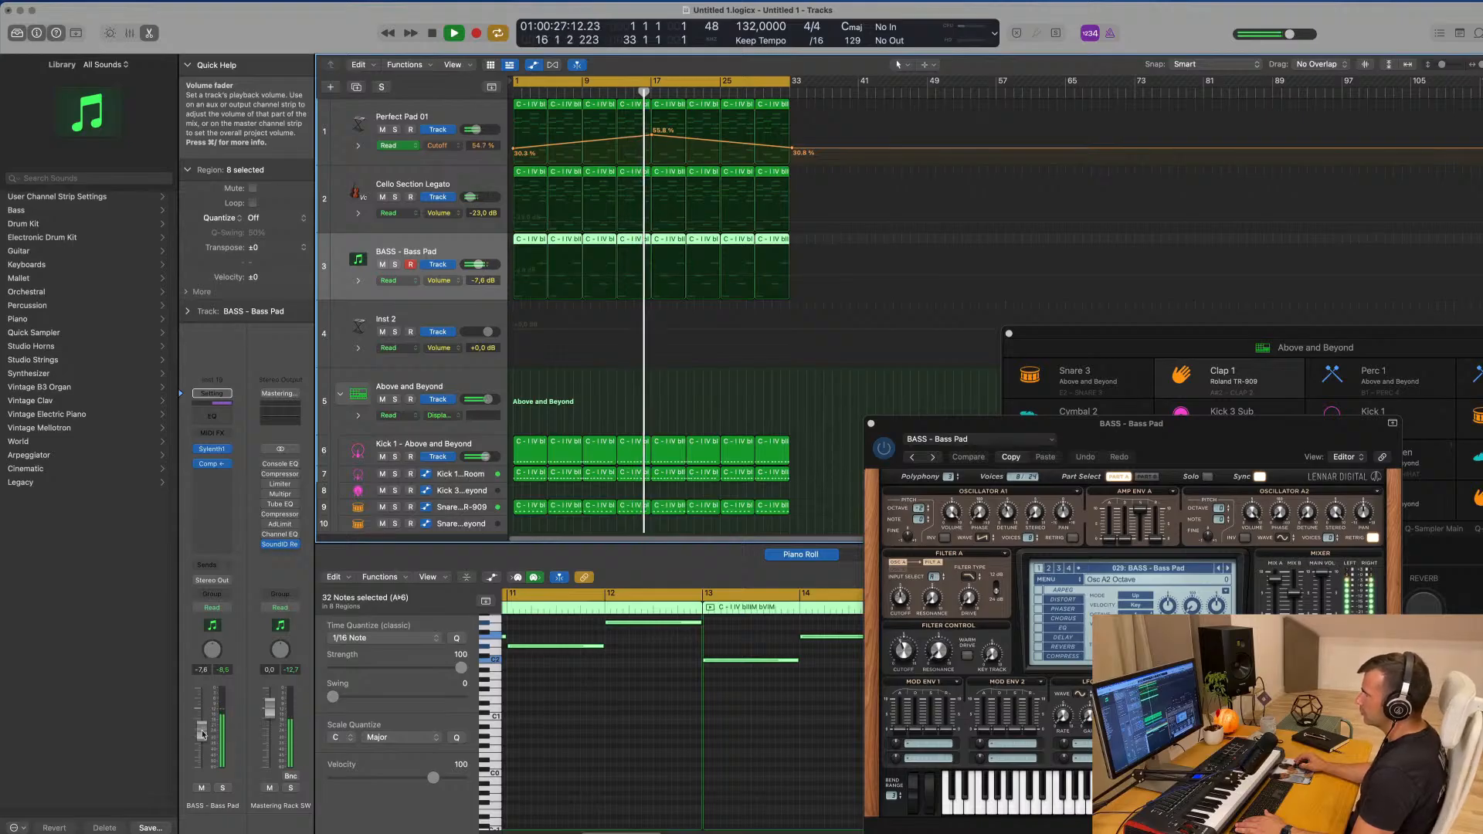
drag(1195, 425, 1226, 107)
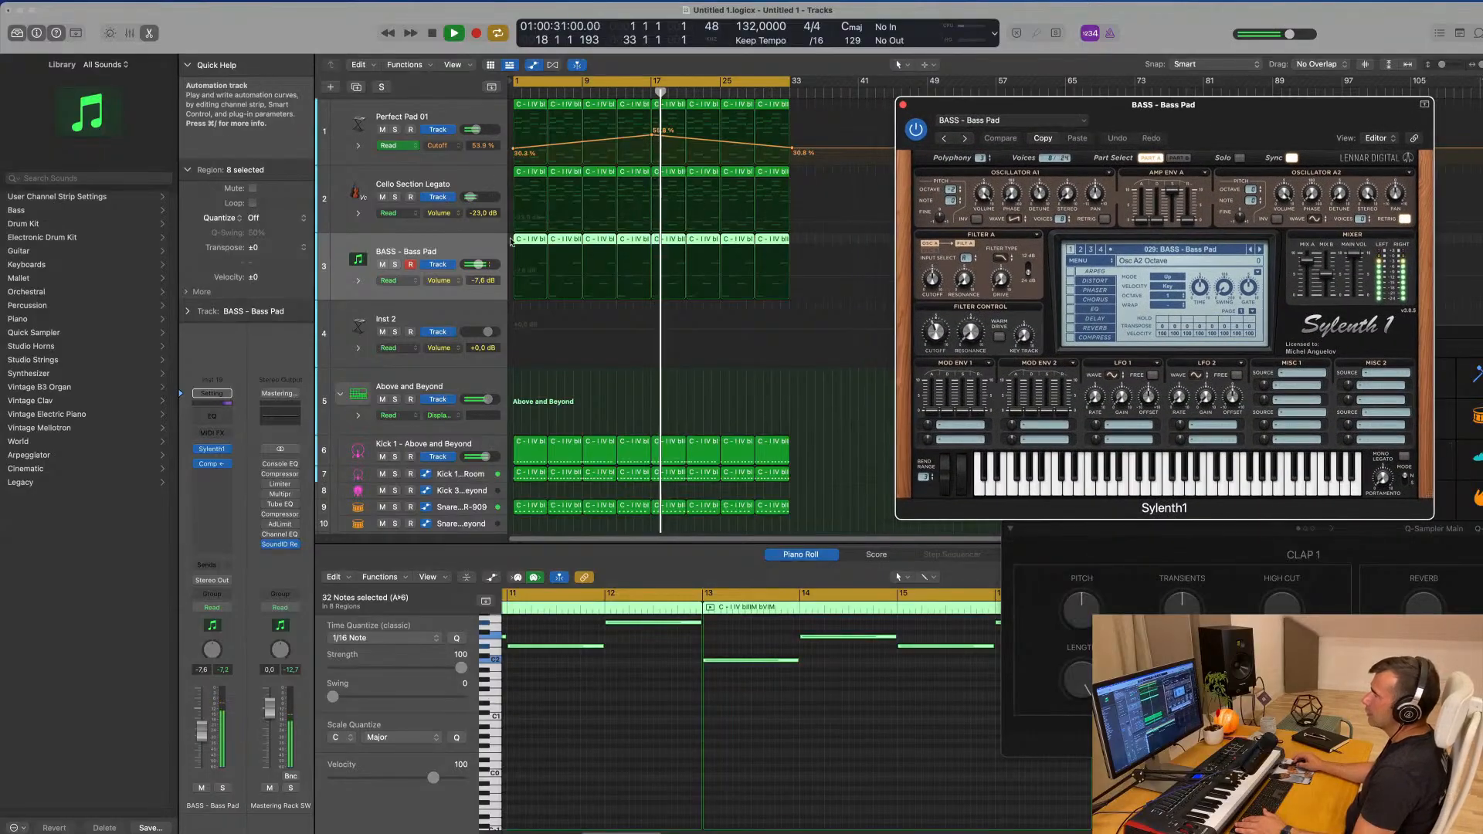
click(461, 247)
key(super+Left)
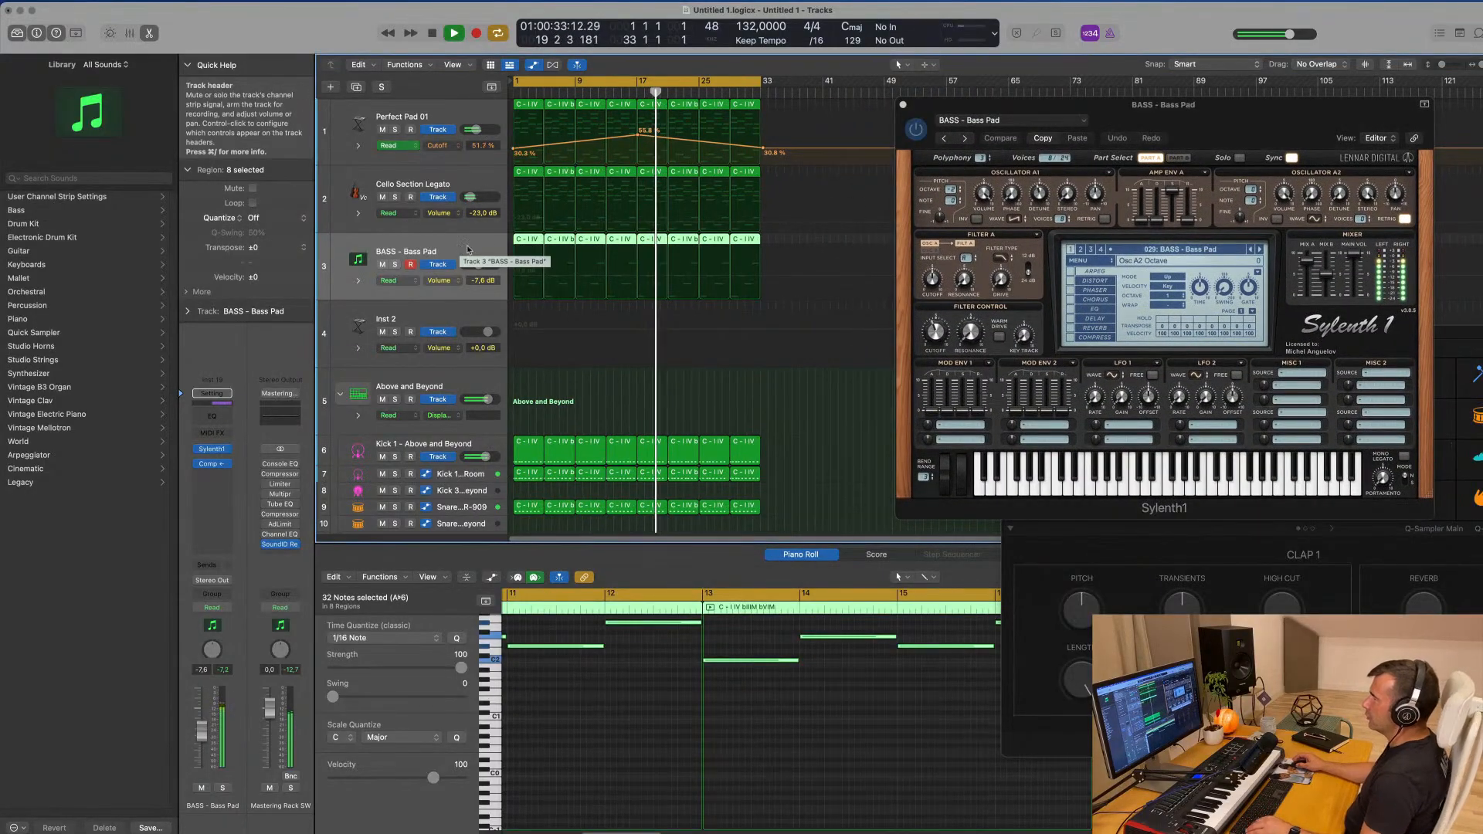
drag(1073, 108, 1400, 138)
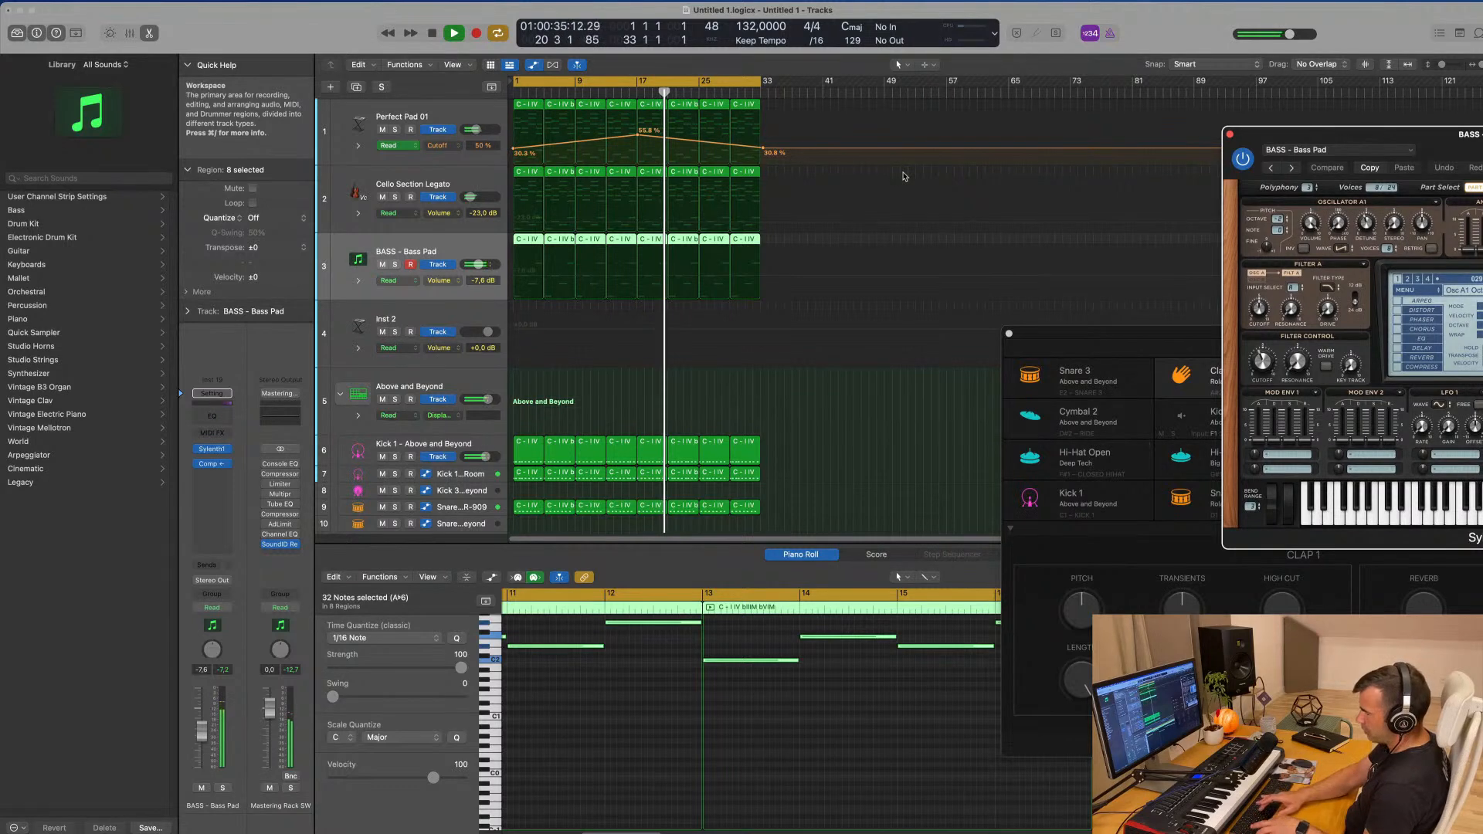
- Repeat all regions in the arrangement once so they run to bar 65, and show the secondary ruler
key(super+a)
key(super+r)
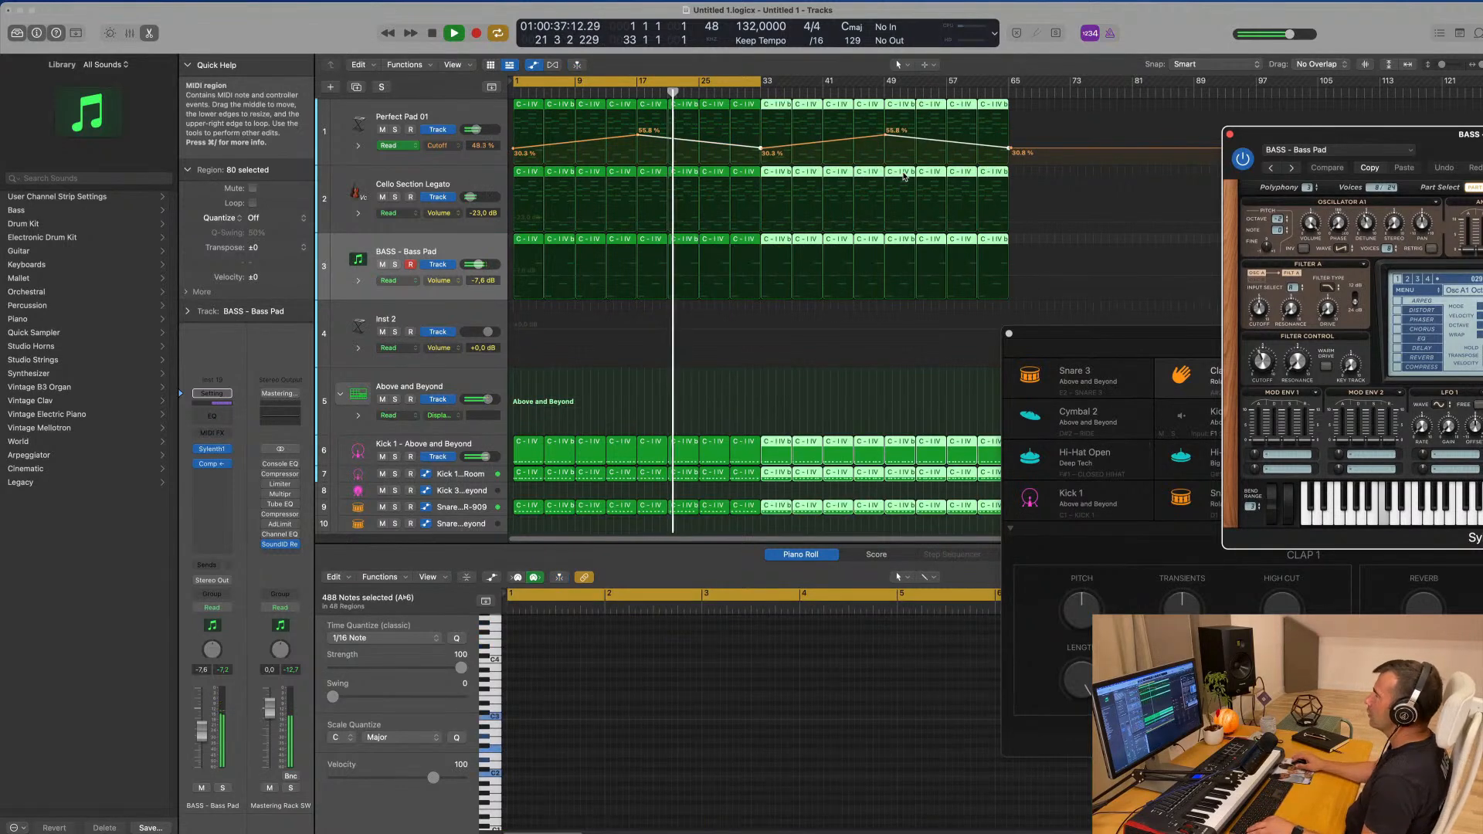
click(452, 65)
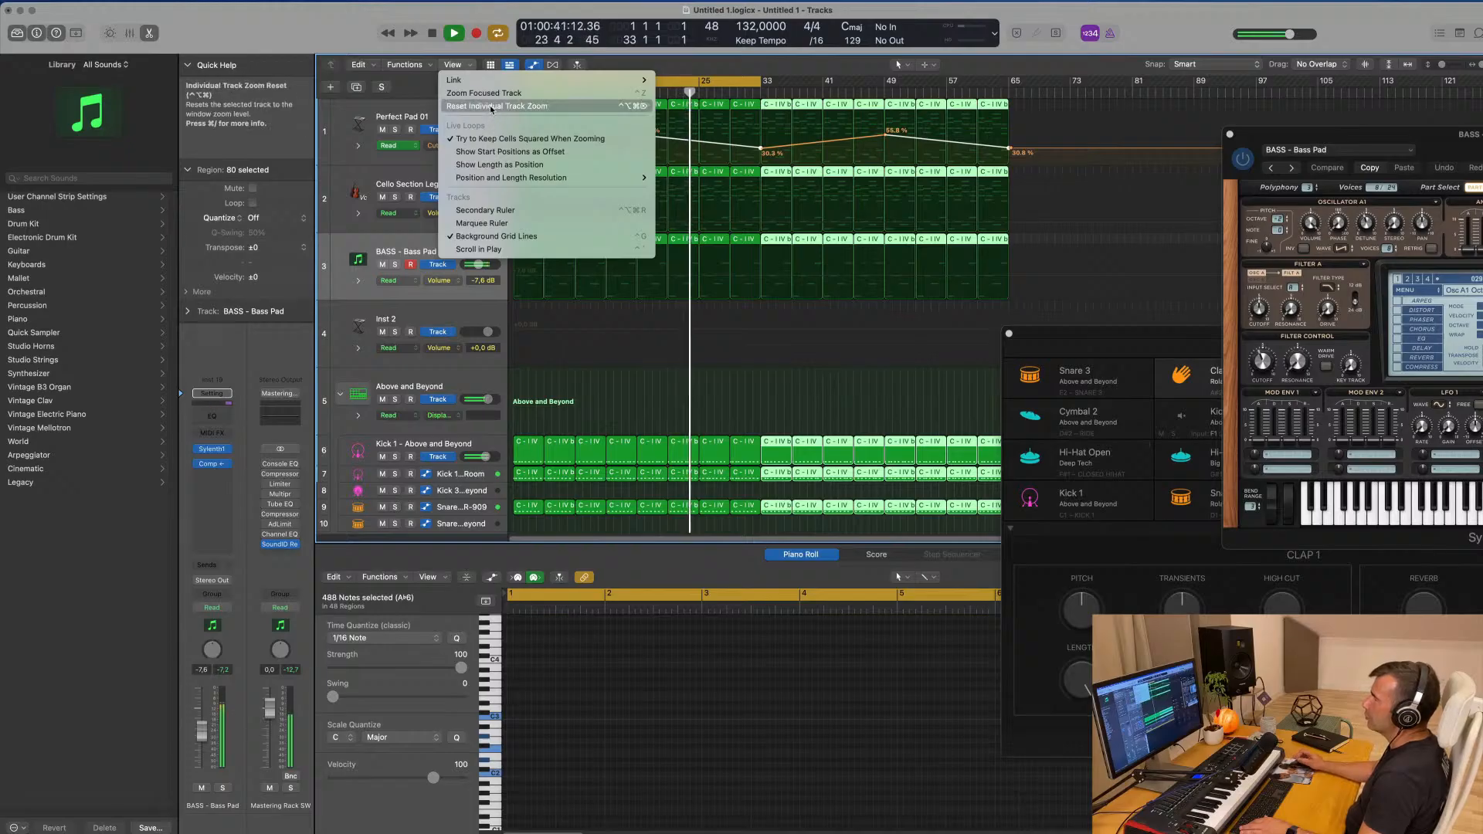
click(486, 210)
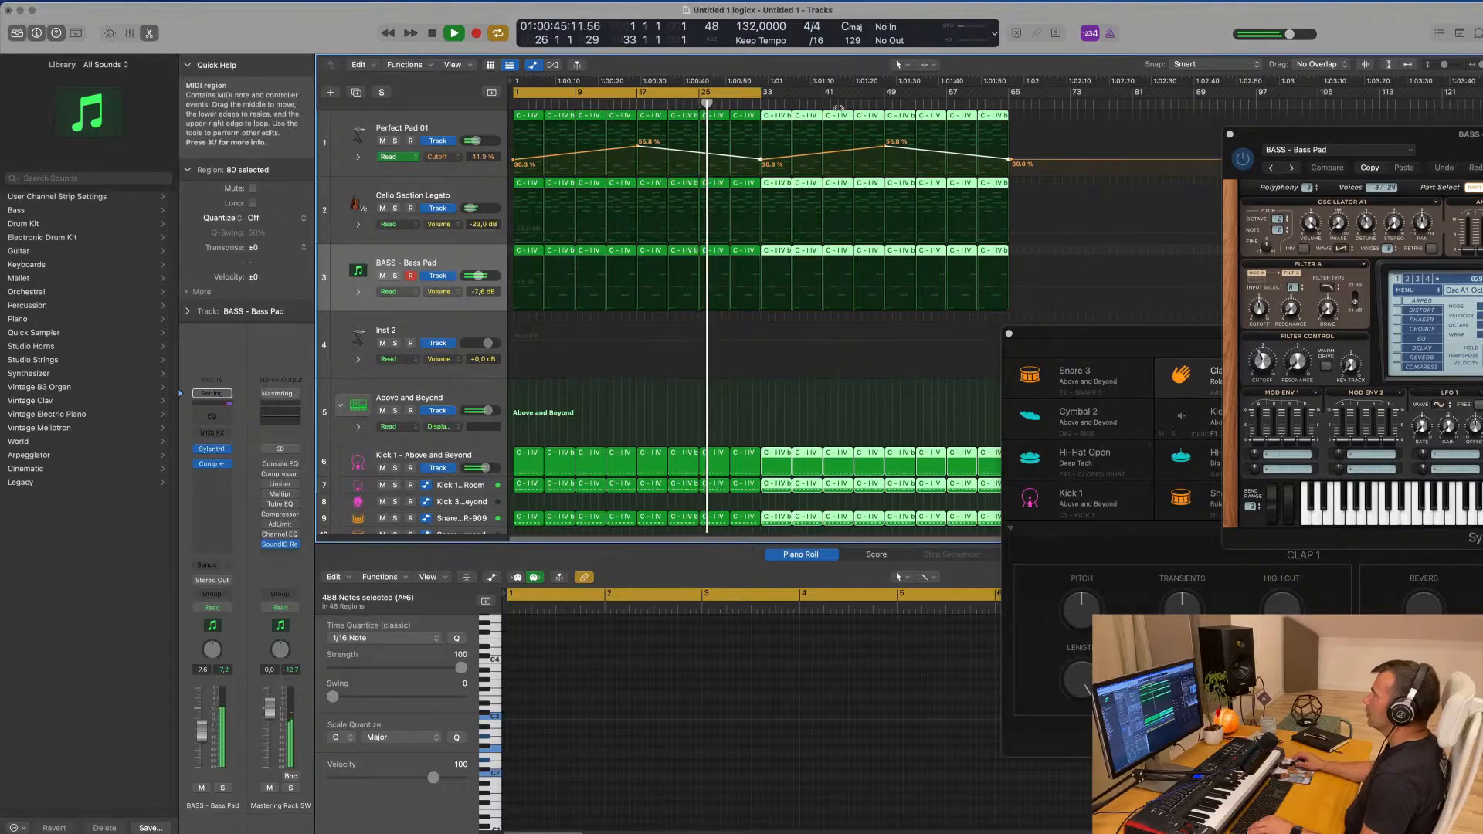
- Extend the cycle range from bar 33 to bar 65 and move the Drum Machine Designer window clear of the tracks
drag(762, 93, 1008, 96)
drag(1053, 342, 746, 362)
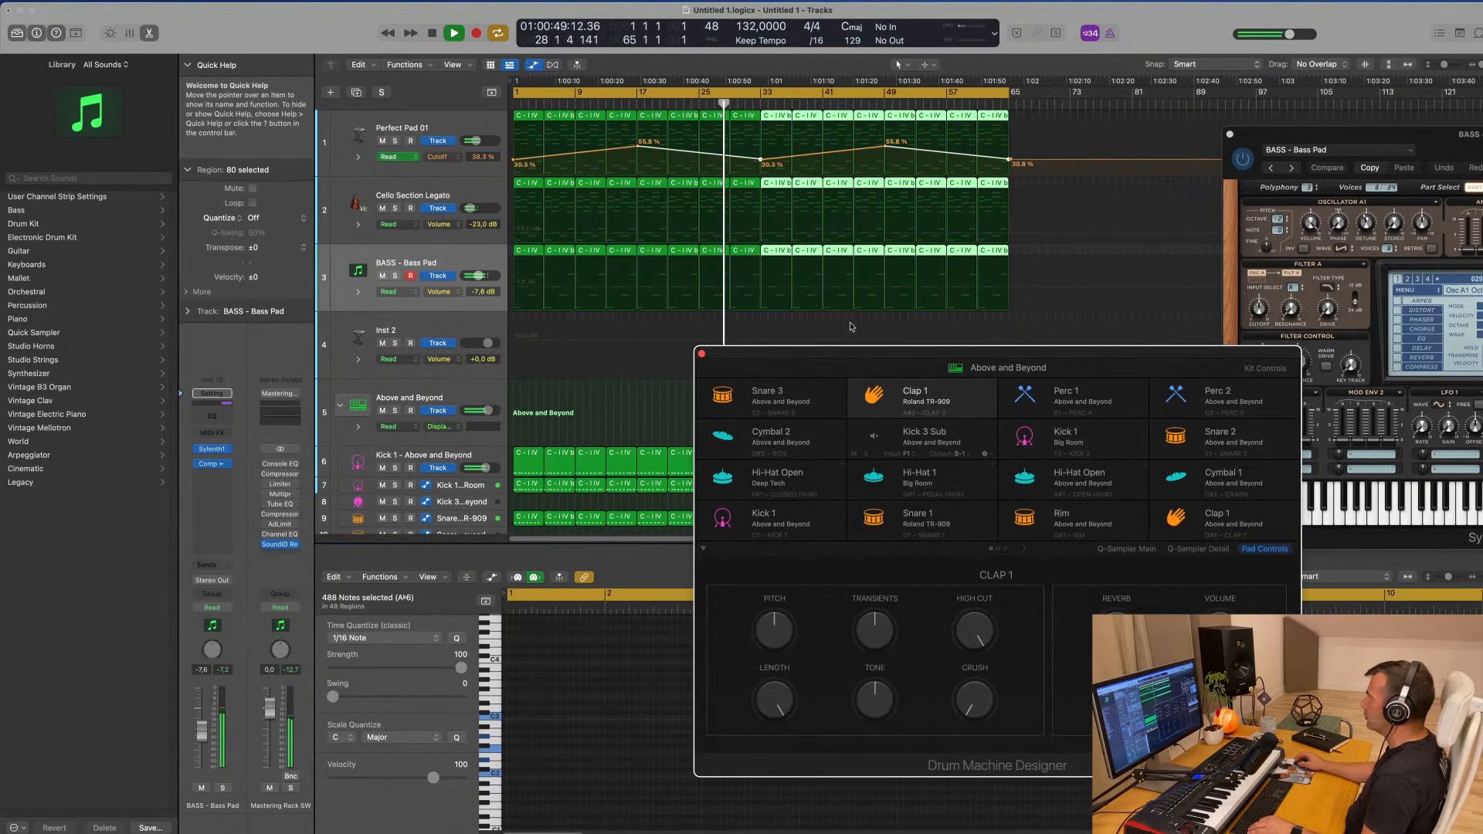
click(1103, 96)
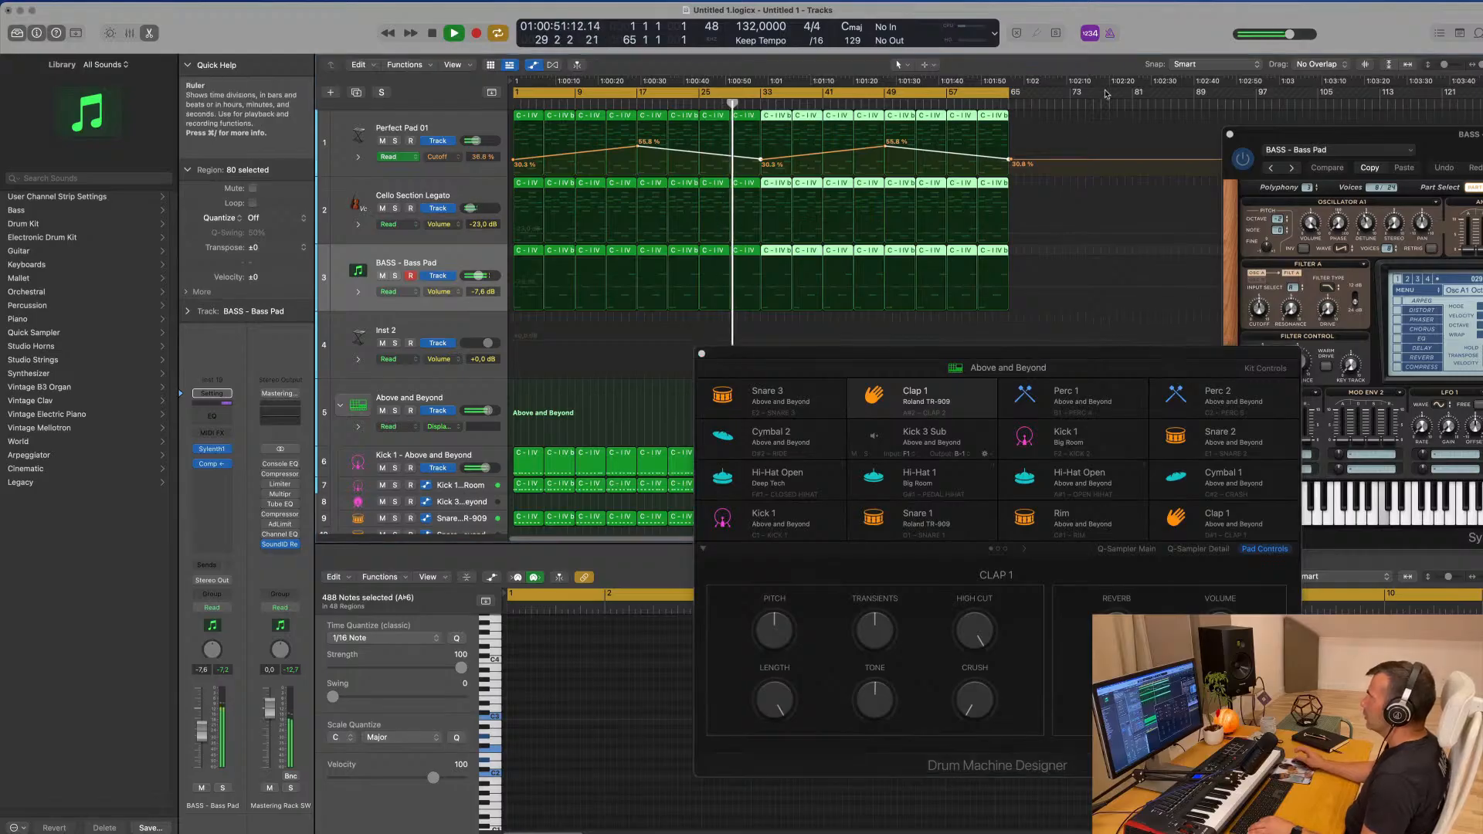
drag(916, 360, 1128, 383)
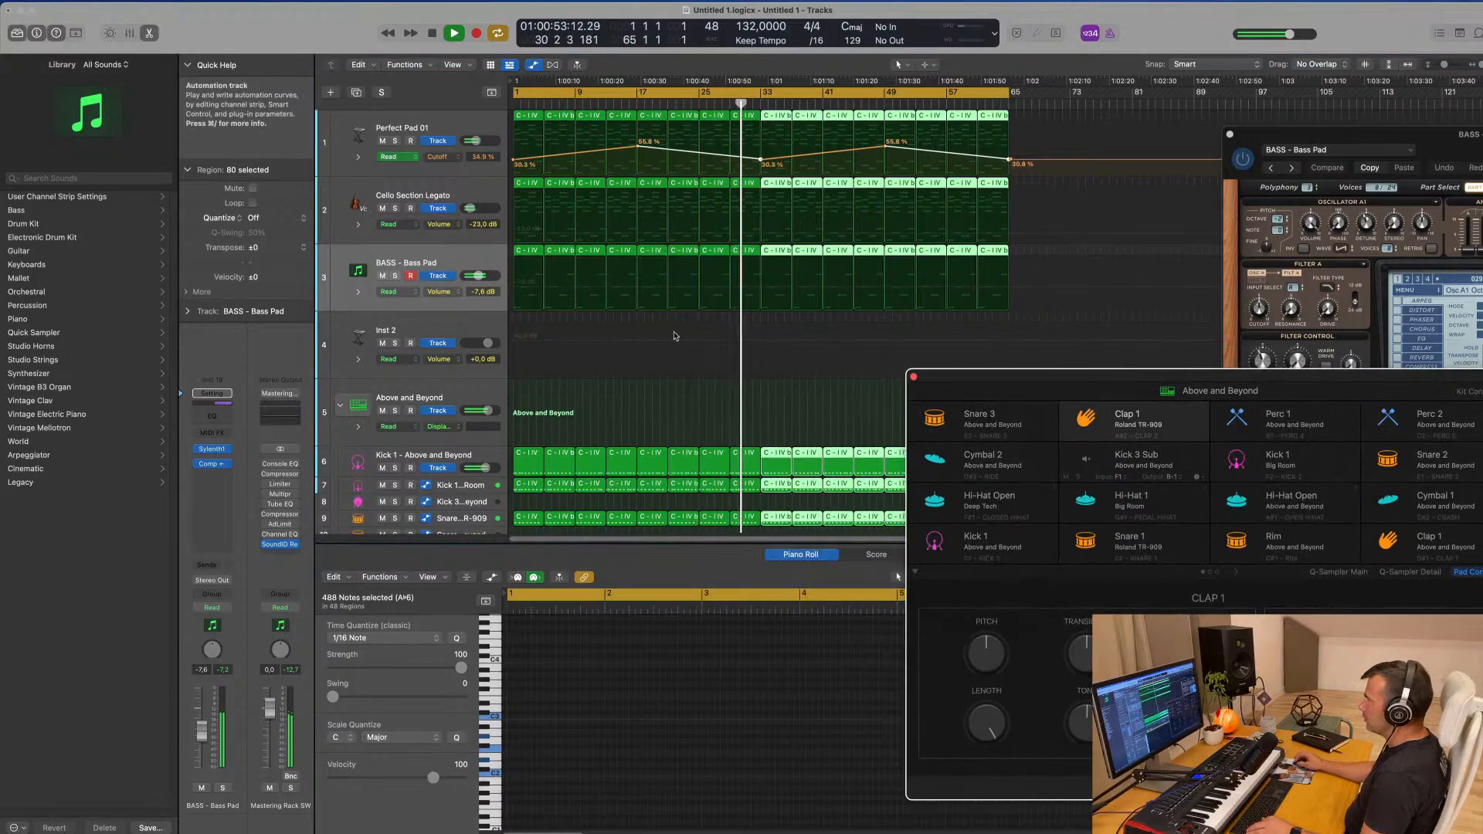
- Duplicate the BASS - Bass Pad track with its settings and select the new track, moving the Sylenth1 window into view
click(458, 255)
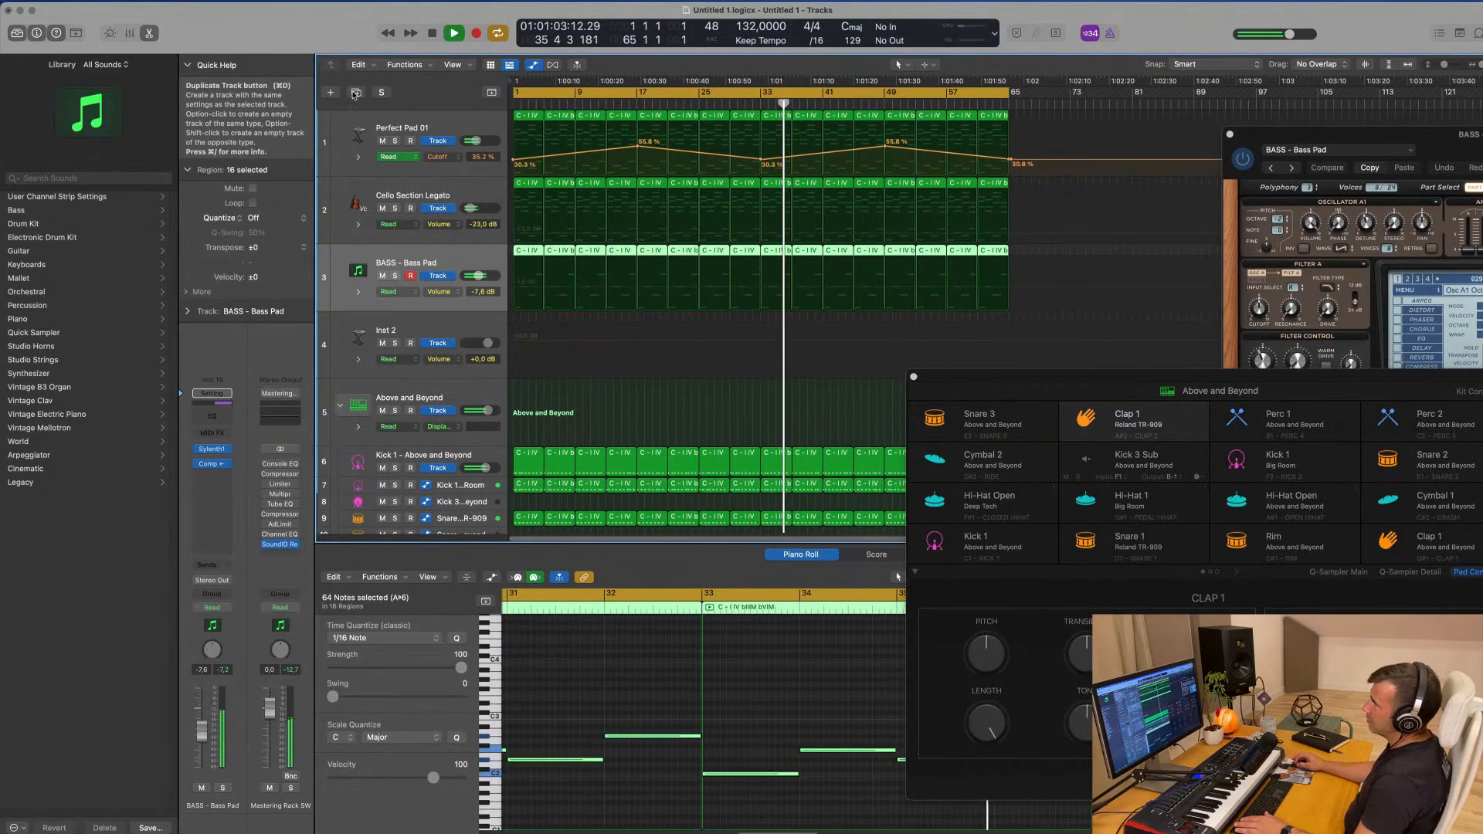
key(super+d)
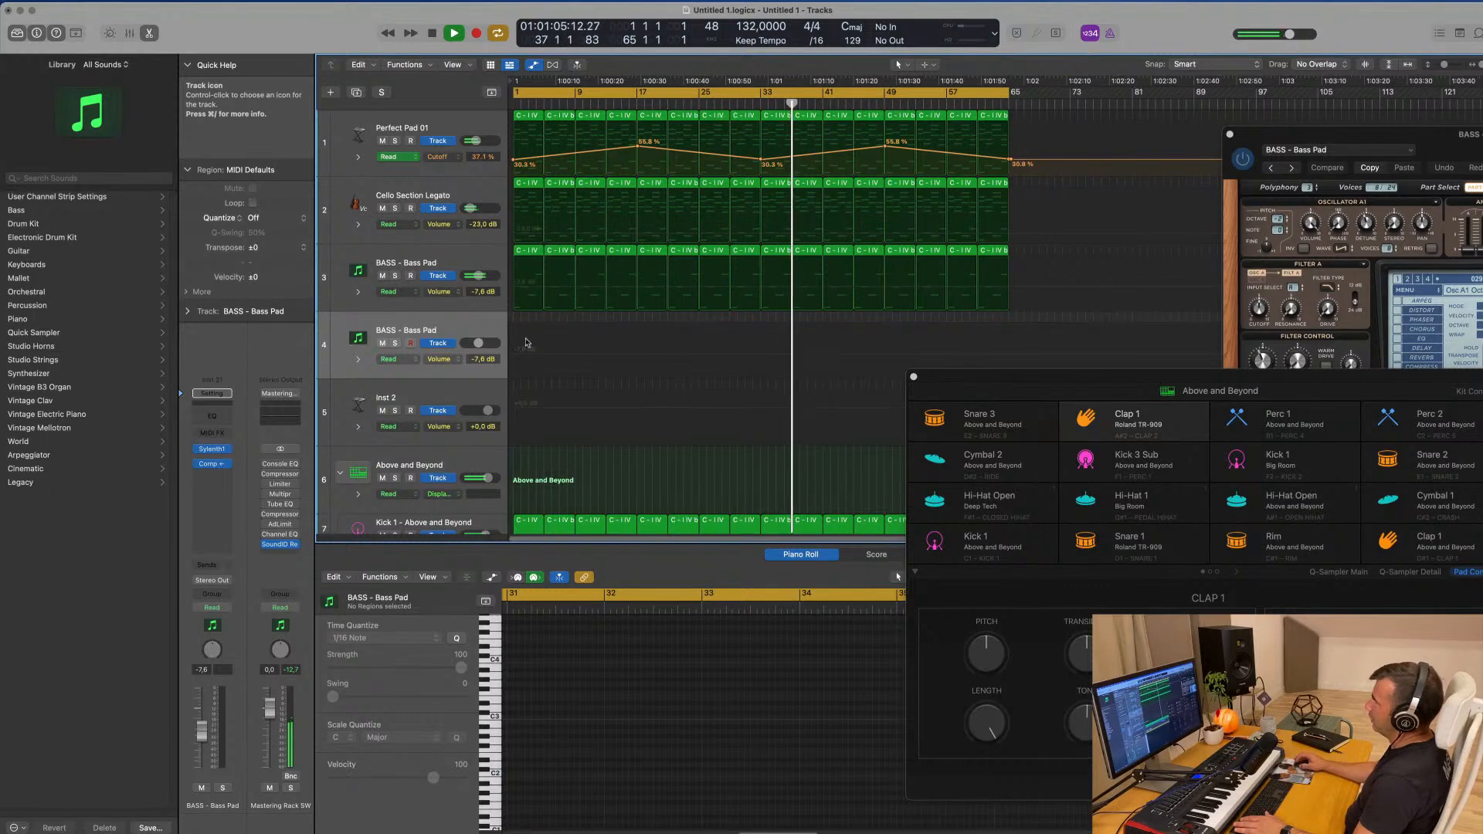
drag(1478, 137, 1137, 309)
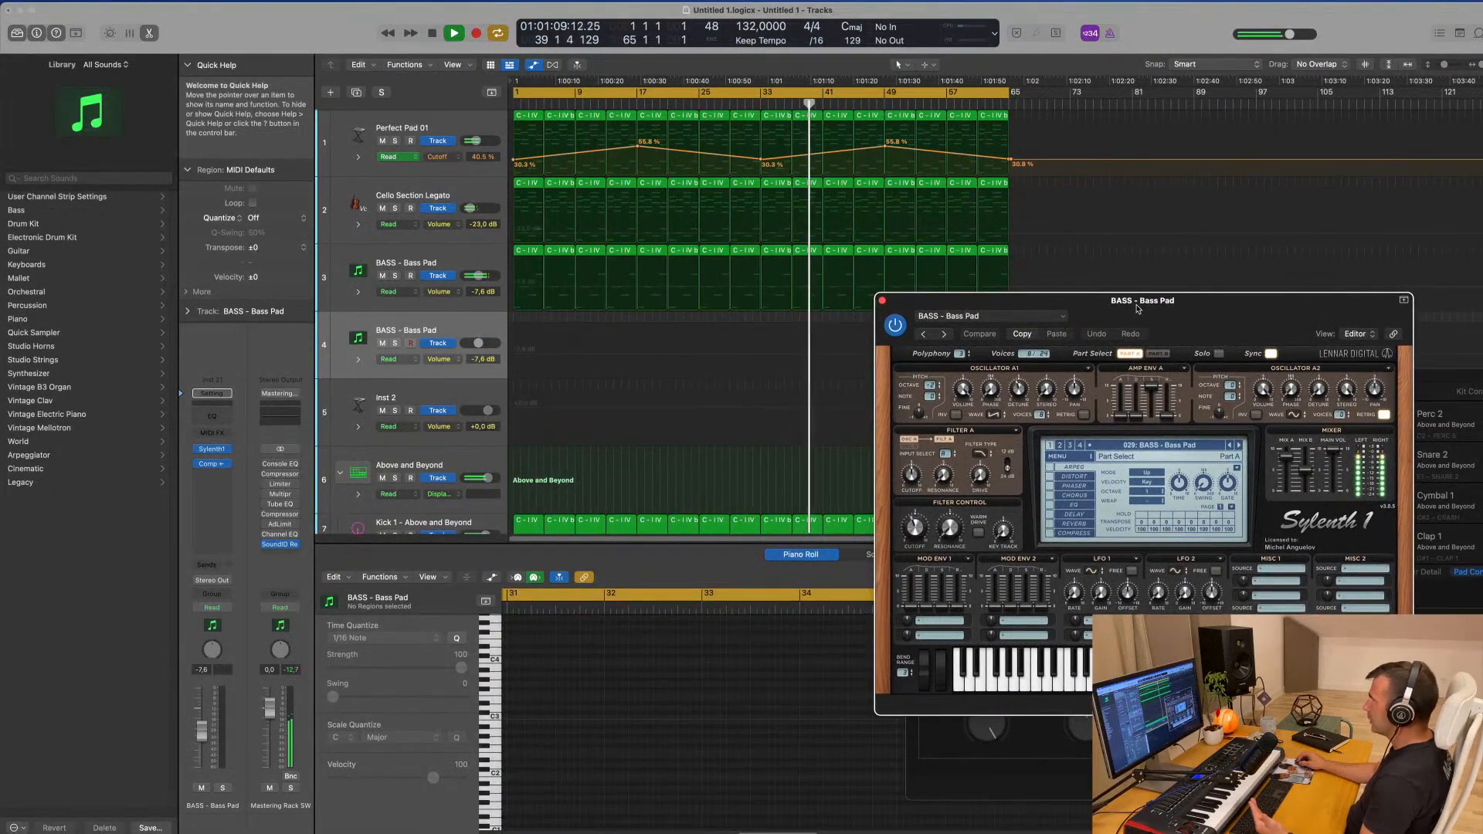
click(433, 331)
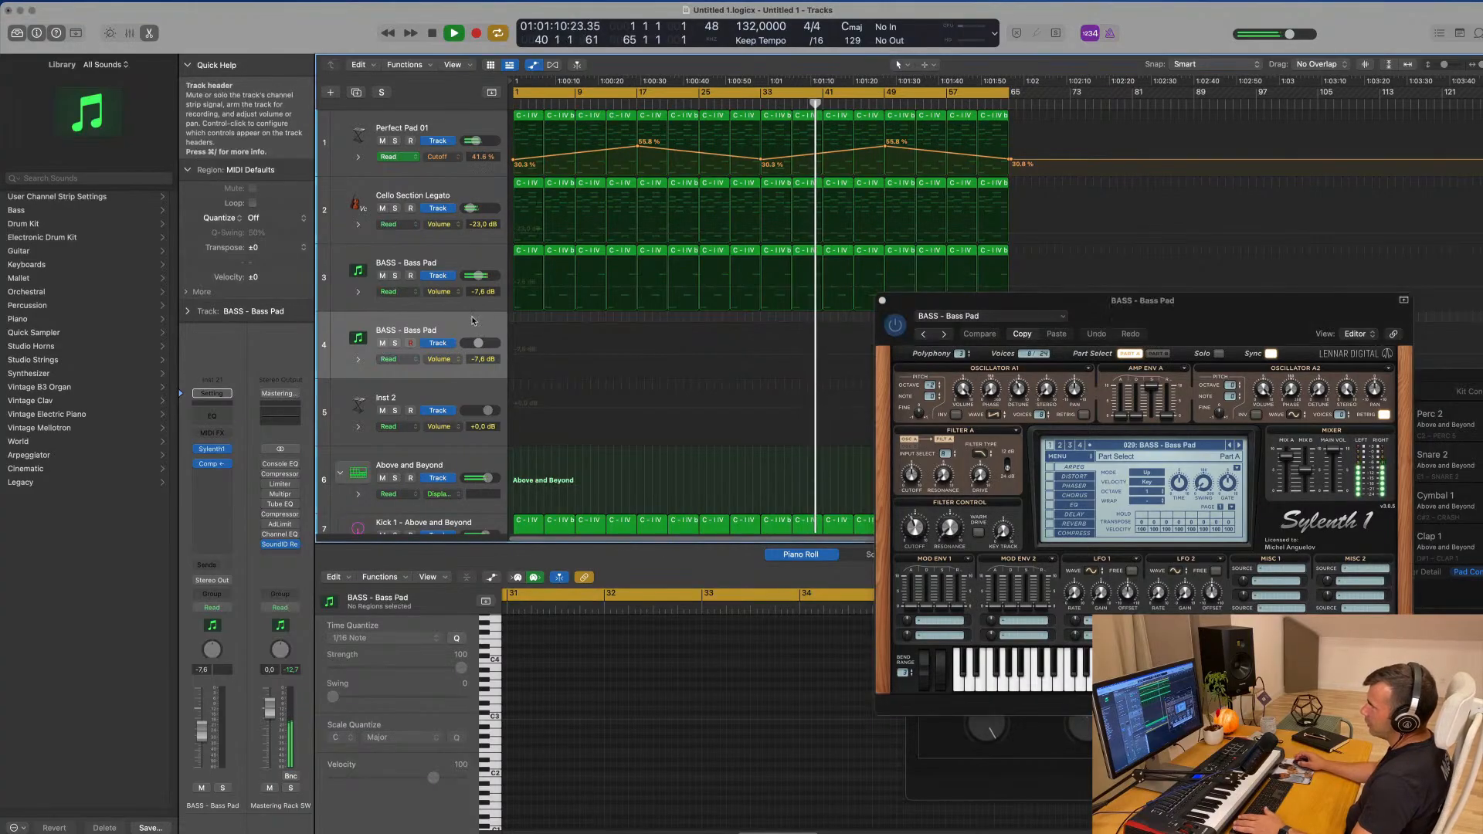
click(226, 450)
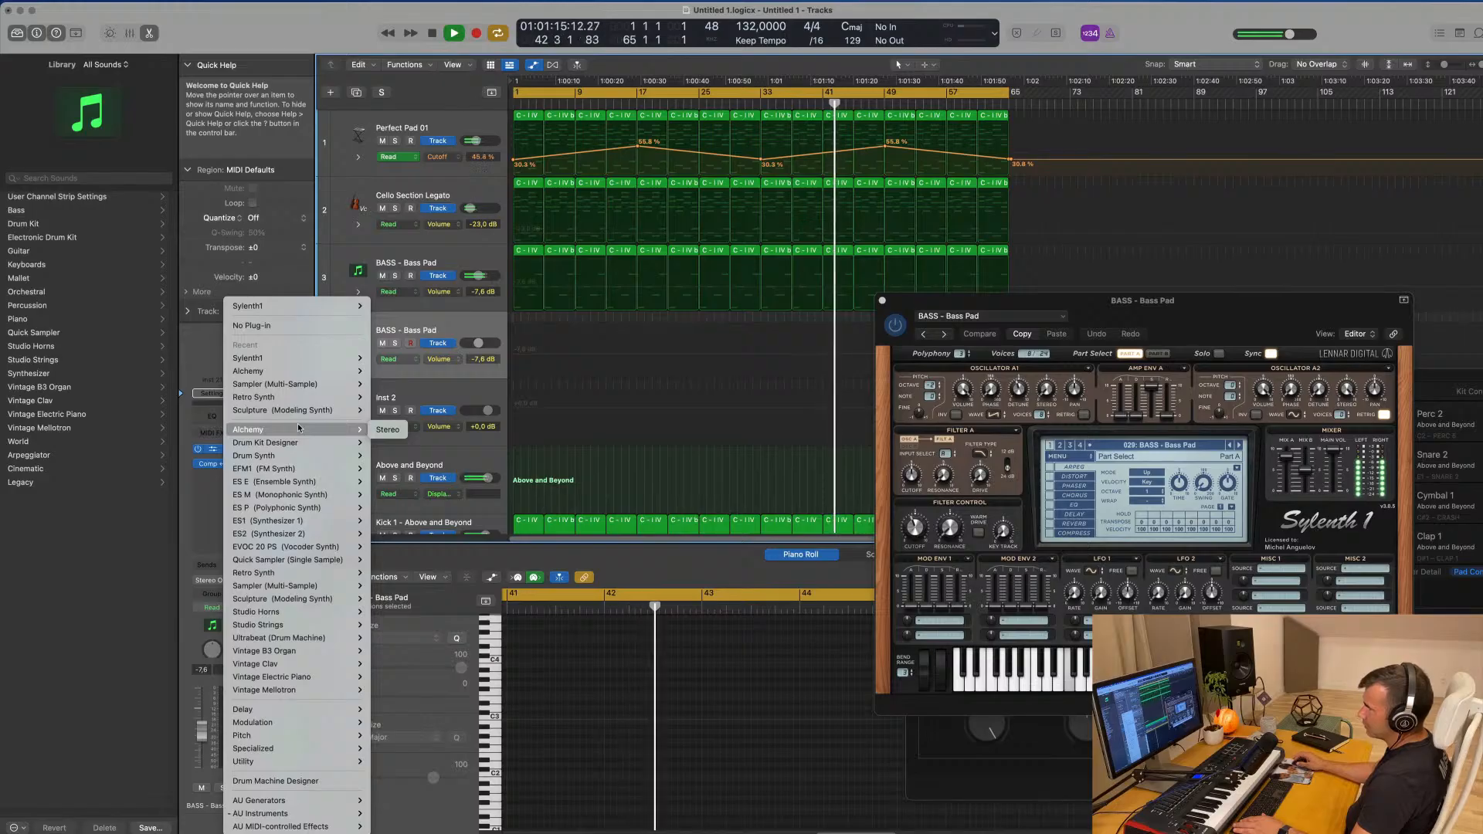
mouse_move(258, 640)
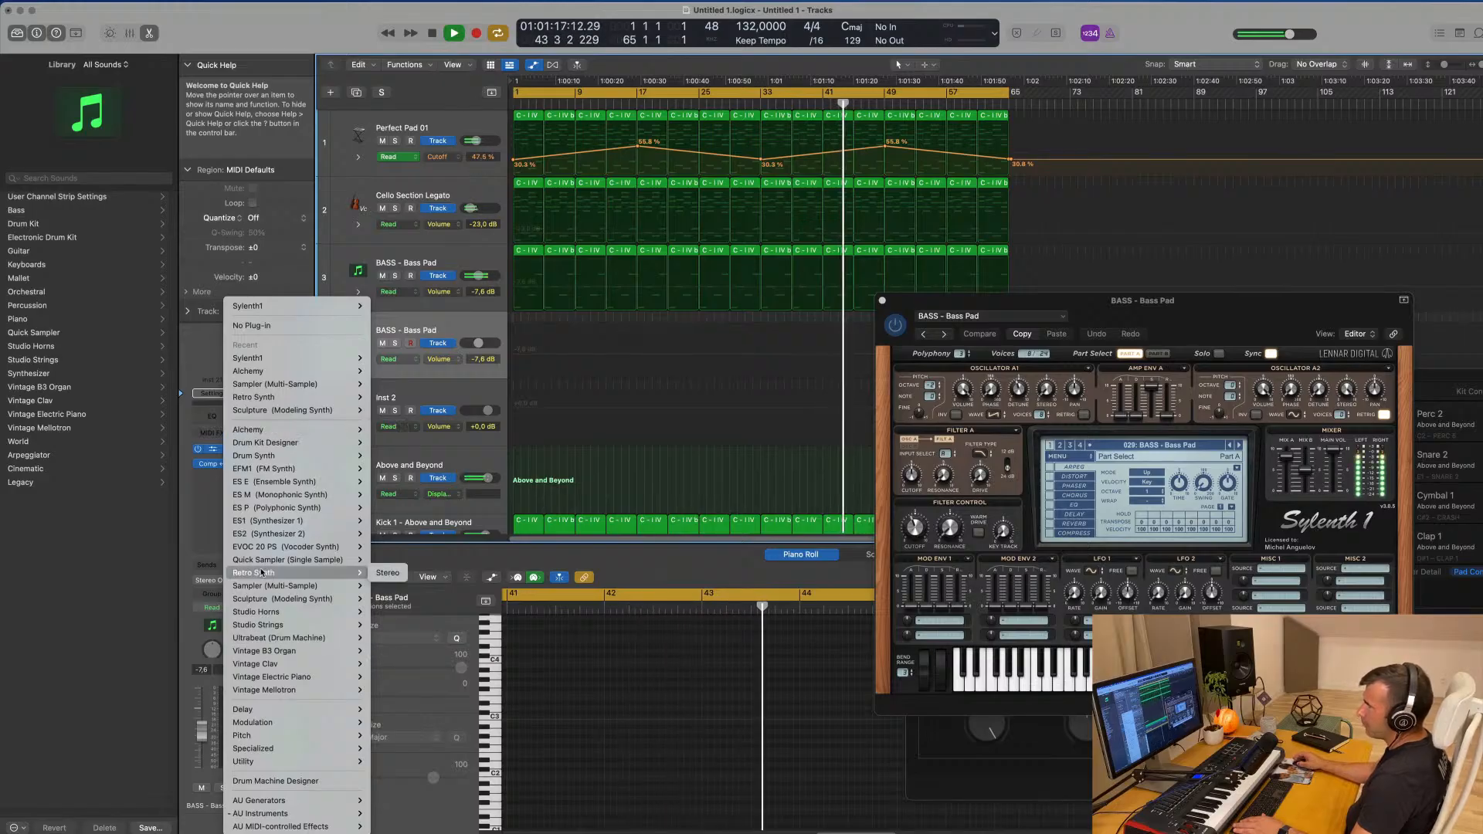
click(49, 537)
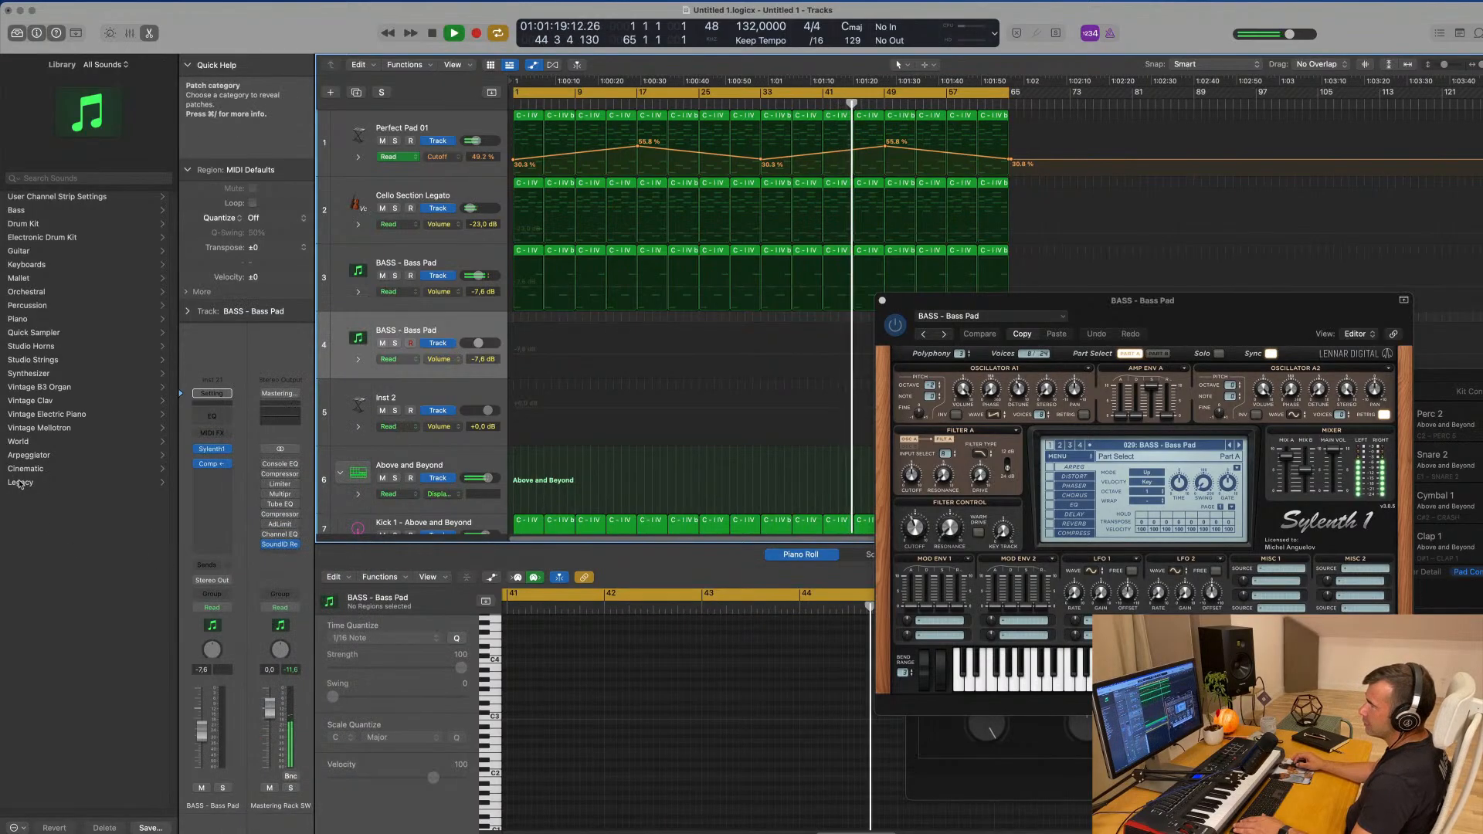
- Load the Yamaha Piano Studio patch from the Legacy Logic 02 Acoustic Pianos sounds onto the duplicated track
click(42, 197)
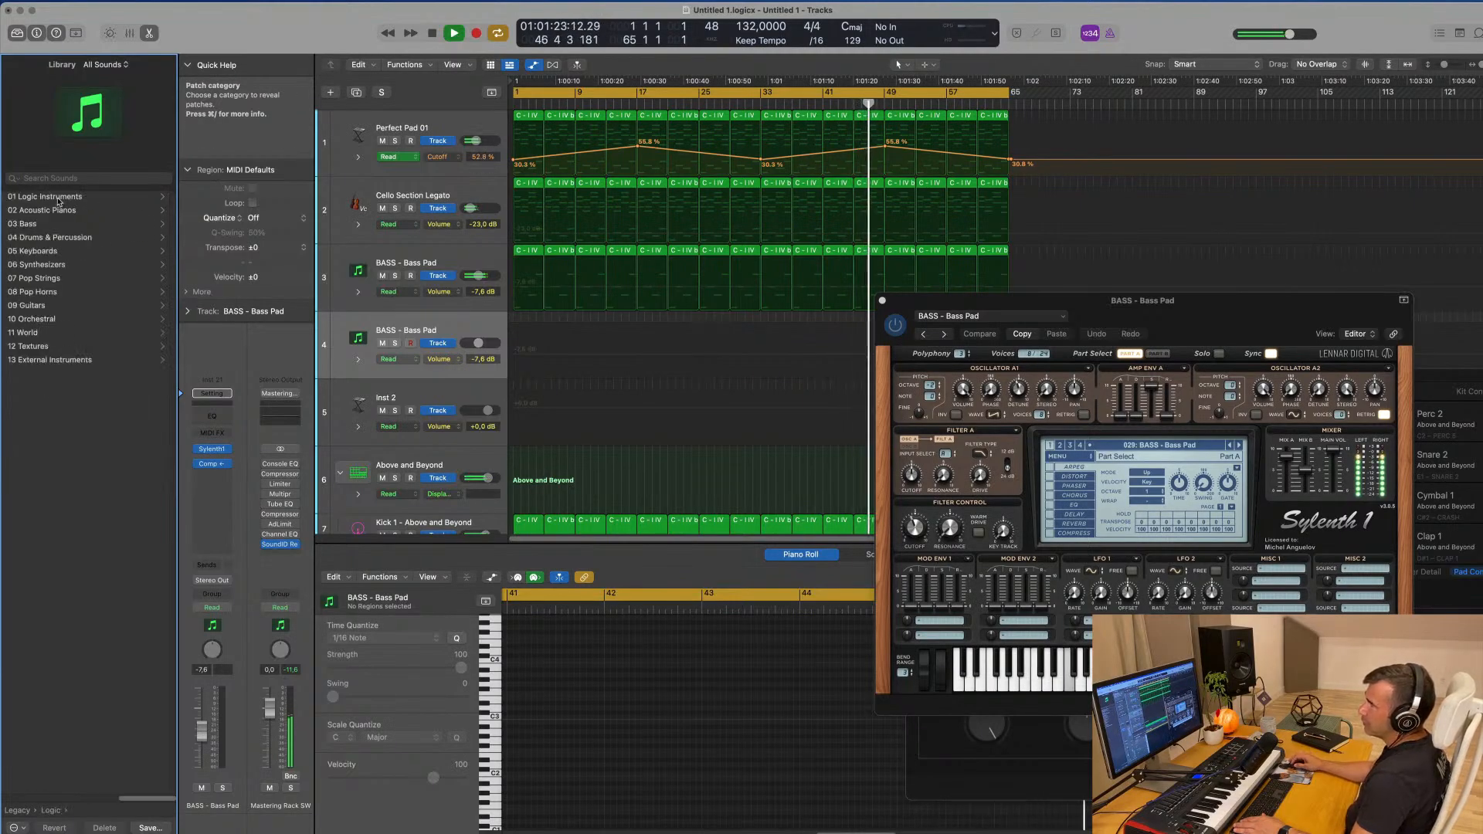
click(43, 212)
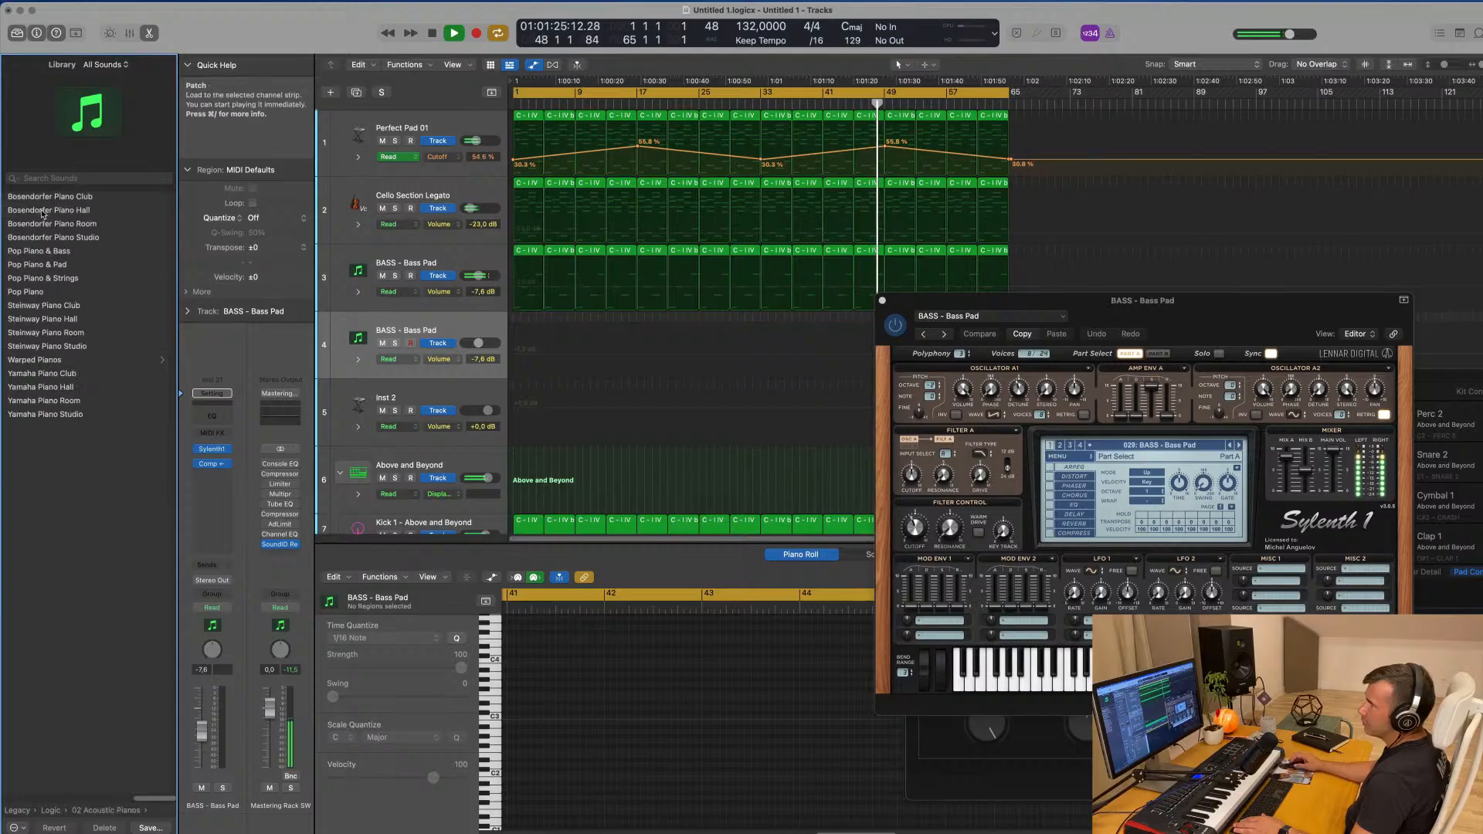
click(46, 415)
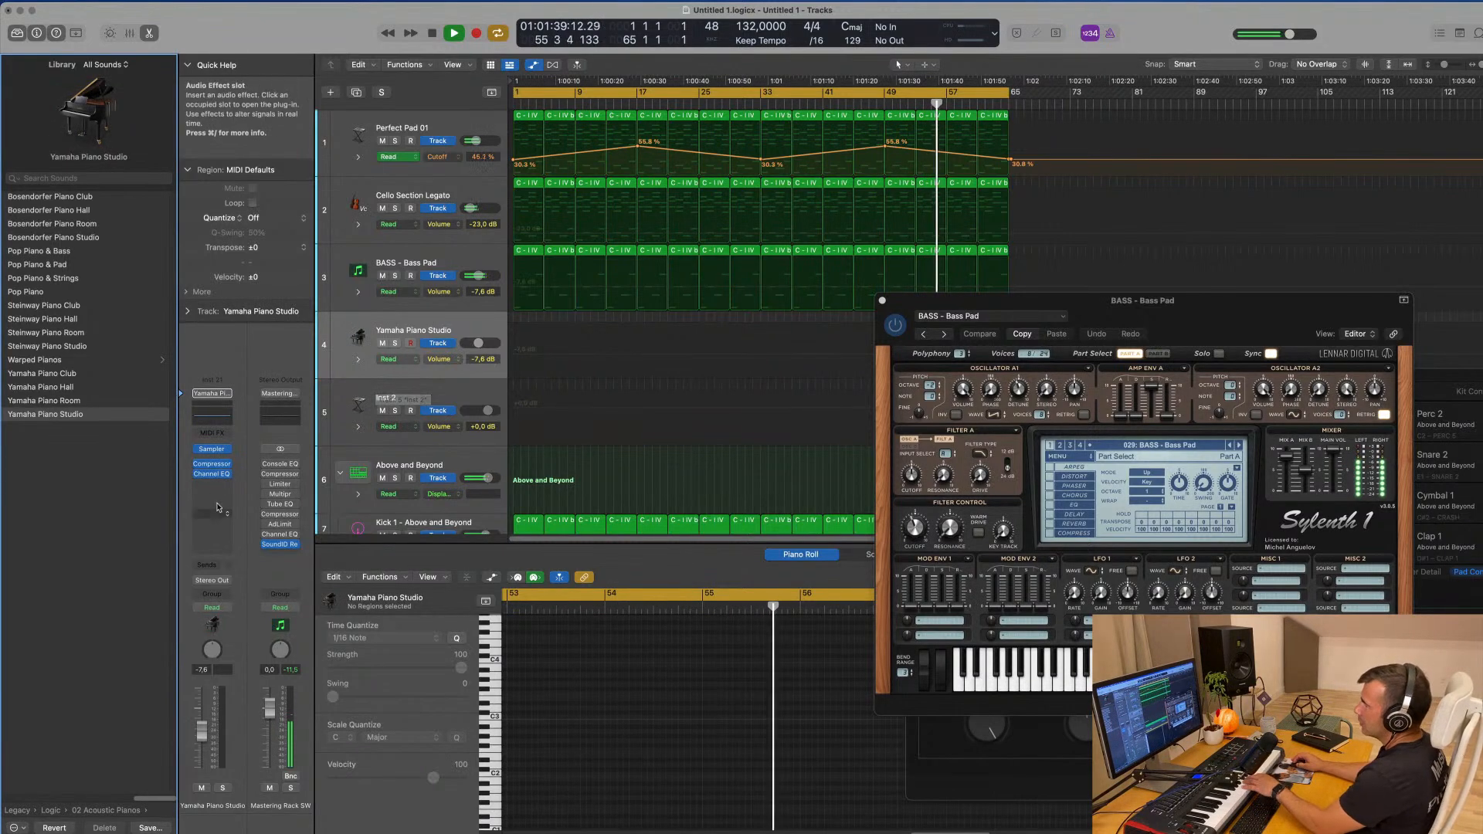
- Add a Bus 7 send to the Yamaha Piano Studio track and set its send level
click(212, 566)
mouse_move(215, 584)
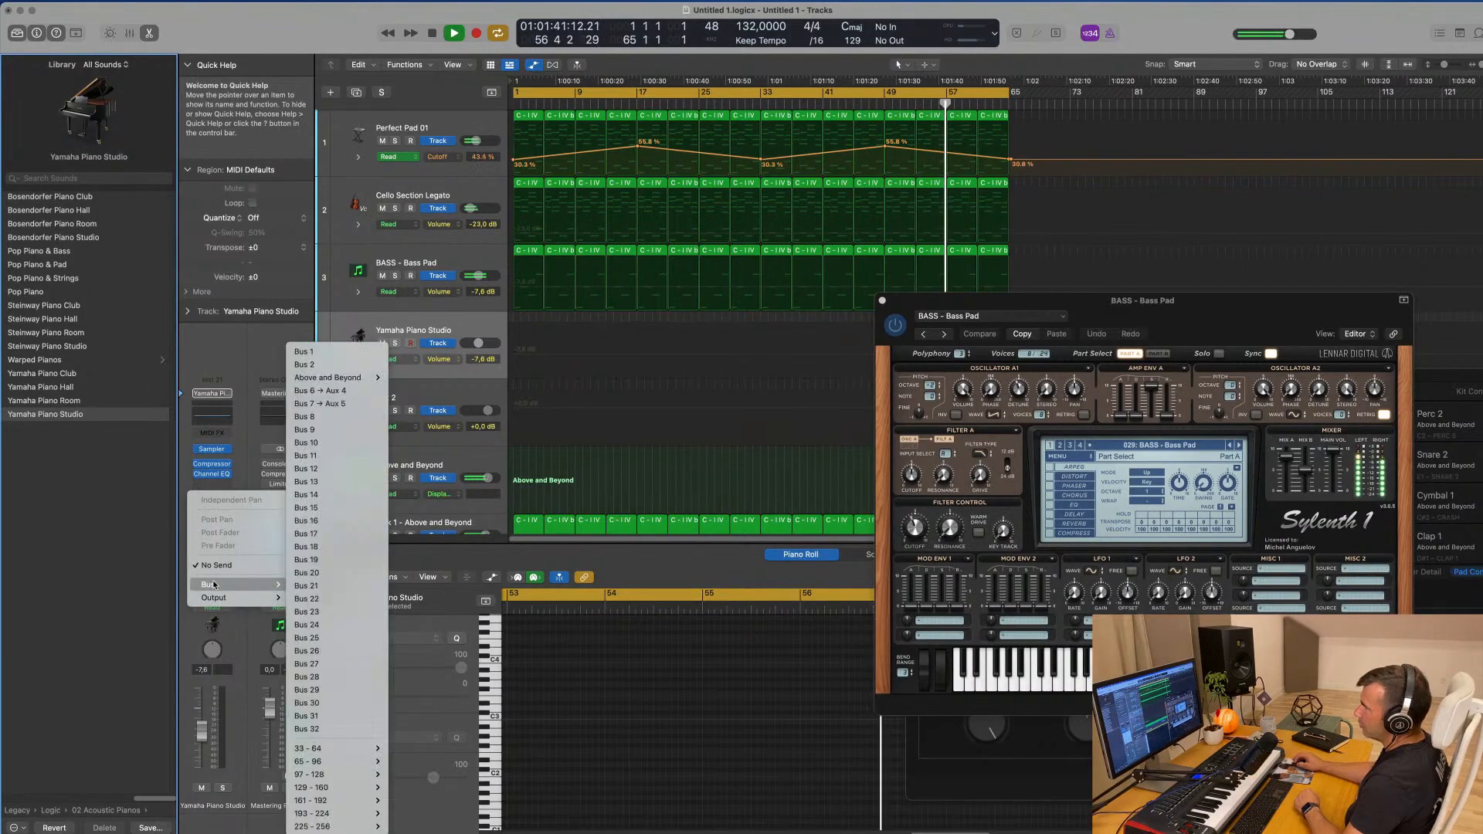
click(321, 403)
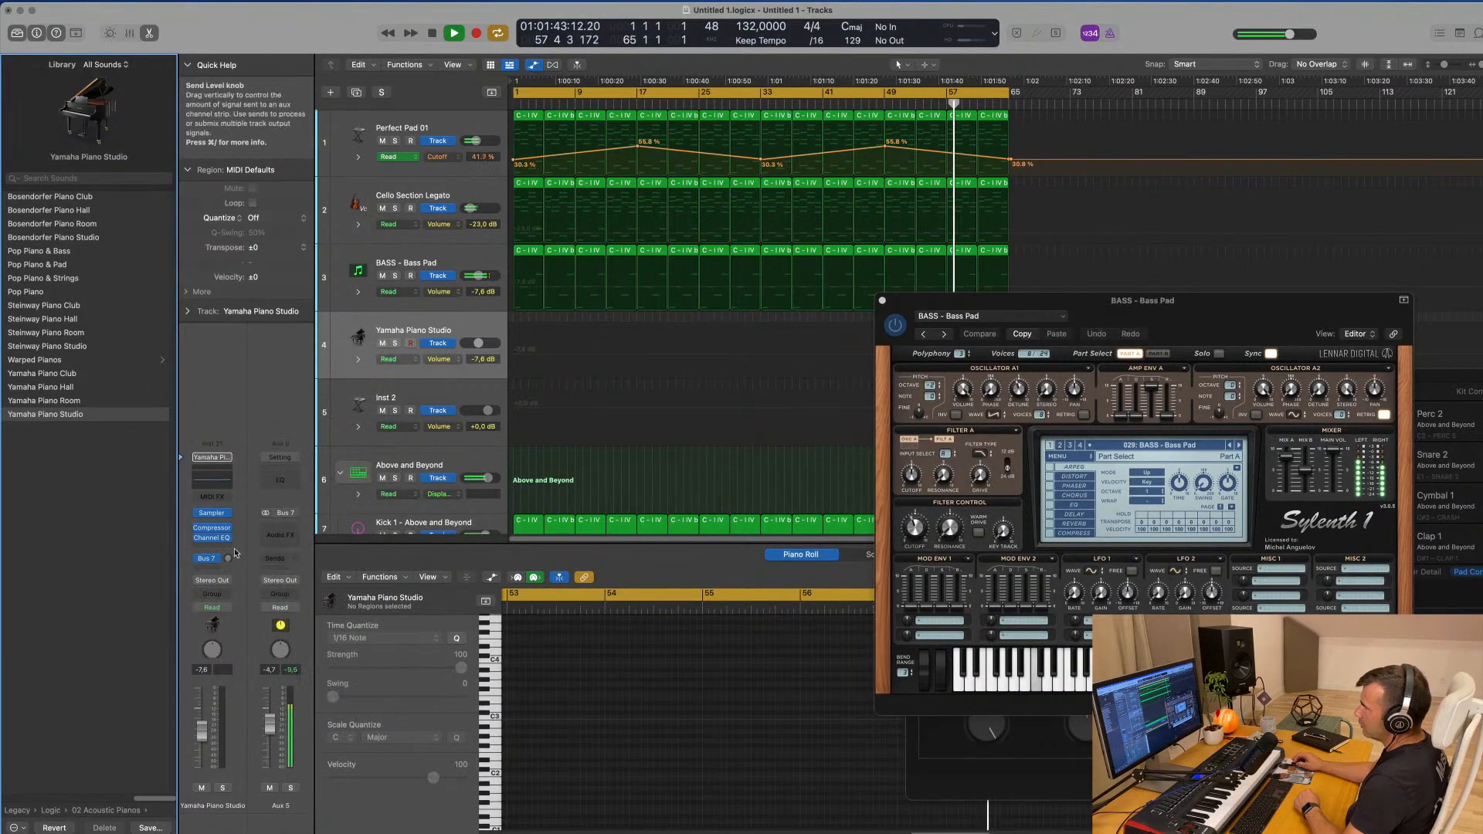
drag(228, 563, 229, 576)
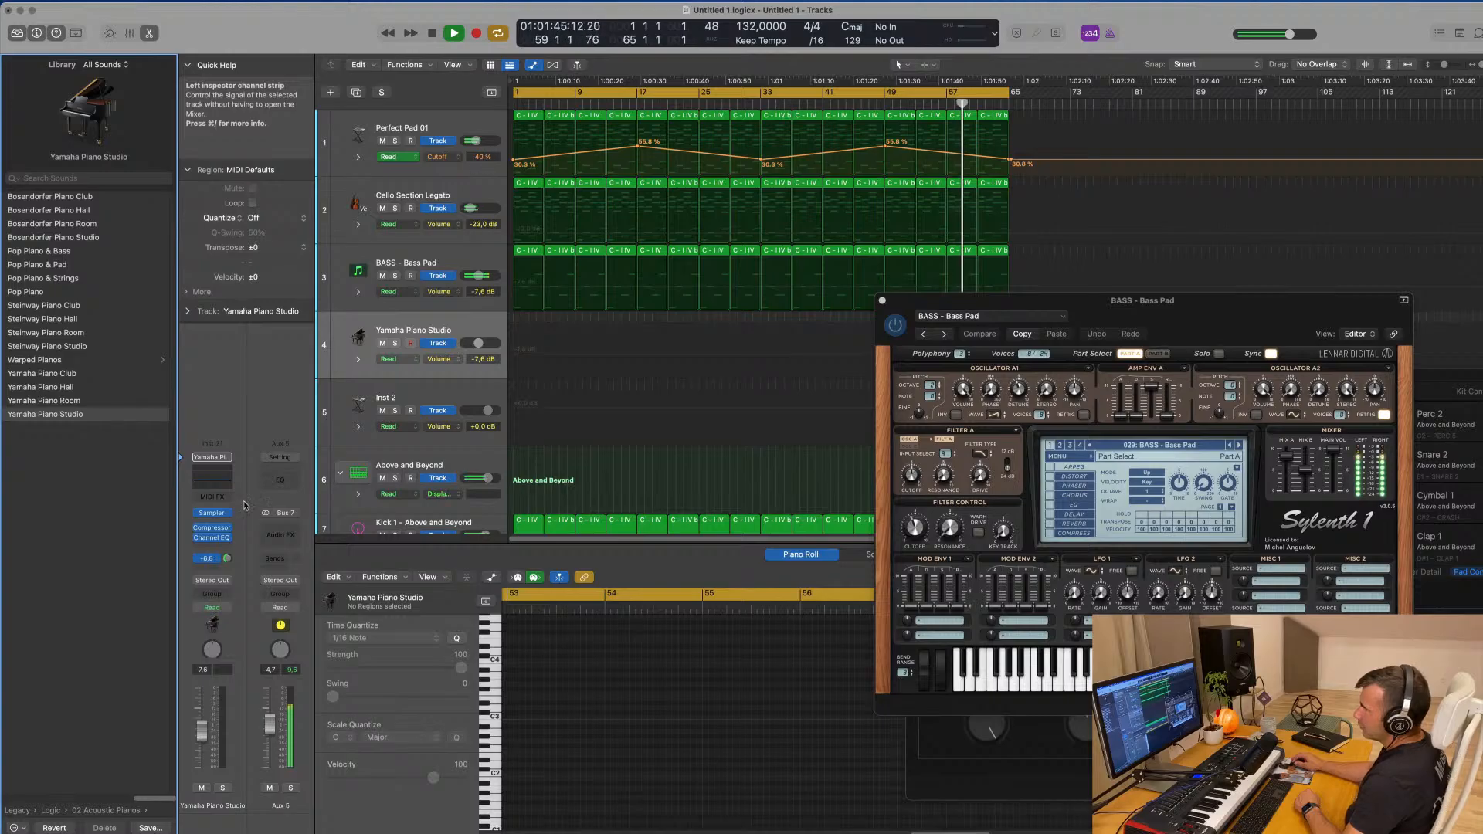
- Add a second send on the piano track to the Above and Beyond Delay - Ping Pong bus
click(211, 559)
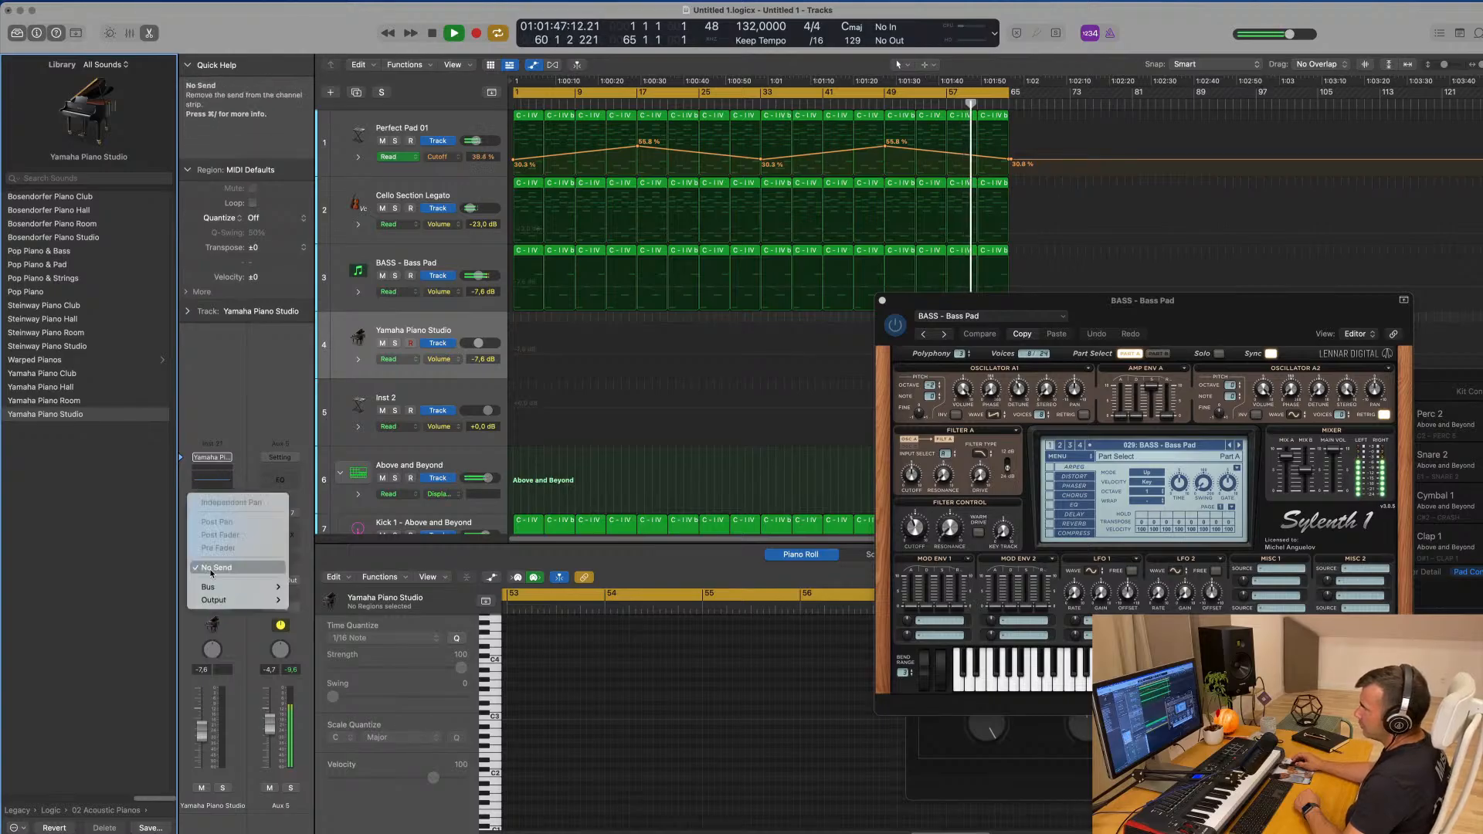
mouse_move(228, 587)
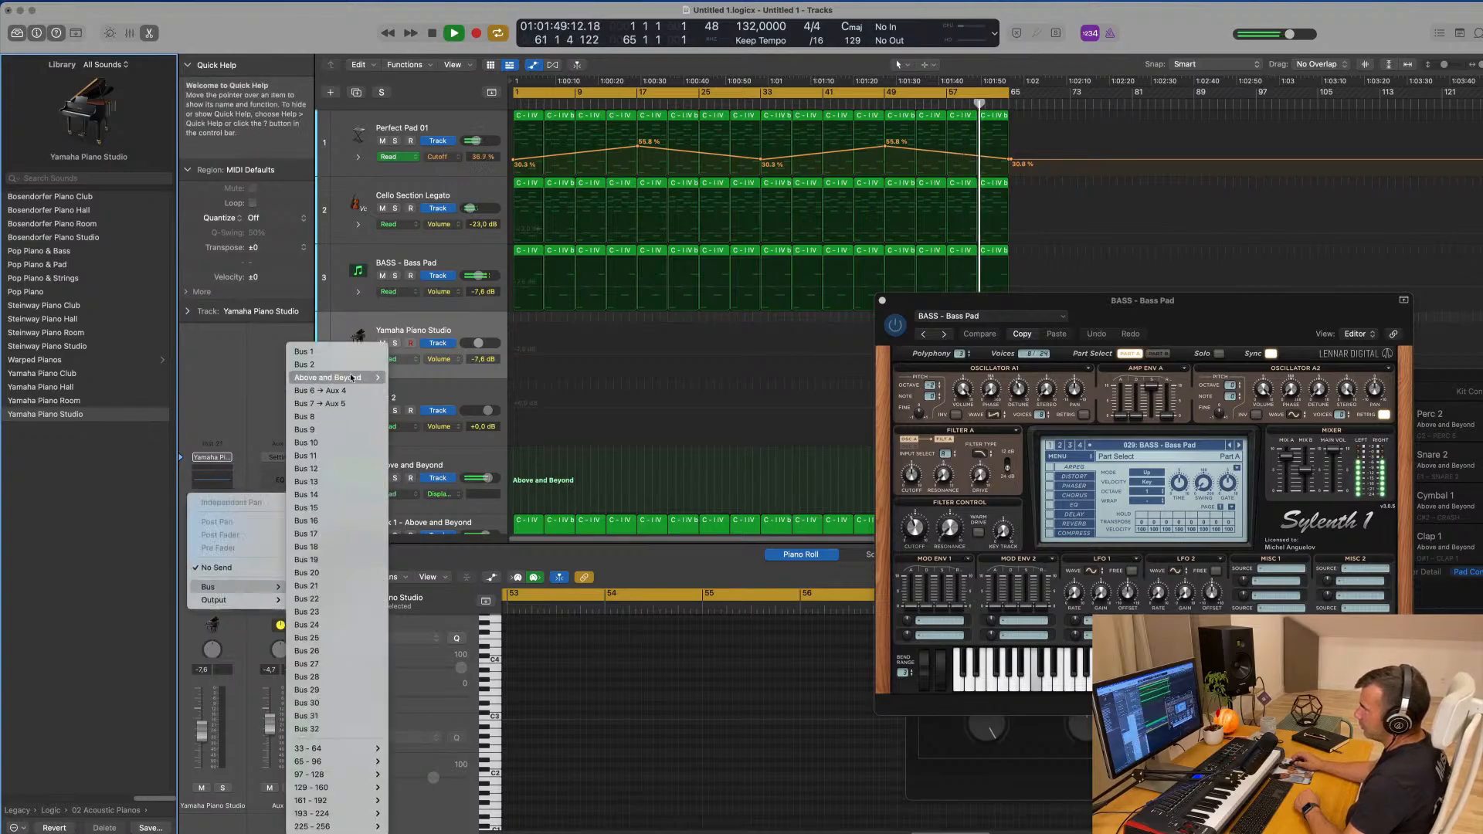
mouse_move(351, 377)
click(448, 377)
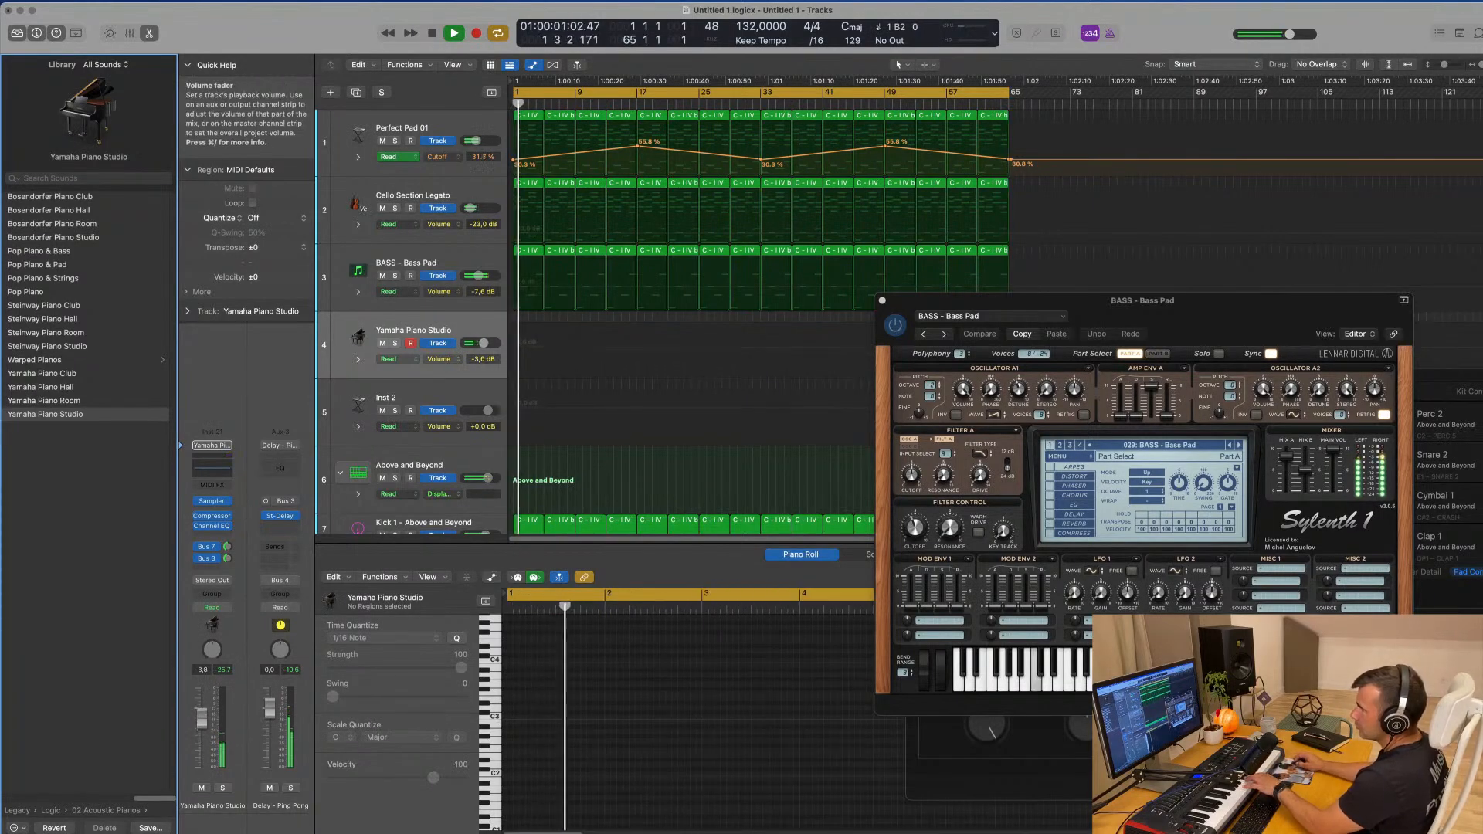
- Set the Yamaha Piano Studio track's volume to -1.1 dB and adjust its ping-pong delay send level
drag(201, 730, 205, 718)
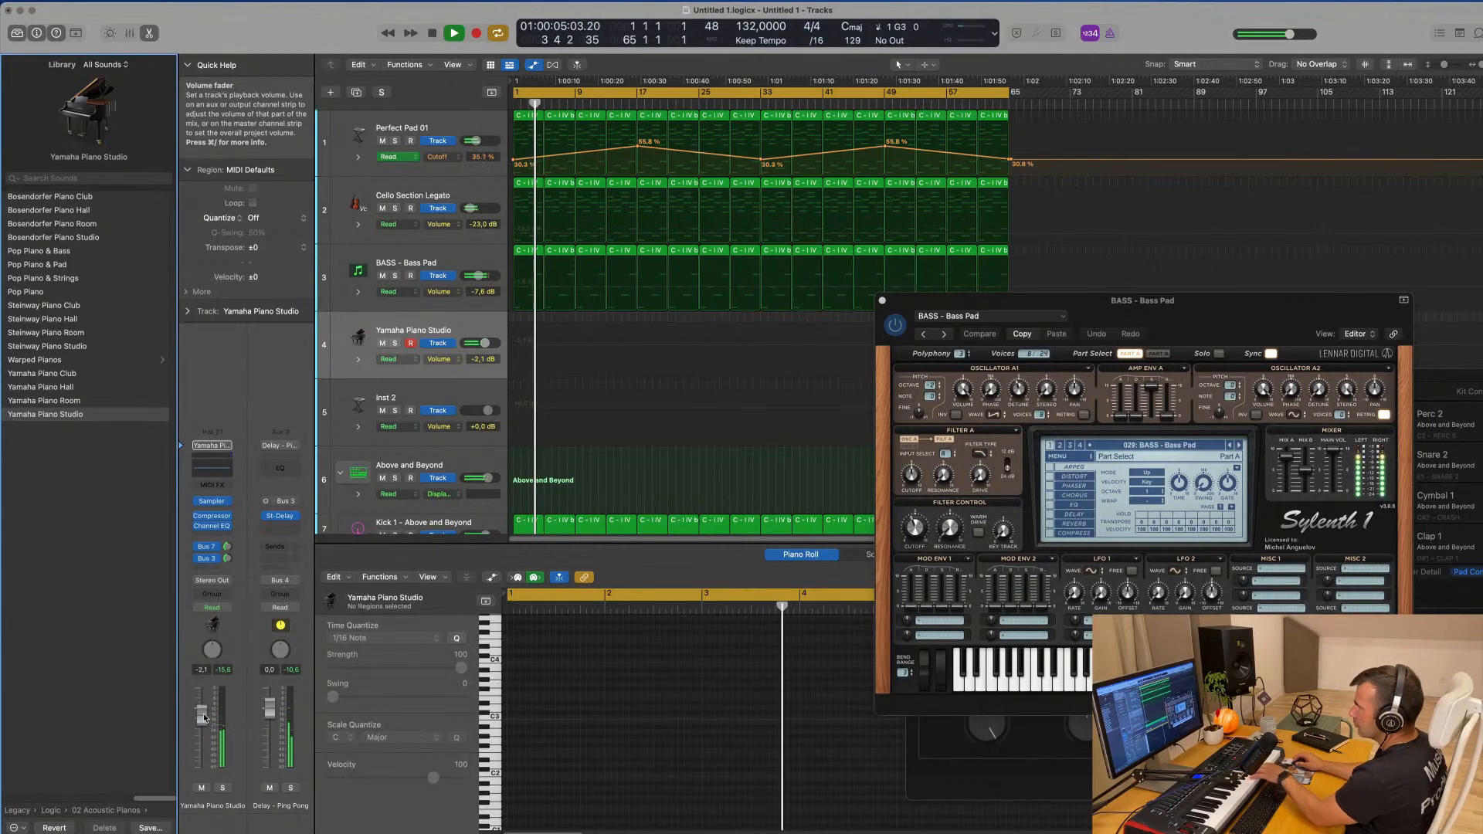
drag(204, 718, 205, 716)
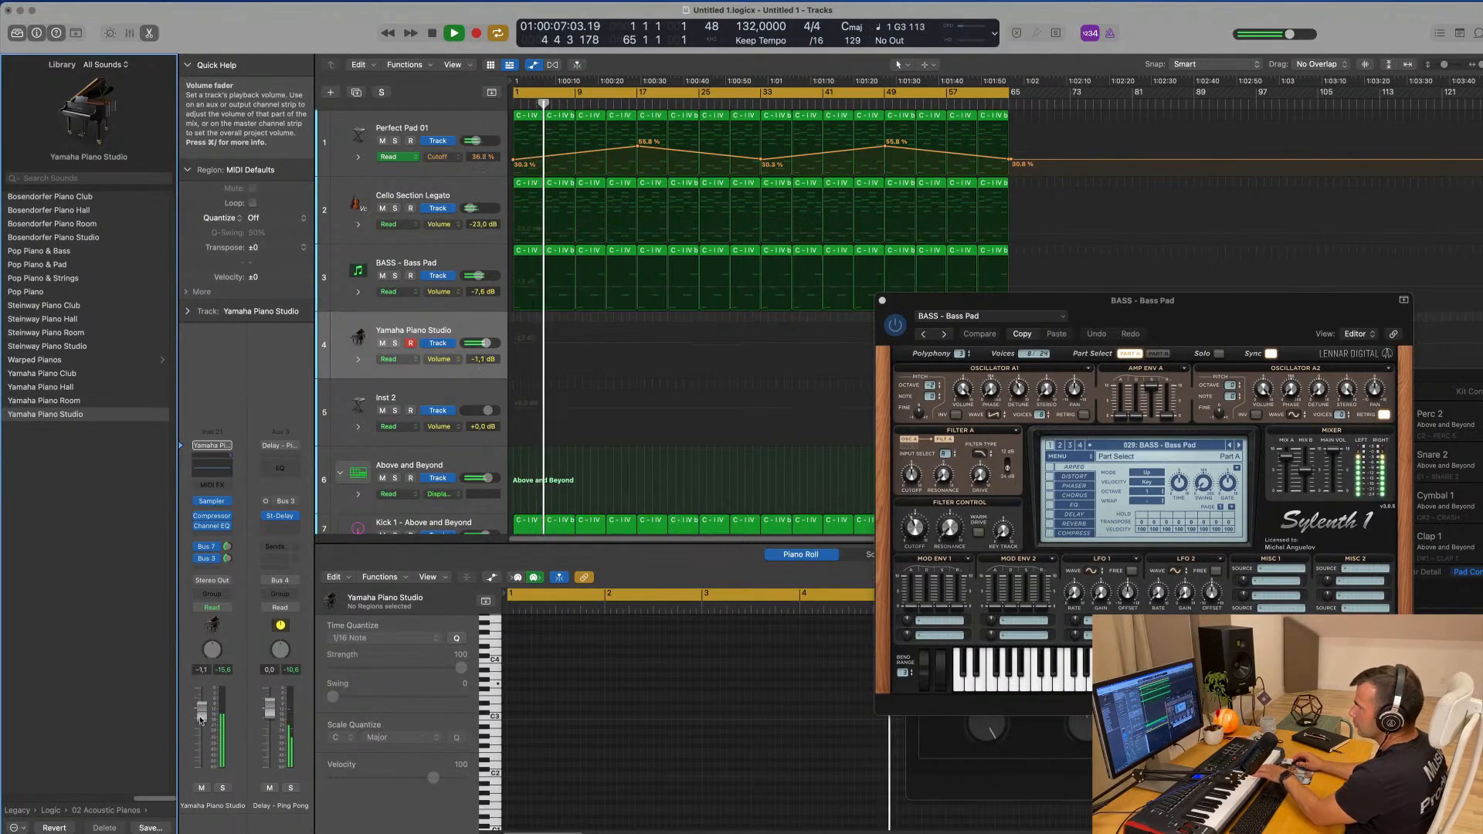
drag(227, 559, 227, 562)
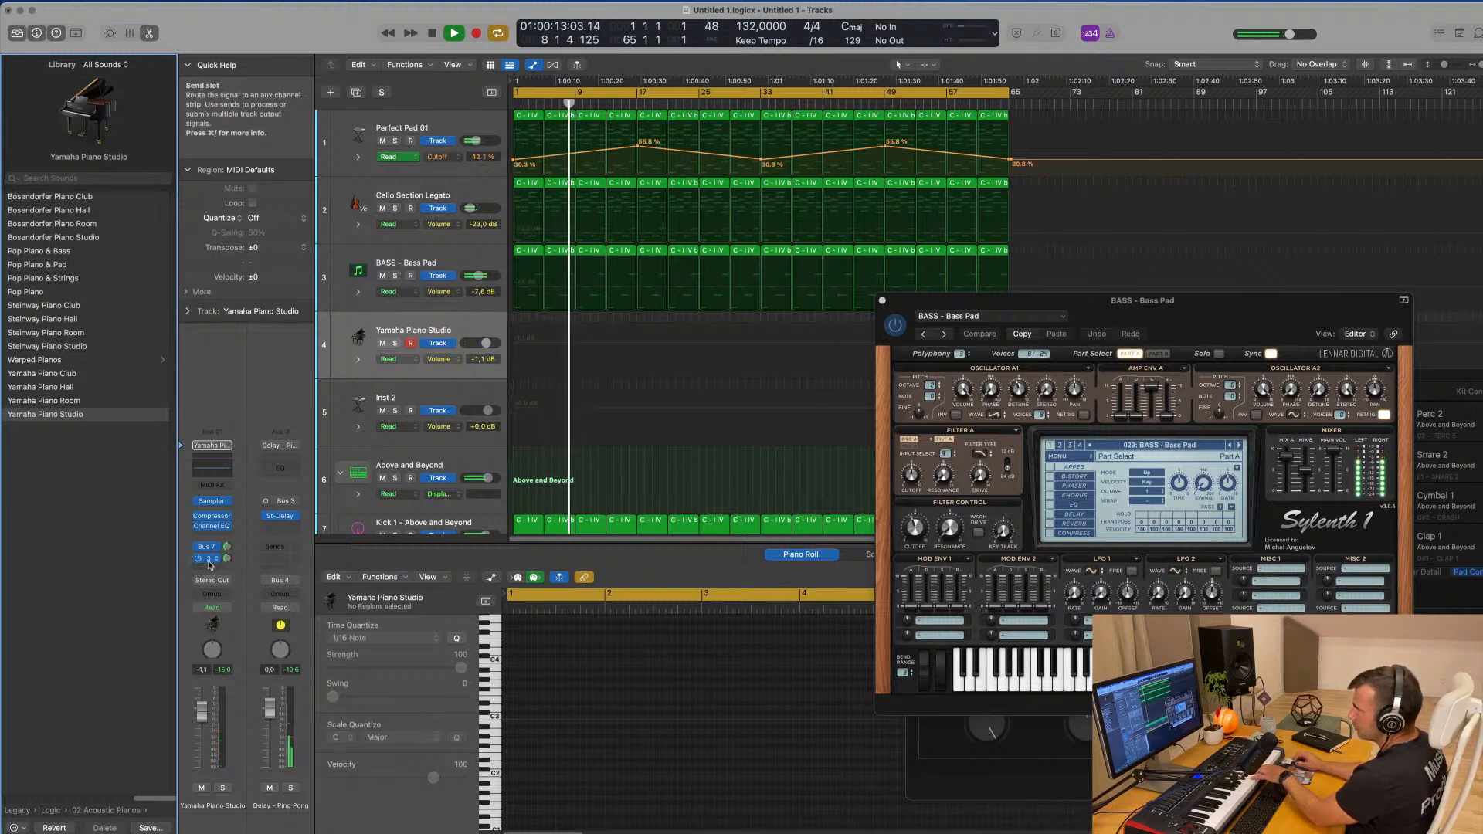
- Check the piano track's two sends and reassign the Bus 7 send to Bus 6 → Aux 4
click(207, 561)
click(222, 540)
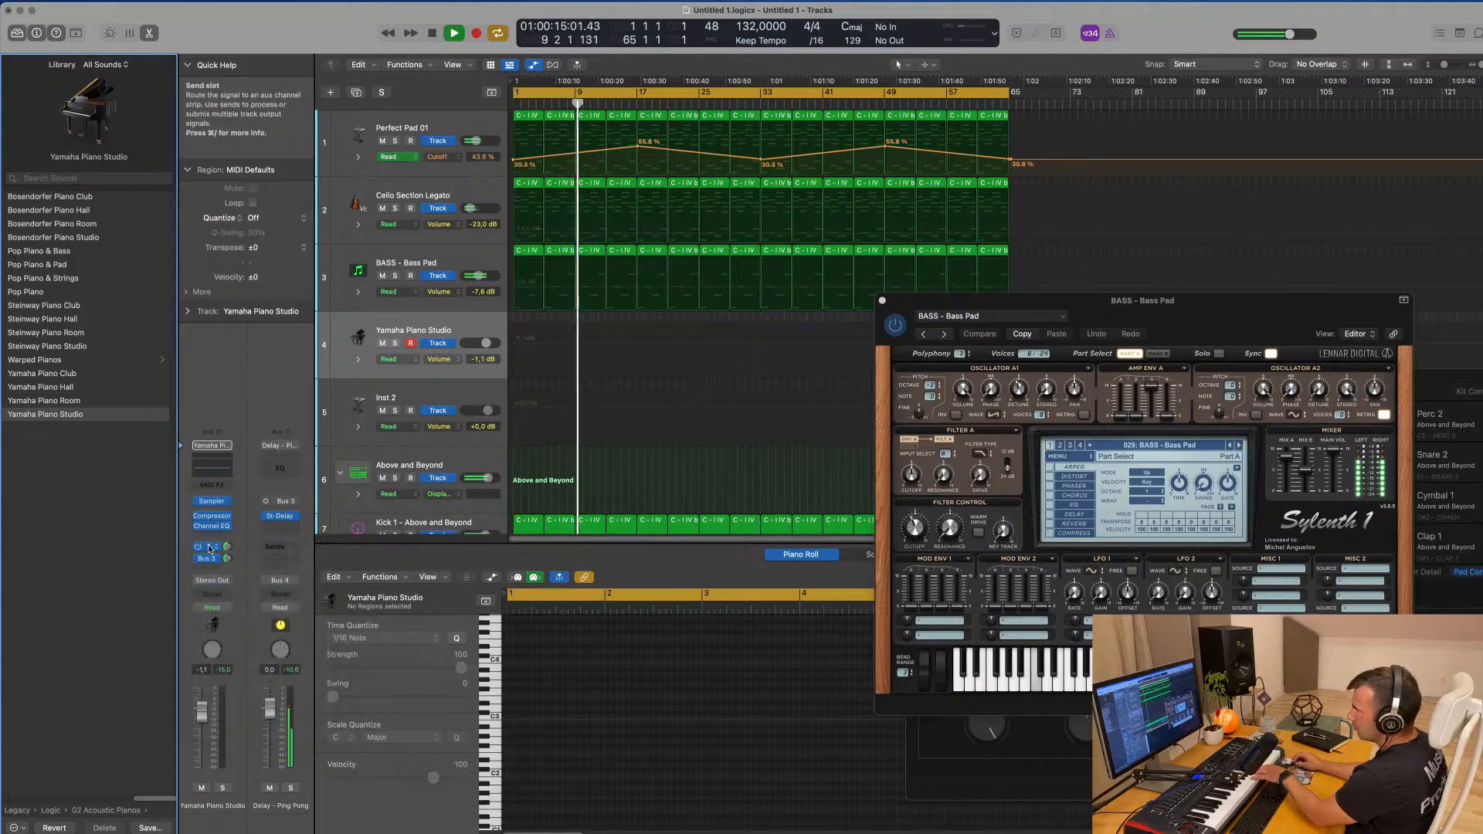
click(208, 548)
click(232, 526)
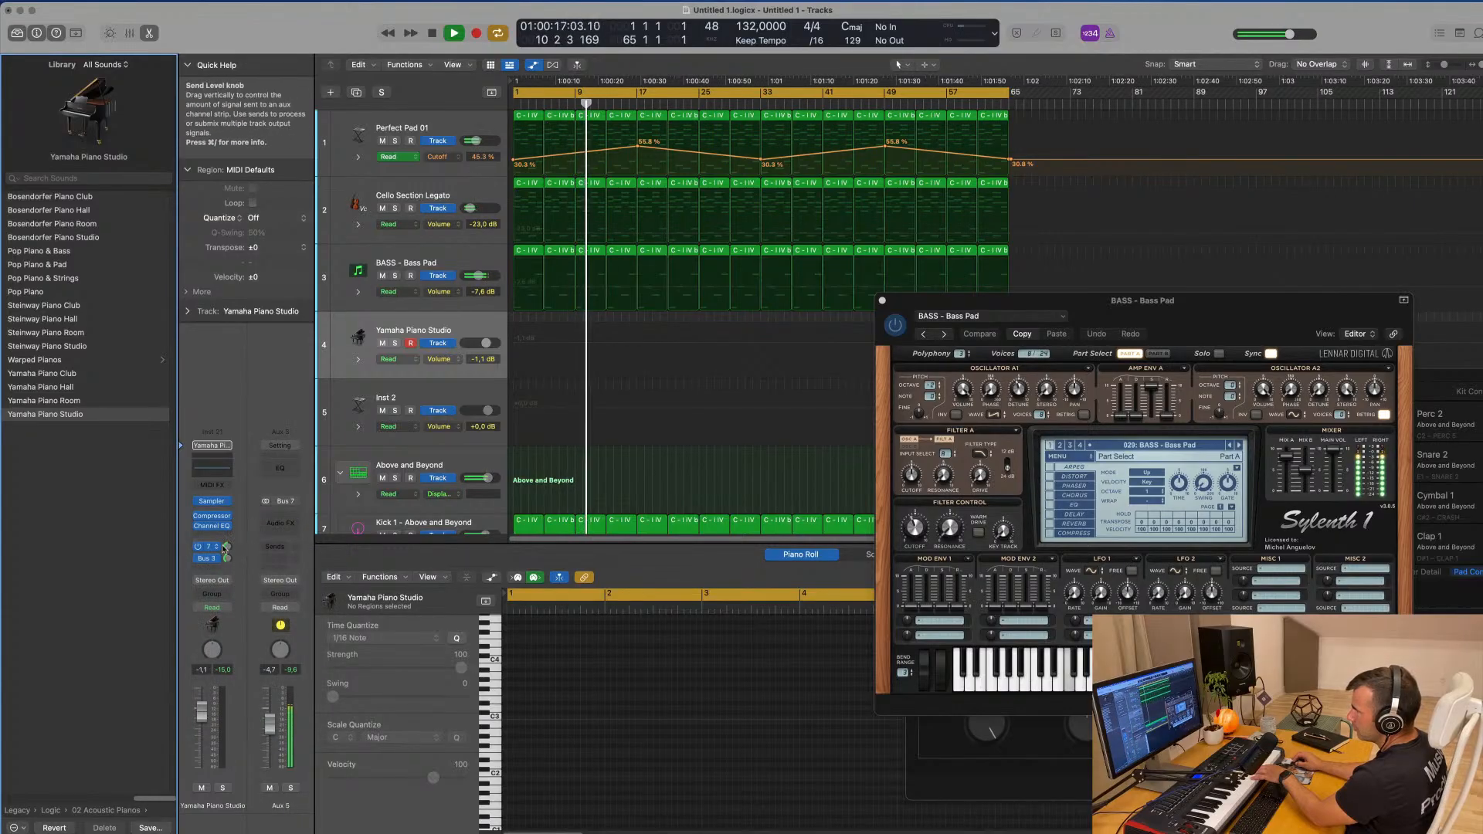
click(213, 547)
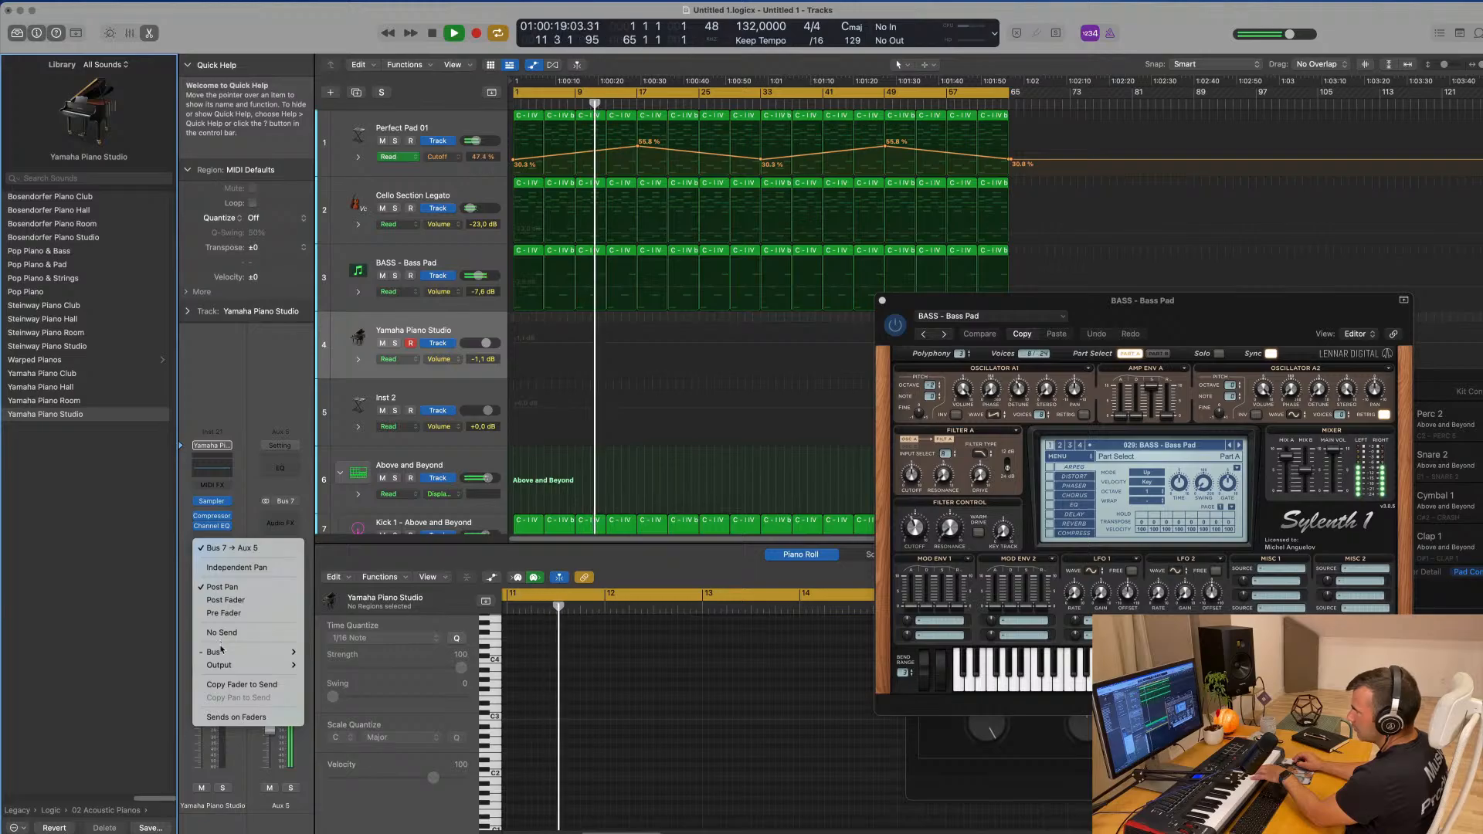
mouse_move(216, 652)
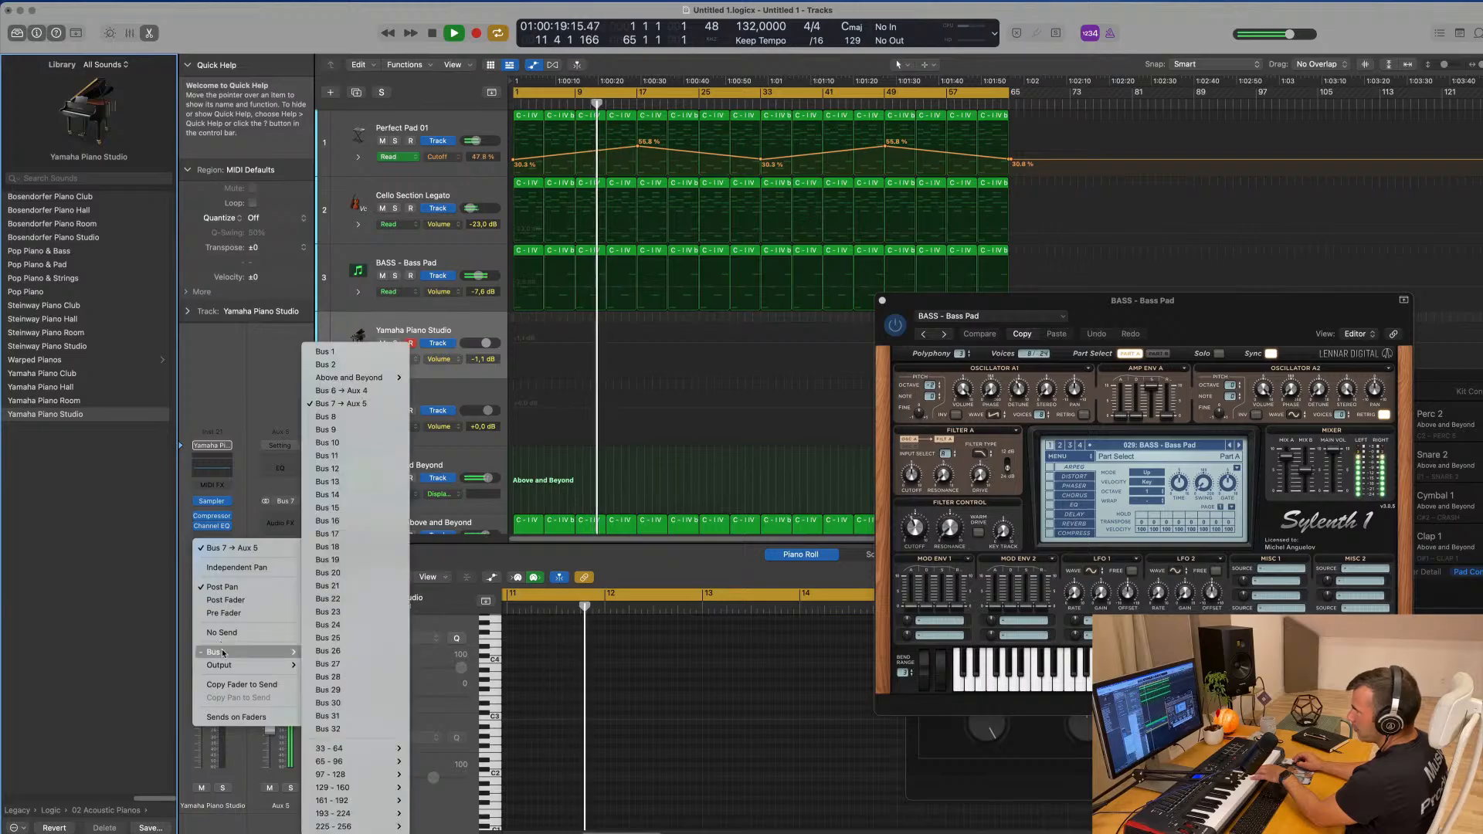
click(351, 390)
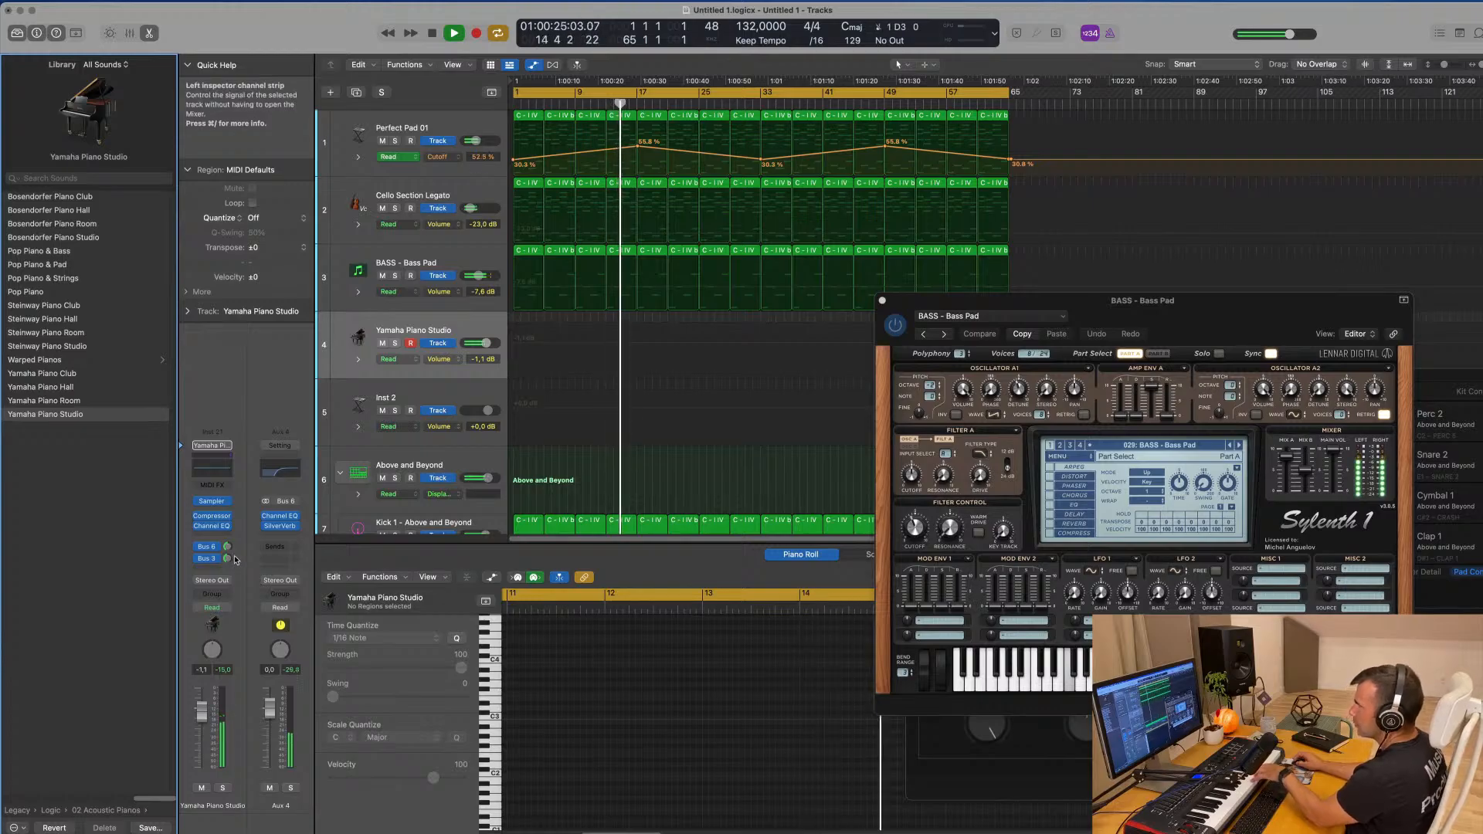
- Reset the Yamaha Piano Studio track's volume to 0 dB and raise it to +0.7 dB
alt+click(207, 709)
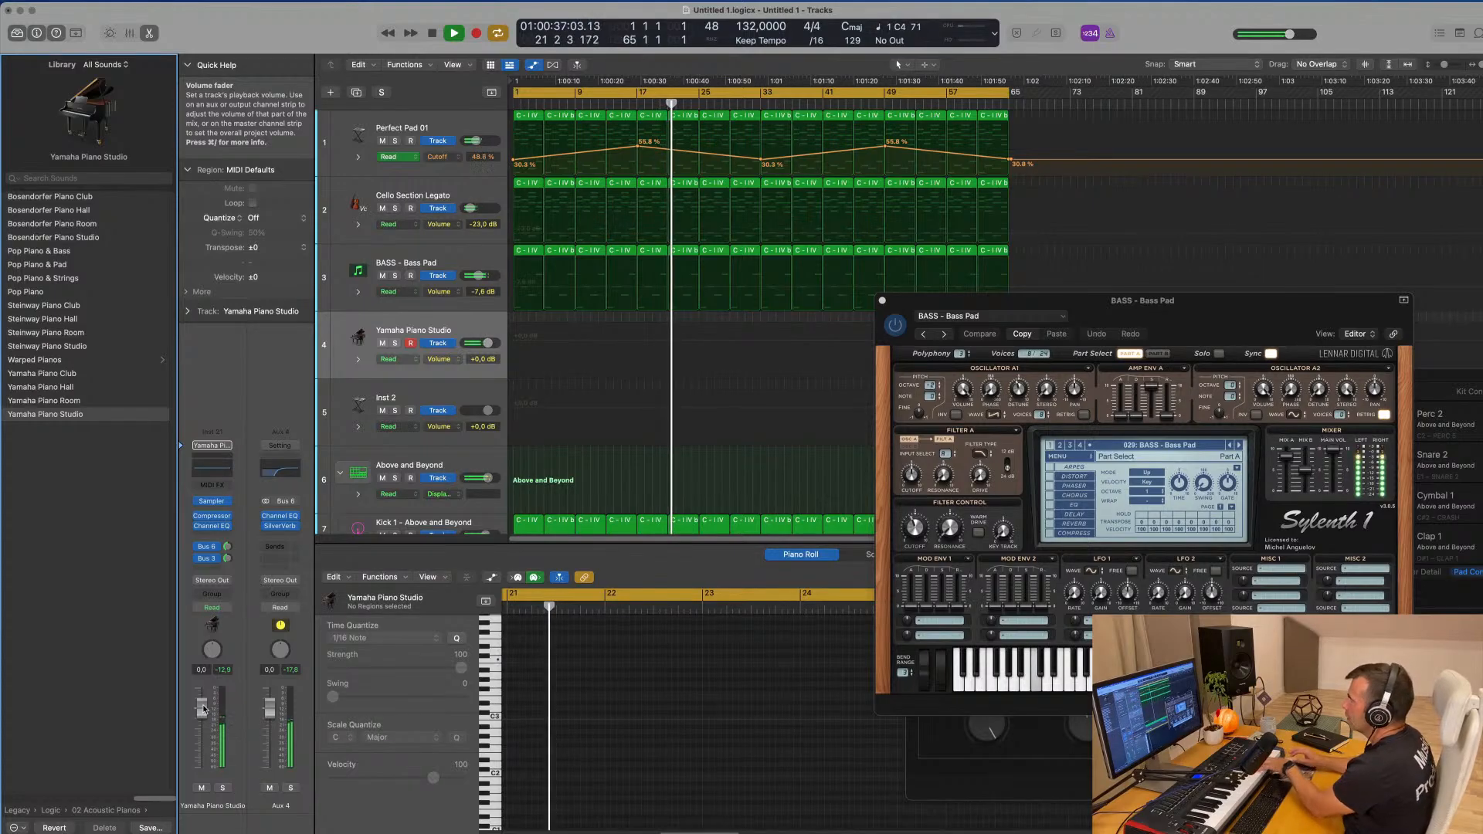
drag(202, 706, 205, 703)
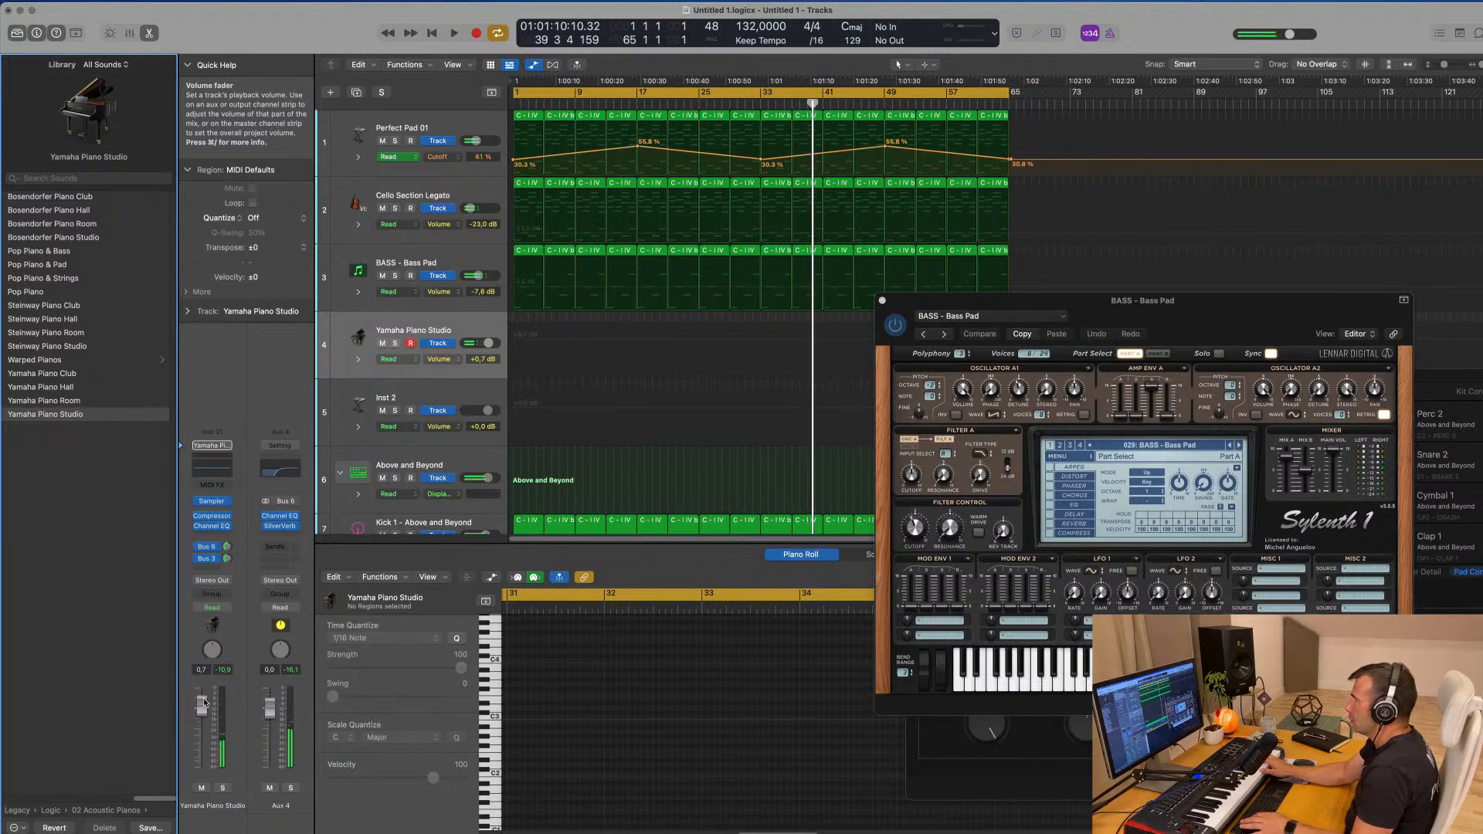
- Record a four-bar melody on the Yamaha Piano Studio track from bar 1 and play the recording back
key(r)
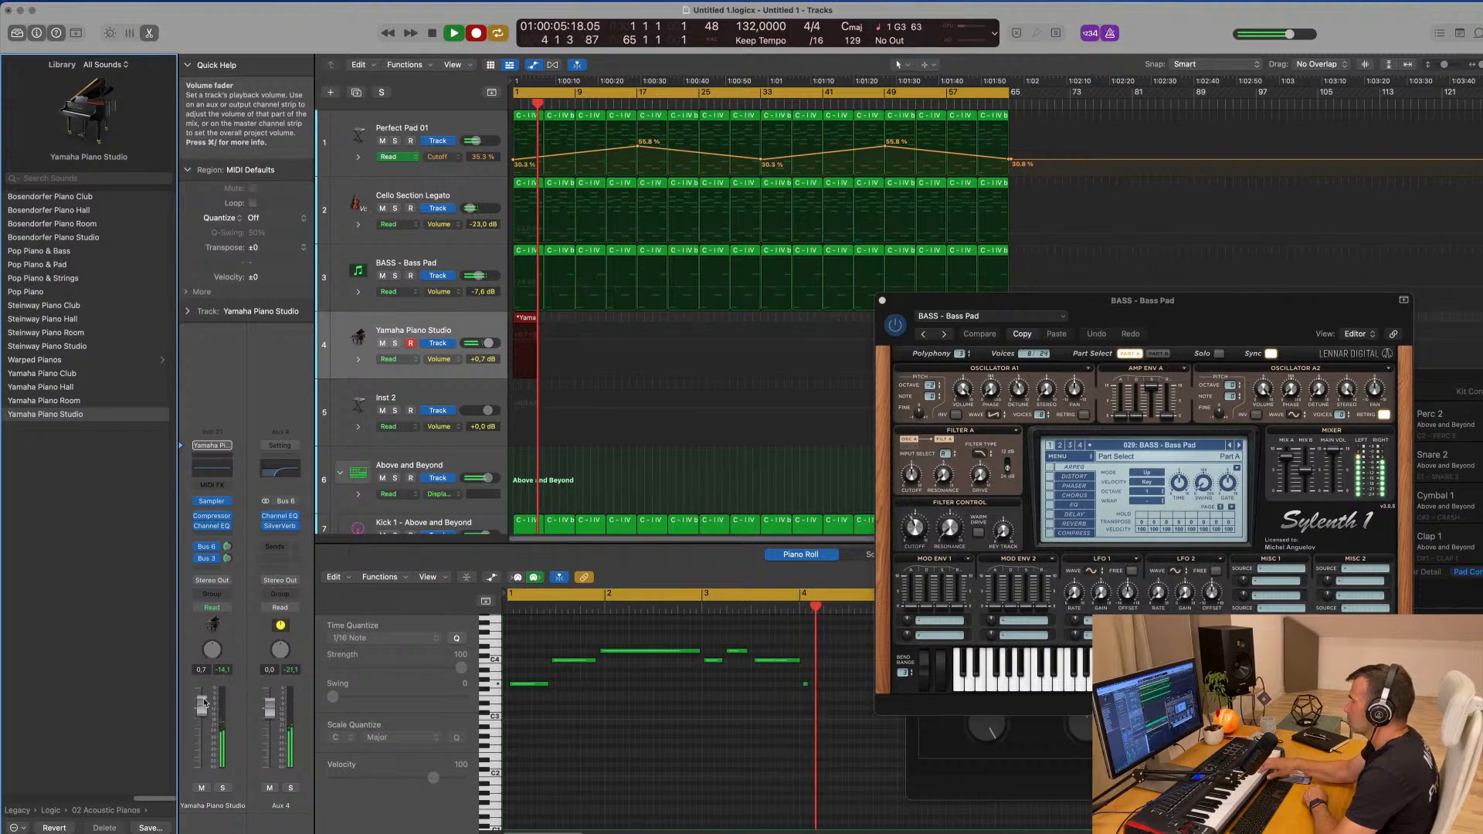
key(space)
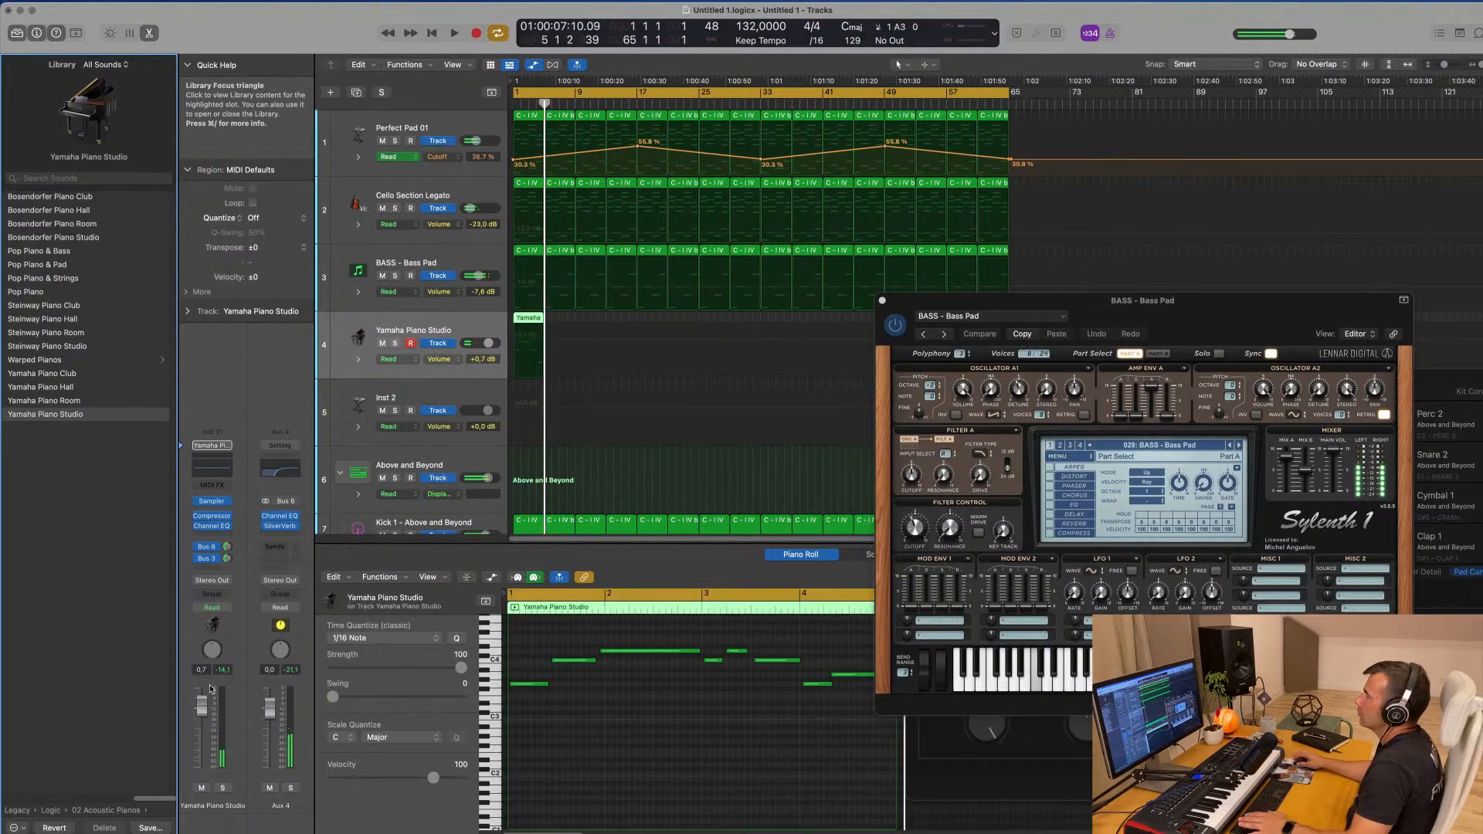
key(Return)
key(space)
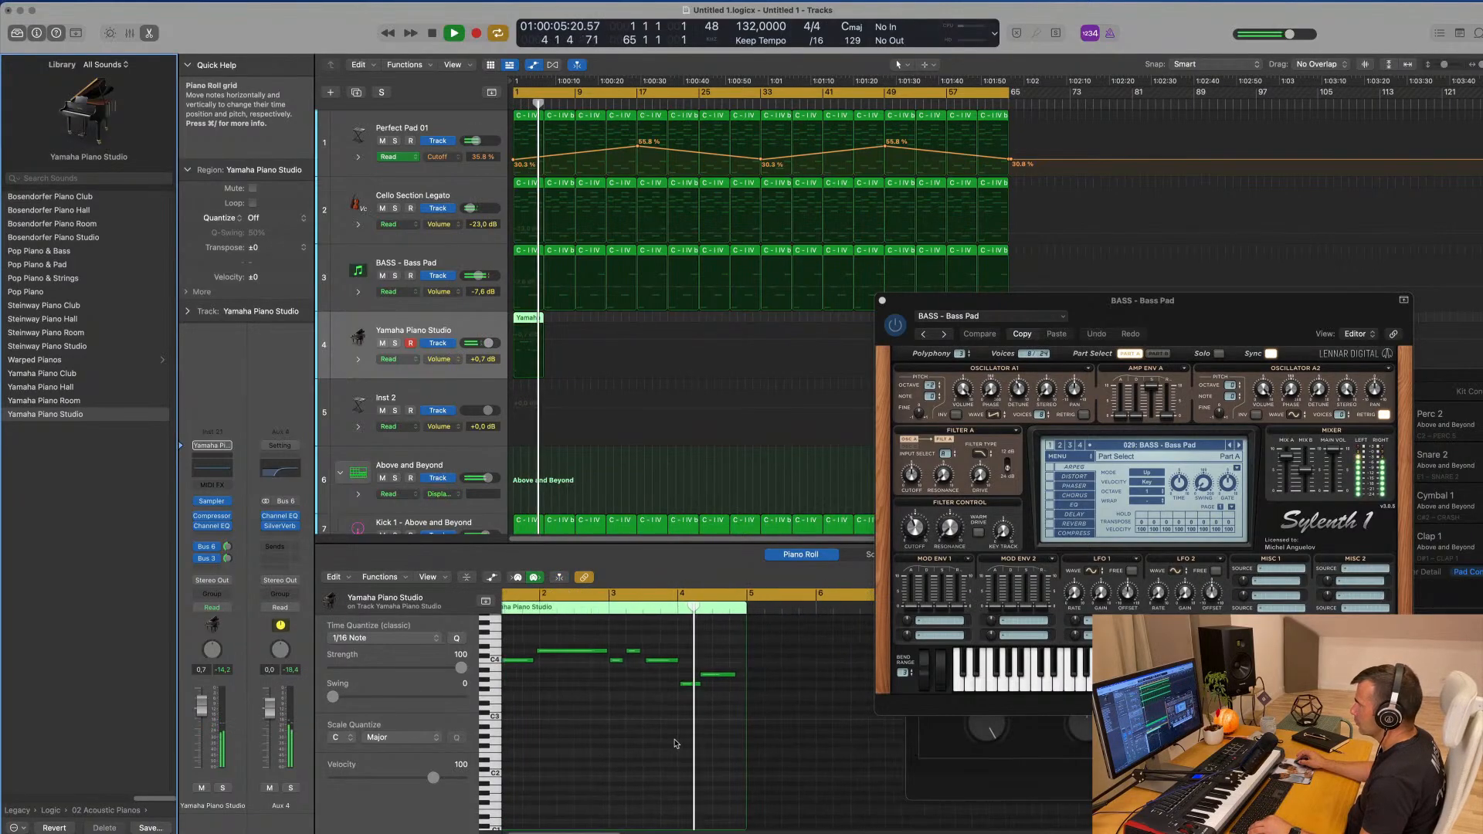
key(space)
- Select the recorded piano notes in the Piano Roll and shift the second and third notes slightly later
click(632, 767)
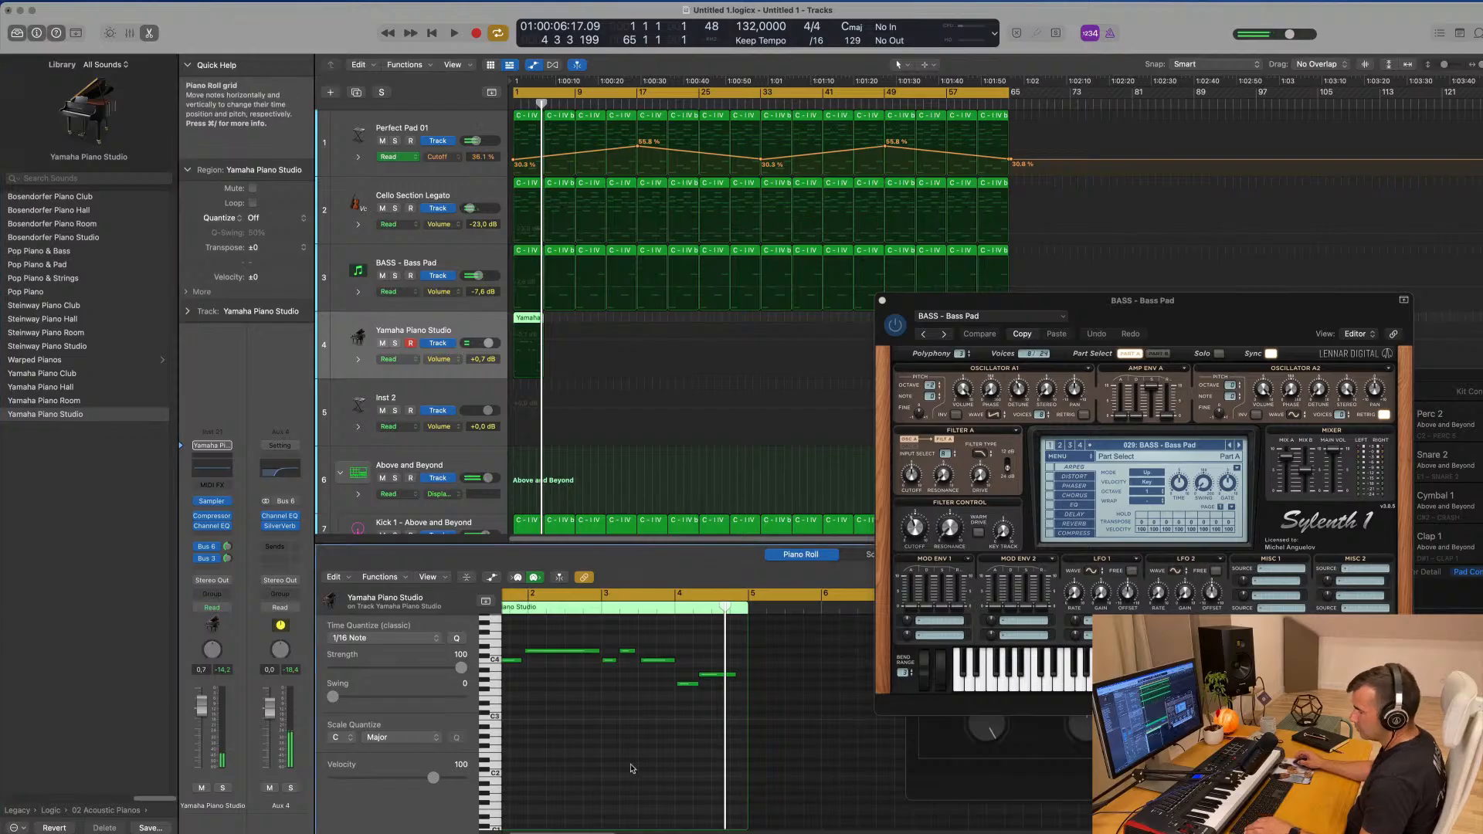
key(super+a)
scroll(580, 764, down, 2)
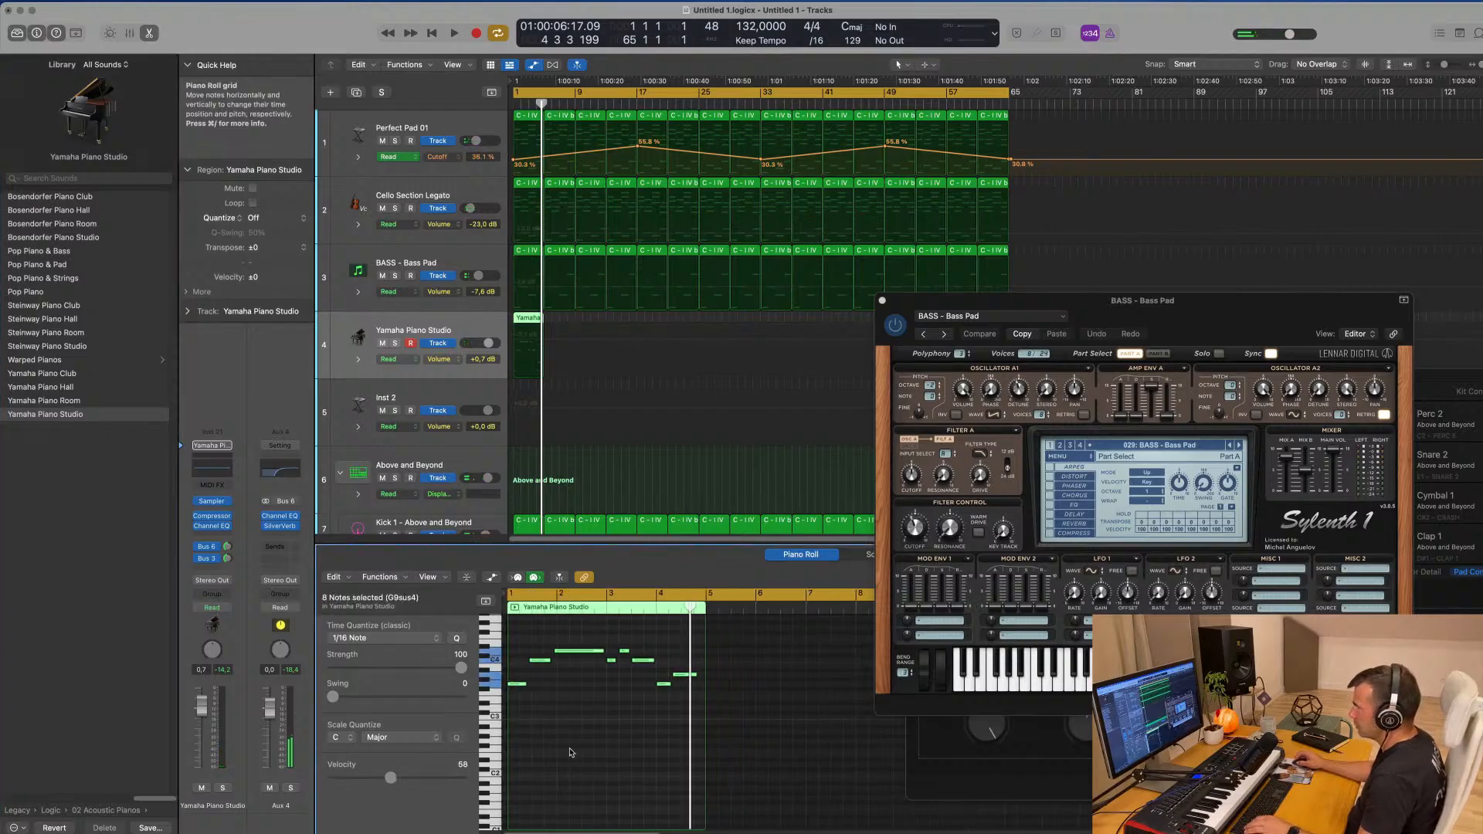
scroll(569, 752, up, 3)
click(573, 678)
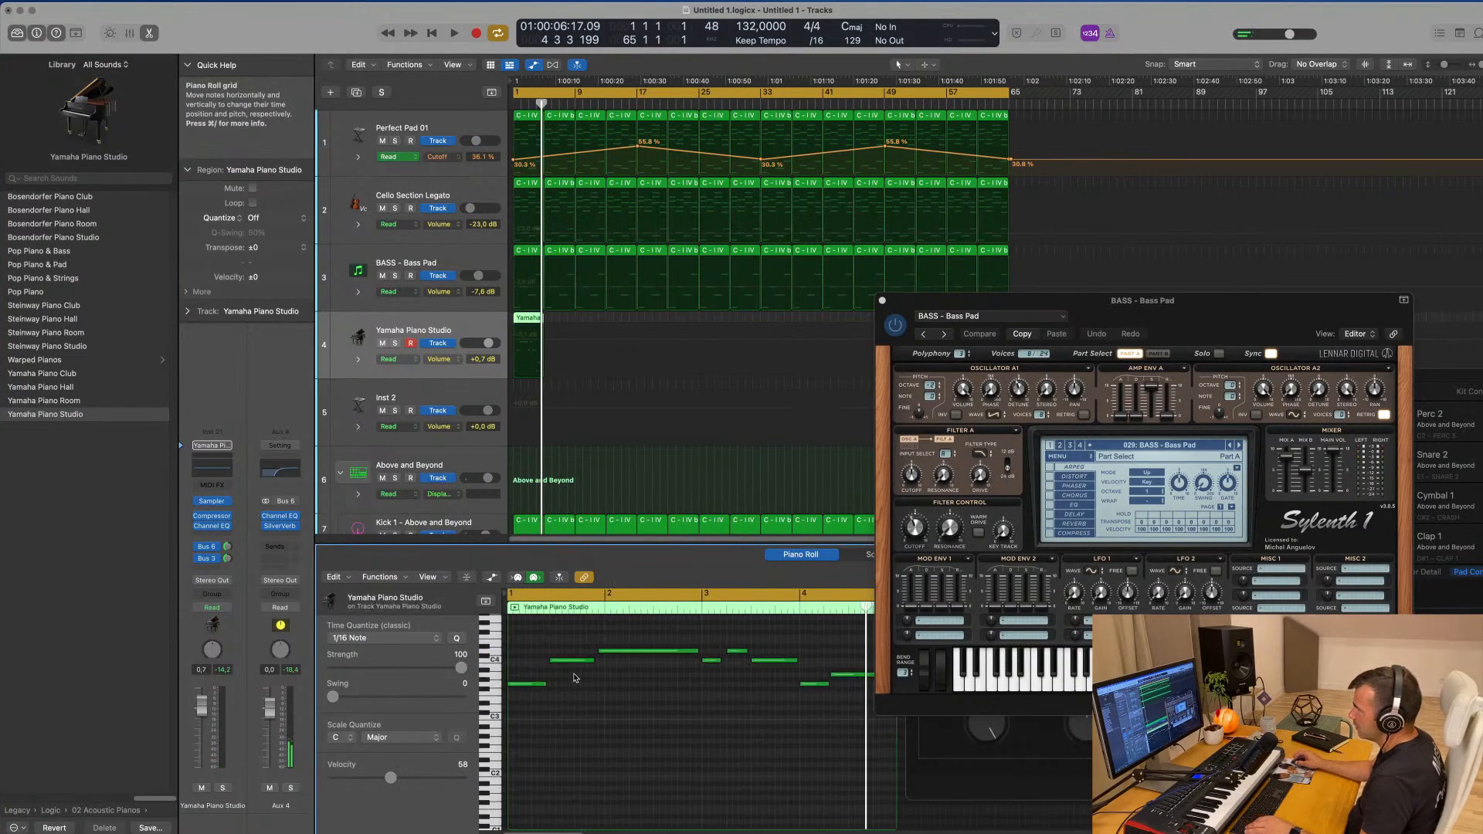
drag(573, 664, 644, 651)
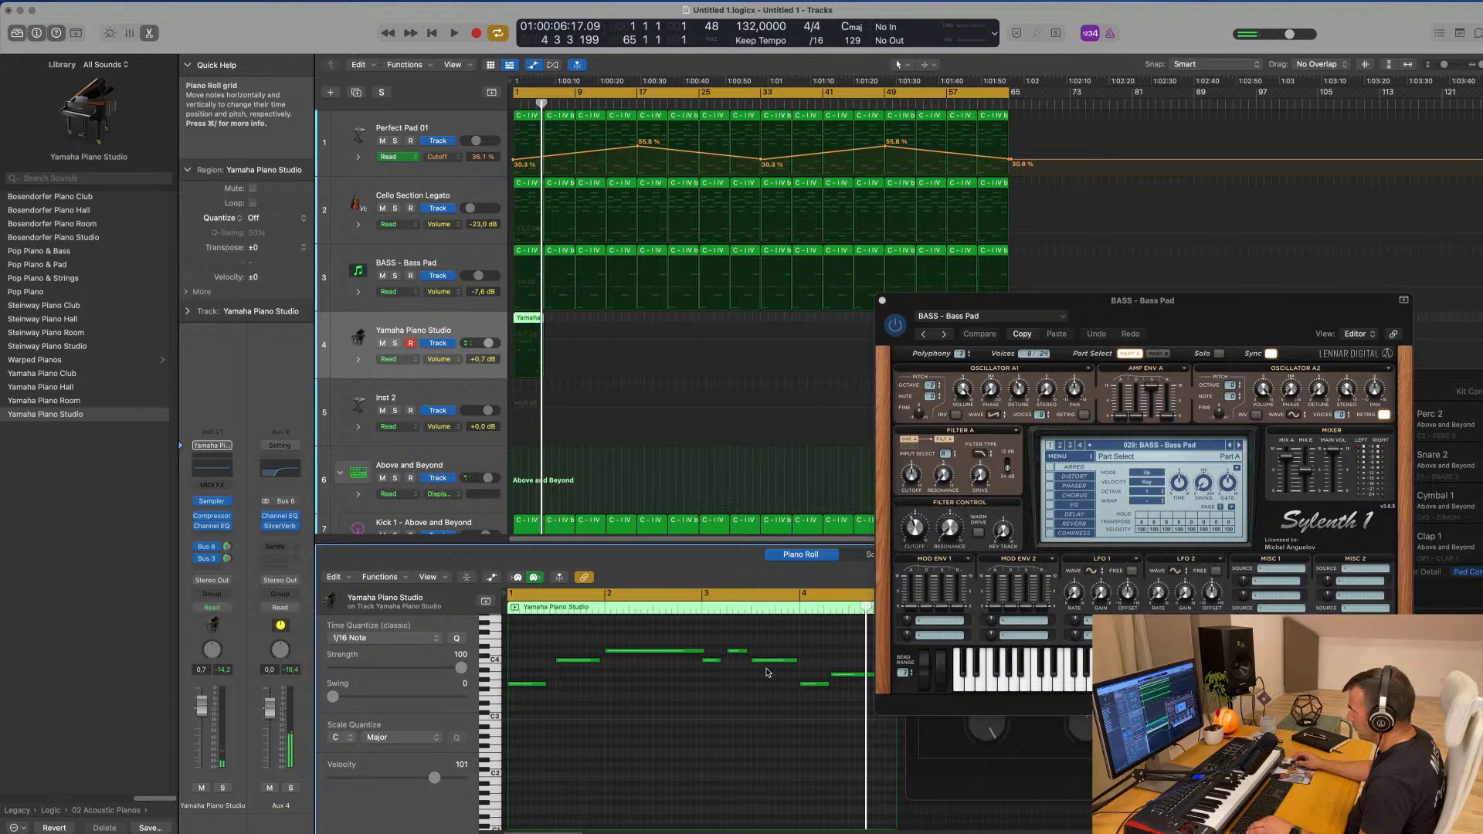
- Lengthen the first melody note slightly so it reaches the second note, and replay the melody from the start
key(Return)
key(space)
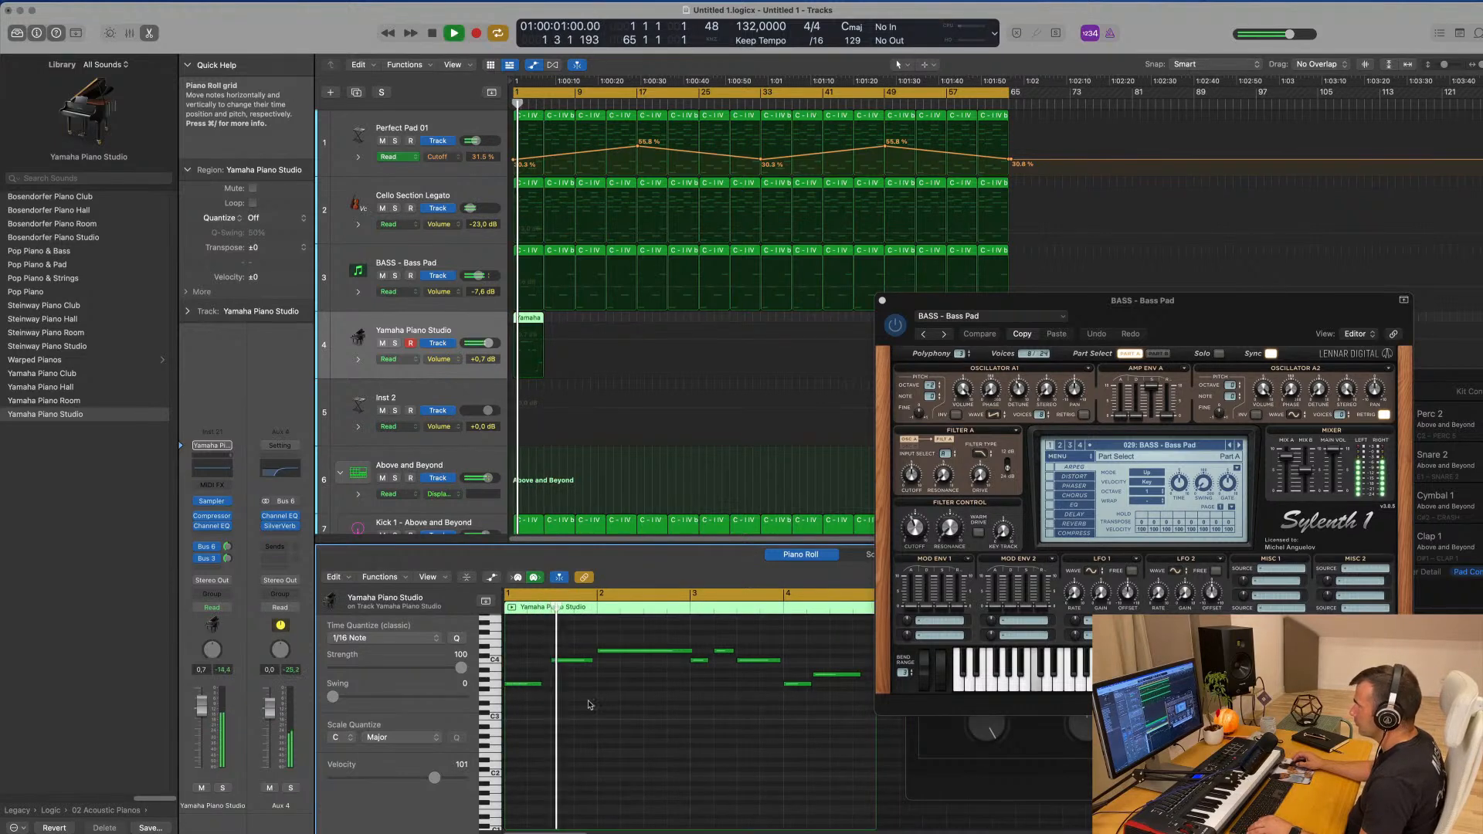
drag(542, 684, 549, 683)
key(space)
key(Return)
key(space)
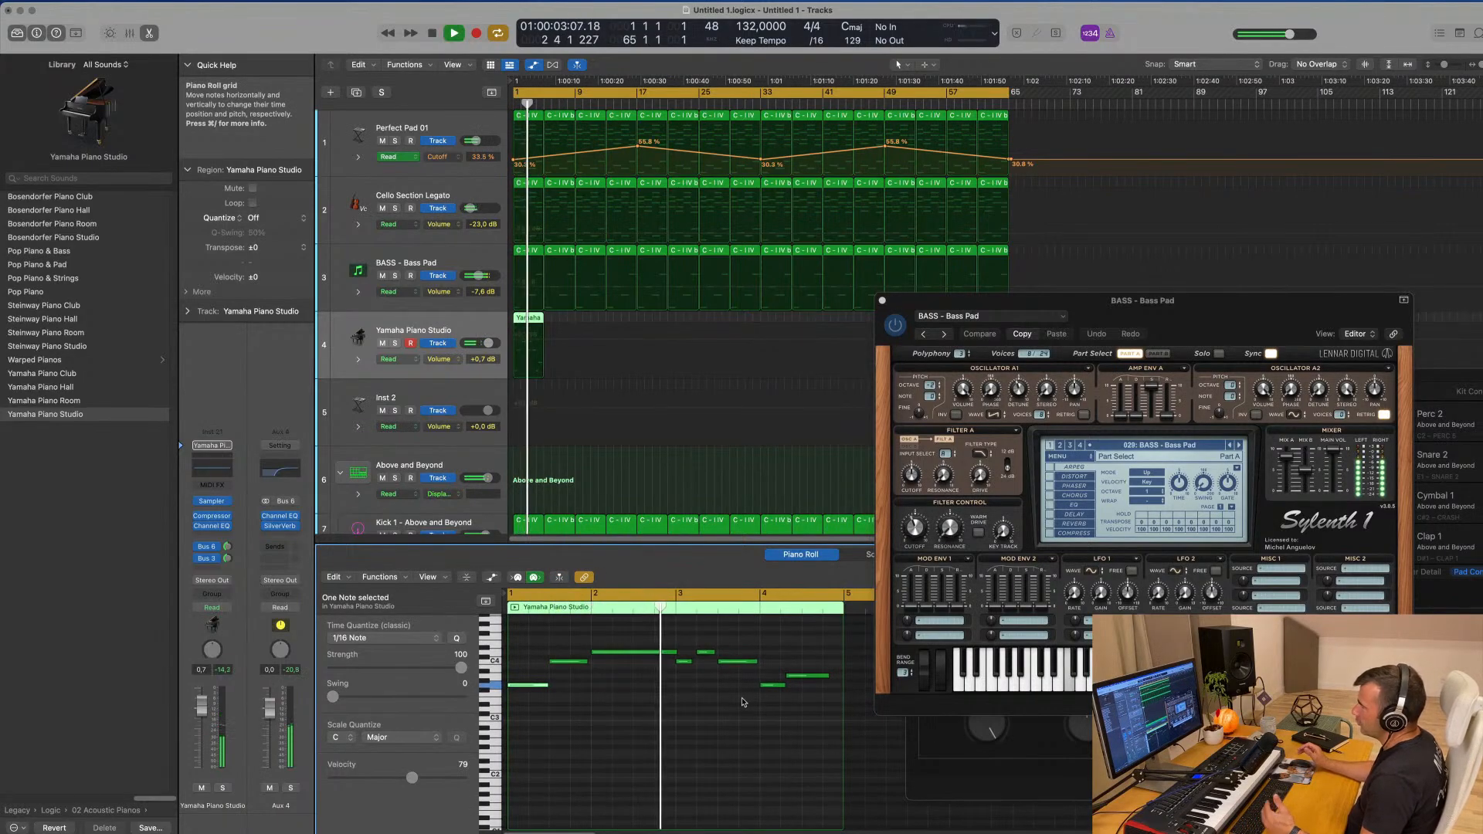
- Show the note velocity lane, raise the velocities of the softer piano notes to match the louder ones, and play the result
click(491, 578)
key(space)
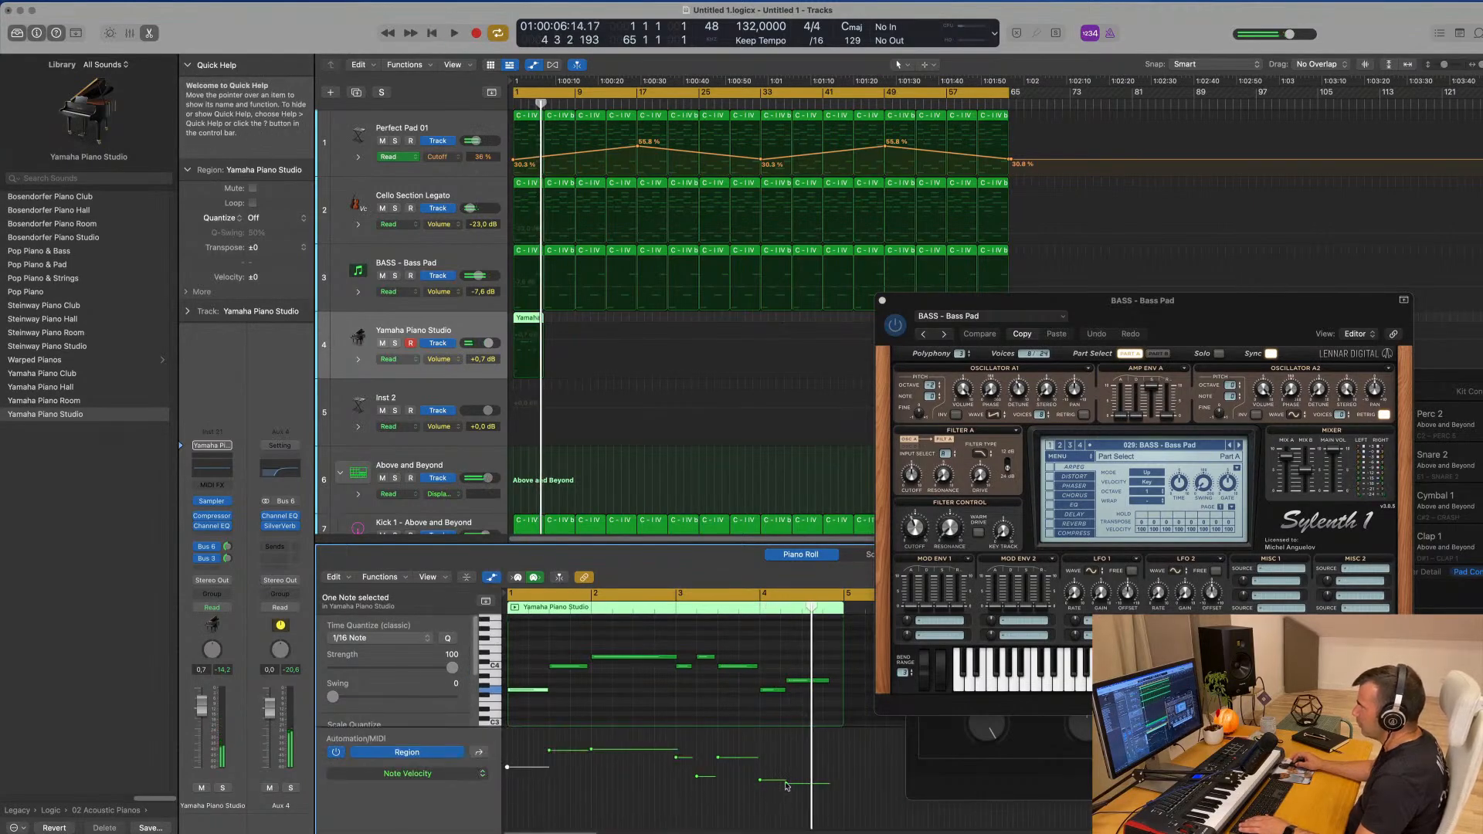
drag(786, 786, 792, 758)
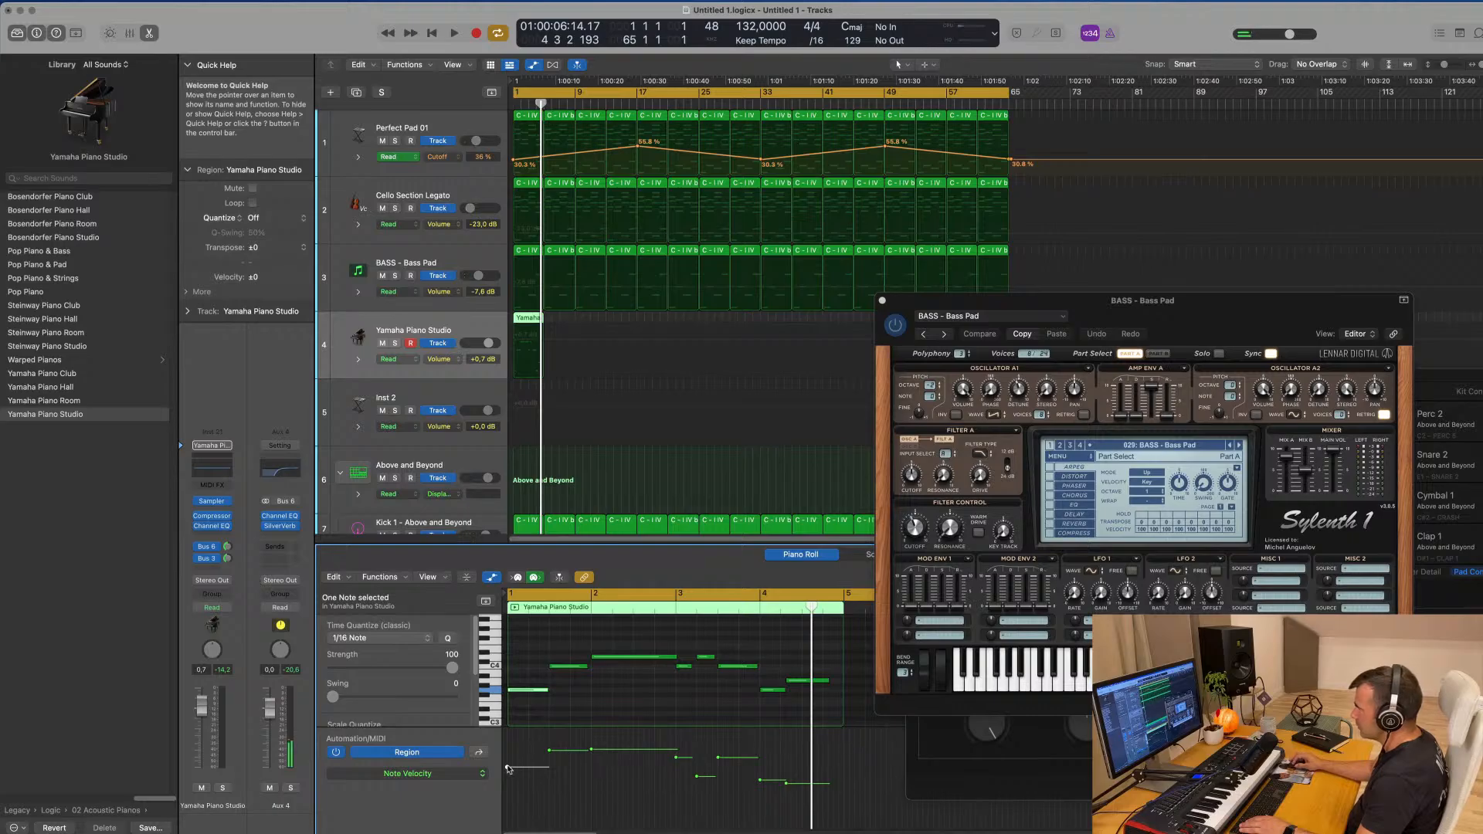
mouse_move(507, 767)
mouse_down()
mouse_move(506, 752)
mouse_move(530, 756)
mouse_up()
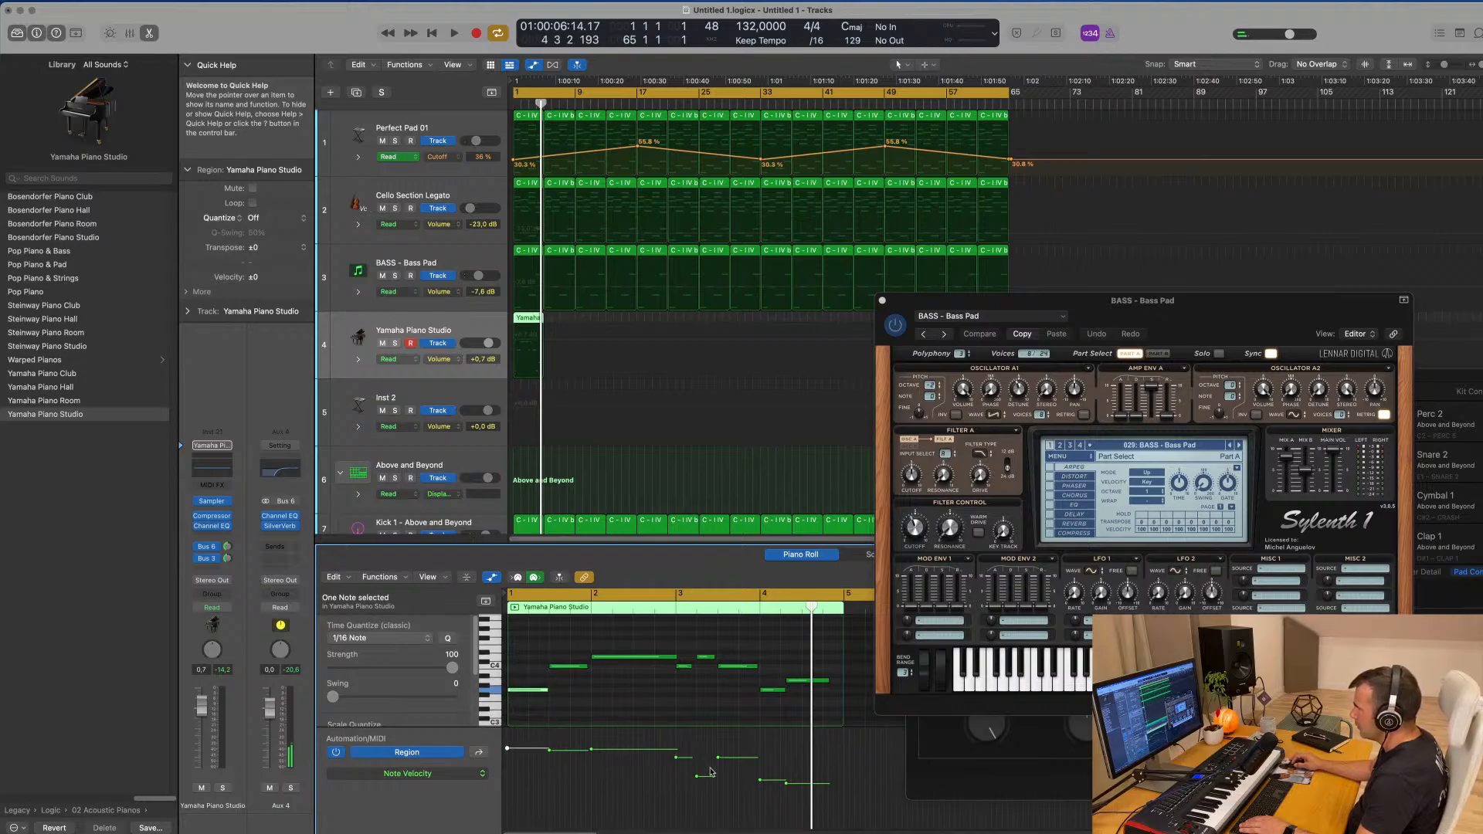
mouse_move(697, 777)
mouse_down()
mouse_move(696, 751)
mouse_move(786, 764)
mouse_move(787, 750)
mouse_up()
key(space)
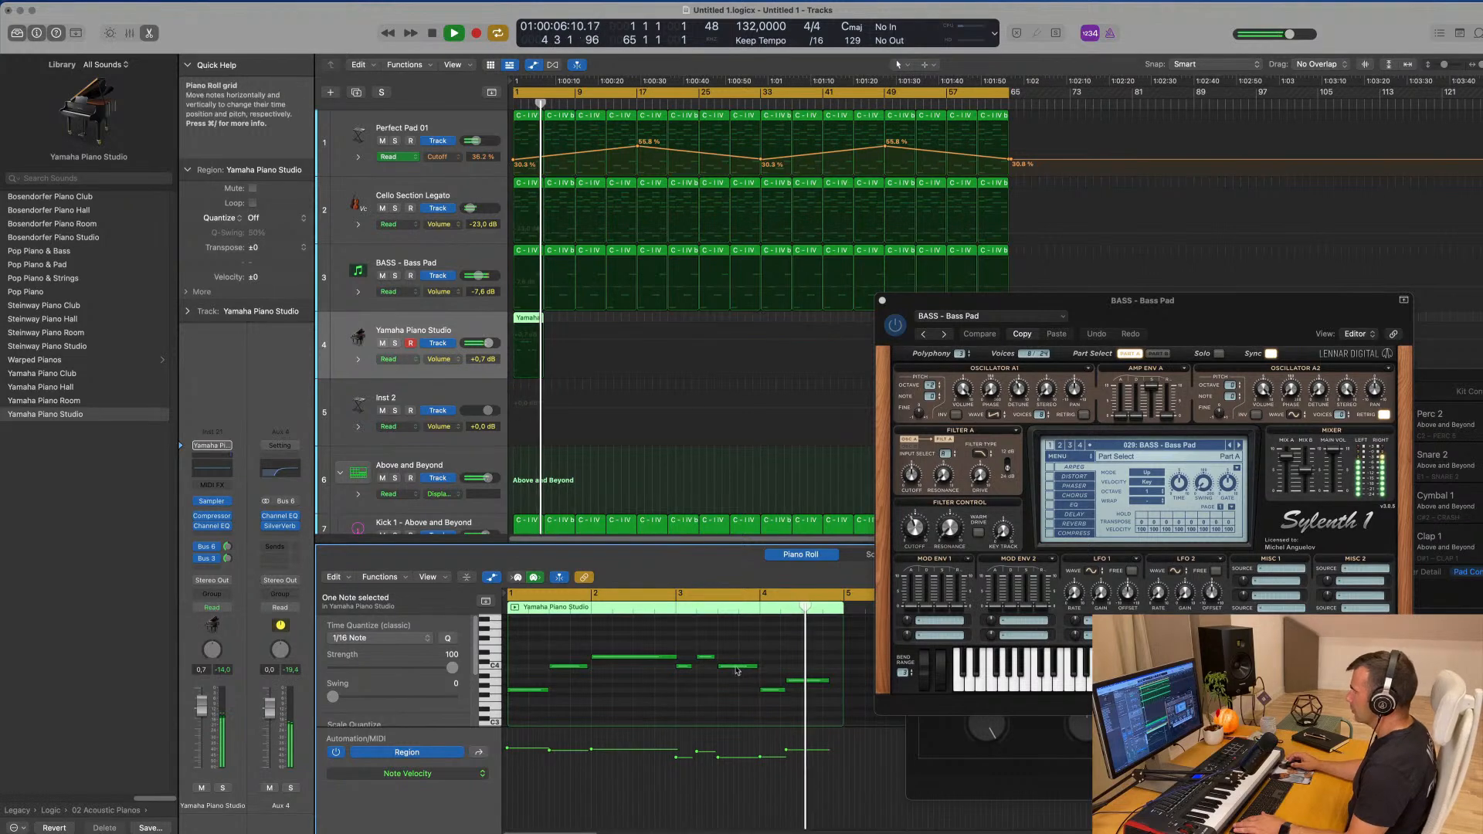
- Shorten the last two melody notes, raising the final one to D4 with a length of 0 1 1 0
drag(802, 684, 780, 690)
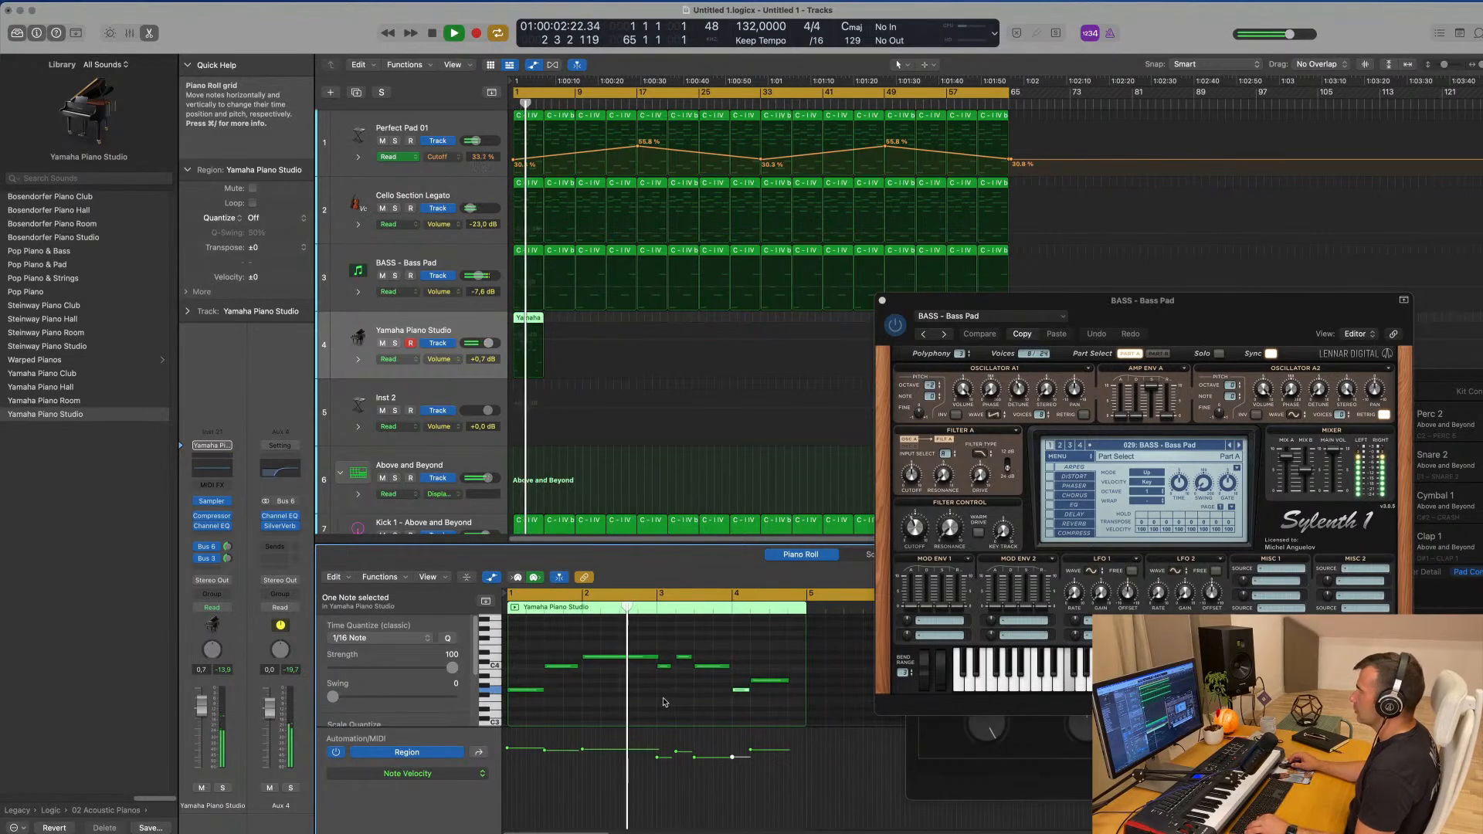
scroll(658, 698, up, 1)
scroll(657, 697, right, 3)
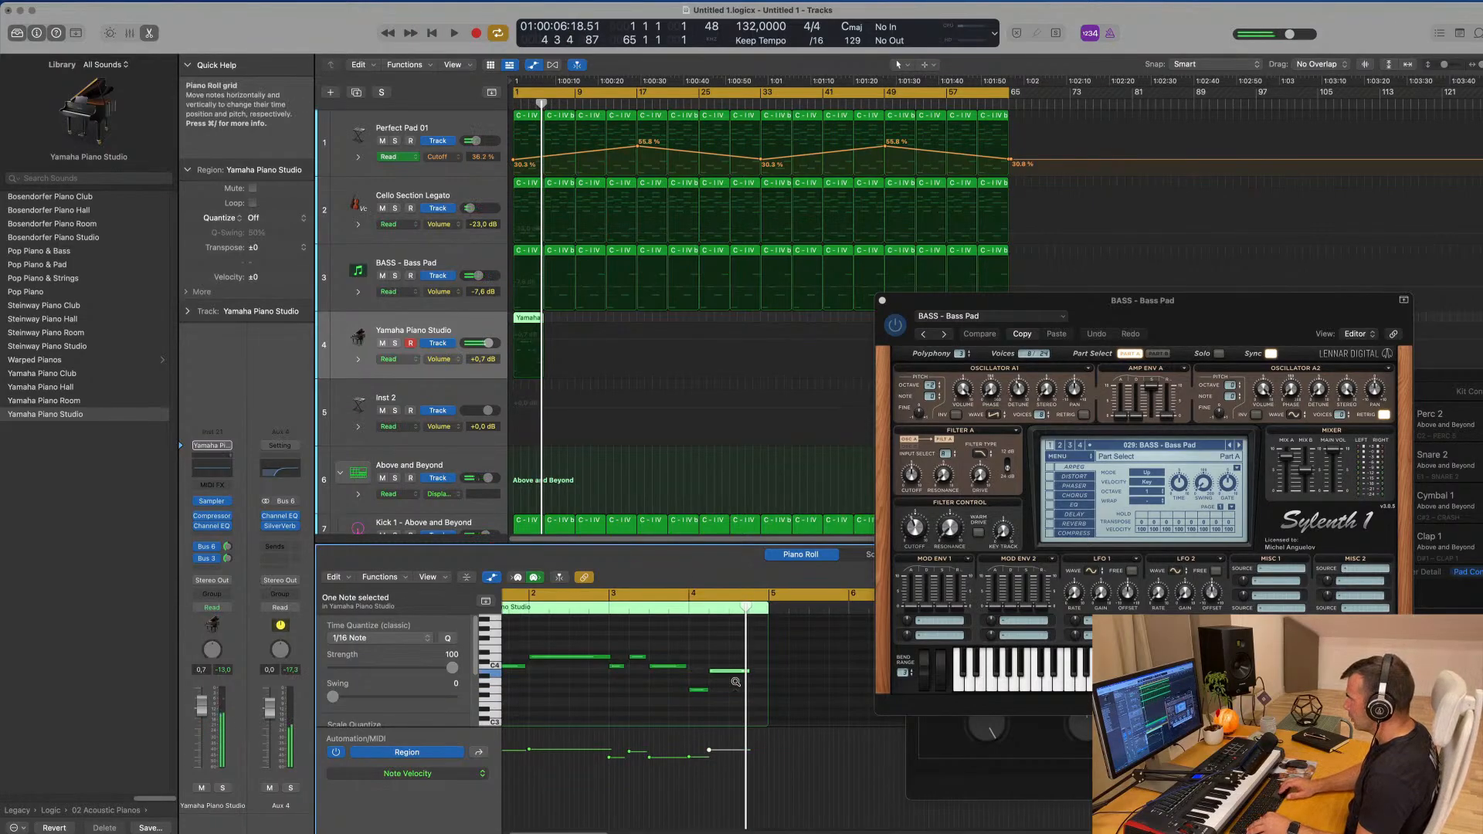
key(space)
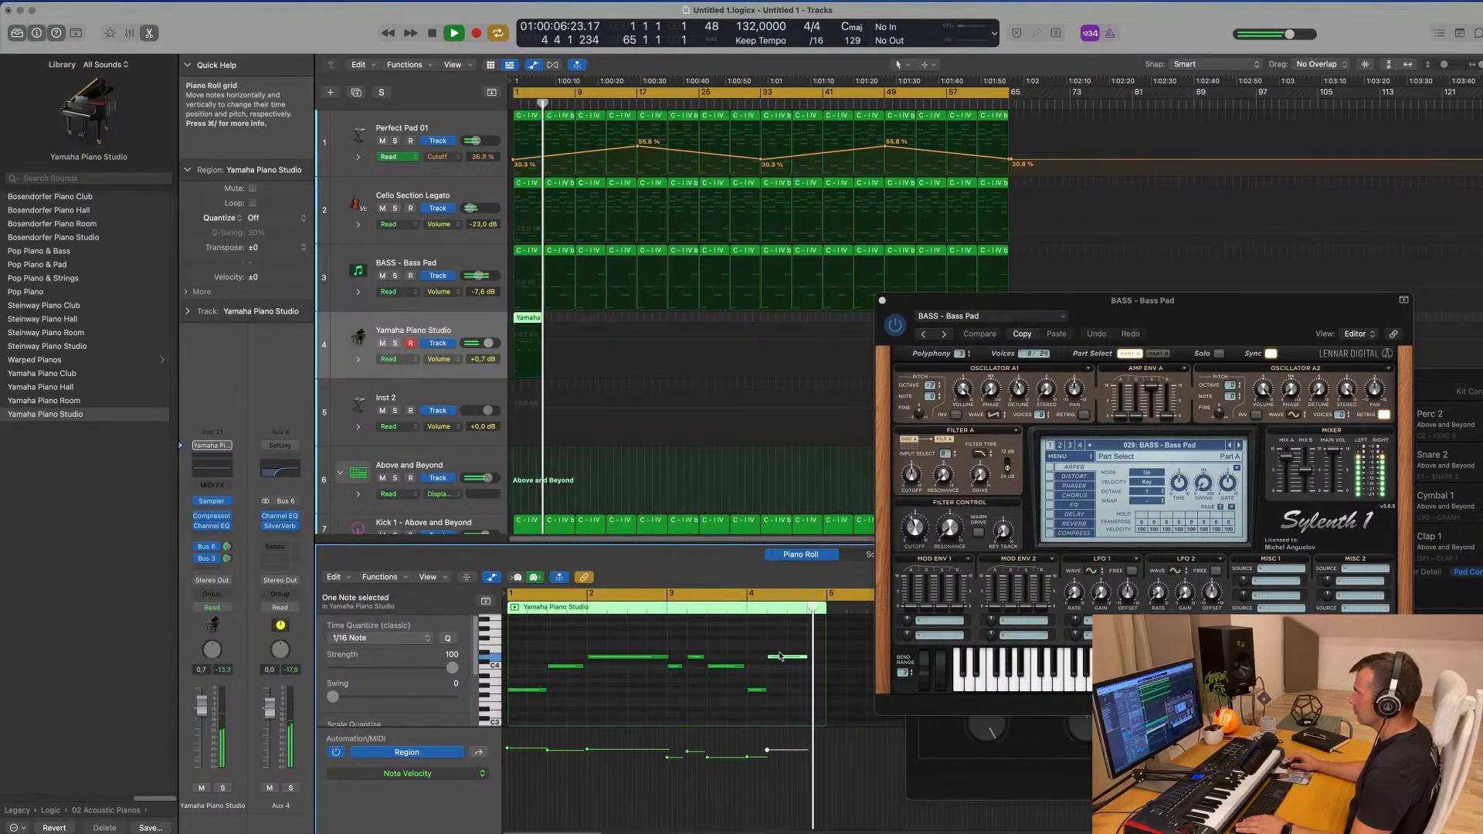
key(space)
drag(807, 657, 793, 661)
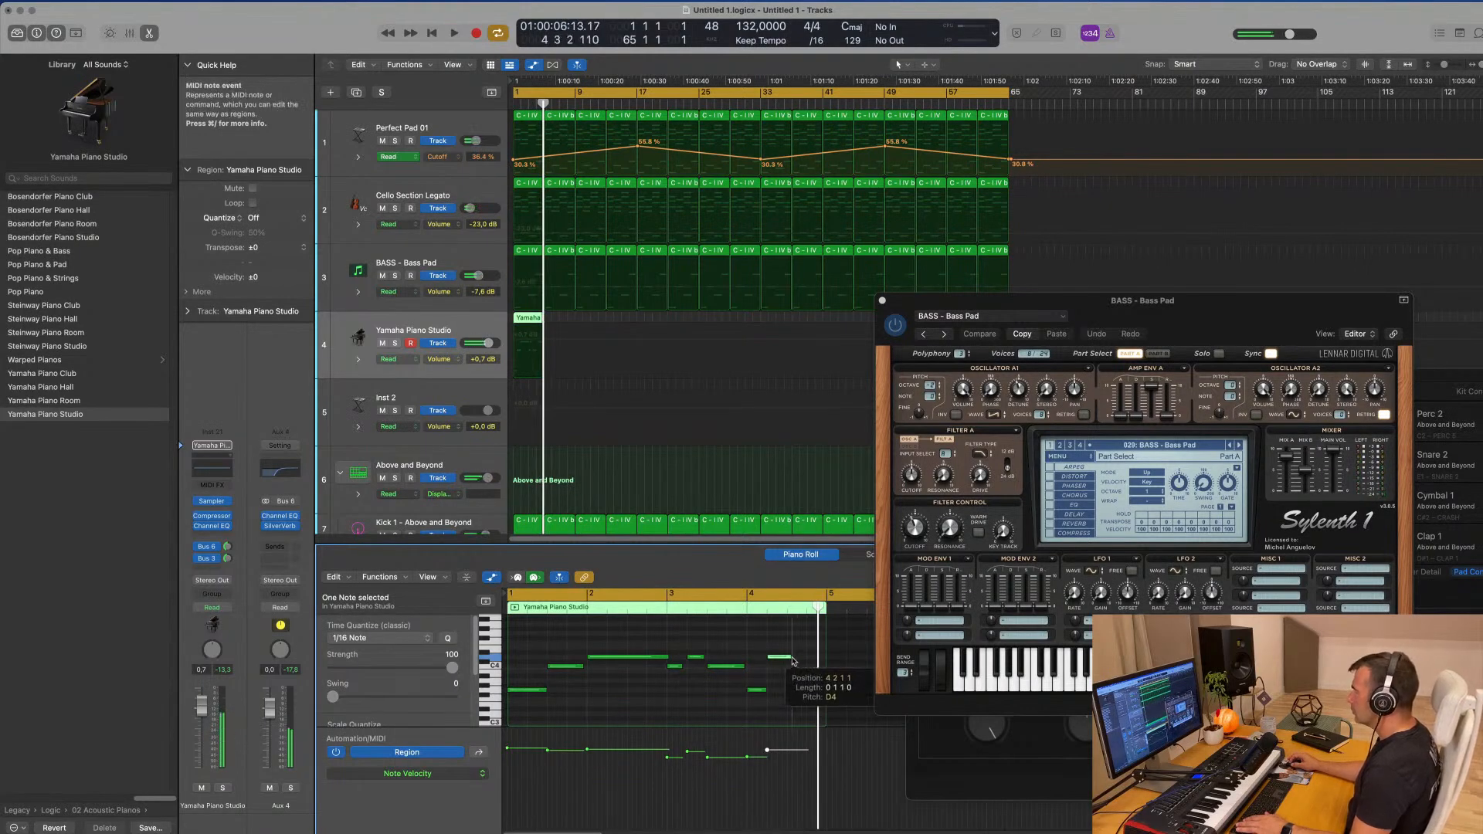
- Raise the Yamaha Piano Studio track volume to +0.9 dB during playback and replay from the start
key(space)
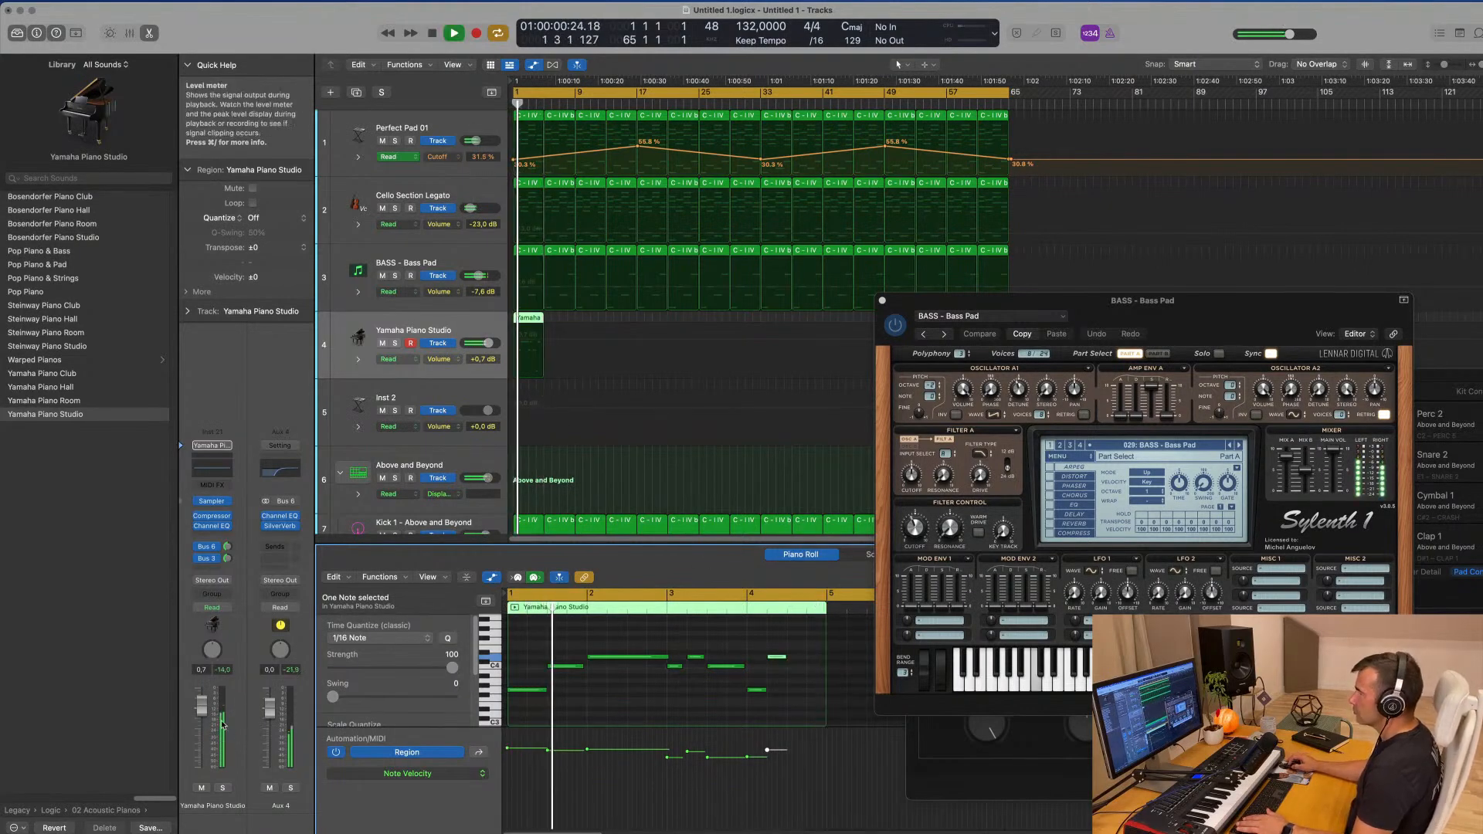
drag(202, 711, 201, 709)
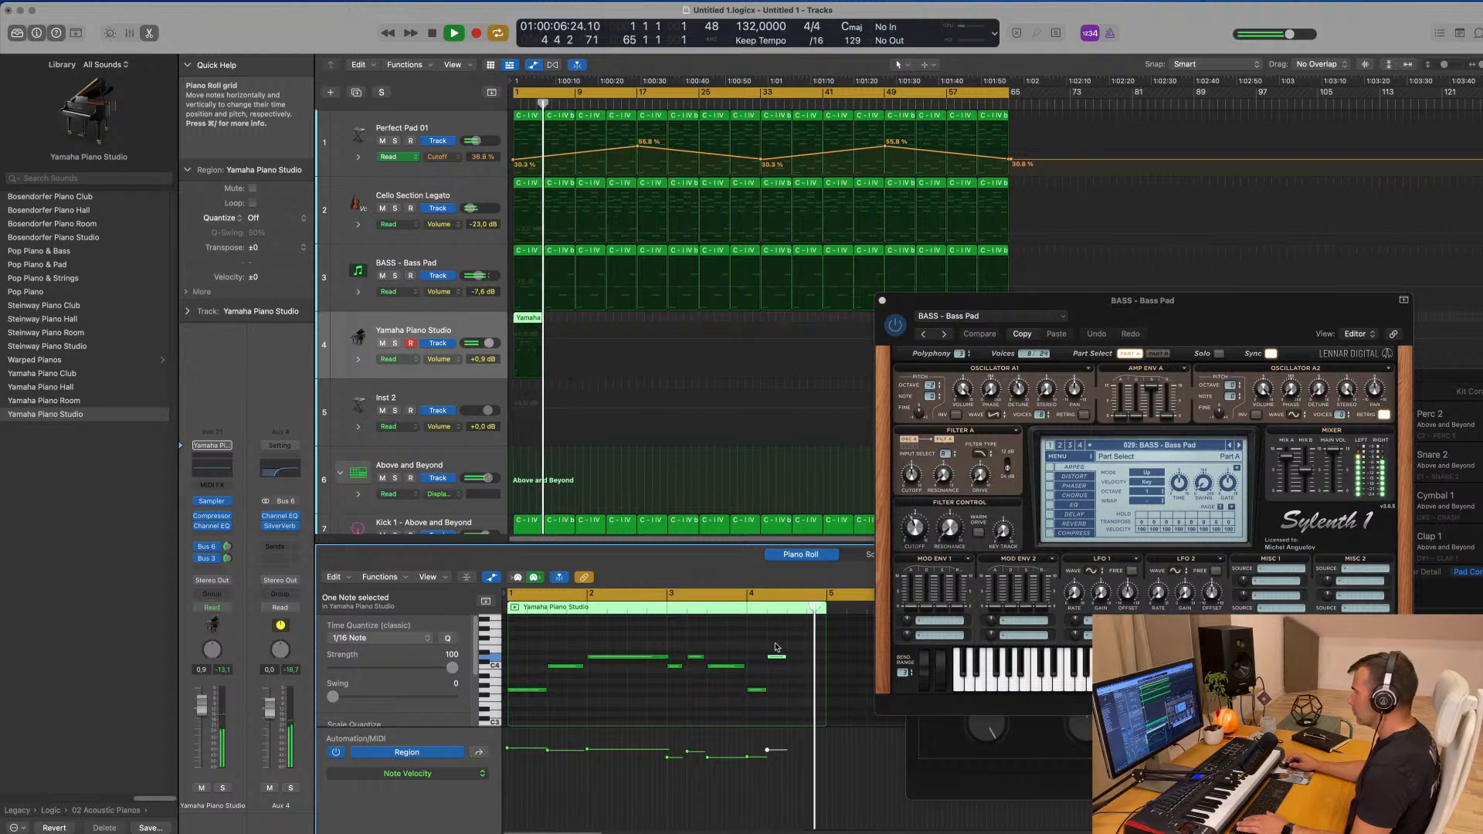
key(Return)
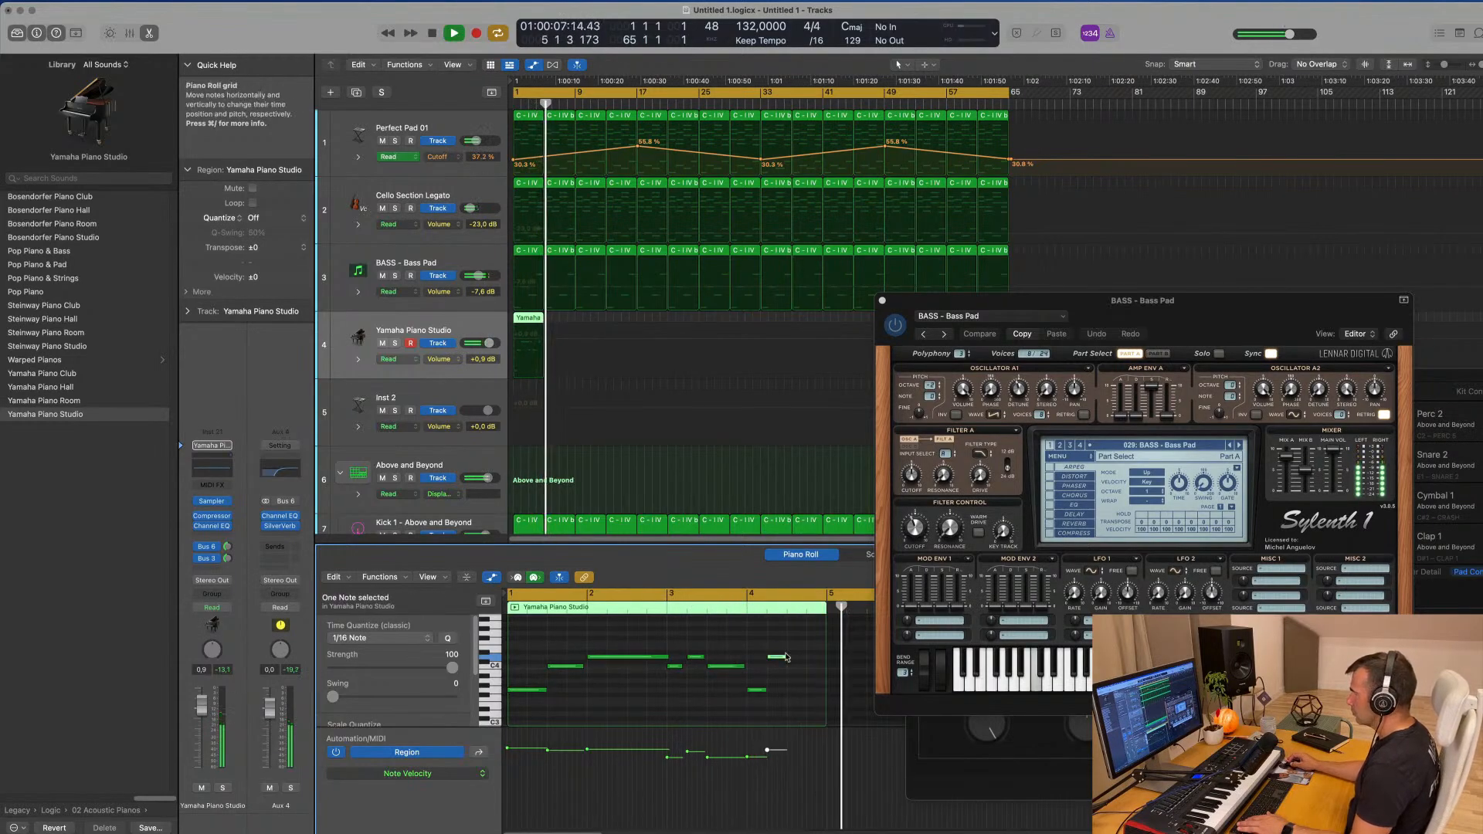
- Move the last two melody notes later and extend the C4 note before them to a length of 1 0 0 0
mouse_move(787, 654)
mouse_down()
mouse_move(756, 702)
mouse_move(813, 693)
mouse_move(786, 667)
mouse_up()
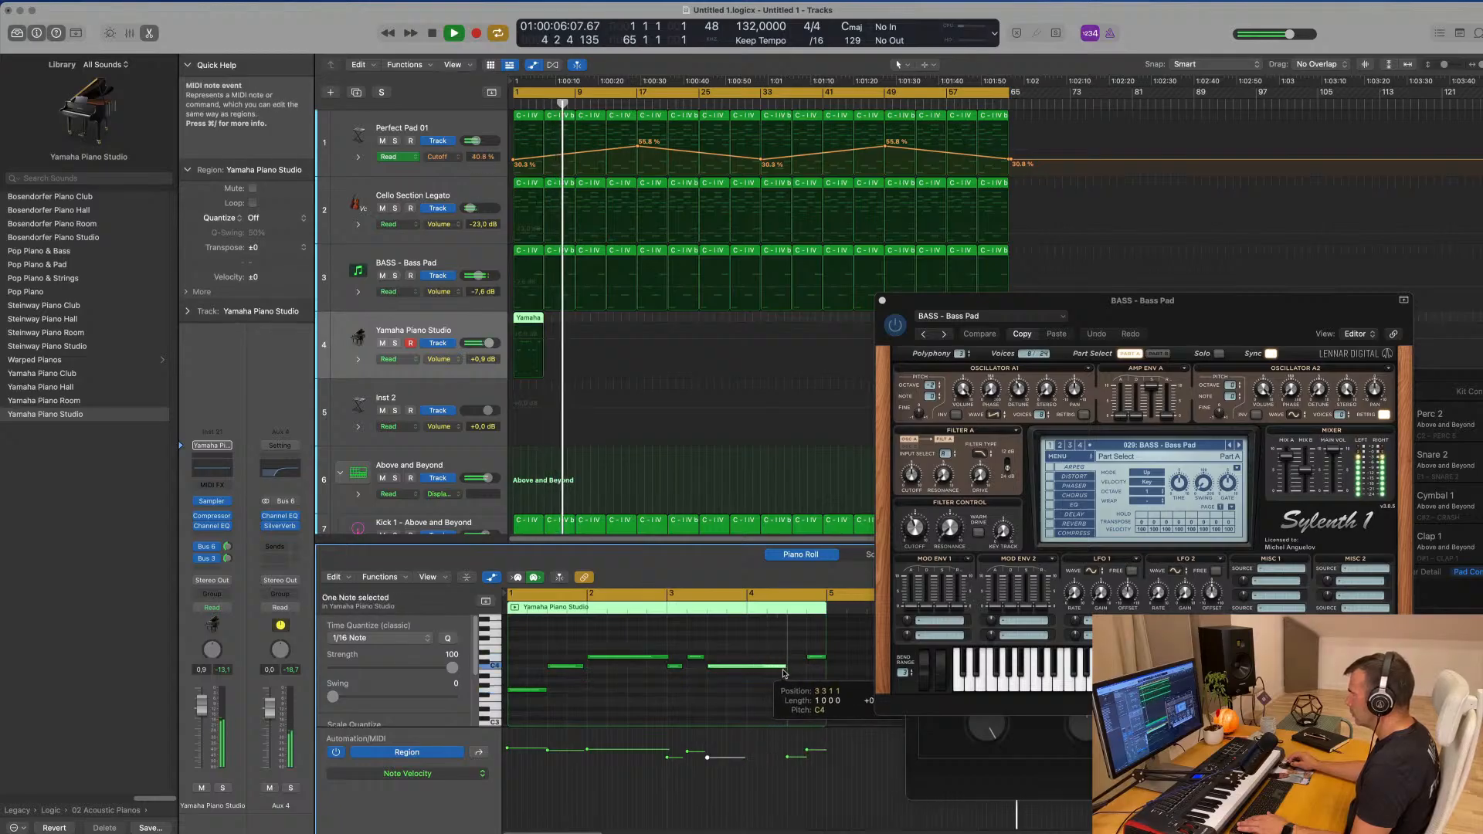
click(726, 690)
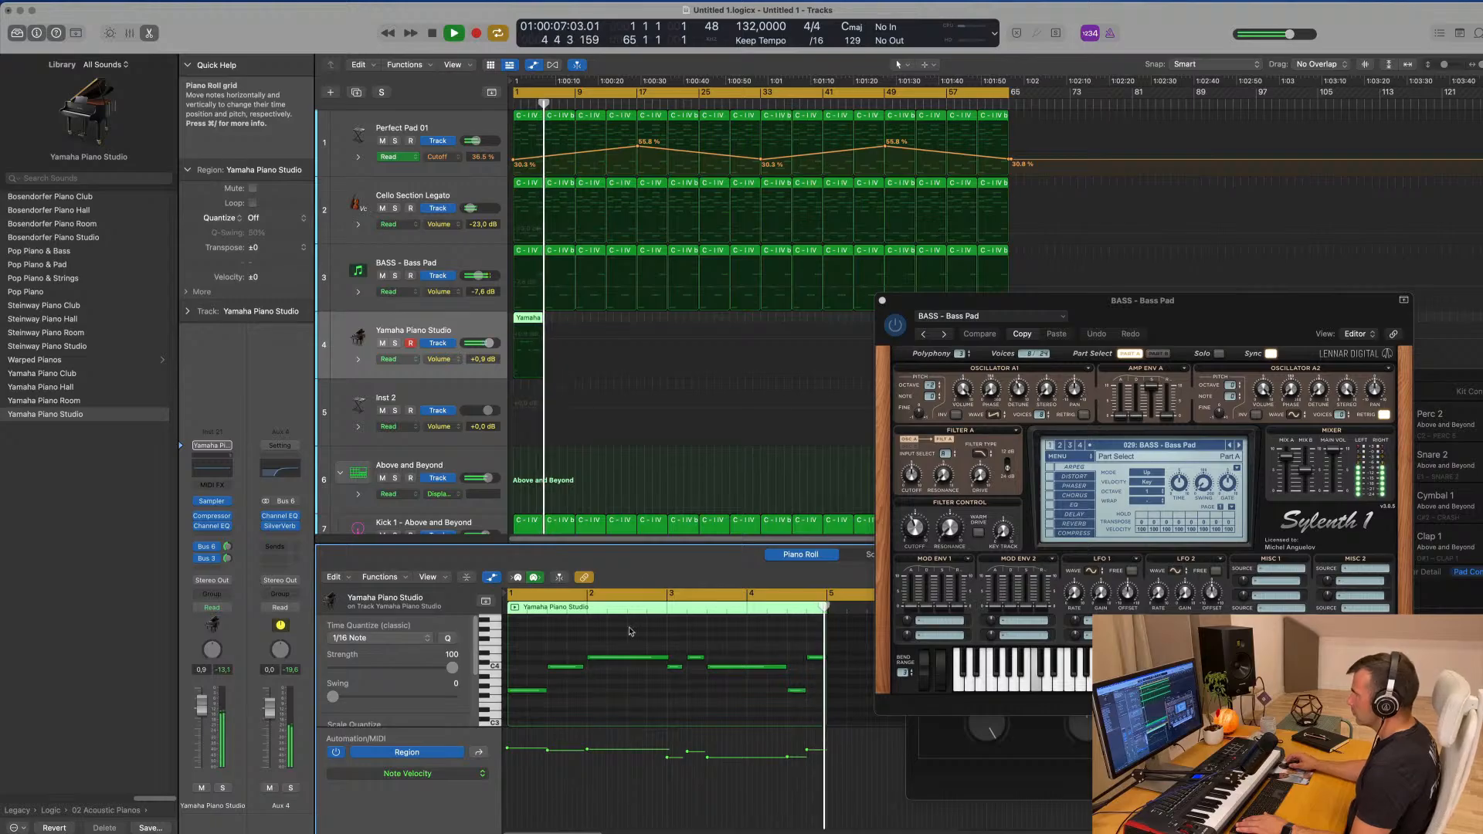
key(space)
- Close the Piano Roll and repeat the piano region to fill bars 1 to 16, selecting all four regions
key(b)
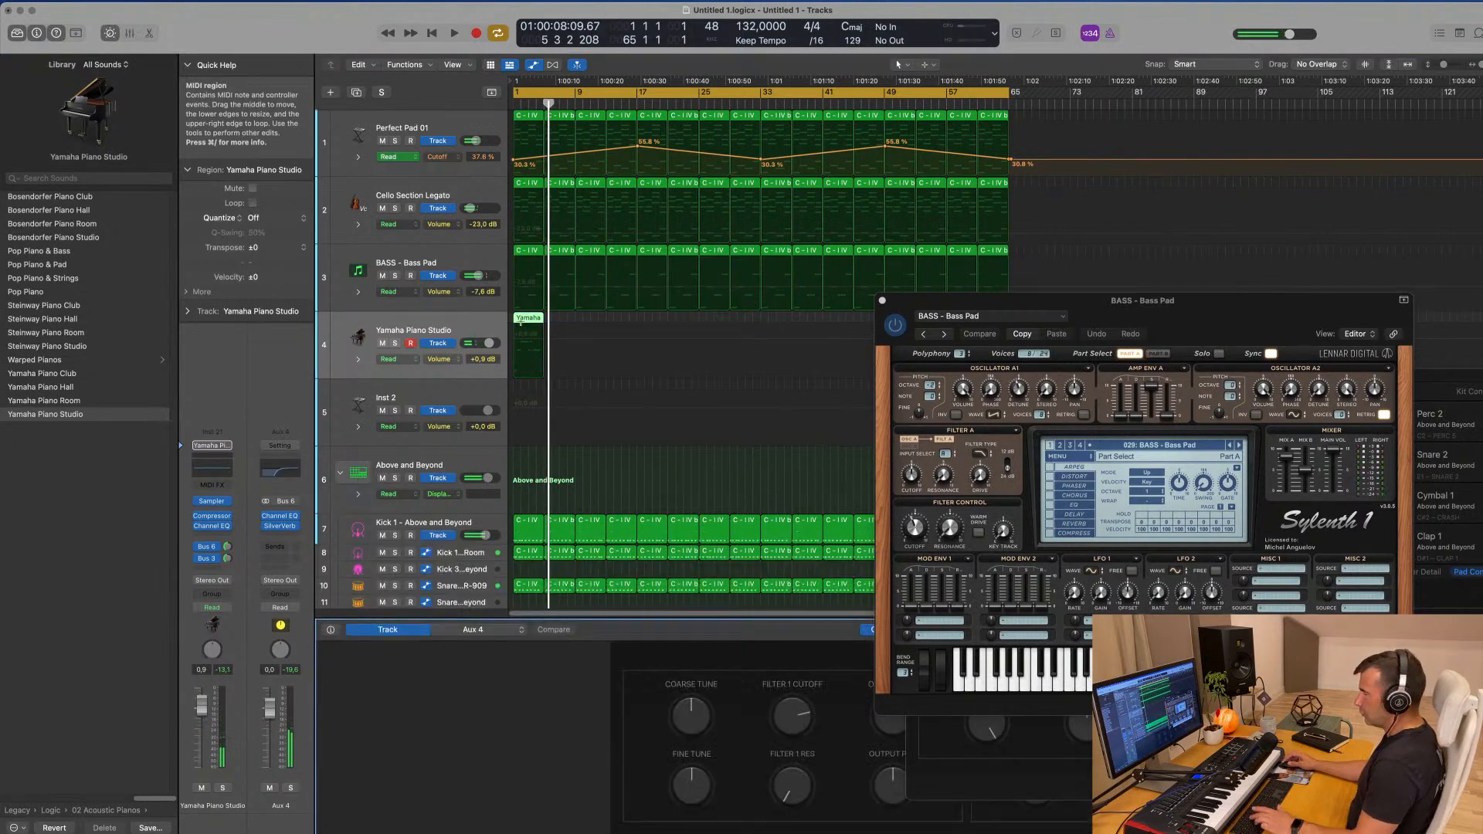
key(space)
click(479, 321)
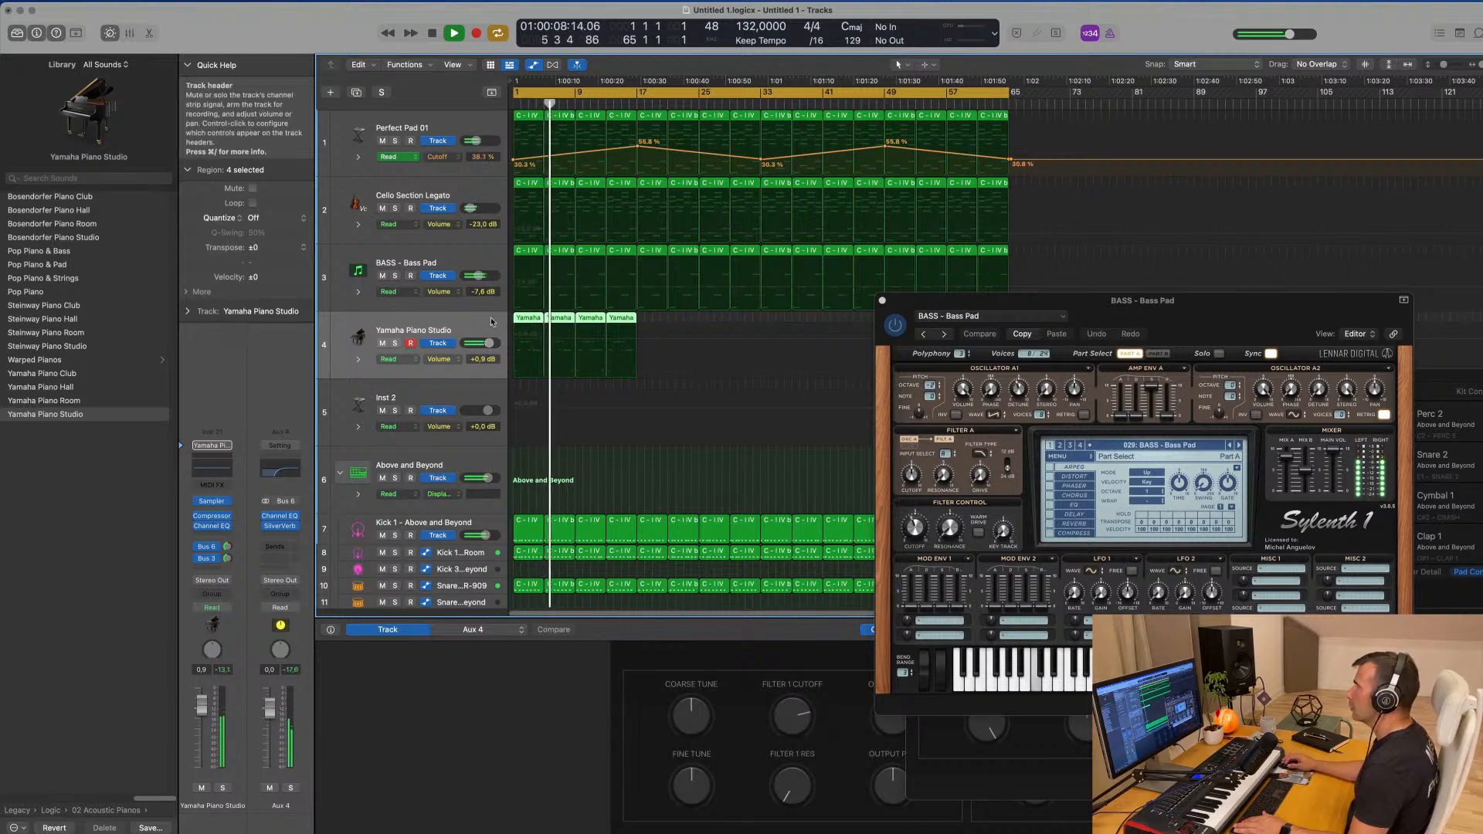
- Lower the Yamaha Piano Studio volume to -2.0 dB while replaying from the start, and close the Bass Pad synth window
key(Return)
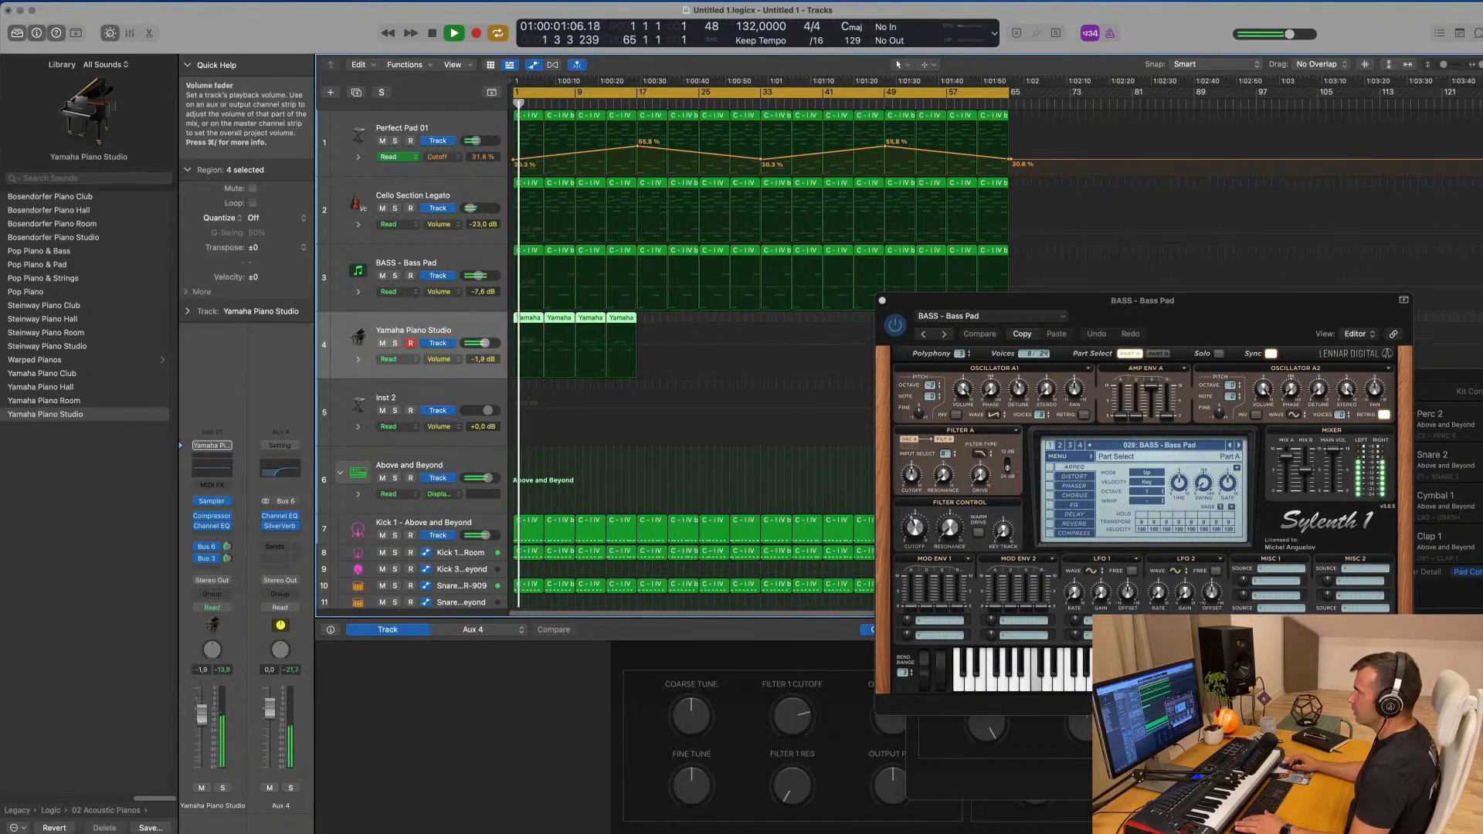
key(space)
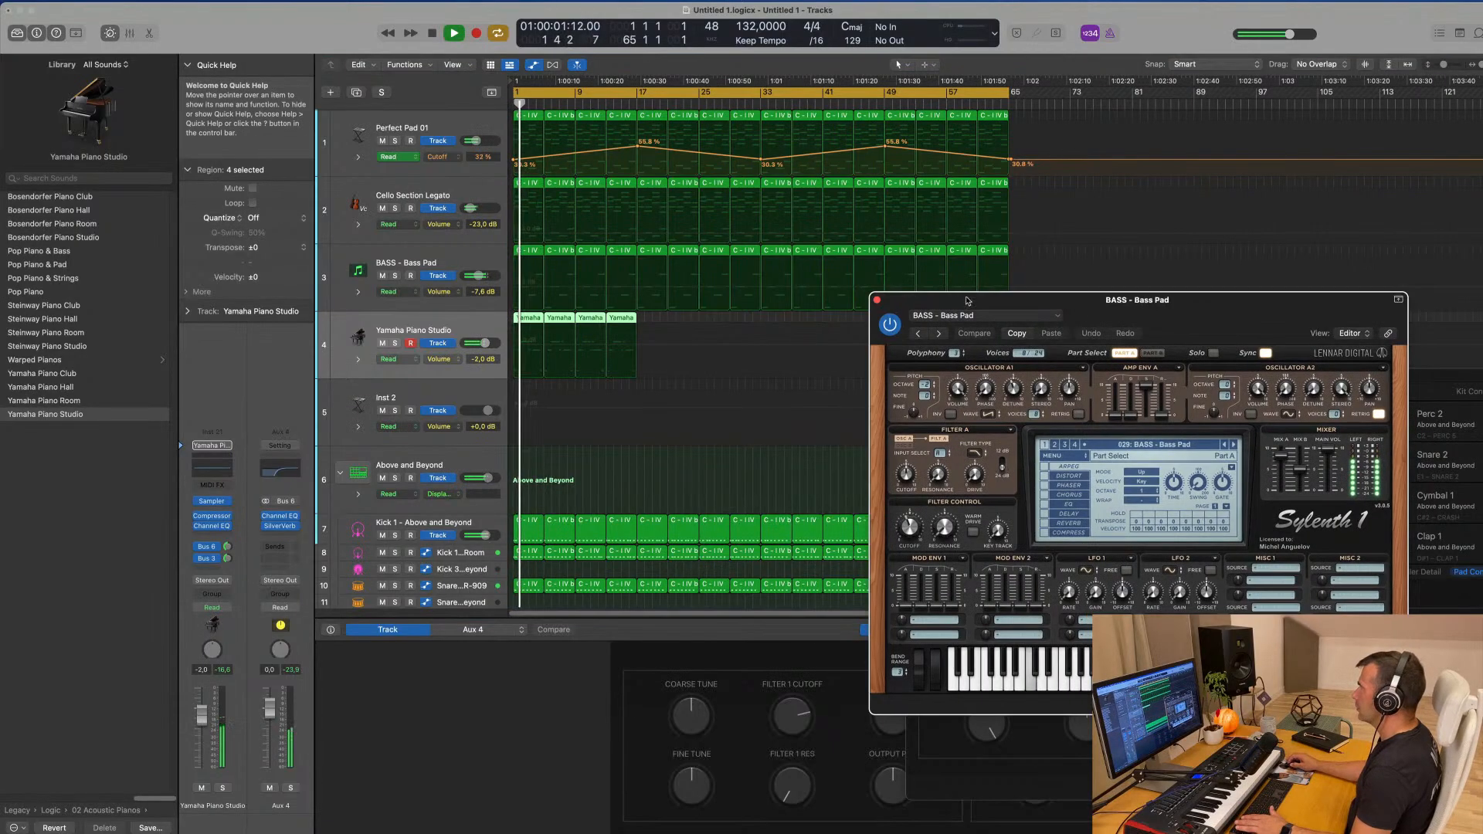
click(882, 301)
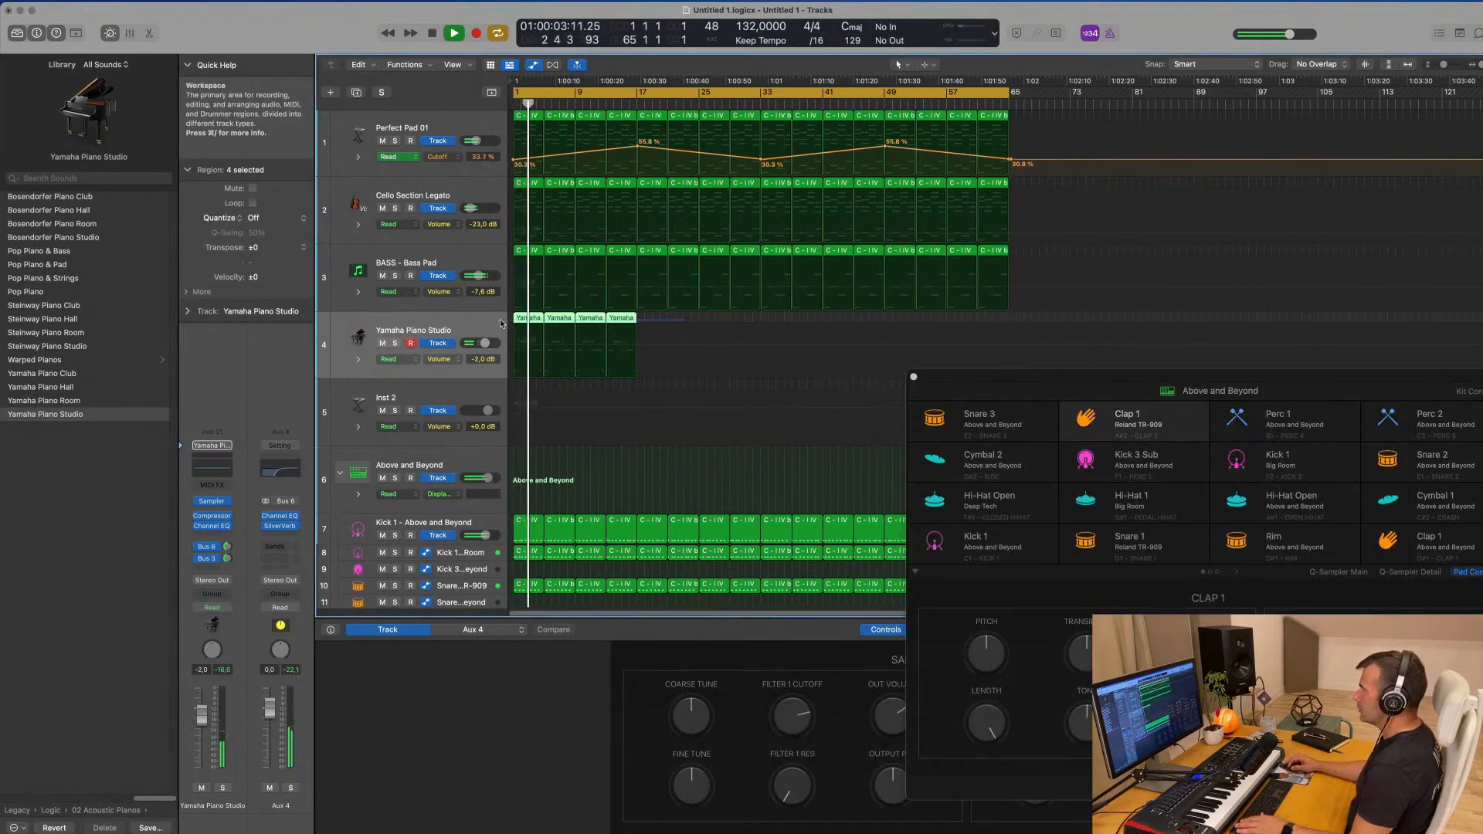
- Repeat the four selected piano regions three times to fill the track up to bar 65, and select all the track's regions
key(super+r)
key(super+r)
key(super+r)
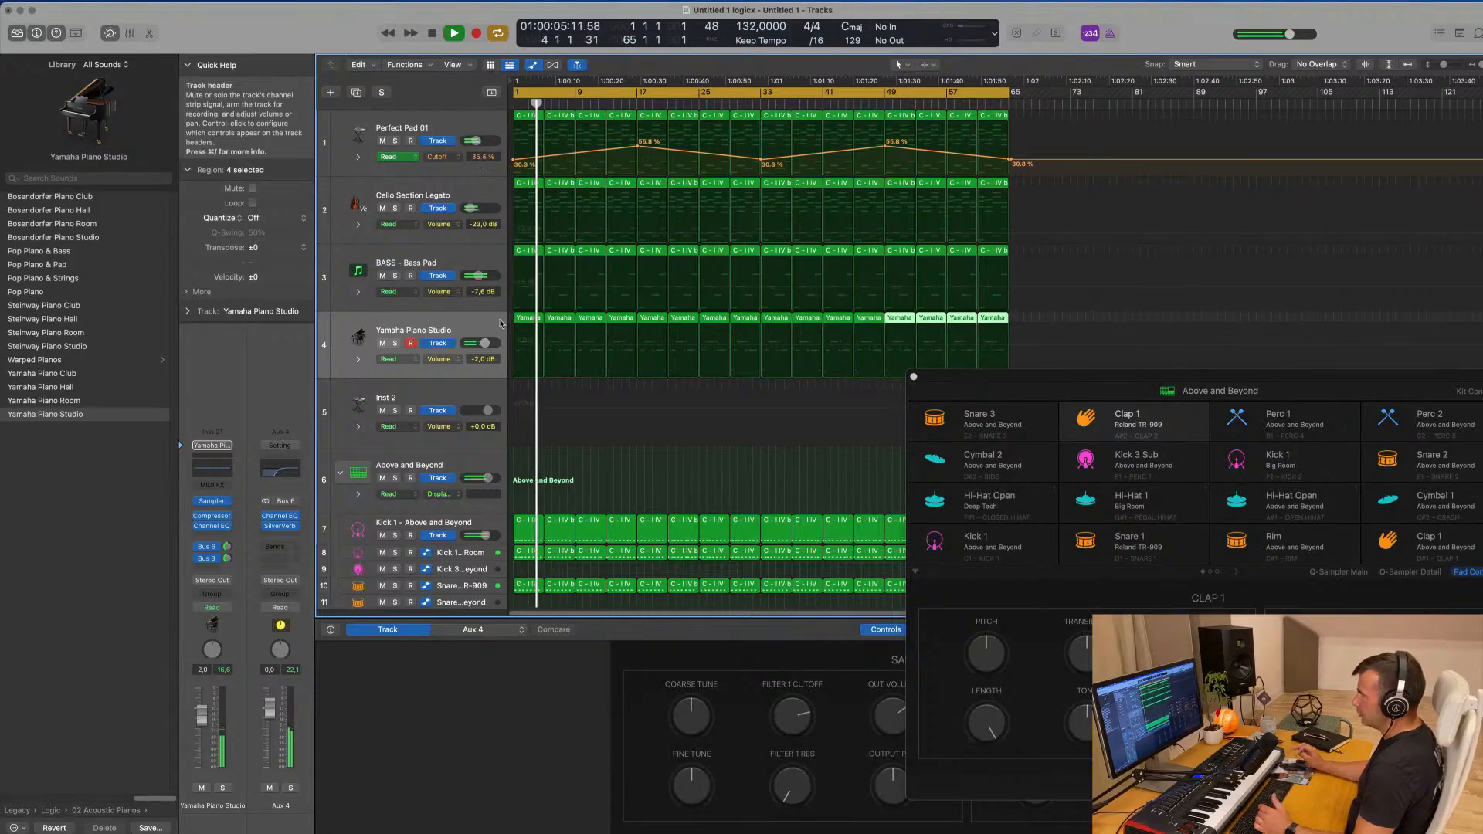
click(500, 323)
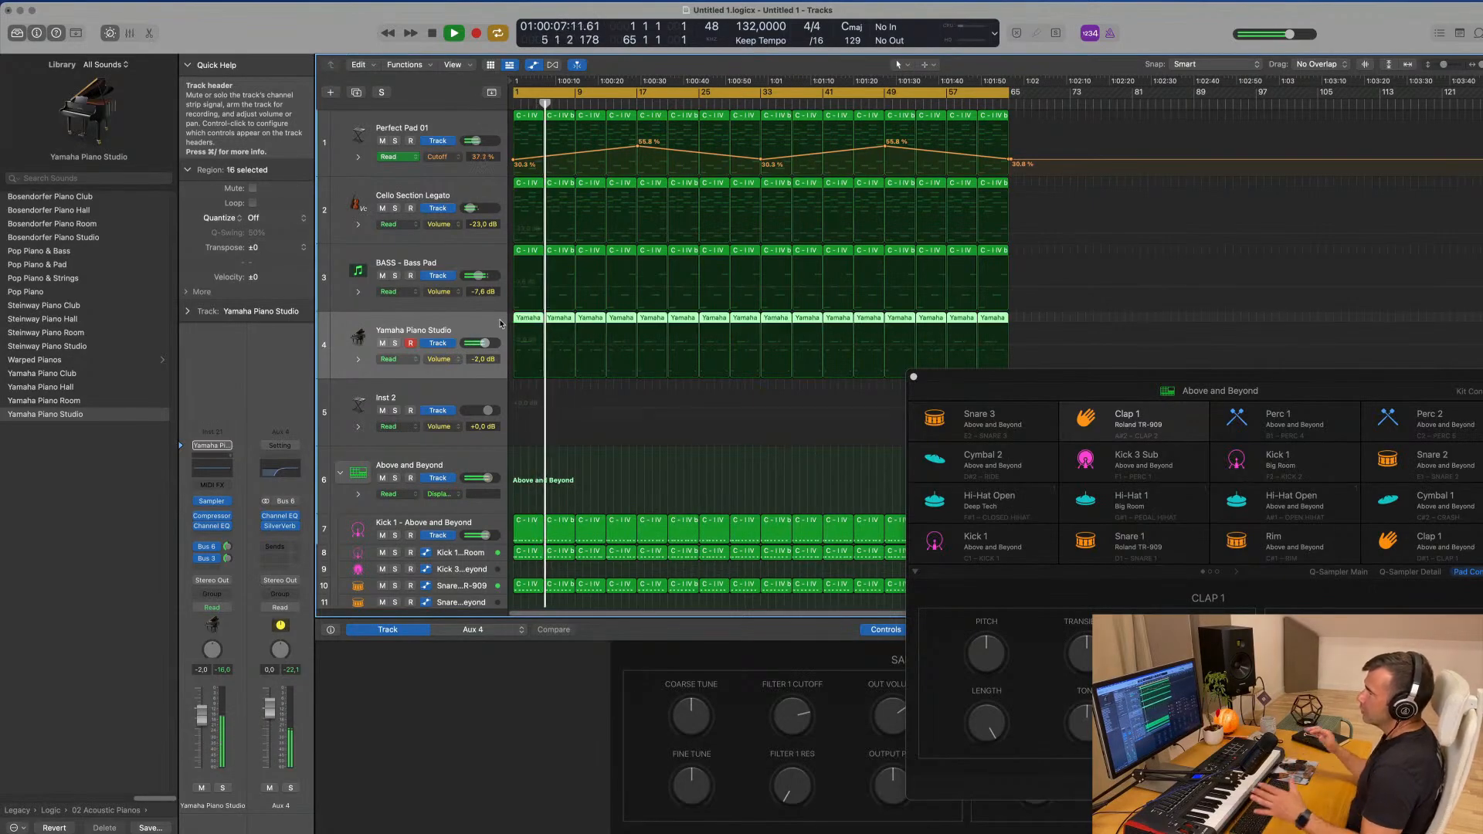
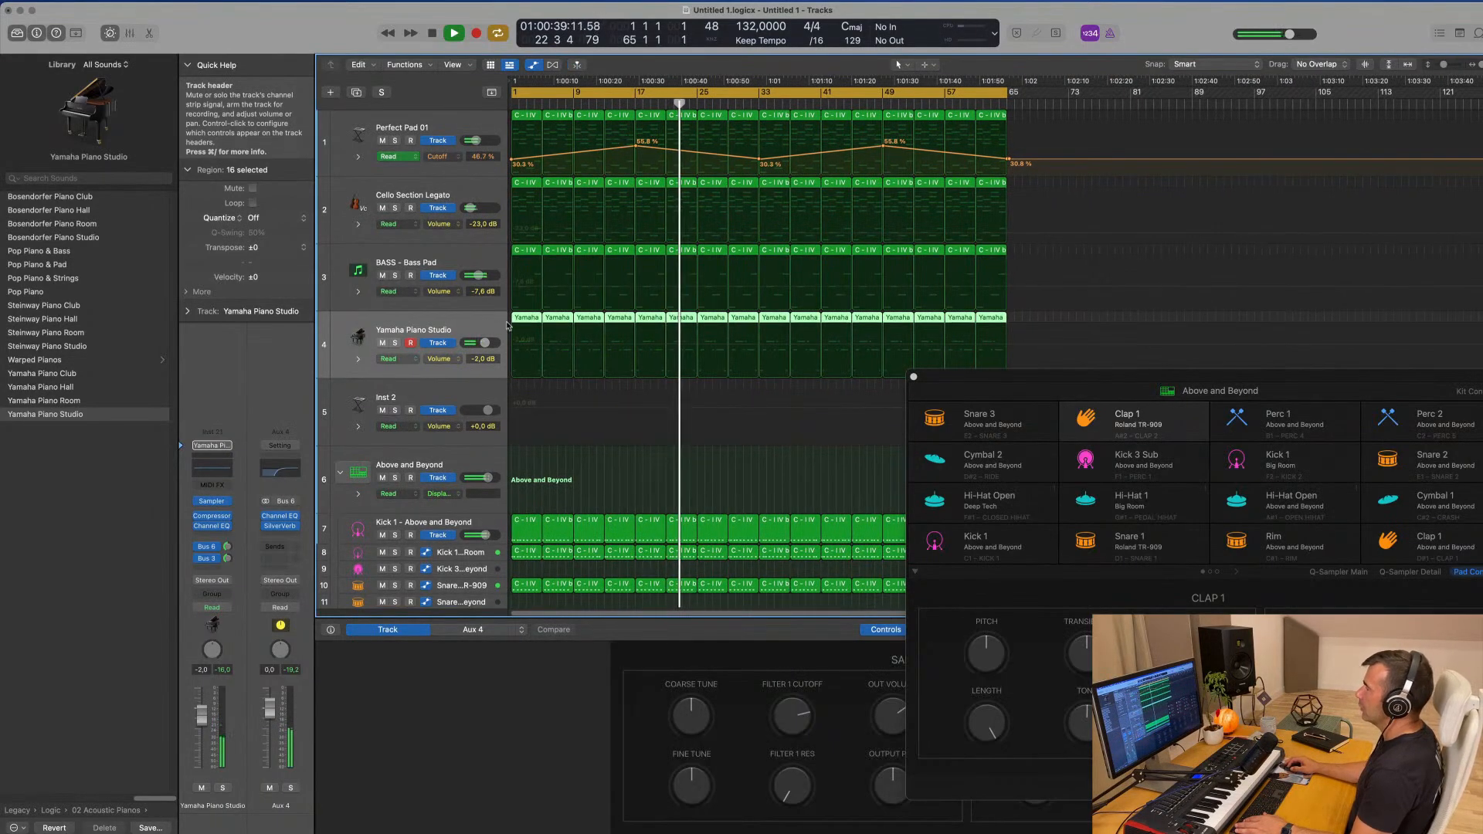
- Open the piano regions in the Piano Roll and delete the last two notes of the first region
double_click(523, 323)
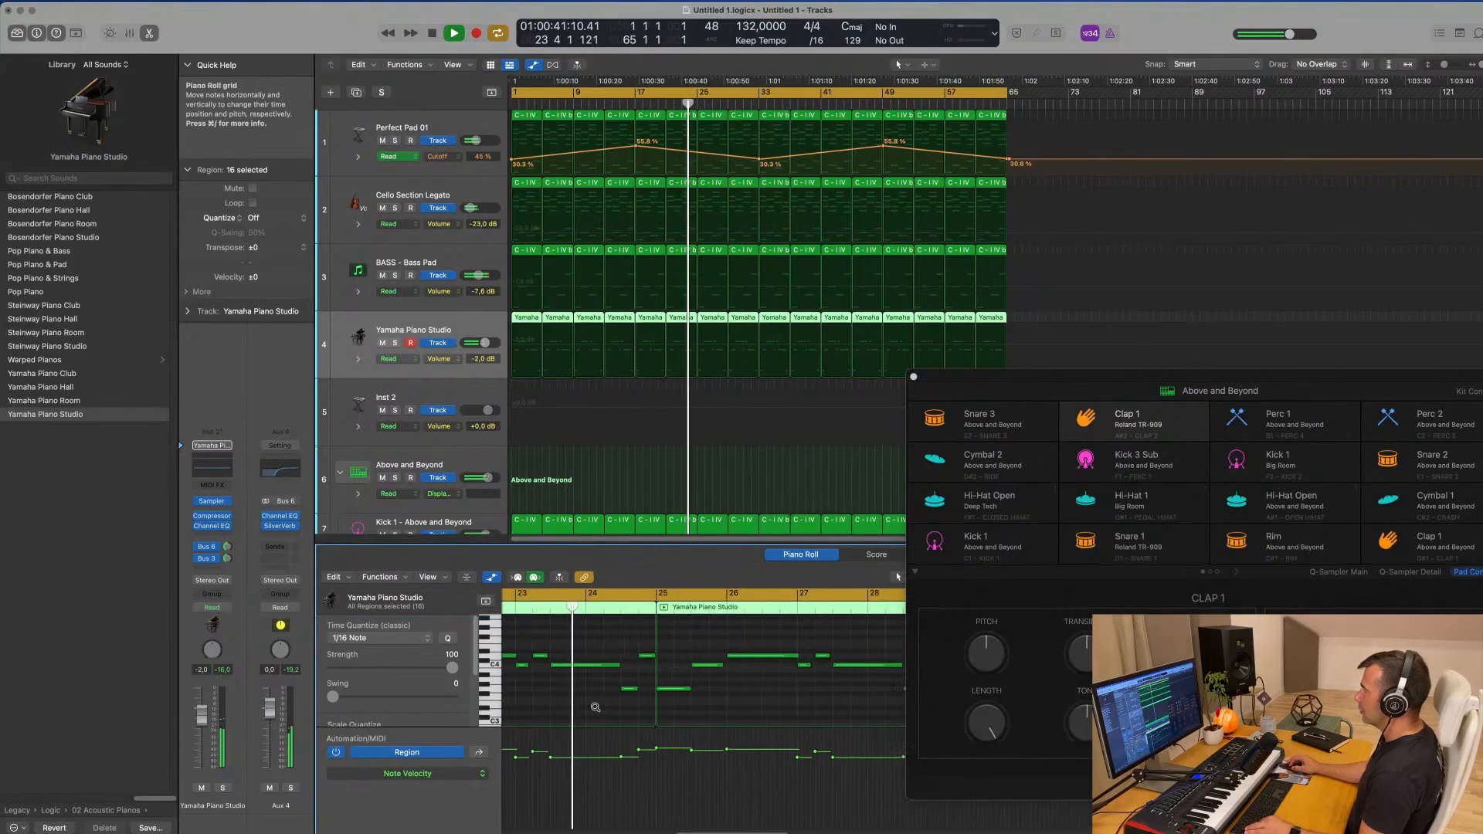
key(Return)
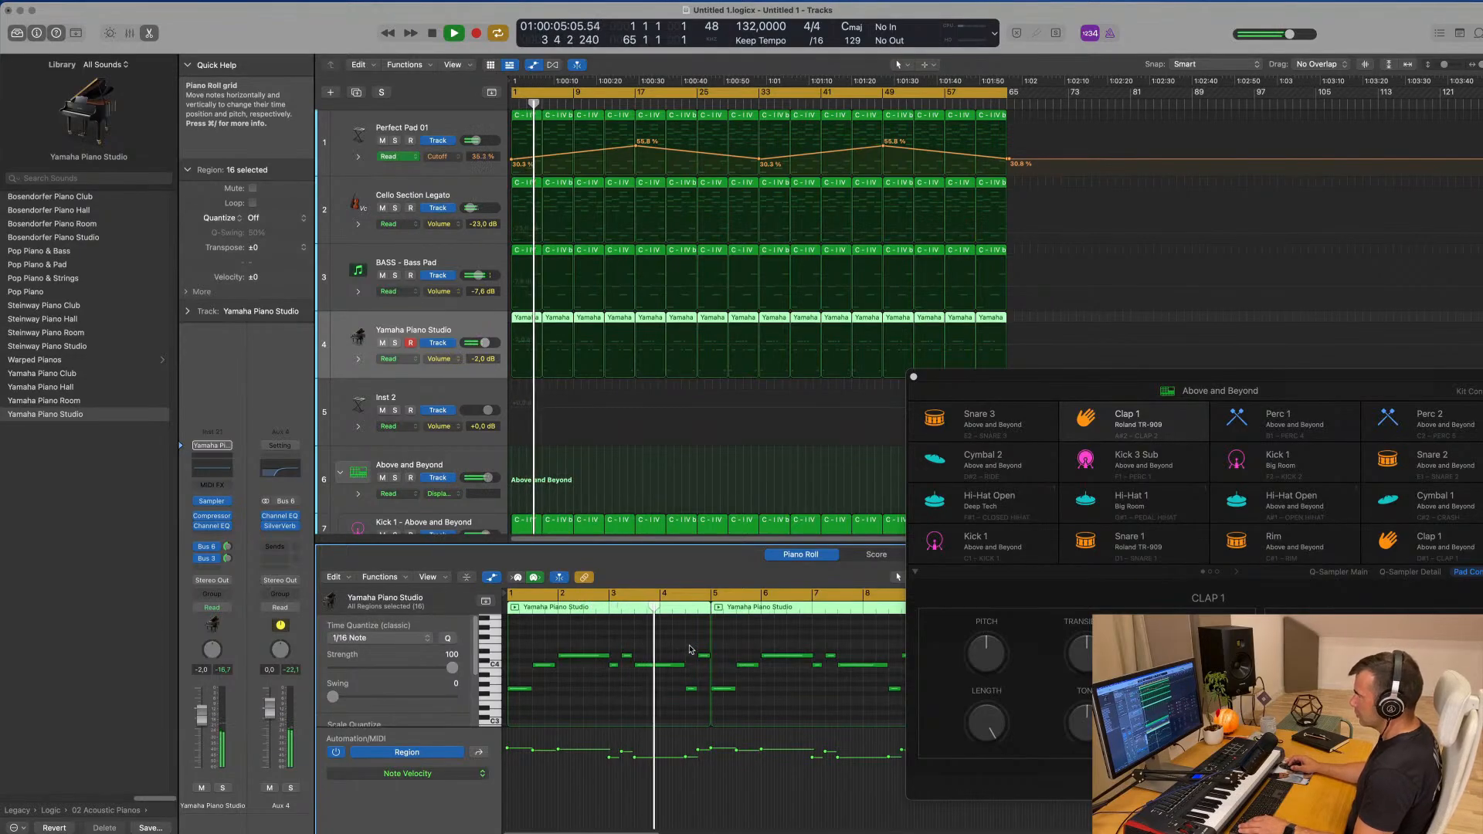
key(space)
drag(691, 646, 705, 690)
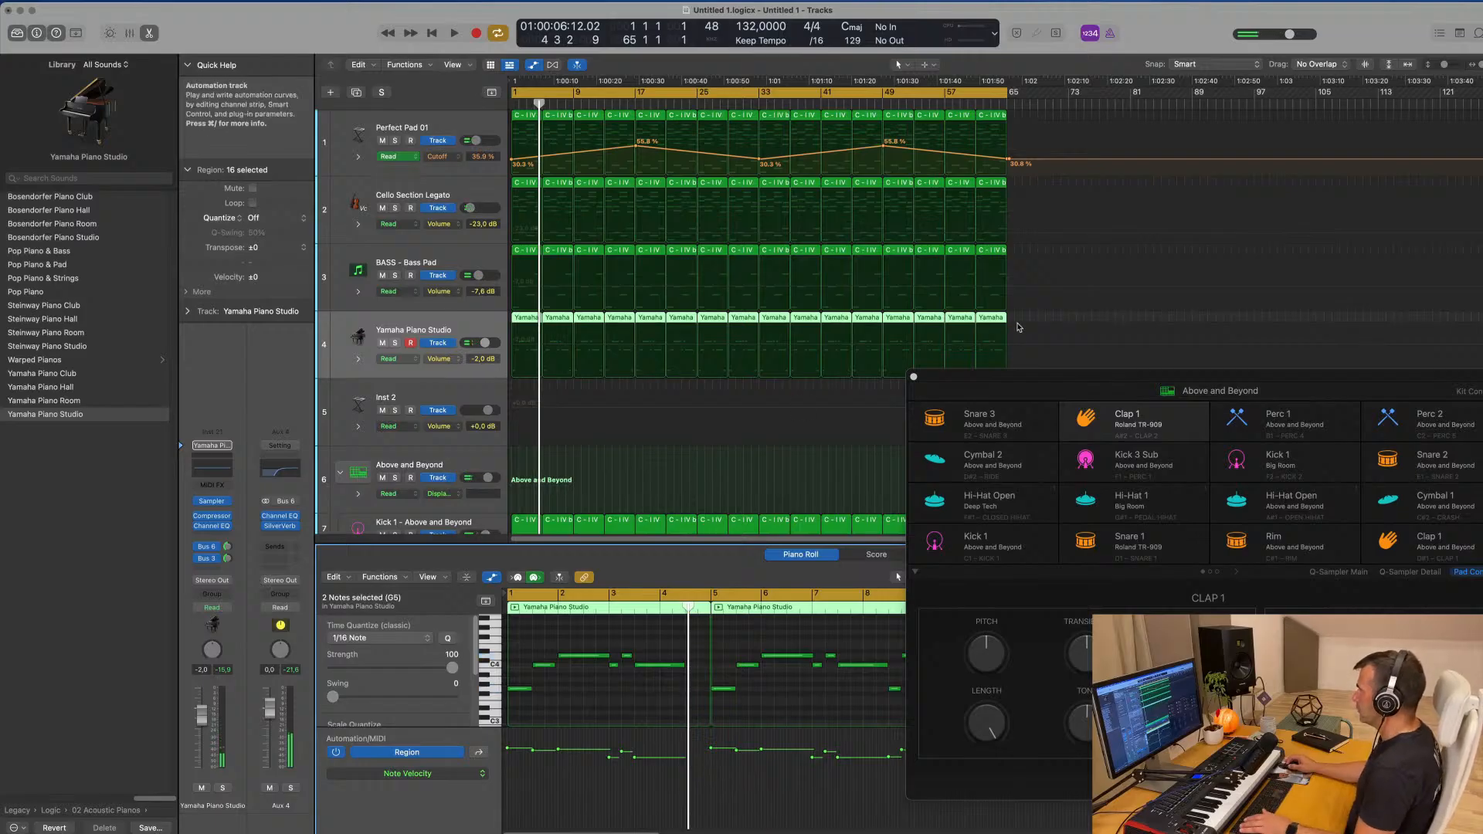
- Delete every piano region except the first, repeat that edited region up to bar 65, and select the whole piano track
drag(1018, 328, 544, 325)
key(Delete)
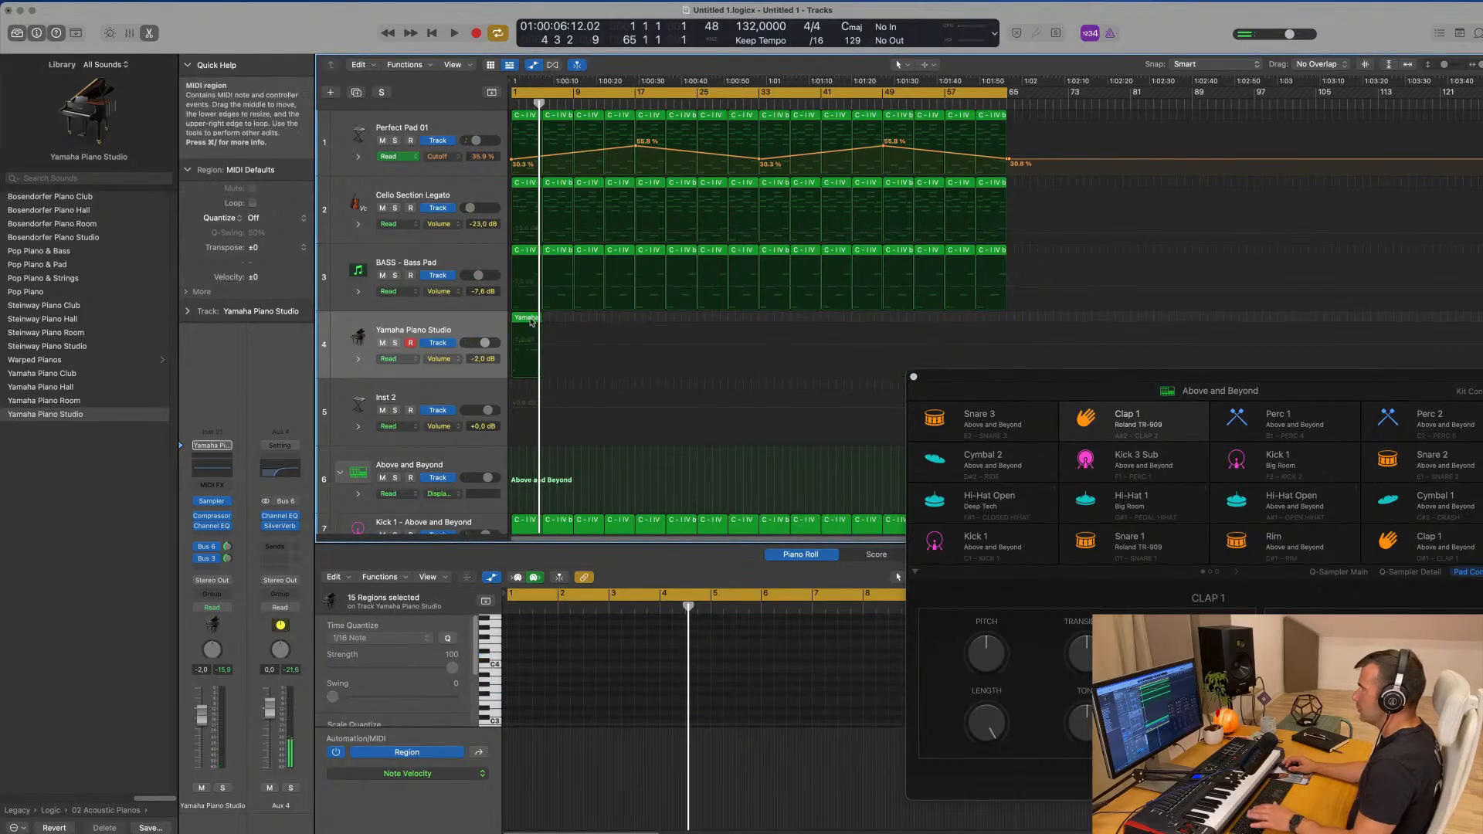
click(531, 323)
key(super+r)
key(super+r)
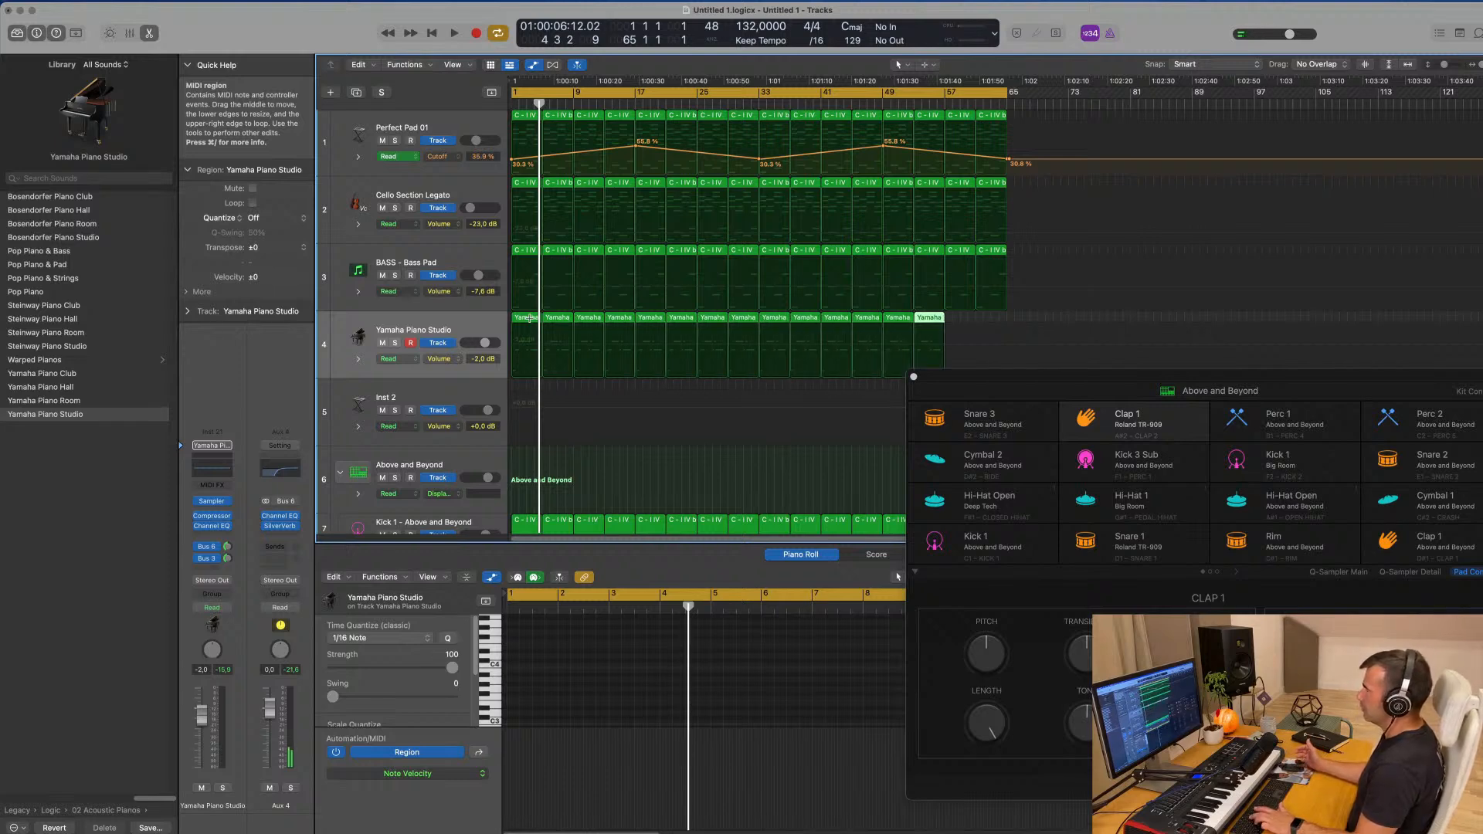
click(444, 333)
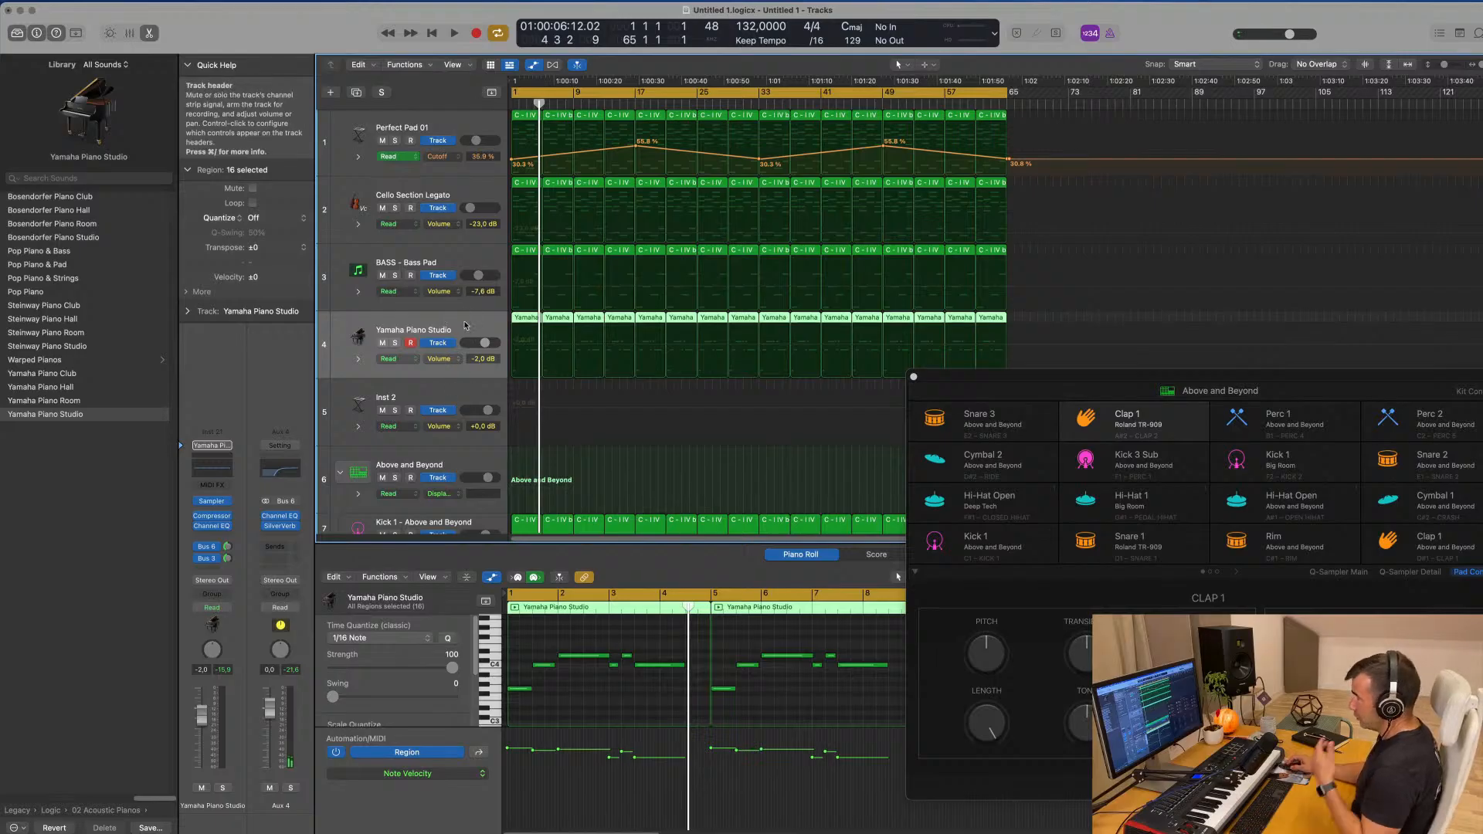
- Duplicate the BASS - Bass Pad track and copy the first Yamaha Piano Studio region to the start of the new track
click(477, 260)
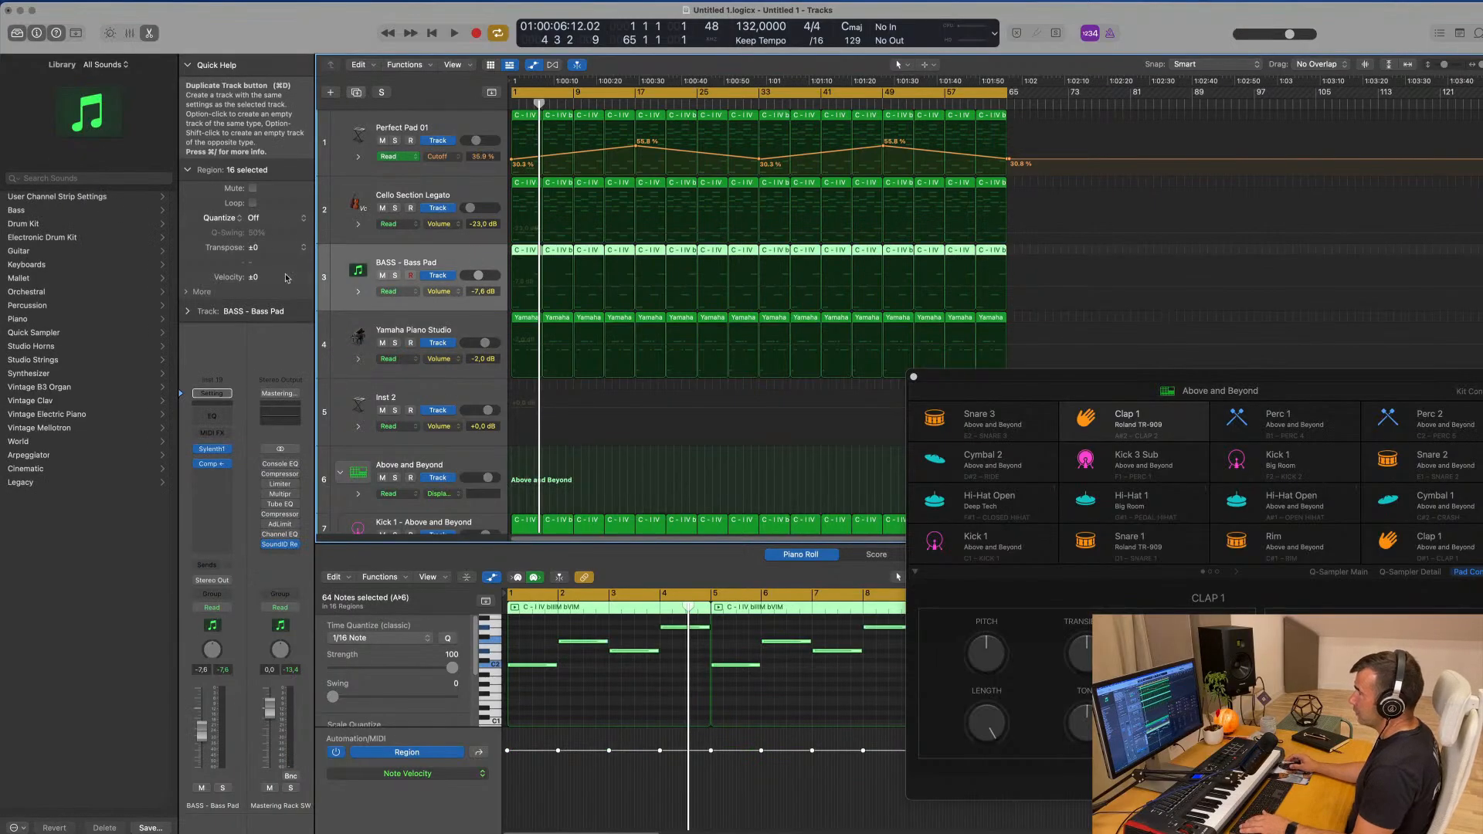
key(super+d)
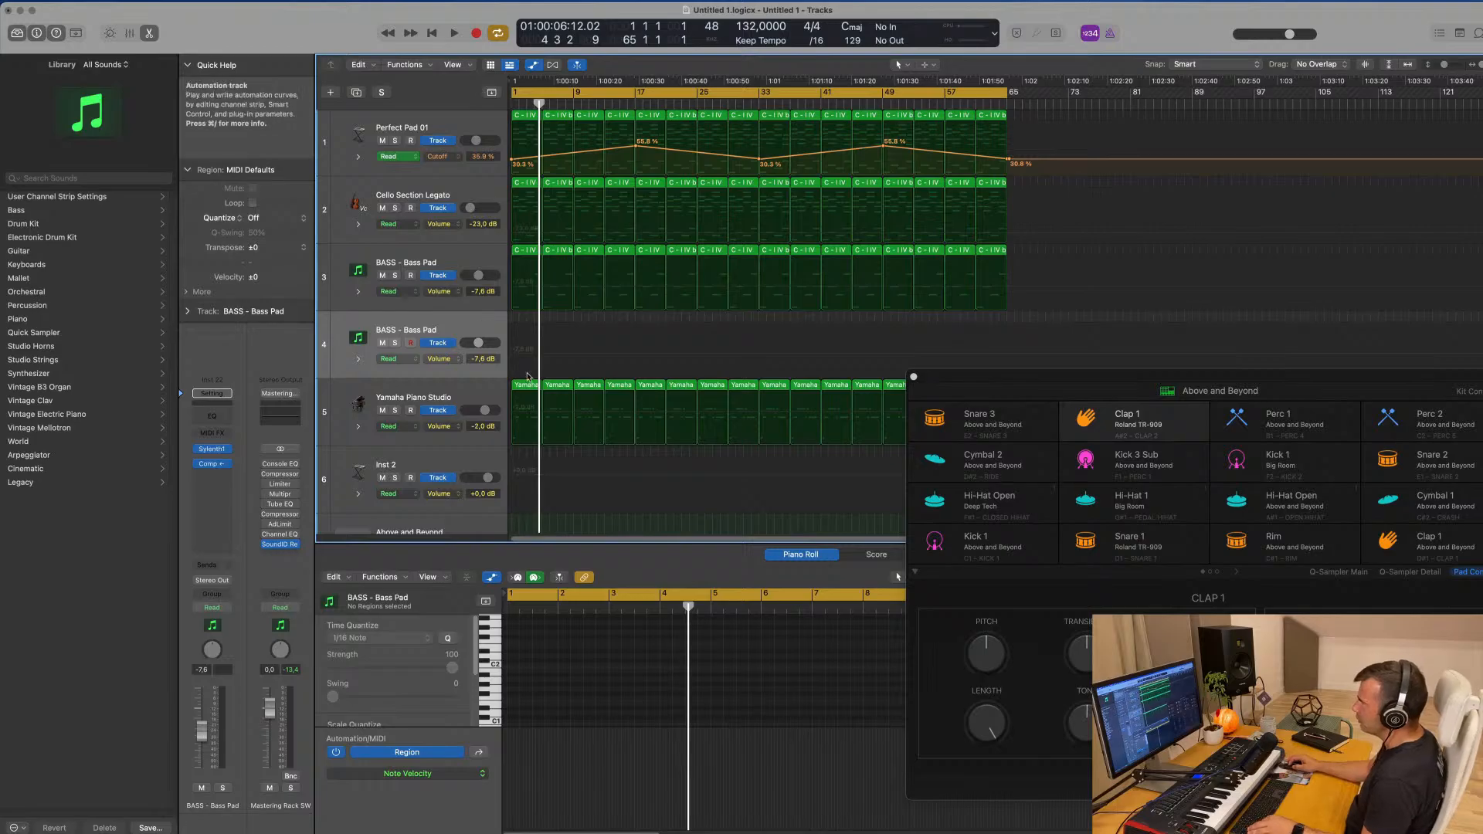
click(526, 387)
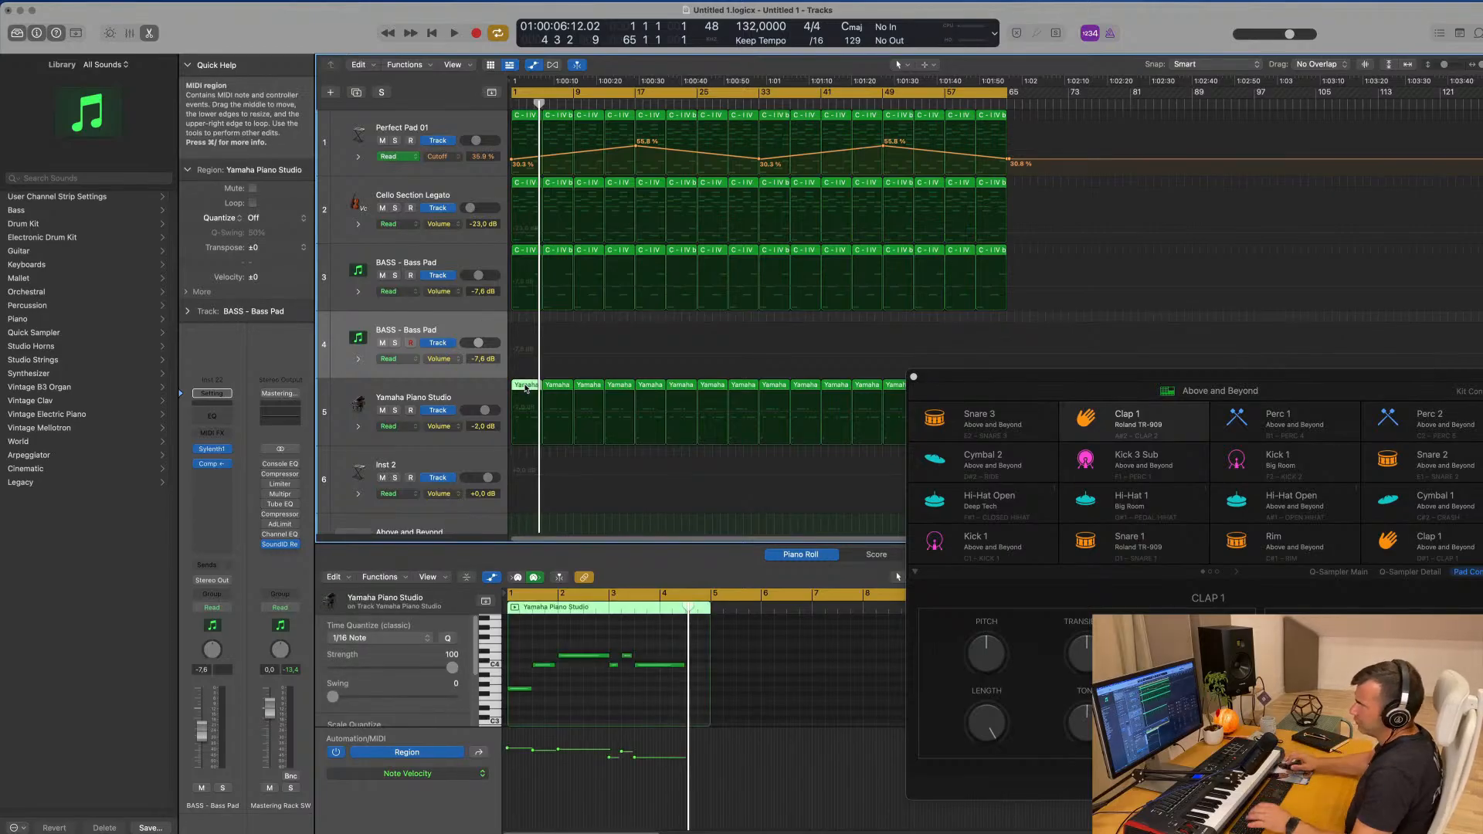
drag(525, 377, 526, 319)
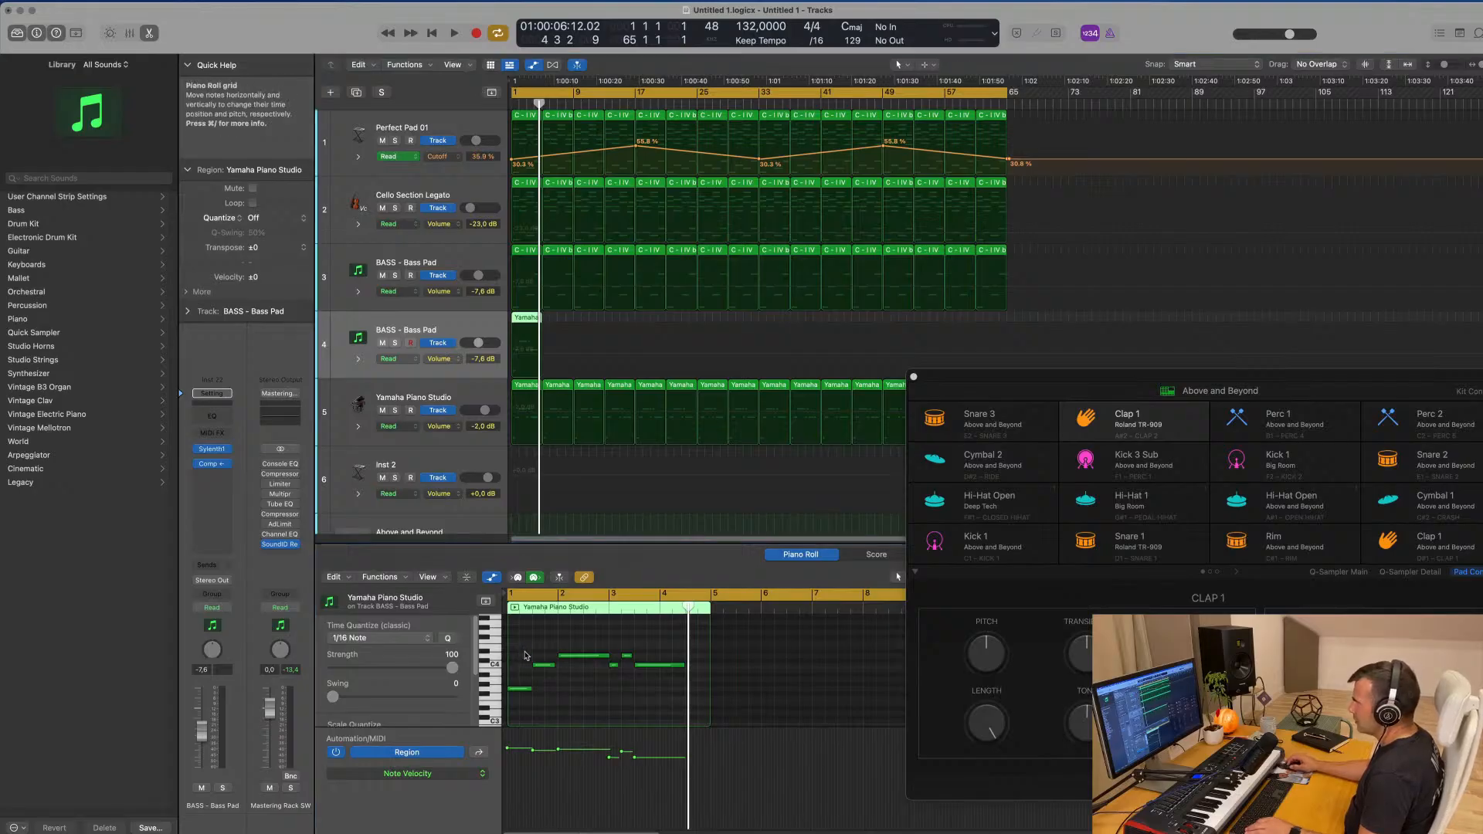
- Delete all notes but the last in the copied region, extend the remaining note towards the end of bar 4, and replay
drag(523, 646, 627, 714)
key(Delete)
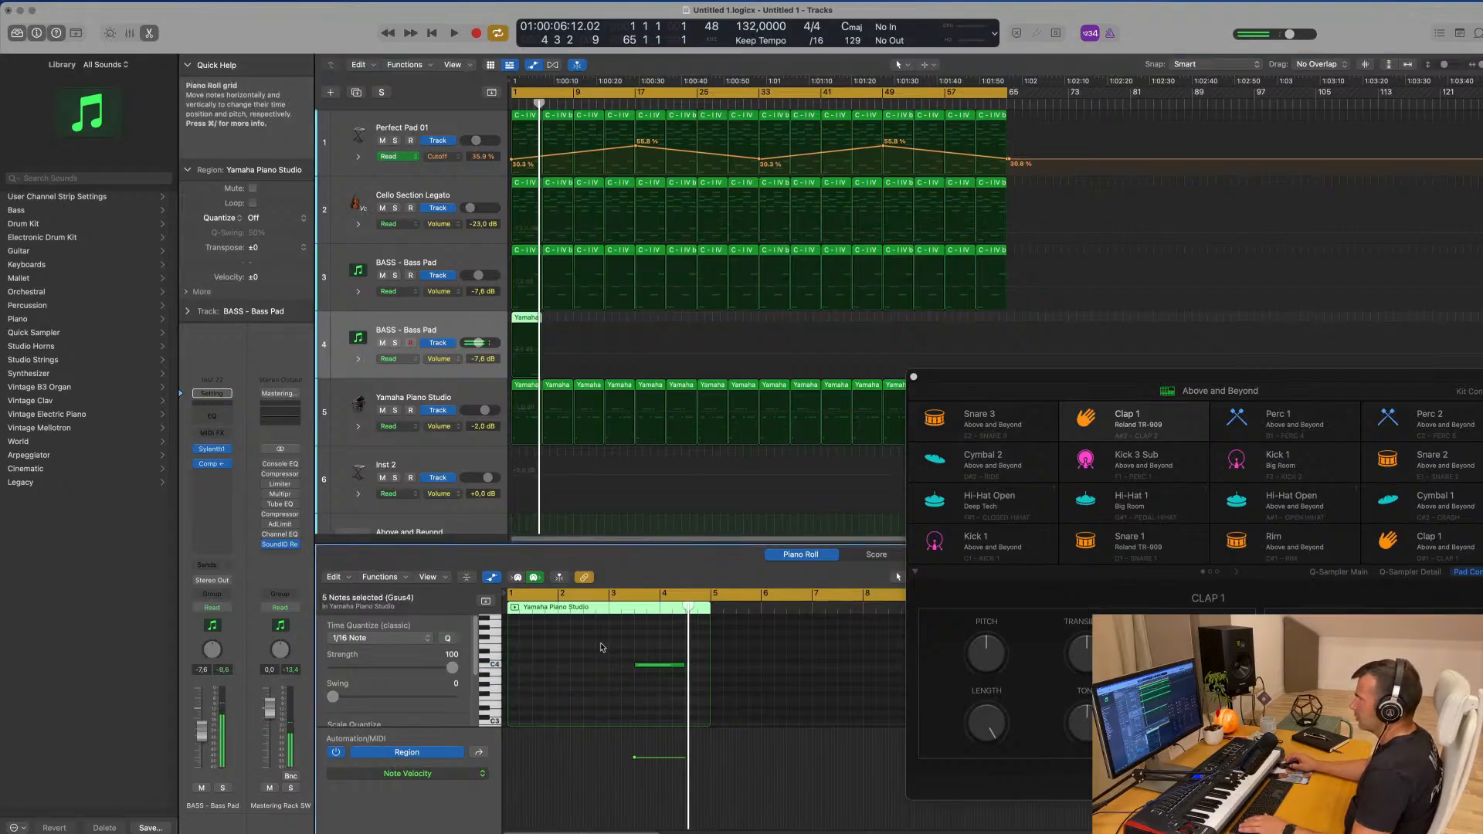
key(space)
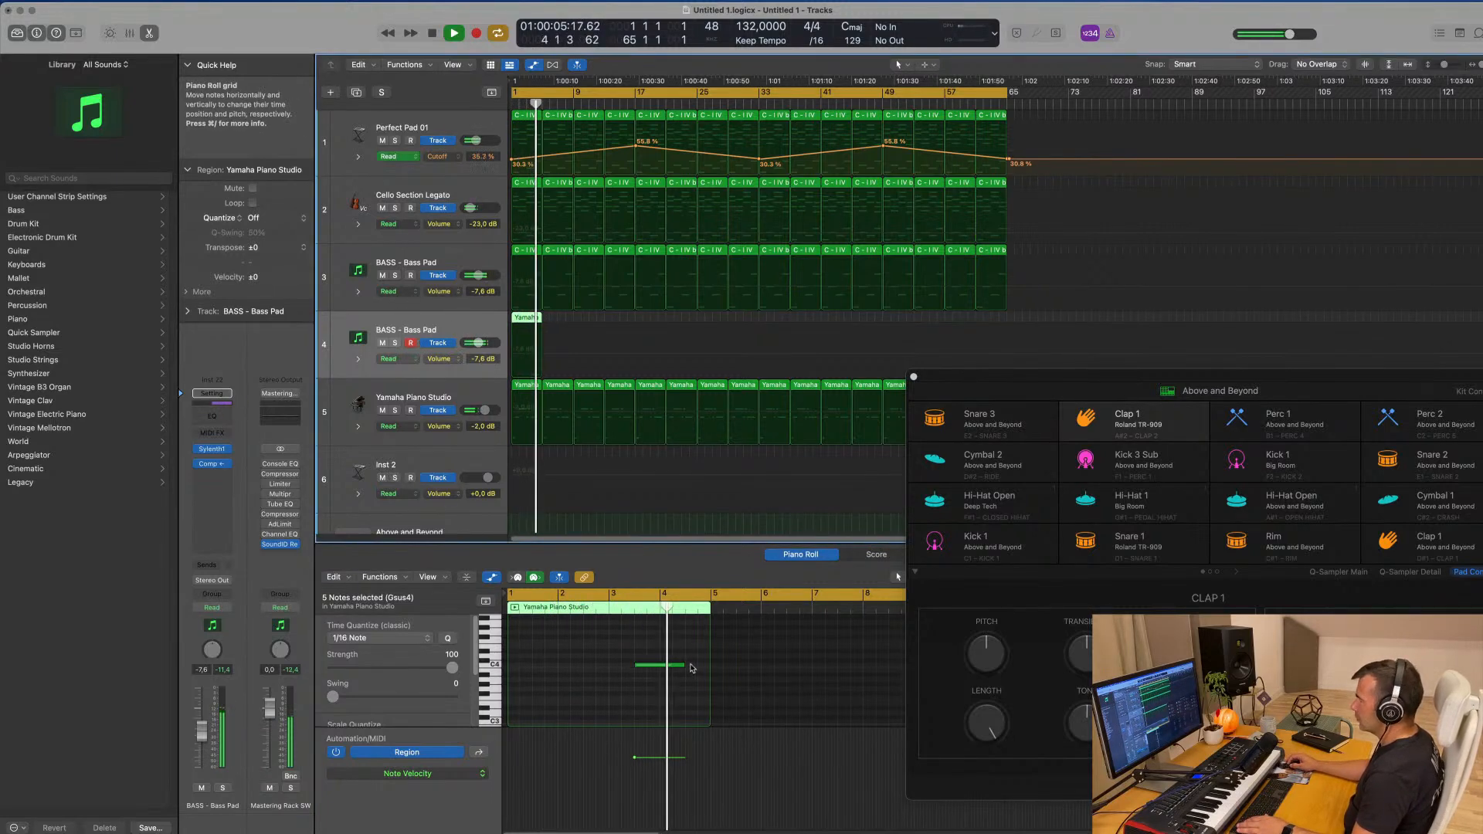
drag(690, 665, 703, 665)
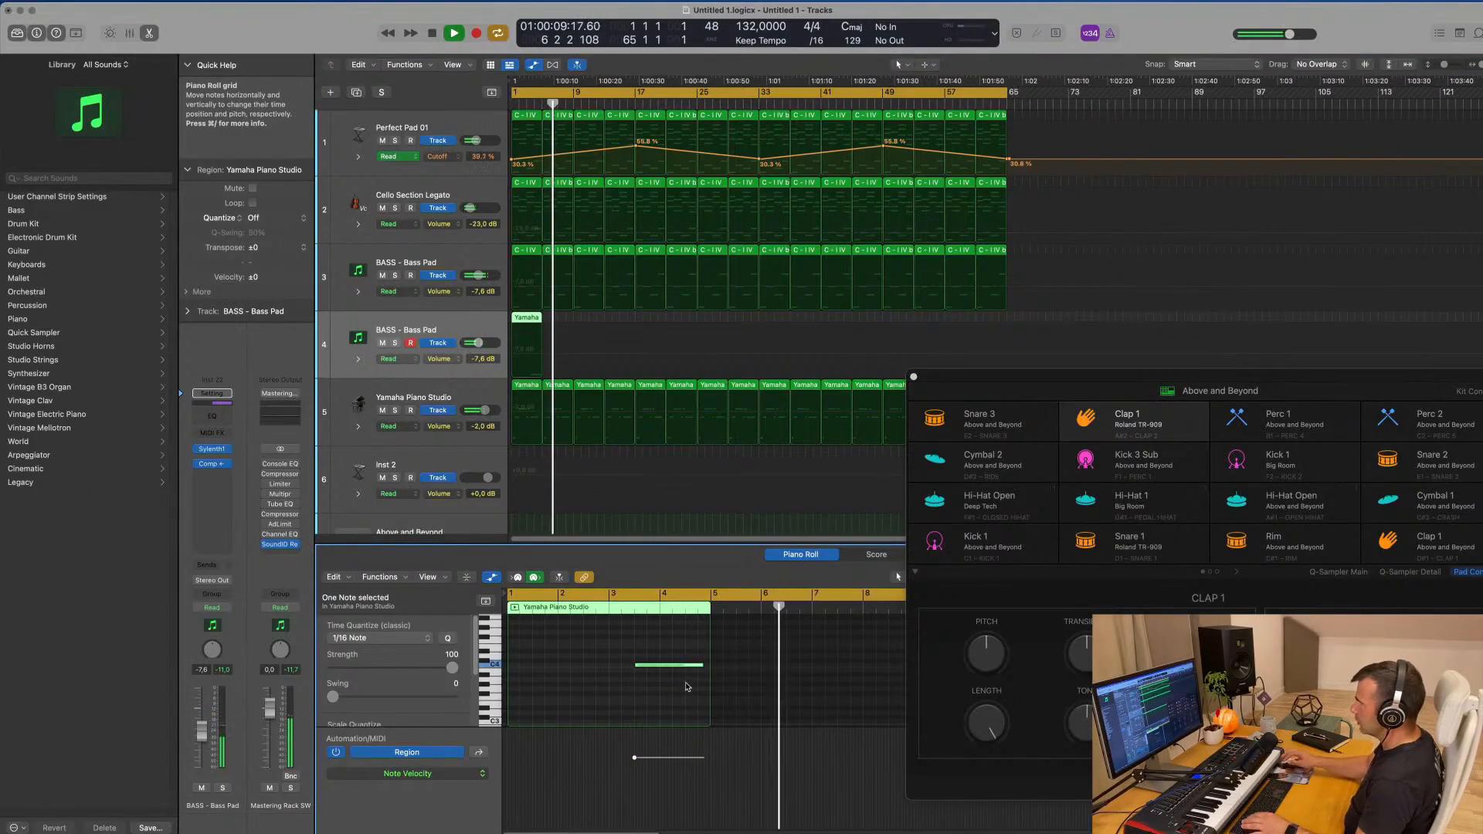
key(space)
key(space)
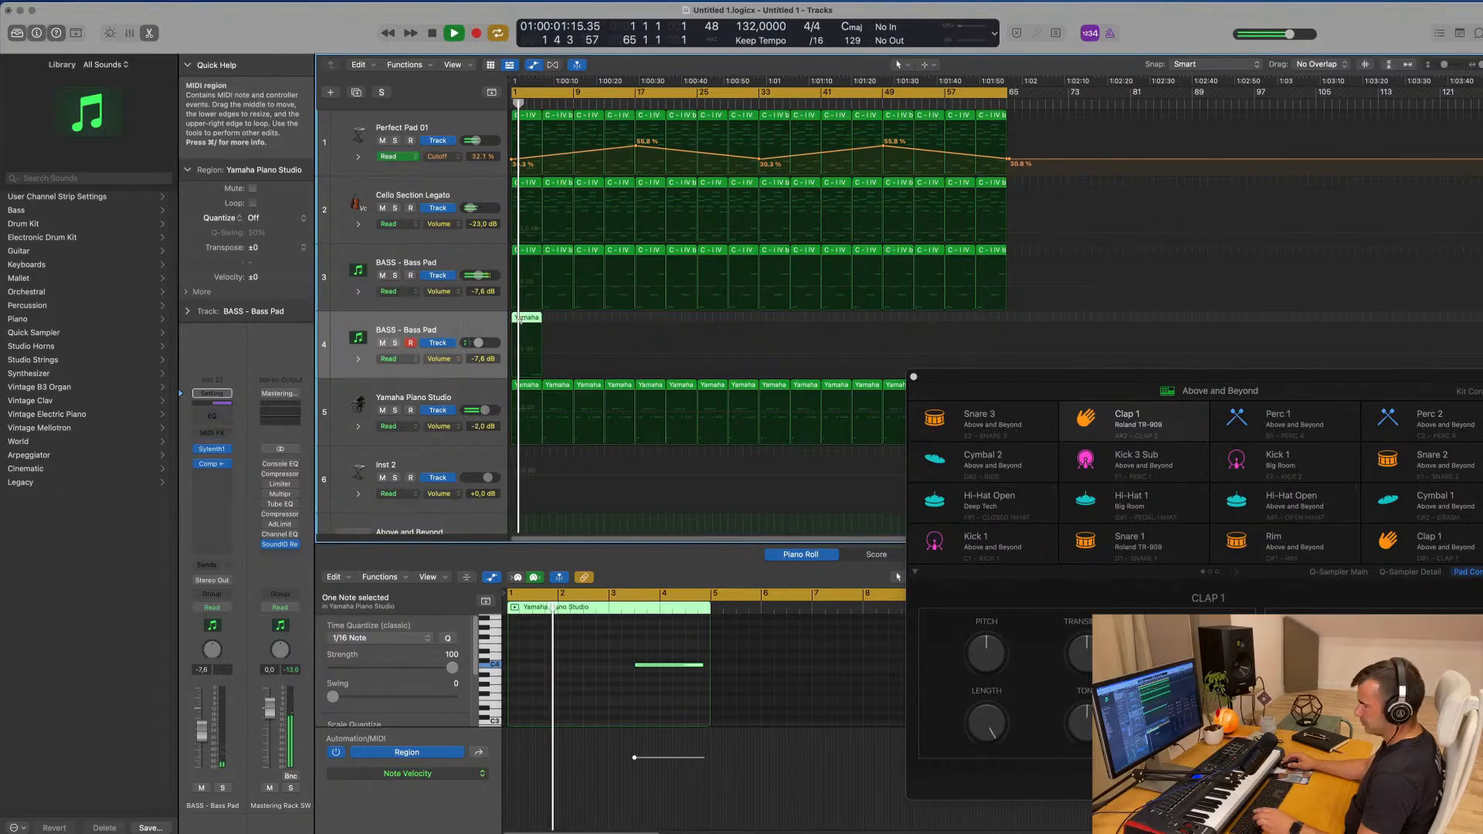
- Repeat the one-note region to fill bars 1 to 16, repeat those four regions up to bar 65, and select them all
key(super+r)
key(super+r)
key(super+r)
drag(639, 326, 497, 328)
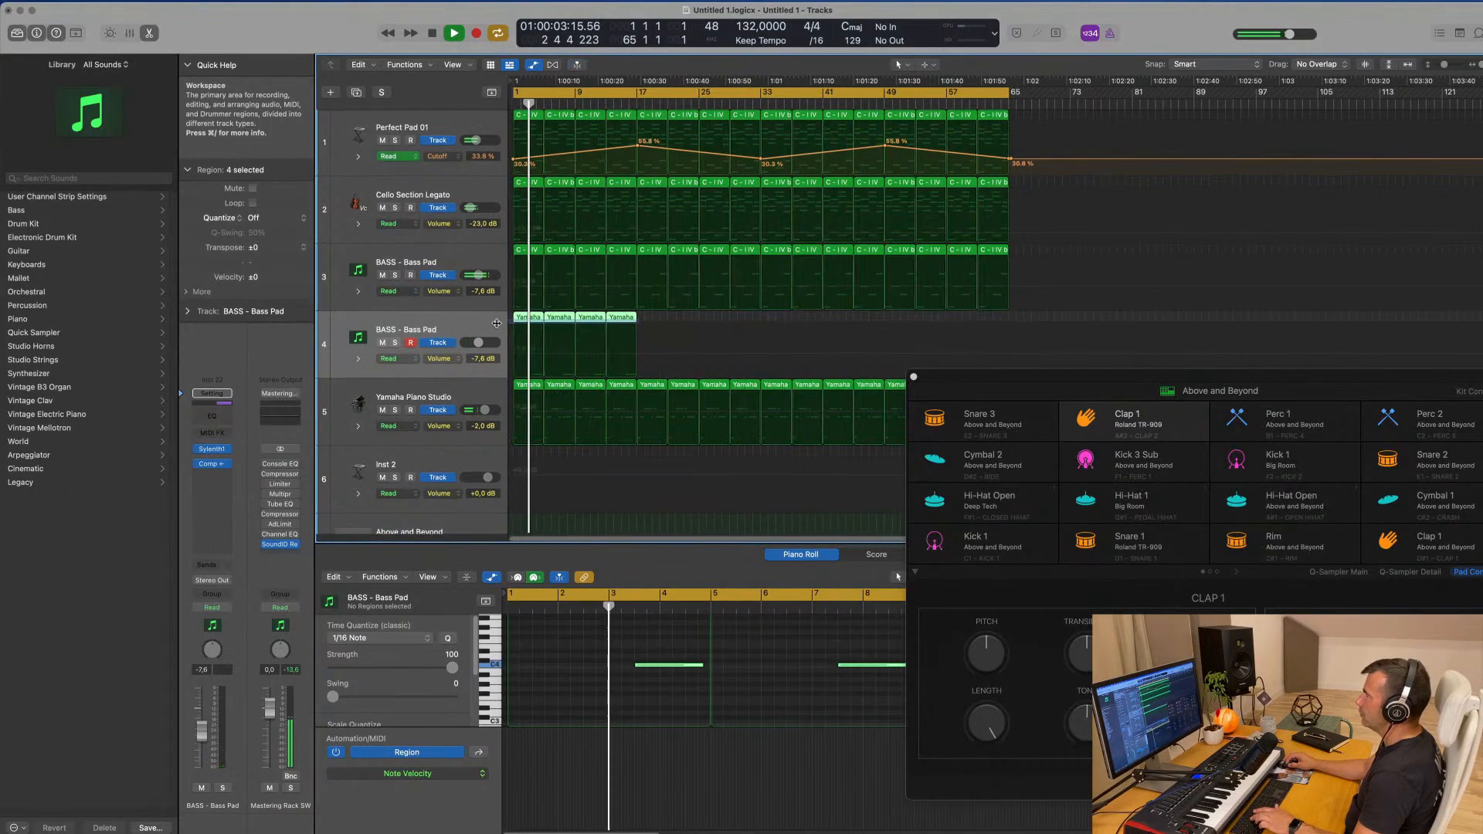
key(super+r)
key(super+r)
key(super+r)
click(475, 326)
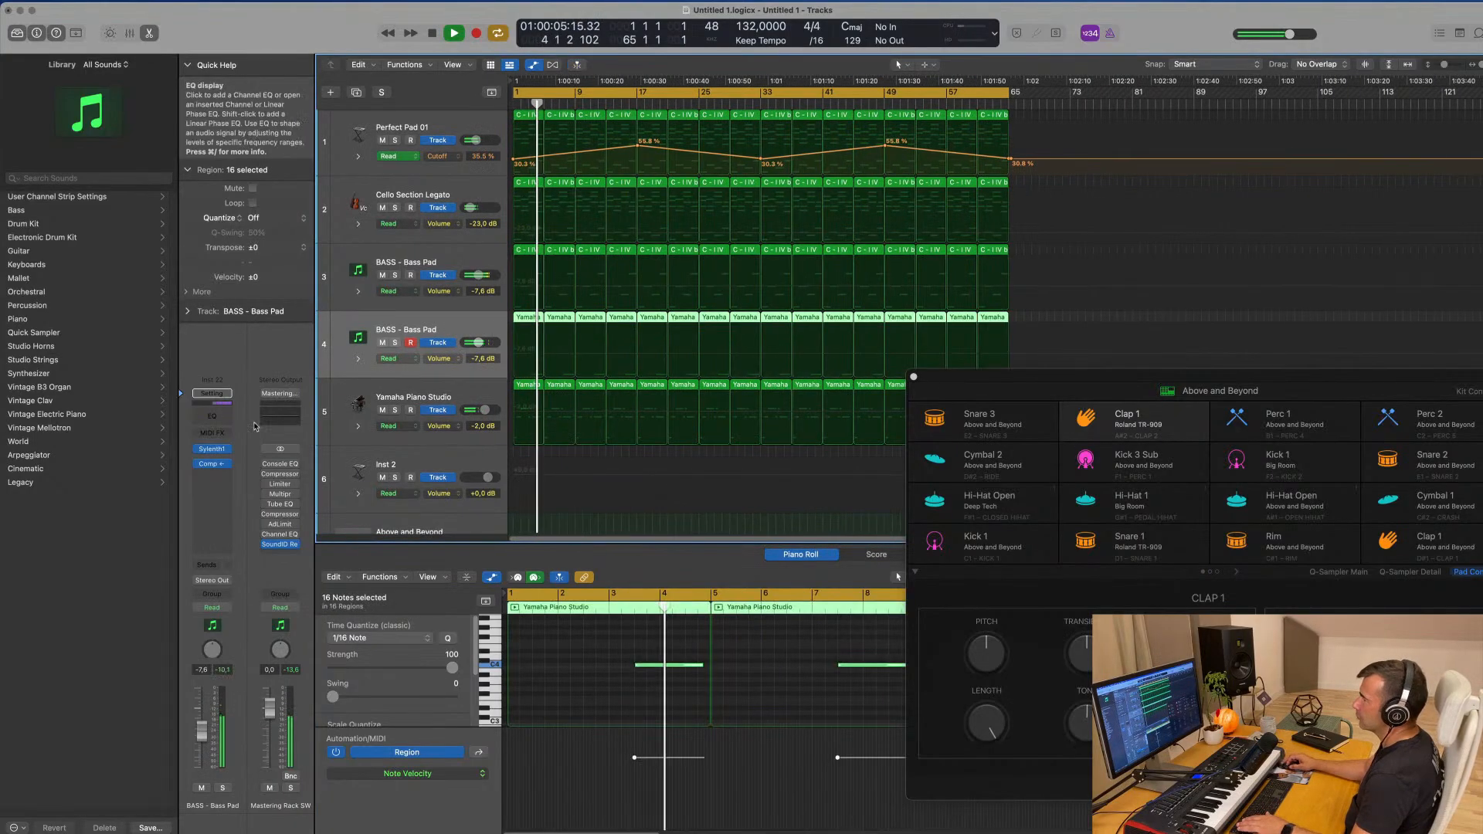
- Open the duplicated bass track's Sylenth1 synth and load the preset 057: BASS - Let Go
click(213, 450)
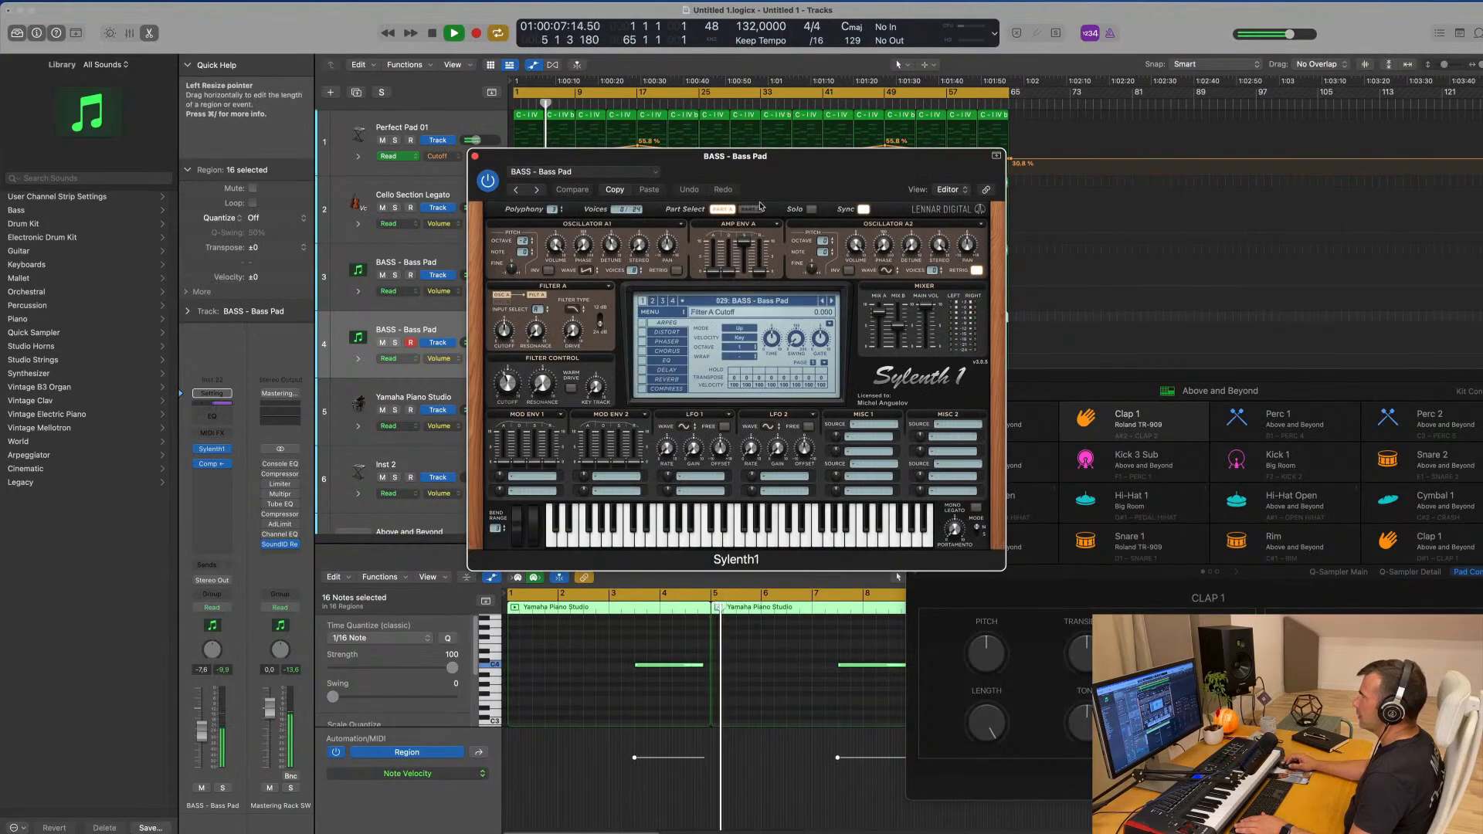
drag(817, 179, 523, 341)
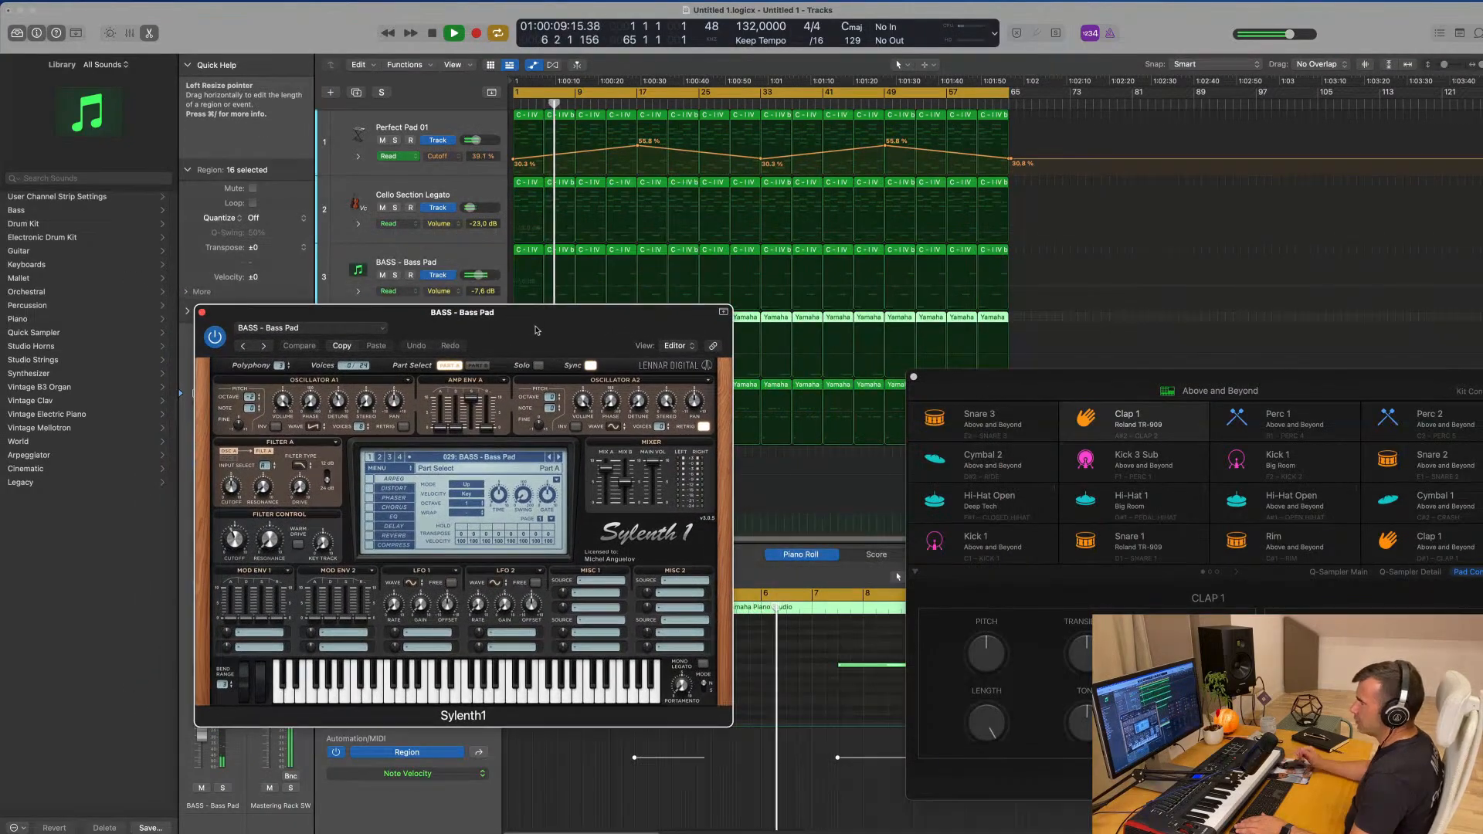
click(484, 456)
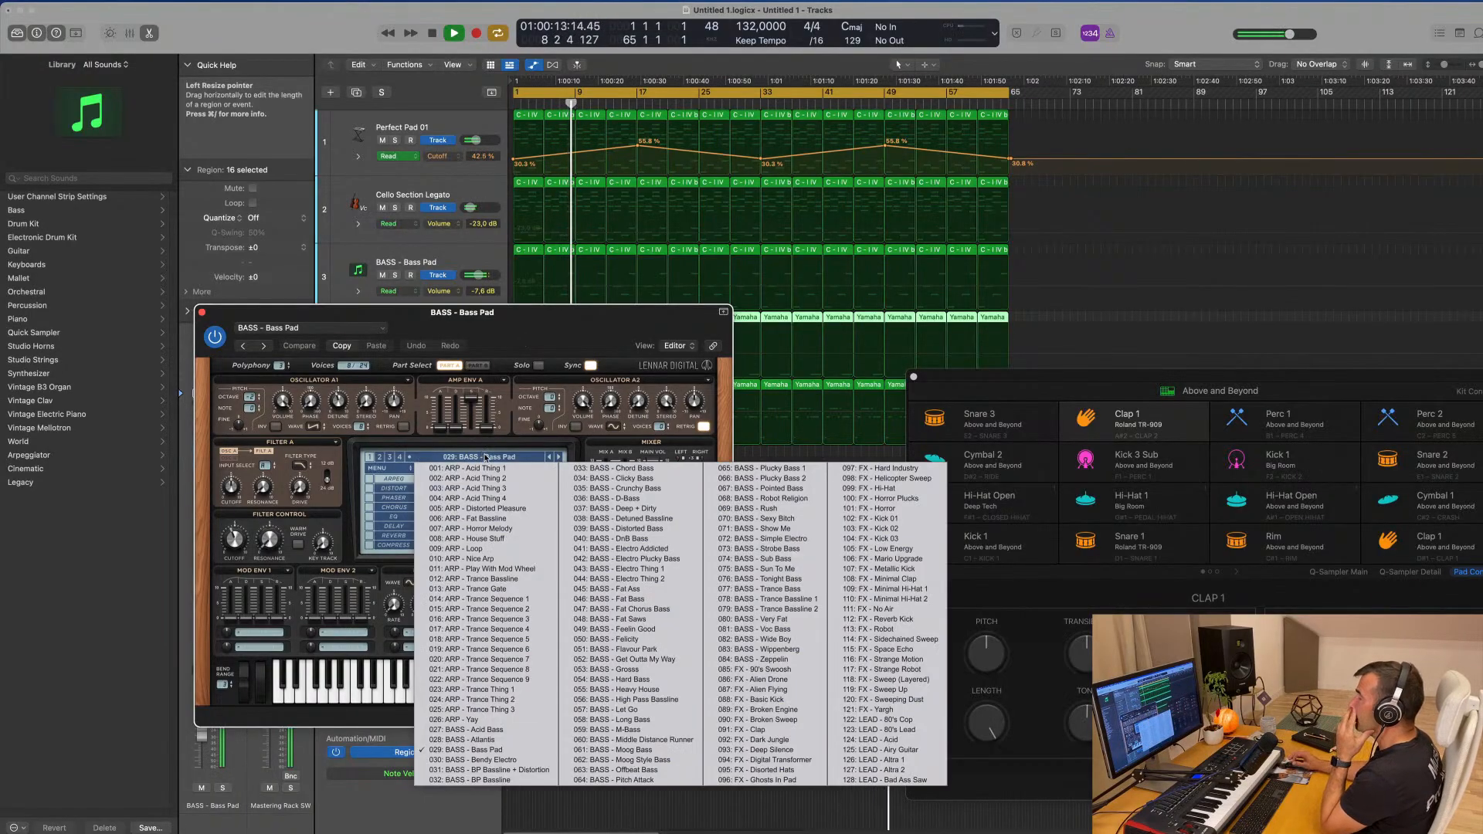
click(650, 709)
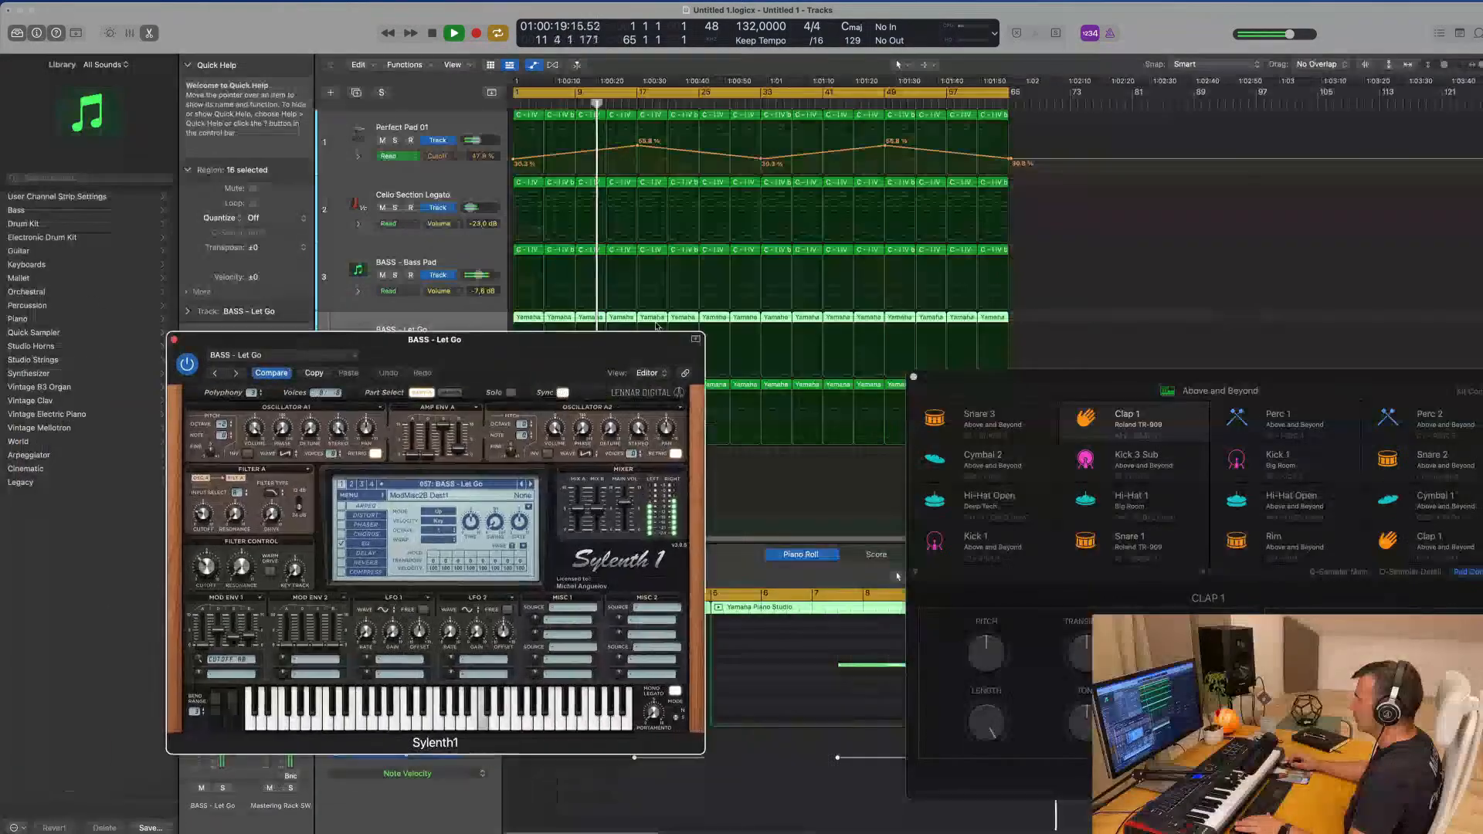
- Load the Sylenth1 preset FX - 90's Swoosh and lower the duplicated track's volume to -10.2 dB
drag(621, 344, 1036, 325)
click(865, 465)
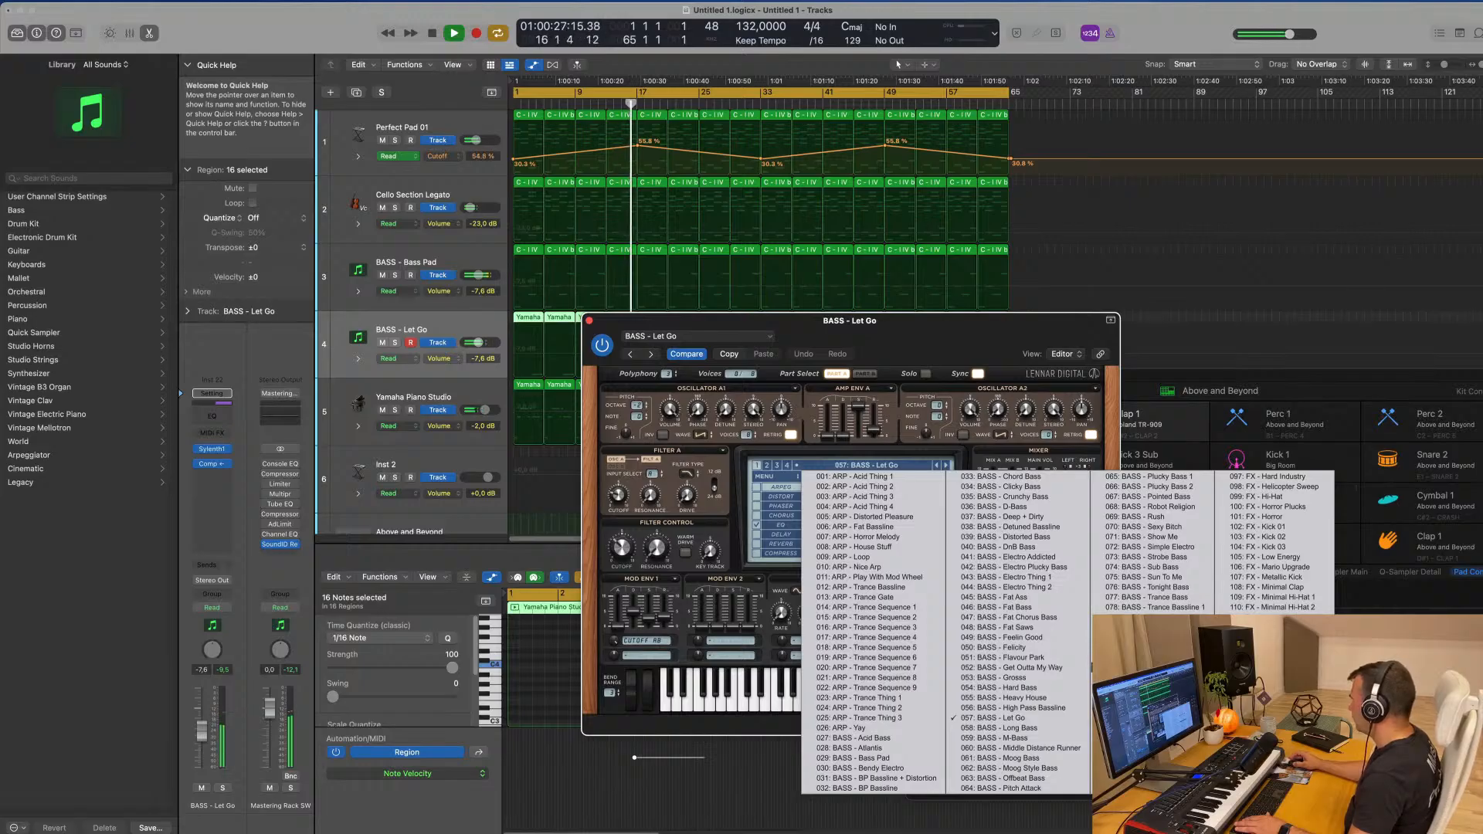
click(1144, 677)
drag(978, 321, 1162, 290)
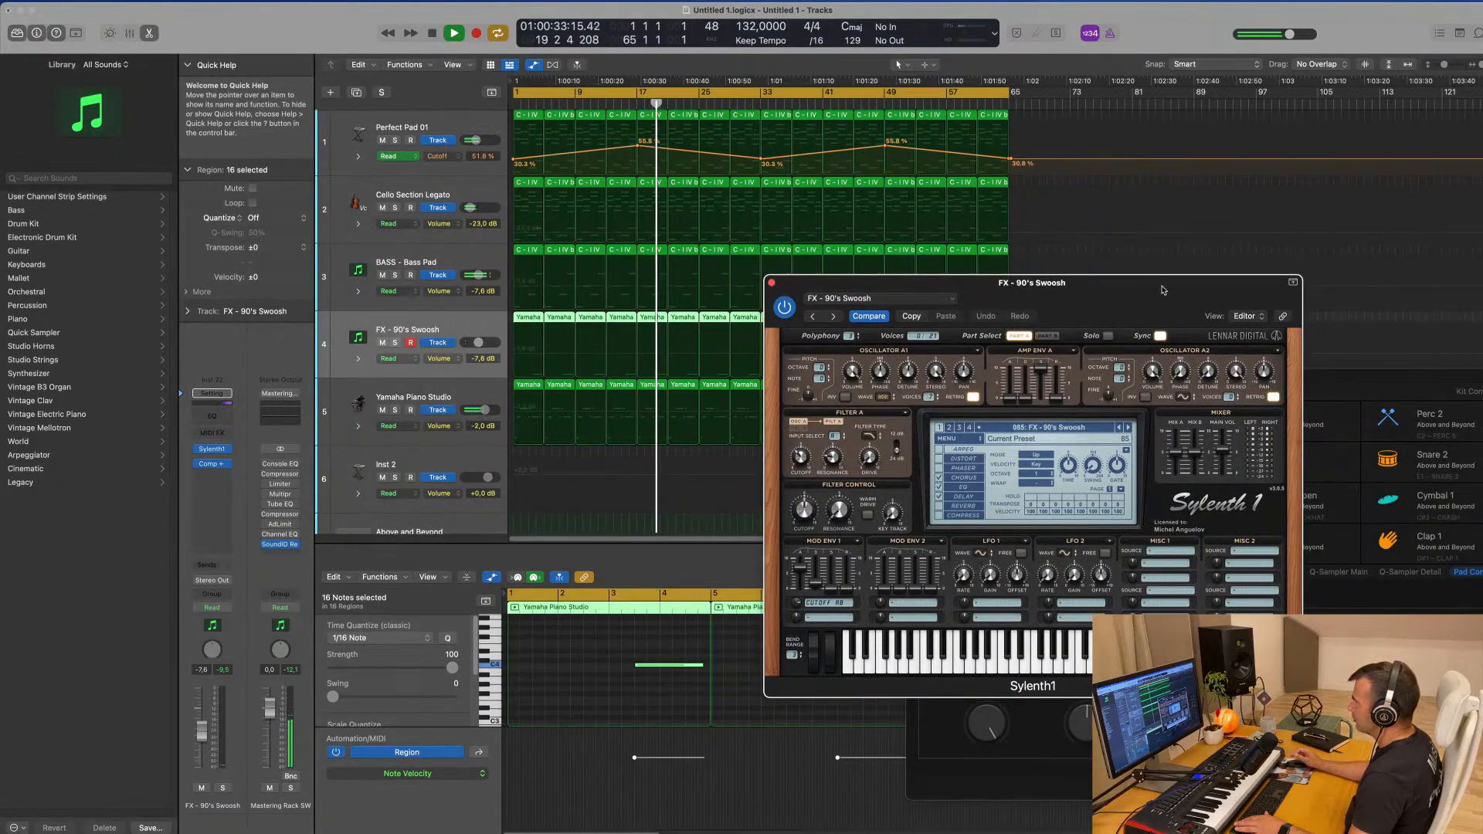
drag(1162, 291, 1123, 223)
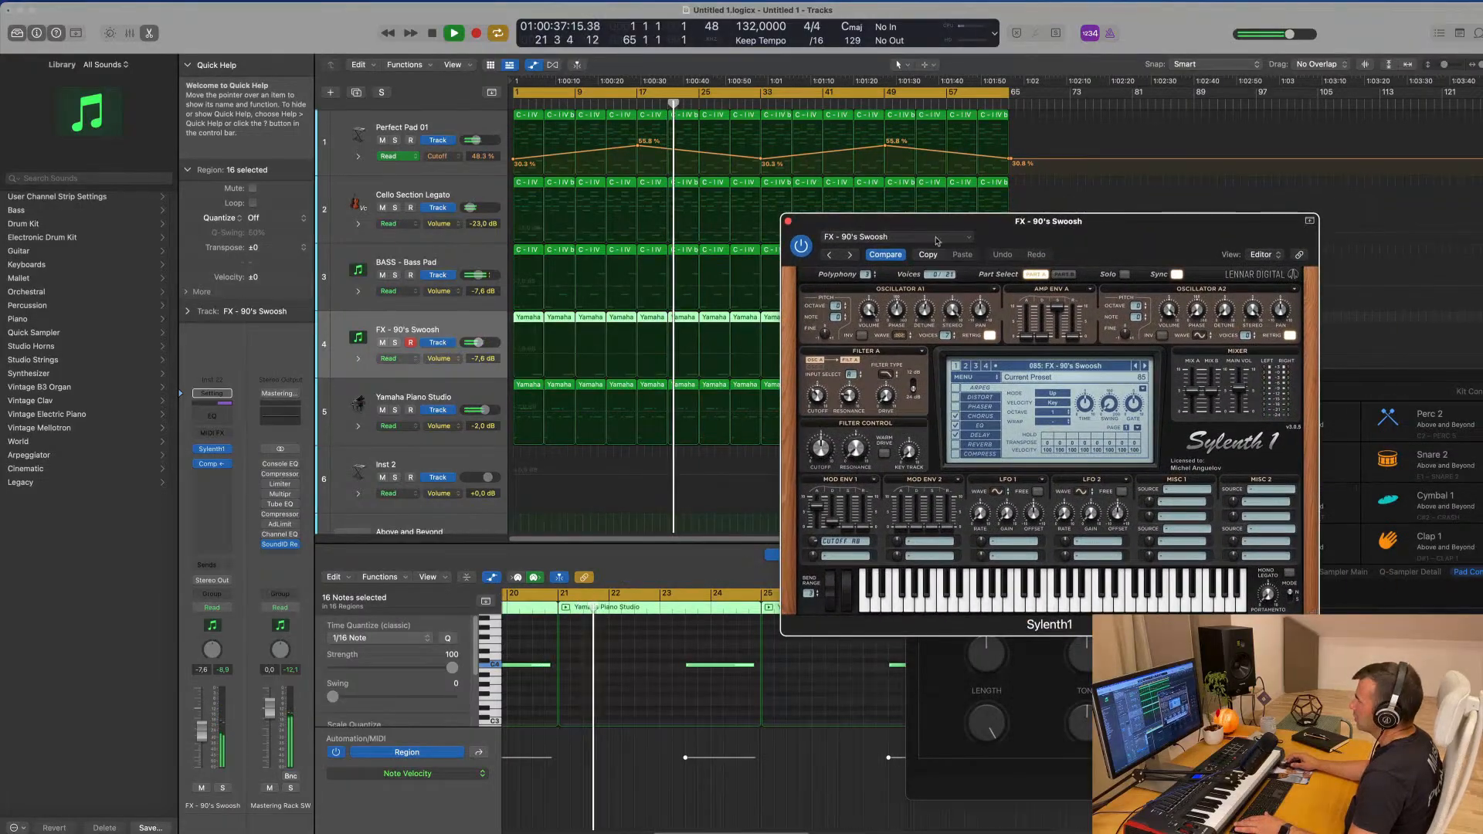
drag(202, 731, 201, 736)
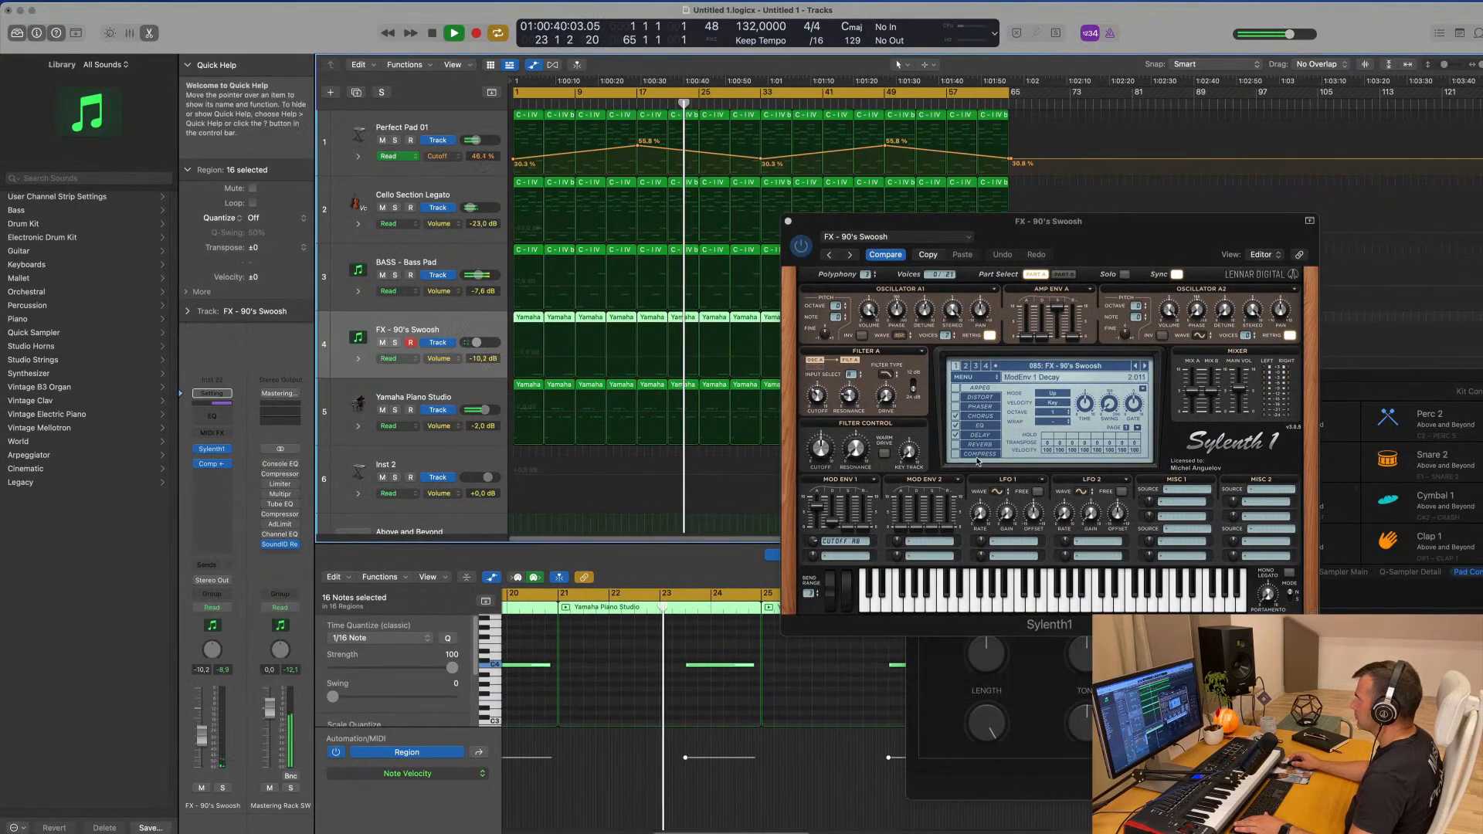
- Step to the FX - Alien Drone preset and switch Sylenth1 to its second preset bank
click(1140, 364)
click(1117, 368)
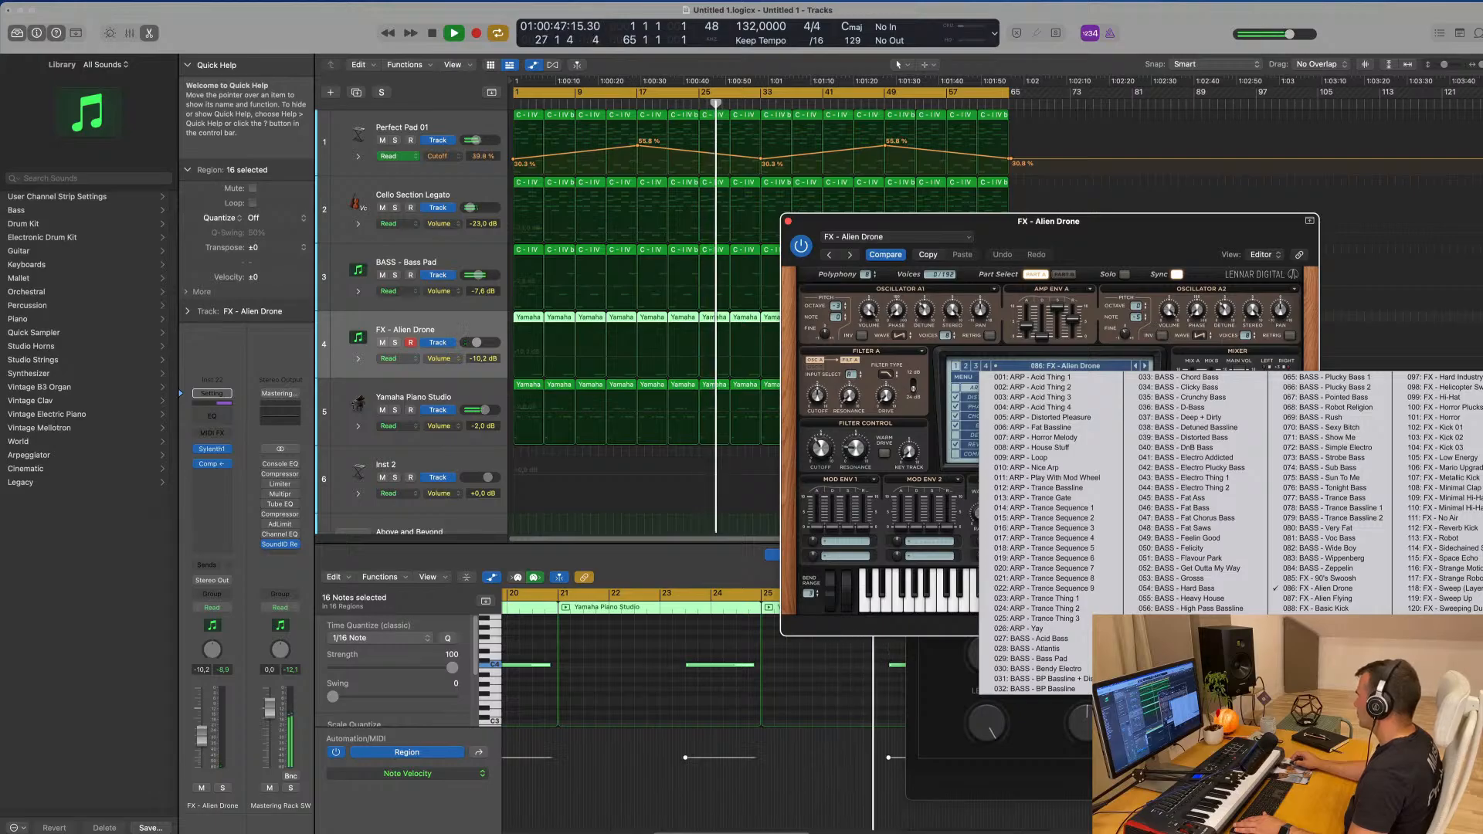
click(967, 367)
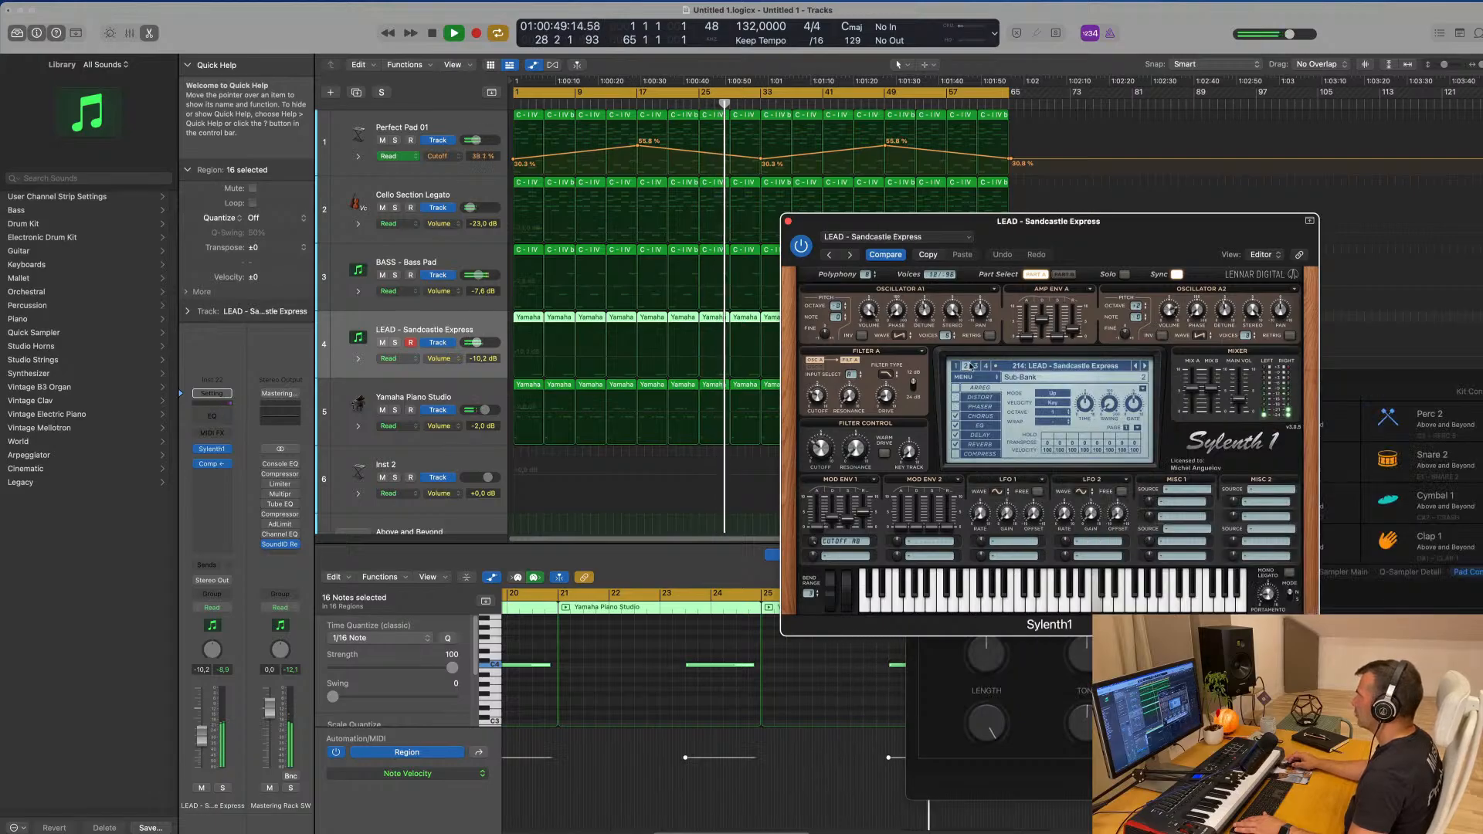
- Load the preset 247: PAD - Anjuna Pad from the second bank and move the synth window clear of the tracks
click(1105, 368)
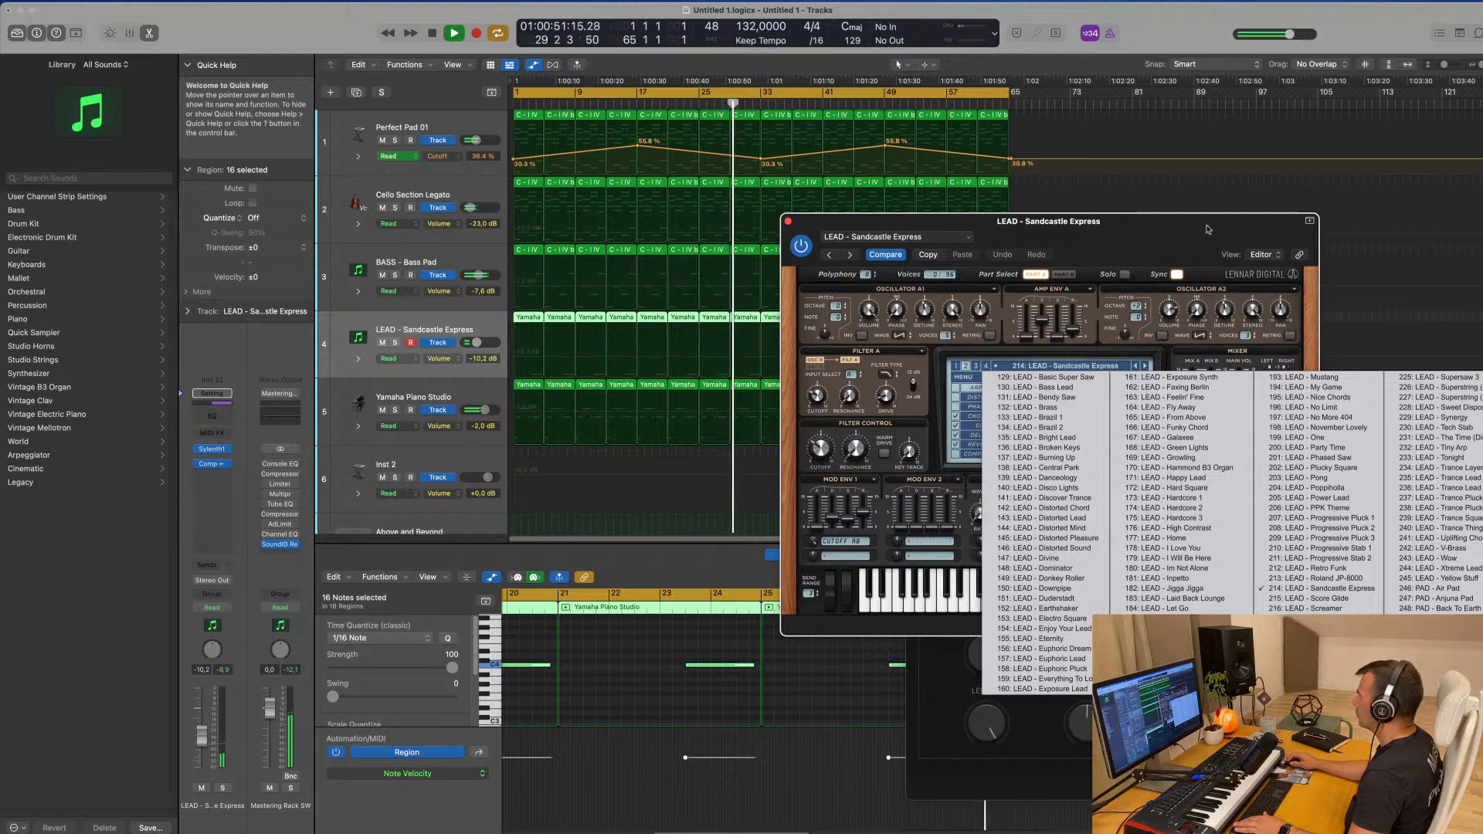
drag(1181, 224, 961, 173)
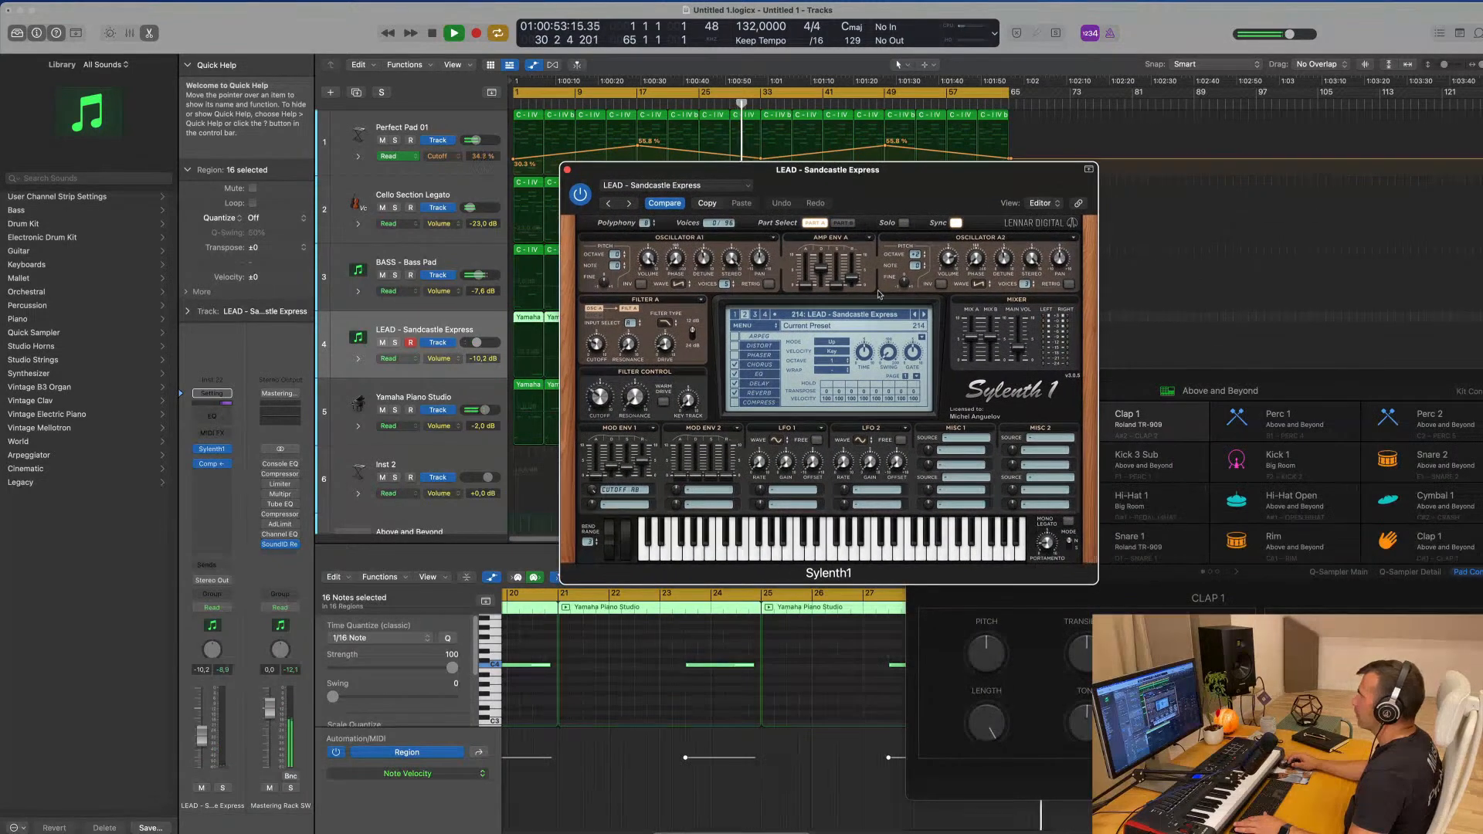
click(871, 316)
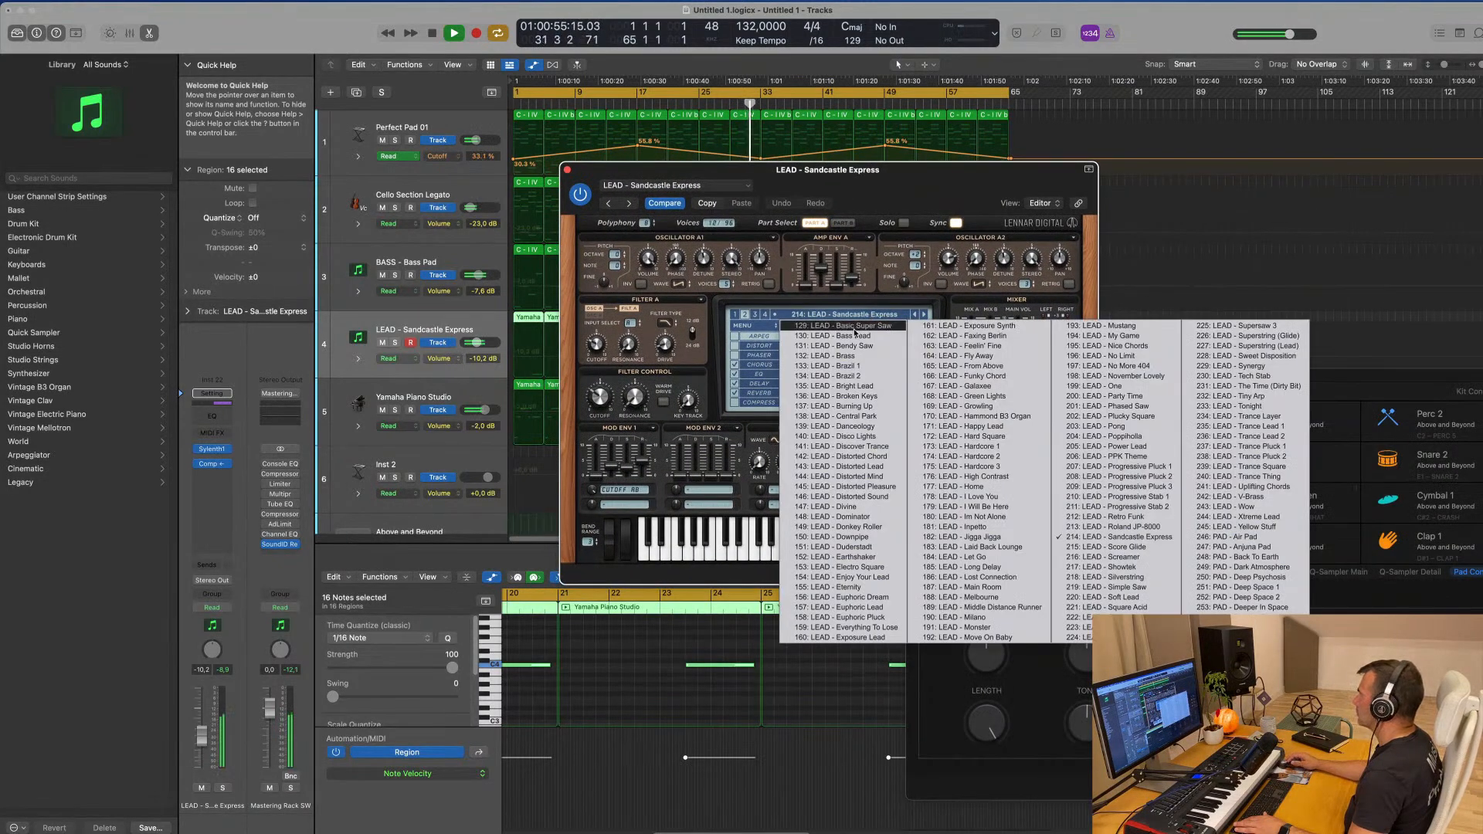
click(1248, 548)
drag(949, 181, 1211, 181)
drag(1151, 187, 1210, 190)
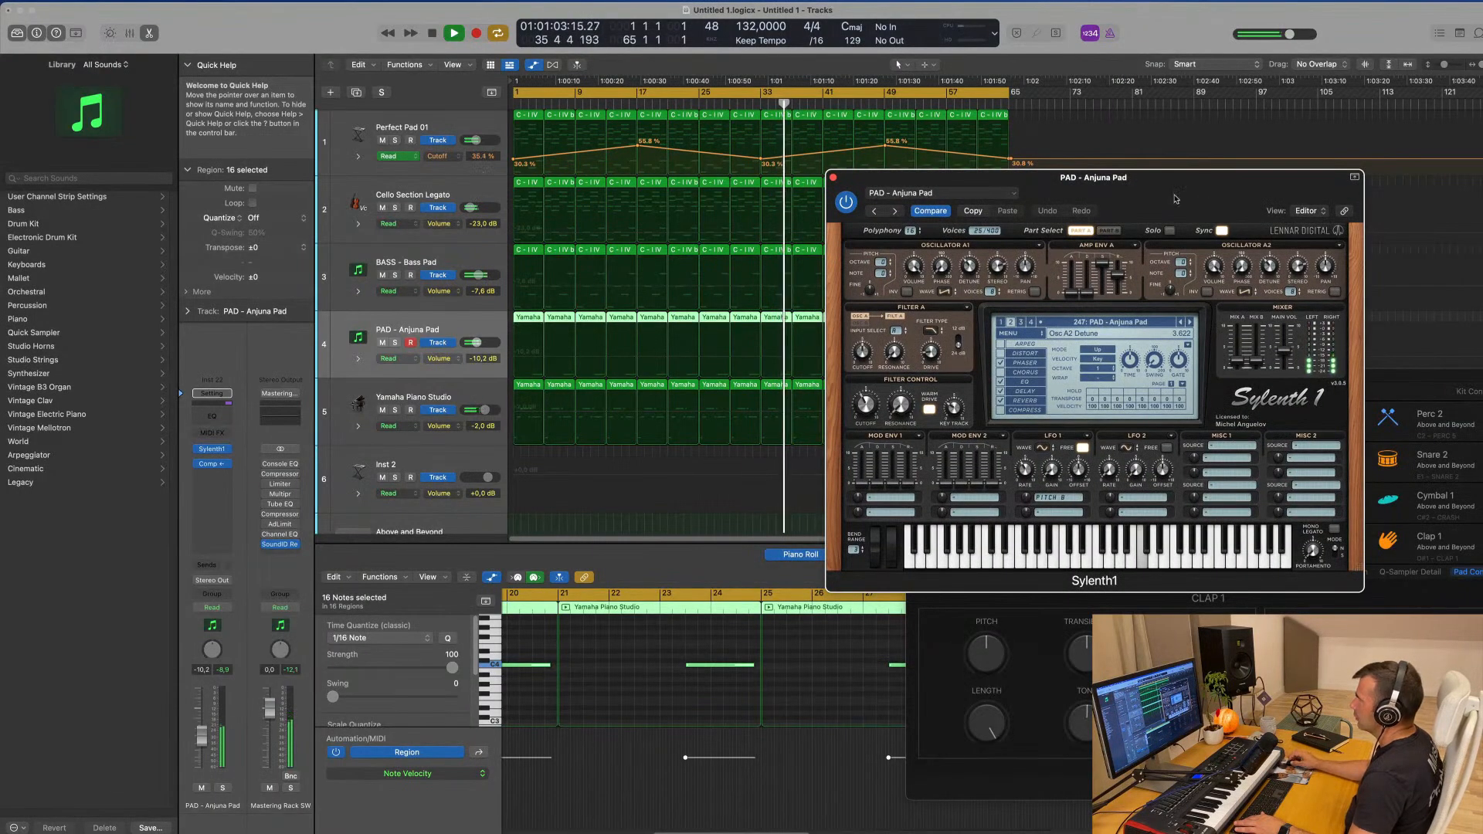
- Set the PAD - Anjuna Pad track's volume to -6.8 dB and close the Sylenth1 window
drag(201, 736, 201, 728)
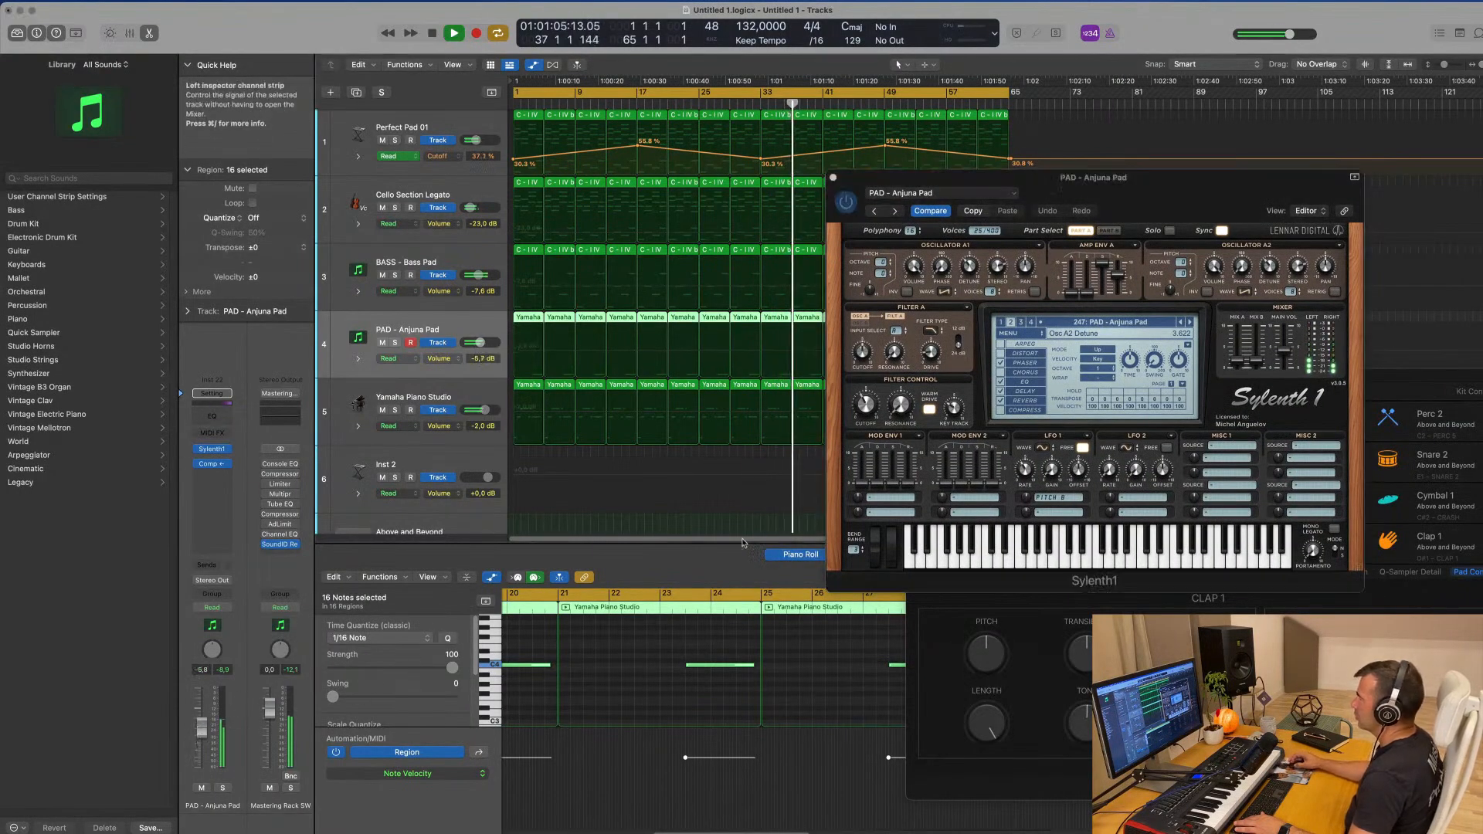
drag(1183, 191, 1061, 270)
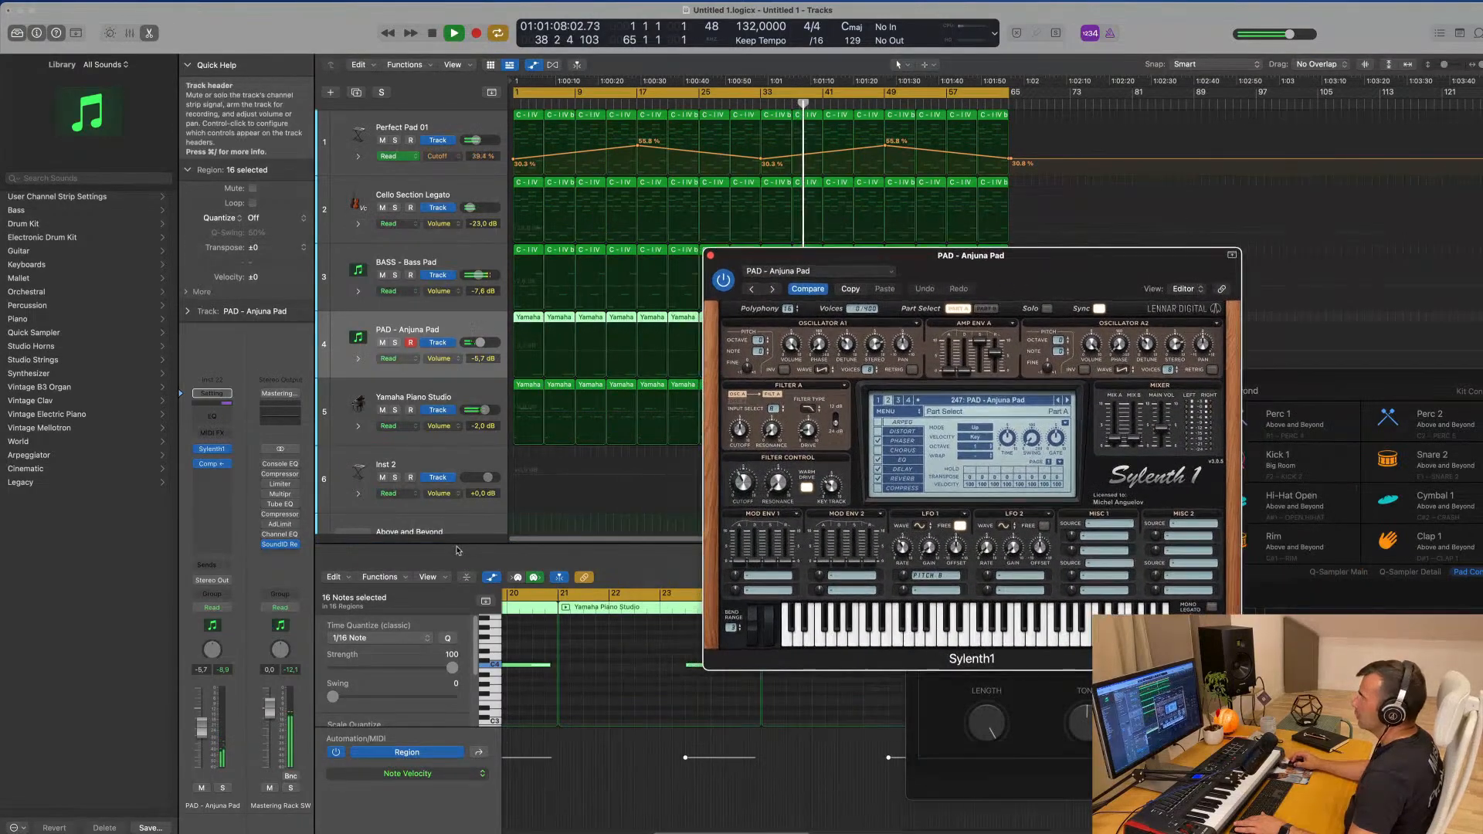
click(205, 726)
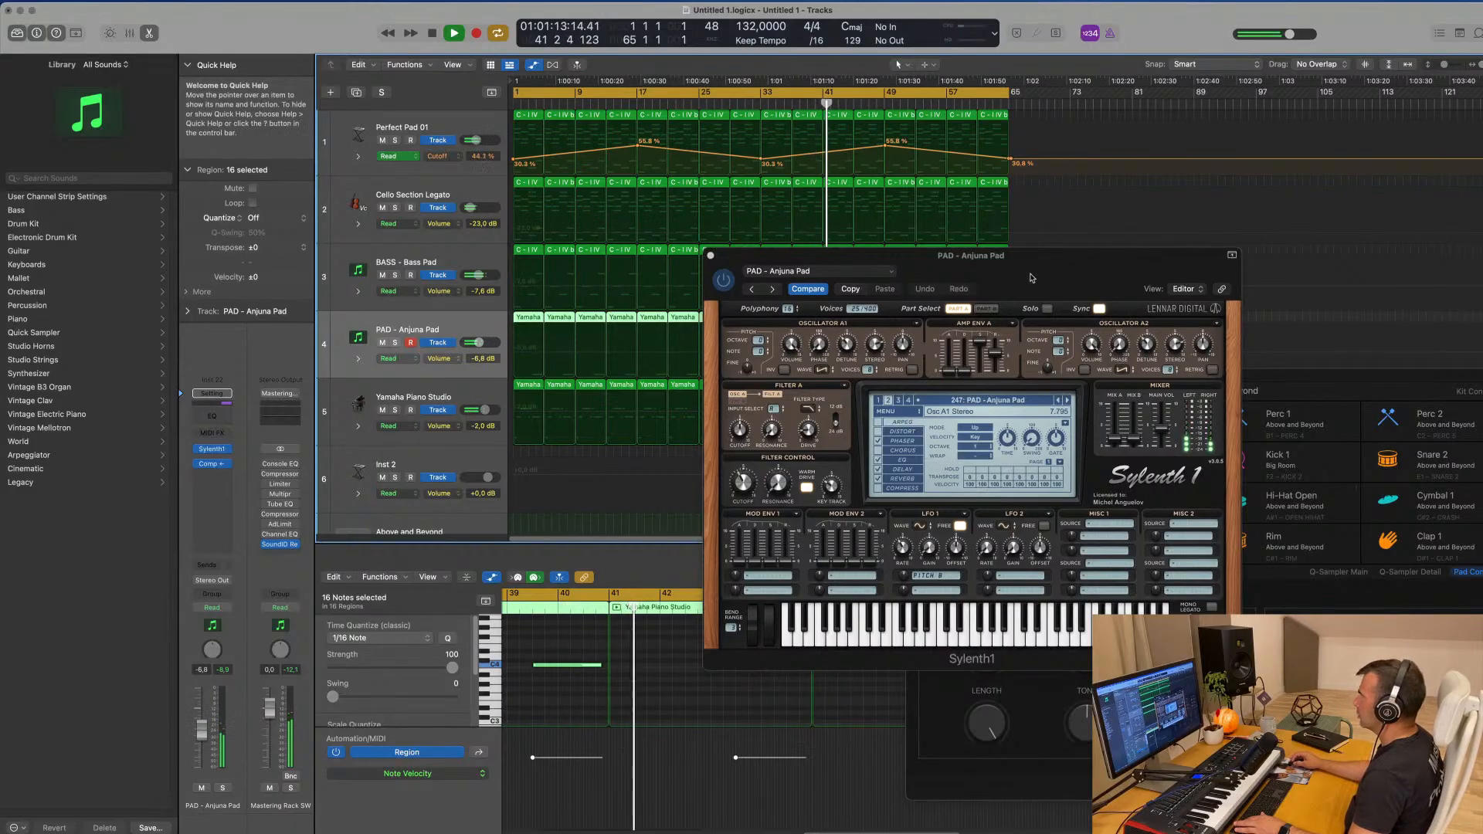
drag(743, 254, 692, 250)
click(661, 250)
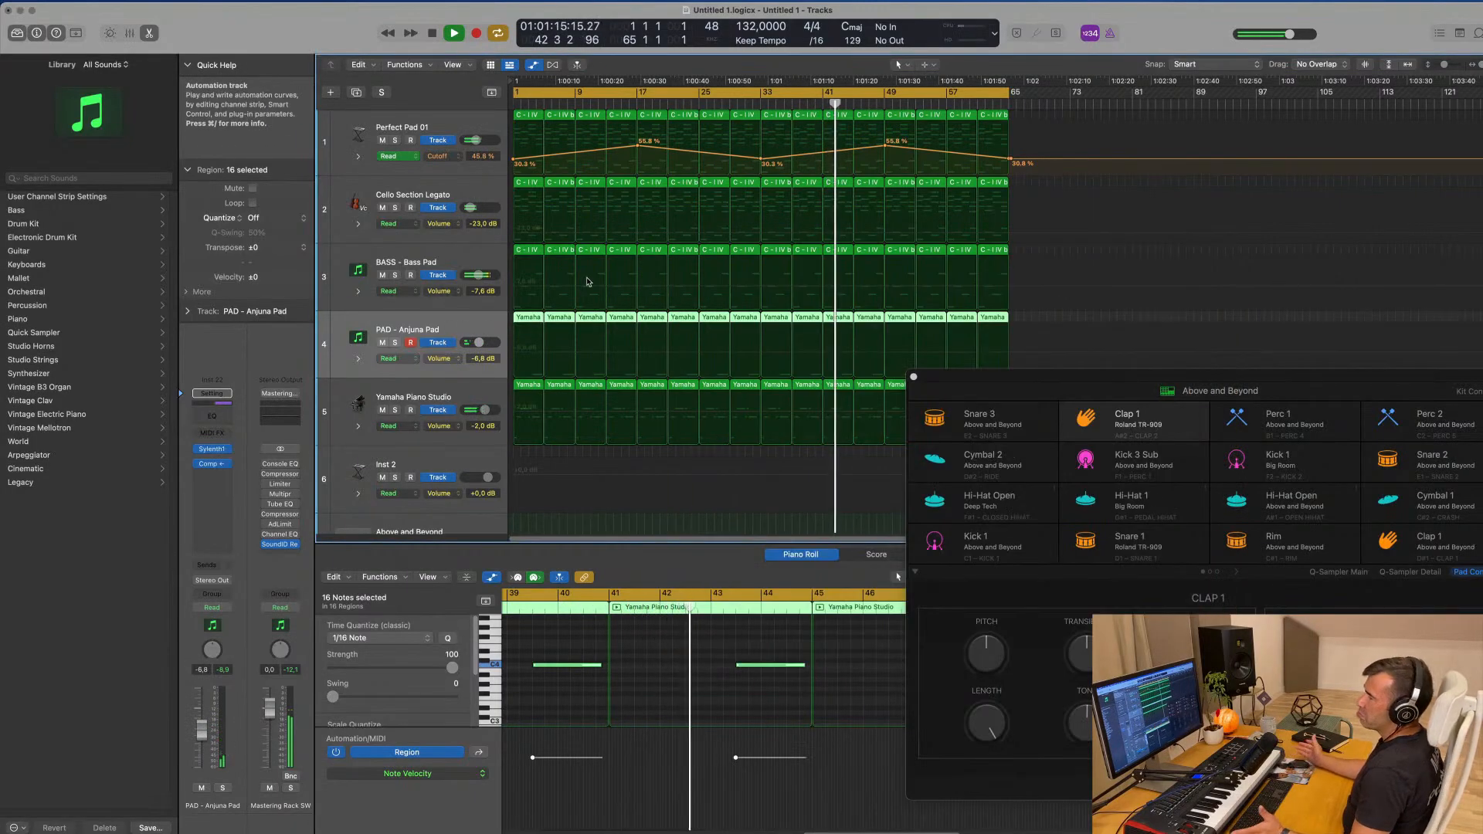
- Reduce the track height in the arrangement and duplicate the Cello Section Legato track
scroll(615, 278, down, 5)
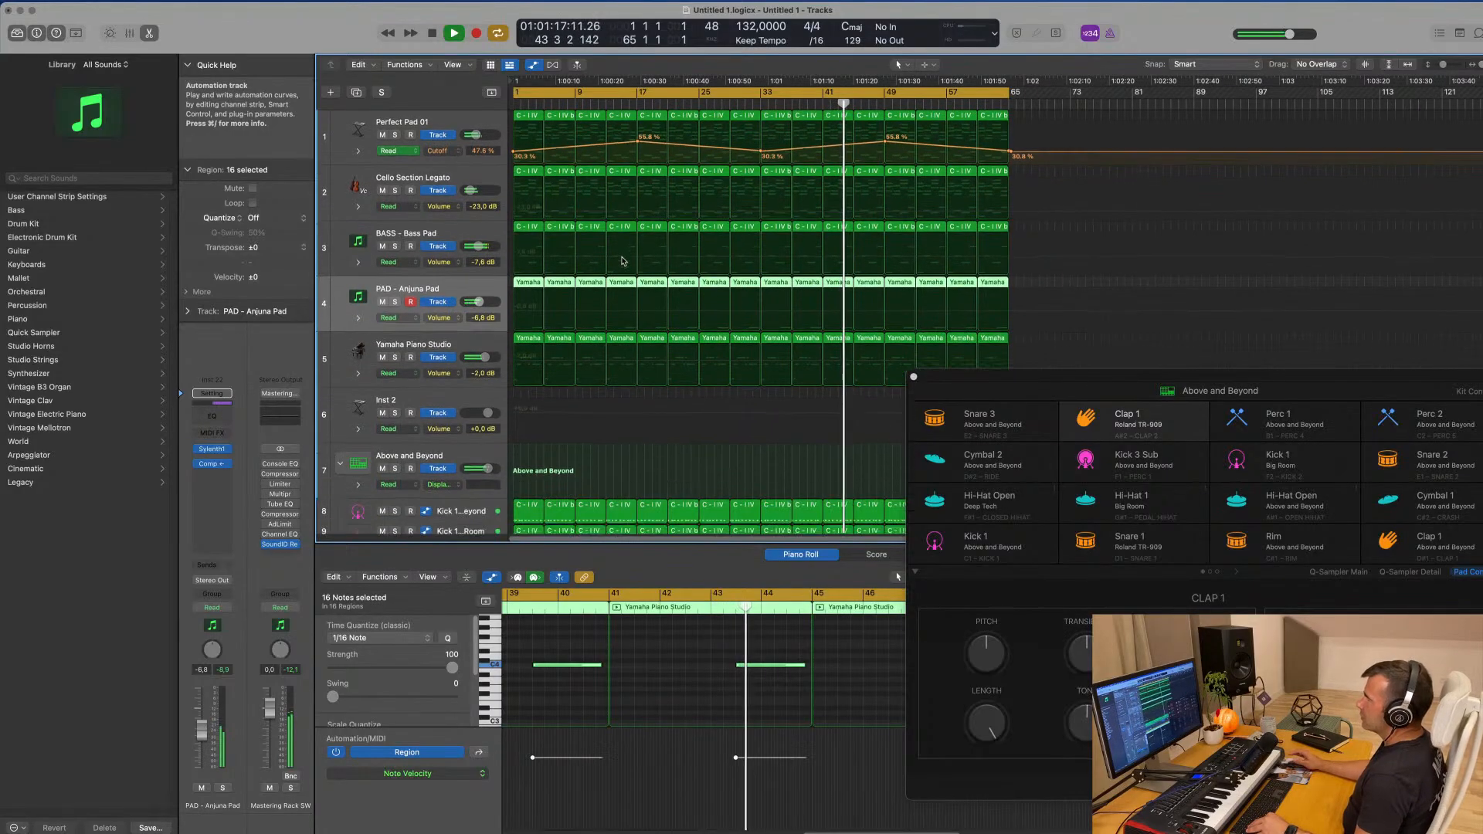
scroll(624, 260, down, 1)
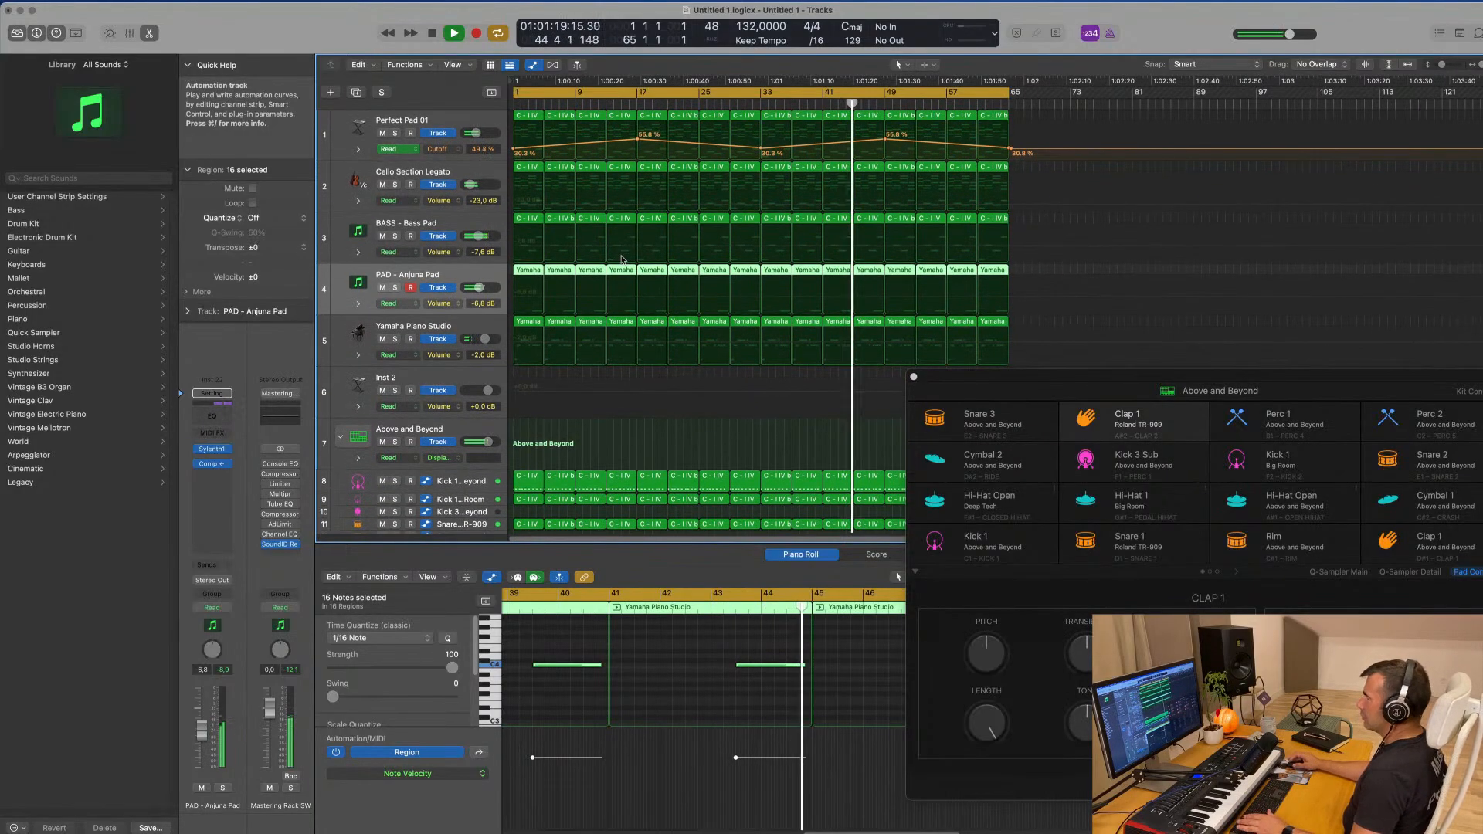
click(465, 172)
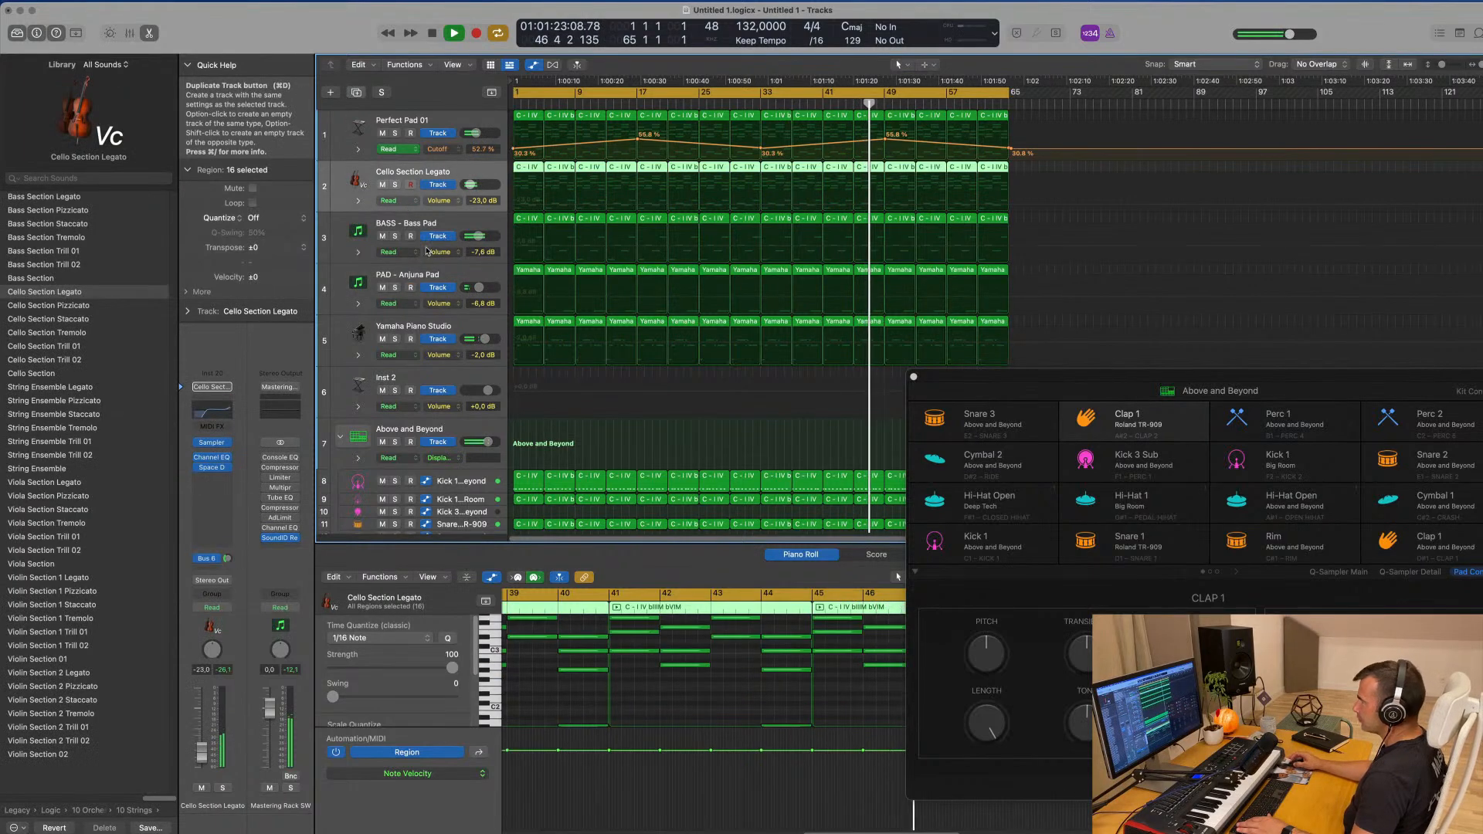
key(super+d)
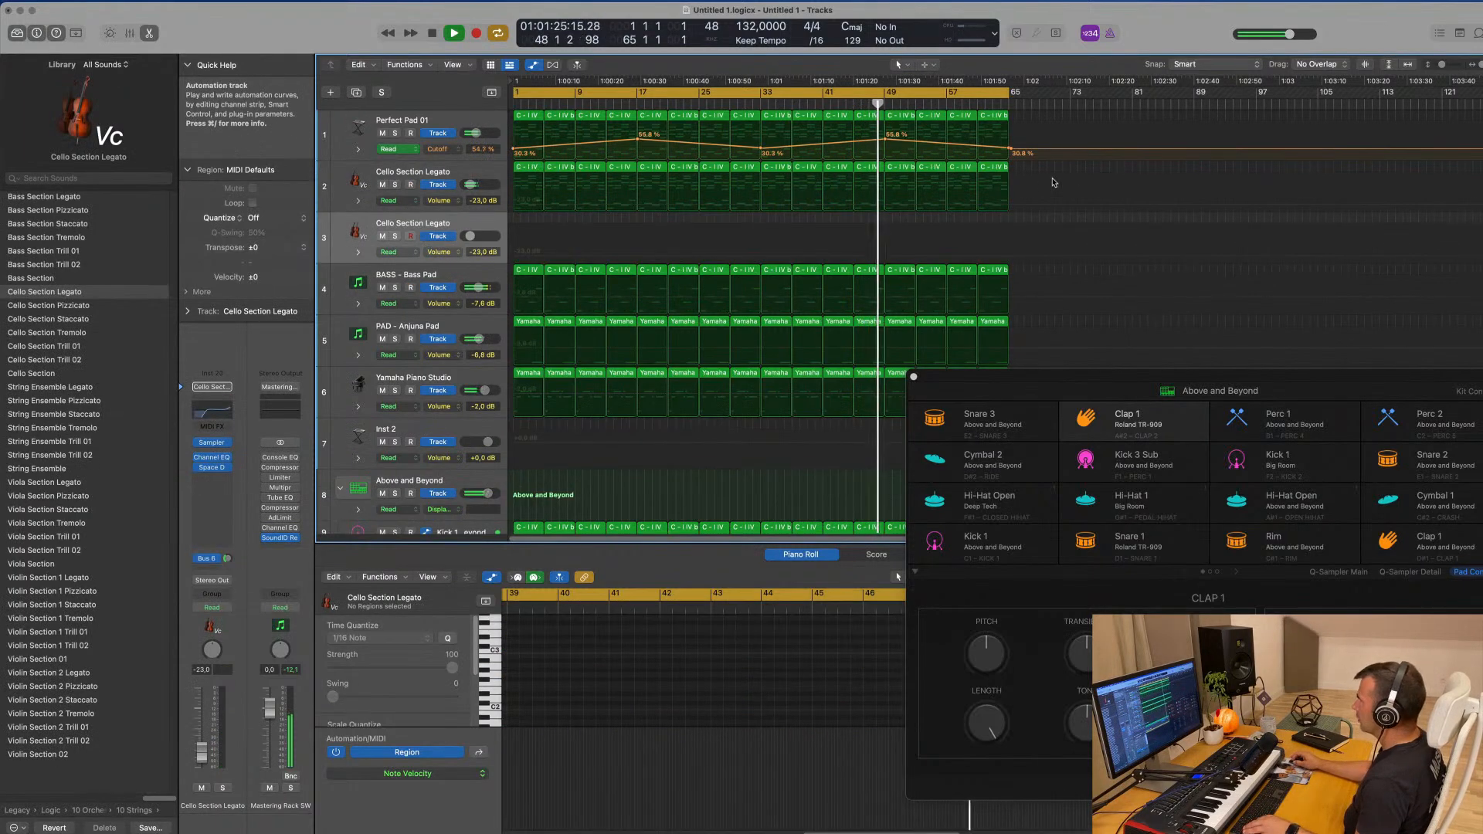
- Copy the first Cello Section Legato region onto the duplicated cello track and repeat it until the track is filled to bar 65
click(528, 167)
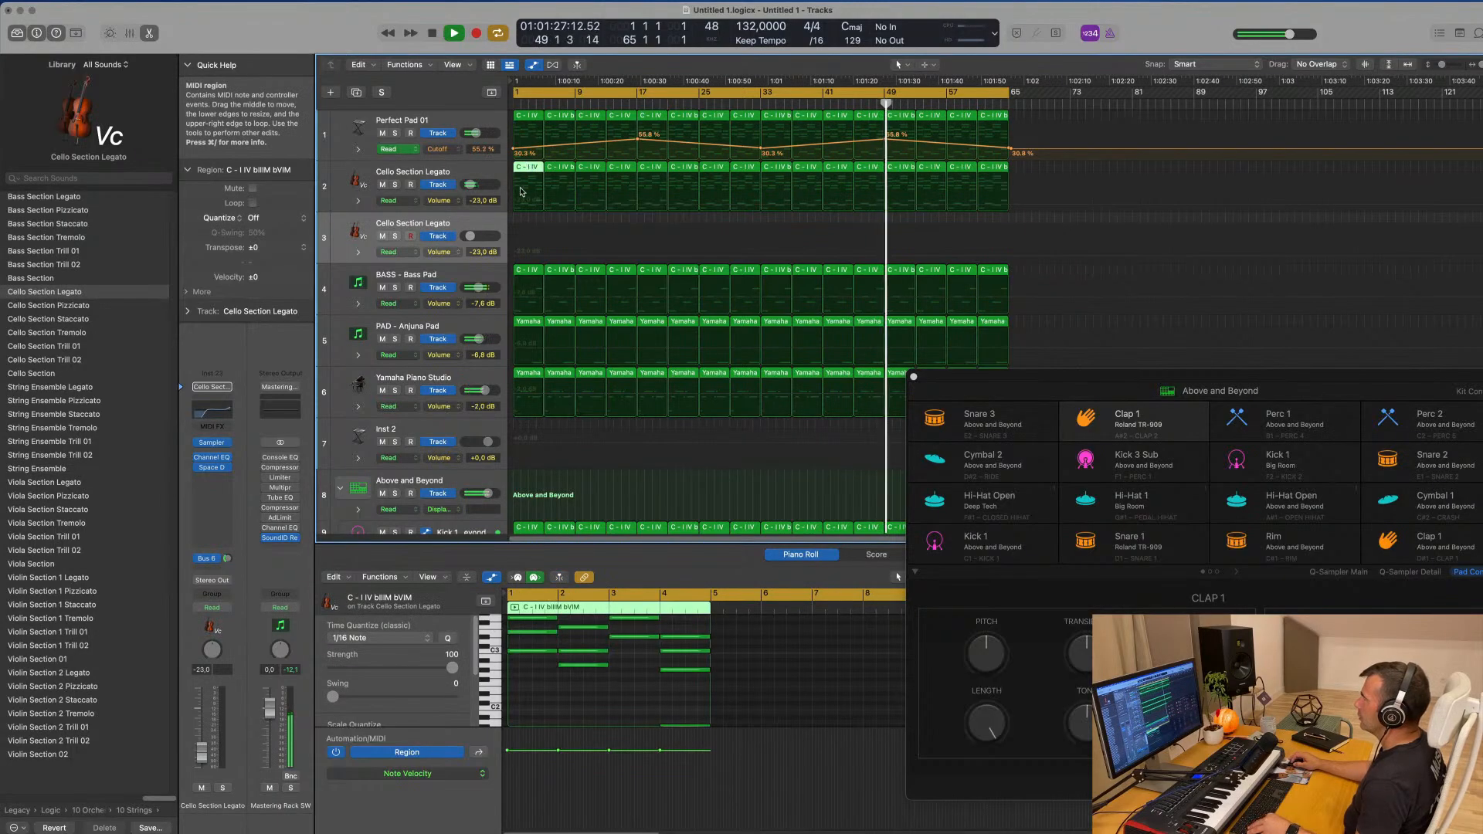
drag(521, 192, 517, 222)
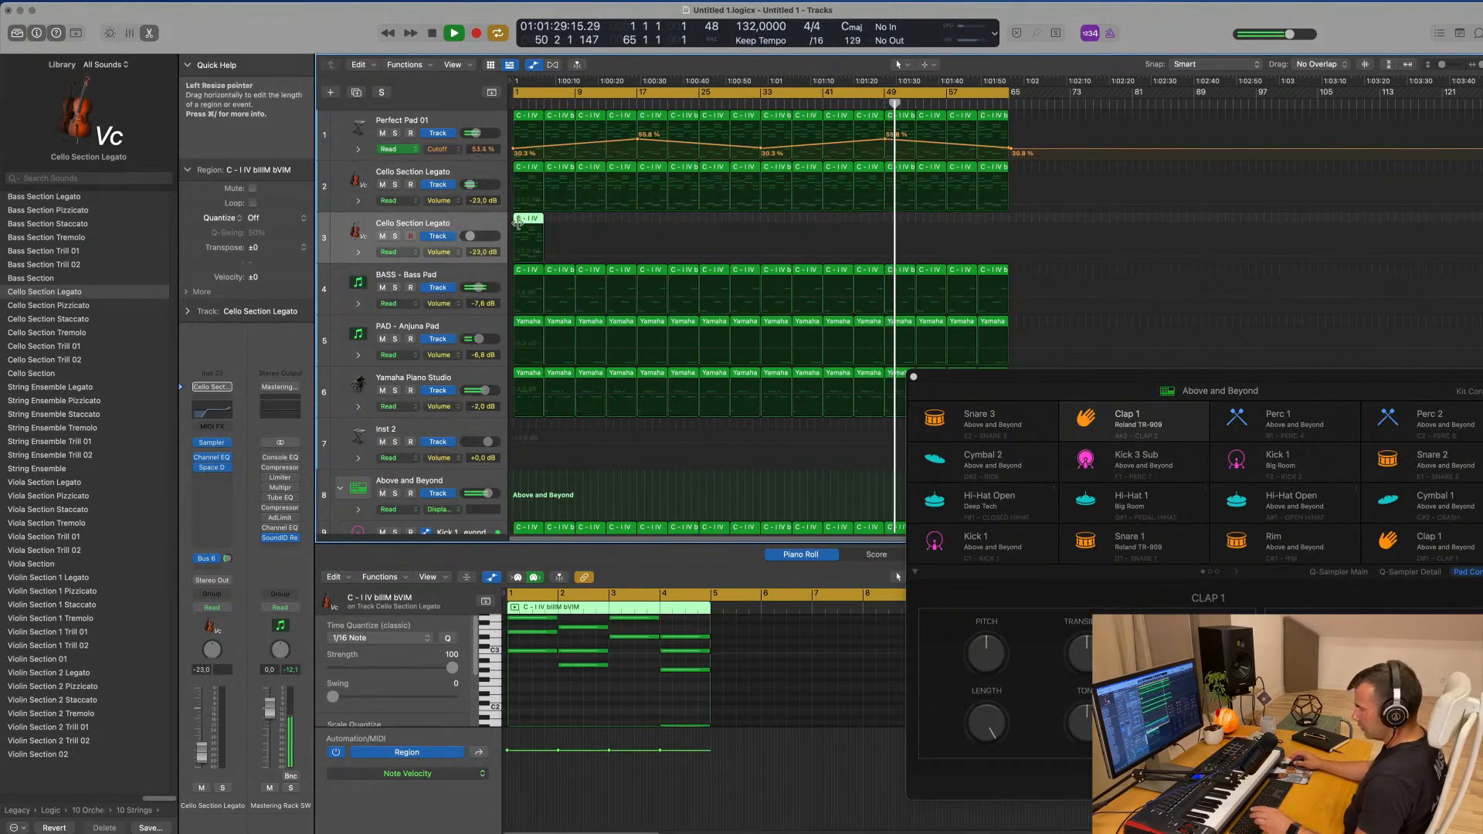
key(super+r)
key(super+r)
key(super+r)
key(super+r)
key(super+r)
key(super+r)
key(super+r)
key(super+r)
key(super+r)
key(super+r)
key(super+r)
key(super+r)
key(super+r)
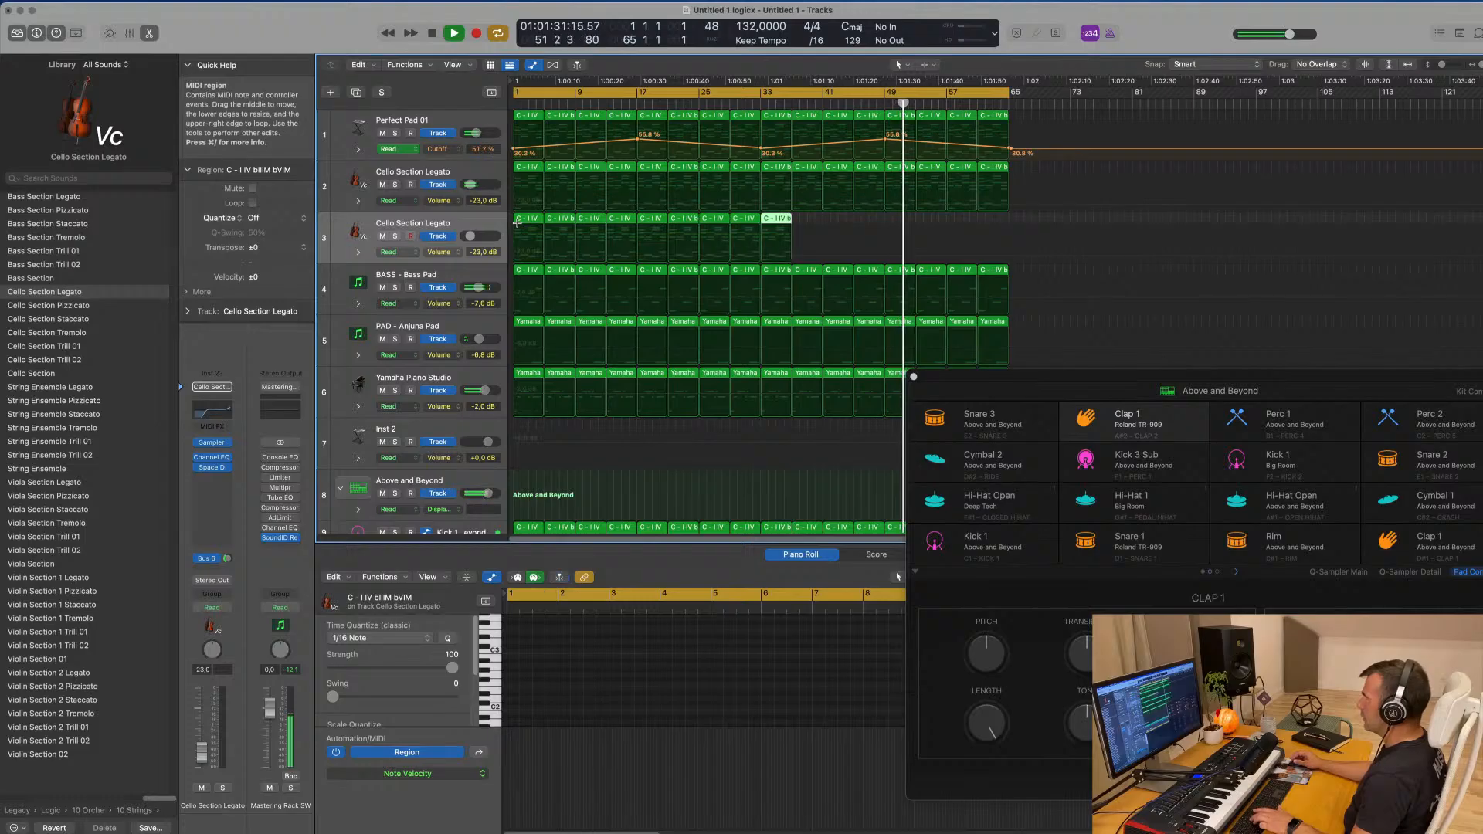
key(super+r)
key(super+r)
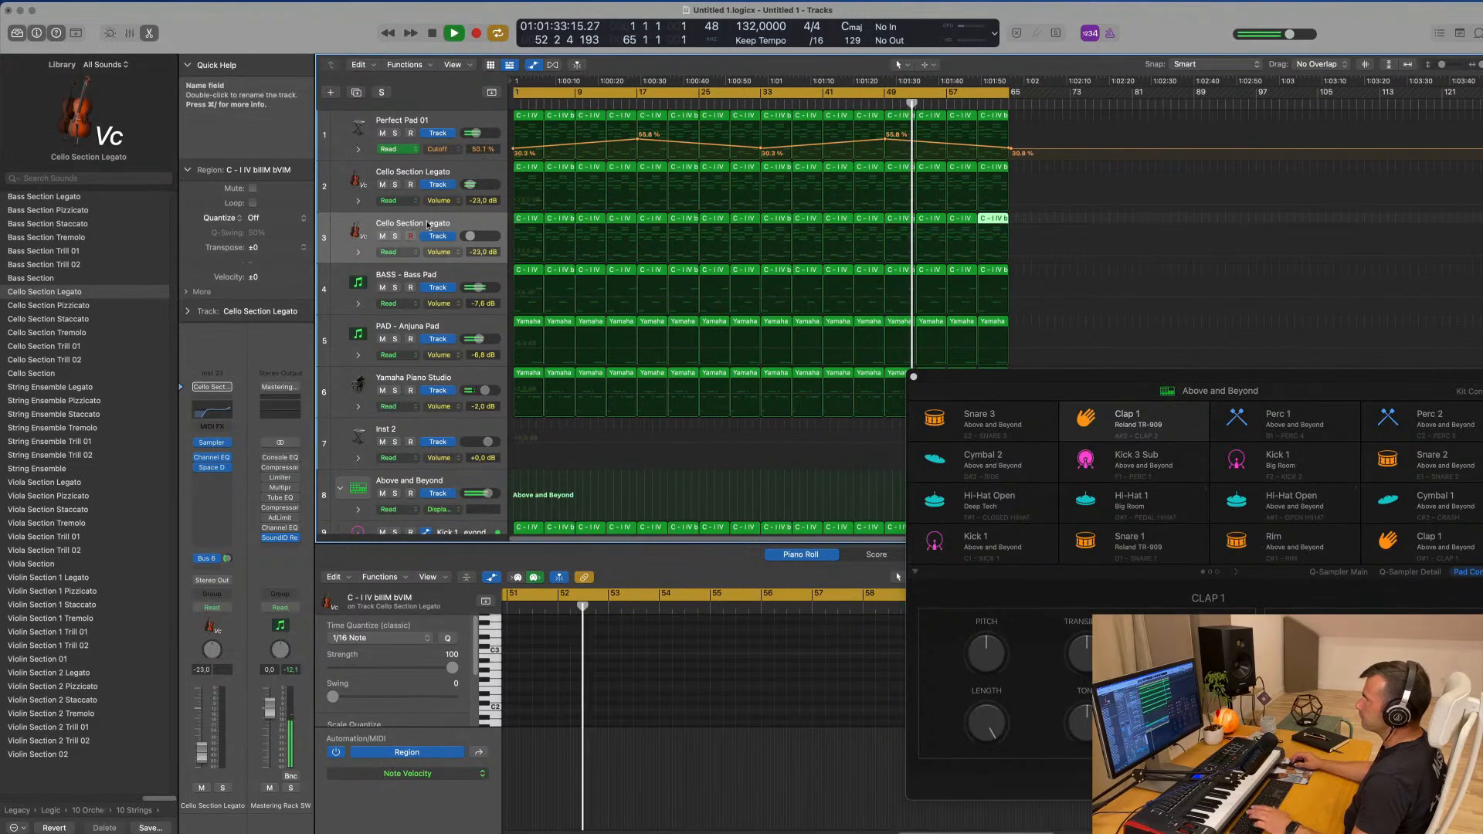
- Replace the duplicated cello track's instrument with LennarDigital Sylenth1, shift the synth window off the tracks and restart playback from the beginning
click(455, 224)
click(224, 443)
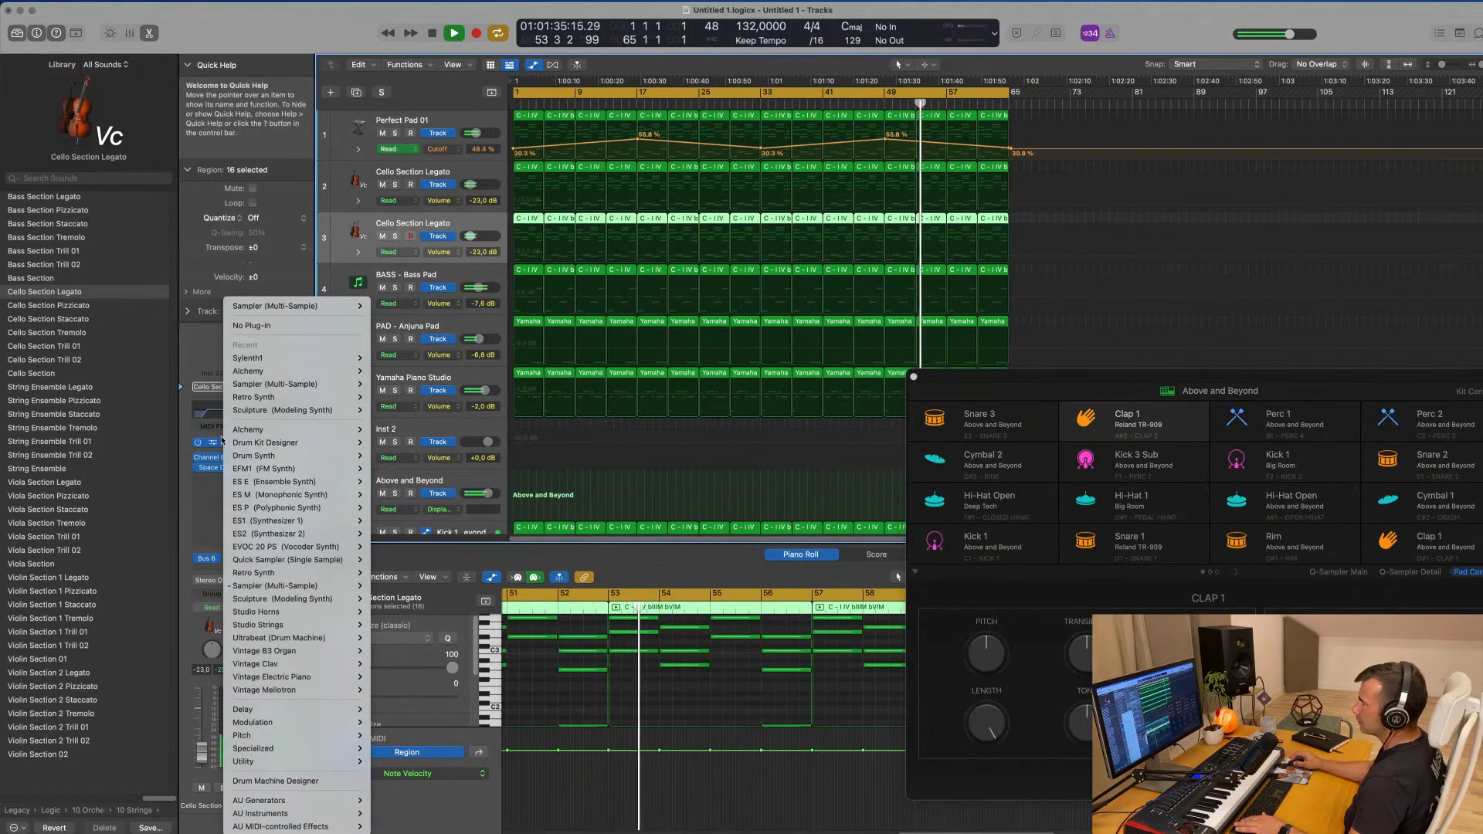
mouse_move(320, 817)
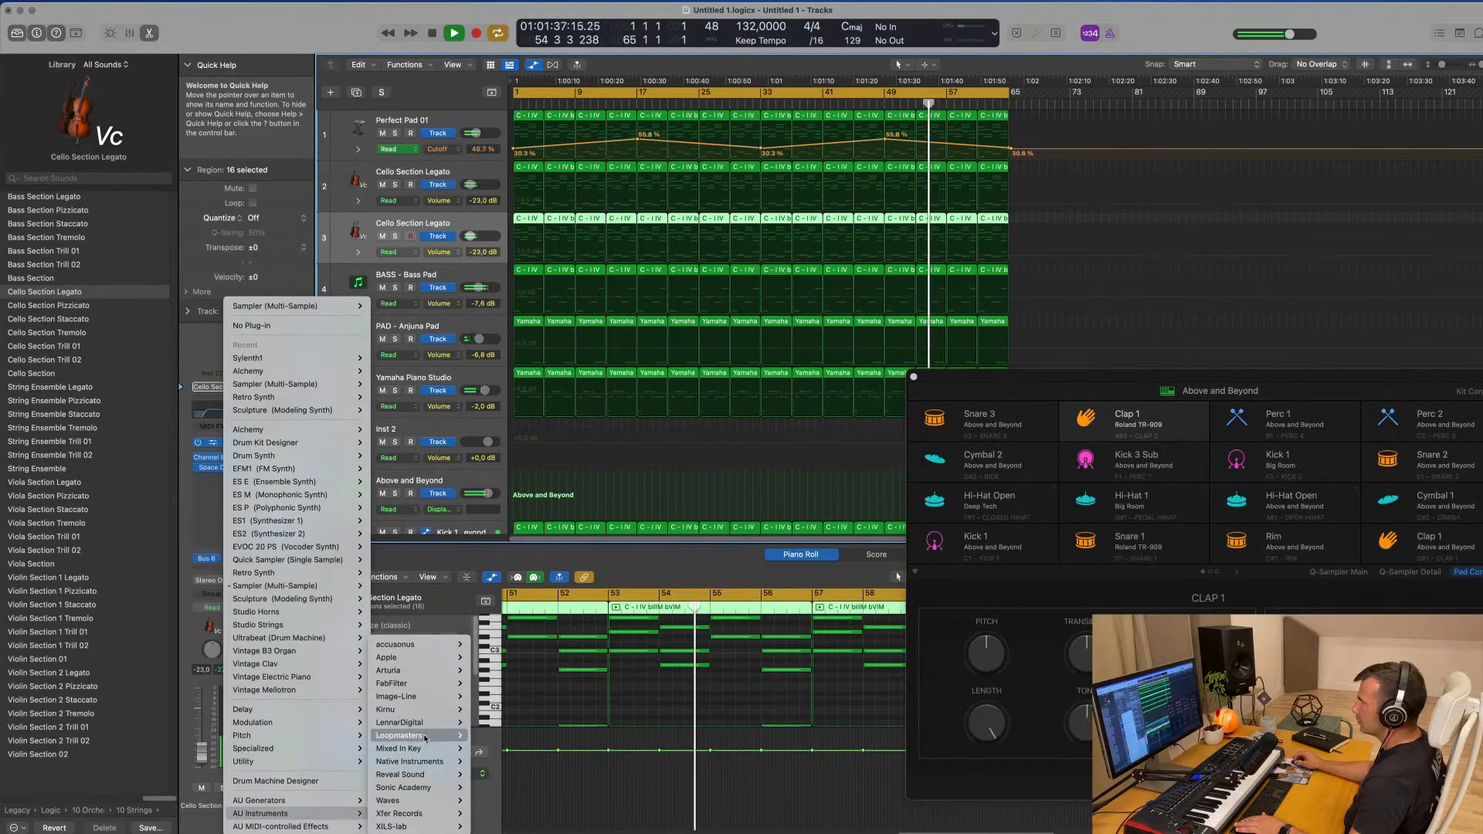
mouse_move(432, 722)
click(479, 723)
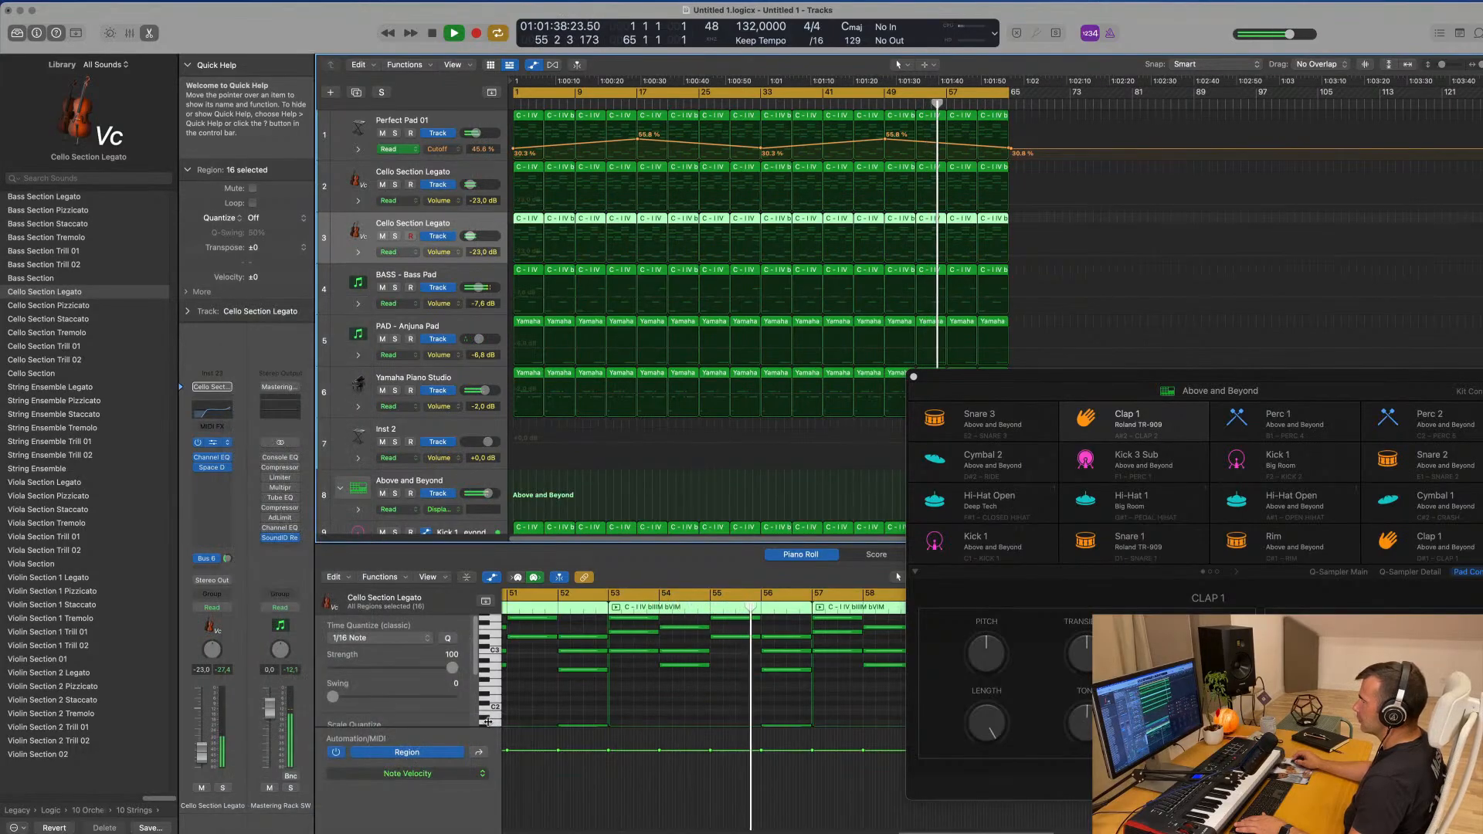
drag(868, 172, 1217, 369)
key(Return)
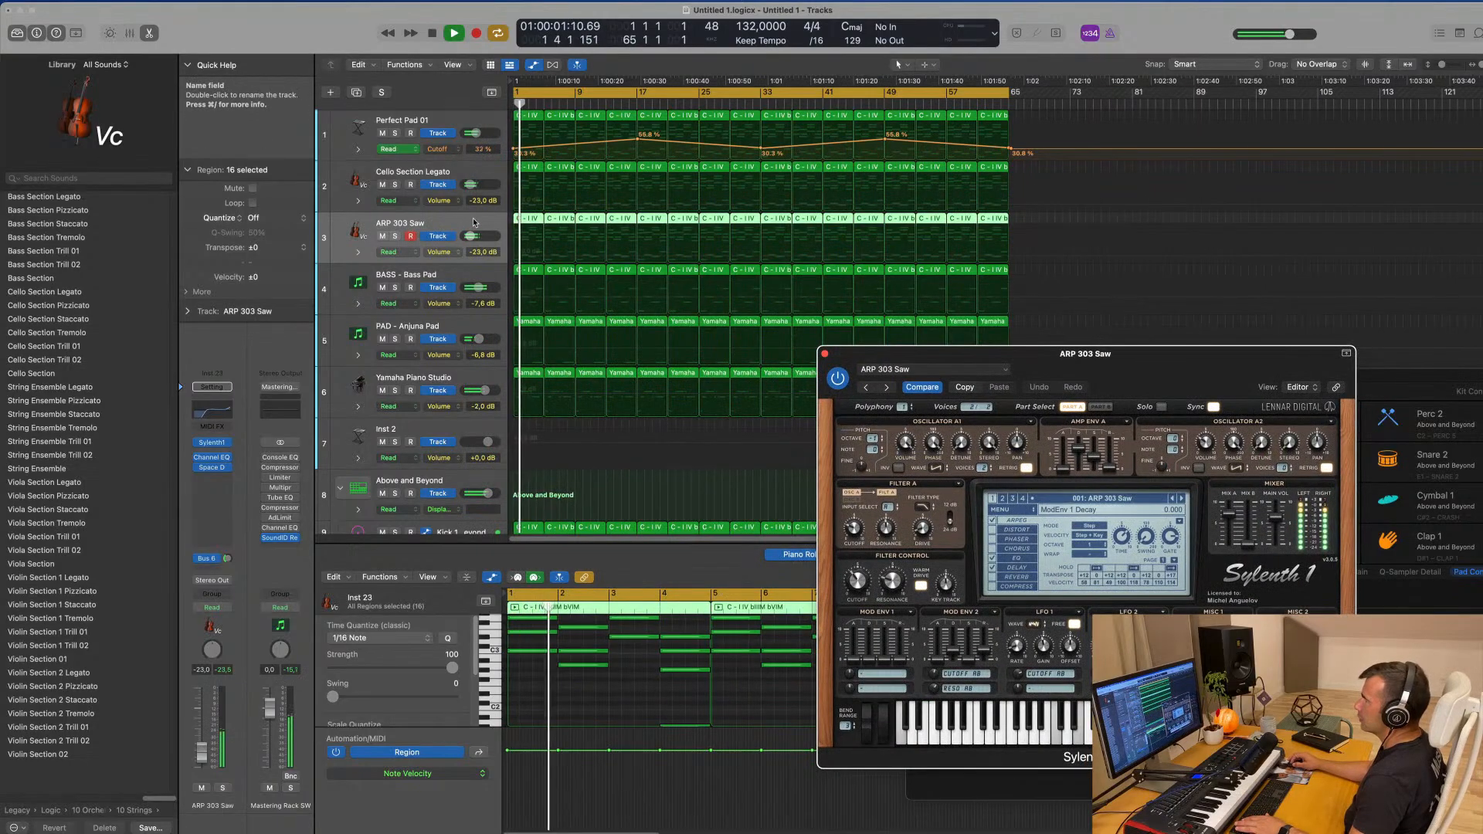
- Set the ARP 303 Saw track's volume to -13.2 dB and mute the Yamaha Piano Studio track
click(448, 230)
key(Return)
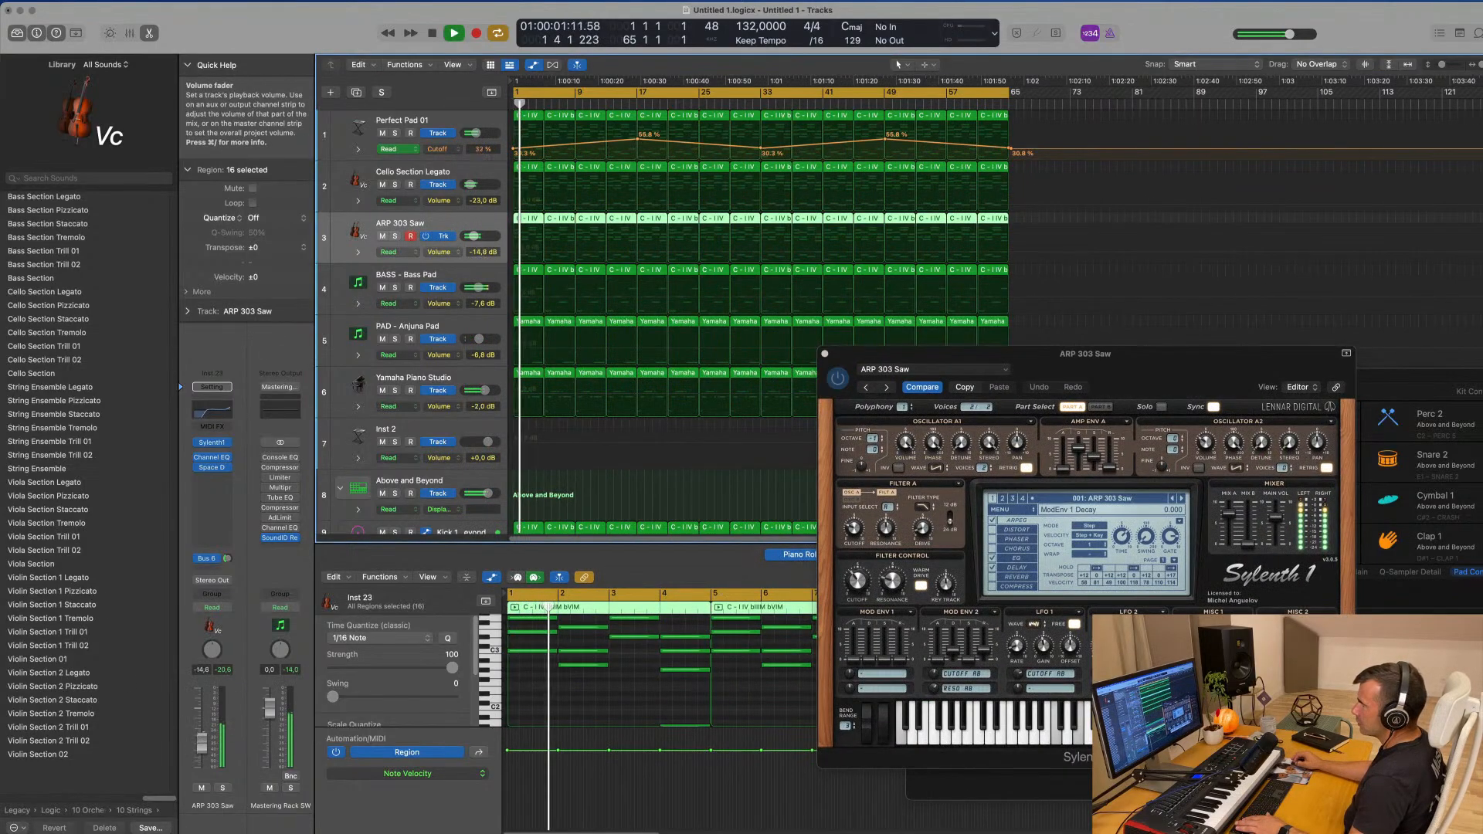
key(space)
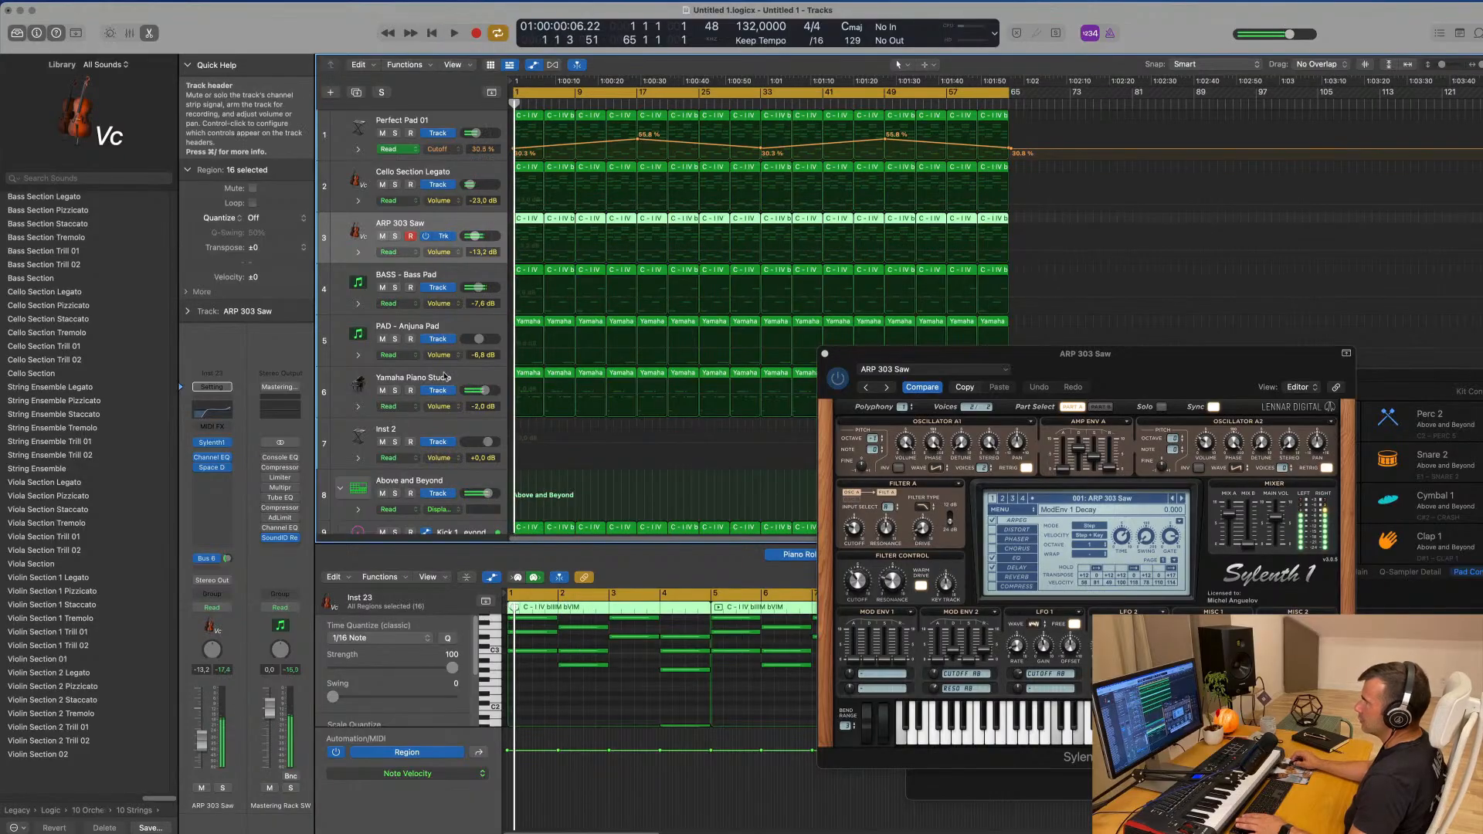
click(383, 390)
key(space)
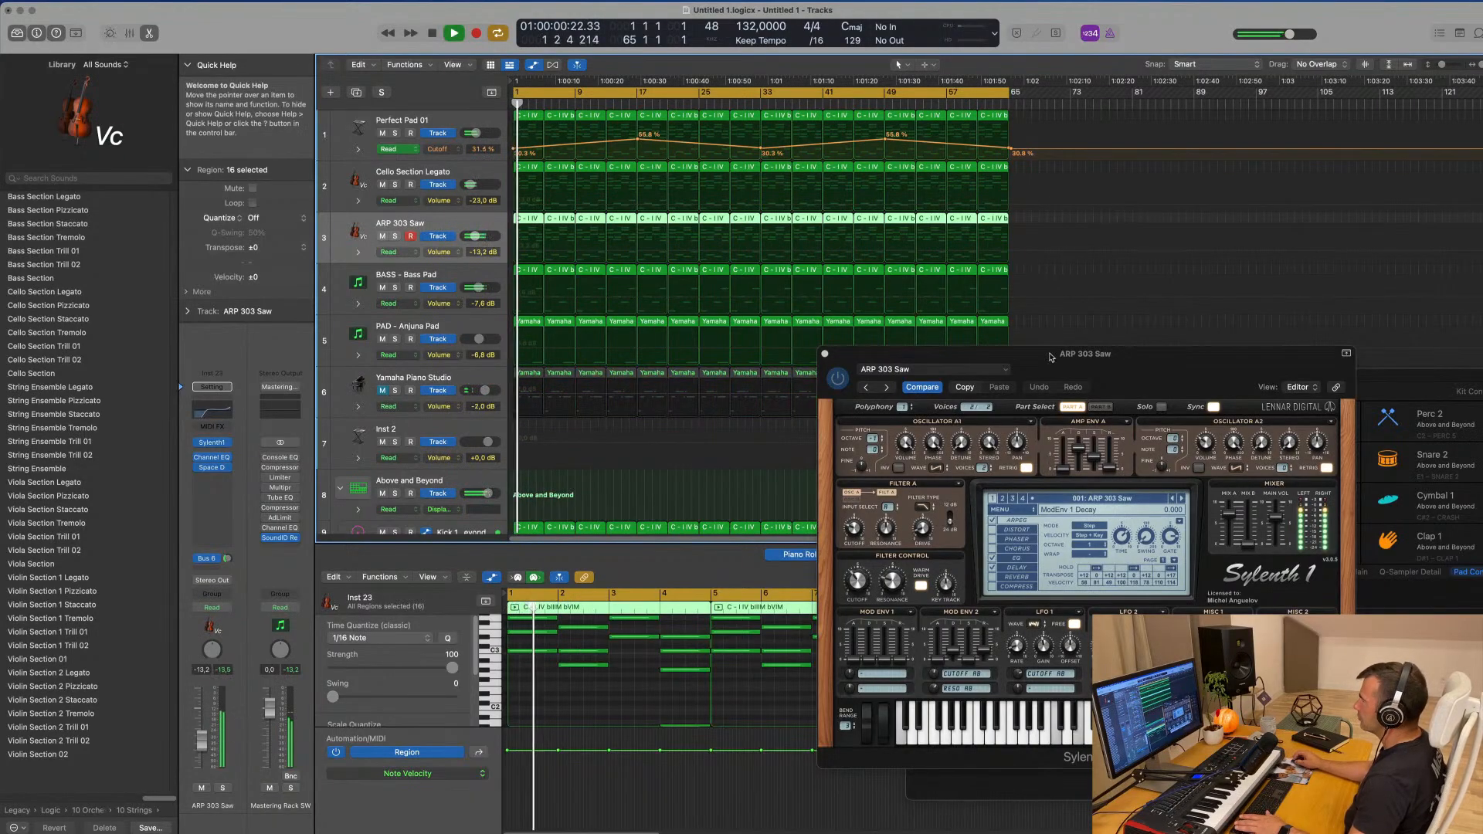
- Reposition the synth window and audition the first-bank arpeggio presets up to 007: ARP ClassicVA, replaying the arrangement from the start
drag(1052, 356, 711, 305)
key(space)
key(space)
click(723, 448)
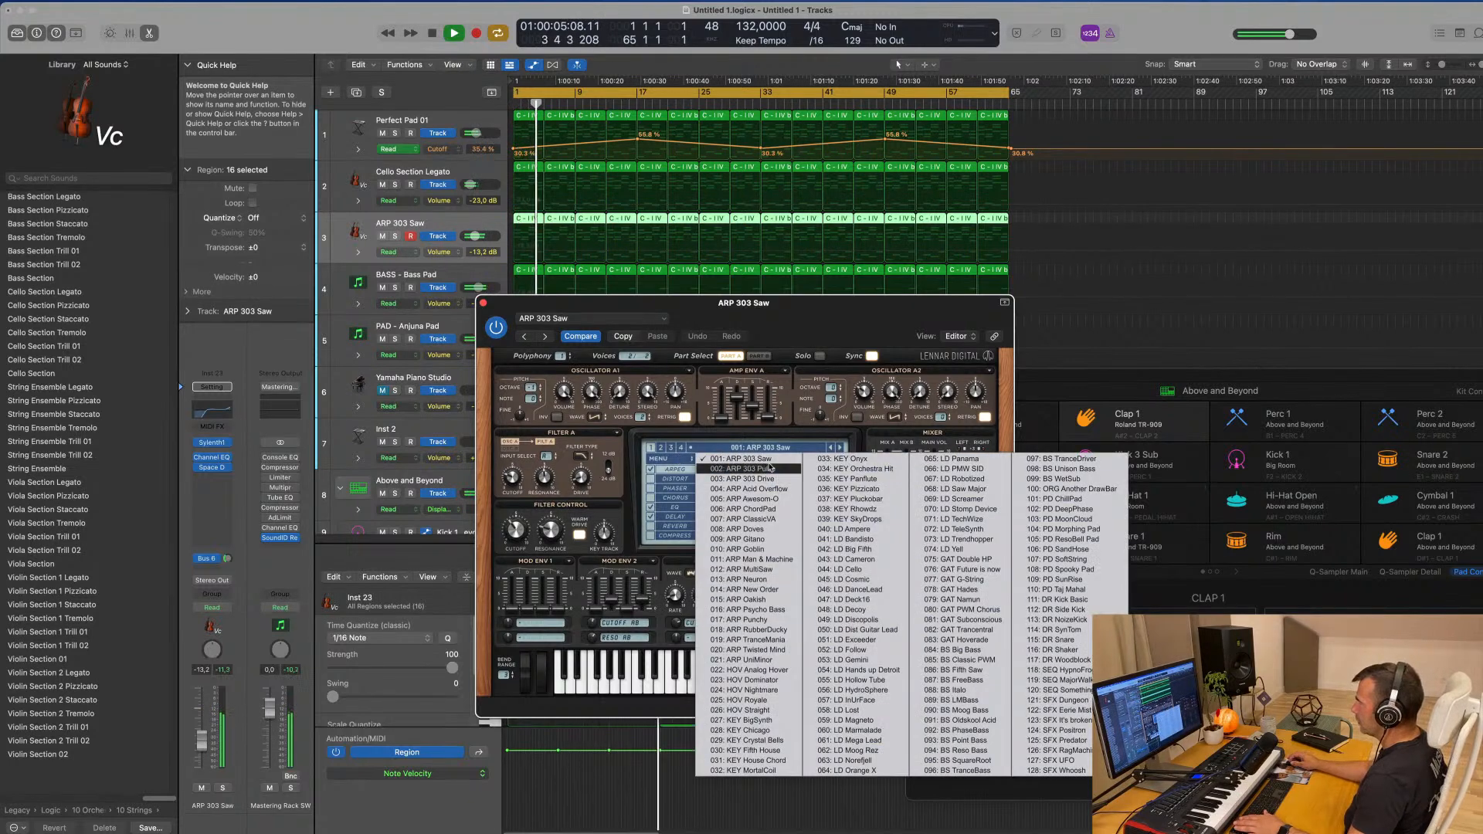
click(769, 470)
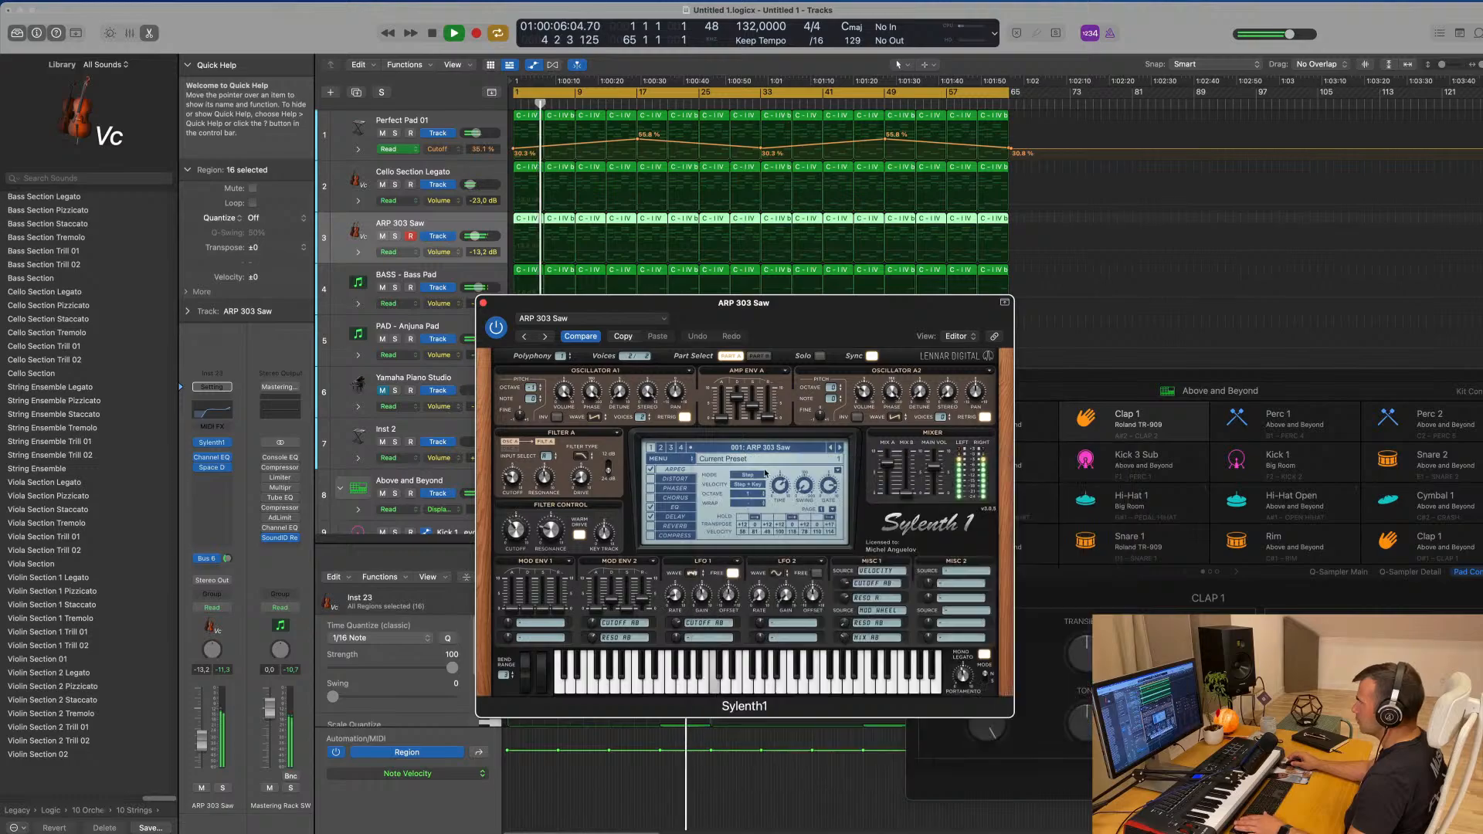
click(841, 448)
click(841, 448)
click(841, 448)
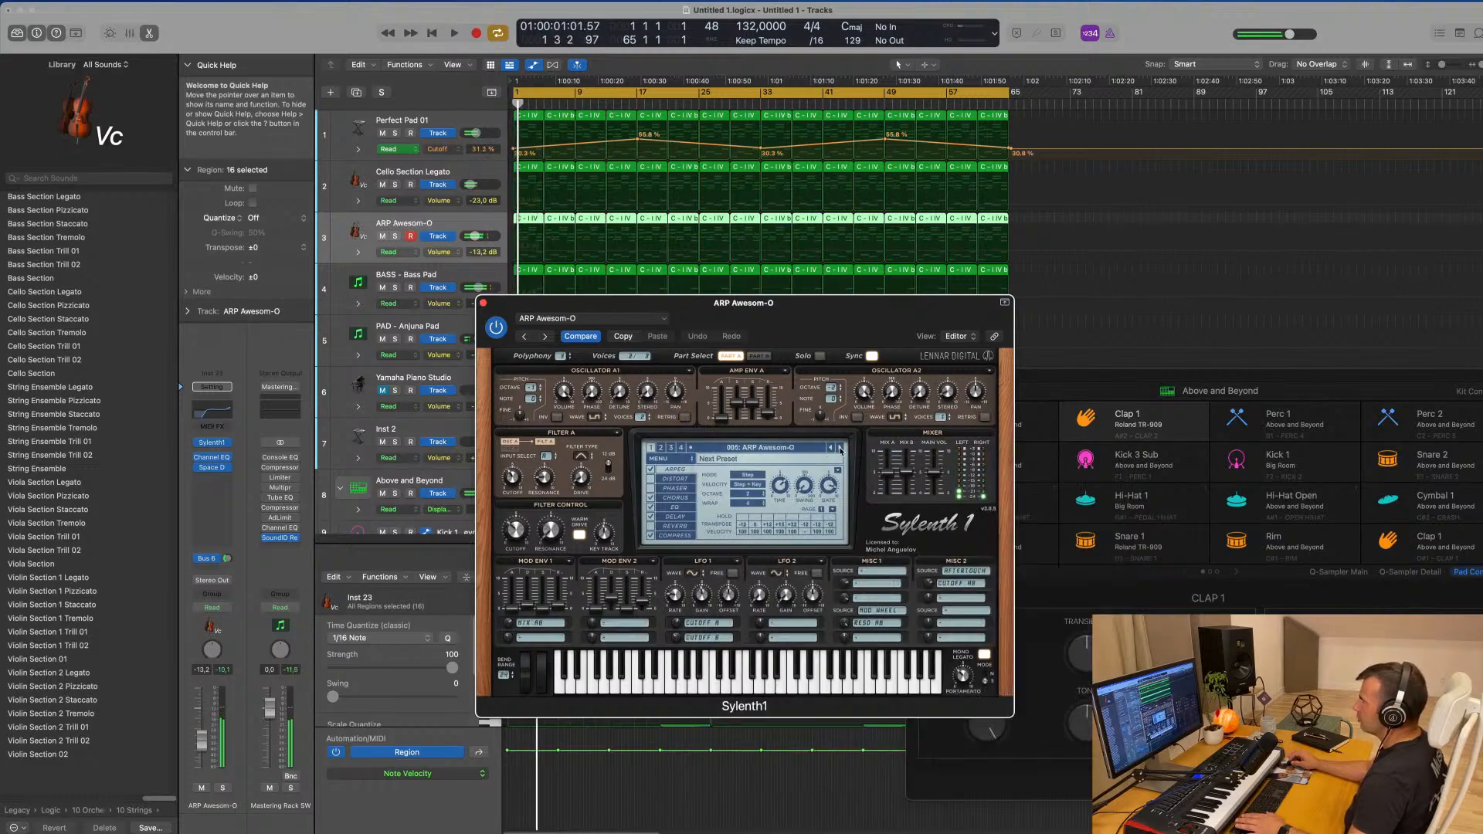
click(841, 448)
key(space)
click(841, 448)
key(space)
key(space)
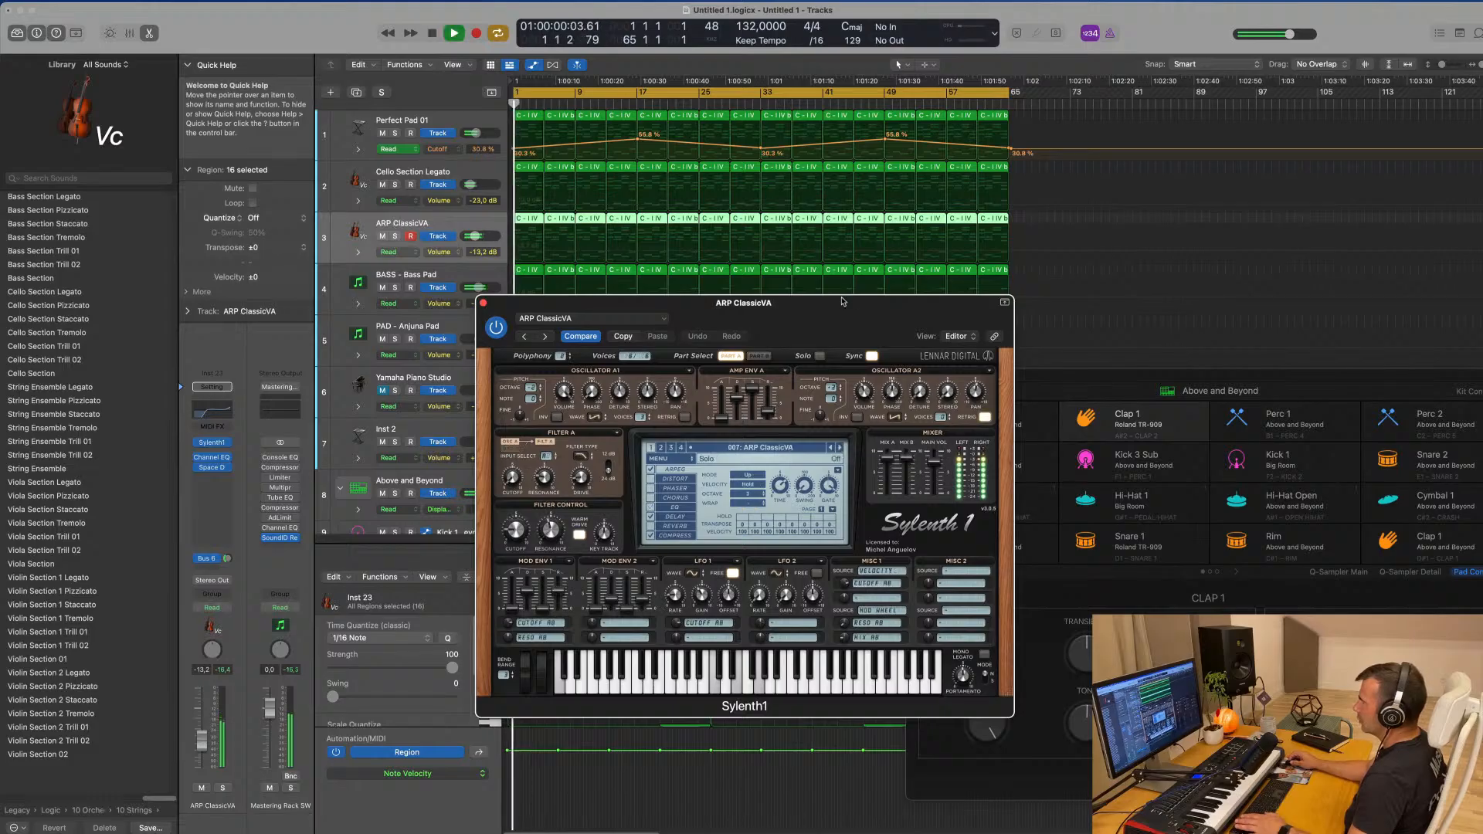
- Move the synth window aside and audition the presets from 008: ARP Doves to 016: ARP Psycho Bass
drag(844, 302, 976, 293)
click(974, 439)
key(space)
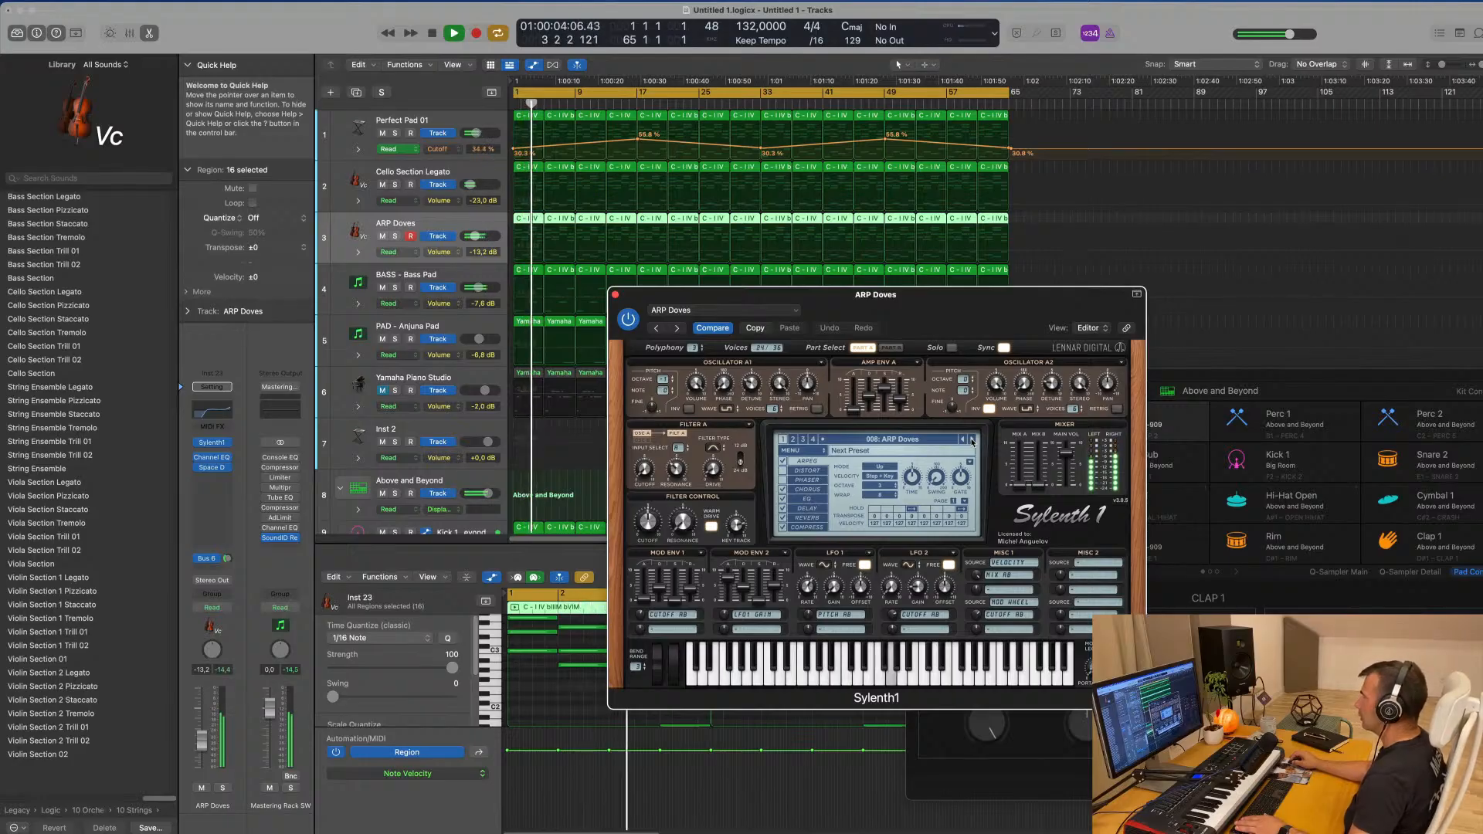
click(972, 439)
click(973, 440)
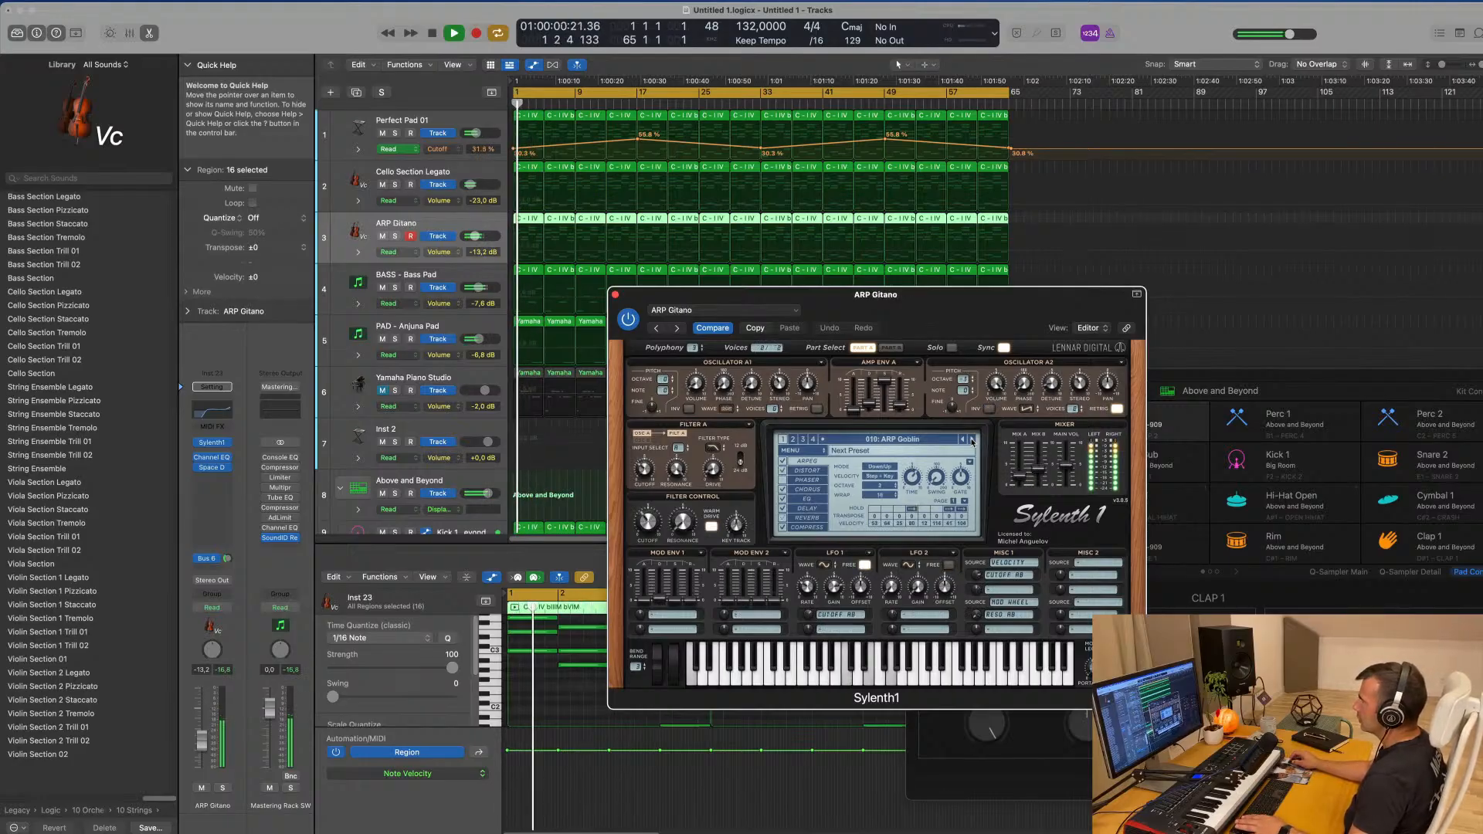
click(972, 439)
click(972, 439)
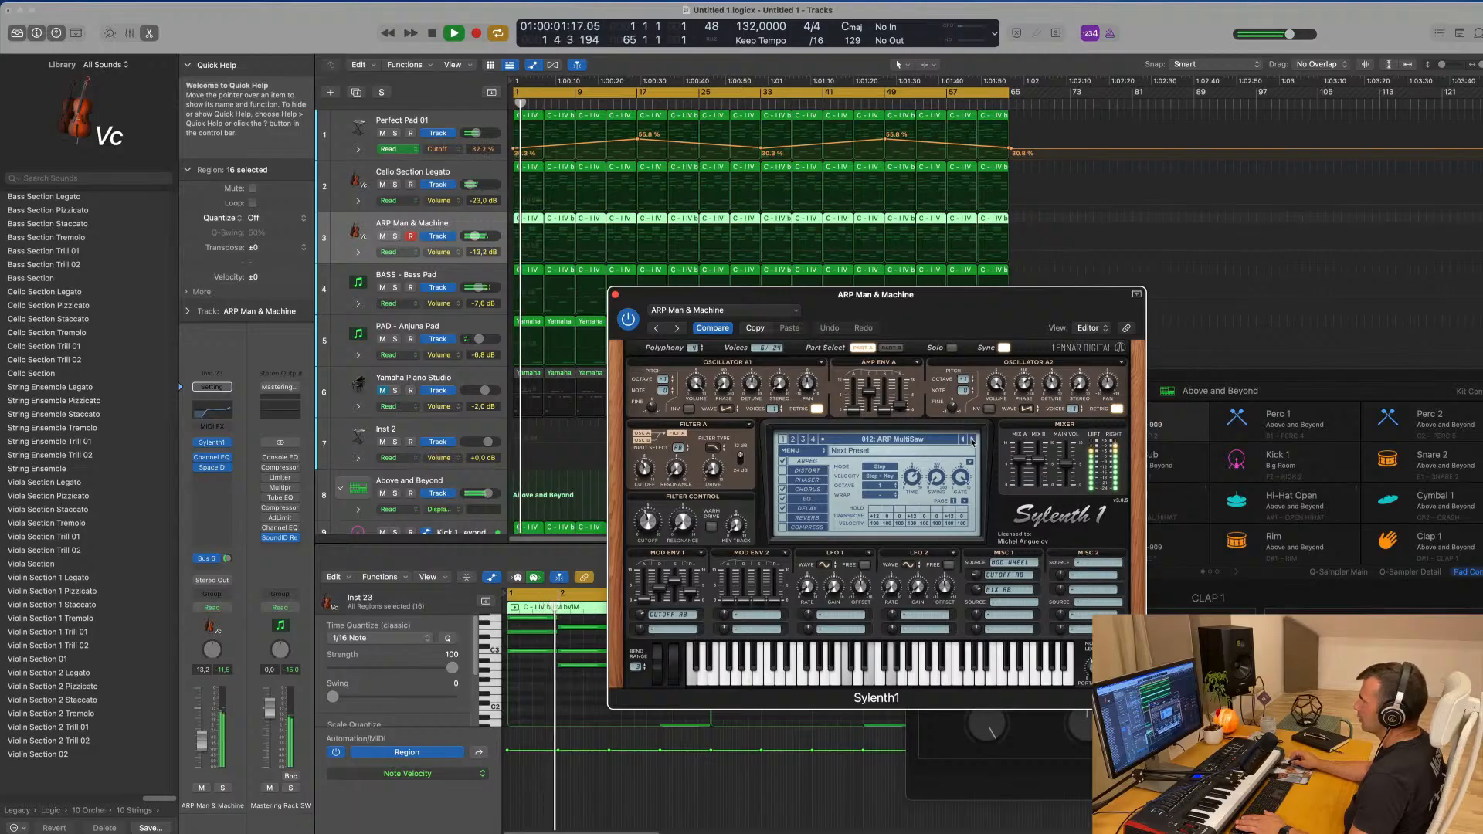
click(972, 439)
click(972, 439)
click(972, 440)
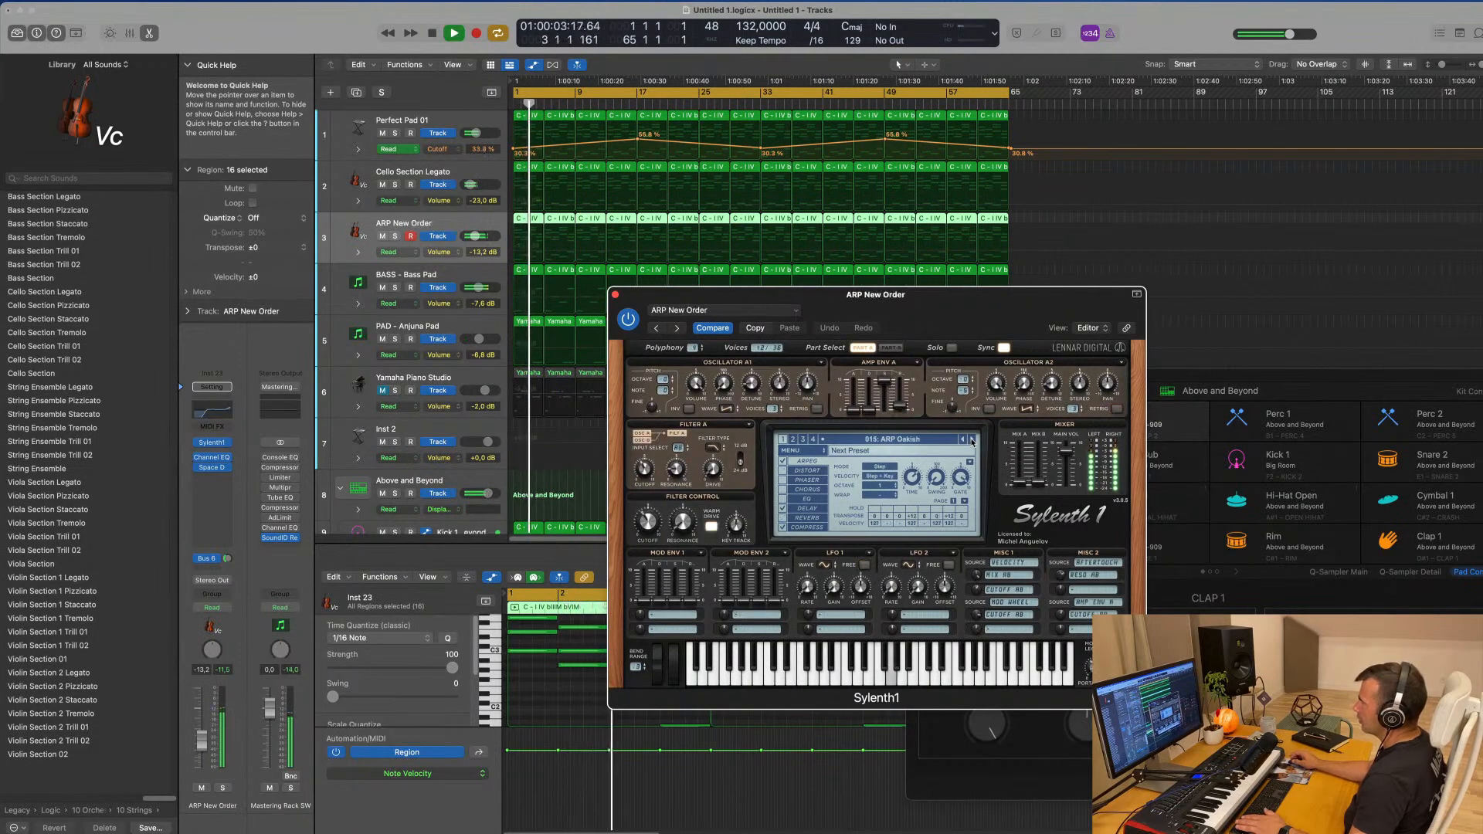
click(973, 440)
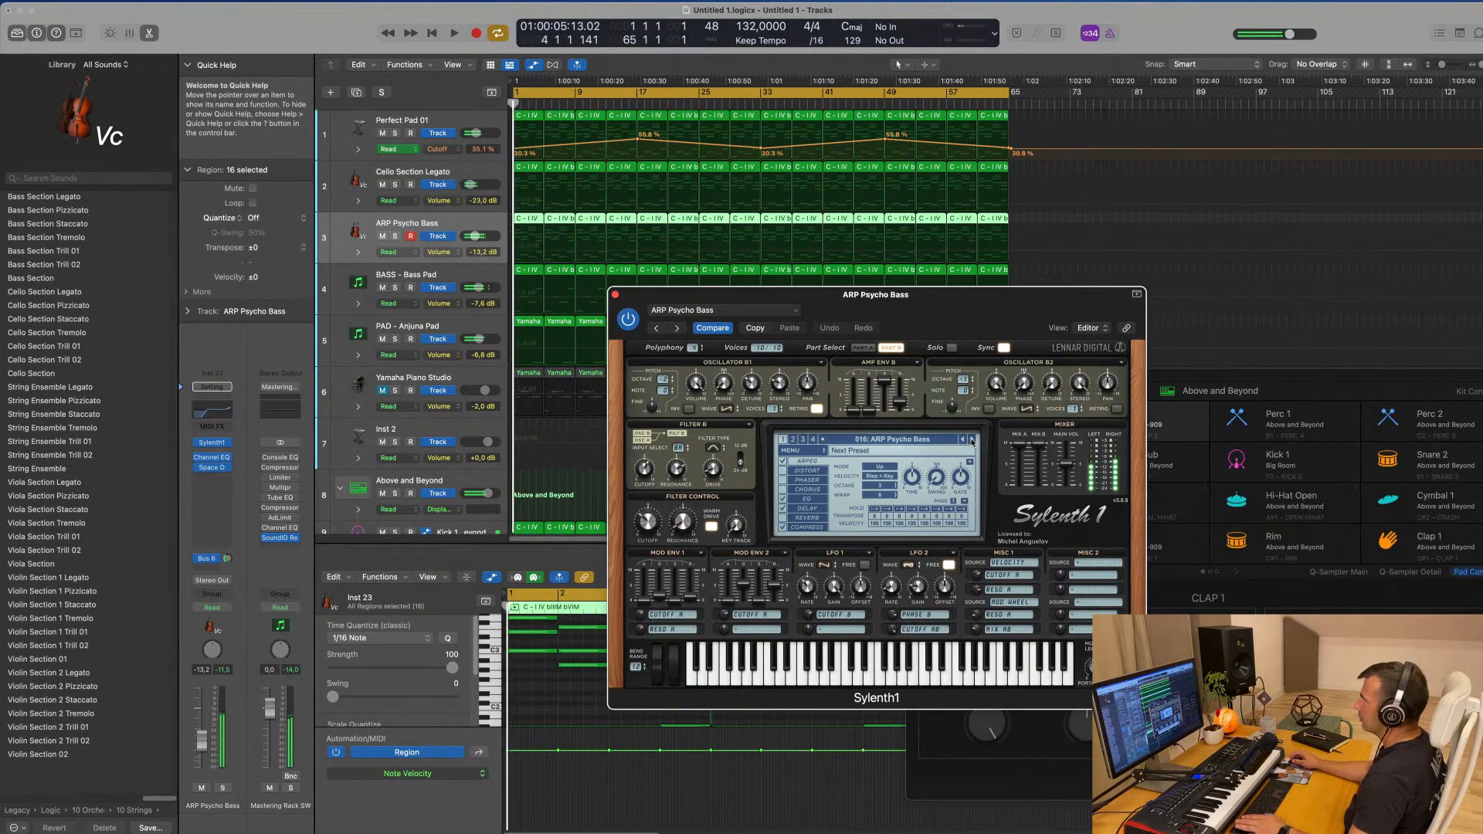
- Step forward from ARP Psycho Bass through the remaining arpeggio presets to 025: HOV Royale
click(972, 440)
click(973, 439)
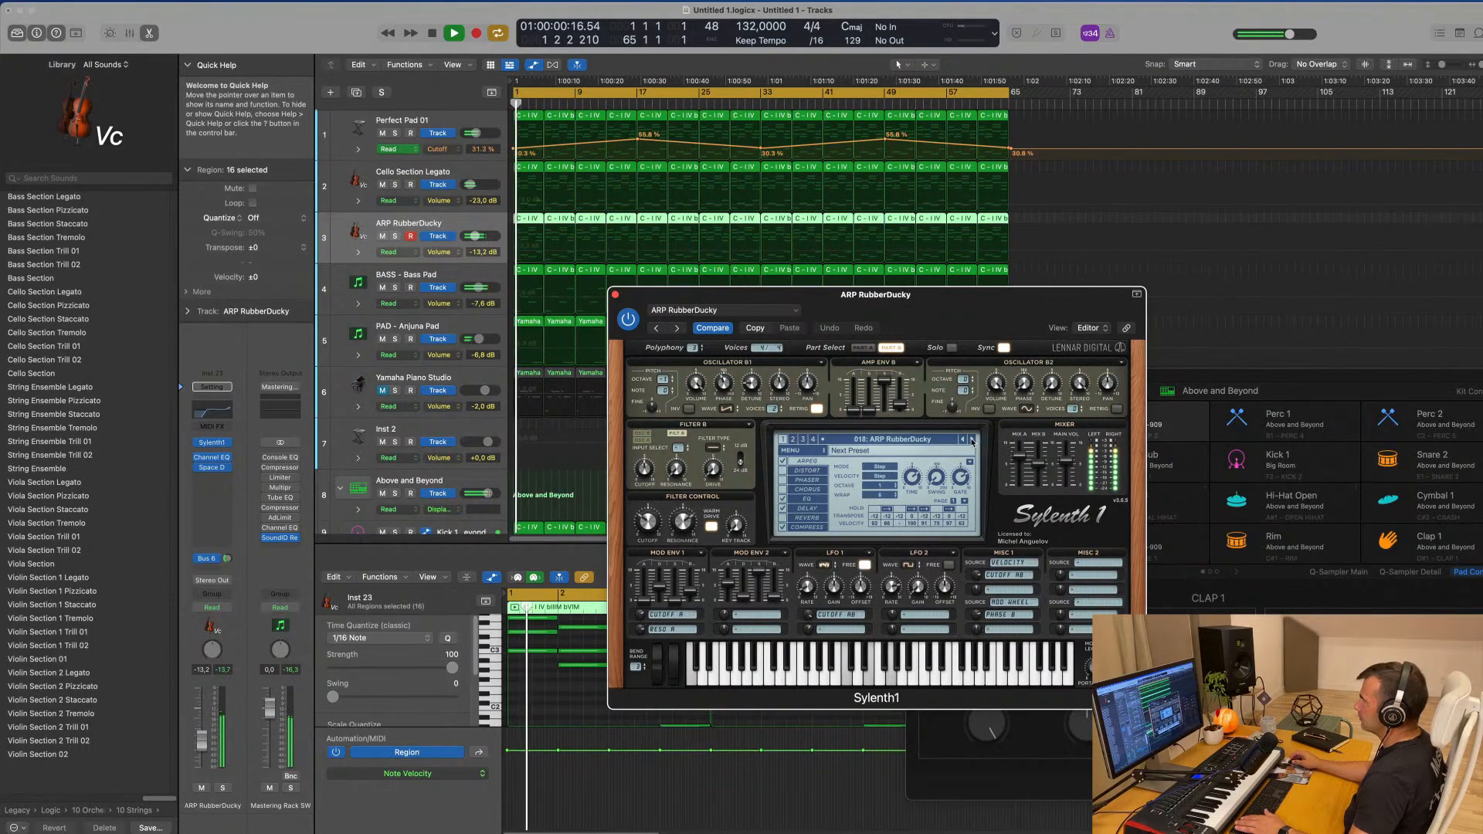
click(972, 440)
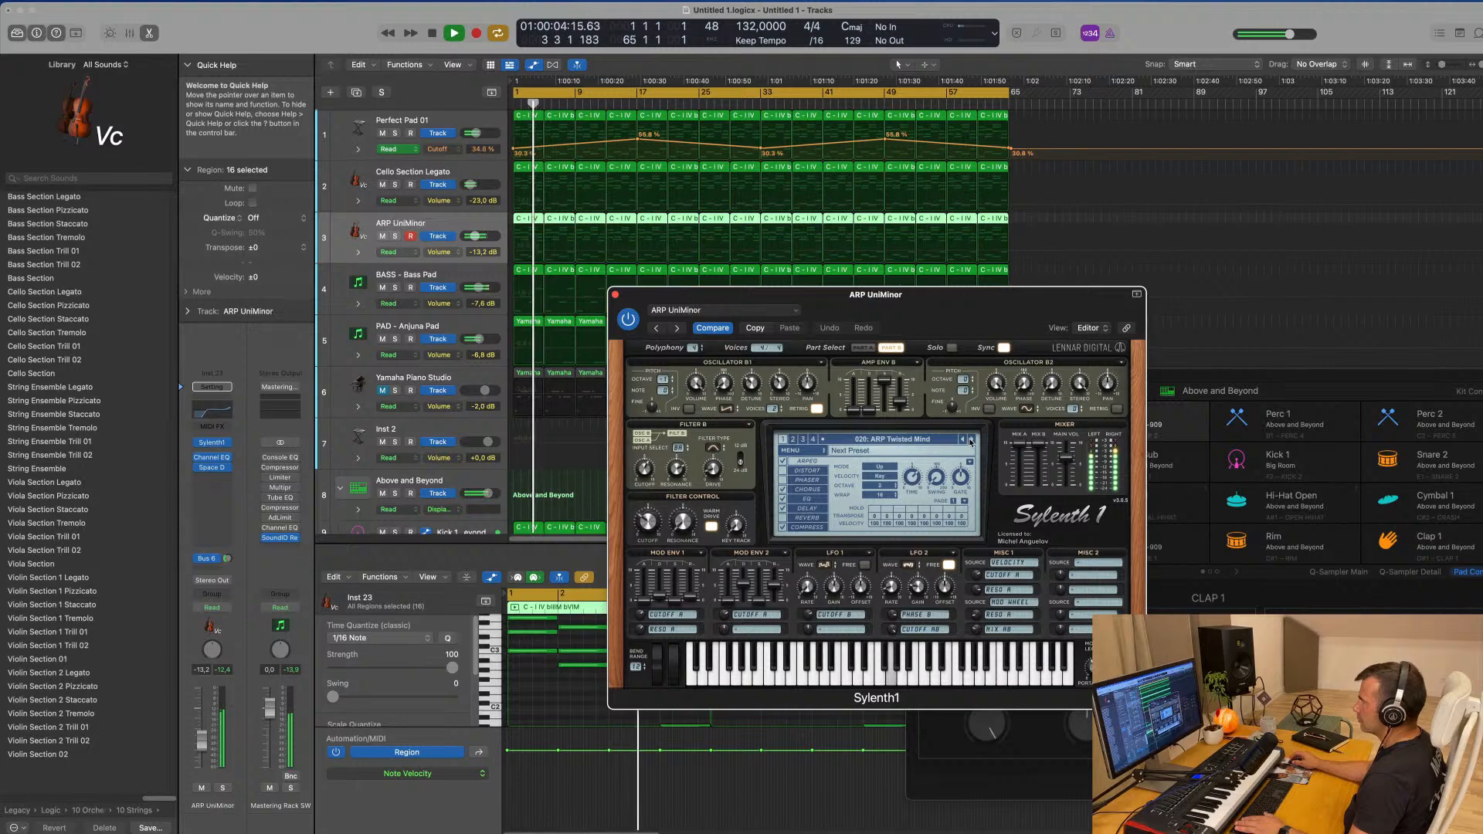
click(972, 440)
click(972, 440)
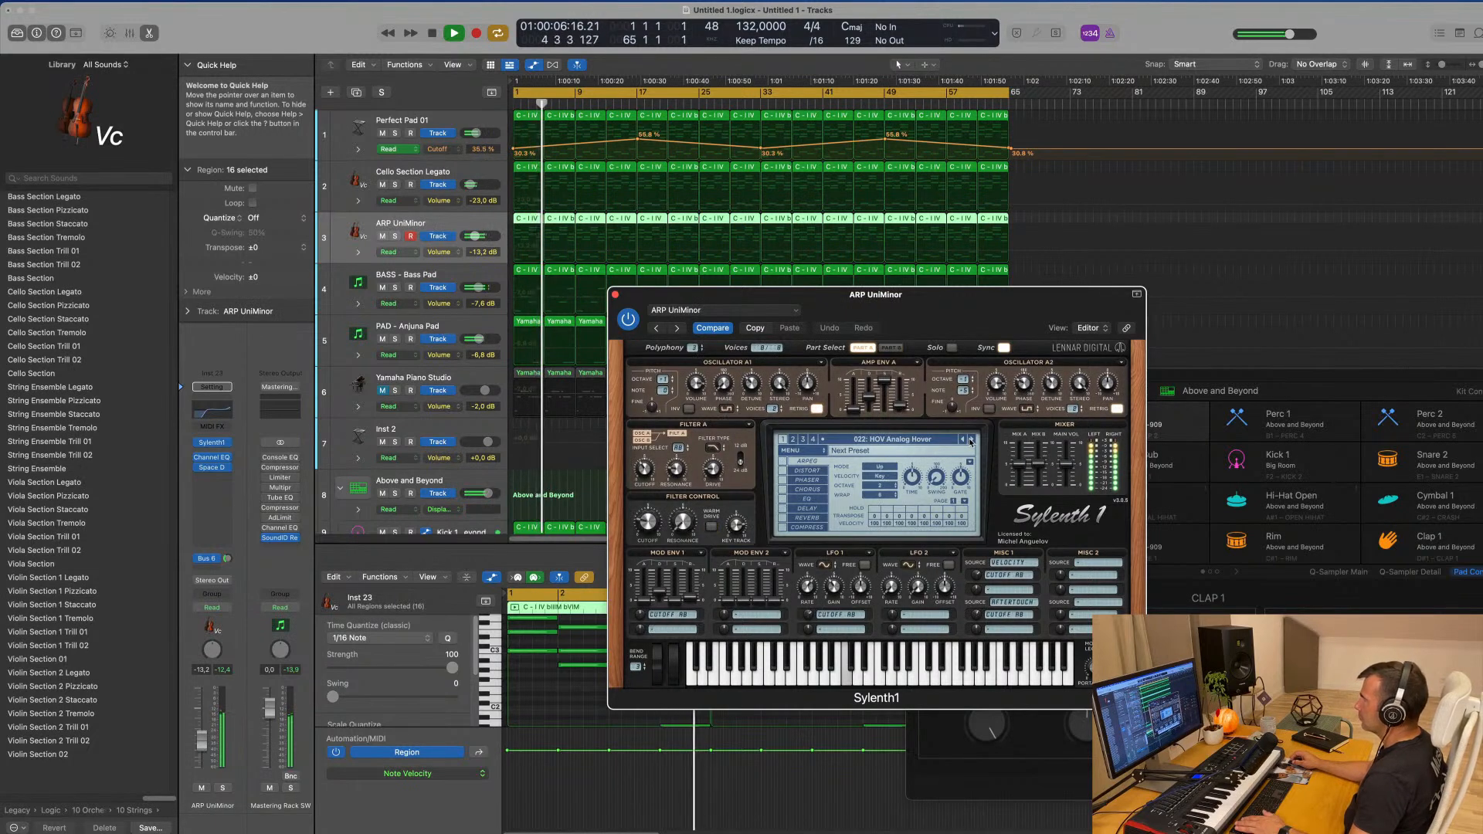
click(971, 440)
click(971, 441)
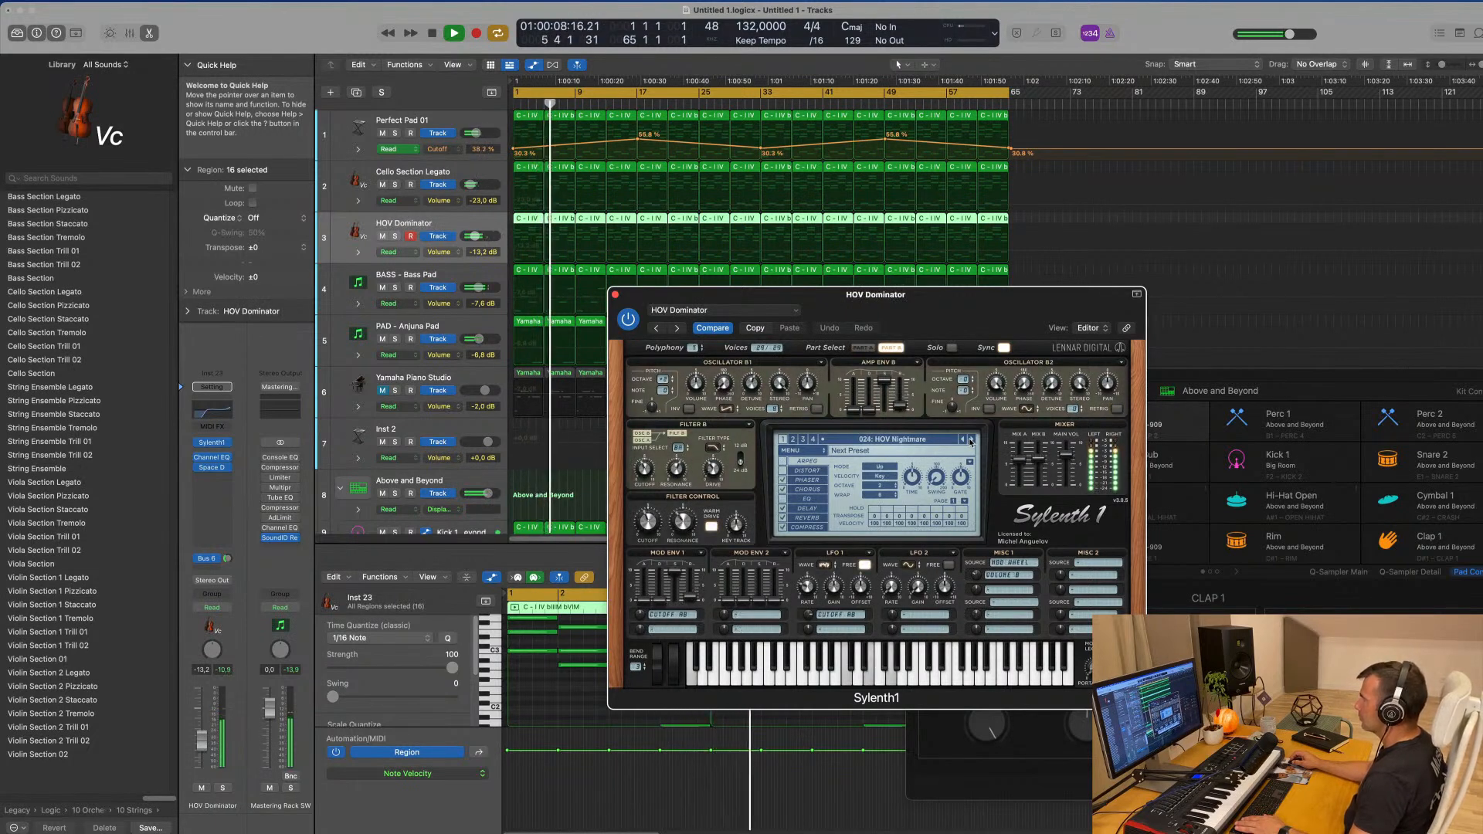
click(972, 440)
- Switch Sylenth1 to its fourth preset bank and load the preset 404: ARP Vocode
click(883, 442)
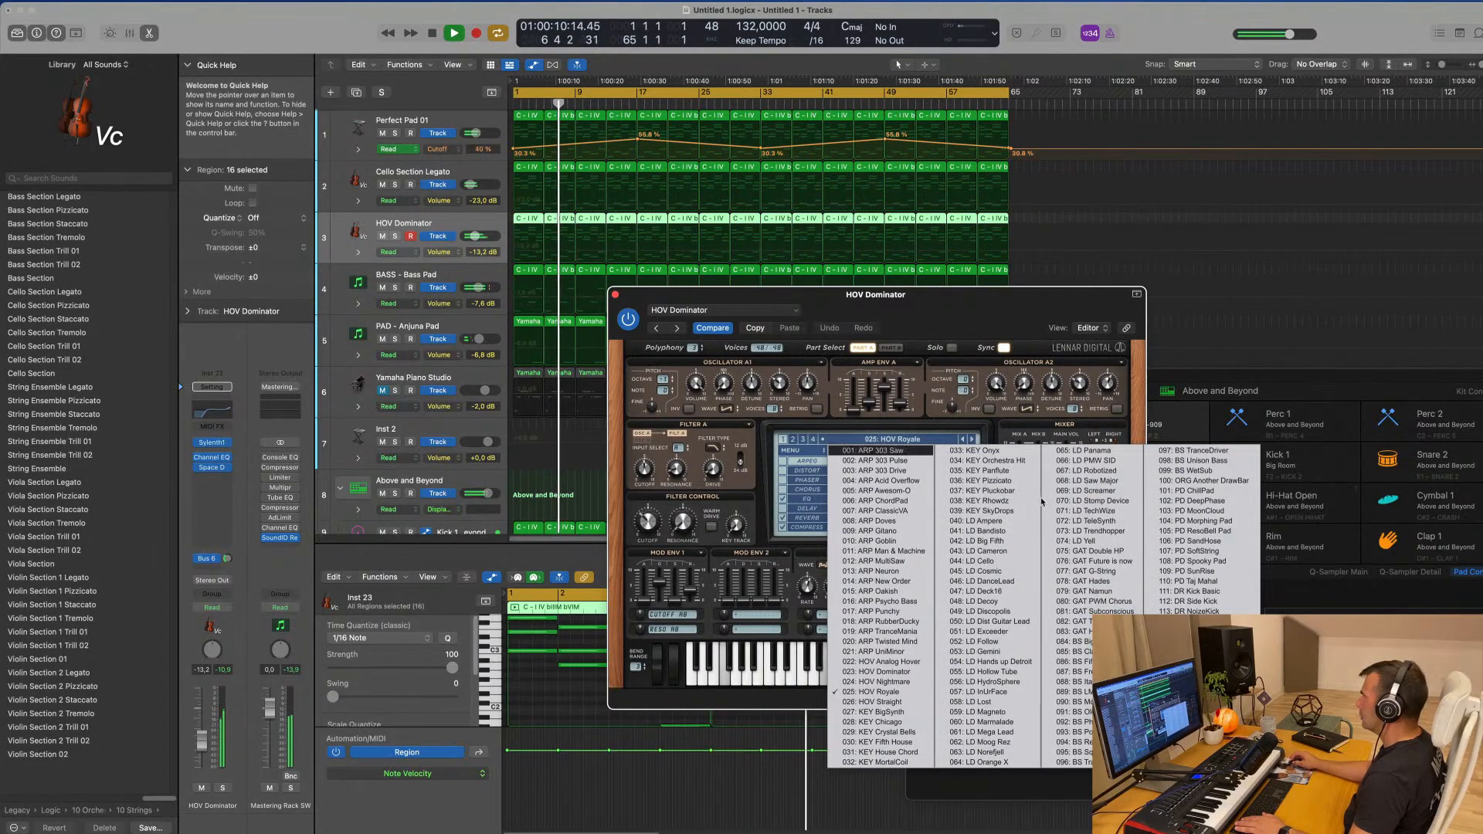
click(813, 439)
click(869, 440)
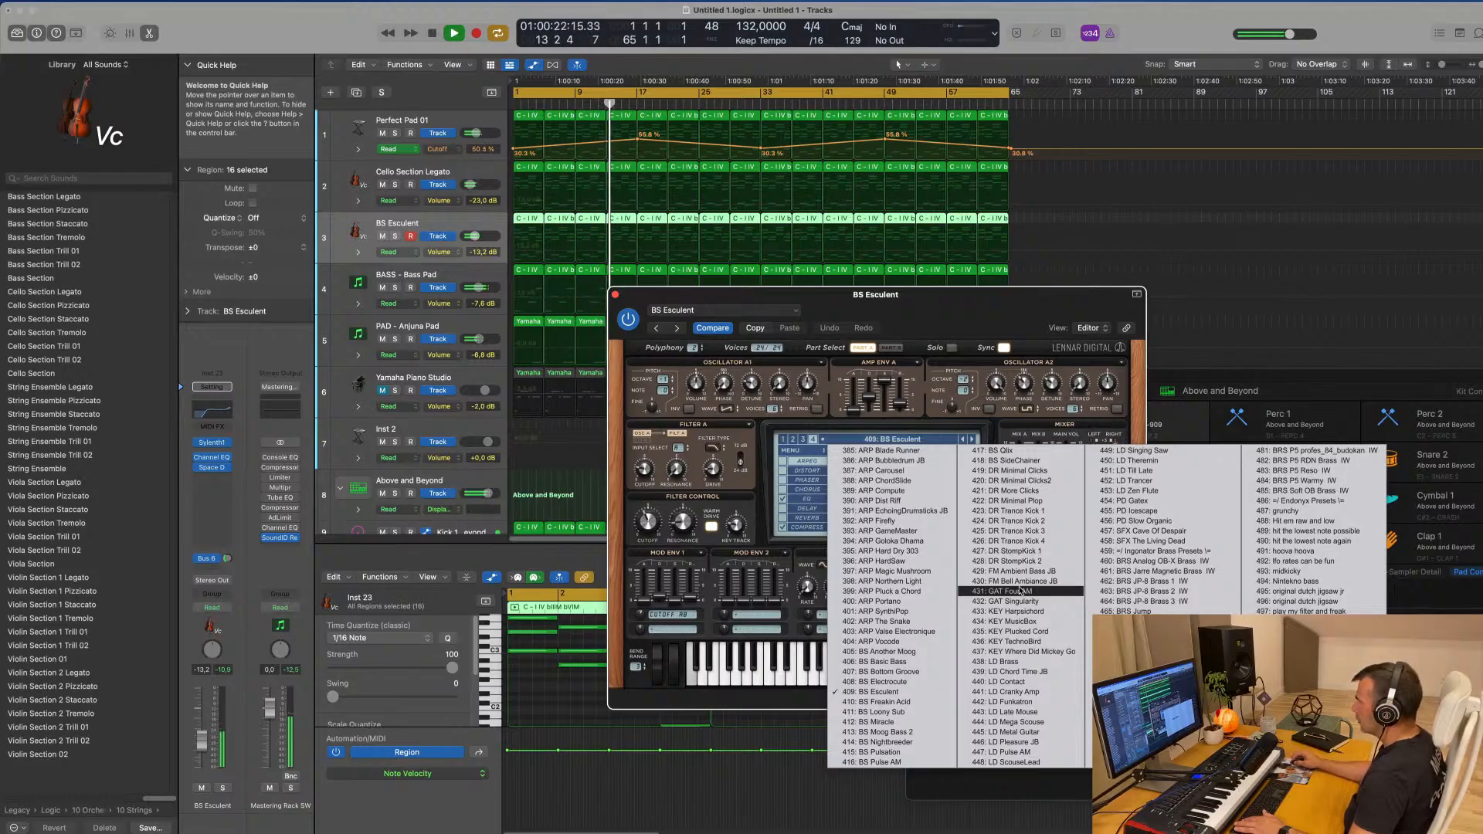
click(916, 644)
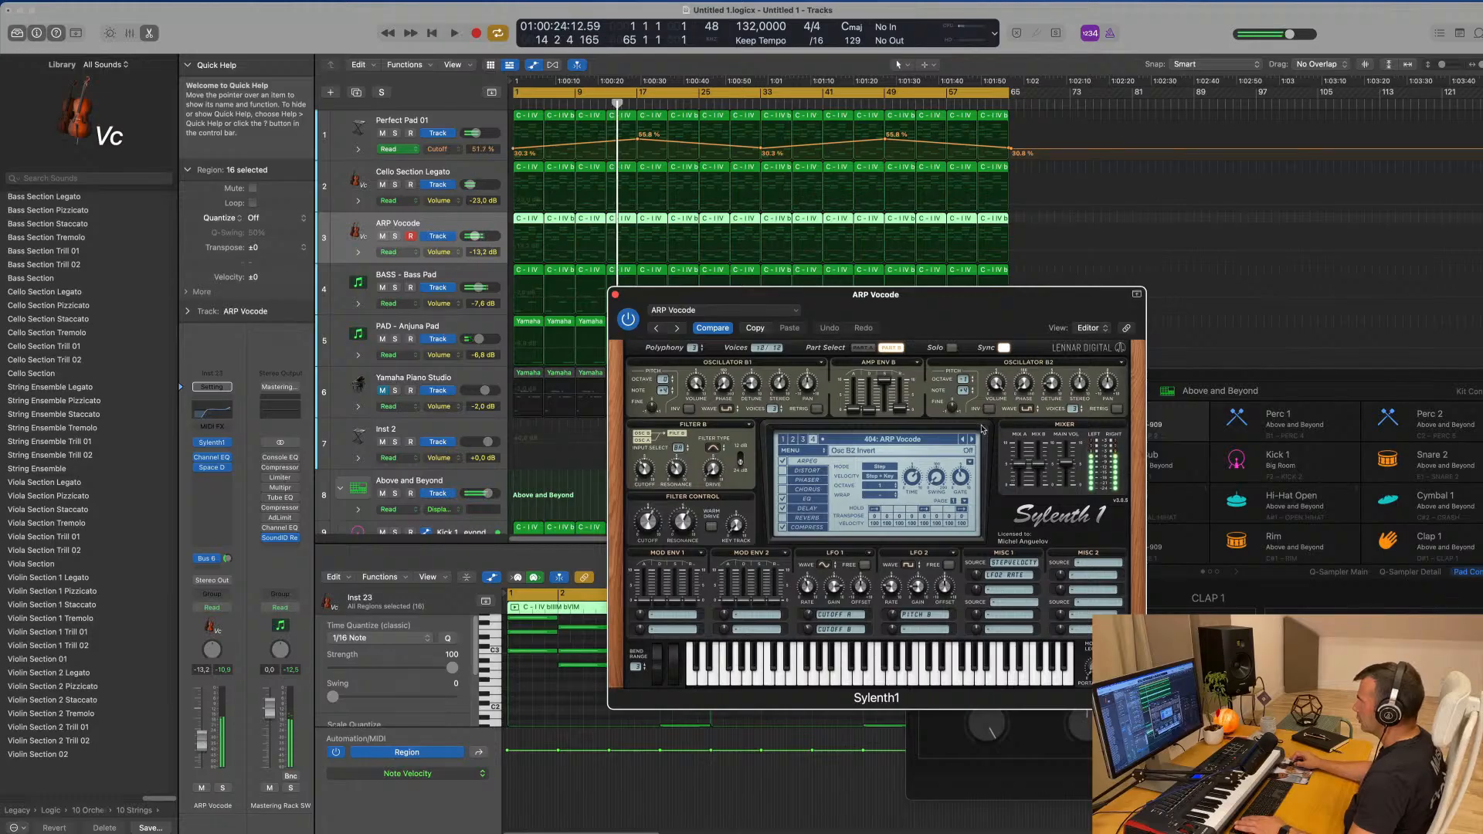
- Restart playback and step back through the fourth-bank presets to 401: ARP SynthiPop
key(space)
click(963, 440)
key(space)
key(space)
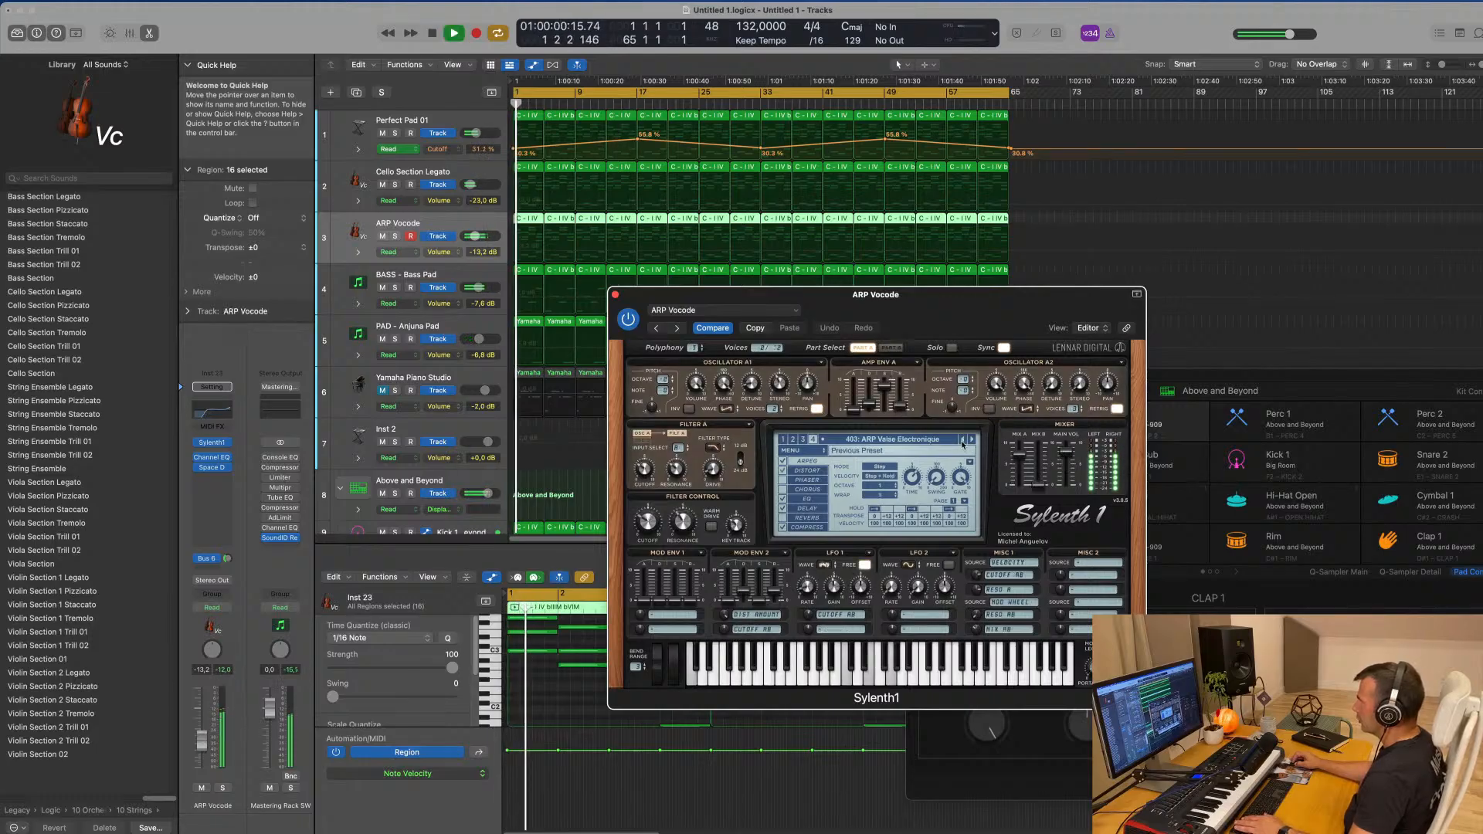
click(962, 440)
click(962, 440)
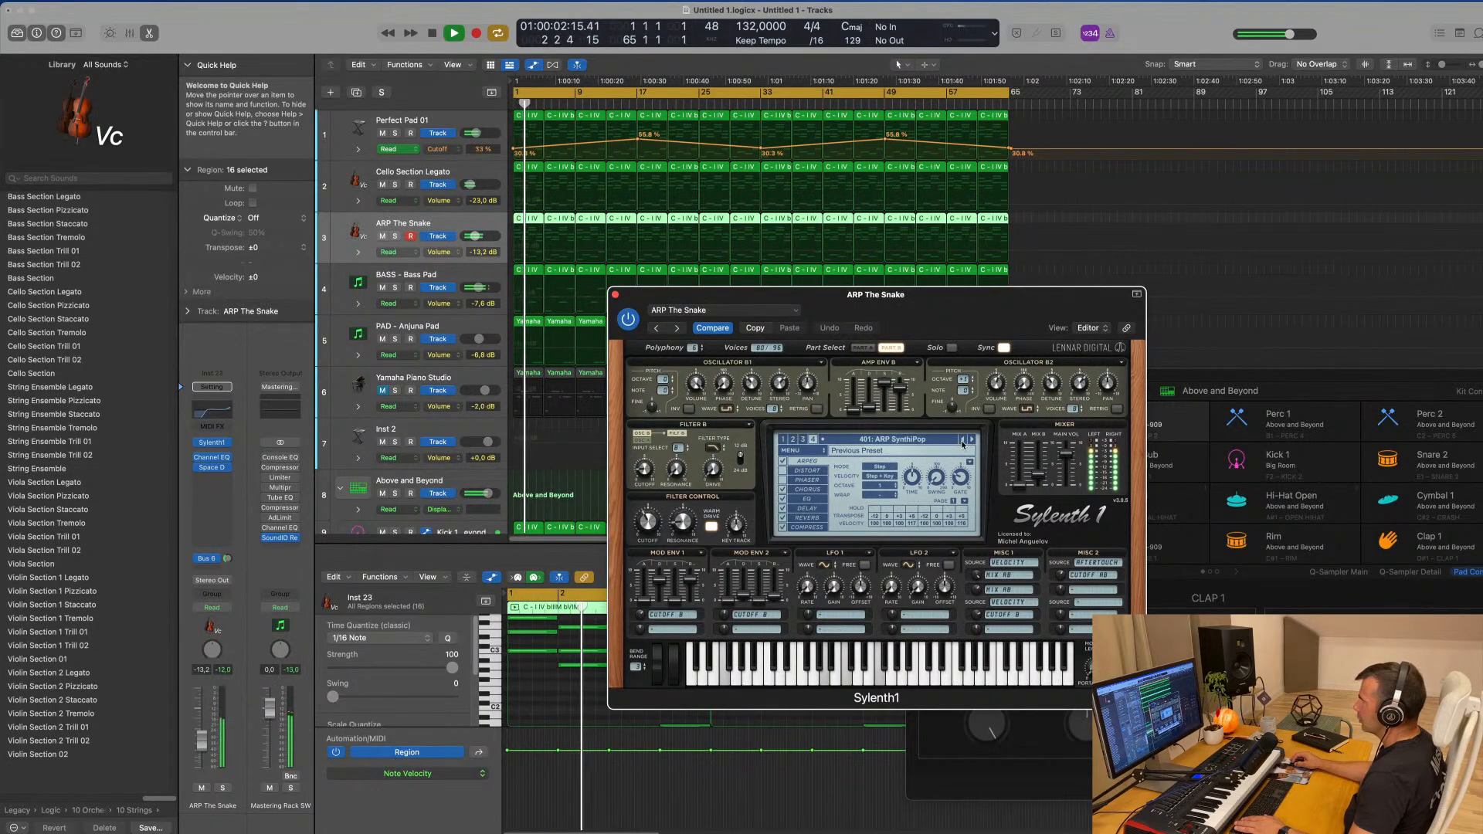
- Move the synth window away from the tracks and step back through the presets to 398: ARP Northern Light
drag(971, 294, 1115, 188)
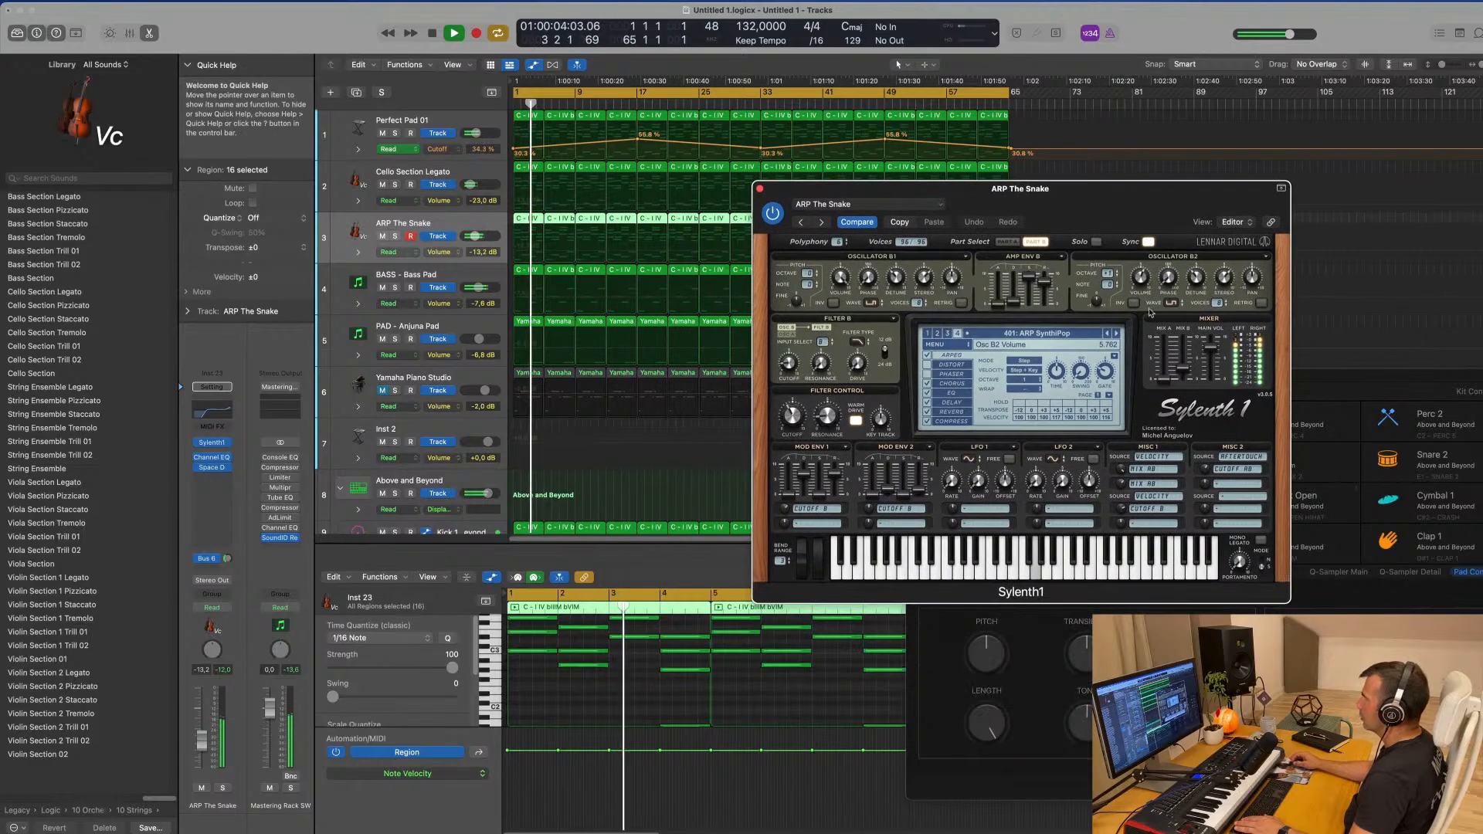
click(1108, 334)
click(1107, 334)
key(space)
key(space)
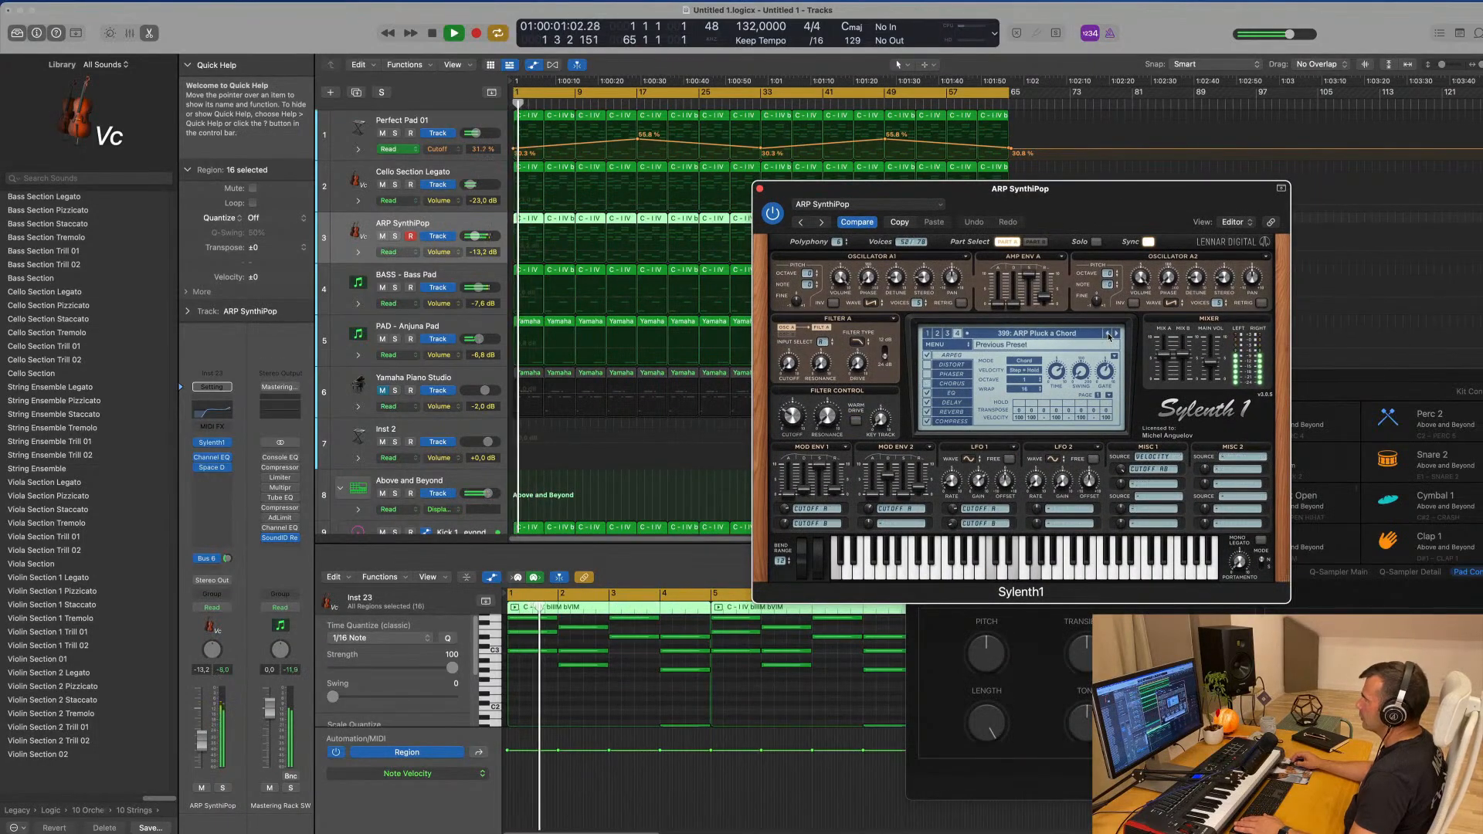
click(1107, 334)
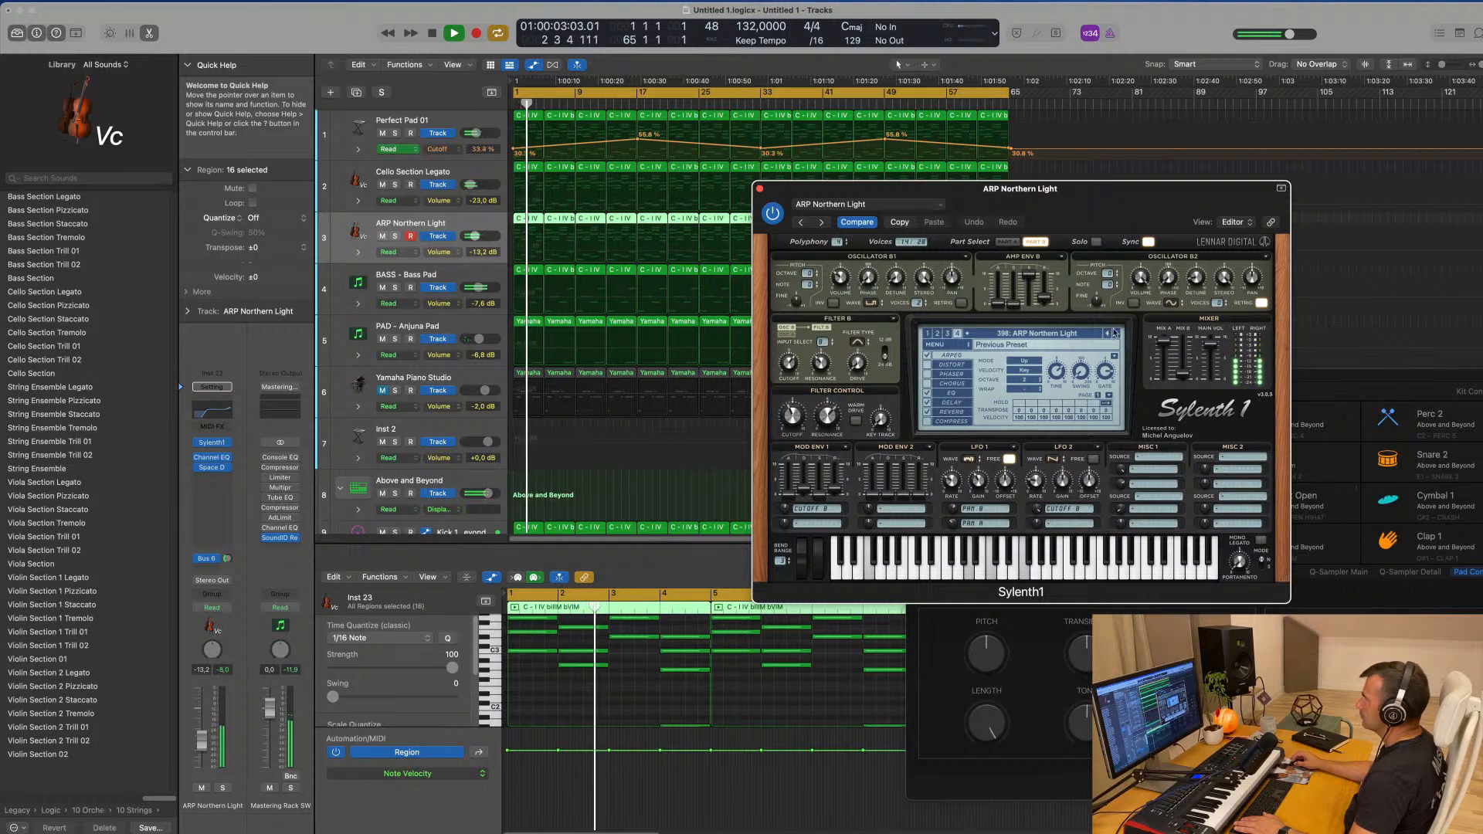
- Set the arpeggio track's volume to -8.4 dB, load the preset 397: ARP Magic Mushroom and replay from the start
drag(1233, 192, 1125, 219)
key(space)
key(space)
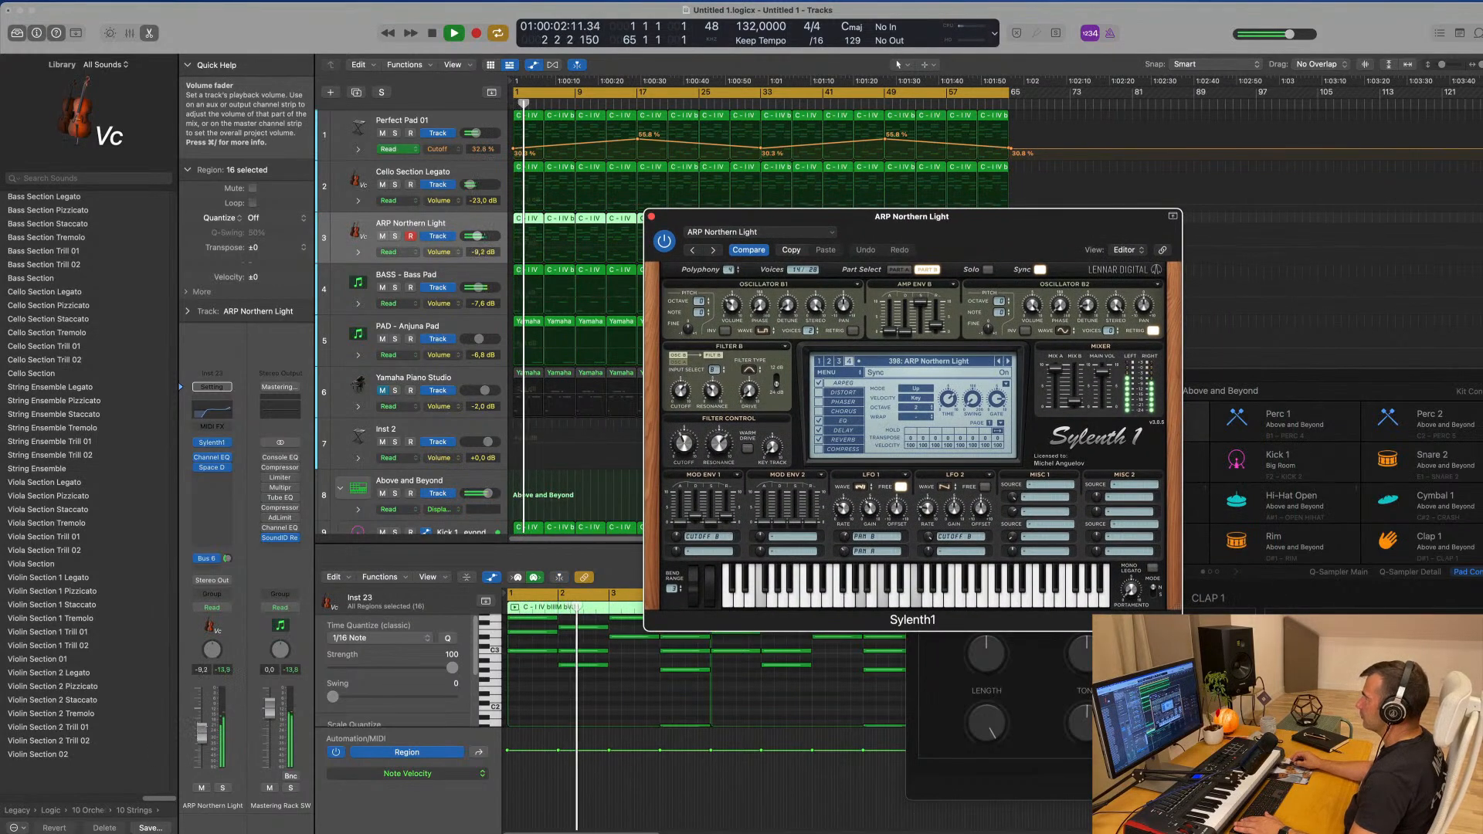
click(999, 361)
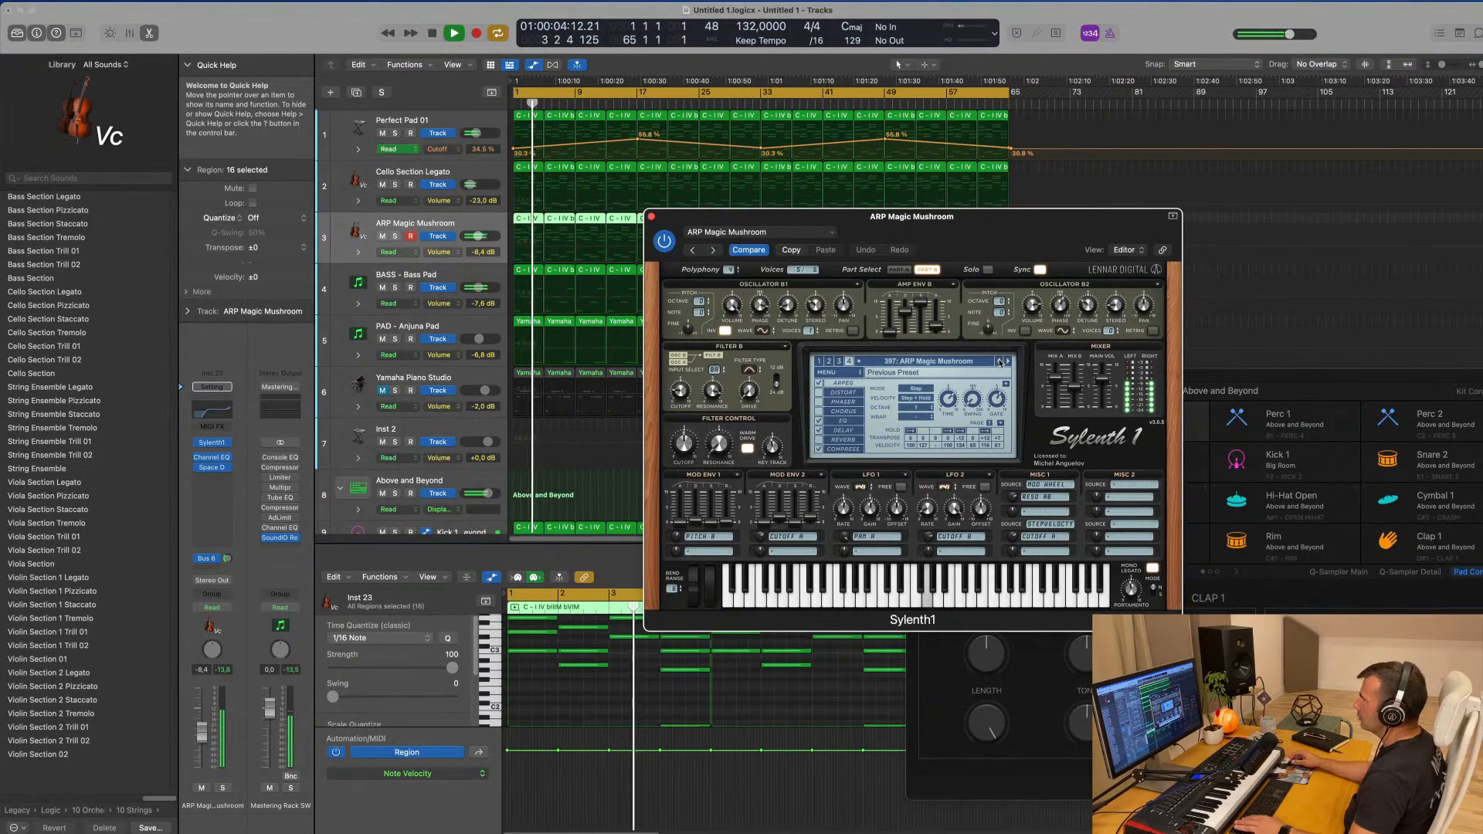
key(Return)
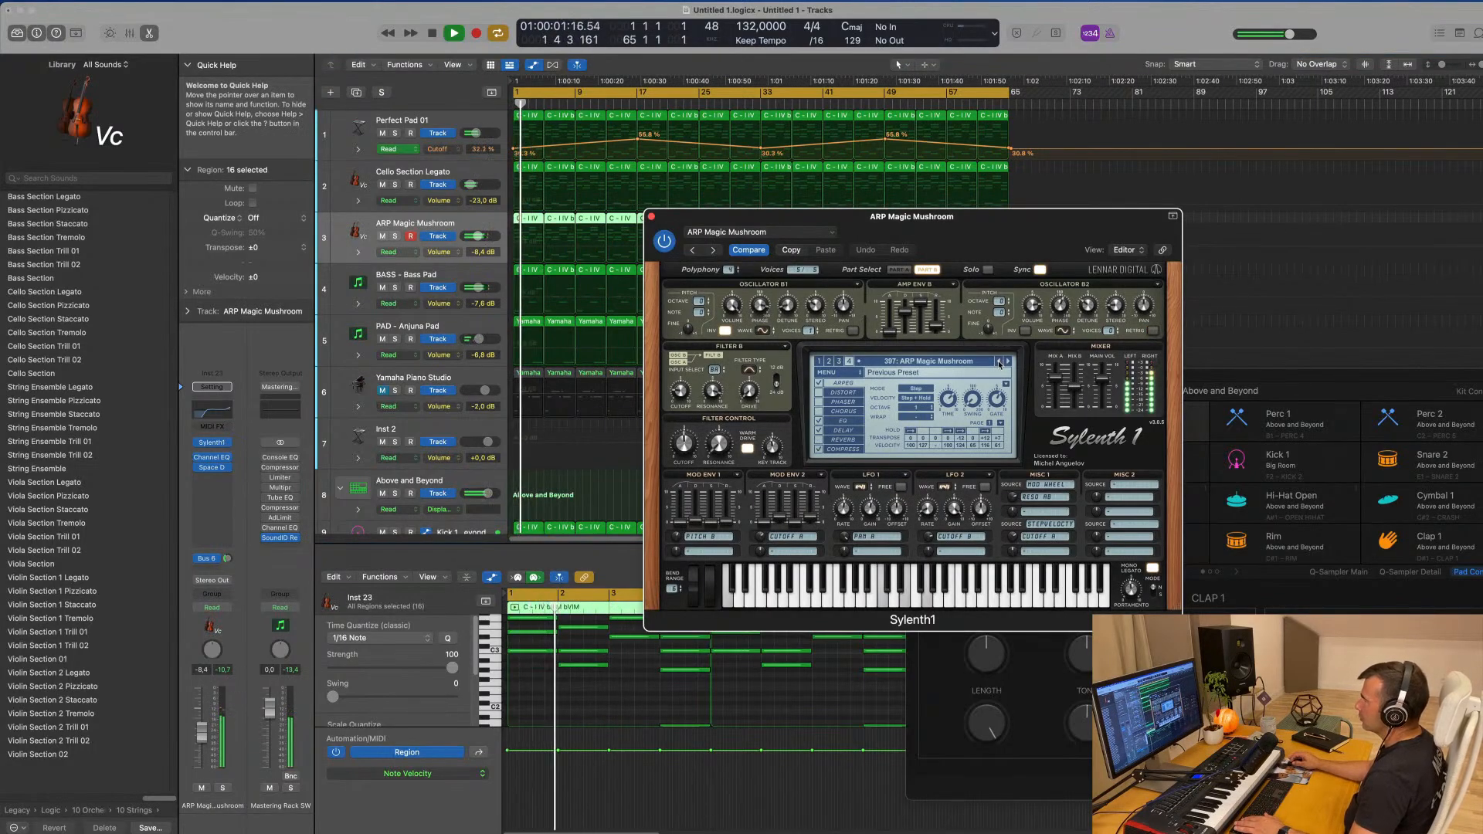
- Step back through the fourth-bank Sylenth1 presets to 390: ARP Dist Riff, restarting playback from the beginning along the way
click(999, 362)
click(1000, 361)
key(Return)
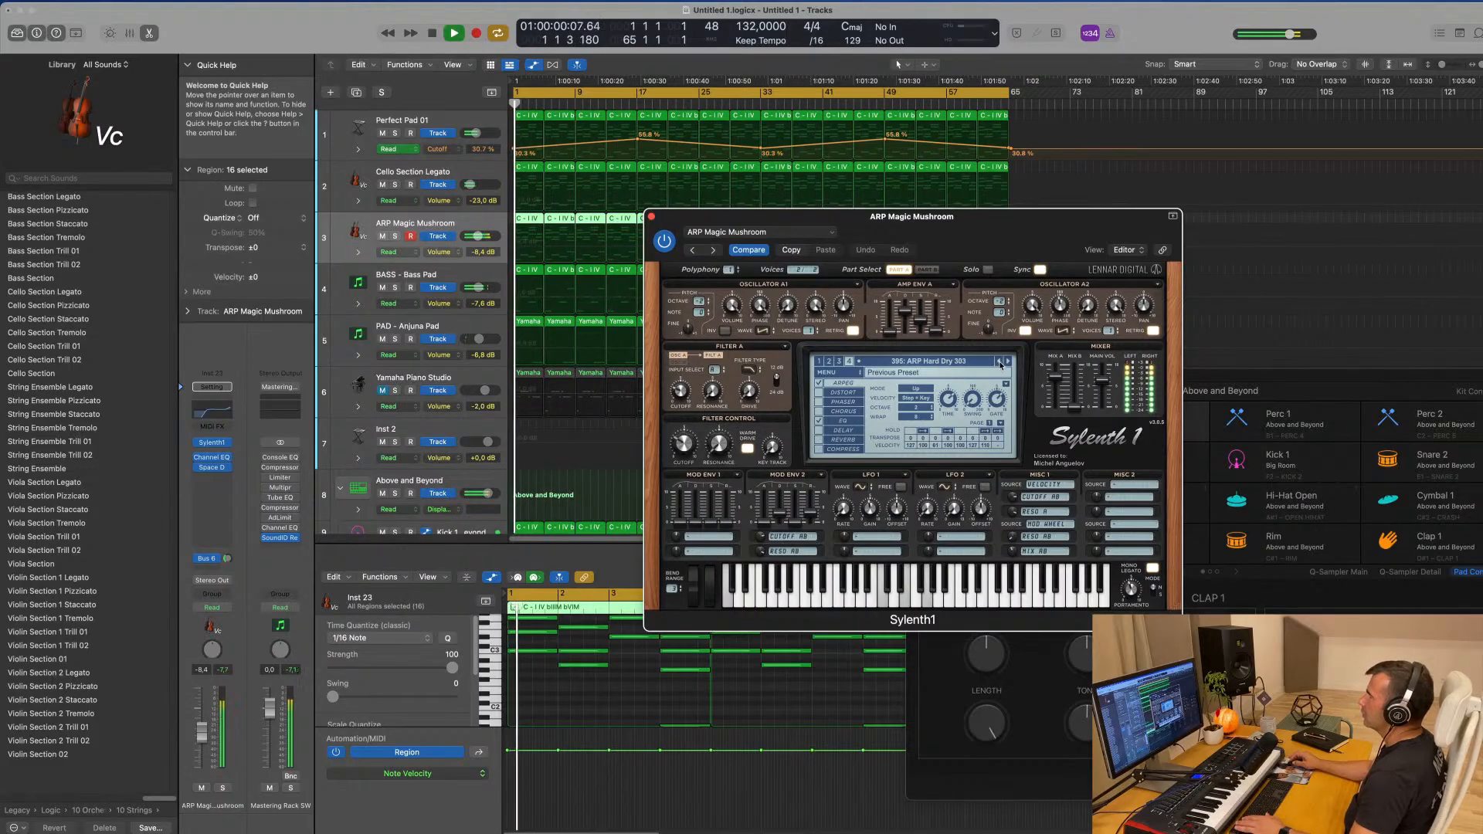
click(999, 361)
click(1000, 361)
click(999, 362)
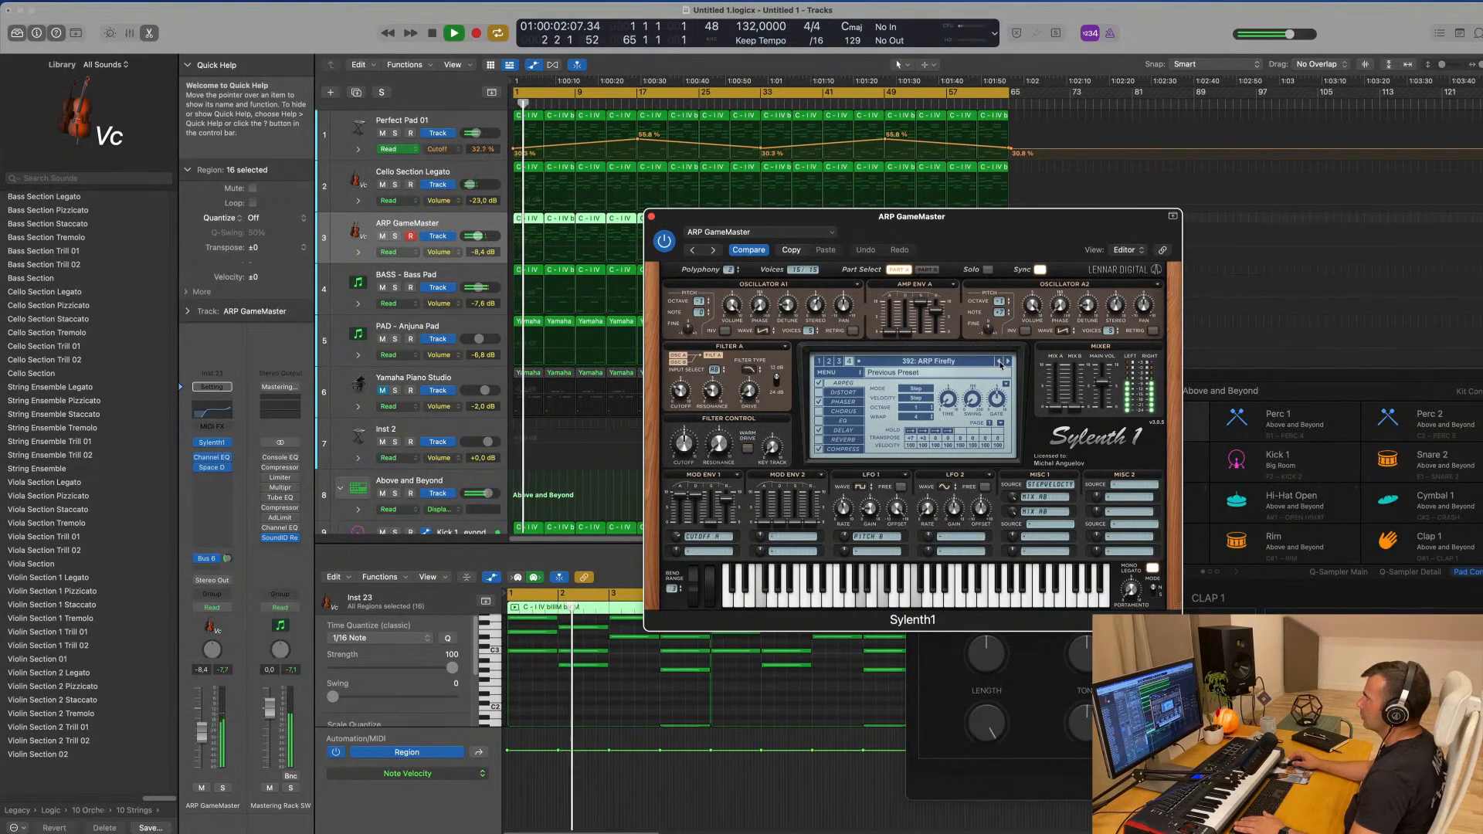
click(1000, 362)
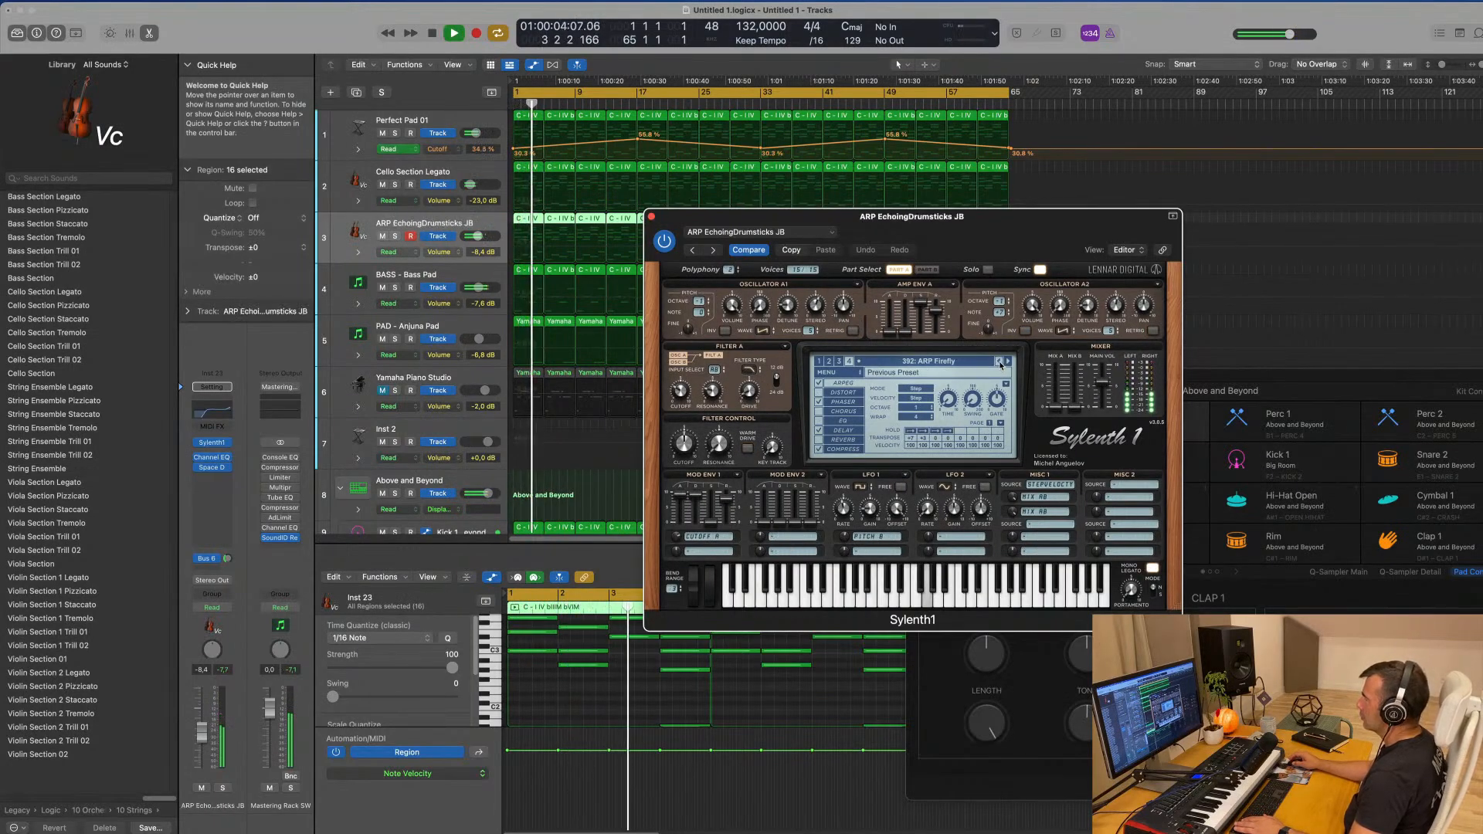
click(999, 362)
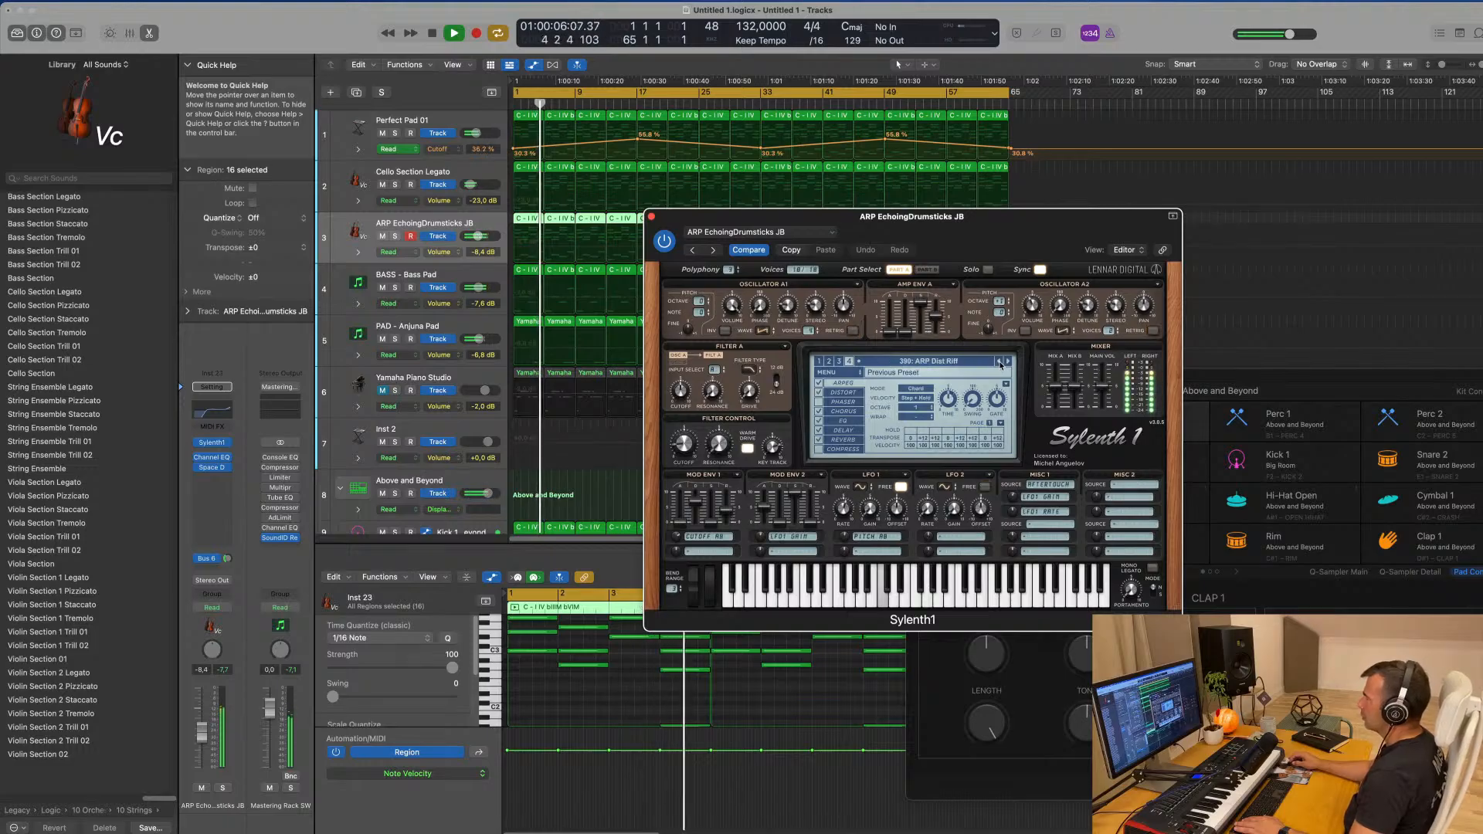
- Audition the preceding arpeggio presets one by one, stepping back to 385: ARP Blade Runner
click(1000, 361)
click(1000, 361)
click(1000, 361)
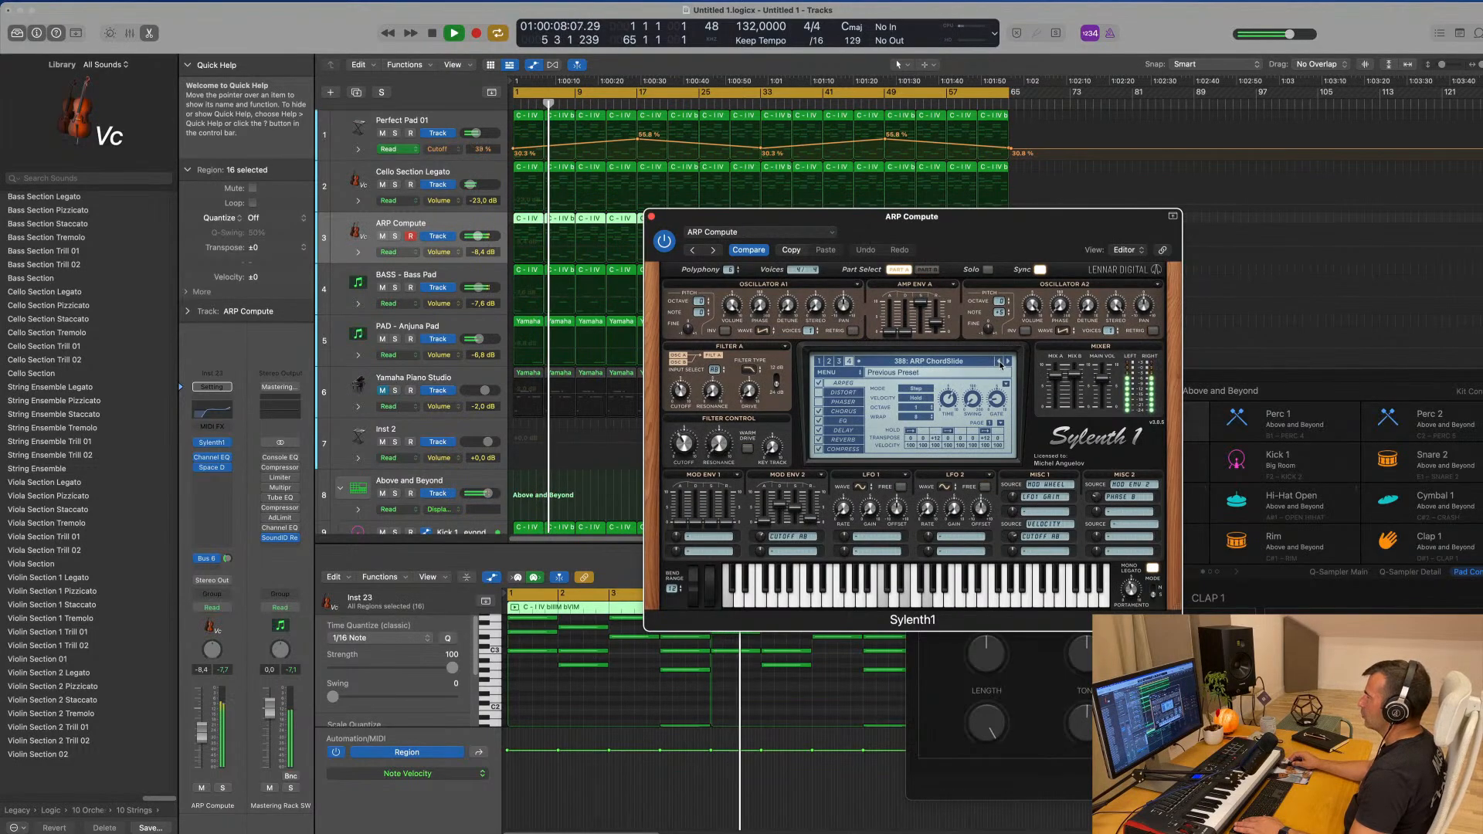
click(999, 361)
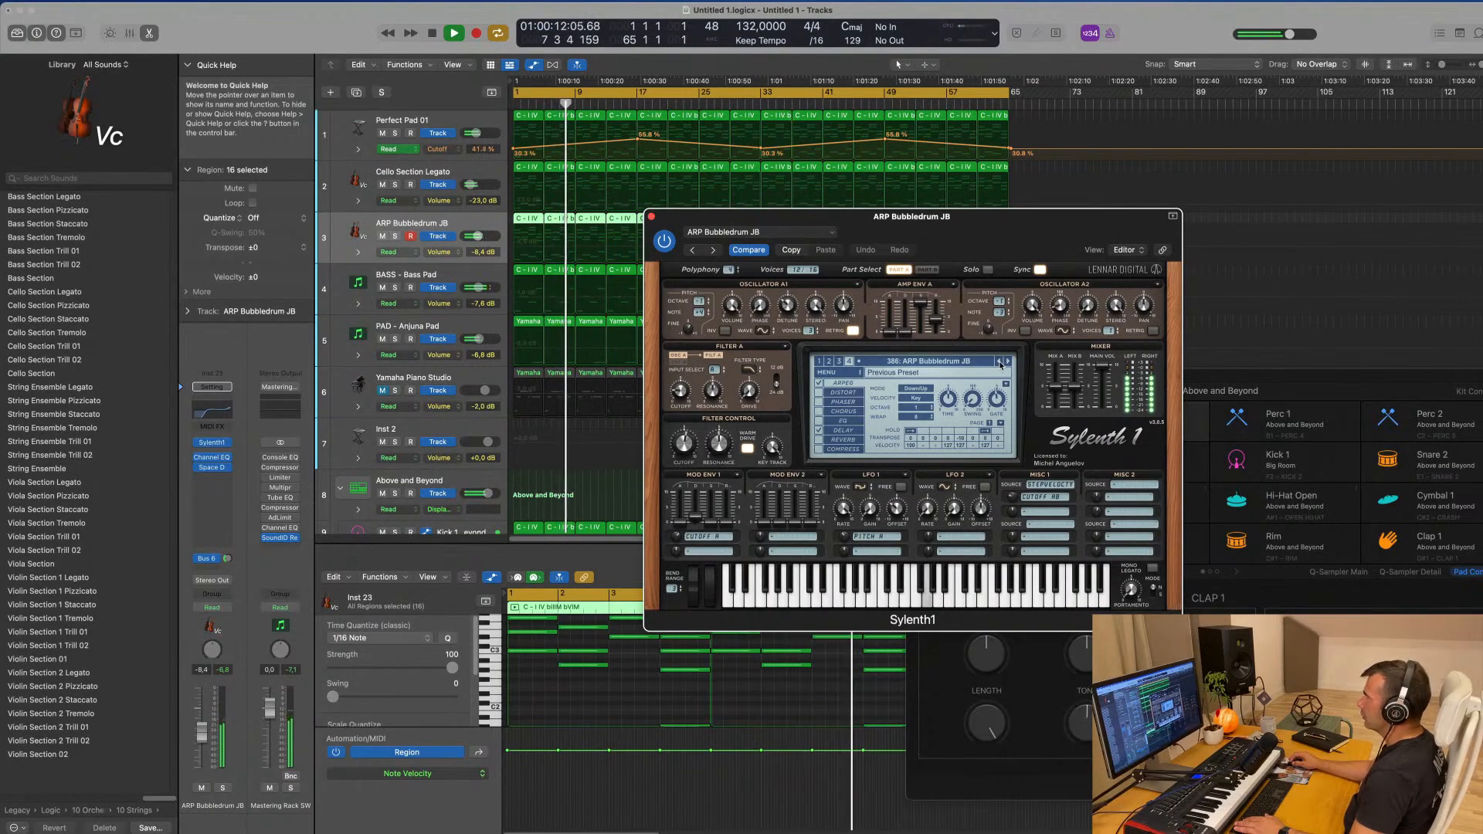
click(999, 361)
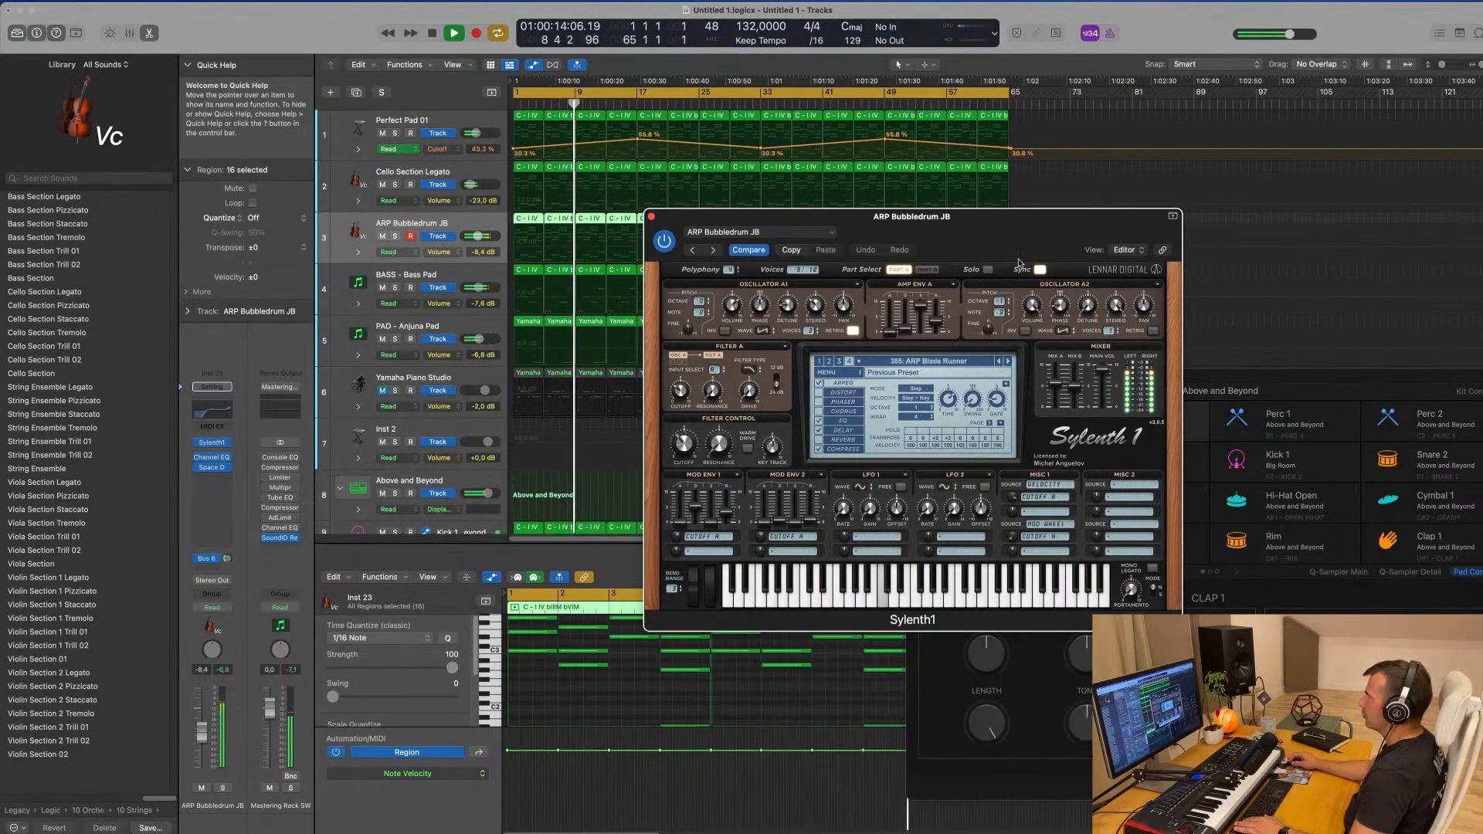
- Shift the synth window slightly and step back into the third bank to the preset 383: SFX Rrrright
drag(1004, 226, 932, 233)
click(926, 370)
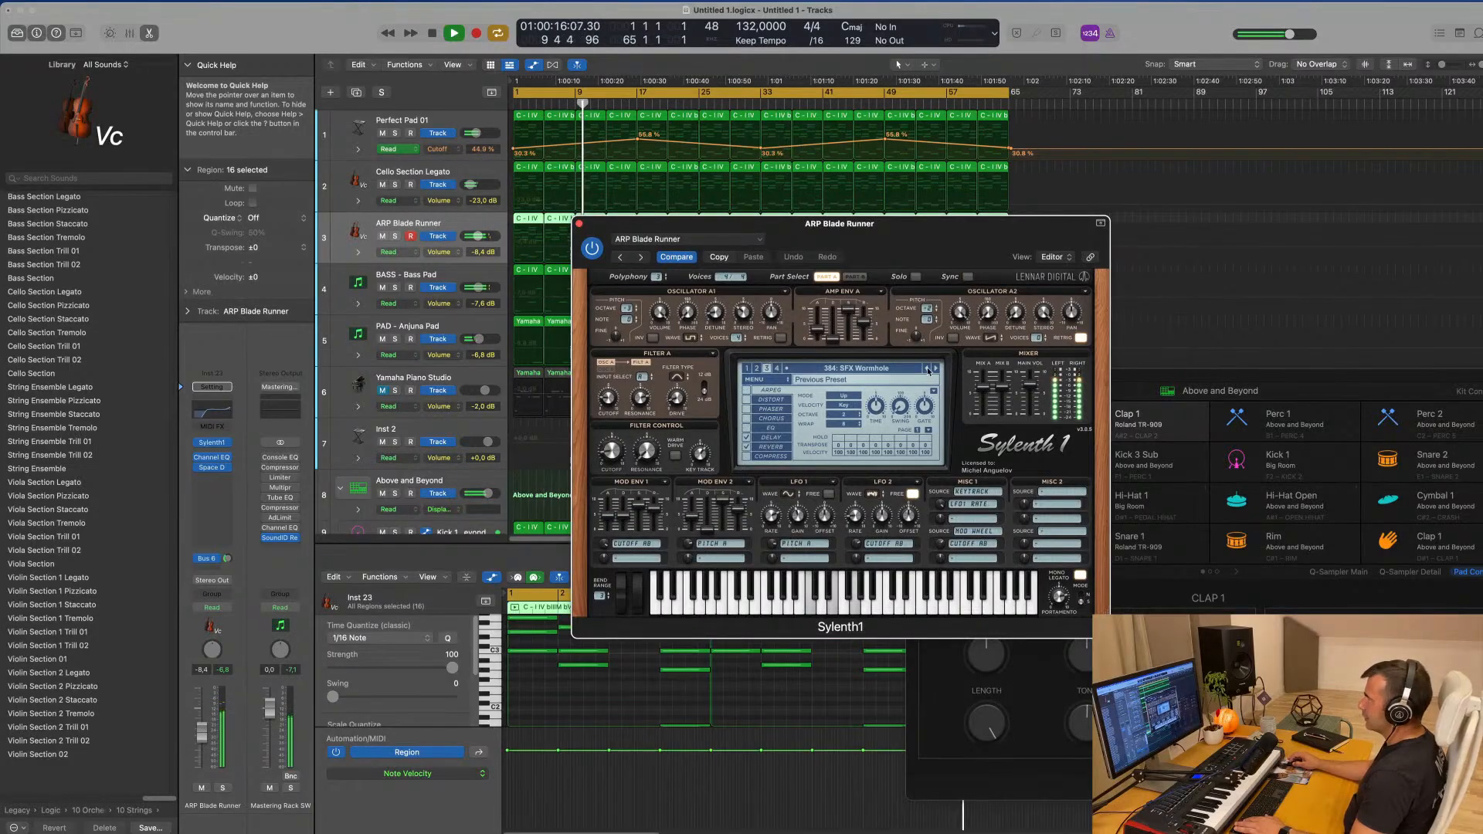
click(925, 370)
- Browse the preset lists of the third and fourth banks and load the third-bank preset 315: 303 Doubled
click(890, 369)
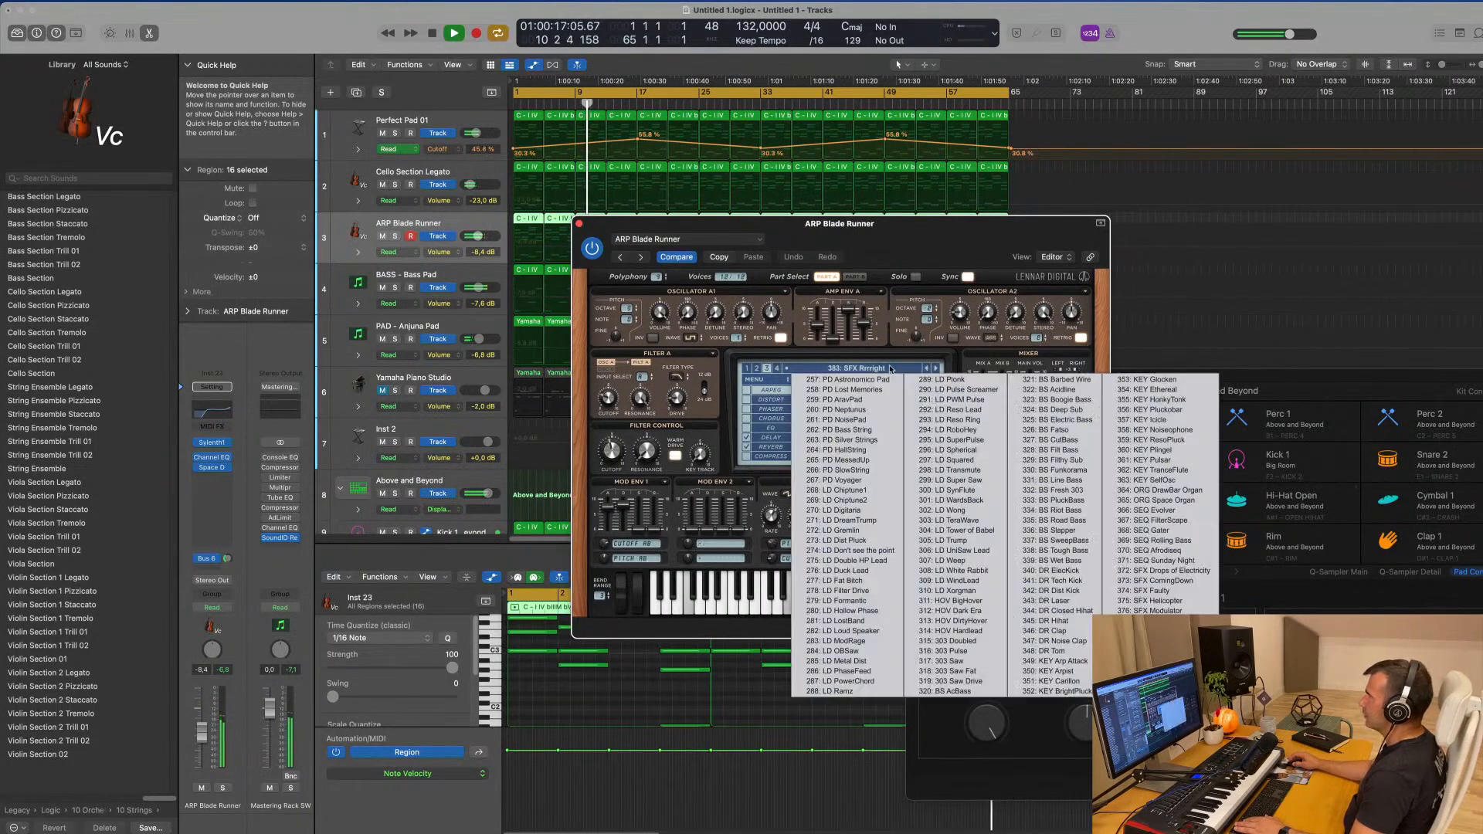
click(775, 369)
click(829, 369)
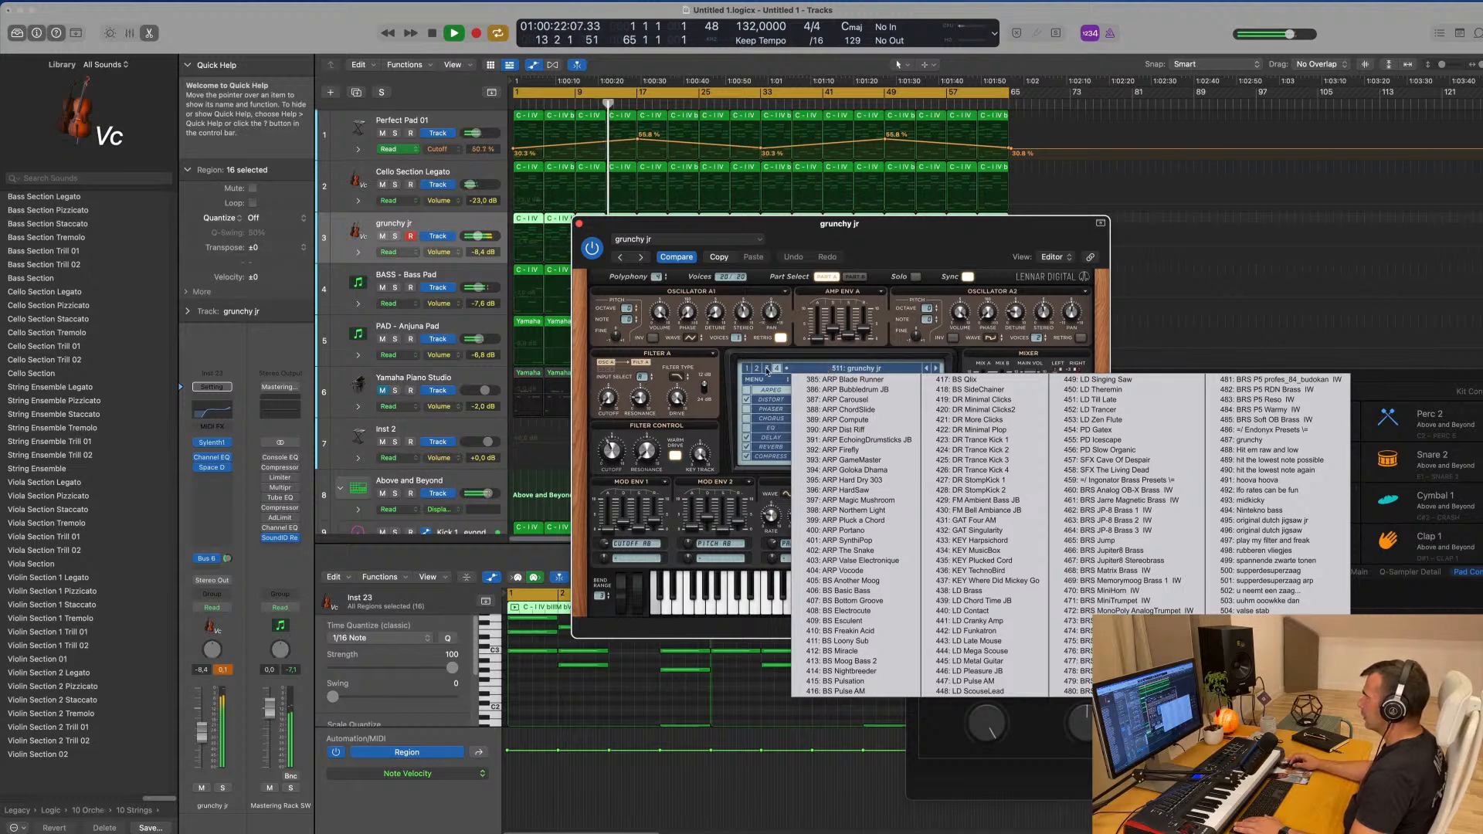
click(766, 369)
click(860, 369)
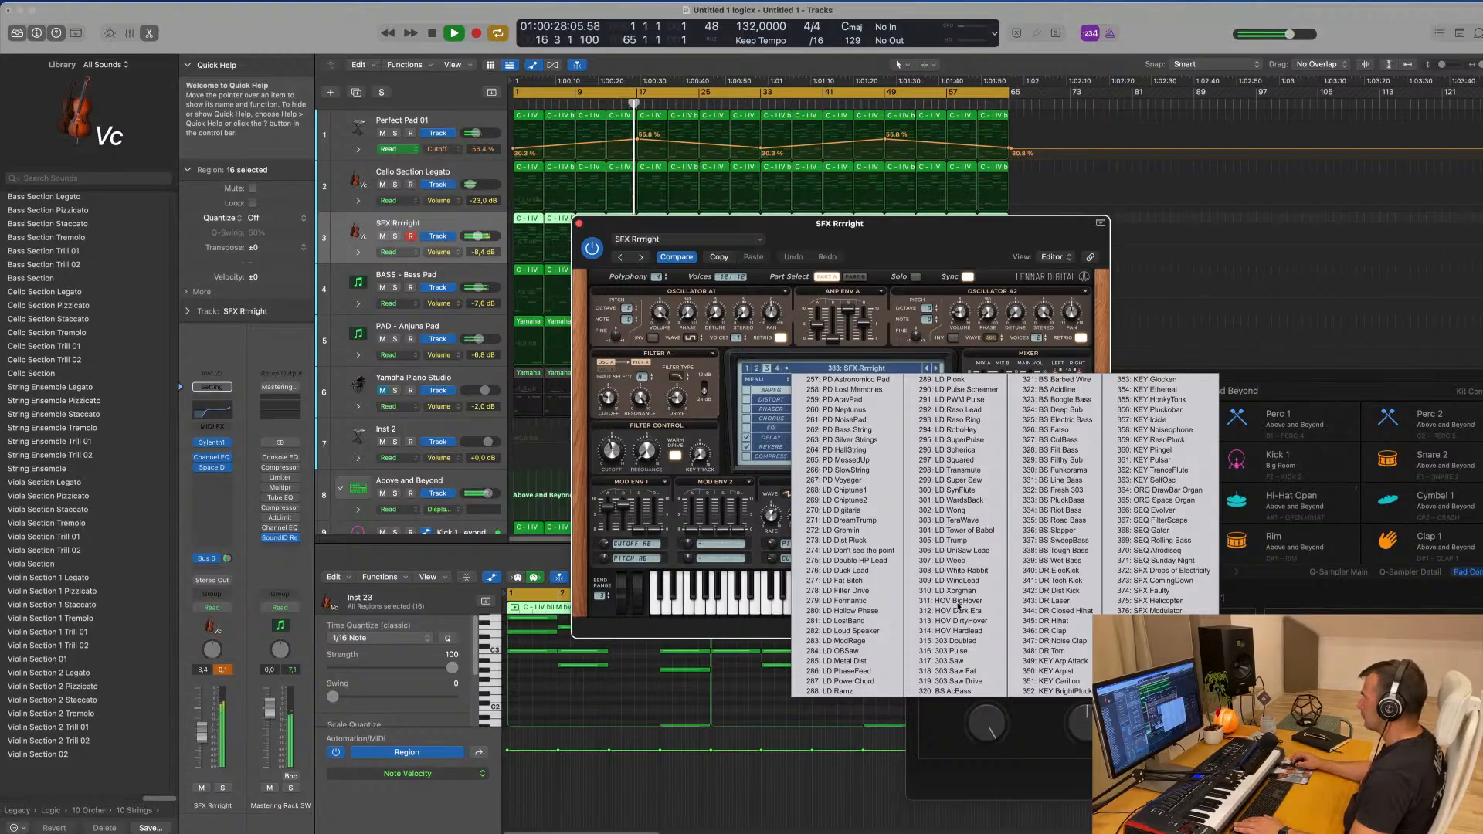
click(968, 641)
- Nudge the synth window upward and step forward through the presets to 303 Saw
drag(928, 241, 938, 230)
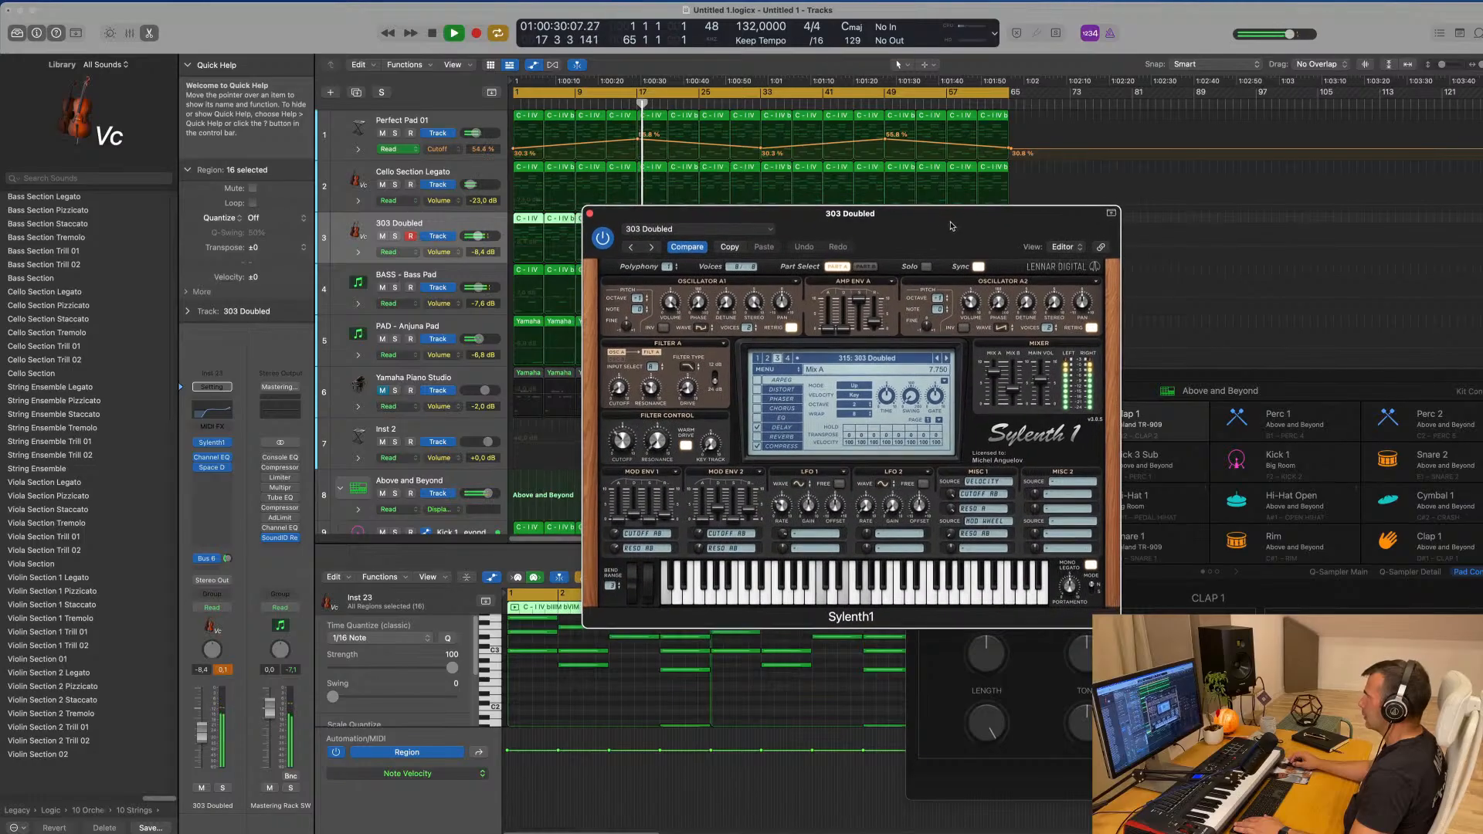
click(946, 359)
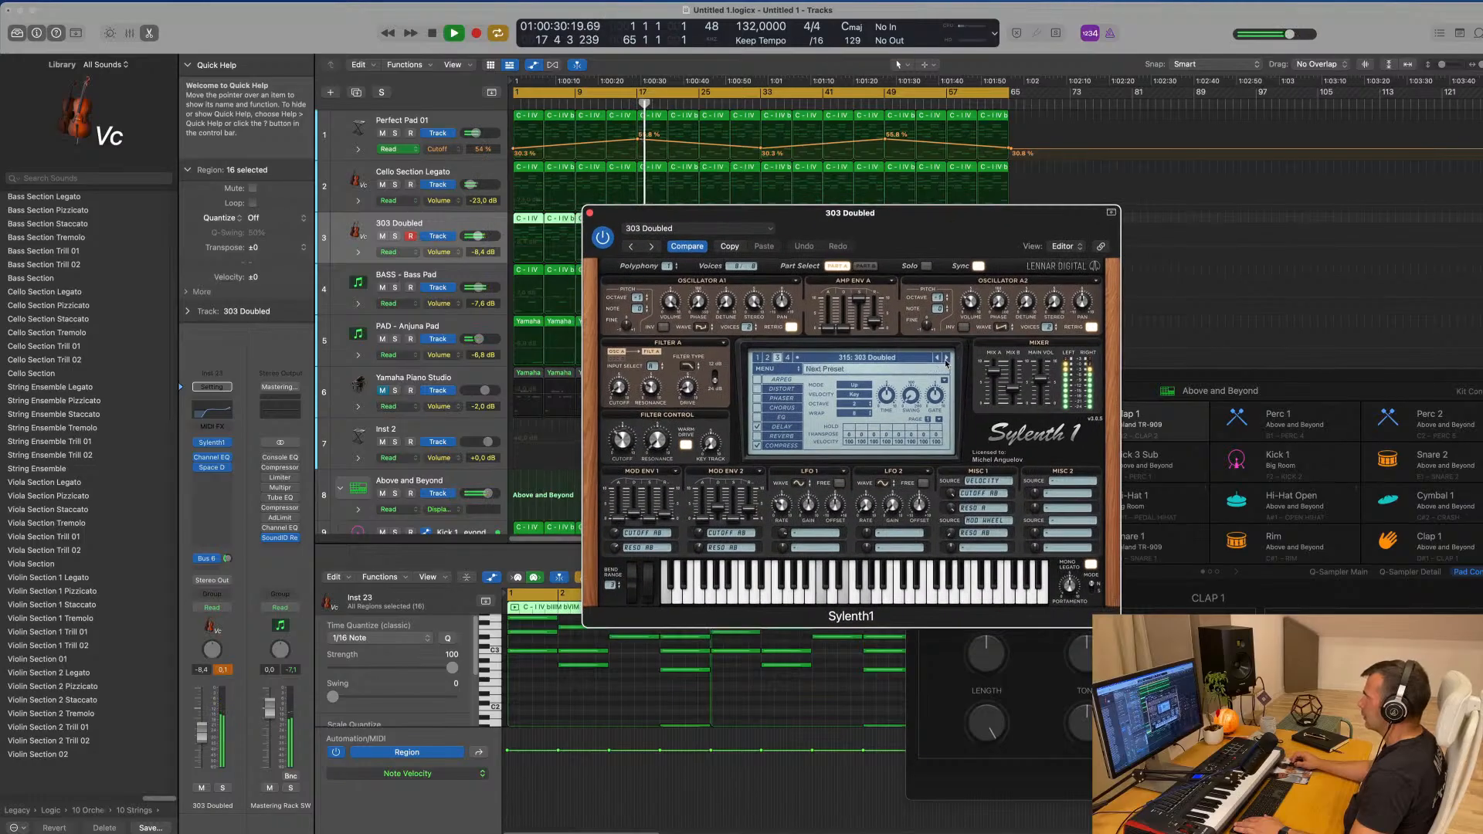
click(881, 362)
- Switch Sylenth1 to its second preset bank and load the preset 243: SEQ Arpish
click(768, 359)
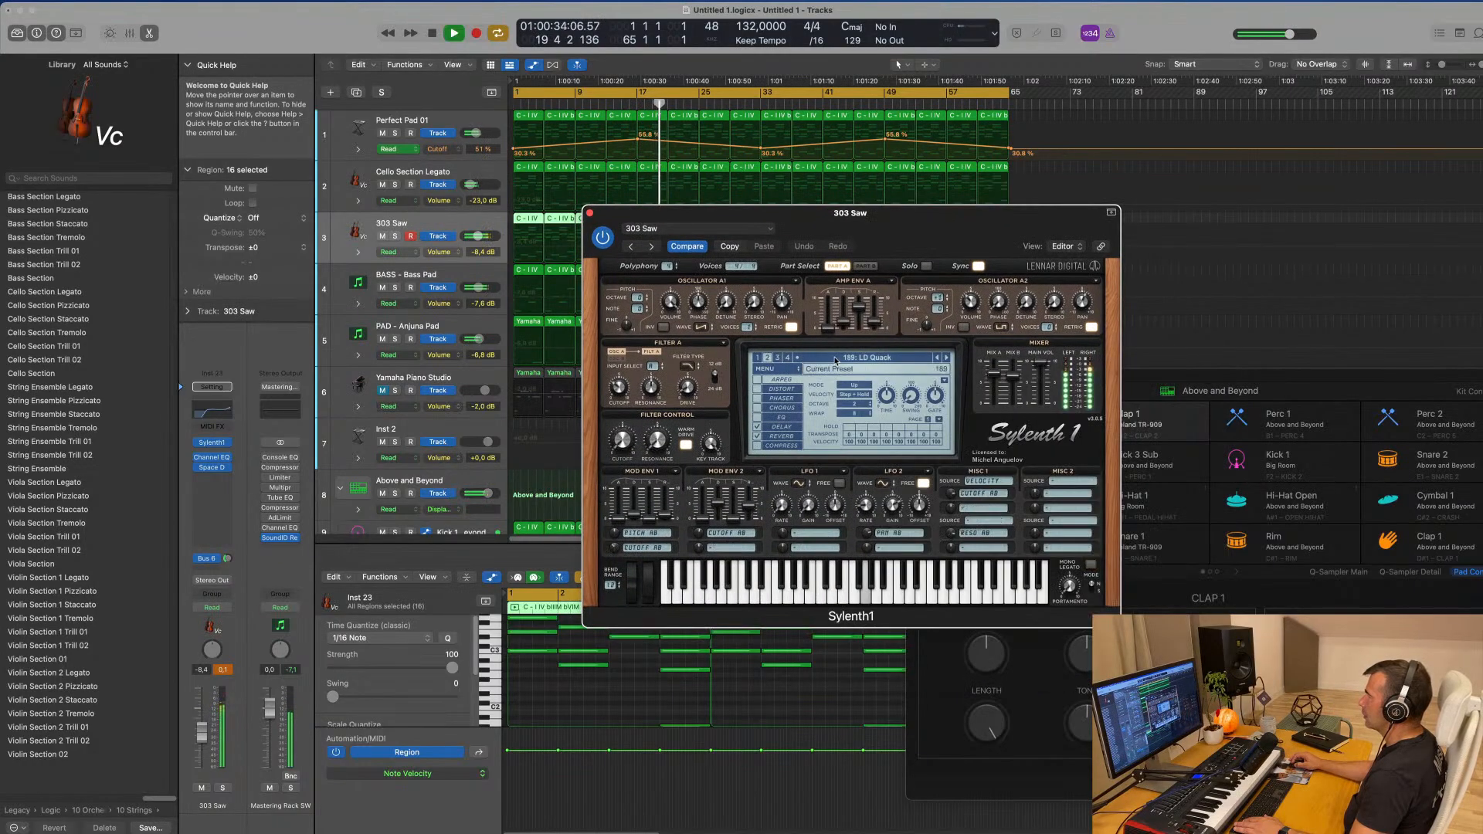
click(840, 360)
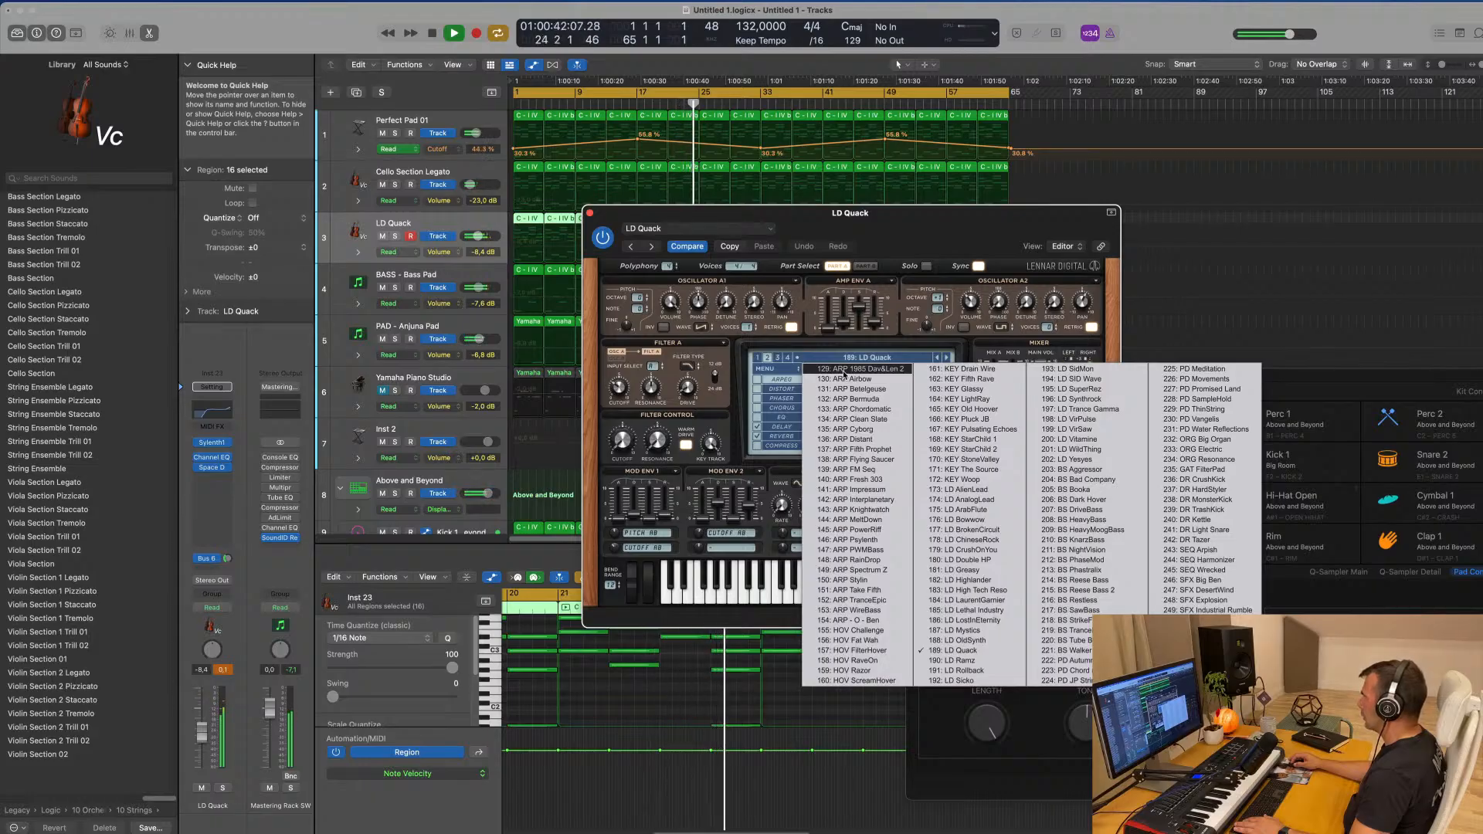
click(1185, 549)
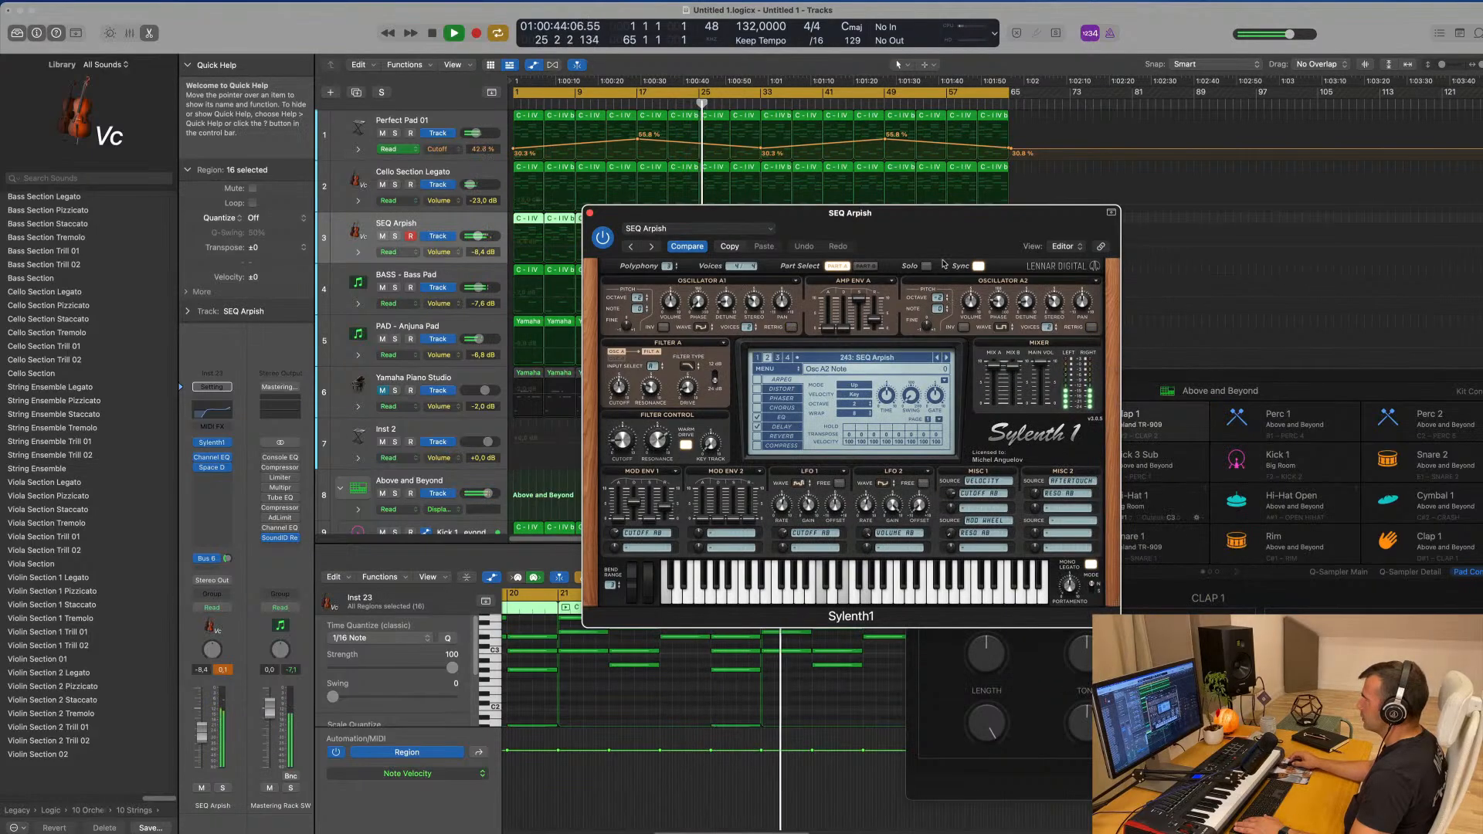
- Move the synth window slightly and step forward through the second-bank presets to 250: SFX Kernel Panic
drag(928, 224, 949, 223)
click(967, 357)
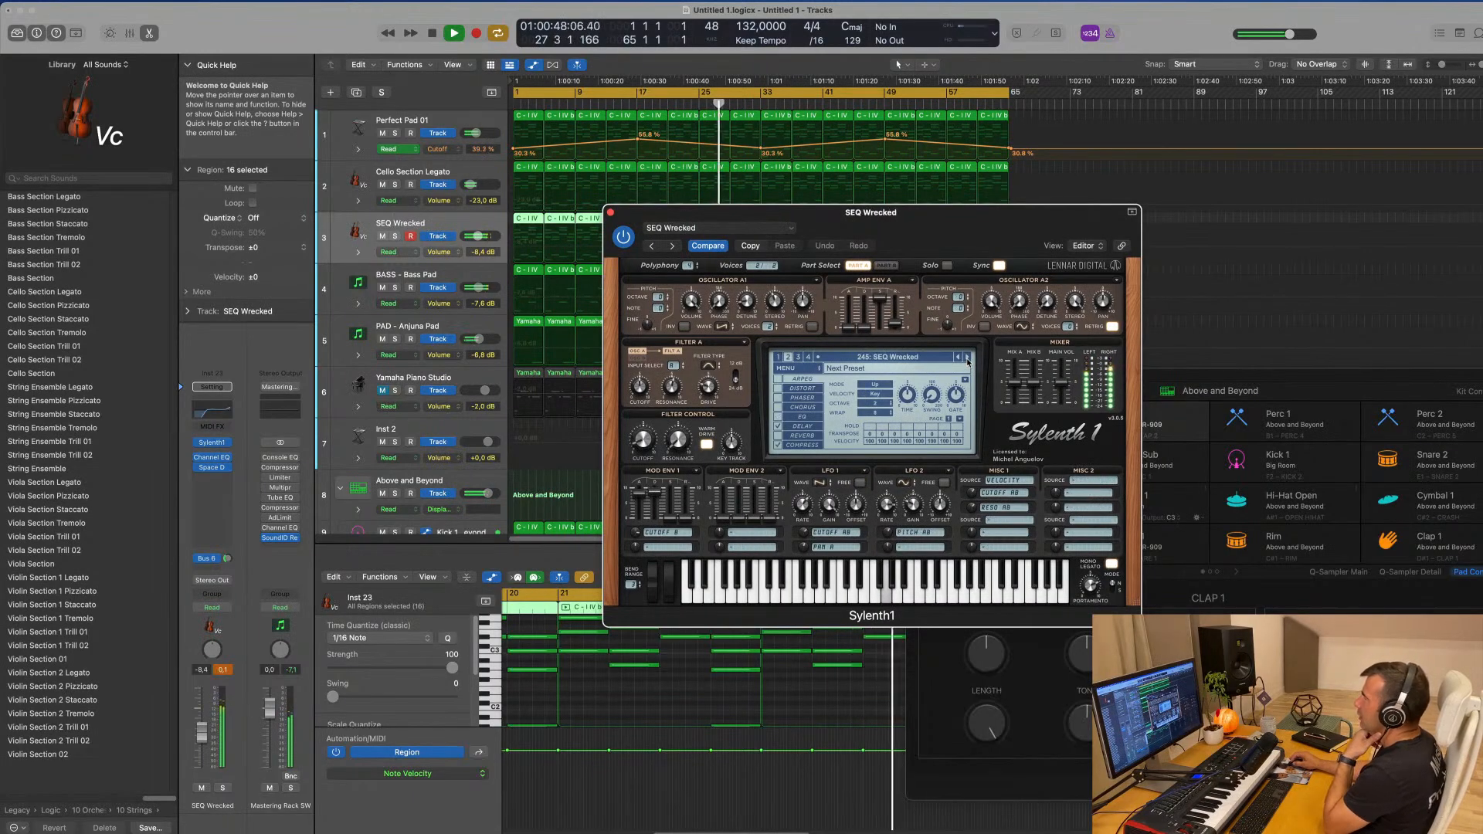
click(967, 357)
click(967, 357)
click(967, 358)
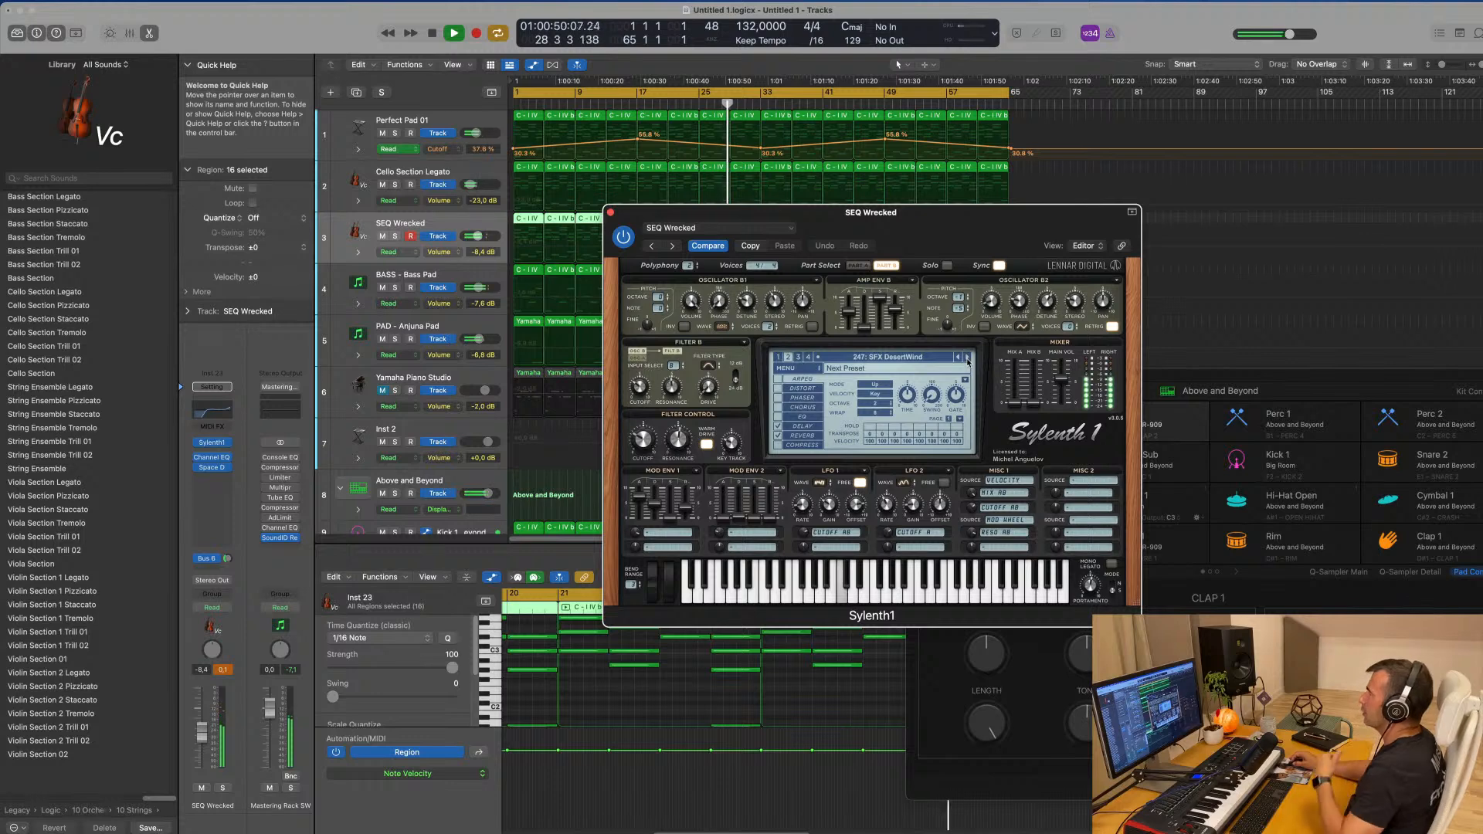
click(967, 357)
click(967, 358)
click(967, 358)
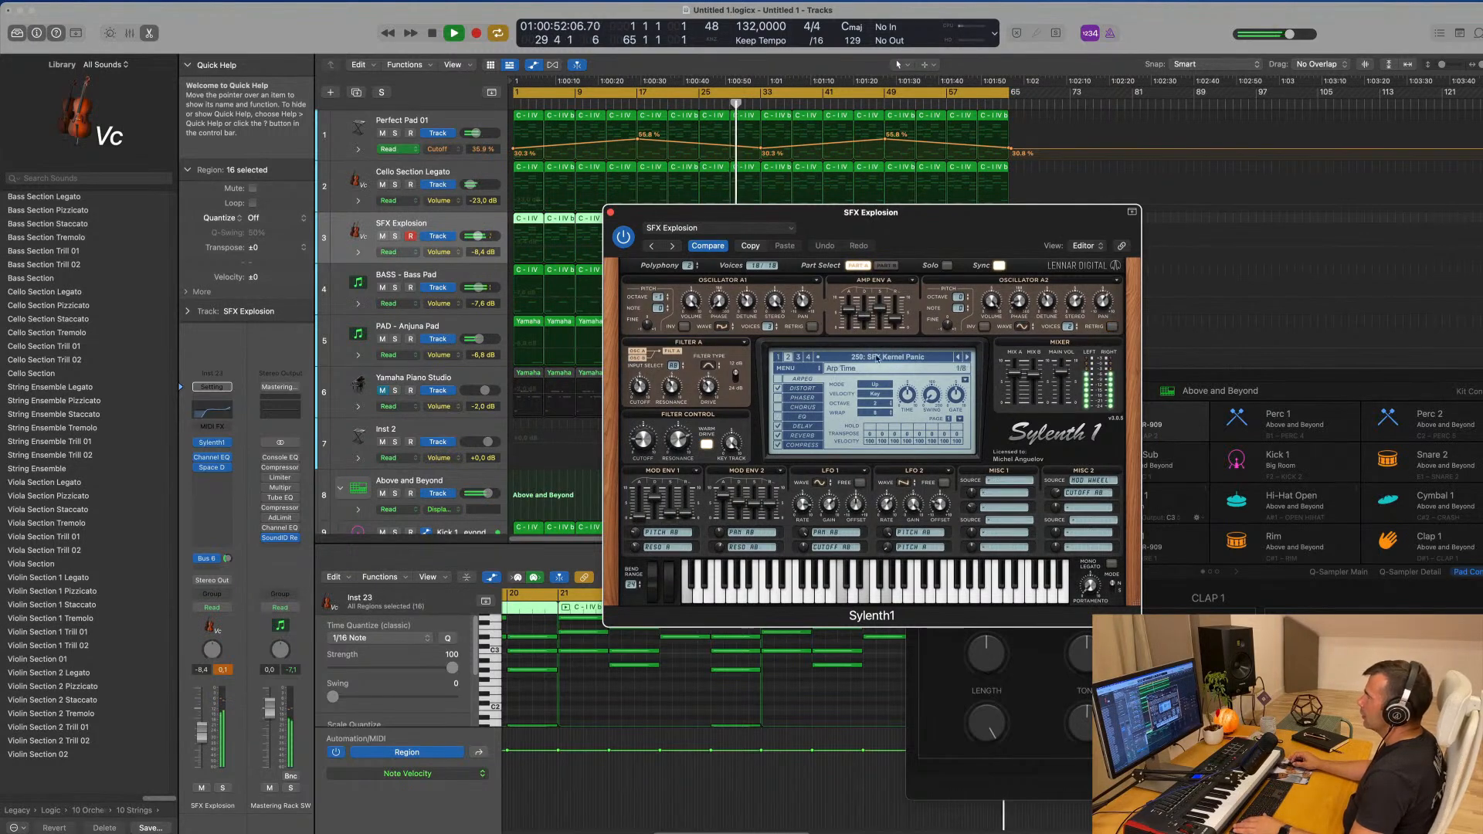
- Load the preset 137: ARP Fifth Prophet, and look through the preset list of the first bank
click(869, 359)
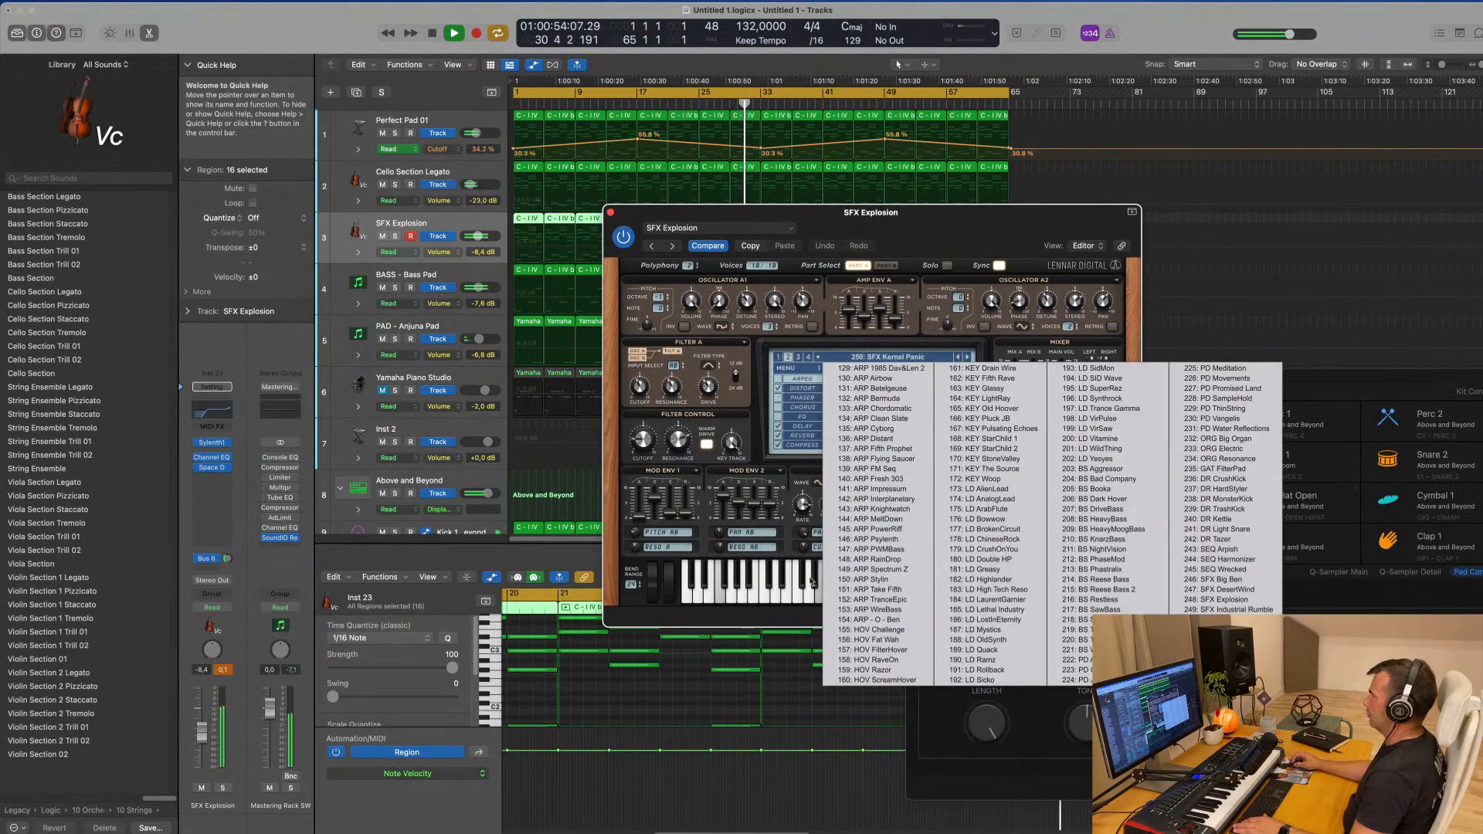
click(899, 451)
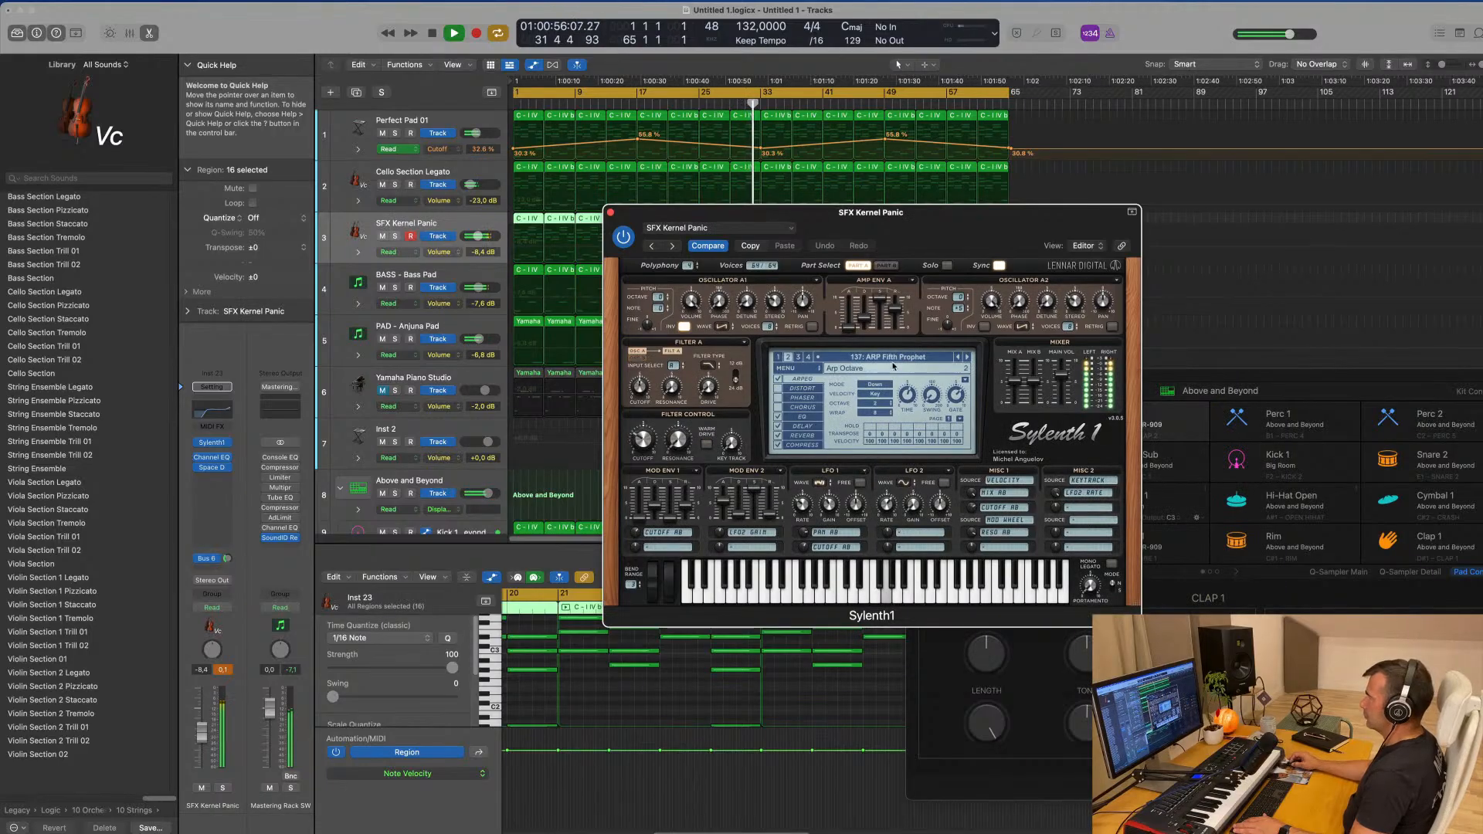
click(778, 359)
click(839, 358)
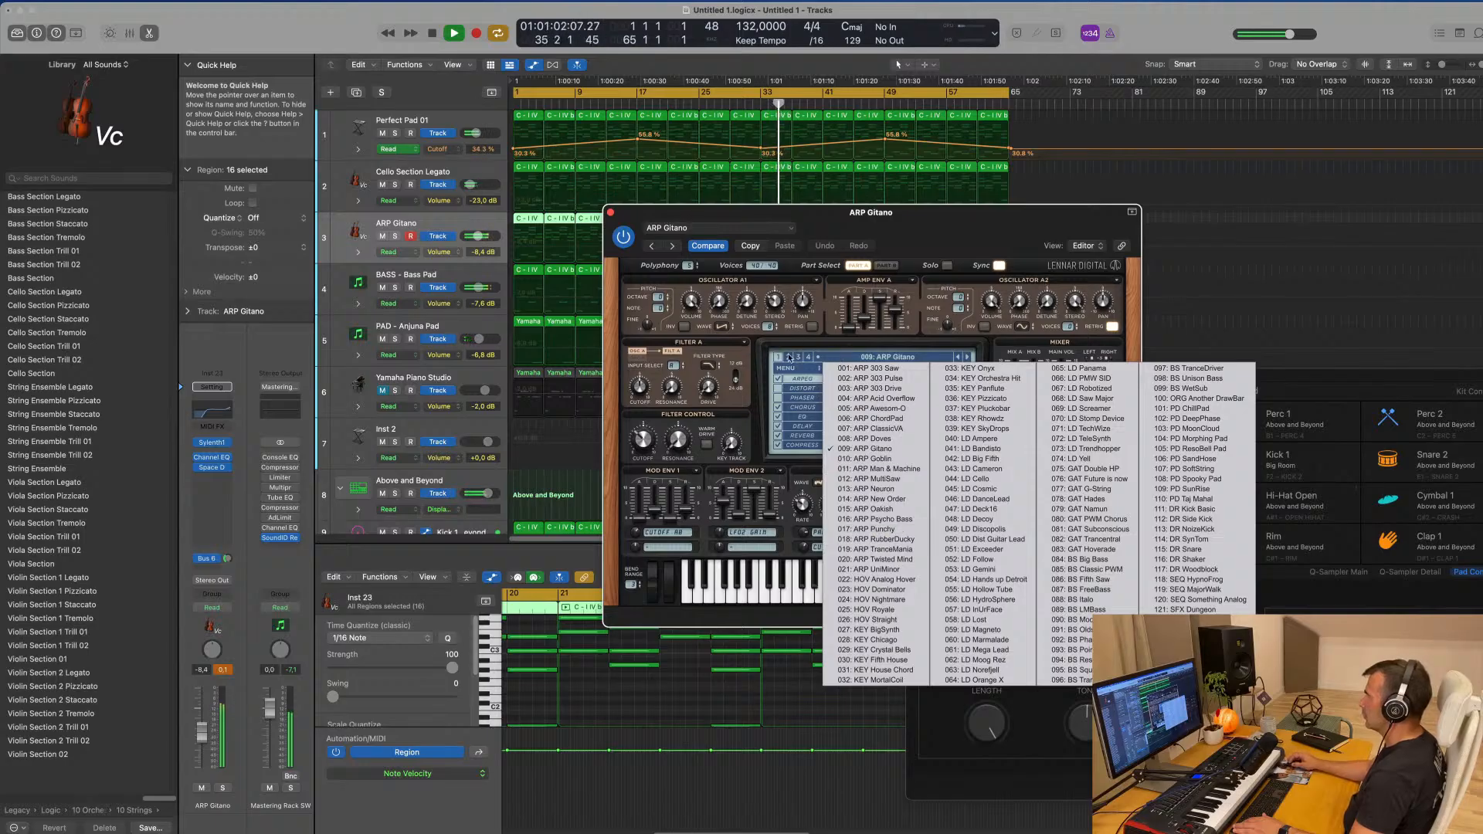
- Return to the second preset bank and load the preset 129: ARP 1985 Dav&Len 2
click(788, 357)
click(855, 359)
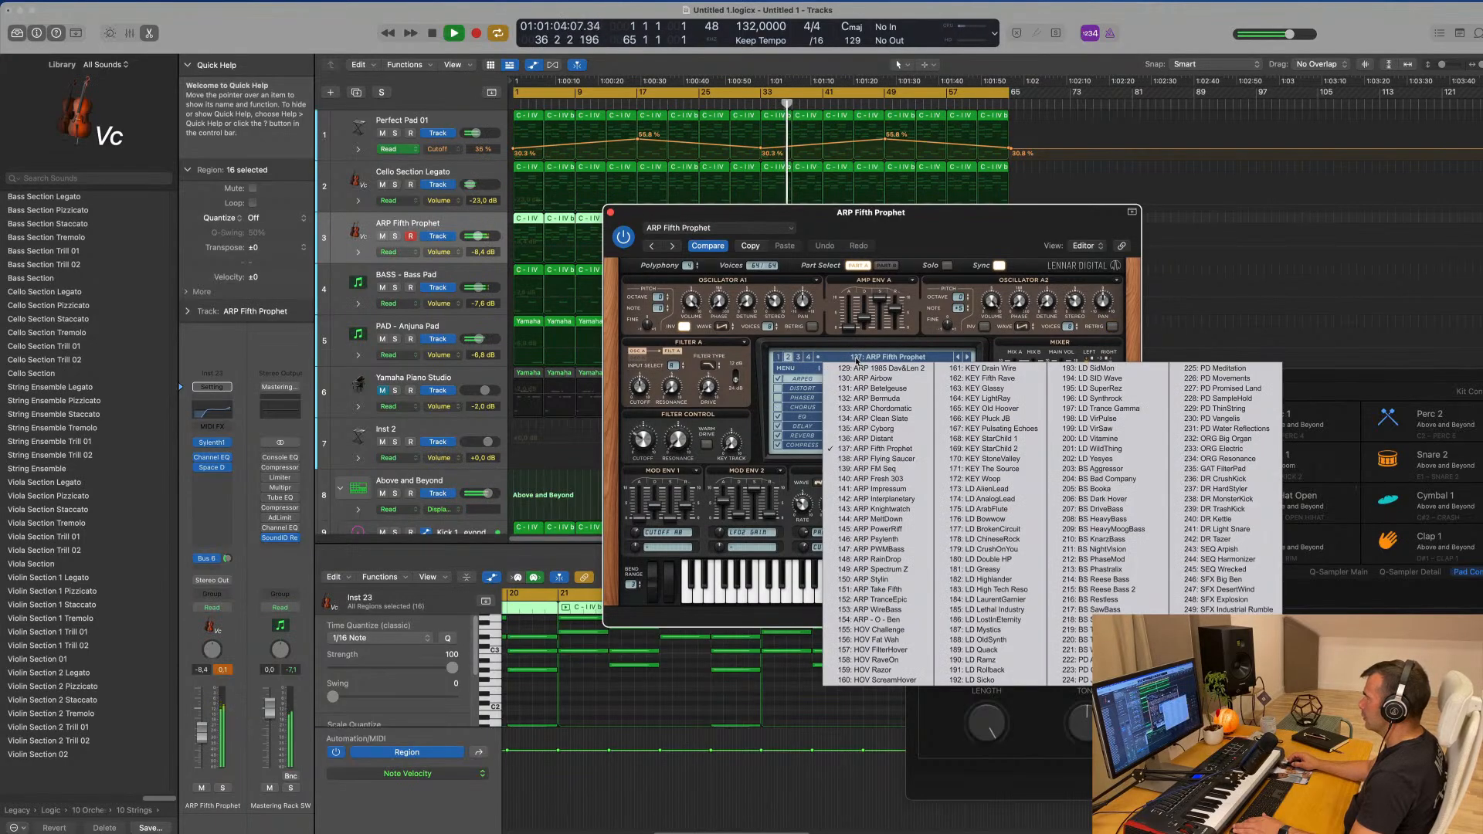
click(881, 366)
- Step forward through the second-bank arpeggio presets during playback to 137: ARP Fifth Prophet
click(966, 359)
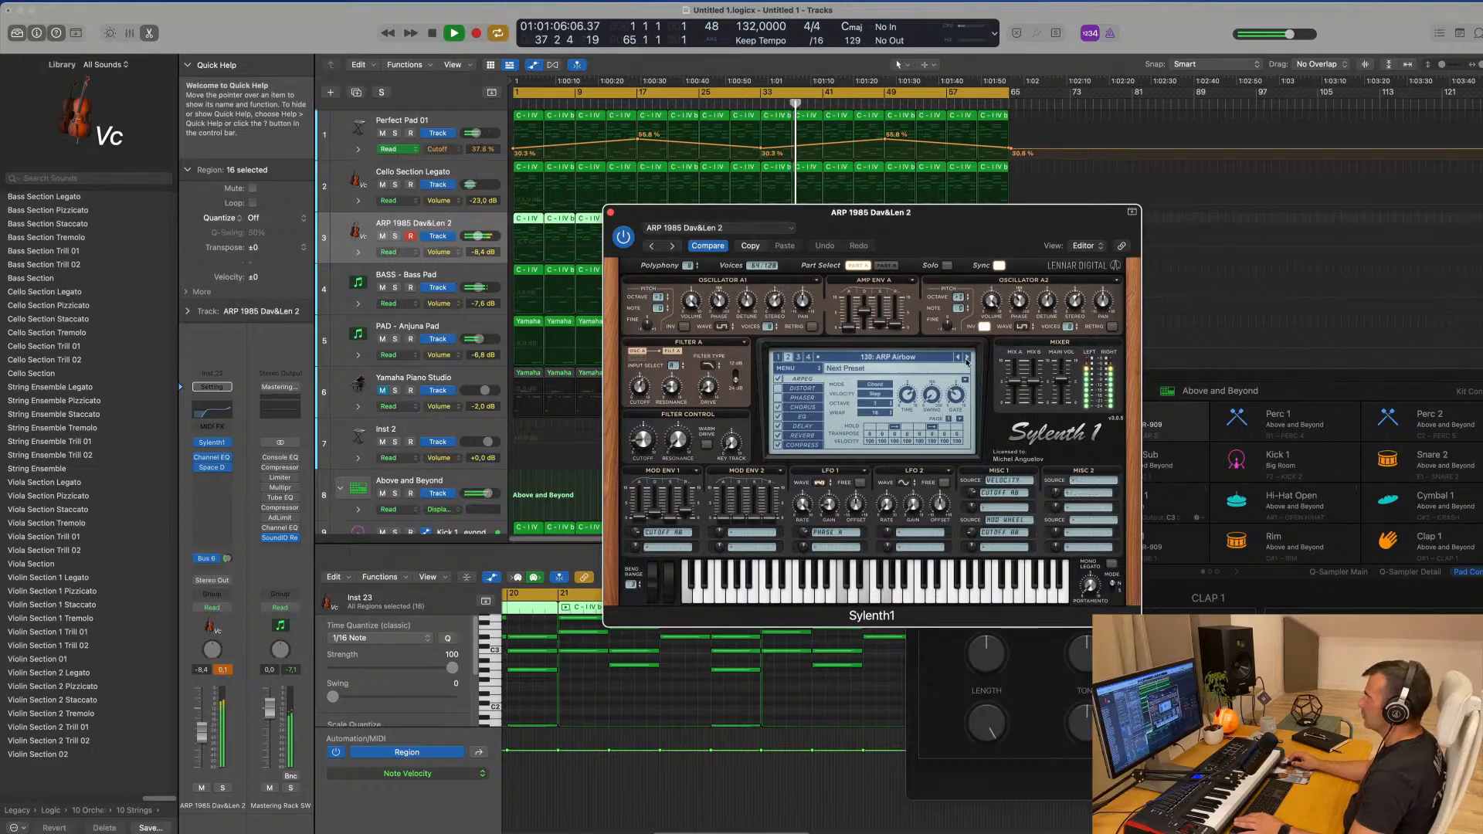
click(966, 358)
click(966, 359)
click(966, 358)
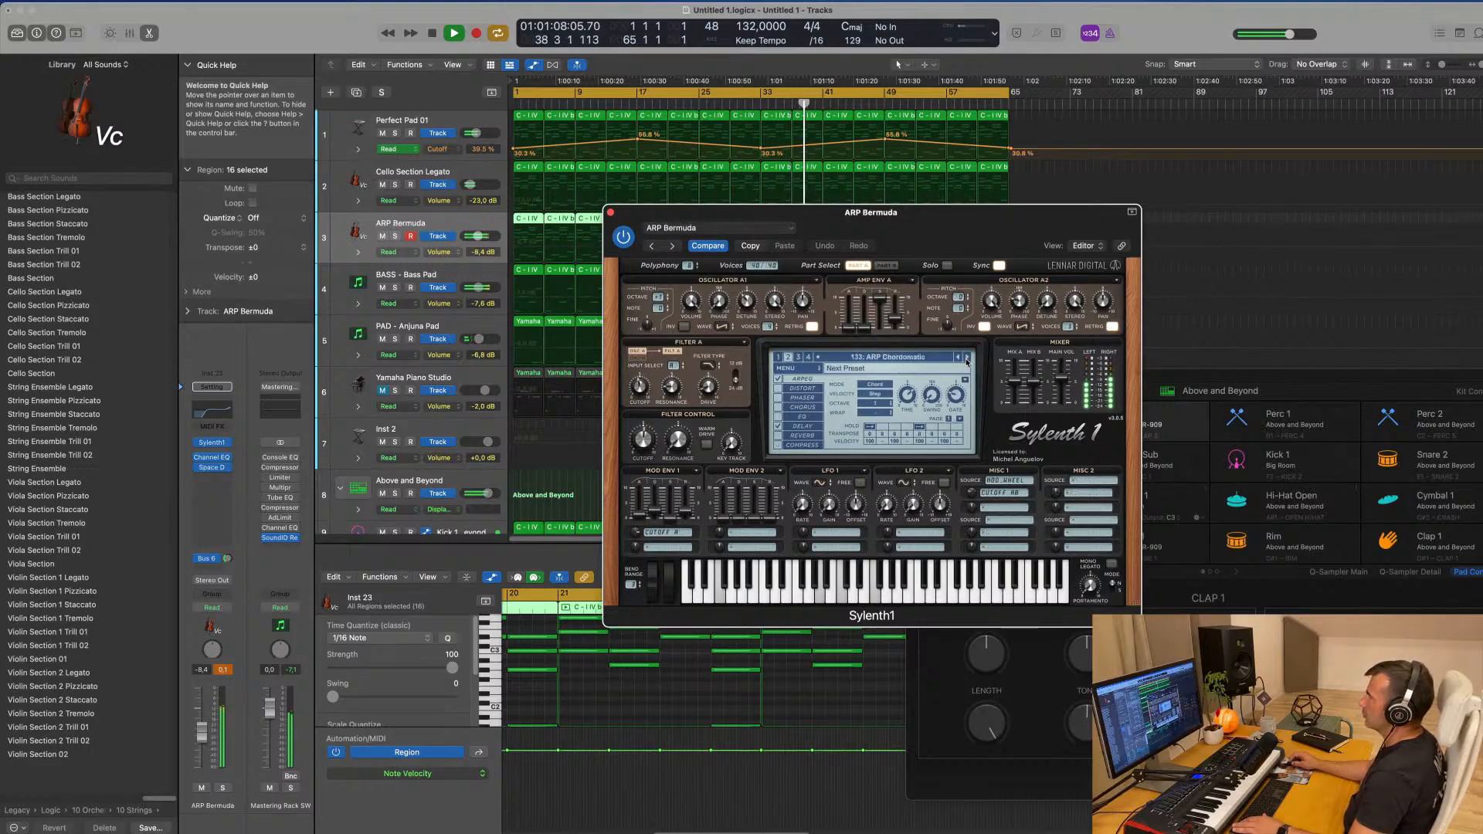
click(966, 358)
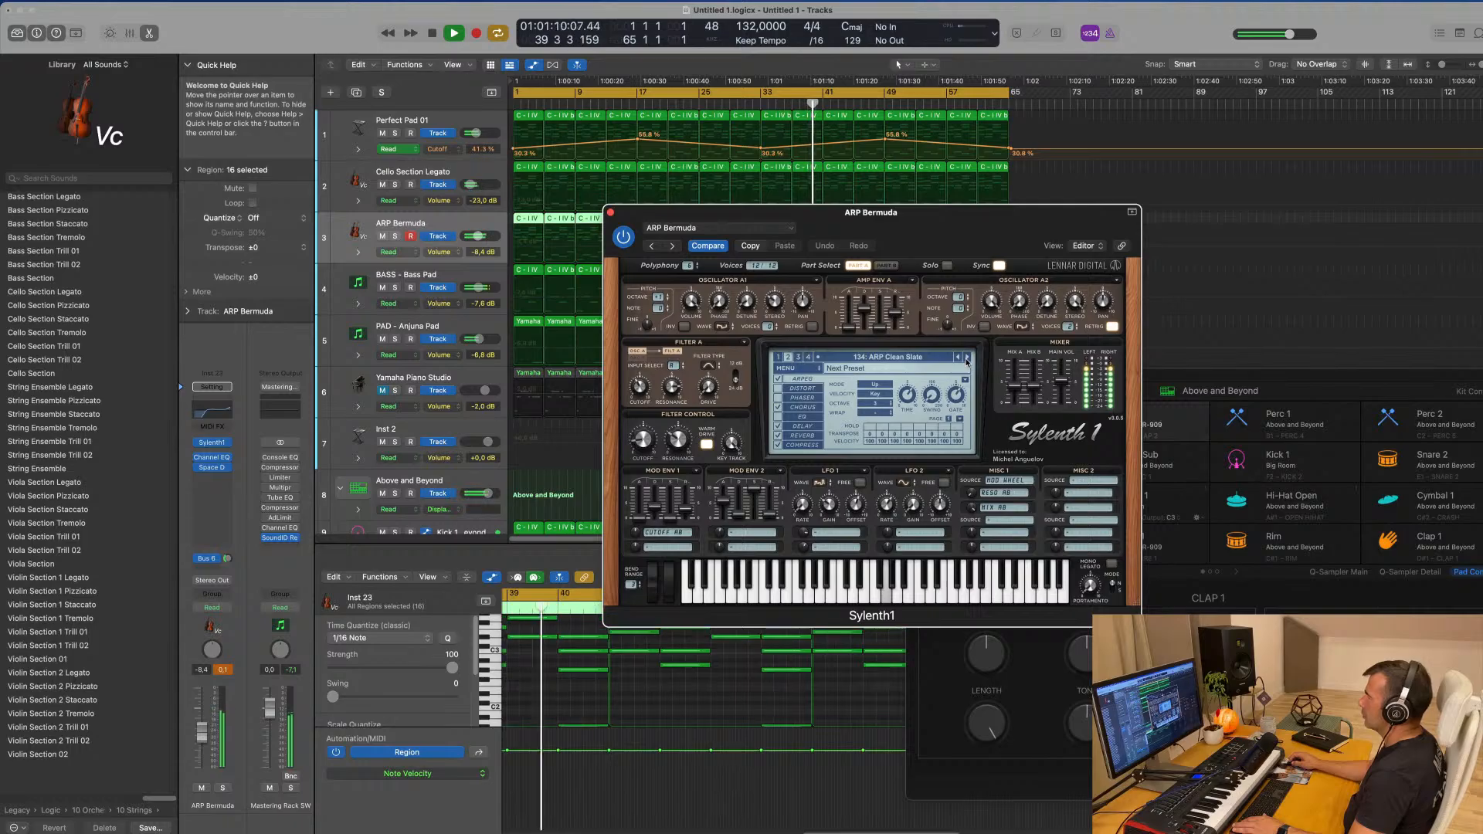
click(966, 358)
click(966, 358)
click(967, 358)
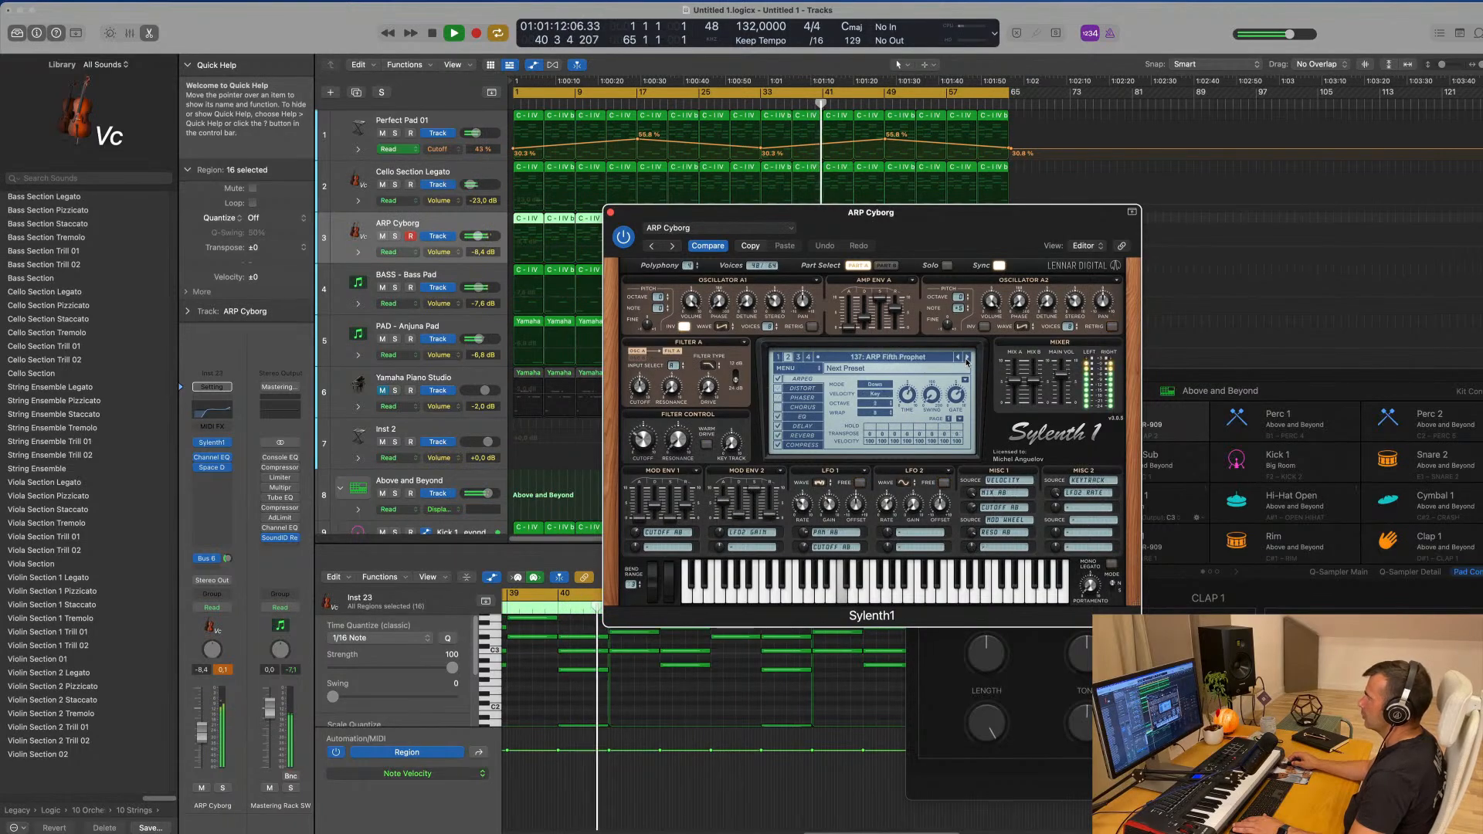
- Continue auditioning the second-bank arpeggio presets, stepping forward to 144: ARP MeltDown
click(966, 358)
click(966, 358)
click(966, 358)
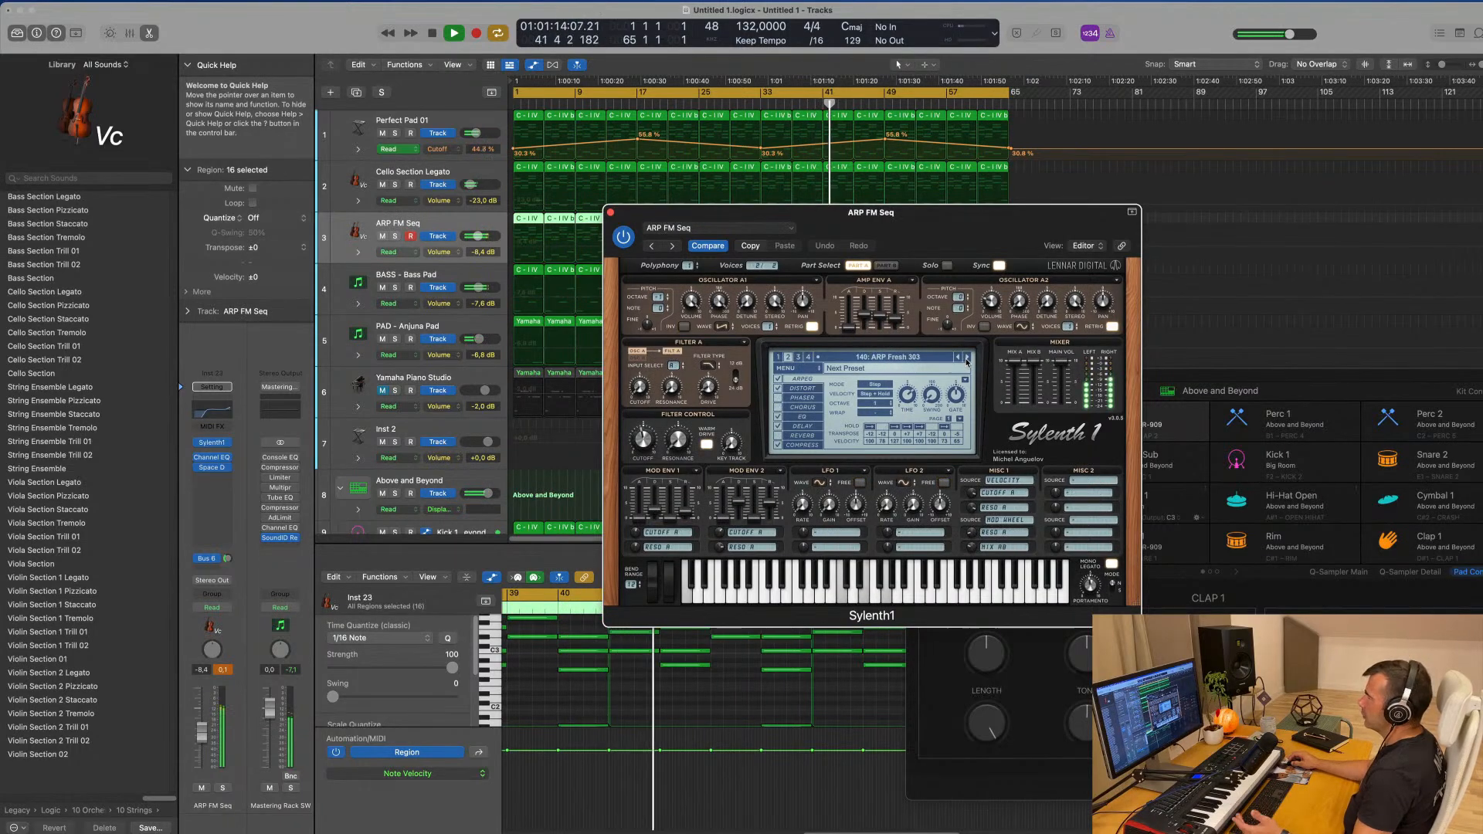
click(966, 359)
click(966, 359)
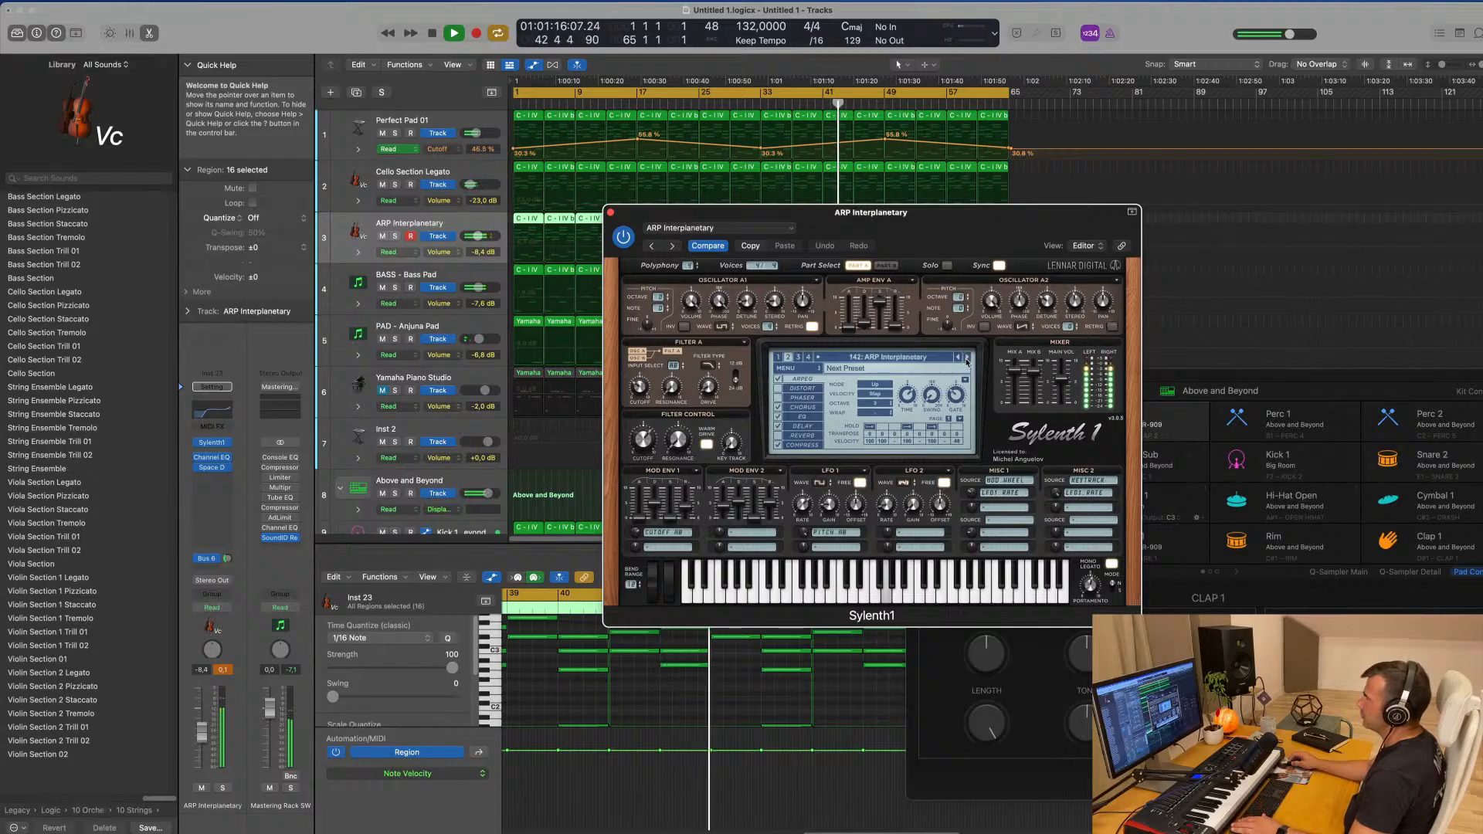
click(966, 358)
click(966, 358)
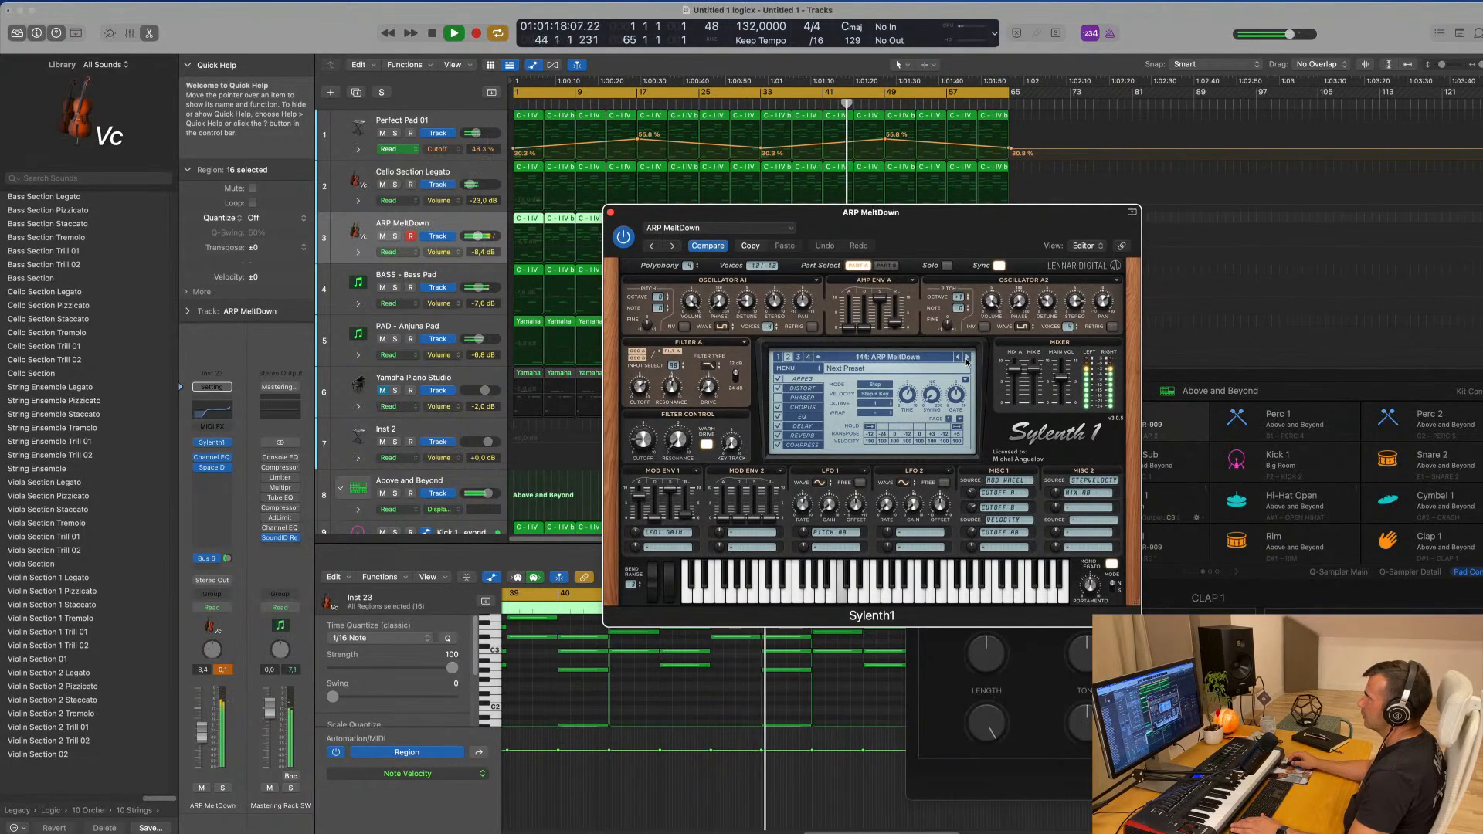
- Step back and forth through the following arpeggio presets, rechecking 145: ARP PowerRiff and ending on 150: ARP Stylin
click(966, 359)
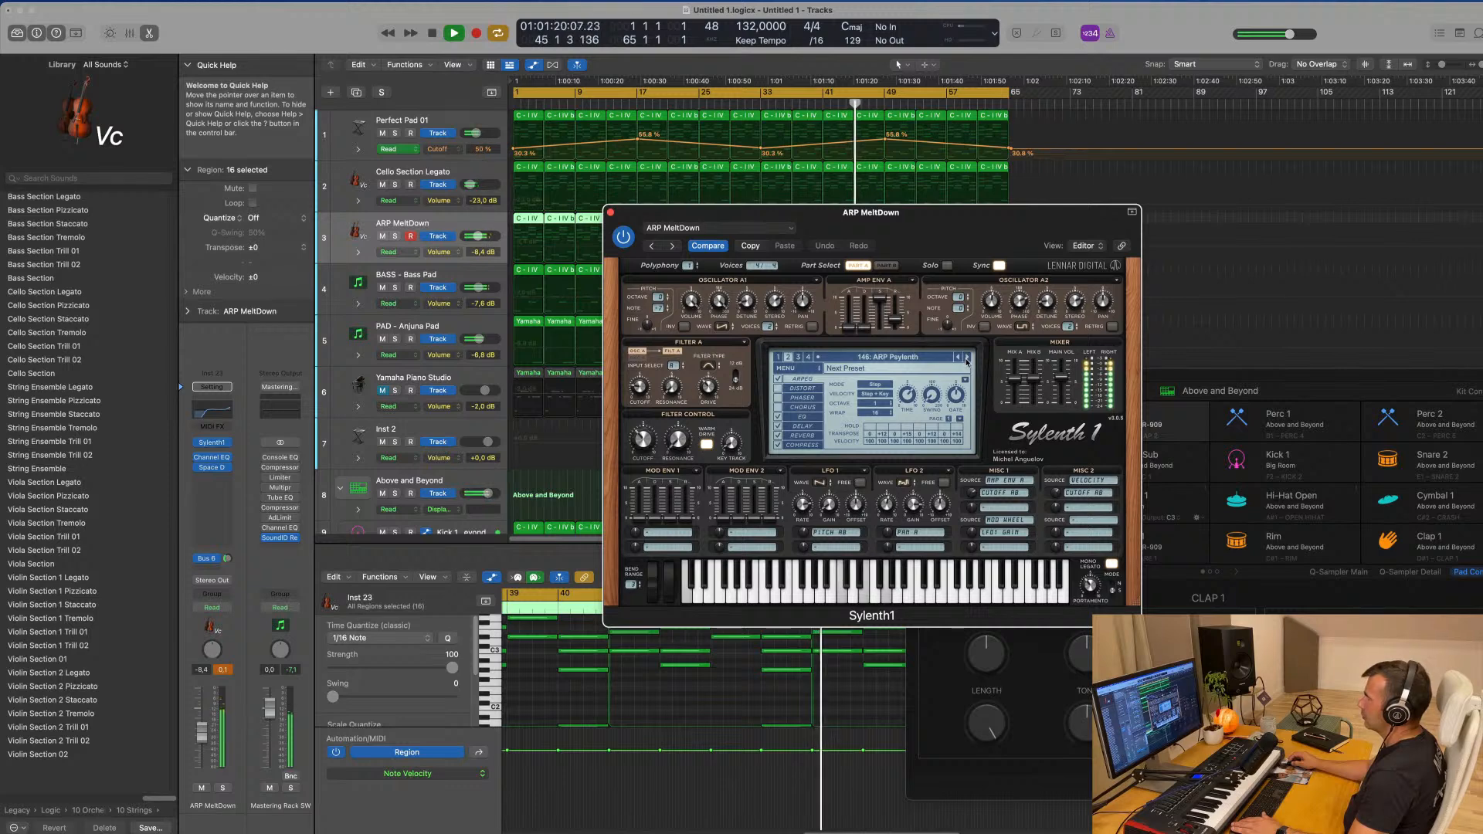
click(958, 359)
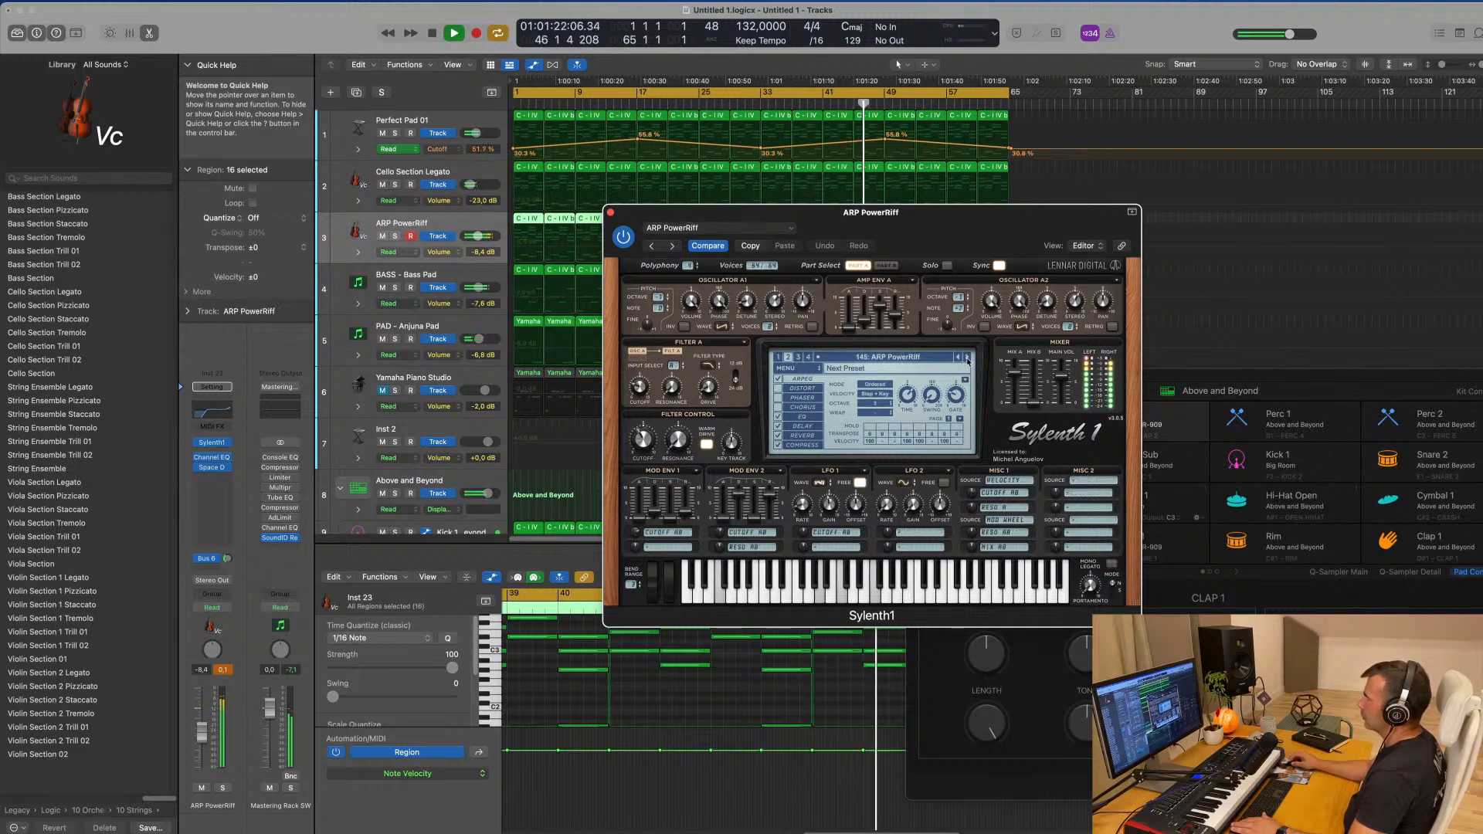
click(967, 358)
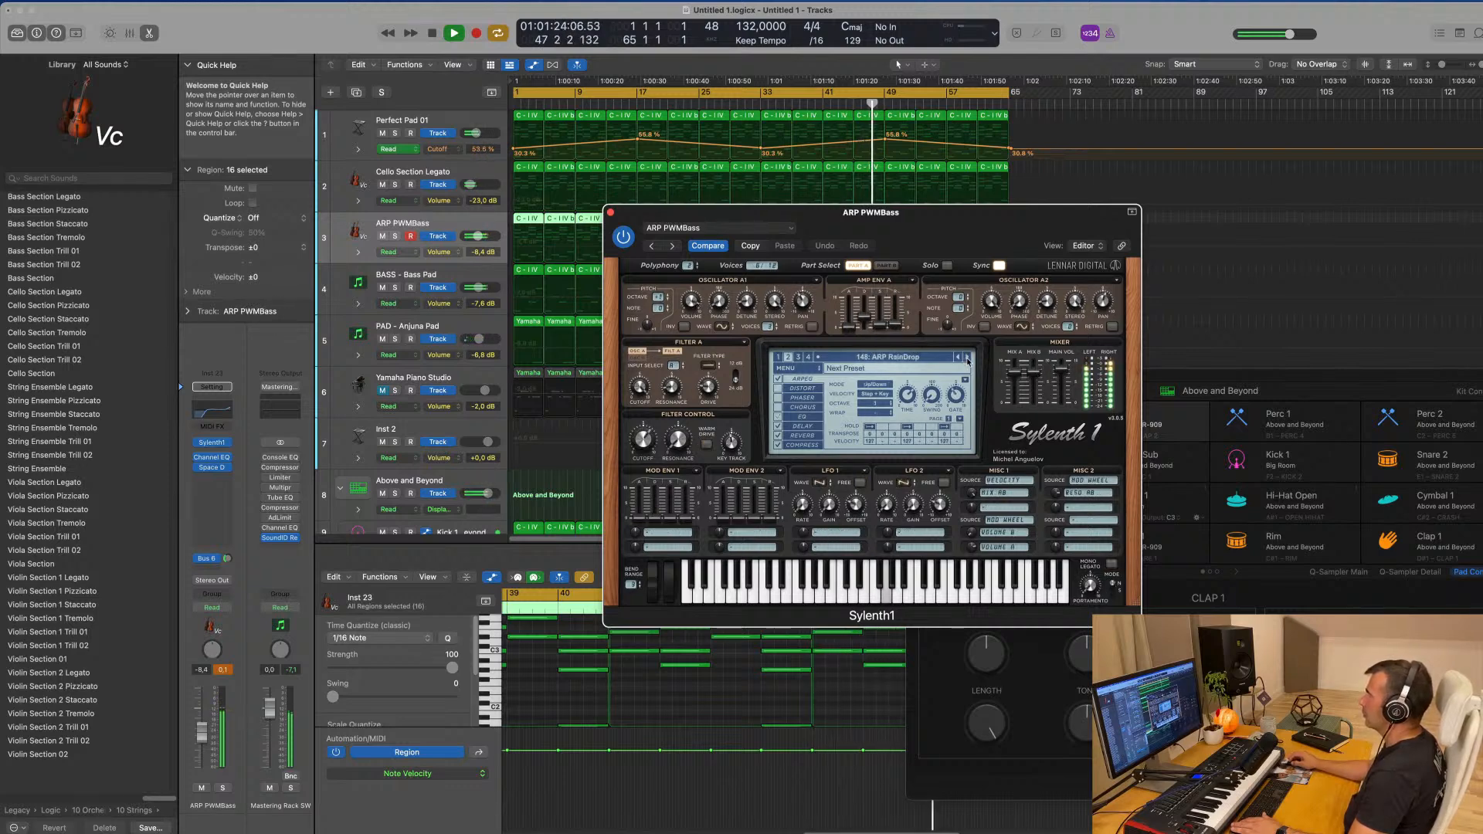
click(967, 359)
click(967, 359)
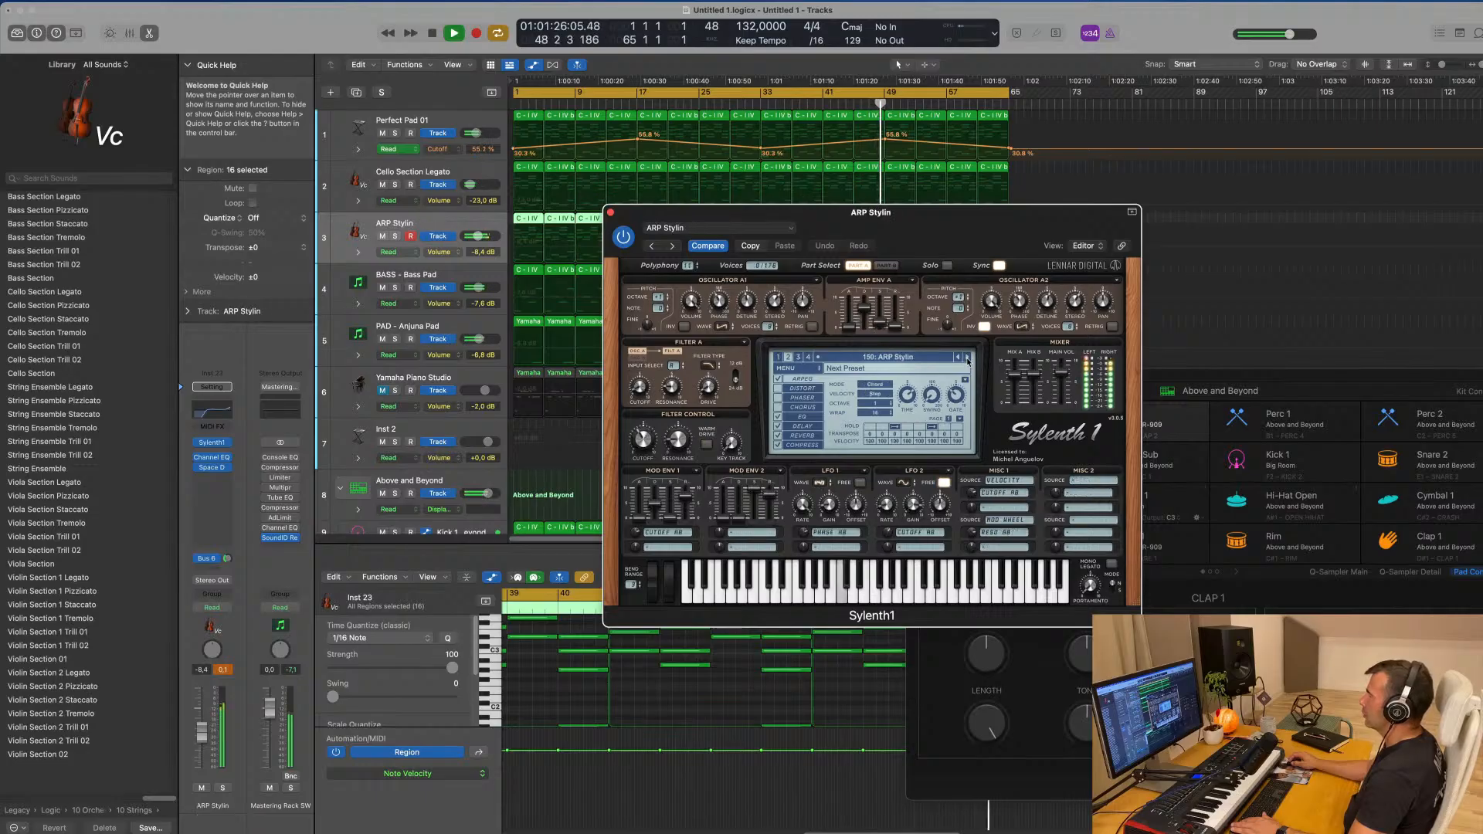
click(967, 359)
click(958, 357)
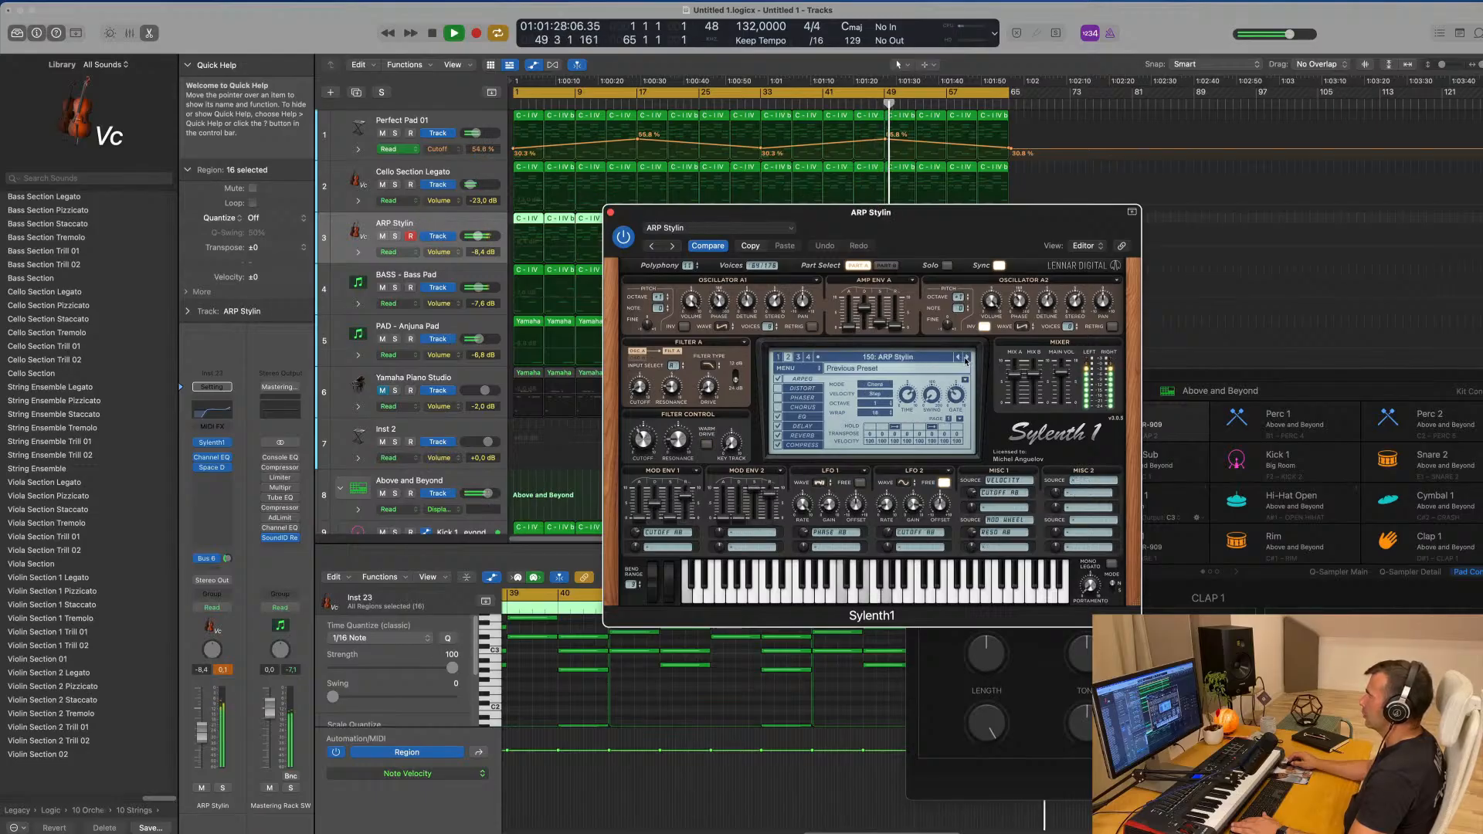
- Audition the presets up to 155: HOV Challenge during playback, returning to 152: ARP TranceEpic
click(968, 359)
click(968, 358)
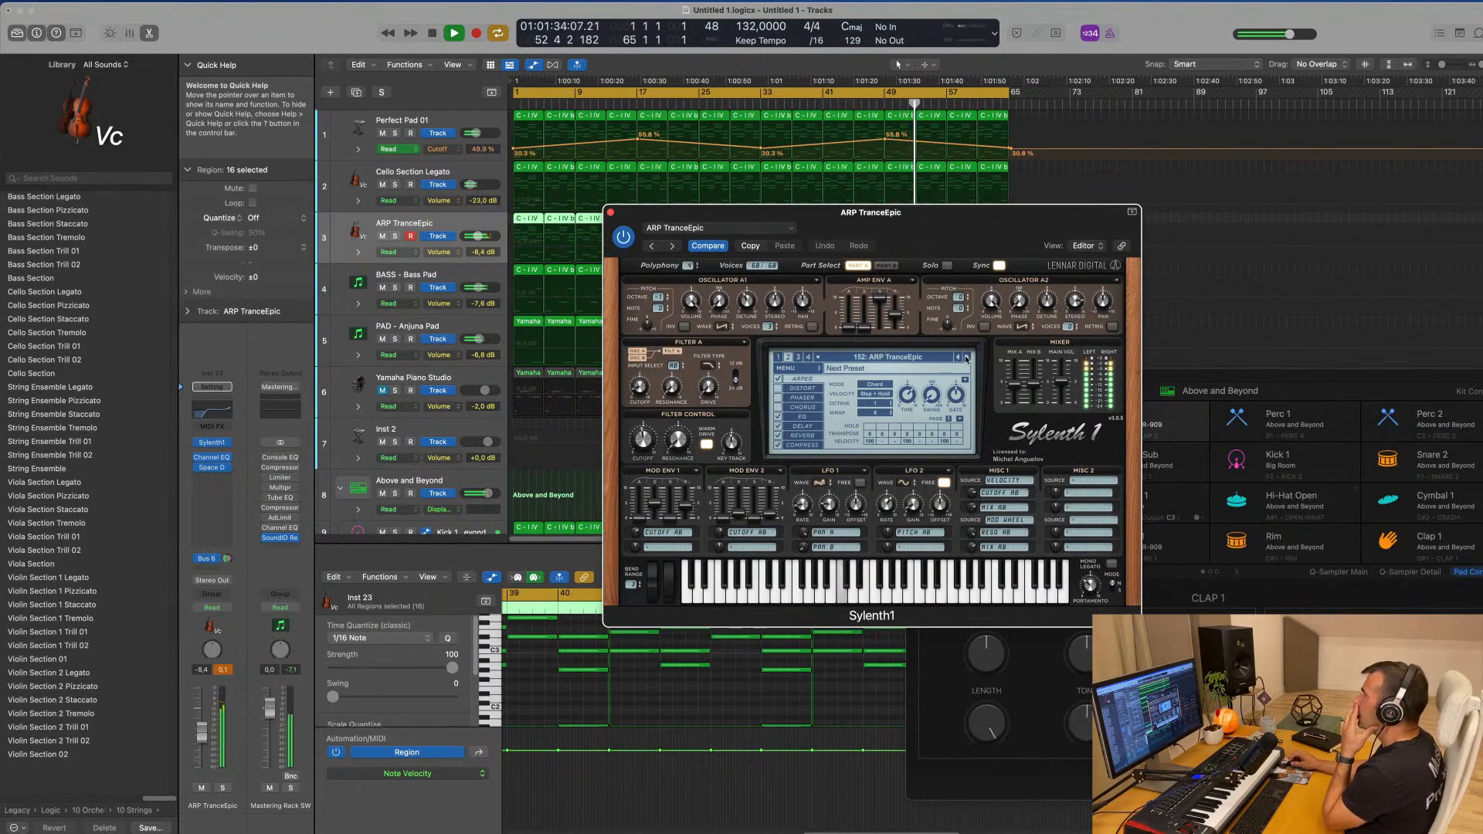
click(967, 359)
click(967, 358)
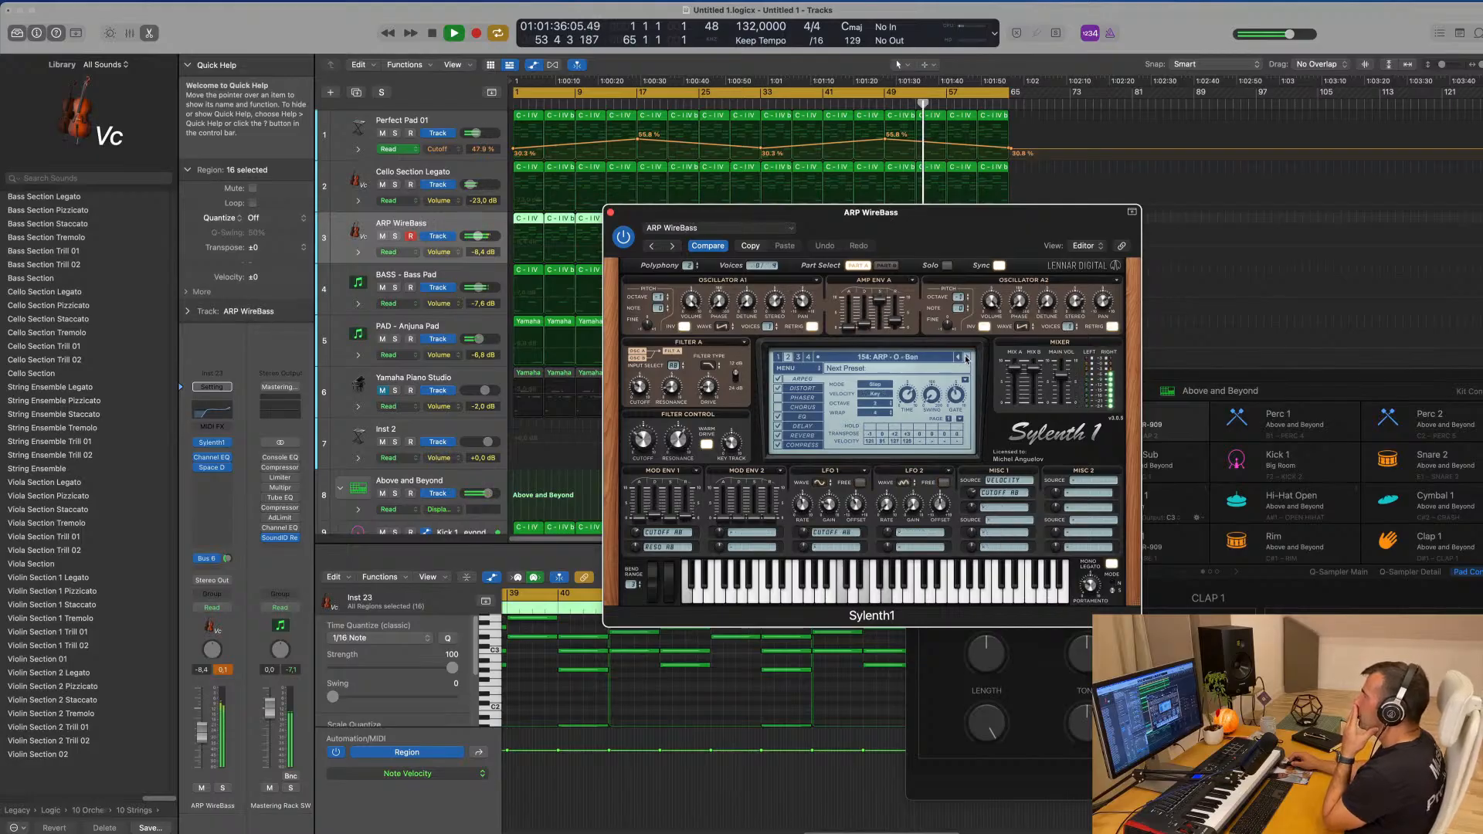
click(966, 359)
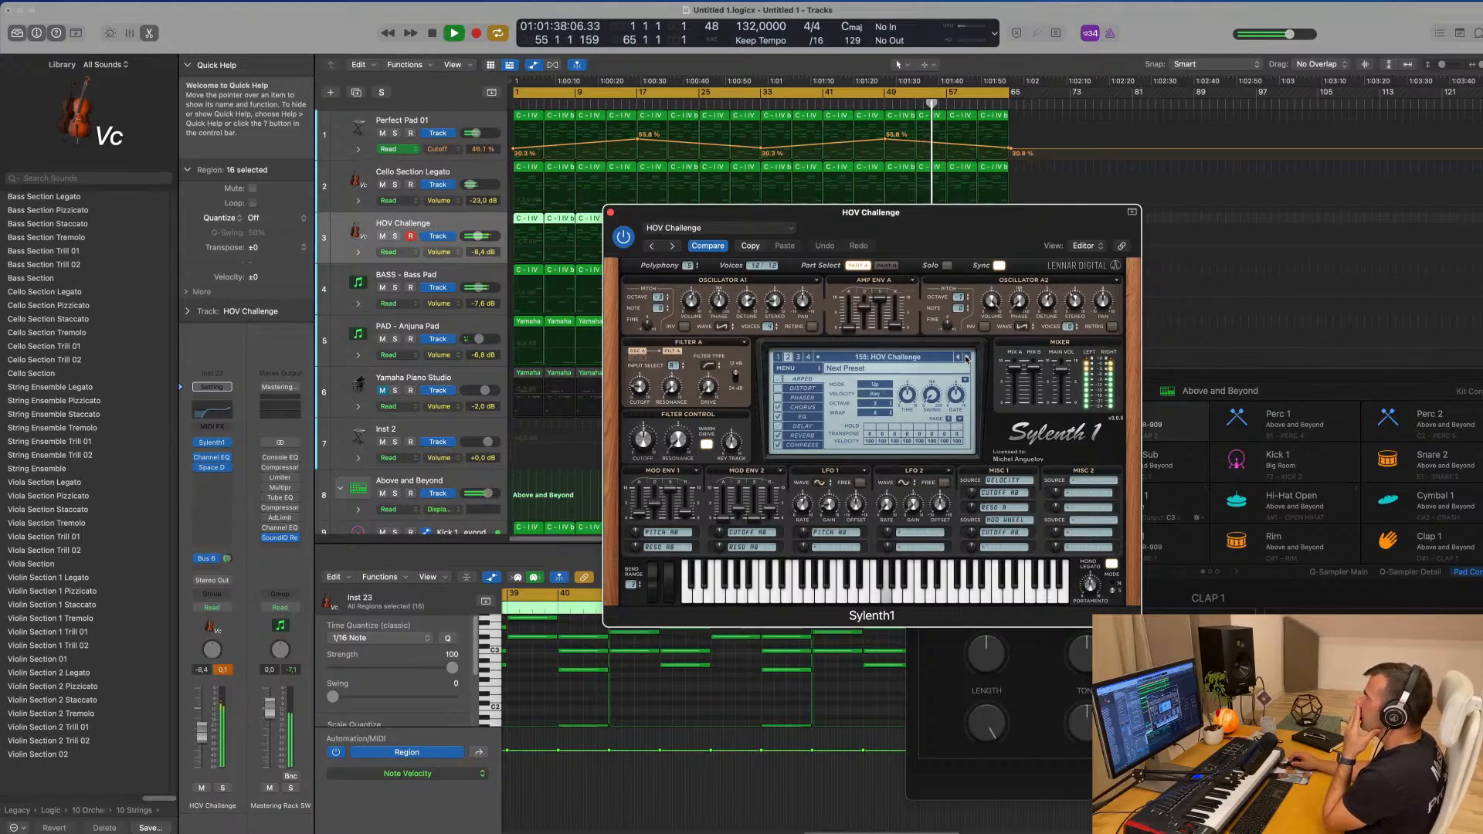
double_click(957, 359)
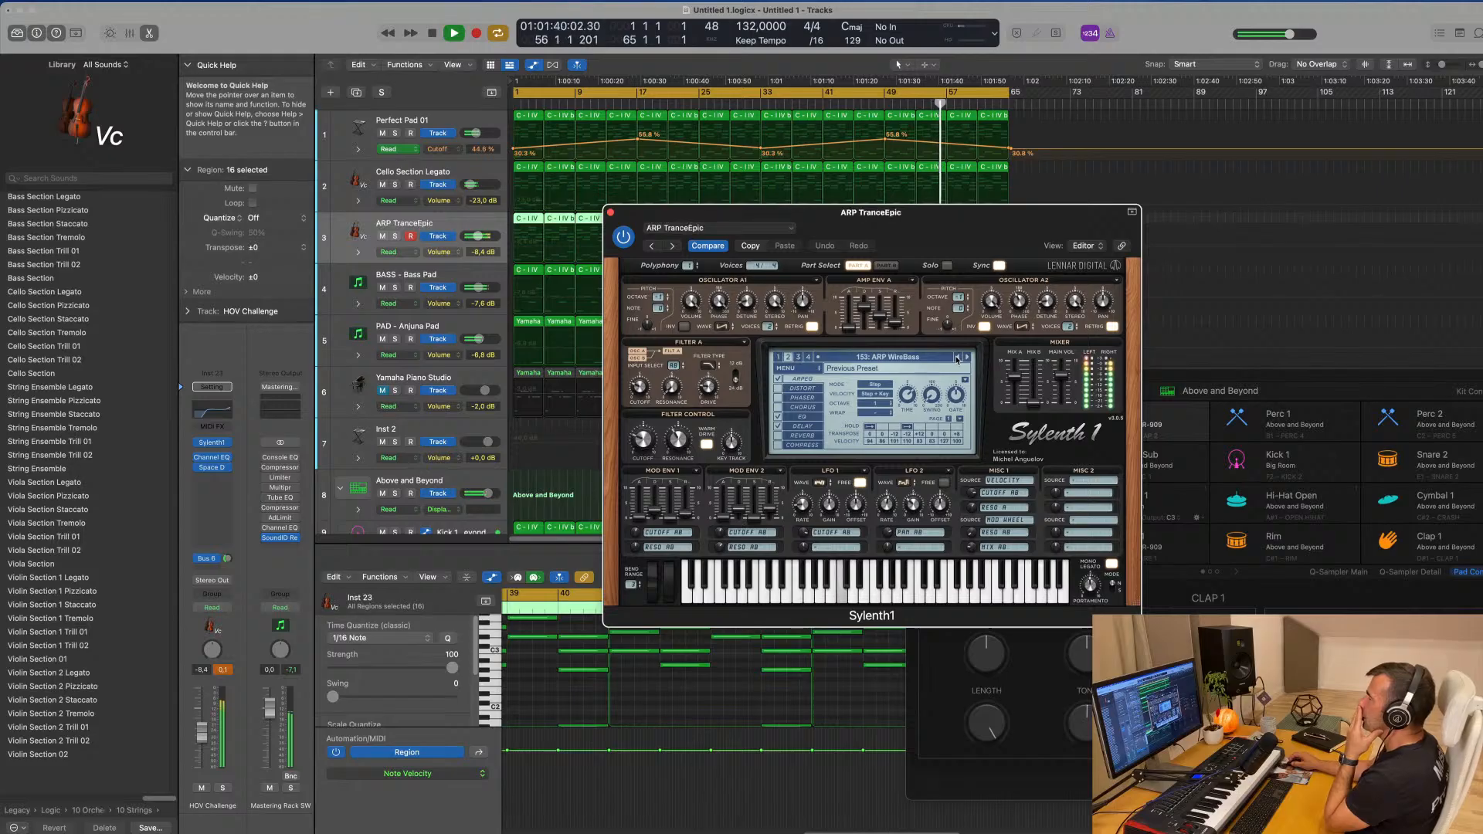
click(957, 359)
- Try the Up arpeggiator mode, return to Chord, and try a 1/32D arp time from the start of playback
drag(1008, 244, 986, 302)
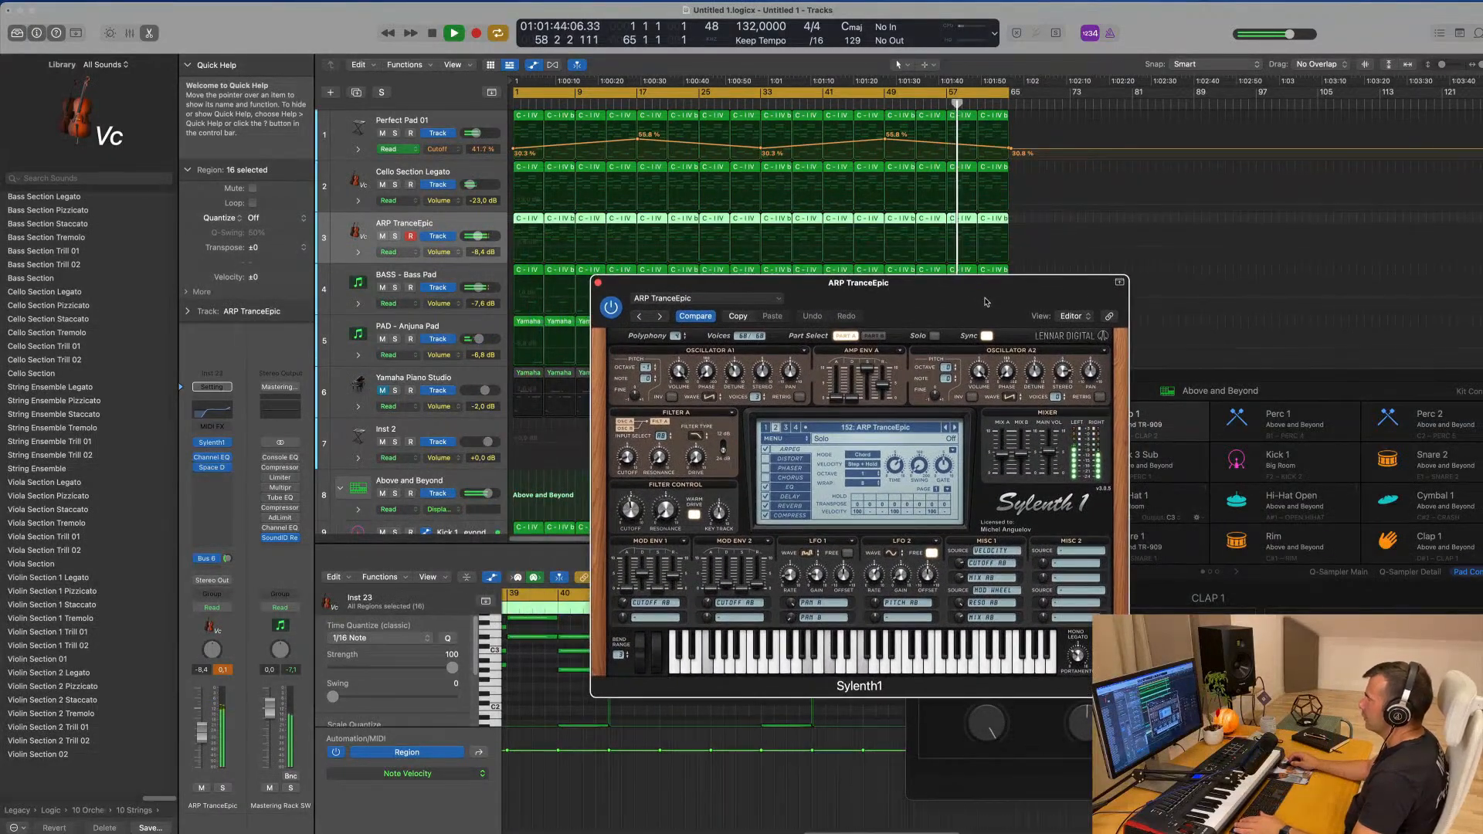
click(862, 455)
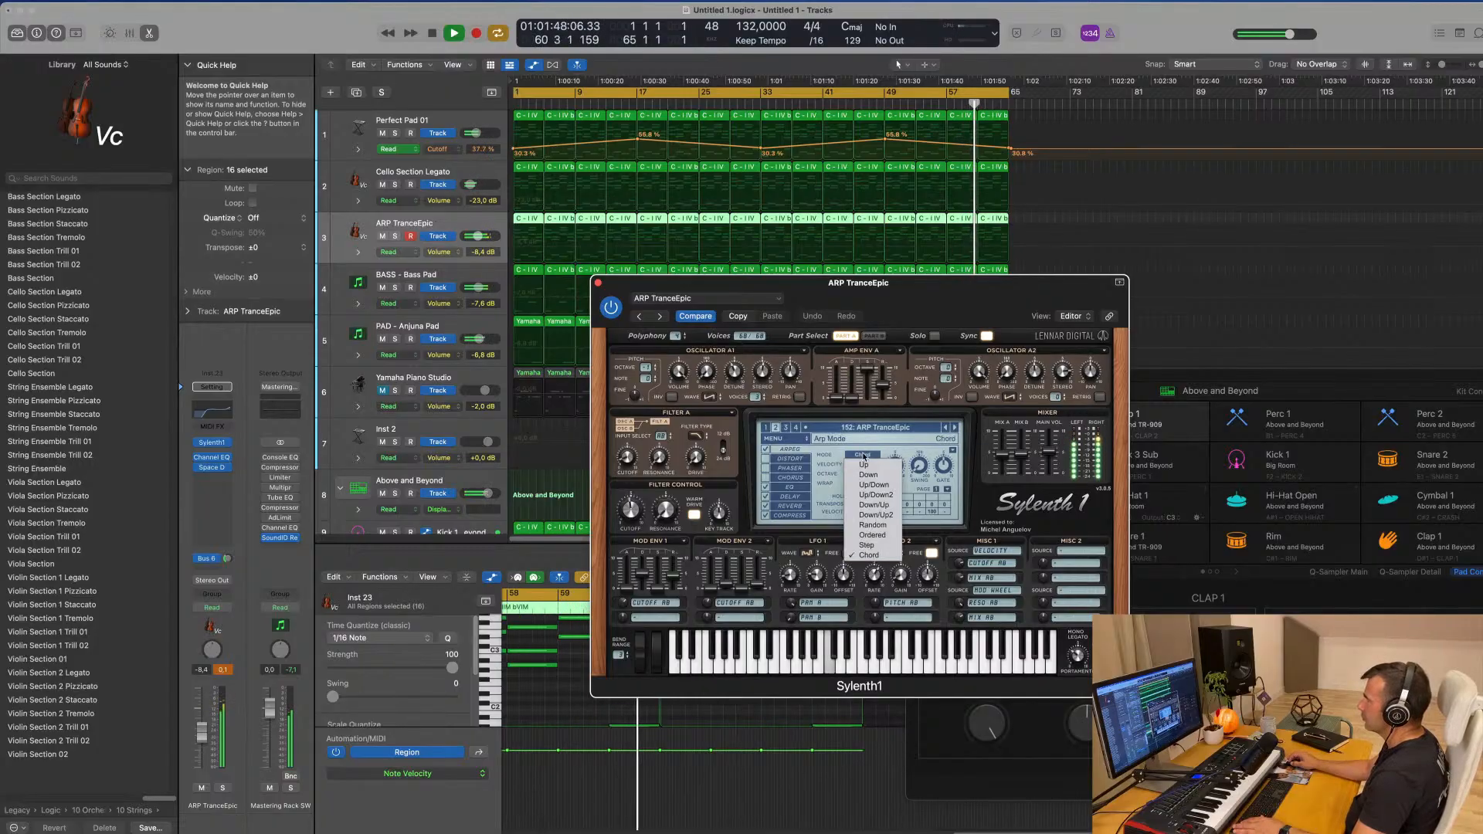
click(864, 464)
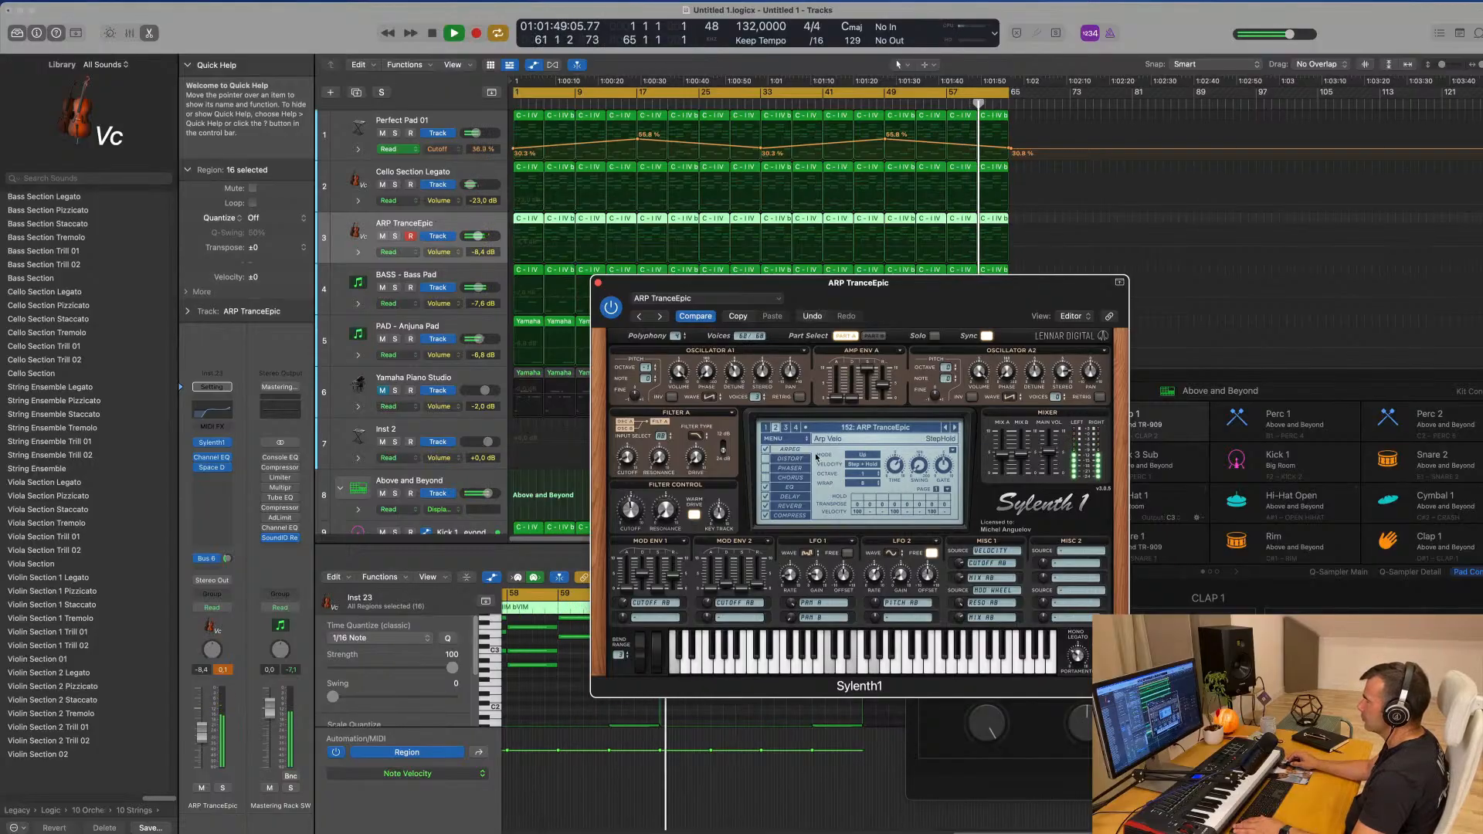
click(866, 458)
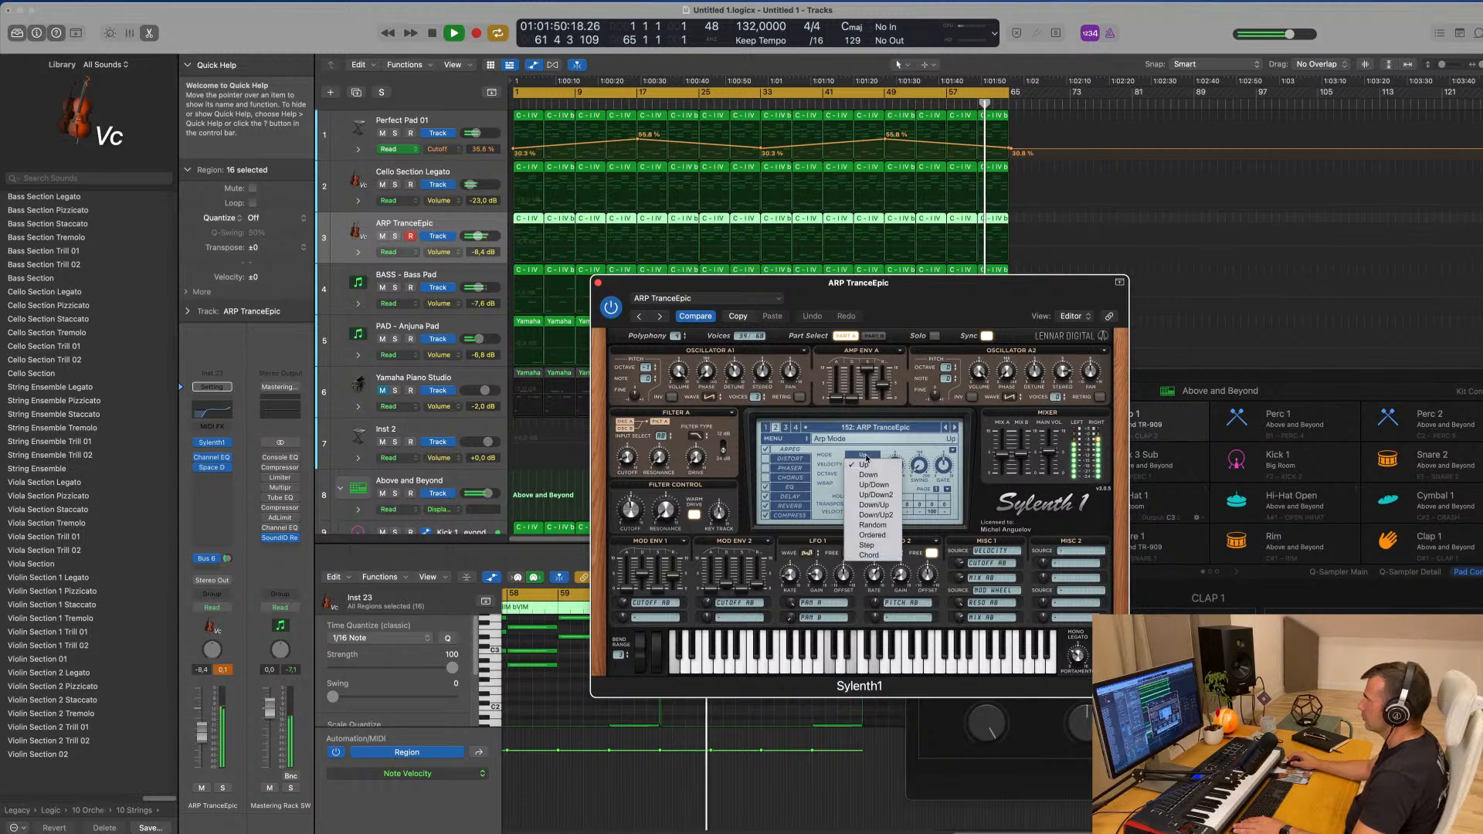
click(868, 555)
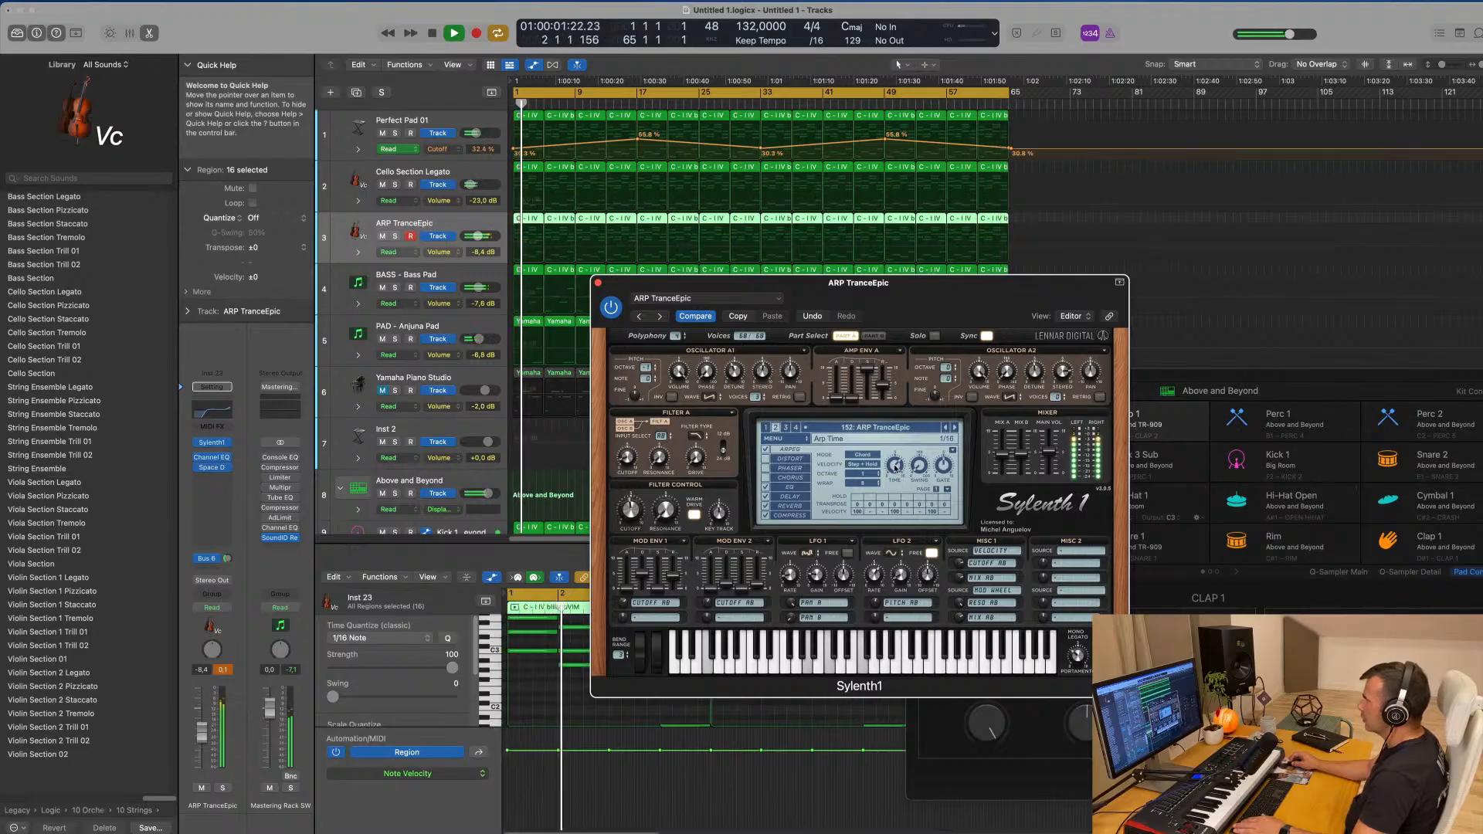
drag(896, 468, 897, 462)
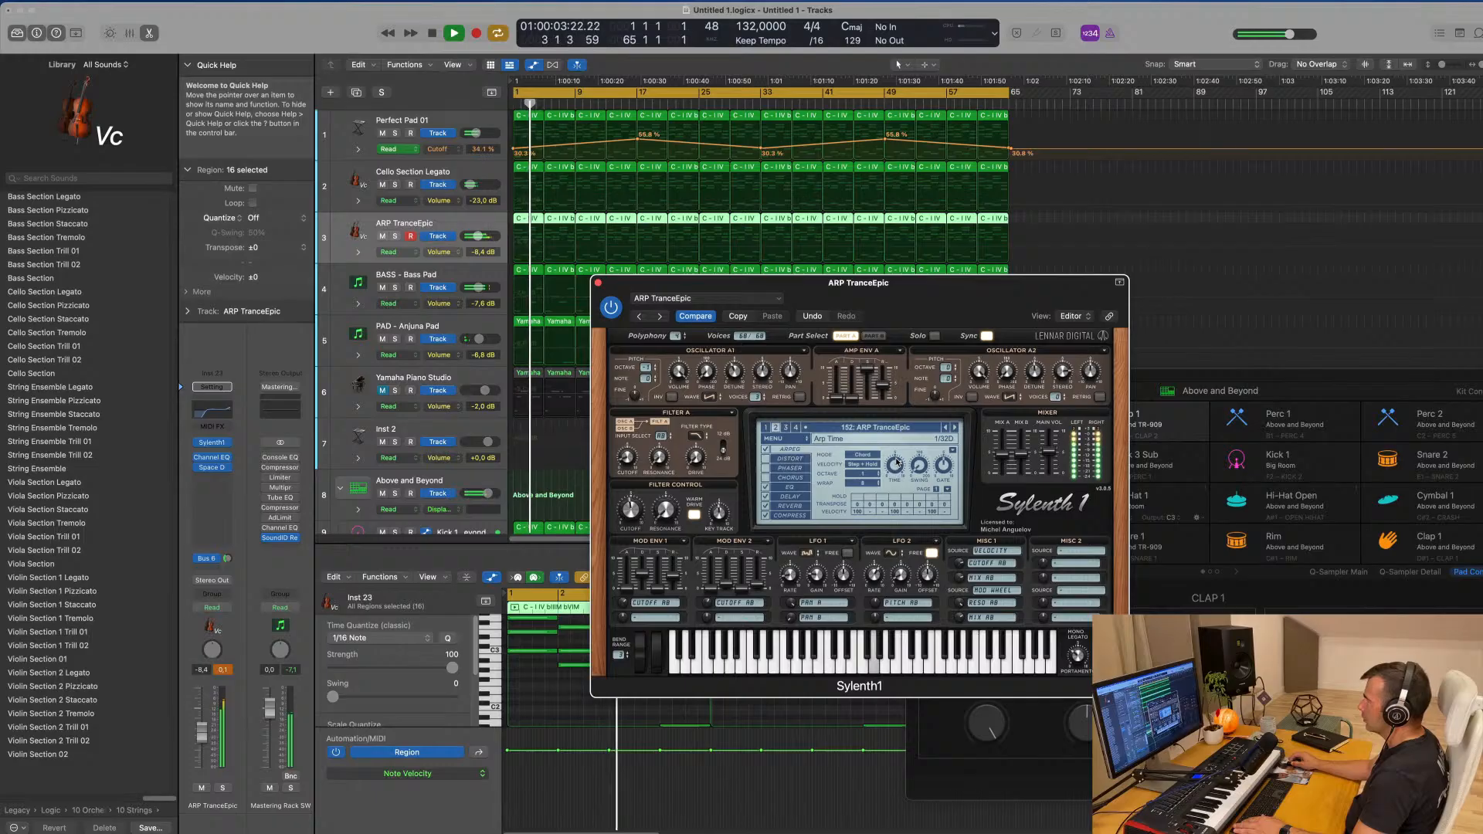
key(v)
key(Return)
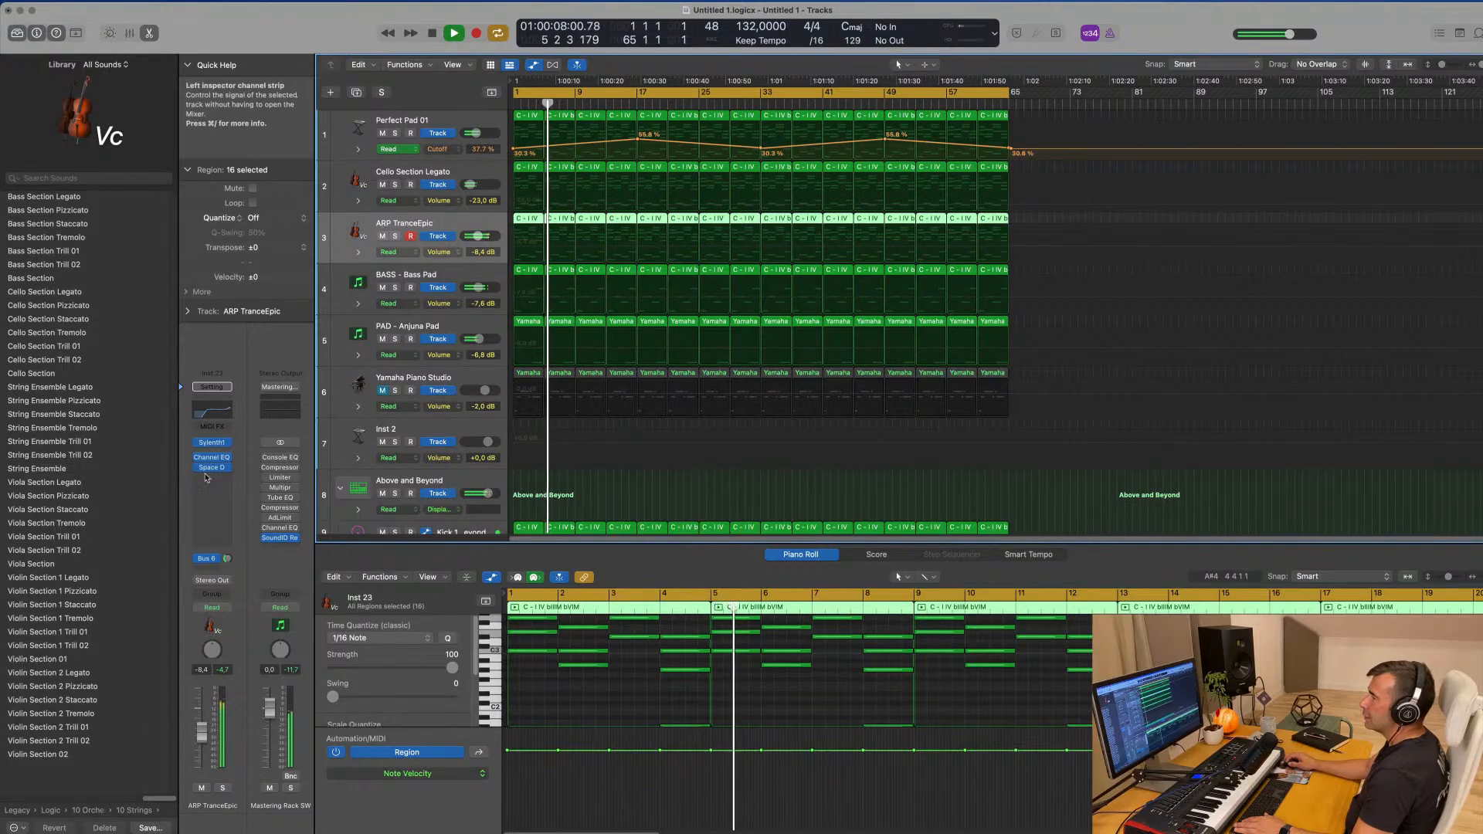
- Duplicate the ARP TranceEpic track with its instrument and settings, and mute the original track
click(211, 442)
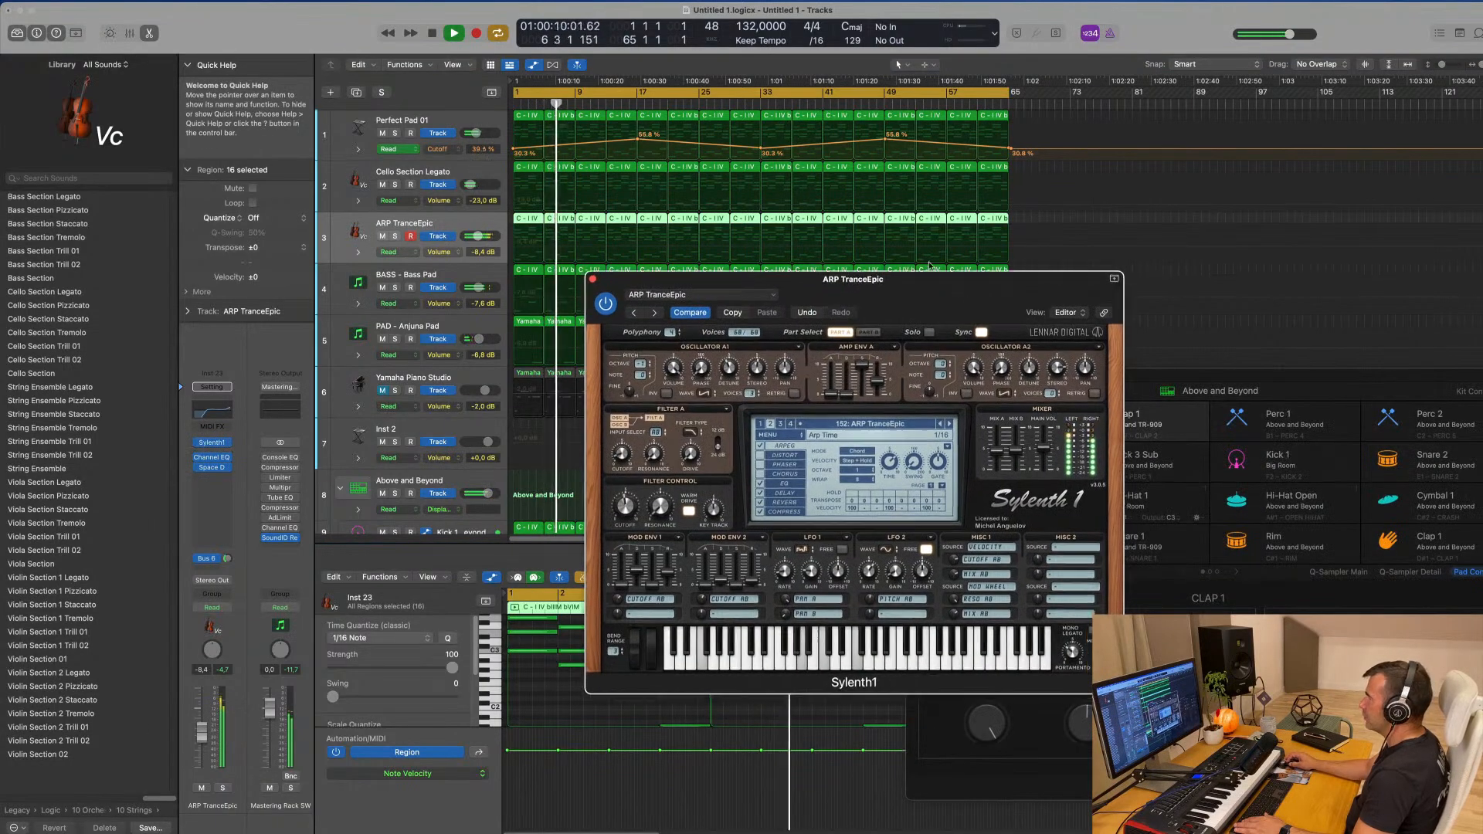
drag(929, 277, 1119, 174)
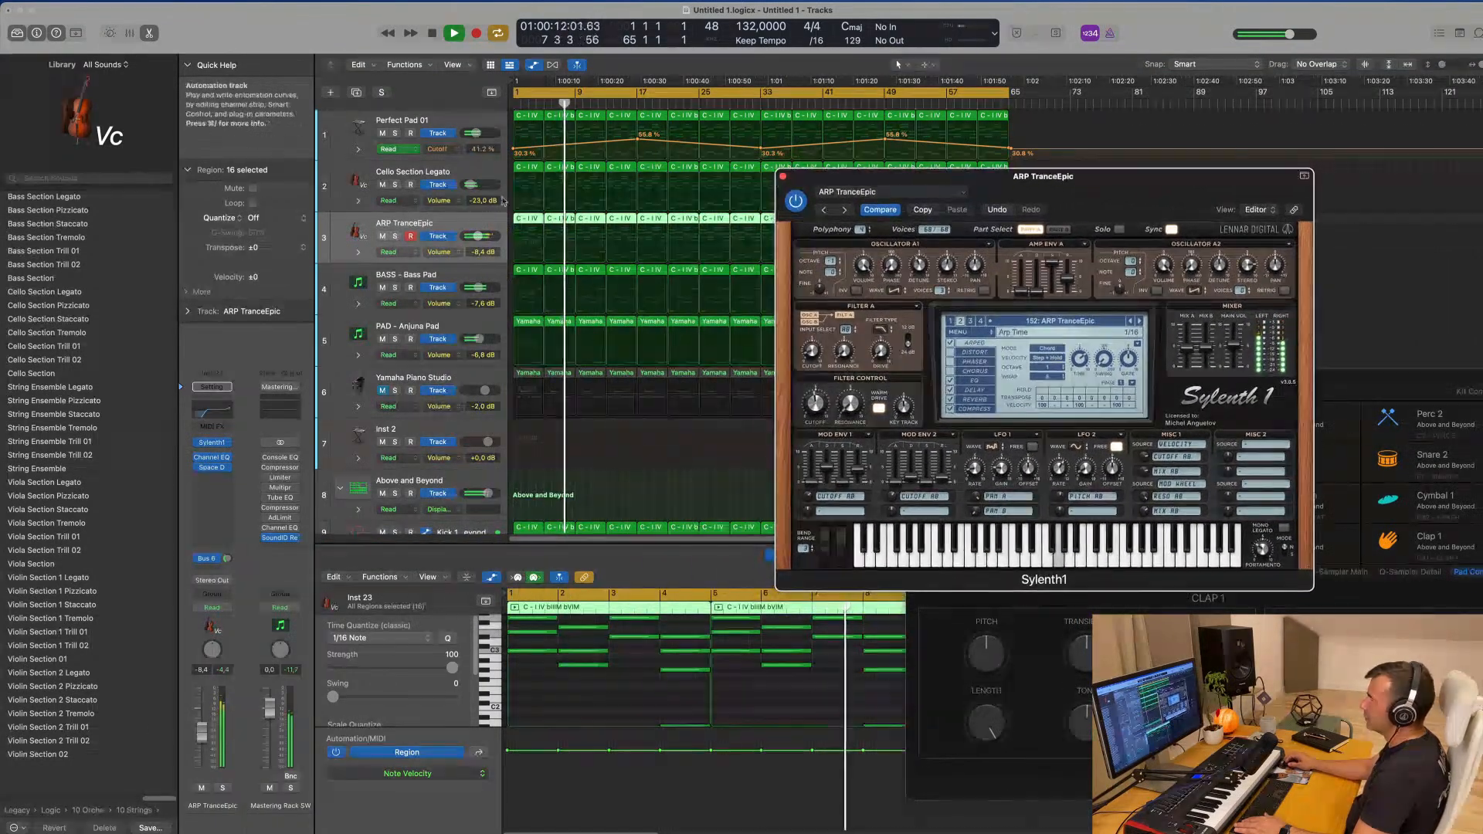
click(454, 222)
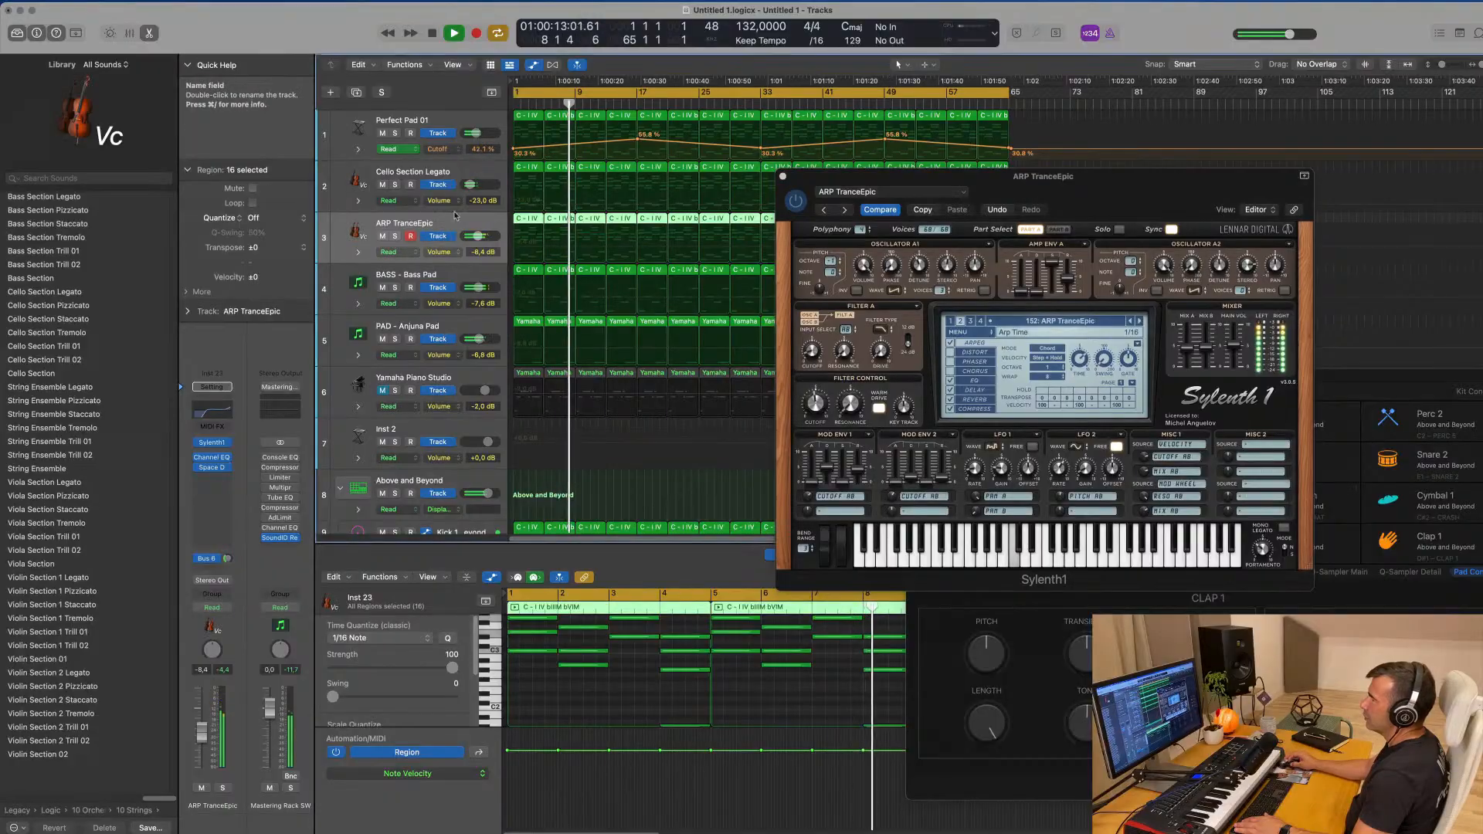
click(356, 93)
click(1000, 220)
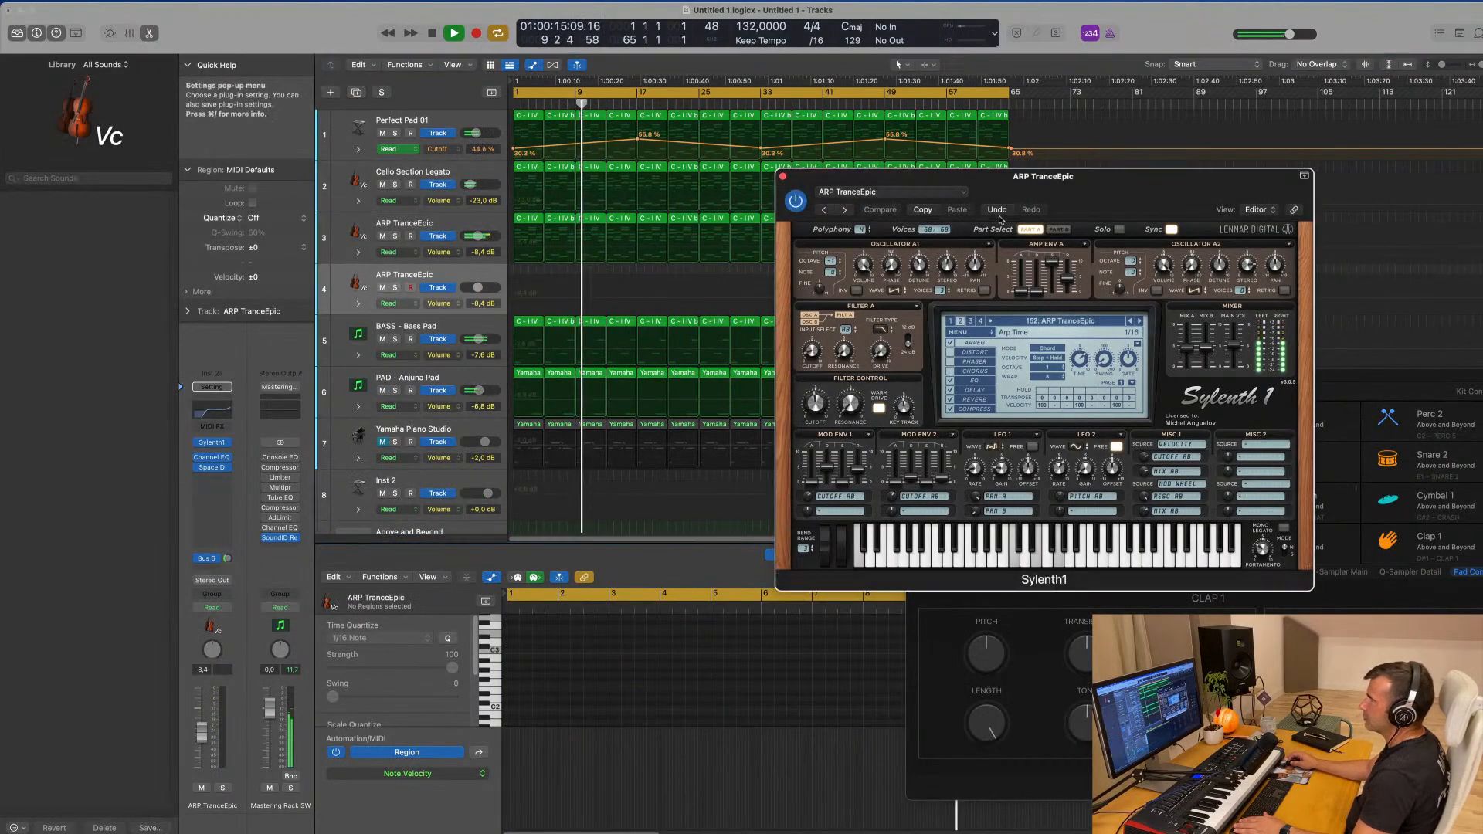
drag(1102, 179, 1306, 161)
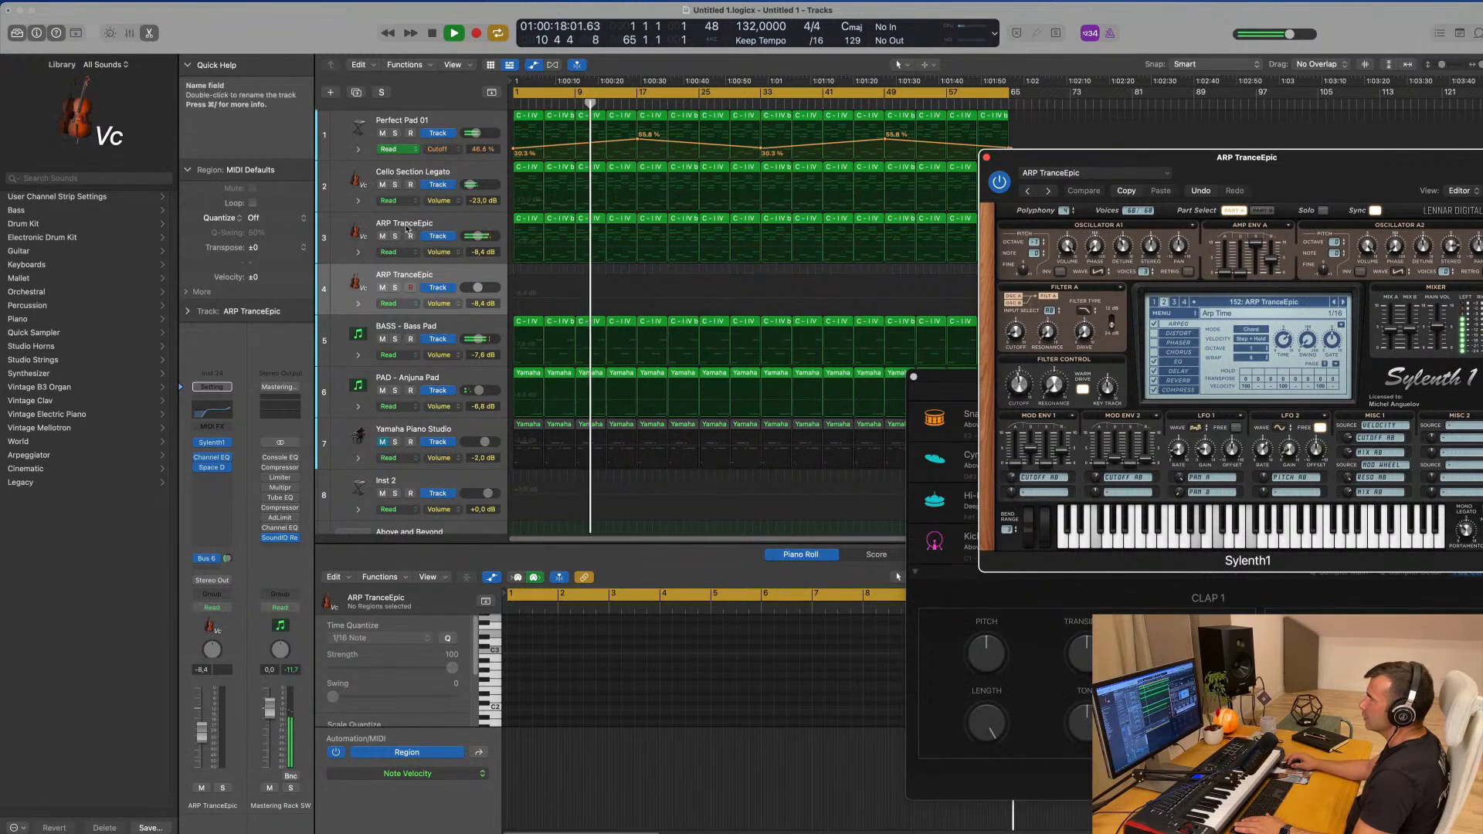
click(383, 237)
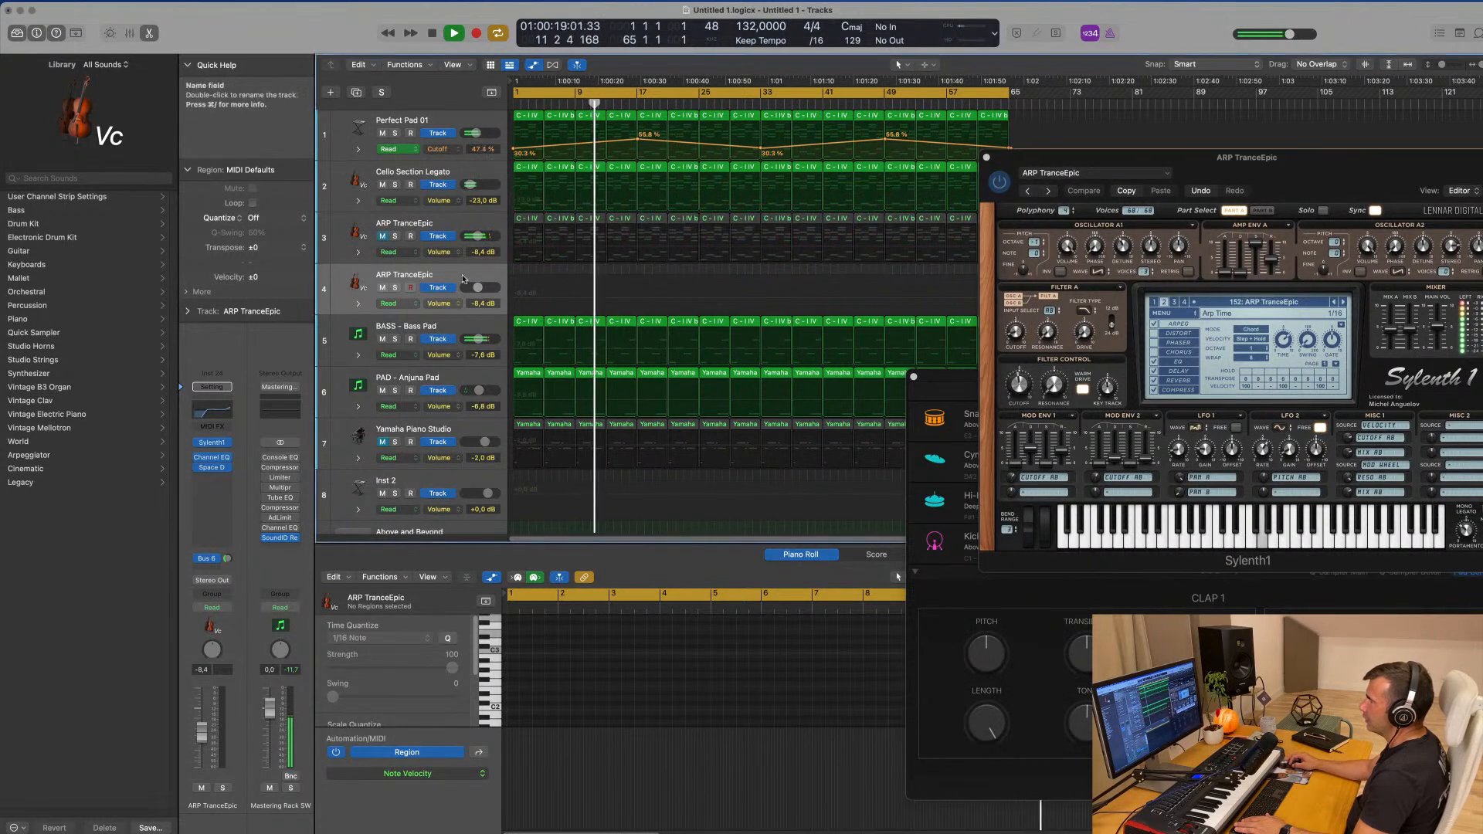
- Load Alchemy as the duplicate track's instrument and copy all 16 regions from the ARP TranceEpic track onto it
click(227, 445)
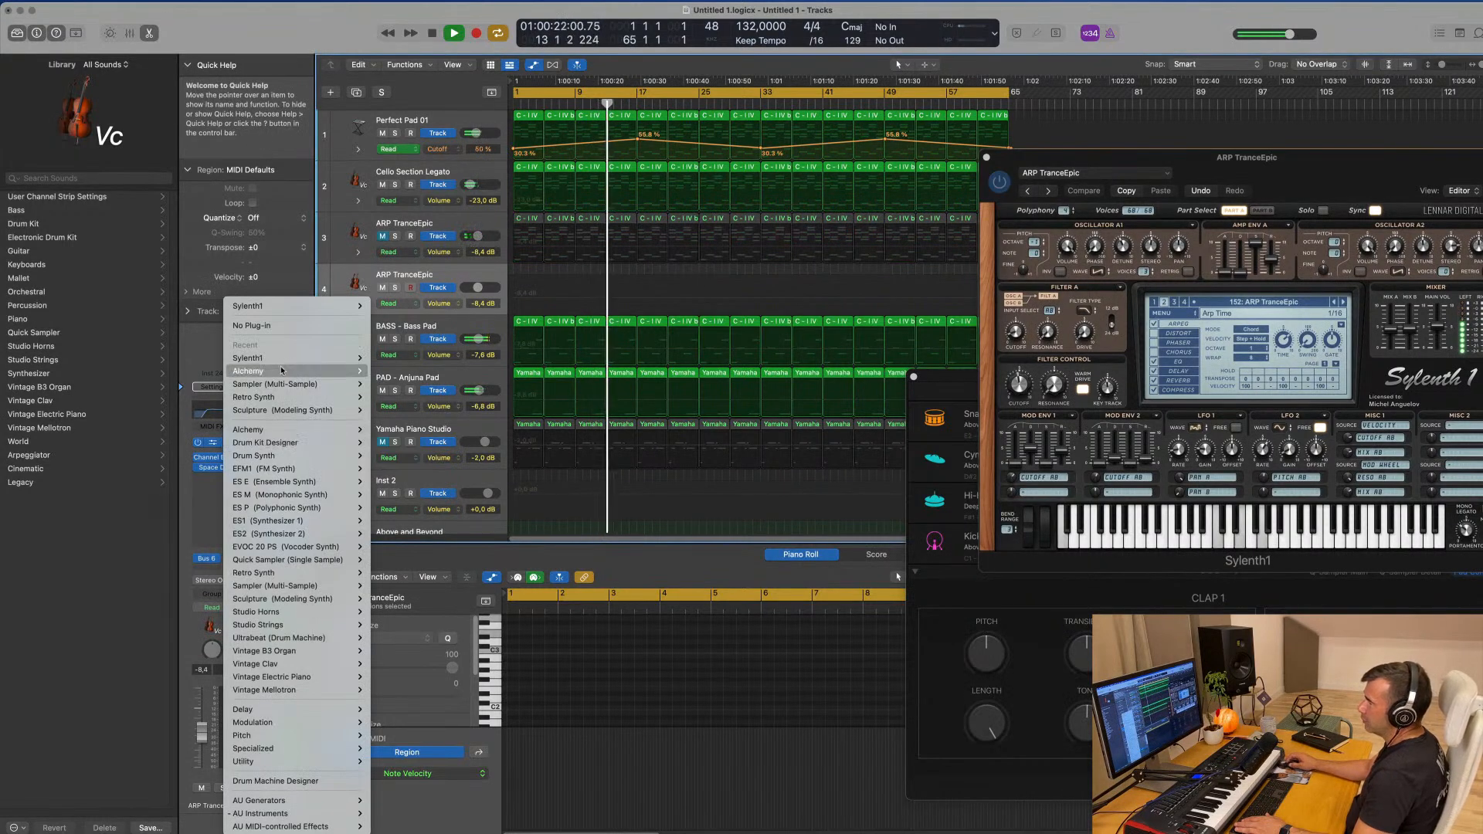
click(385, 372)
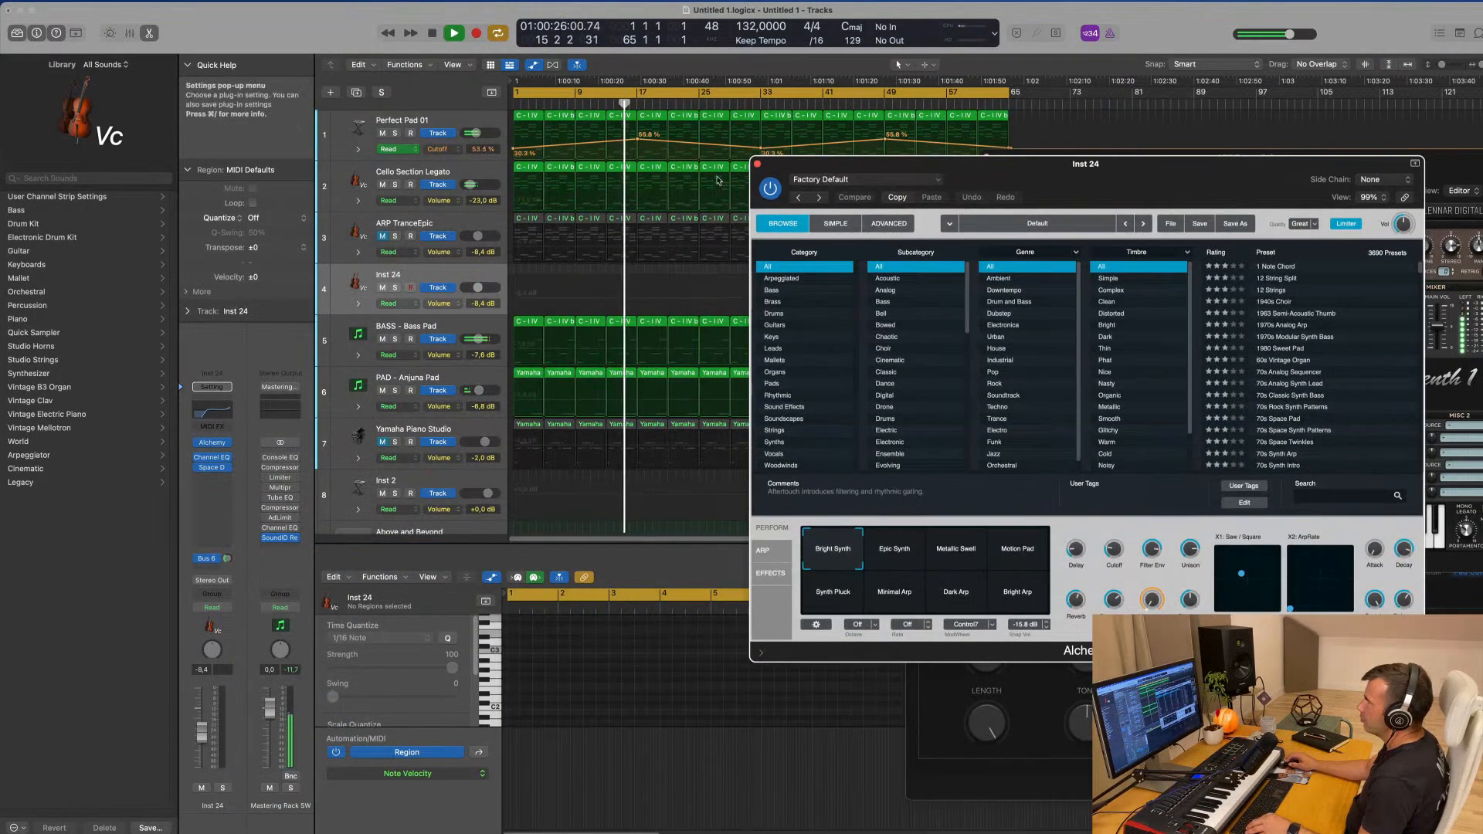
click(489, 221)
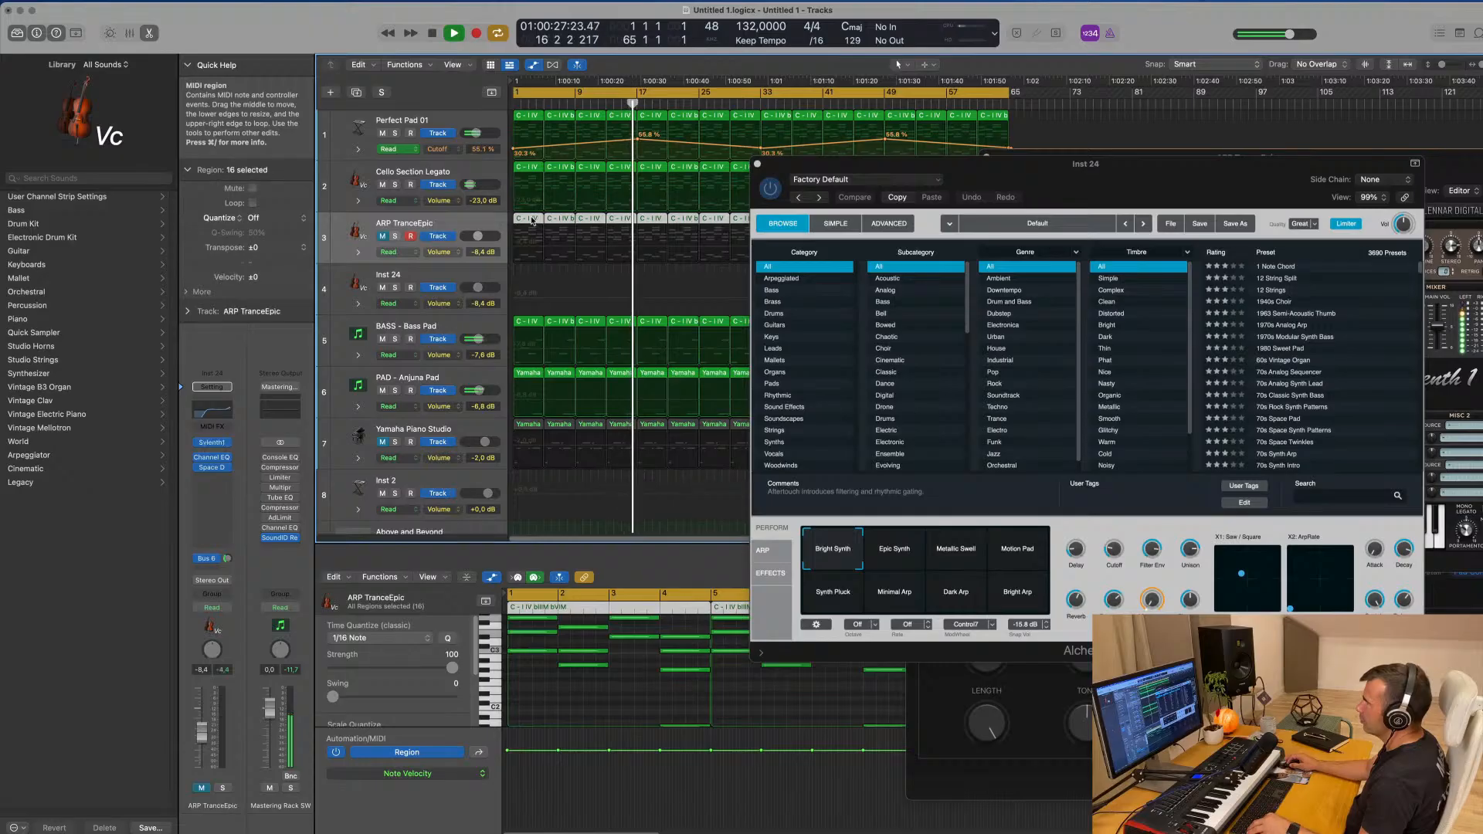
drag(528, 221, 526, 273)
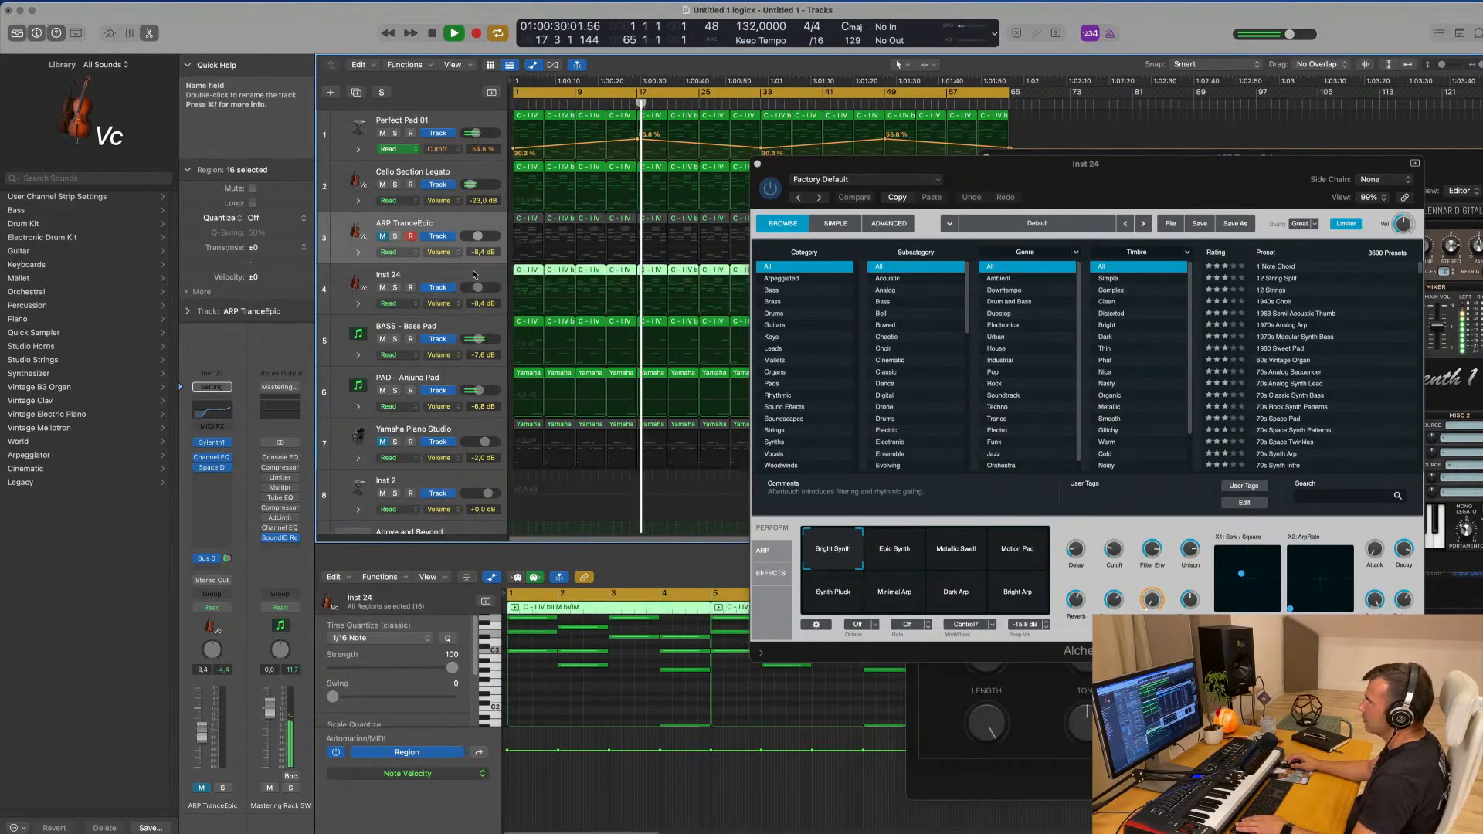
- Filter the Alchemy preset browser to the Arpeggiated category and the Trance genre
drag(1032, 178, 640, 210)
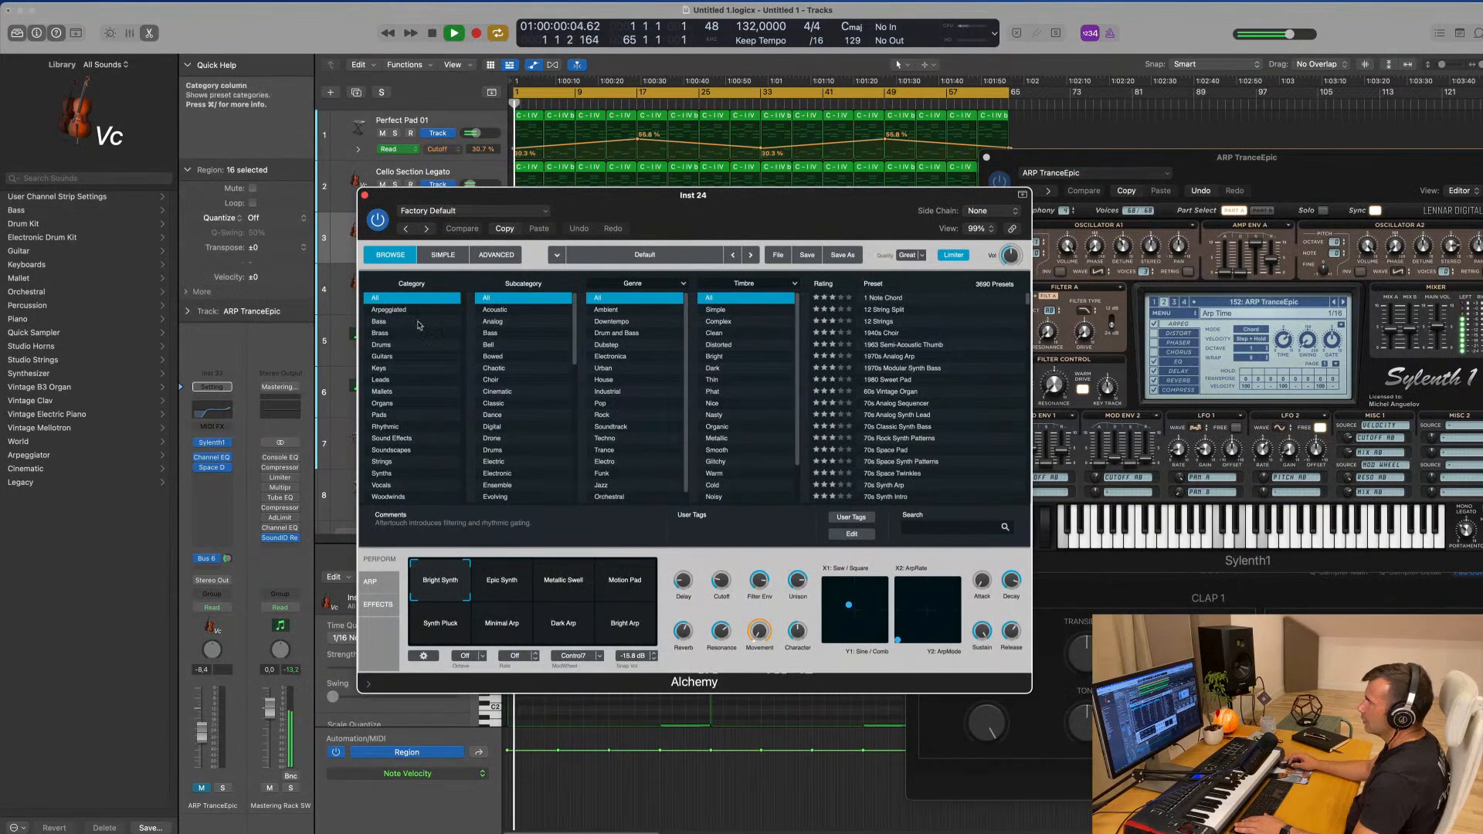
click(390, 309)
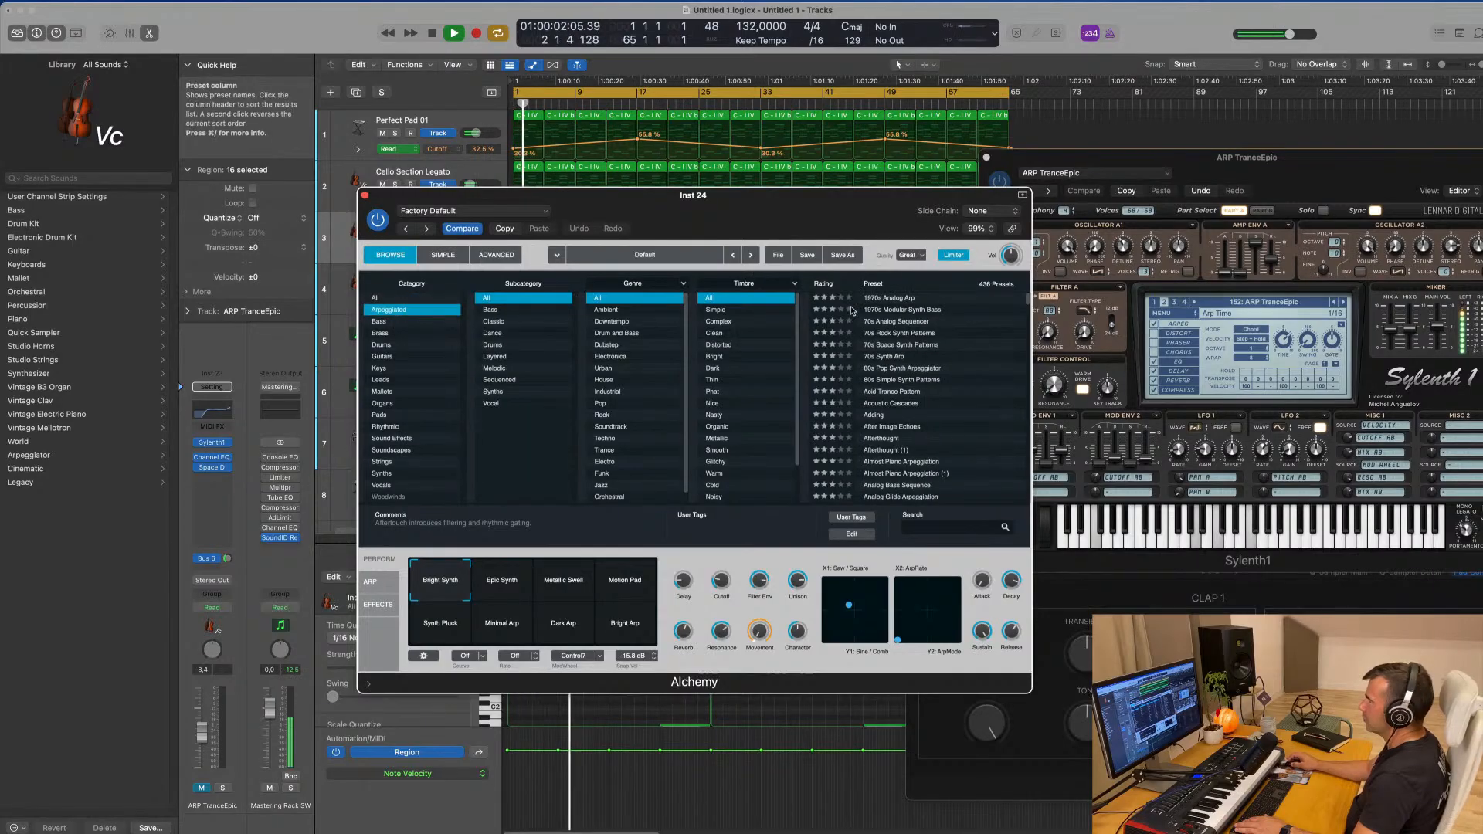
scroll(755, 448, down, 1)
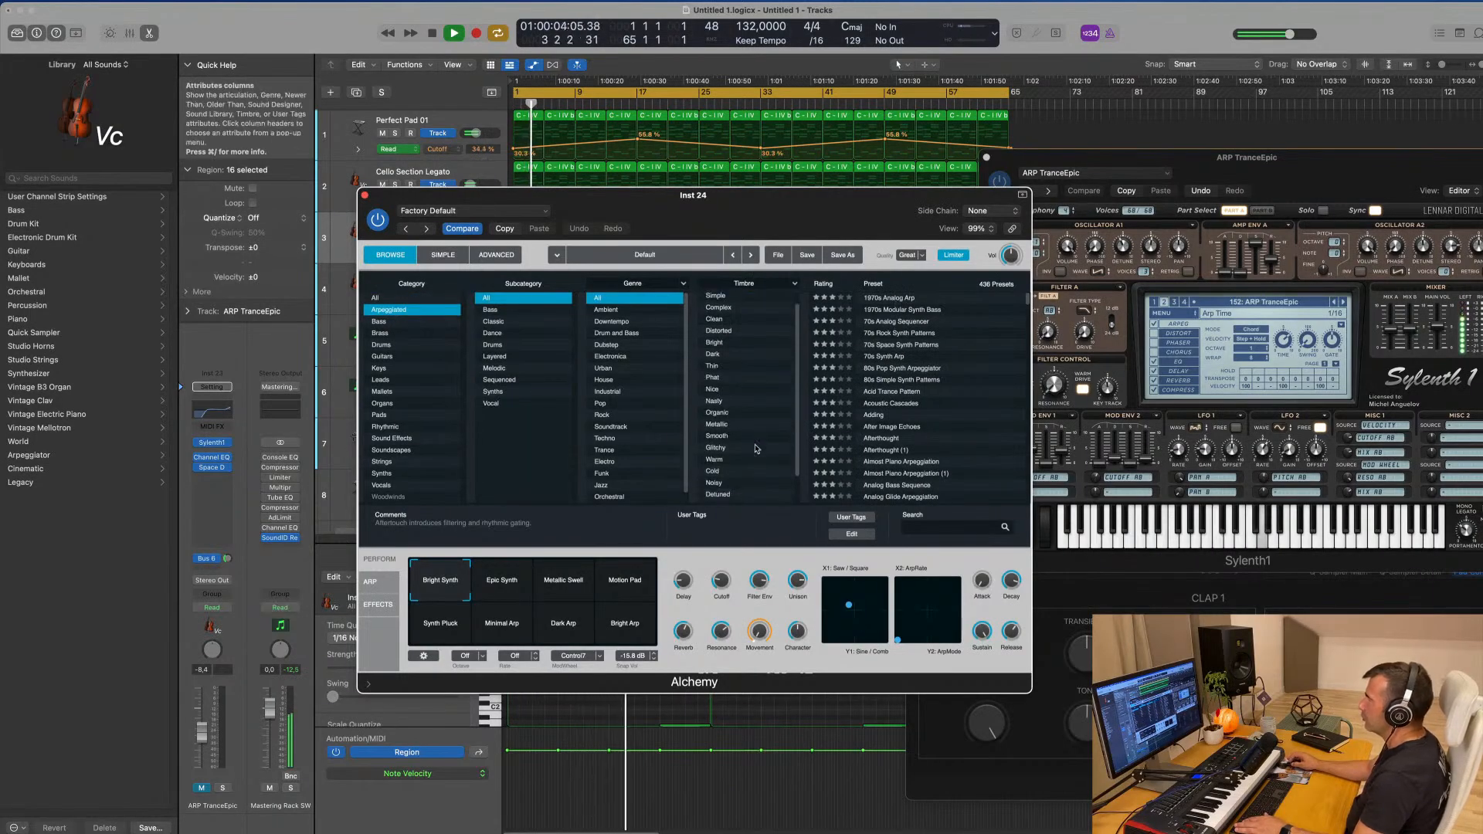
click(604, 451)
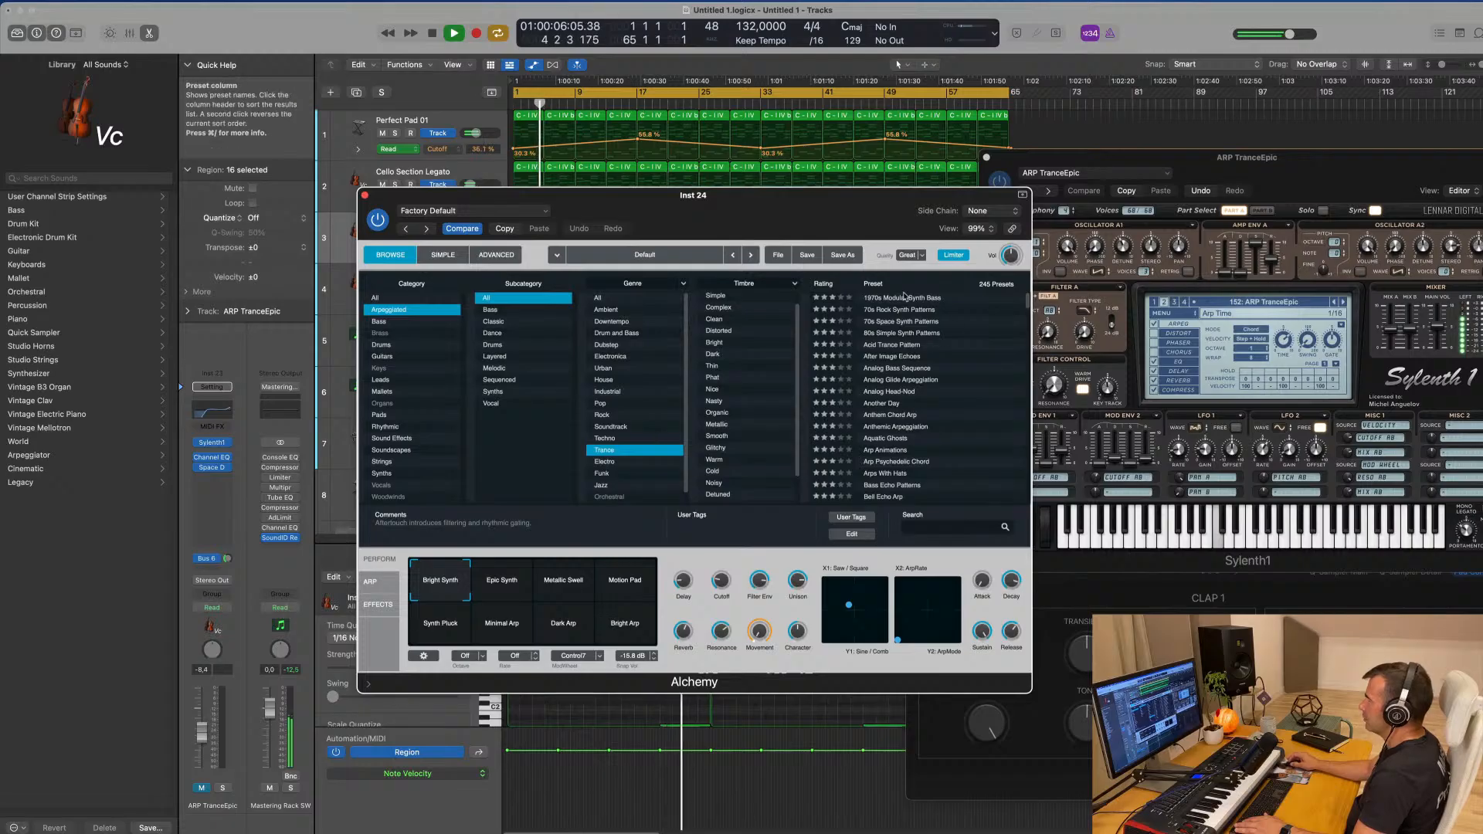
- Audition the Alchemy presets 70s Rock Synth Patterns, 70s Space Synth Patterns and 80s Simple Synth Patterns
click(897, 311)
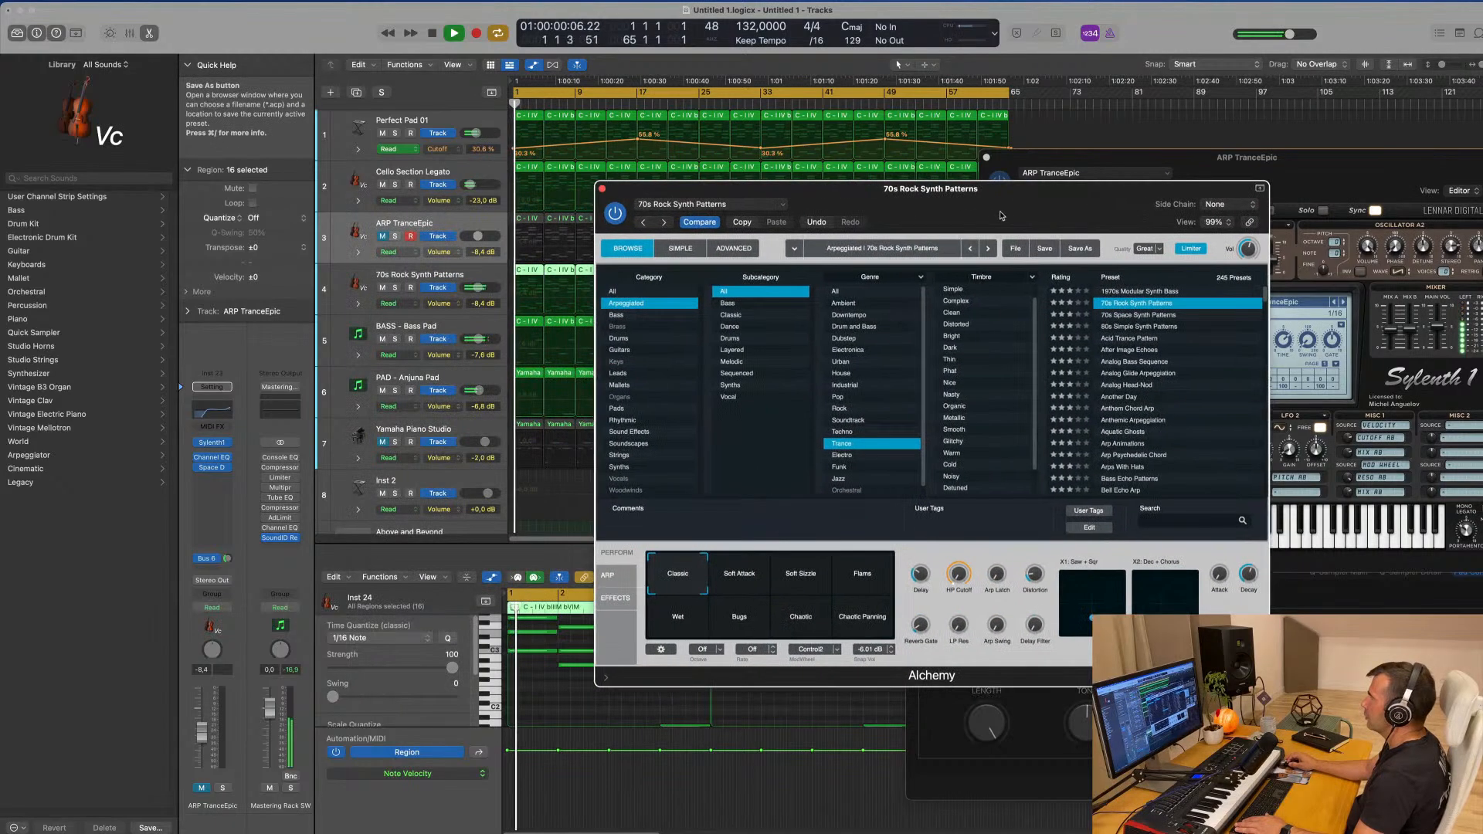
click(1127, 317)
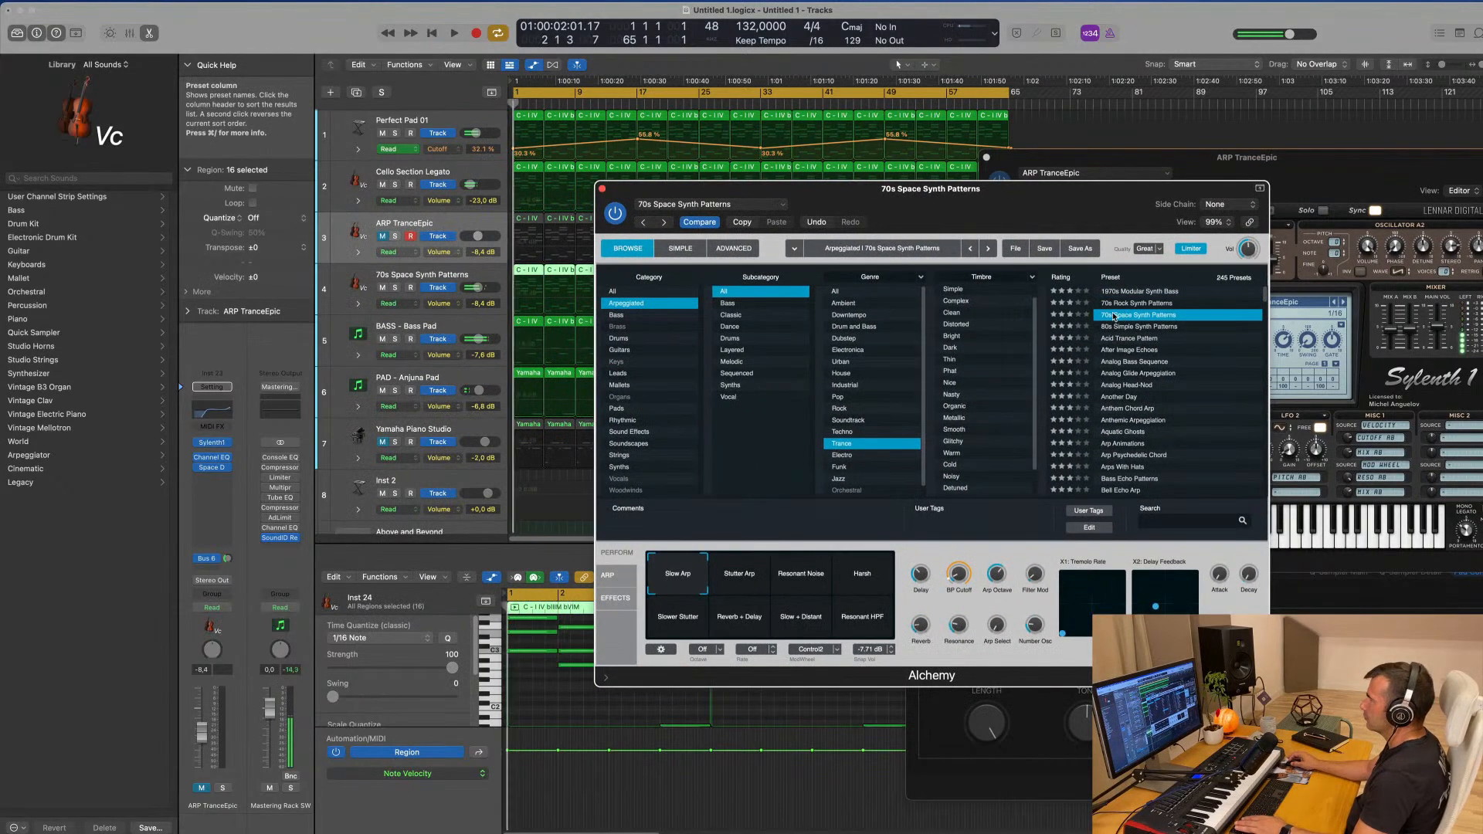
drag(1084, 209, 1034, 209)
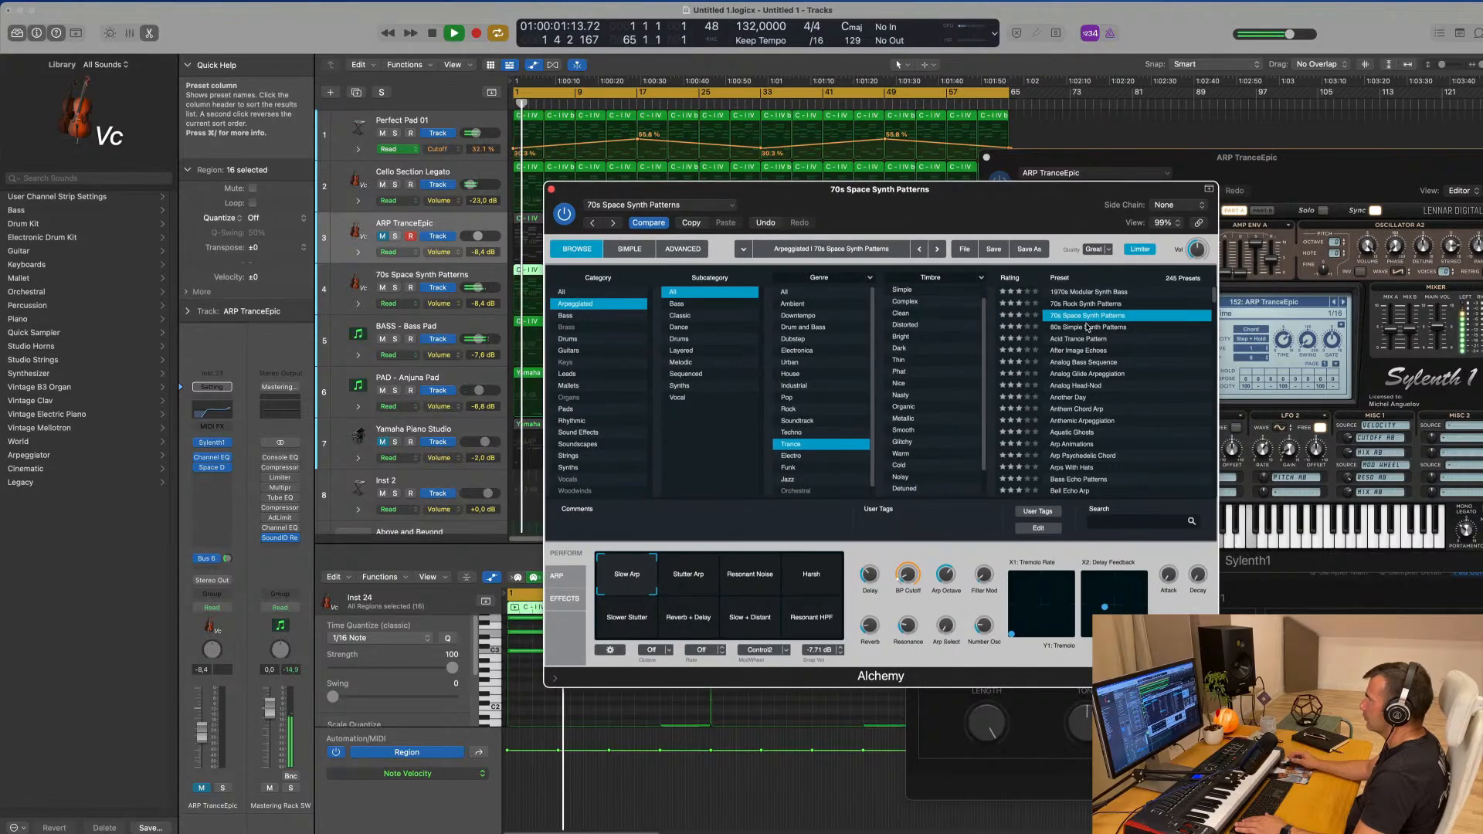
click(1088, 327)
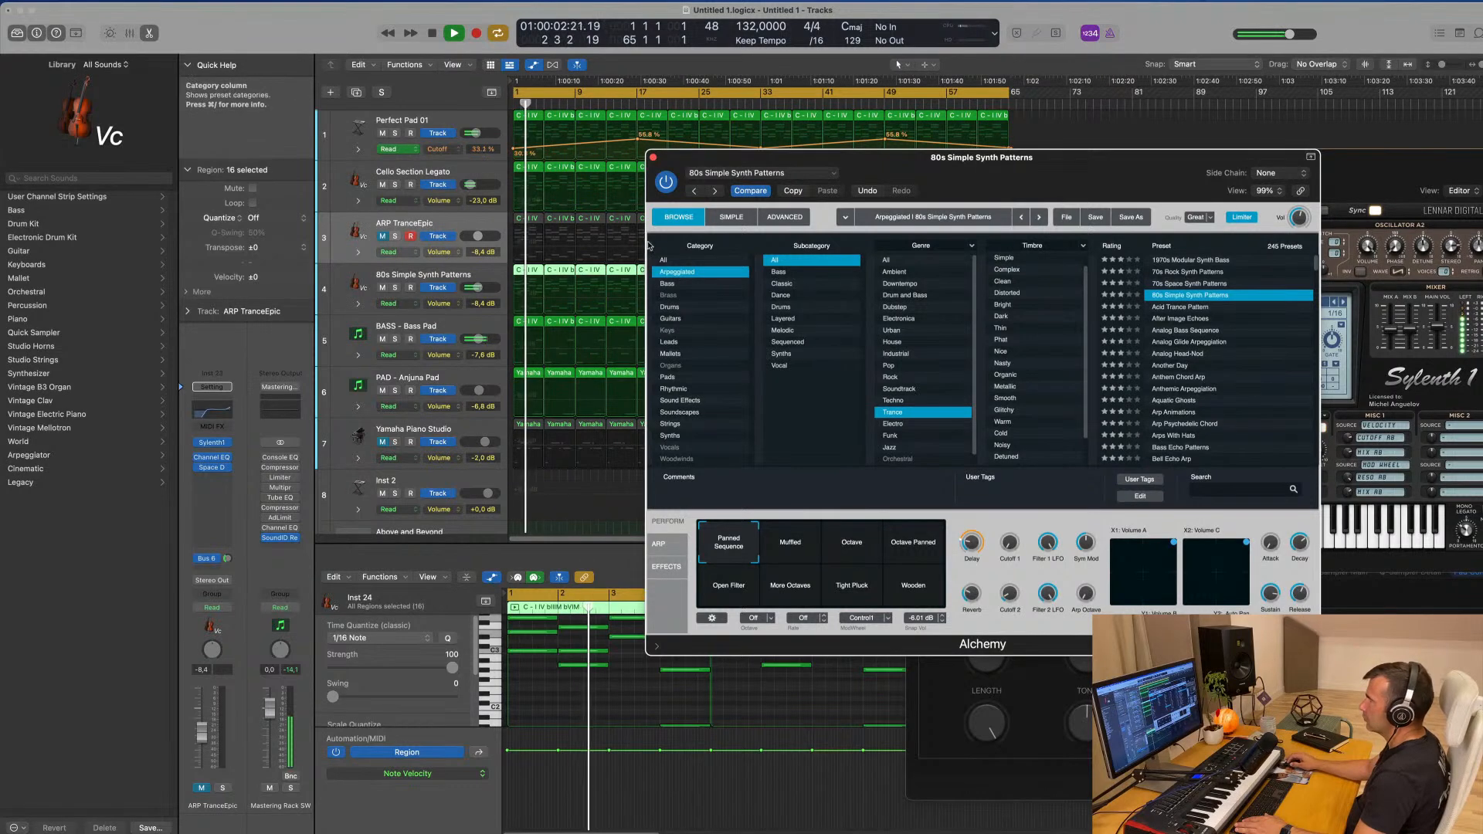
- Raise the Alchemy track's volume to -2.8 dB and audition Acid Trance Pattern and After Image Echoes
drag(476, 286, 483, 286)
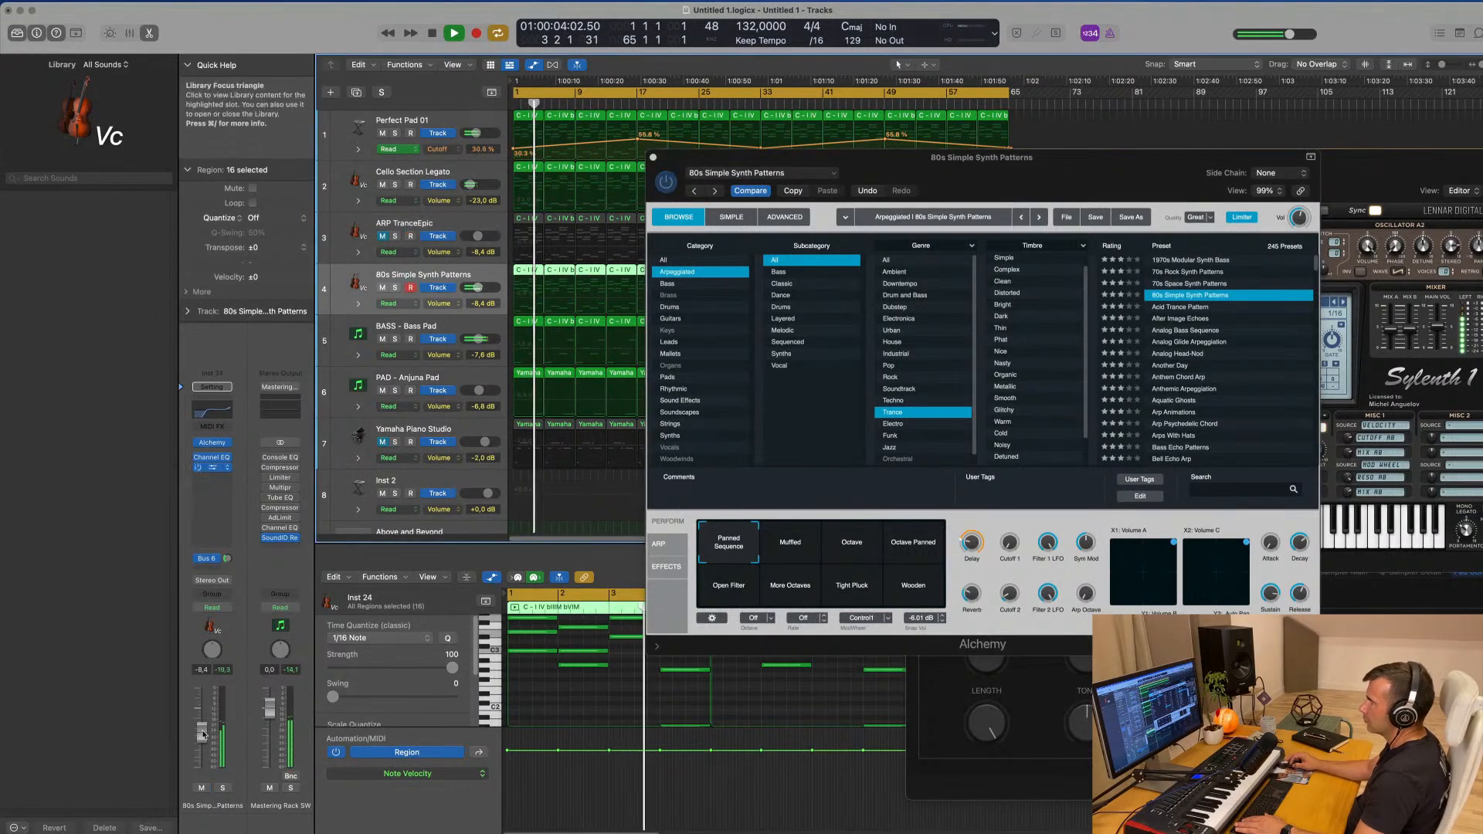
key(Return)
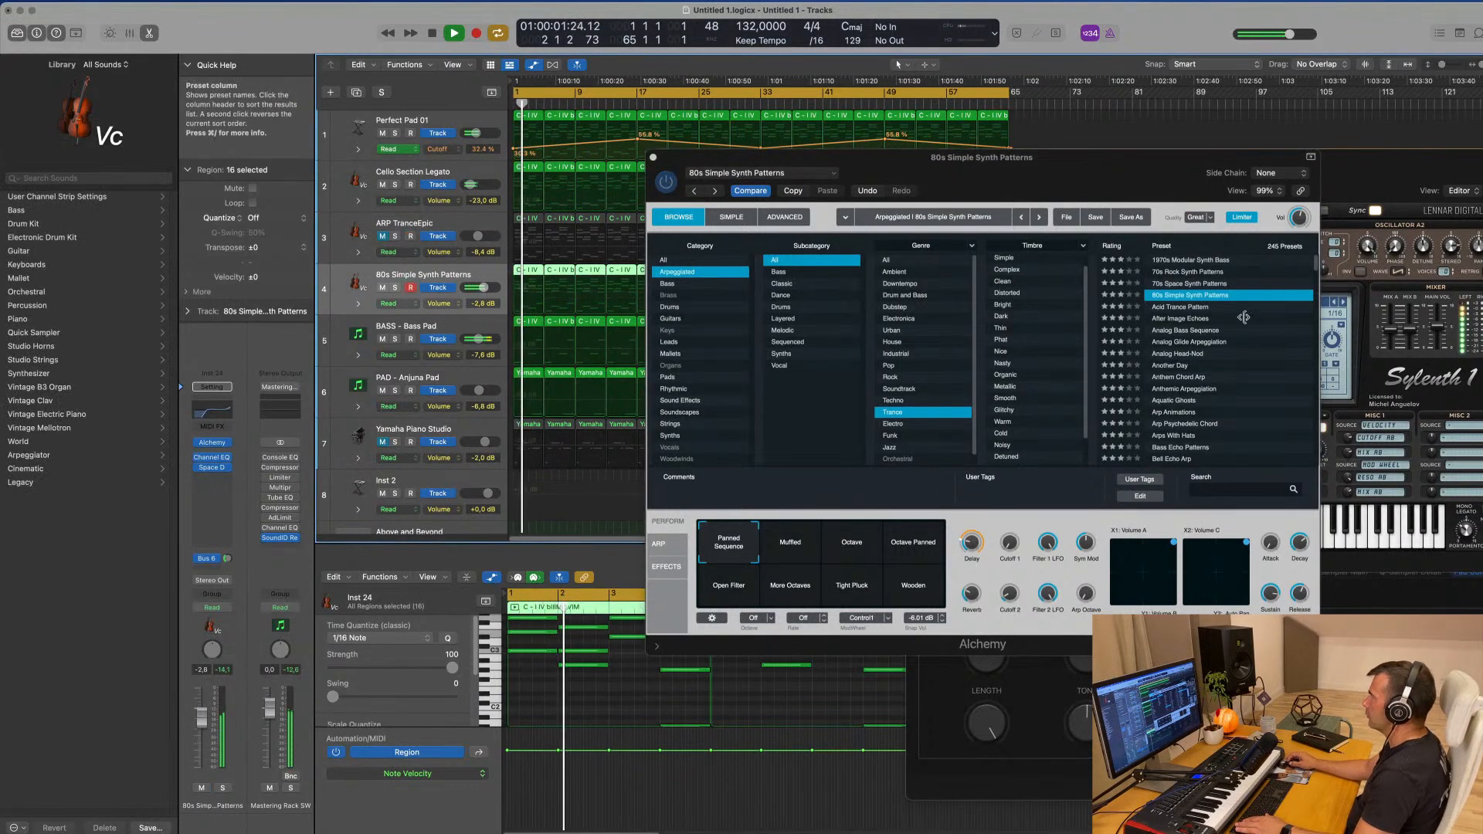
click(1196, 307)
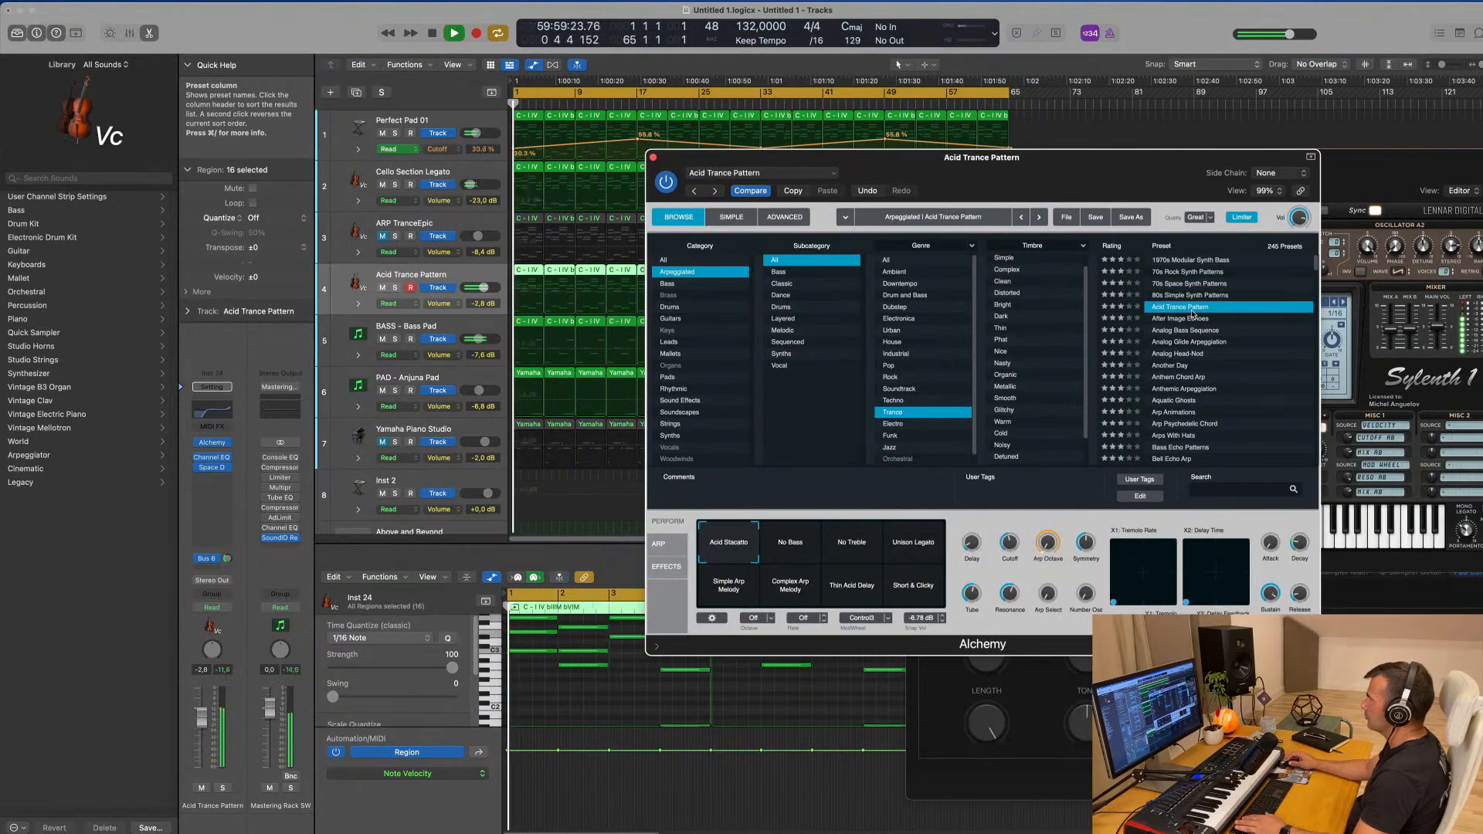
click(1187, 320)
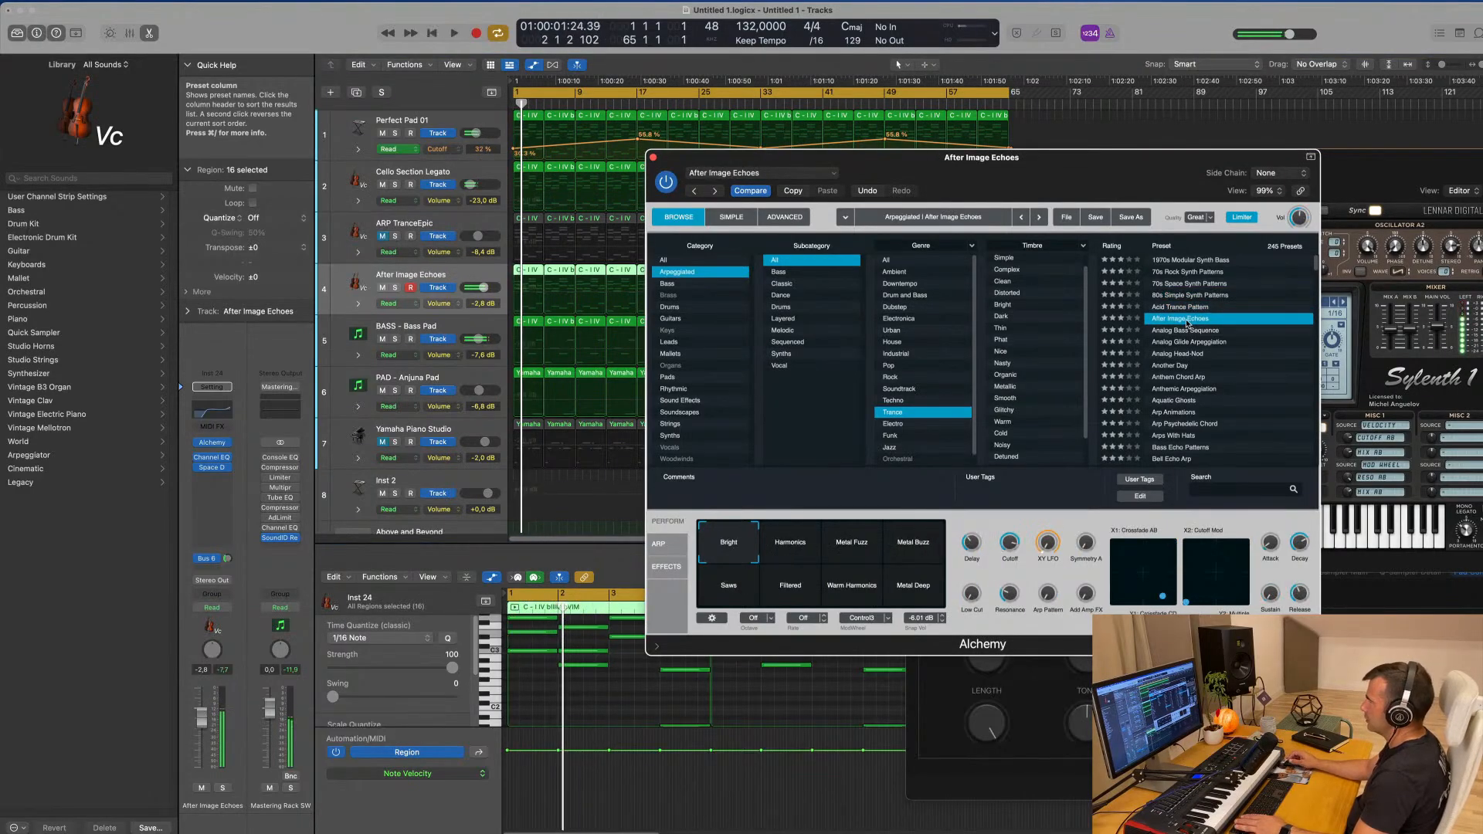
- Play the After Image Echoes preset and switch its transform pad to the Harmonics snapshot
key(space)
drag(1194, 175, 1200, 227)
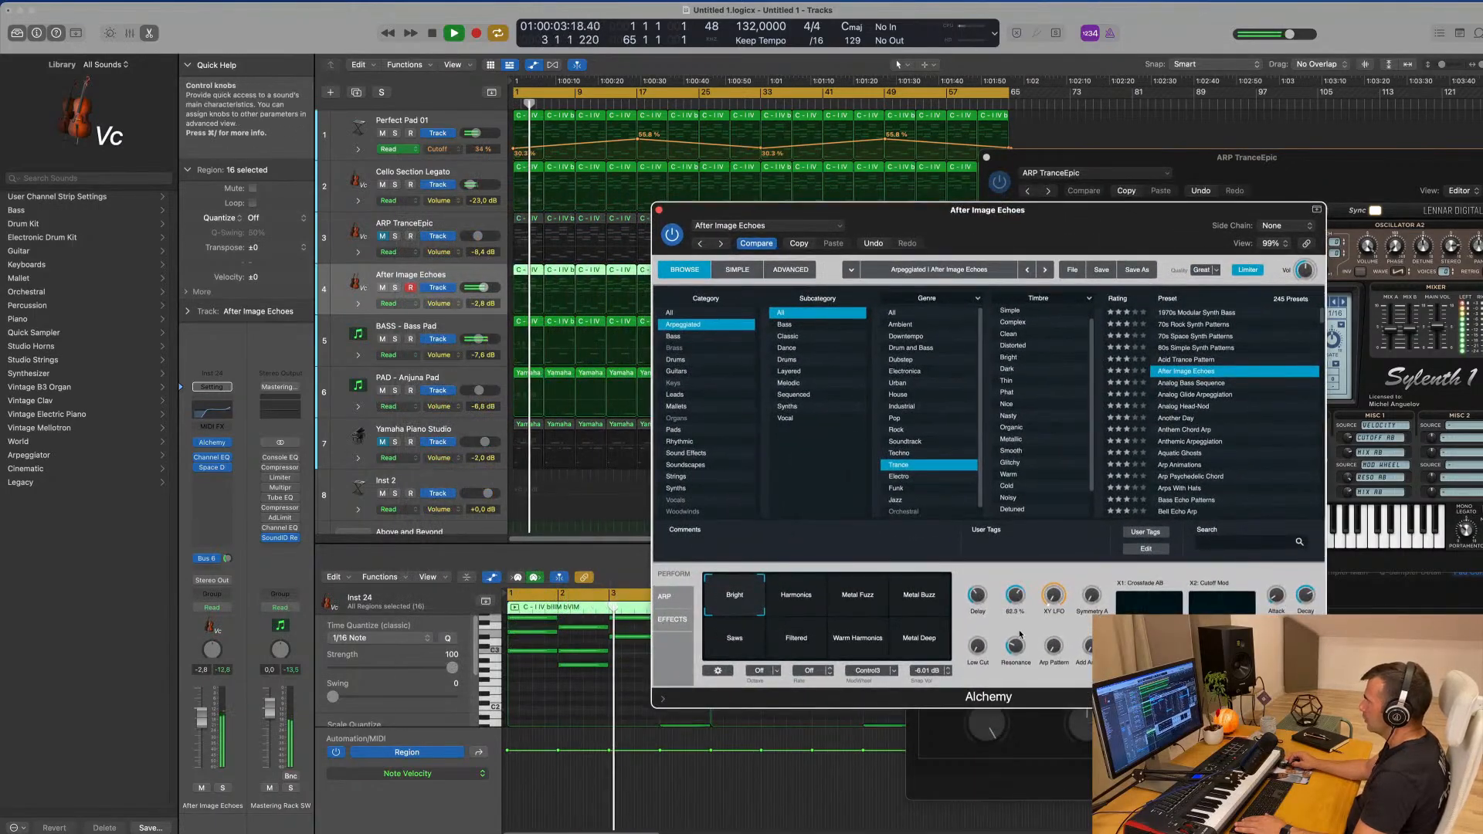
click(796, 593)
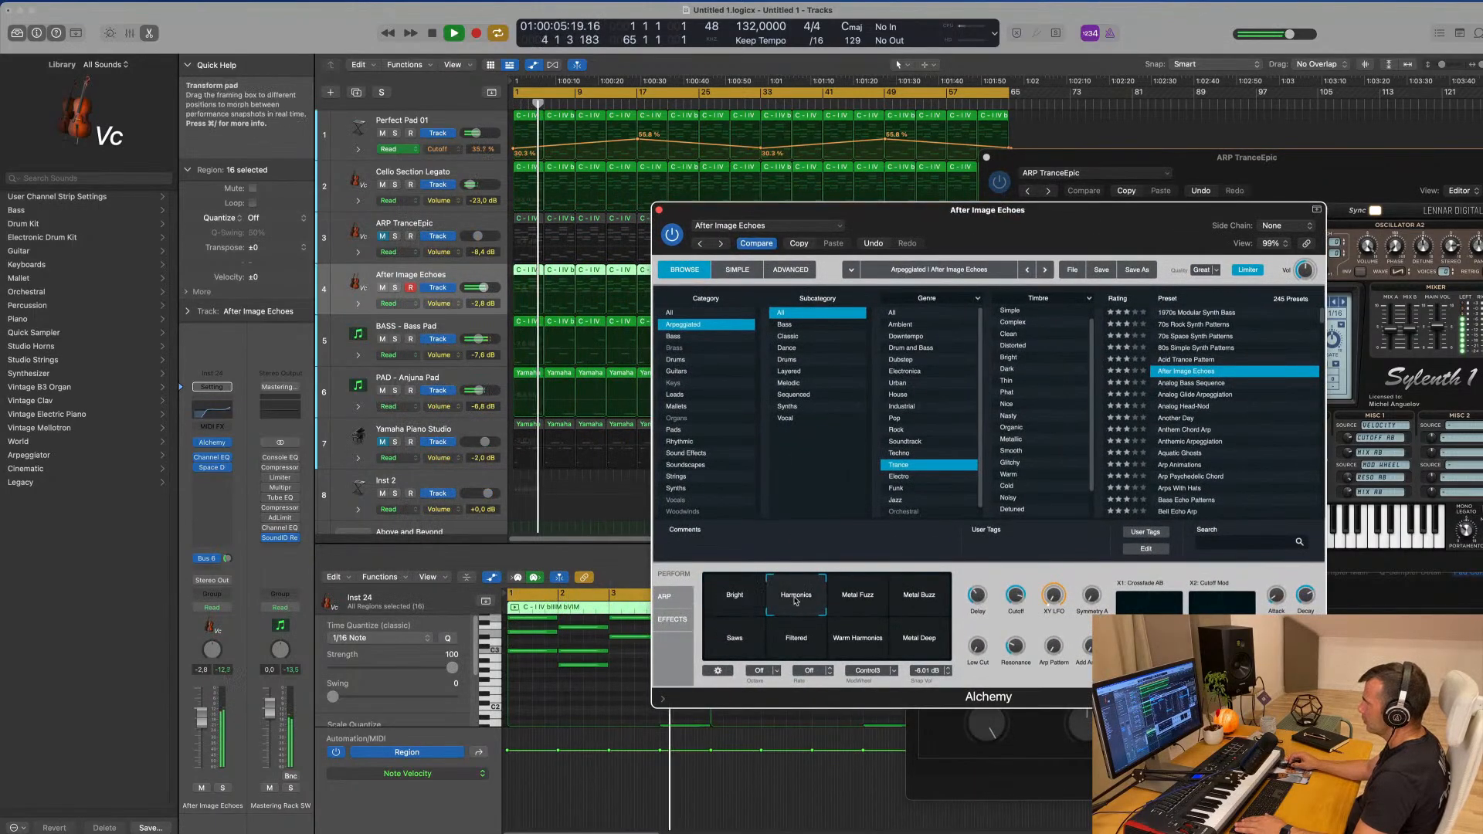
- Audition the Metal Fuzz and Metal Buzz snapshots on Alchemy's transform pad and return to Harmonics
click(858, 601)
click(921, 603)
click(796, 595)
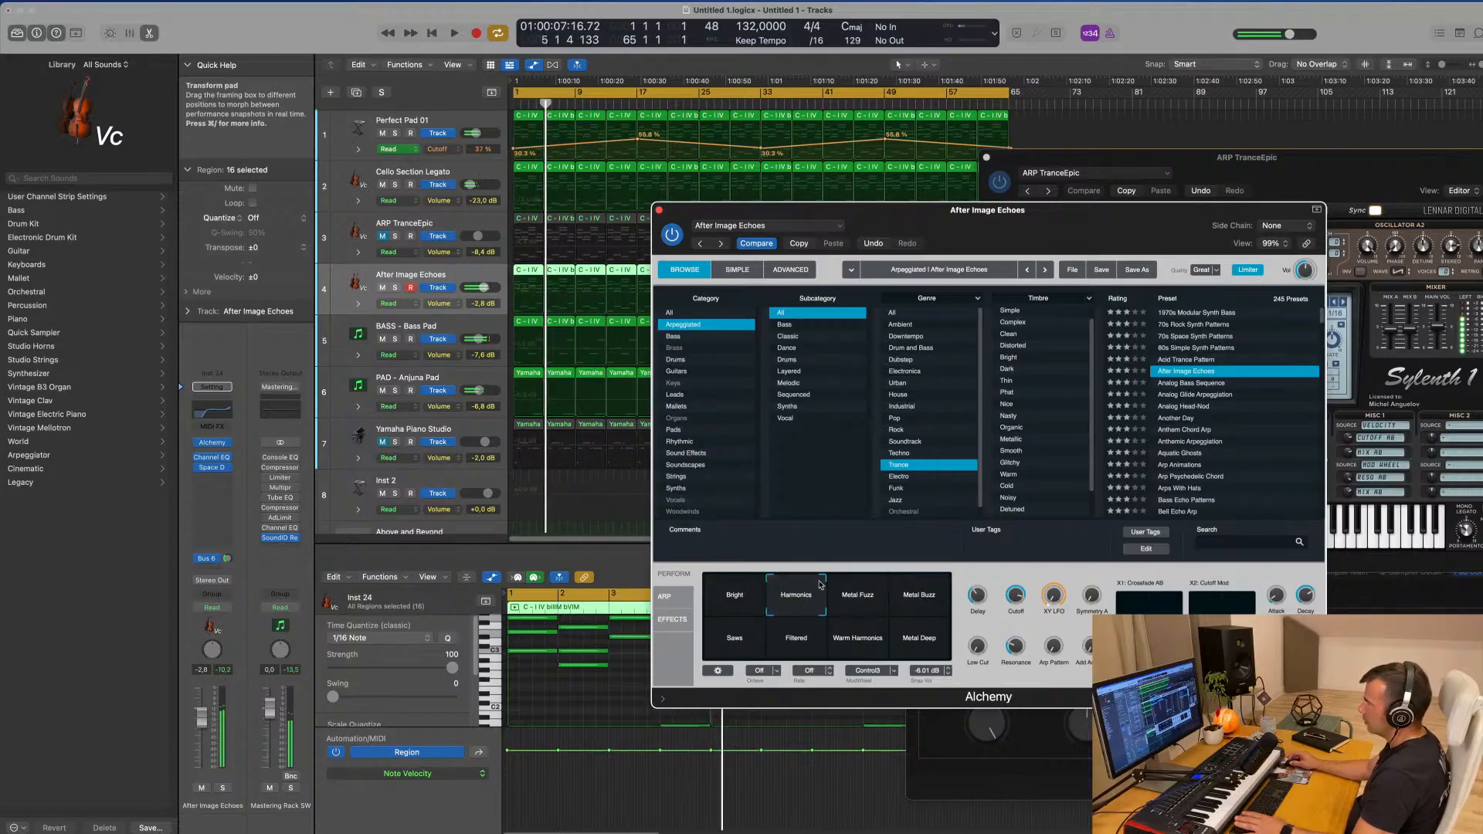
- Set the After Image Echoes track's volume to -5.3 dB and reposition the Alchemy window
click(211, 720)
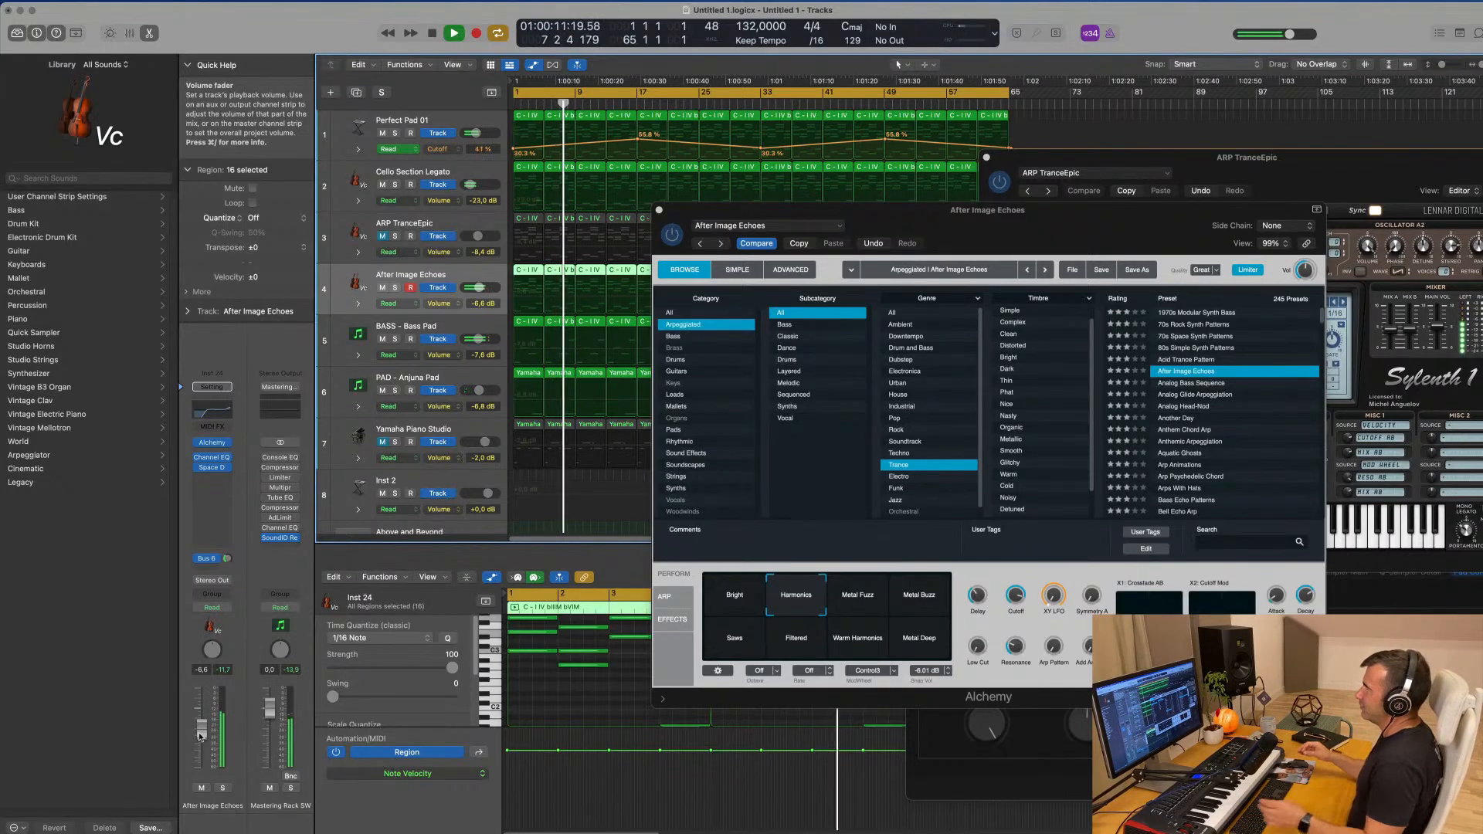
mouse_move(1061, 217)
mouse_down()
mouse_move(977, 202)
mouse_move(1132, 184)
mouse_move(1080, 223)
mouse_up()
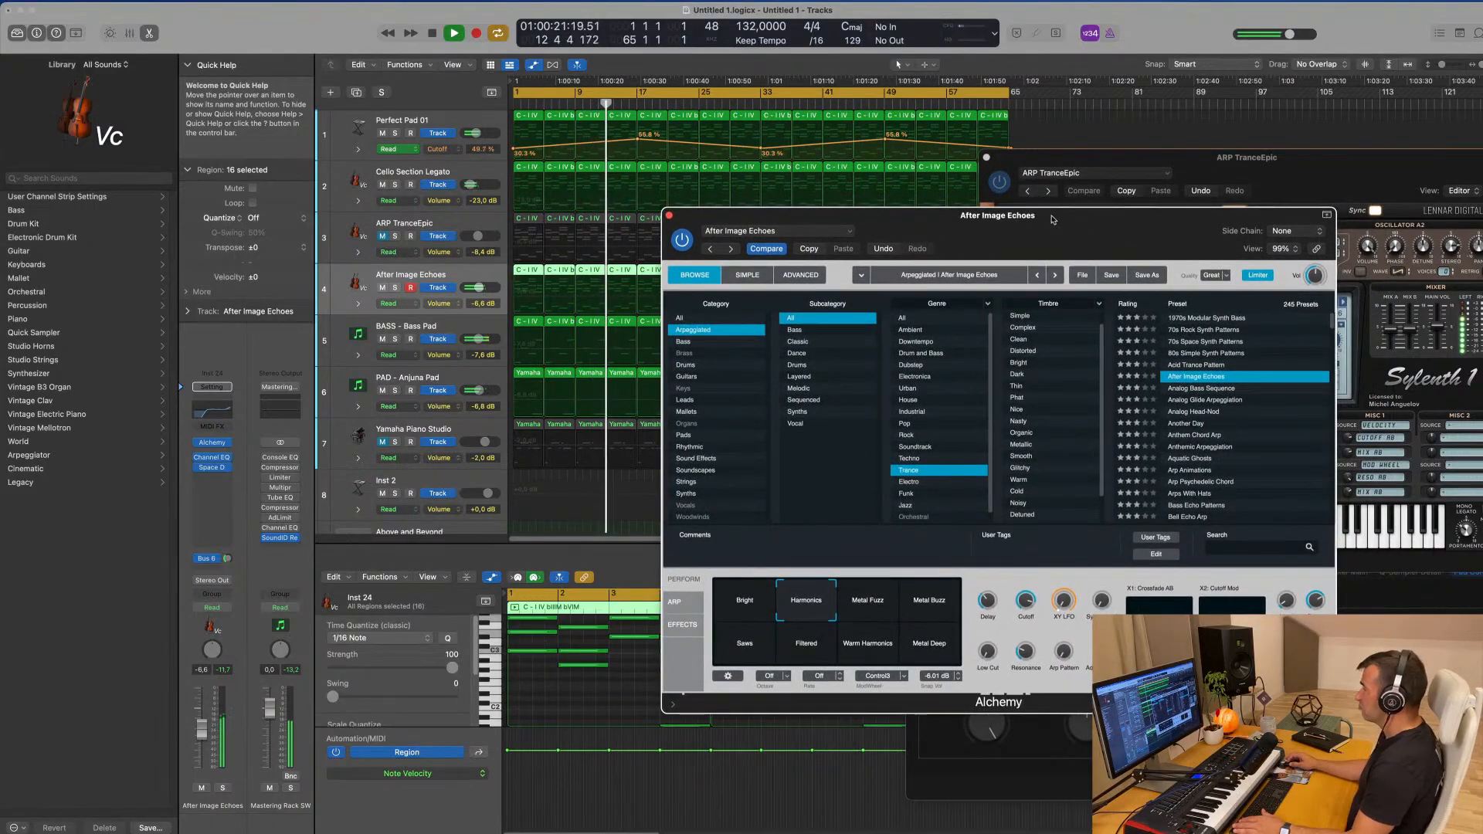
drag(1036, 650, 1037, 653)
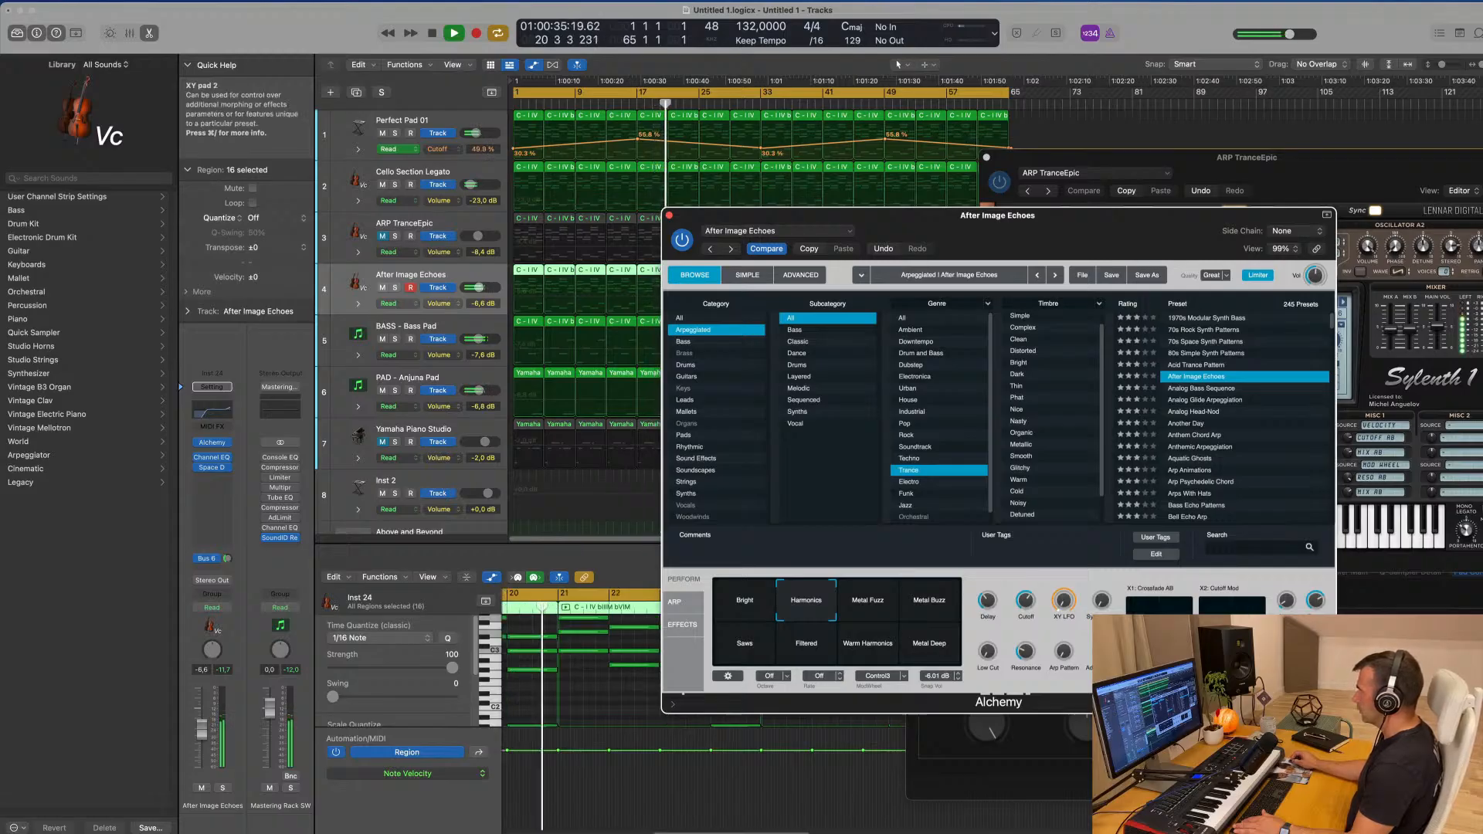
drag(916, 285, 866, 285)
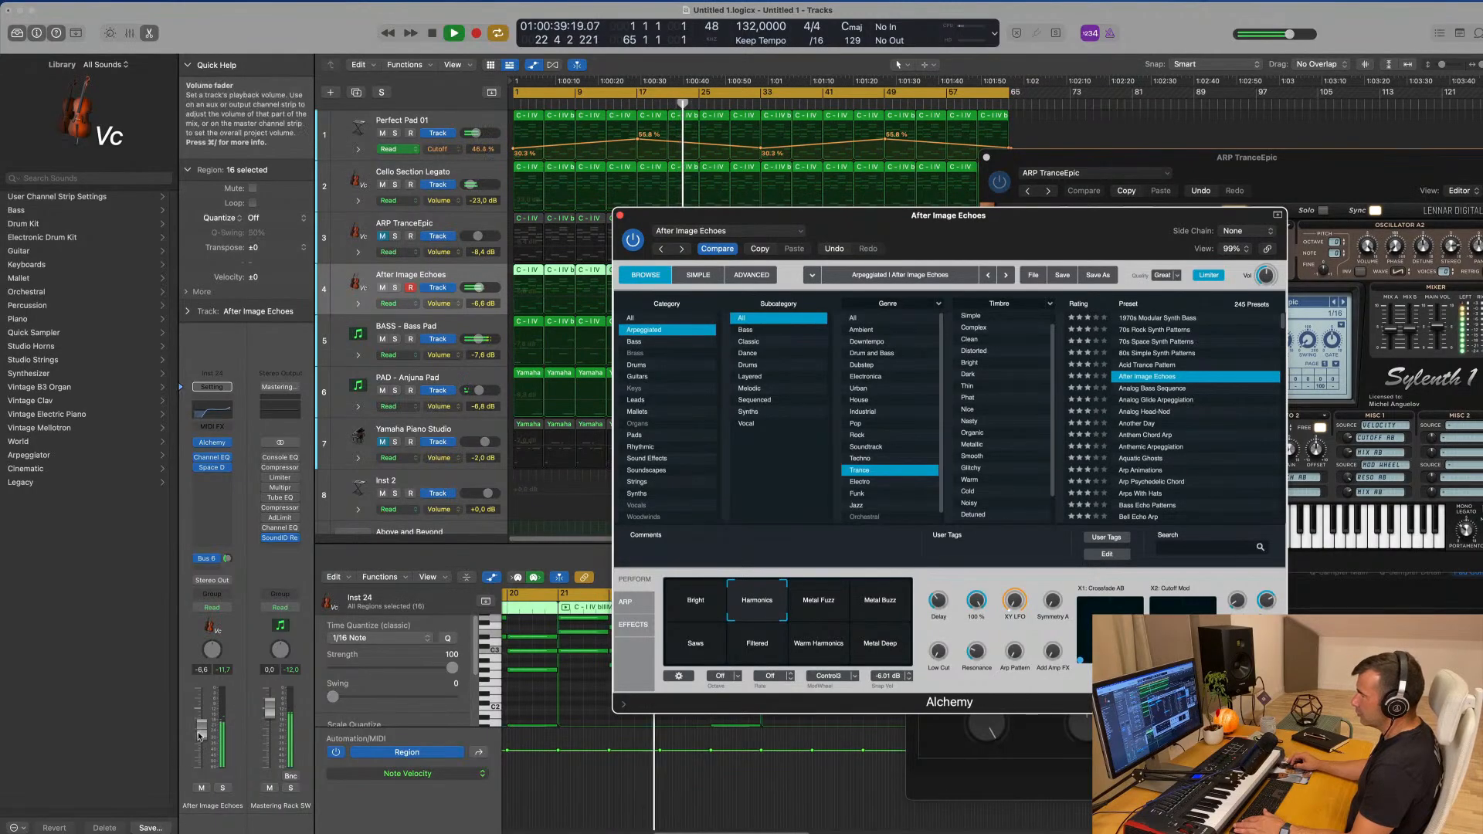
- Copy the Bass Pad's Compressor in the mixer to After Image Echoes, Perfect Pad 01, Cello Section Legato and ARP TranceEpic
click(209, 478)
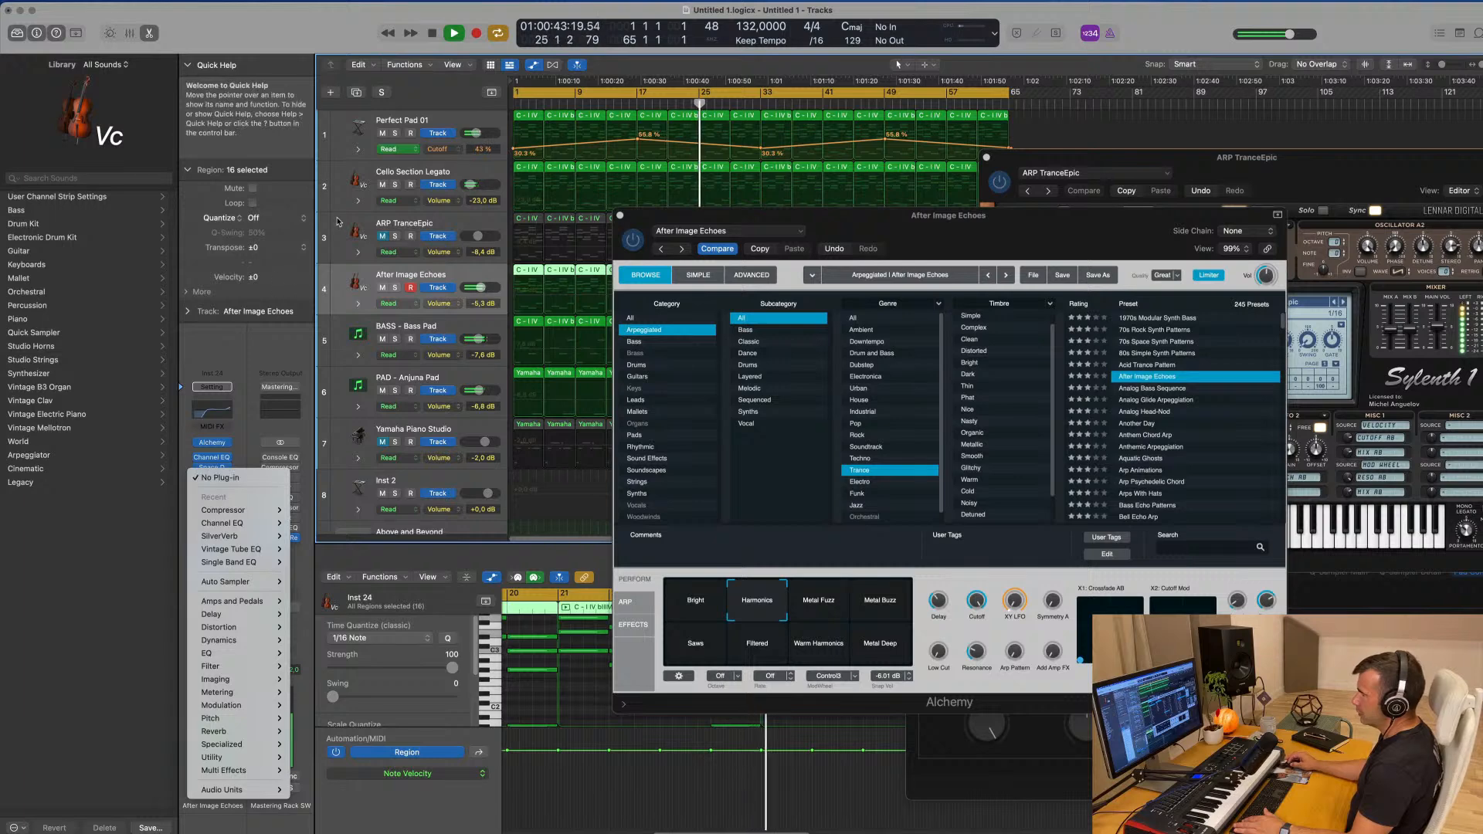
click(344, 308)
key(x)
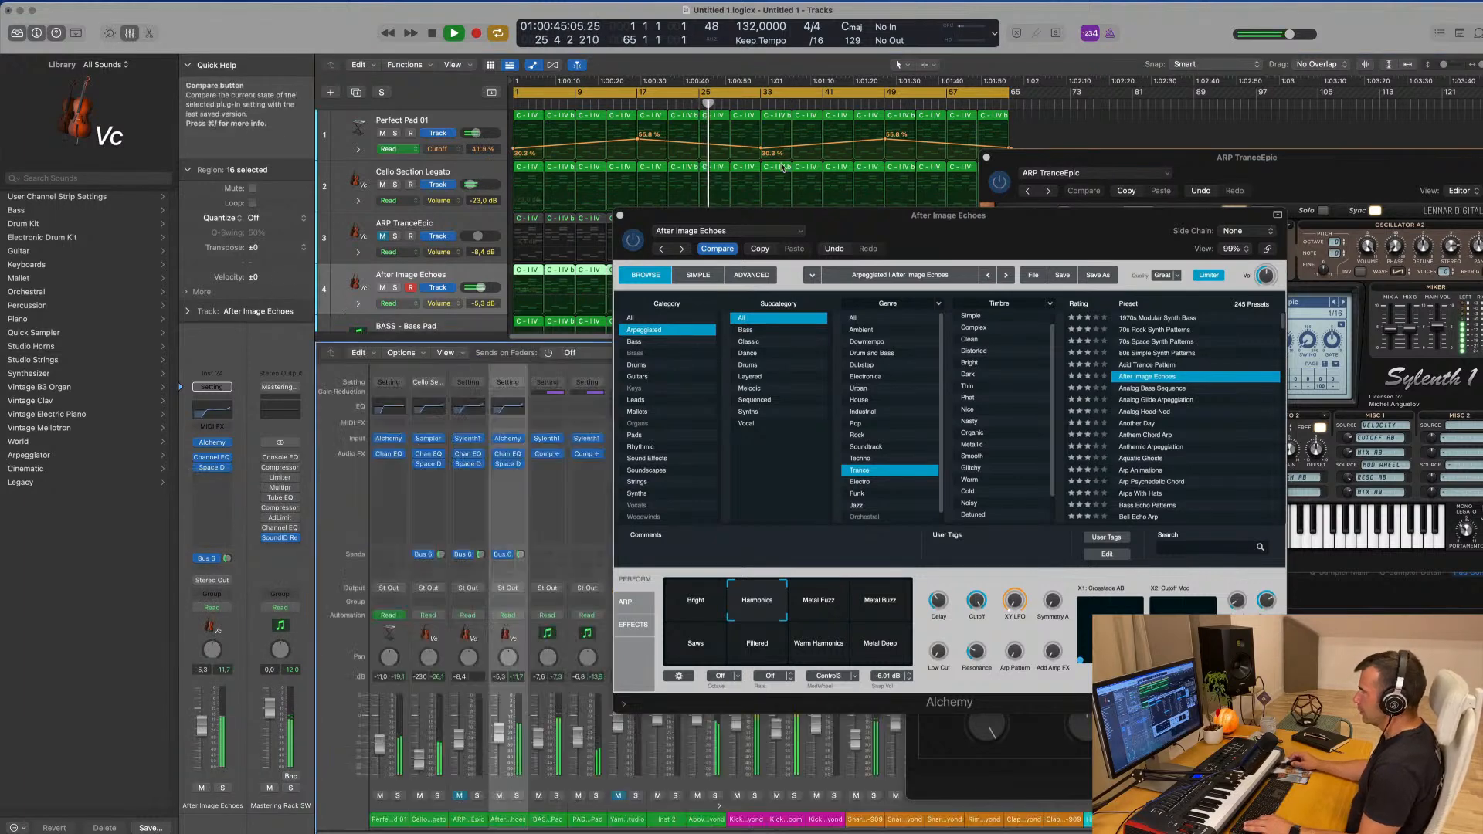
drag(949, 244, 1482, 307)
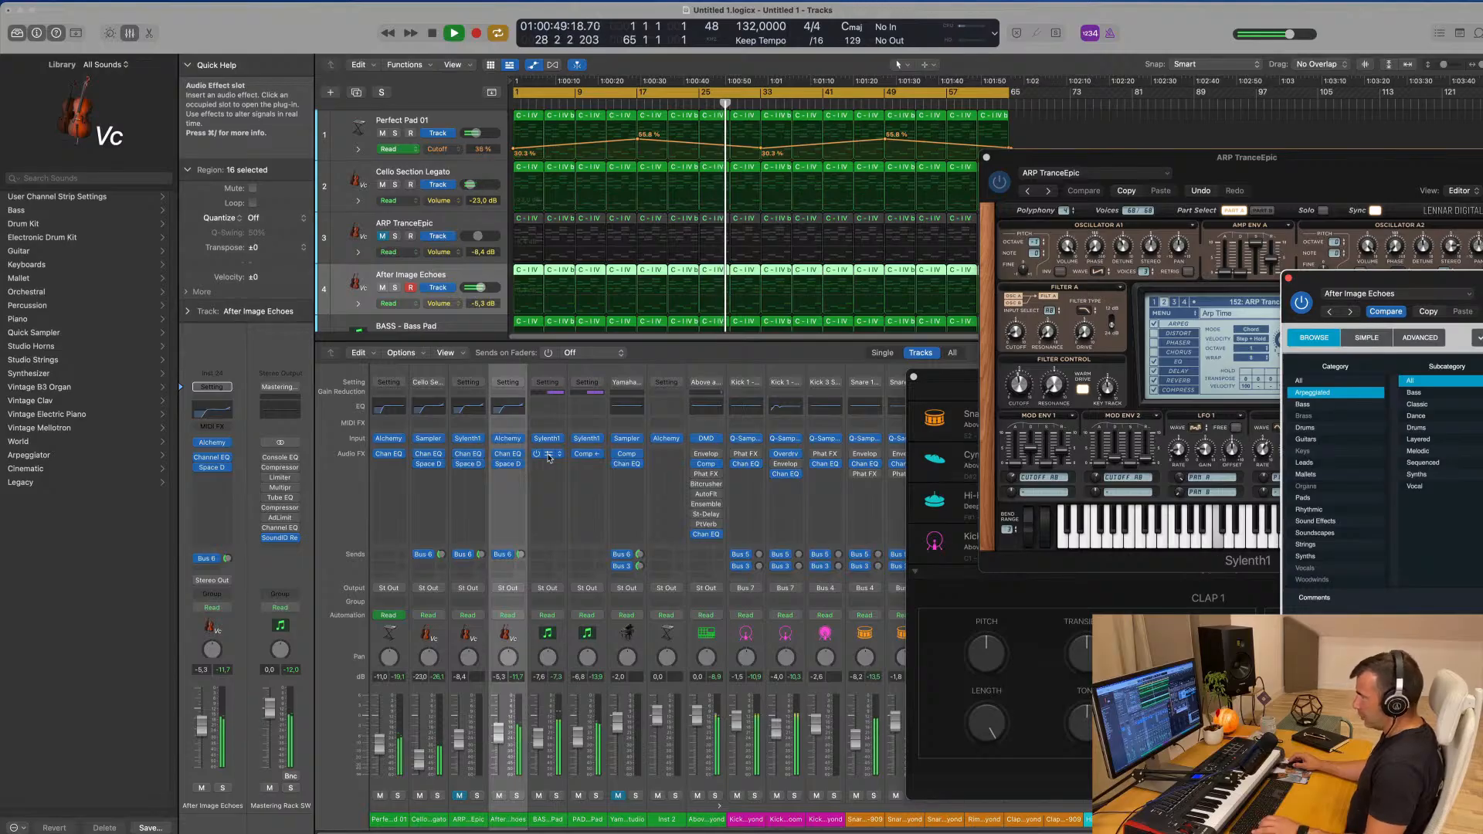
drag(548, 458, 502, 483)
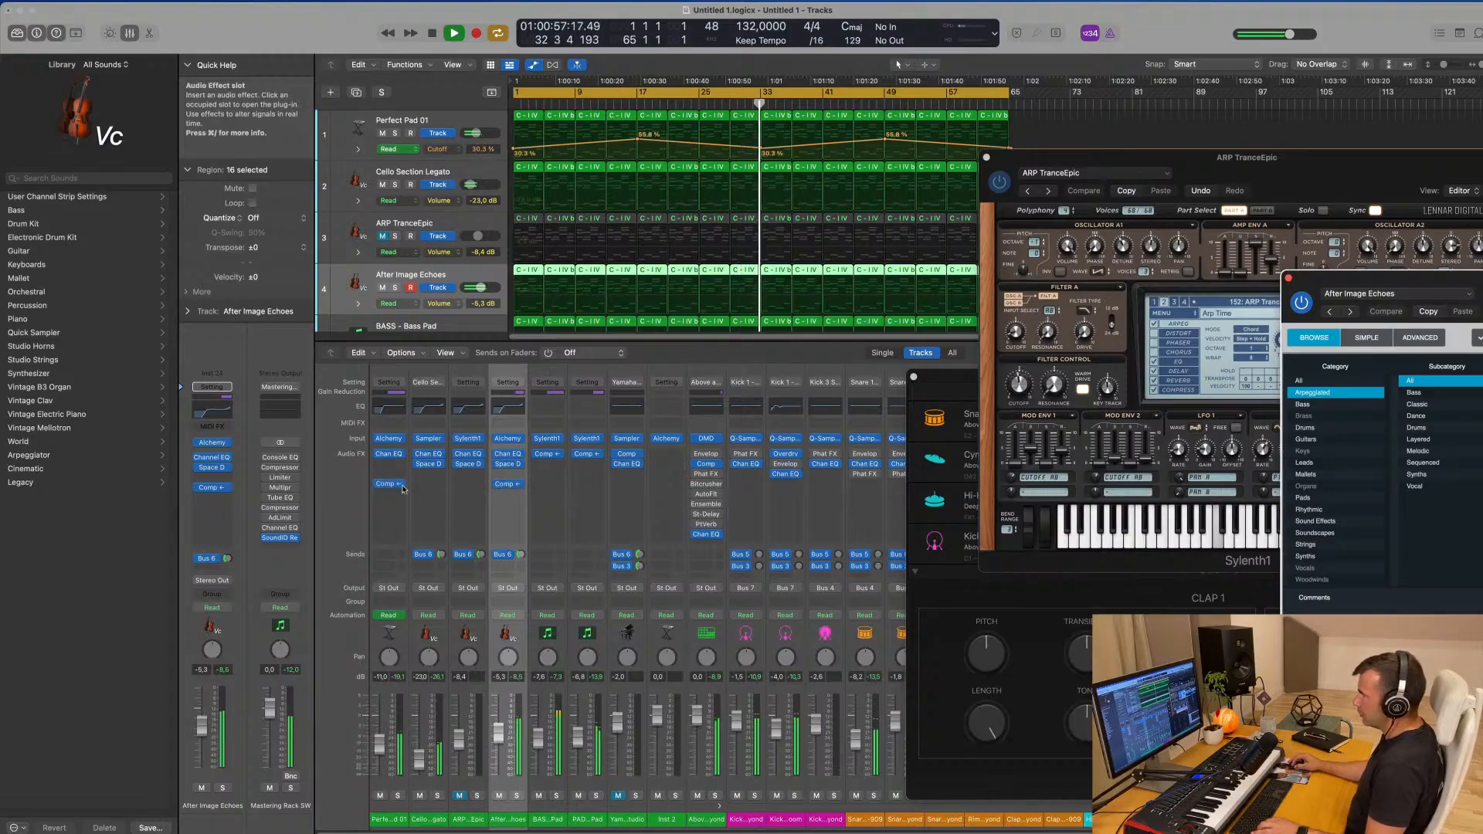
drag(401, 486, 445, 489)
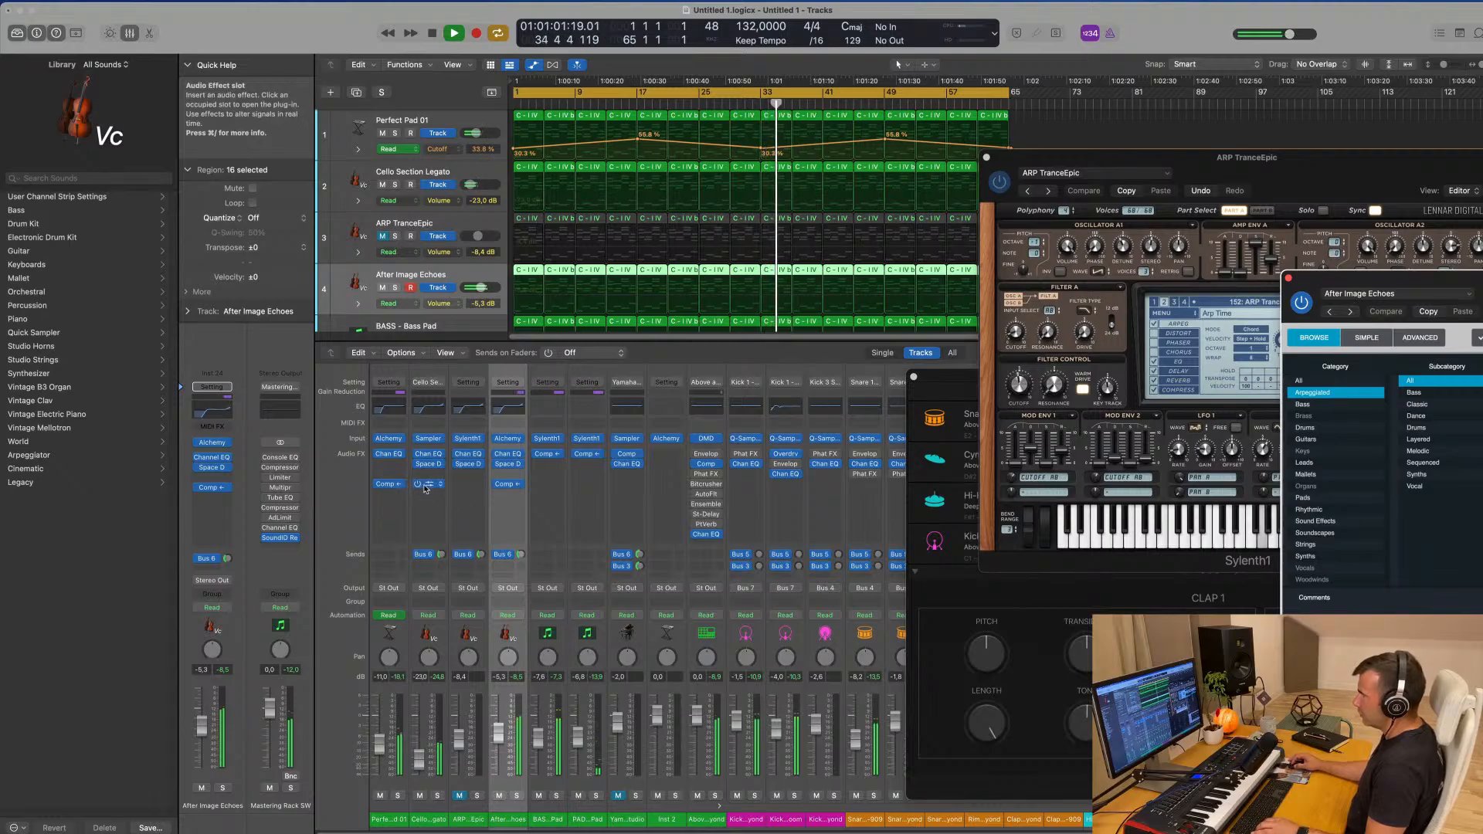
drag(463, 488, 464, 490)
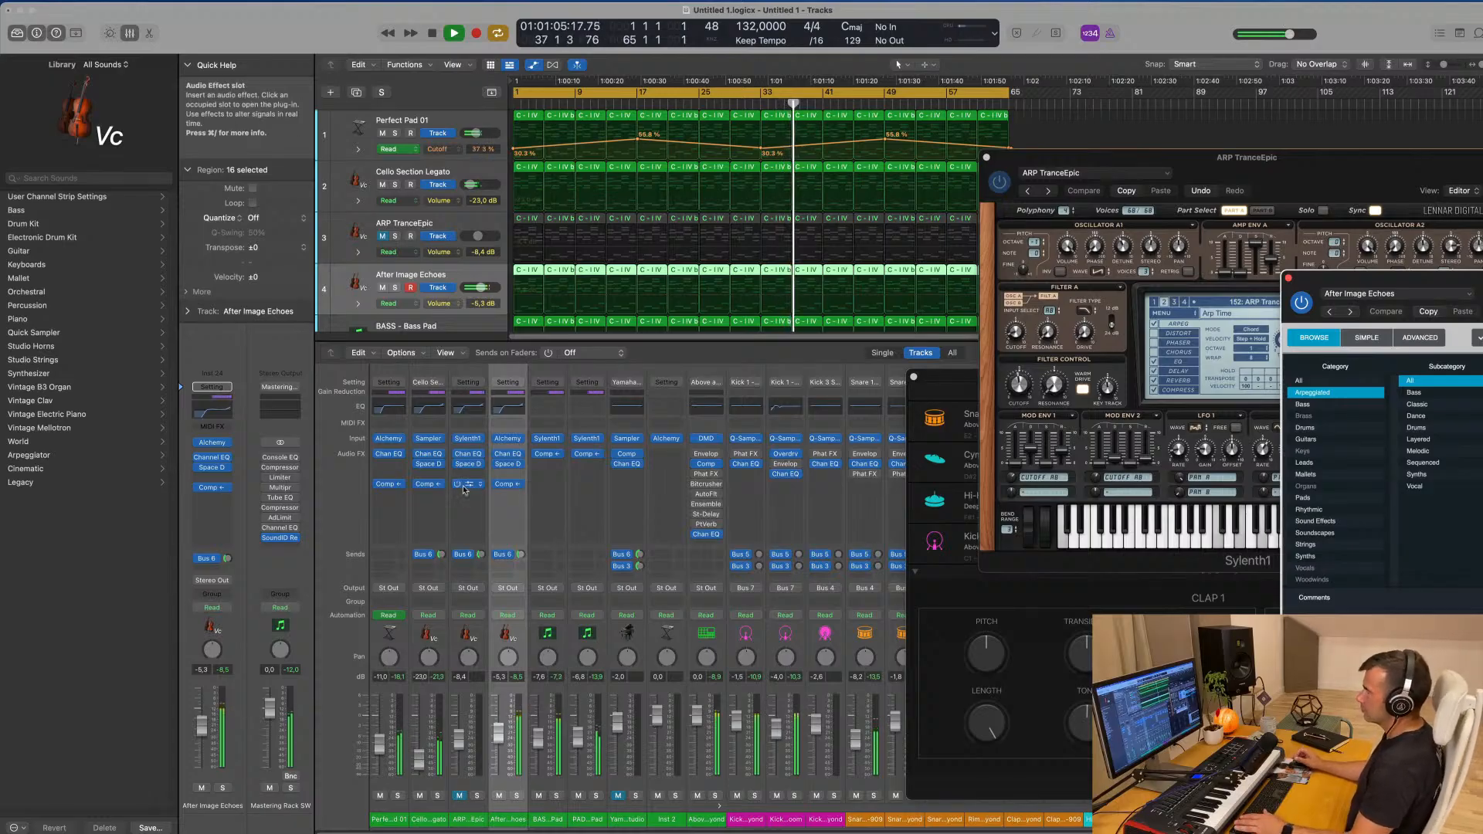
- Unmute the ARP TranceEpic track, lower its volume to -16.2 dB and mute it again
scroll(476, 198, down, 2)
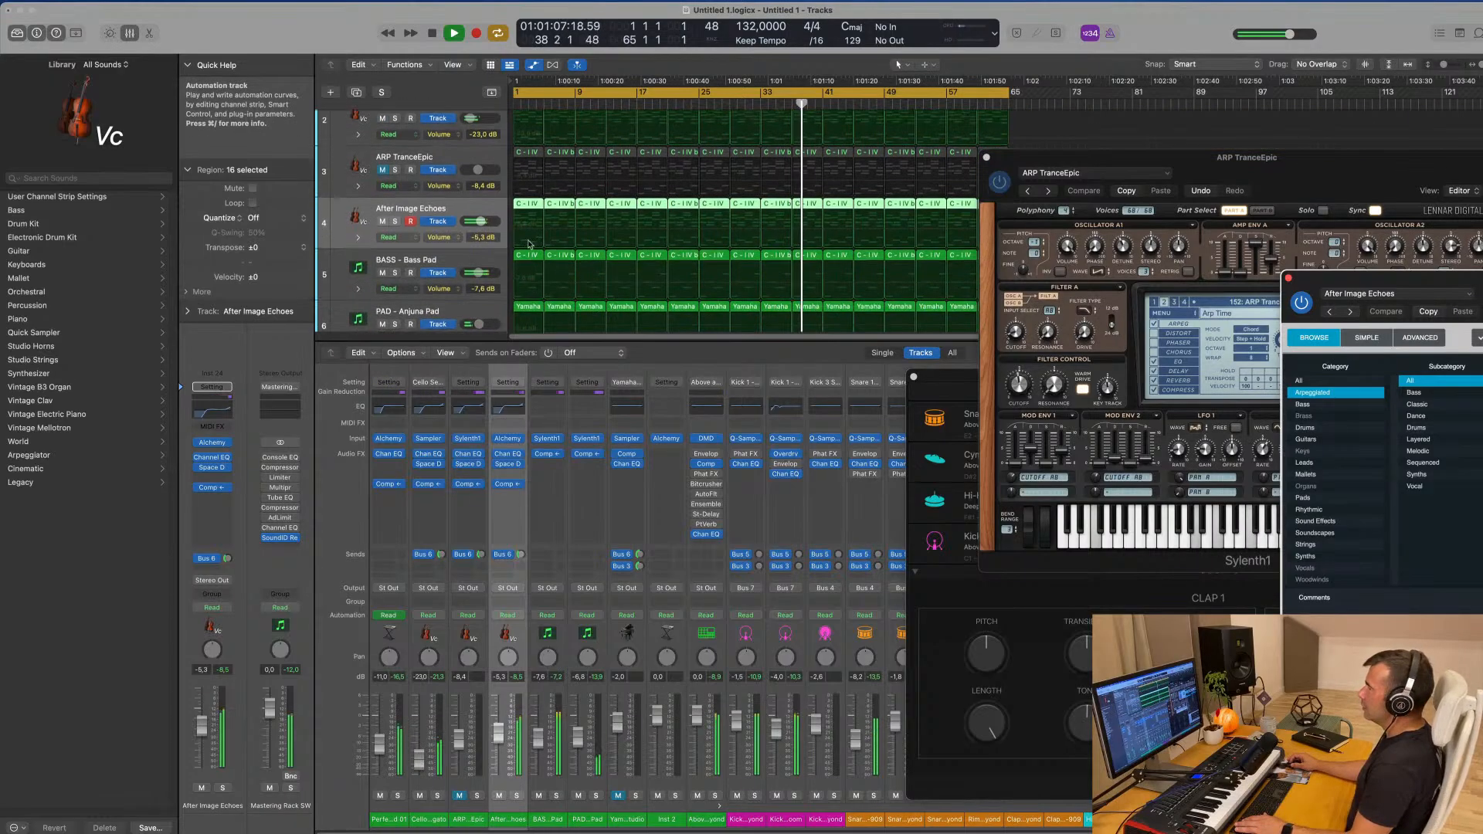
click(381, 180)
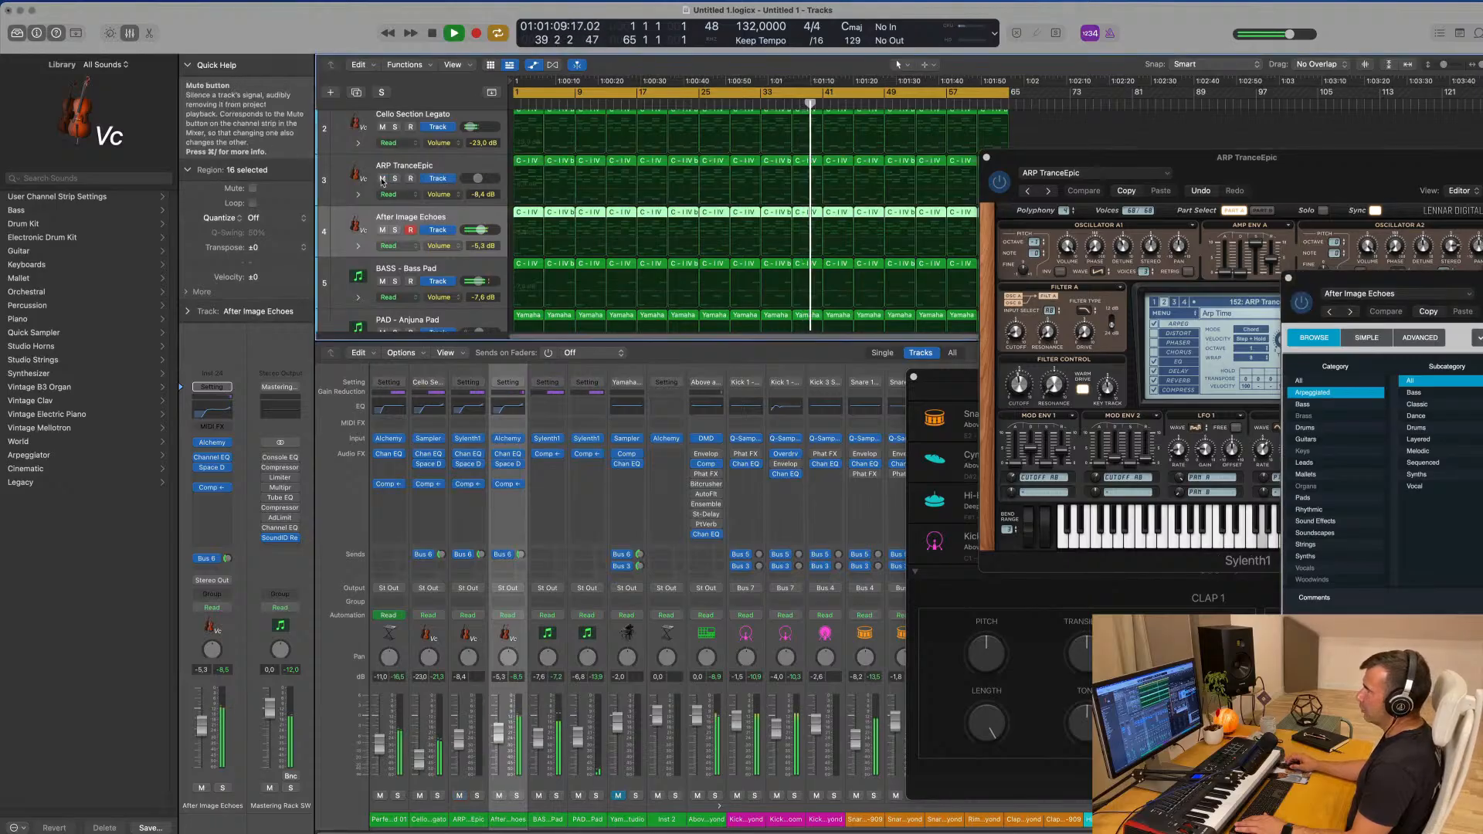
click(459, 170)
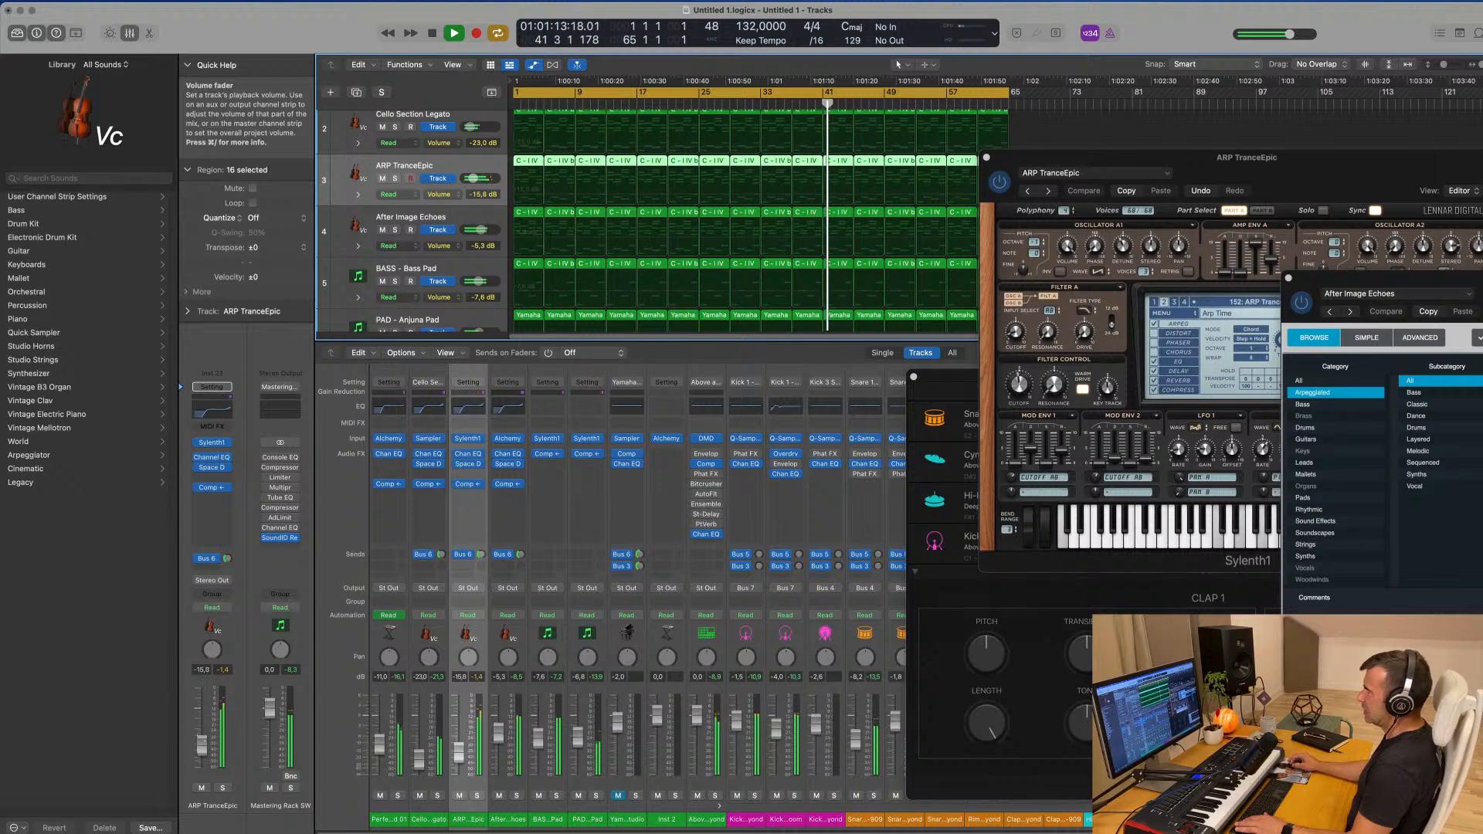
drag(207, 767, 207, 769)
click(201, 787)
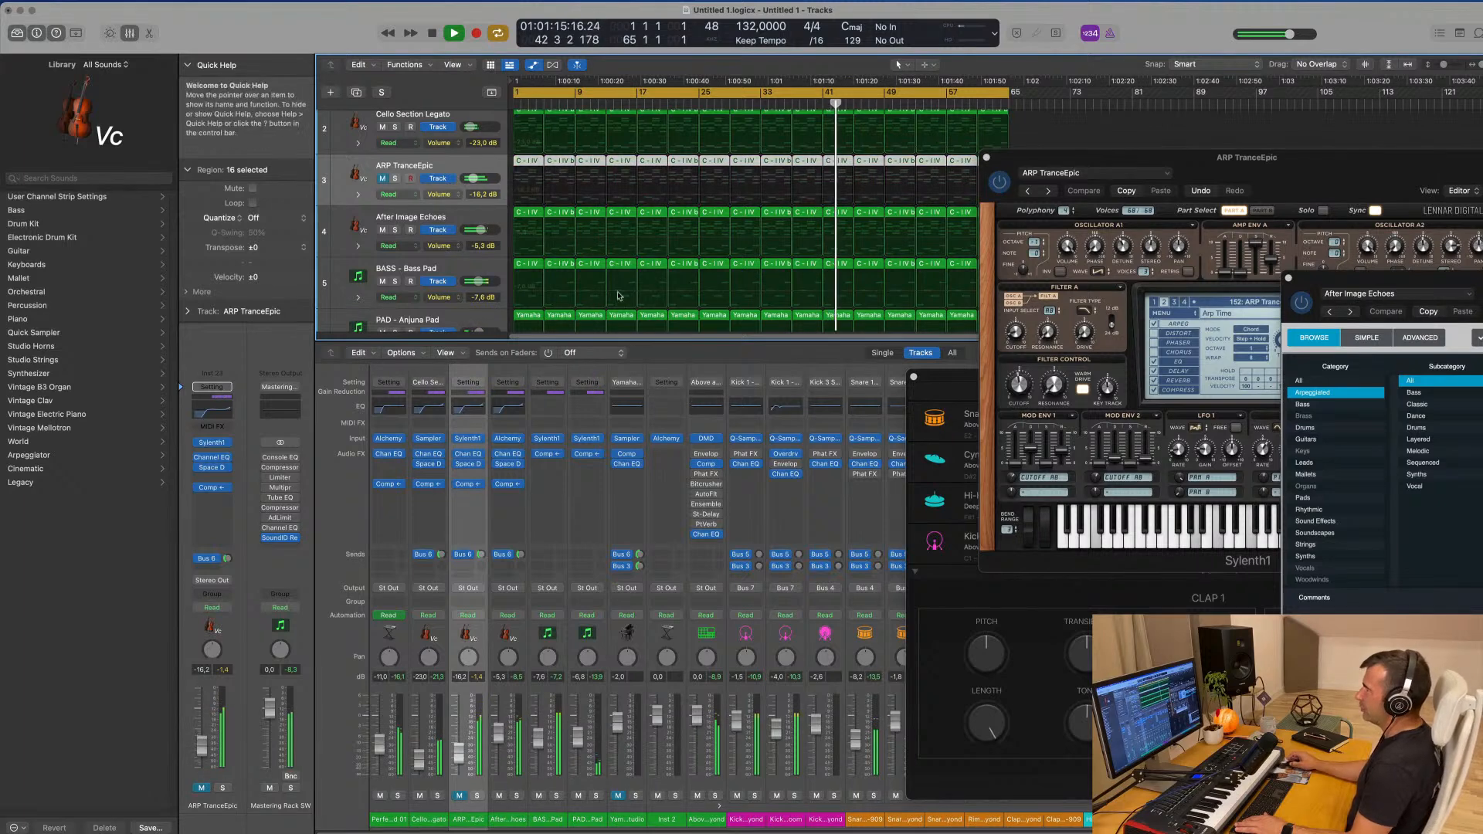
- Unmute the Yamaha Piano Studio track
scroll(628, 265, down, 1)
scroll(628, 266, down, 3)
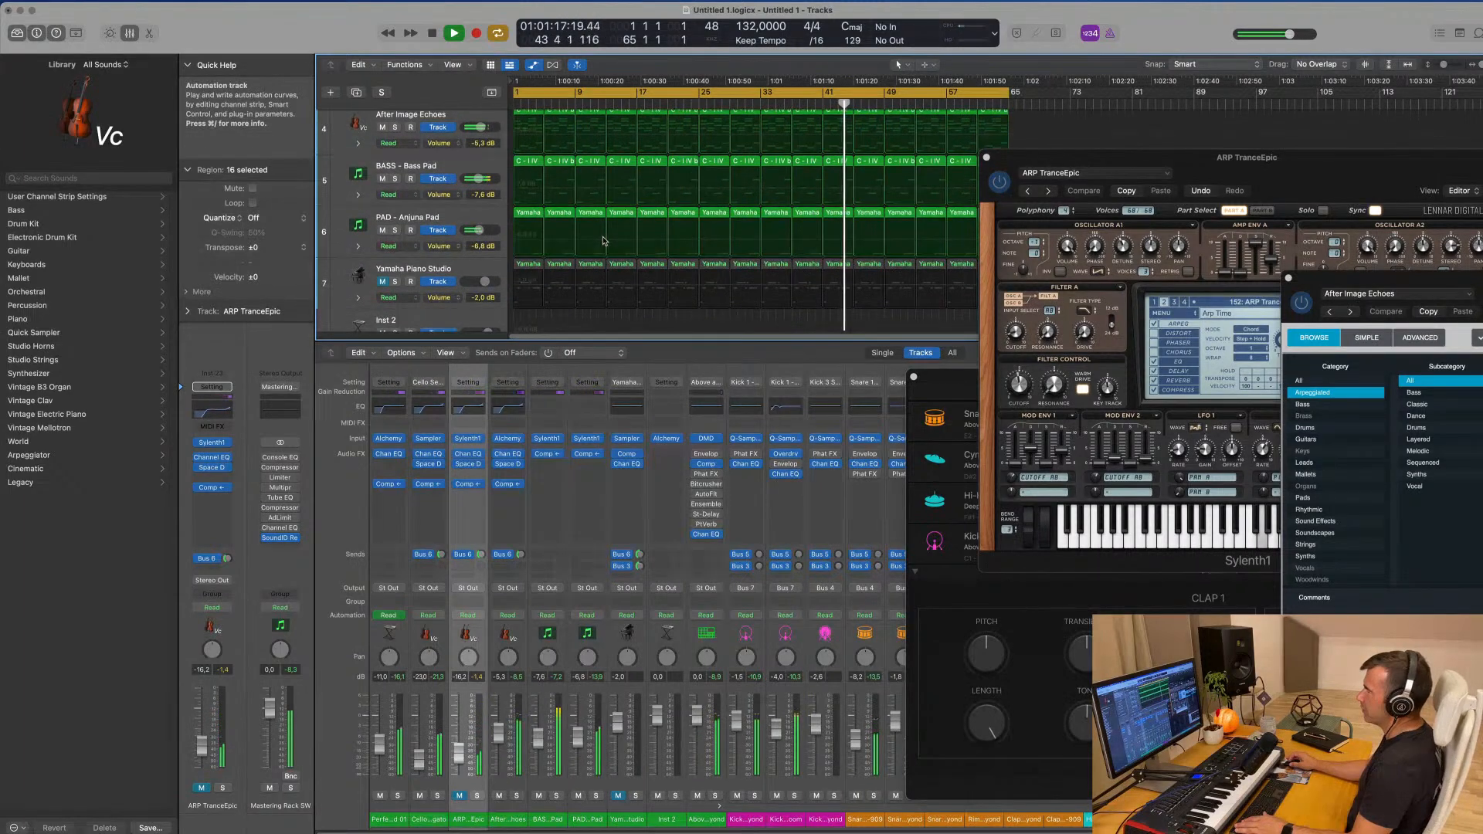
click(467, 253)
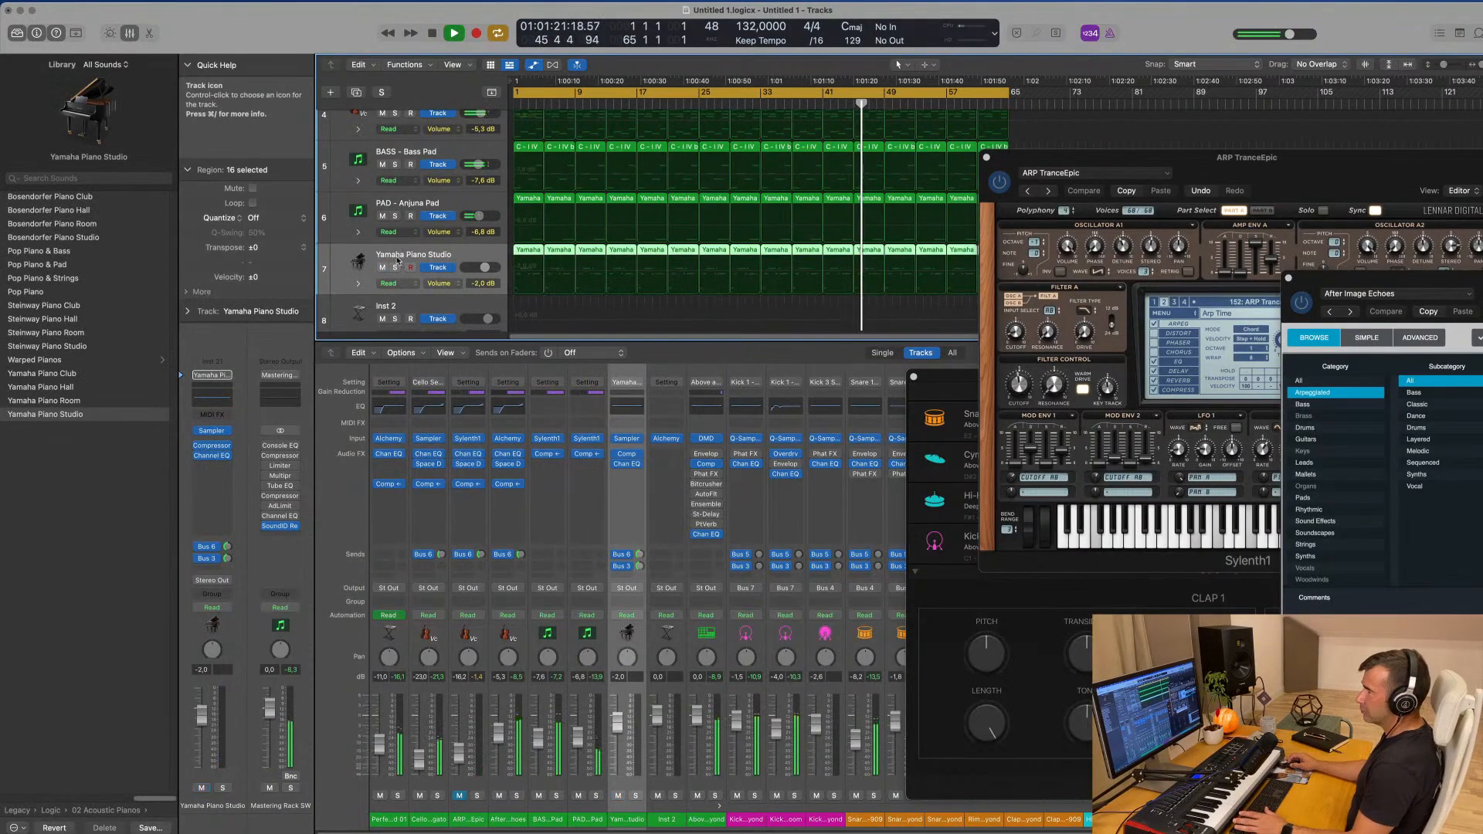
- Close the Sylenth1, Alchemy and Drum Machine Designer windows and hide the mixer
click(985, 157)
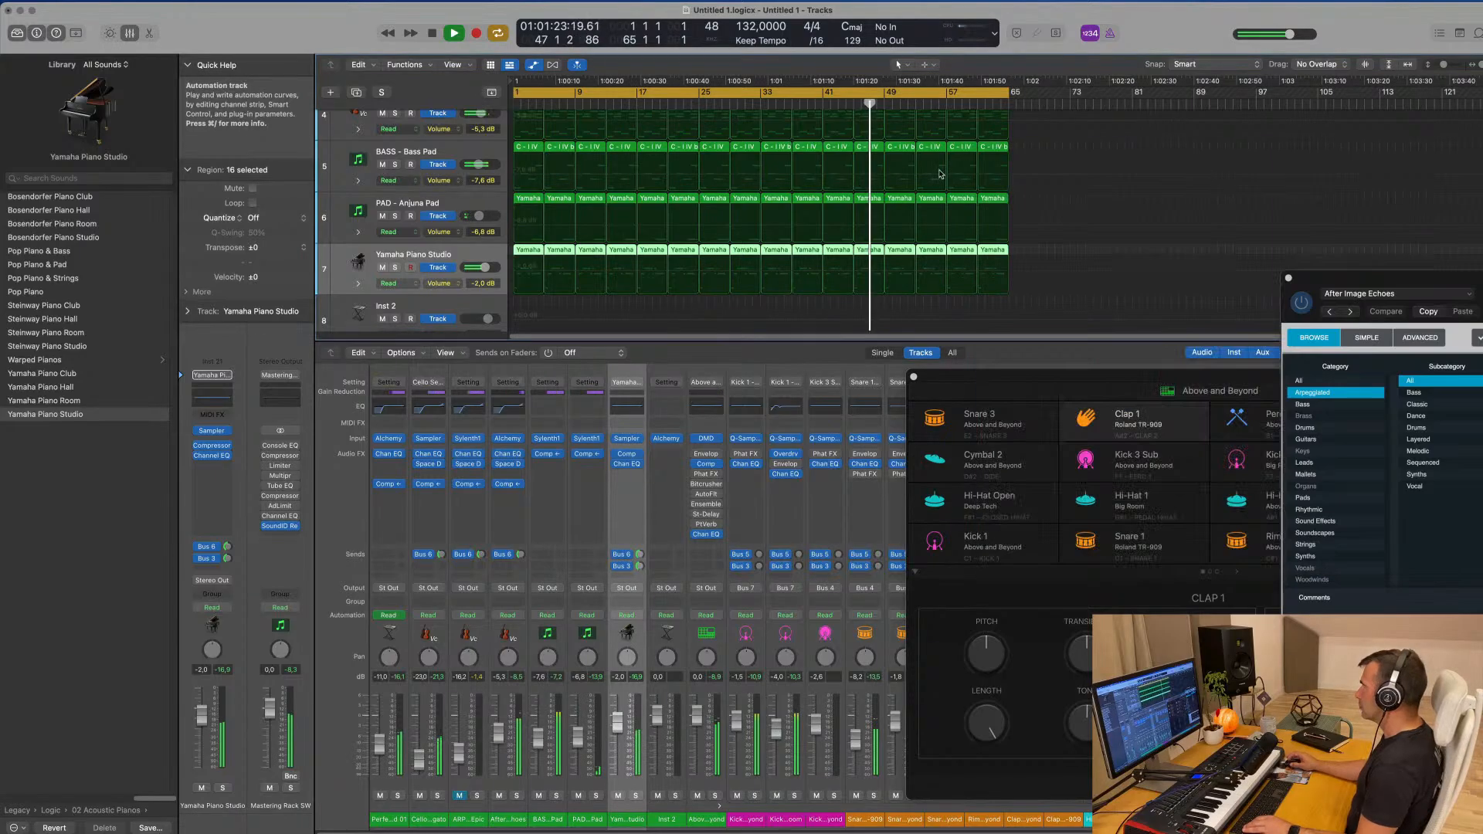
drag(1288, 278, 862, 245)
click(862, 246)
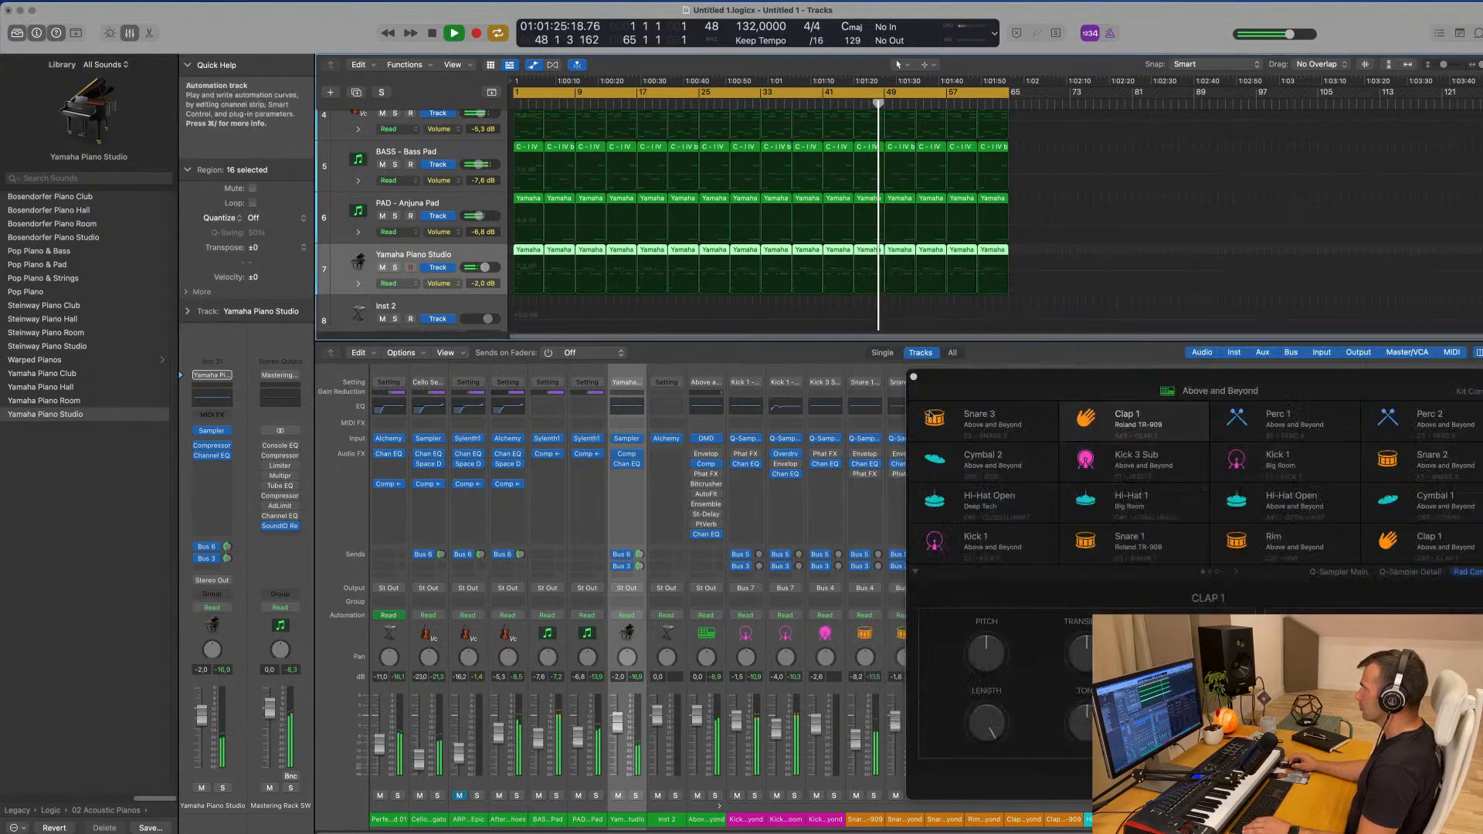
drag(919, 374, 639, 225)
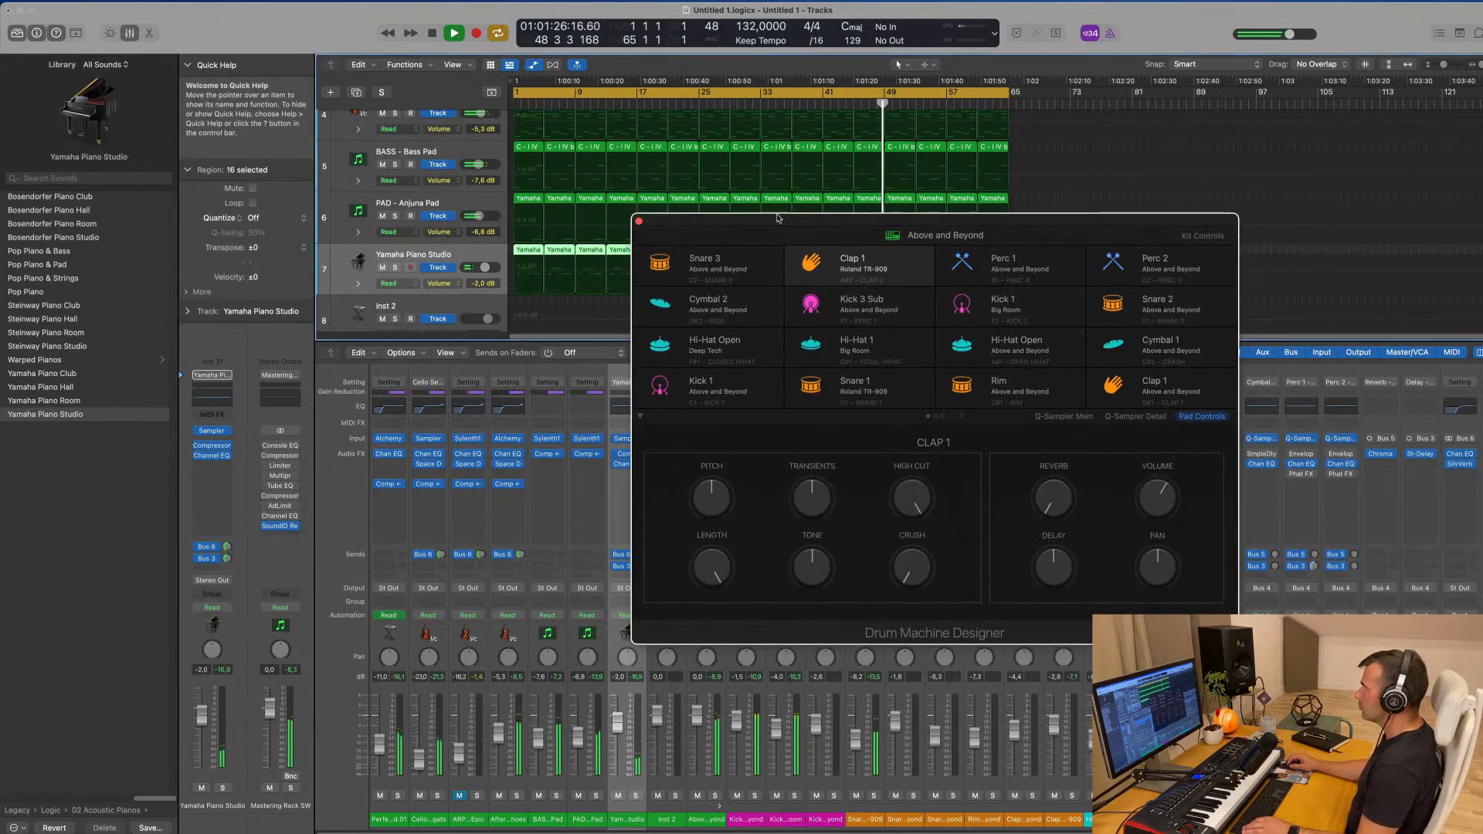
click(639, 221)
key(x)
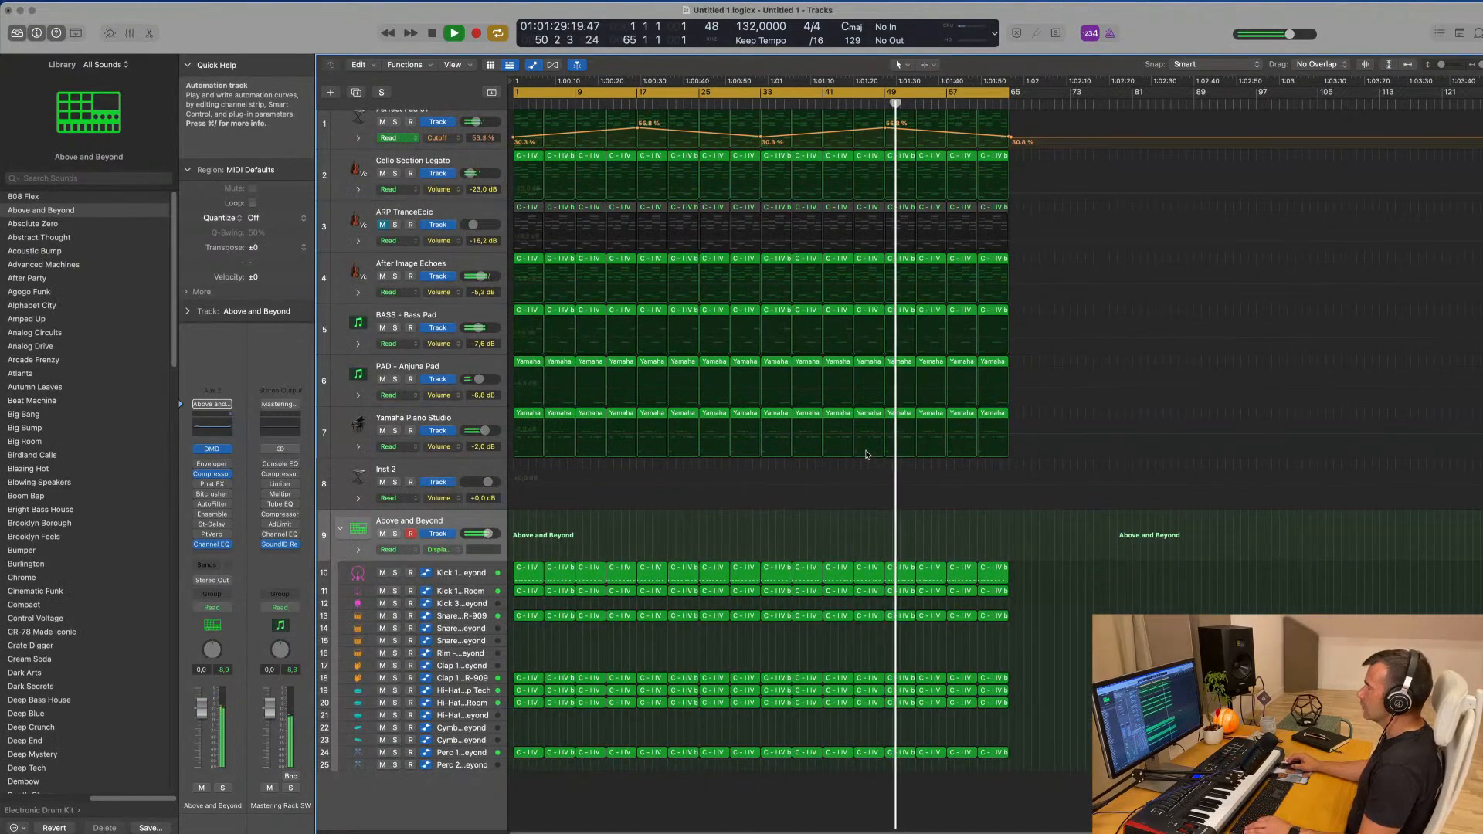
- Duplicate the PAD - Anjuna Pad track and set the duplicate's volume to -4.1 dB
key(super+Right)
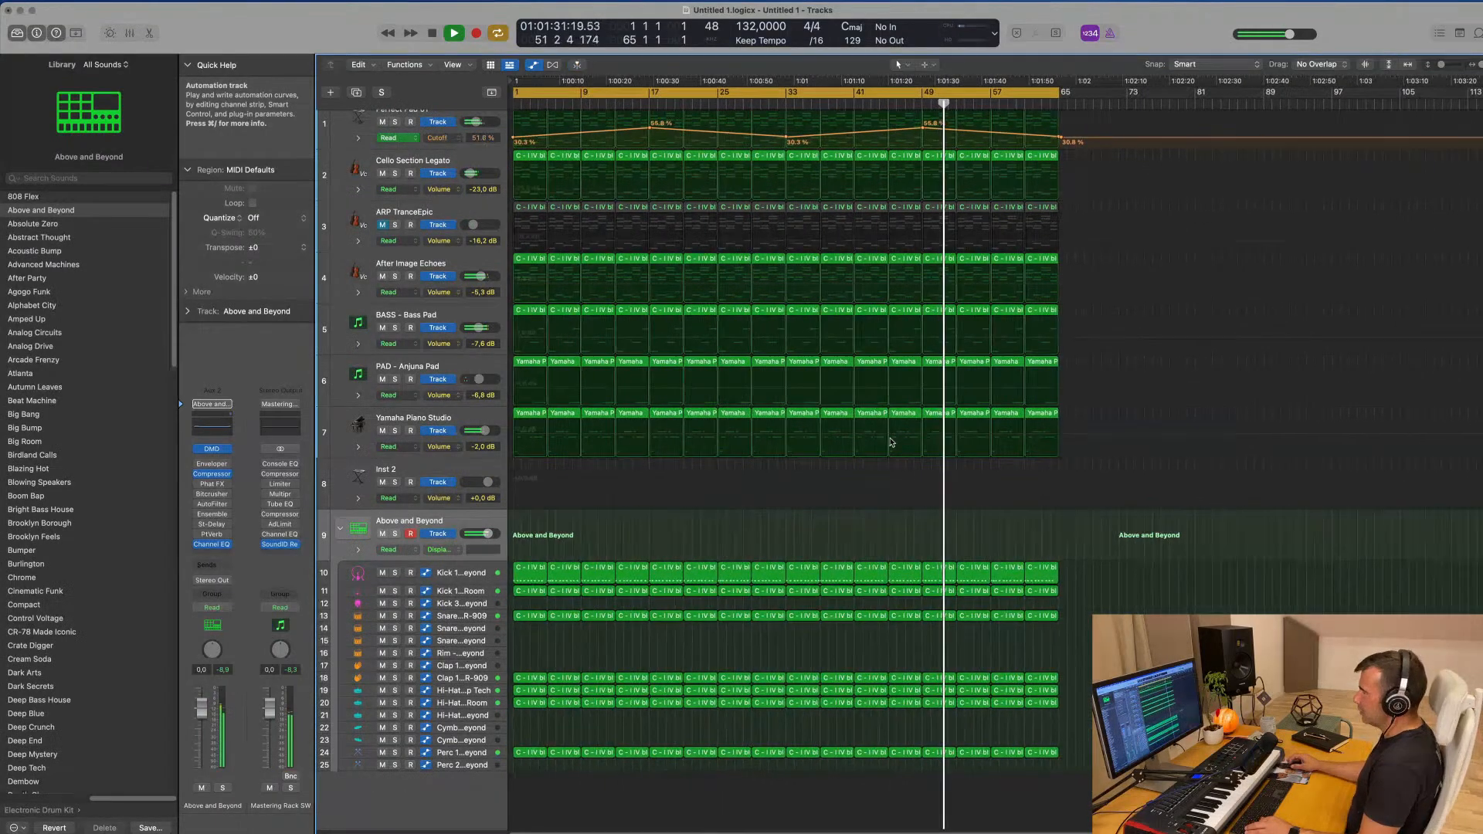
key(super+Right)
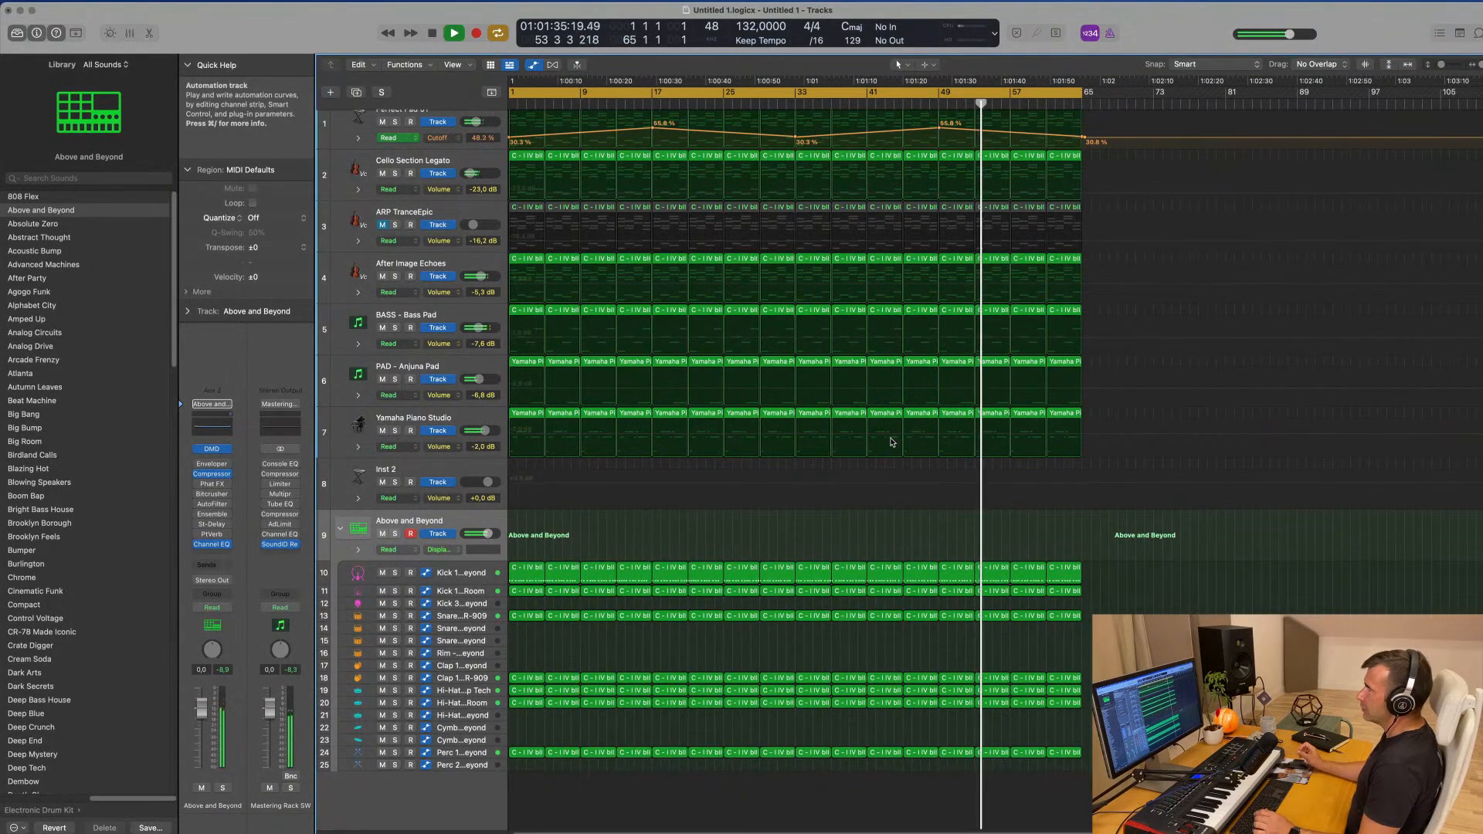
scroll(892, 421, up, 2)
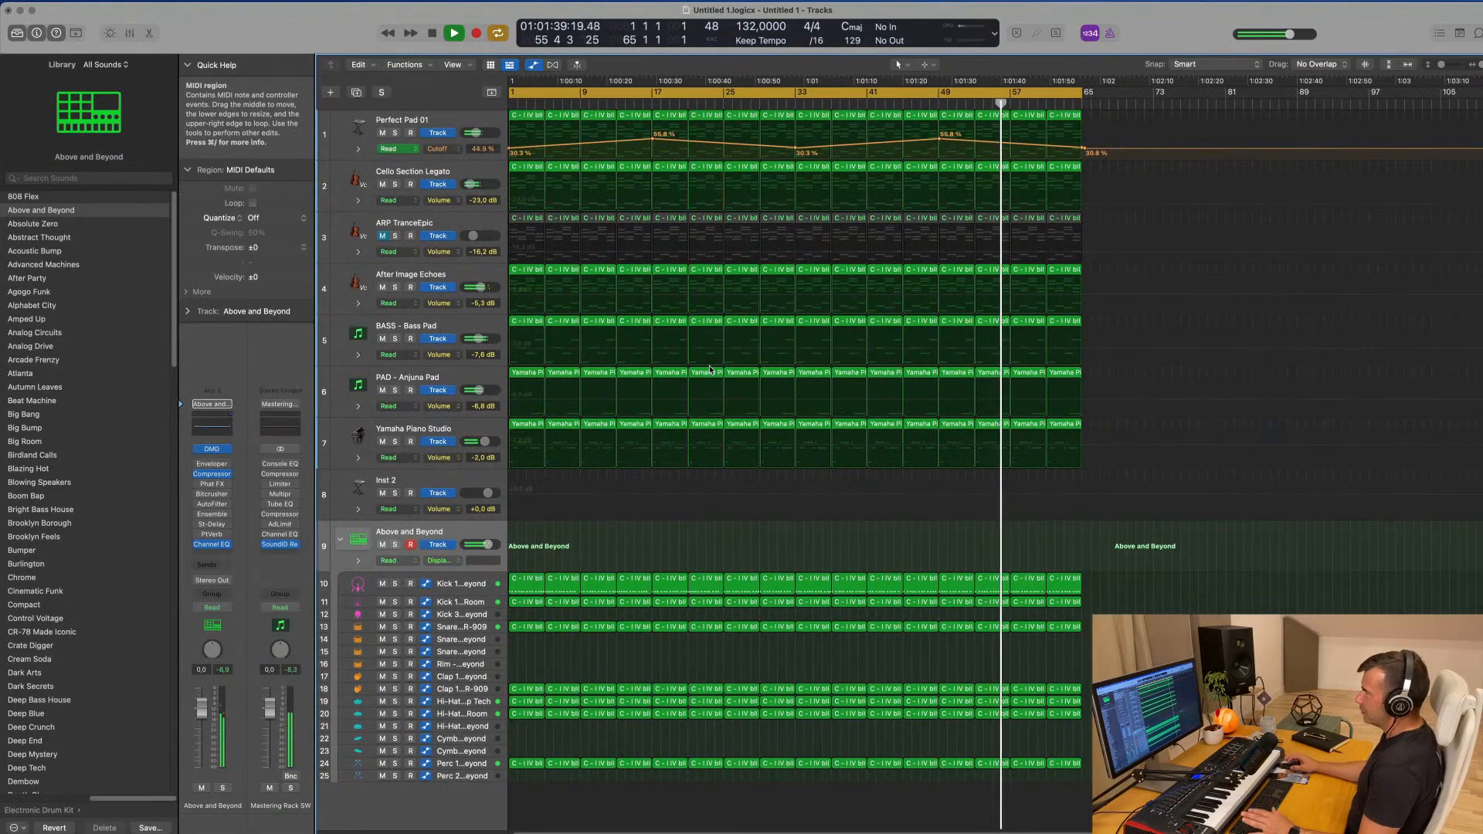
click(468, 381)
click(363, 92)
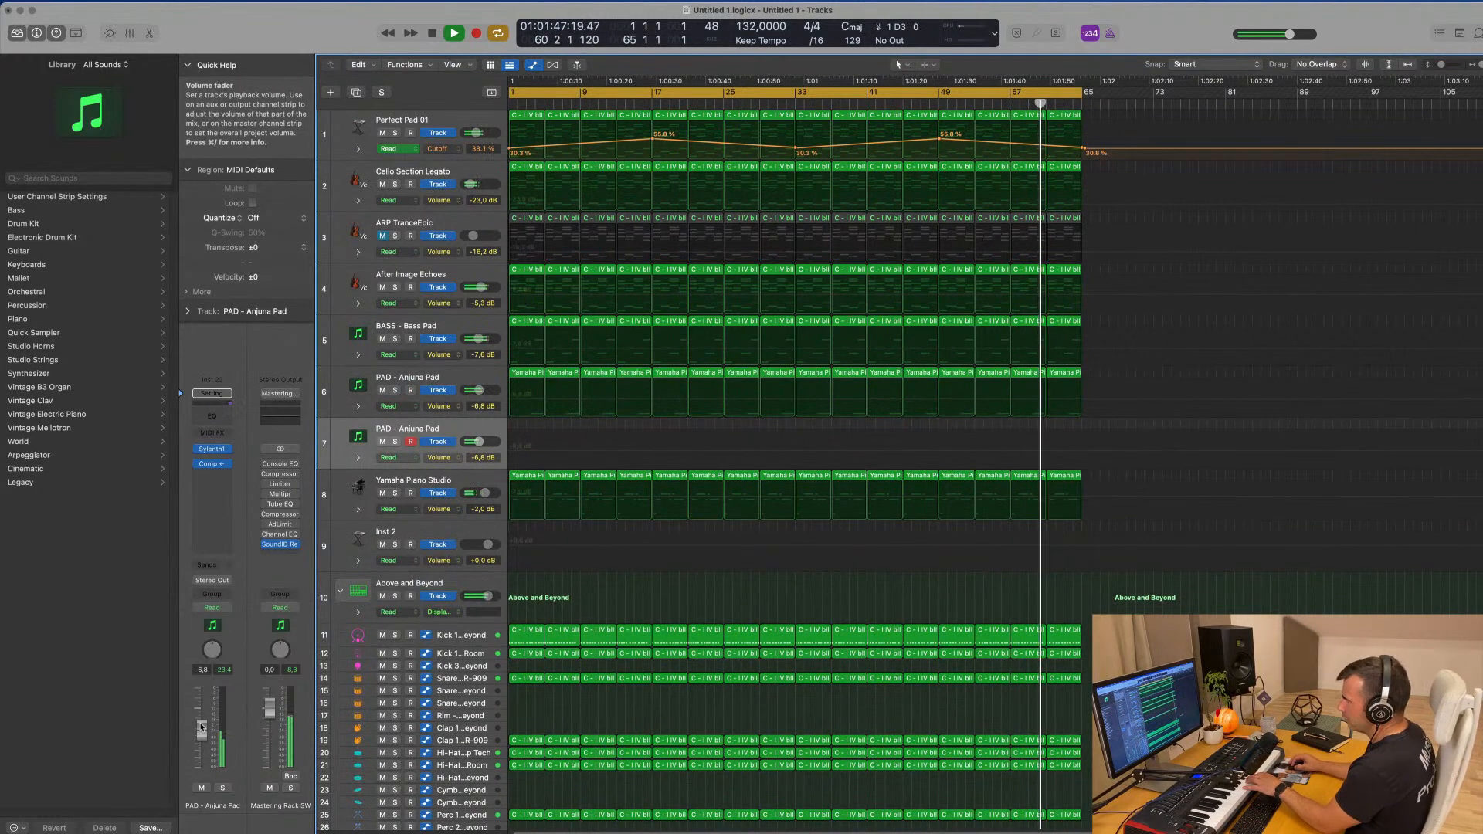
drag(203, 726, 203, 715)
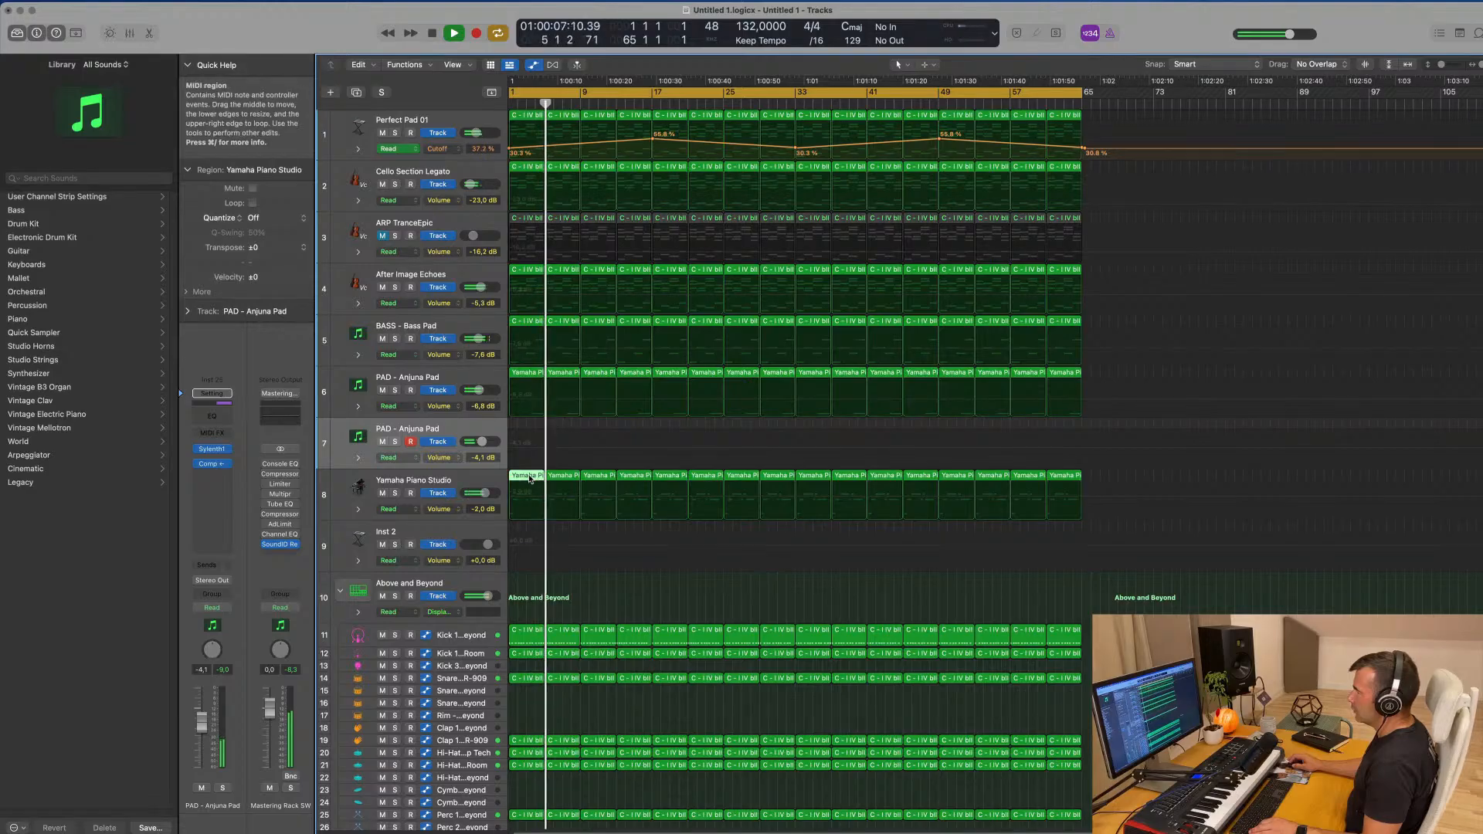
- Copy the first Yamaha Piano Studio region to the duplicated Anjuna Pad track and repeat it up to bar 65
drag(529, 479, 530, 456)
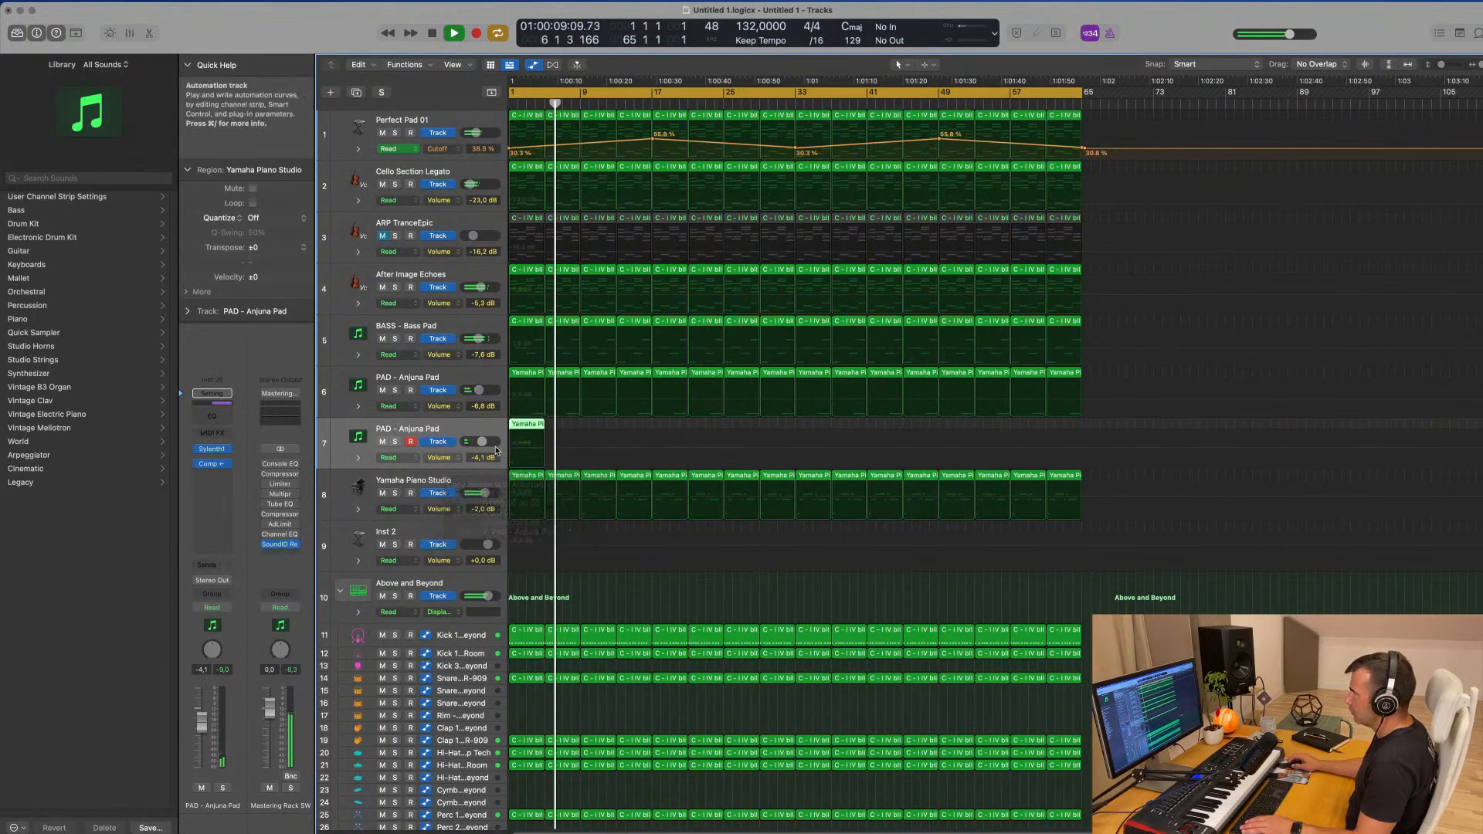
key(space)
key(space)
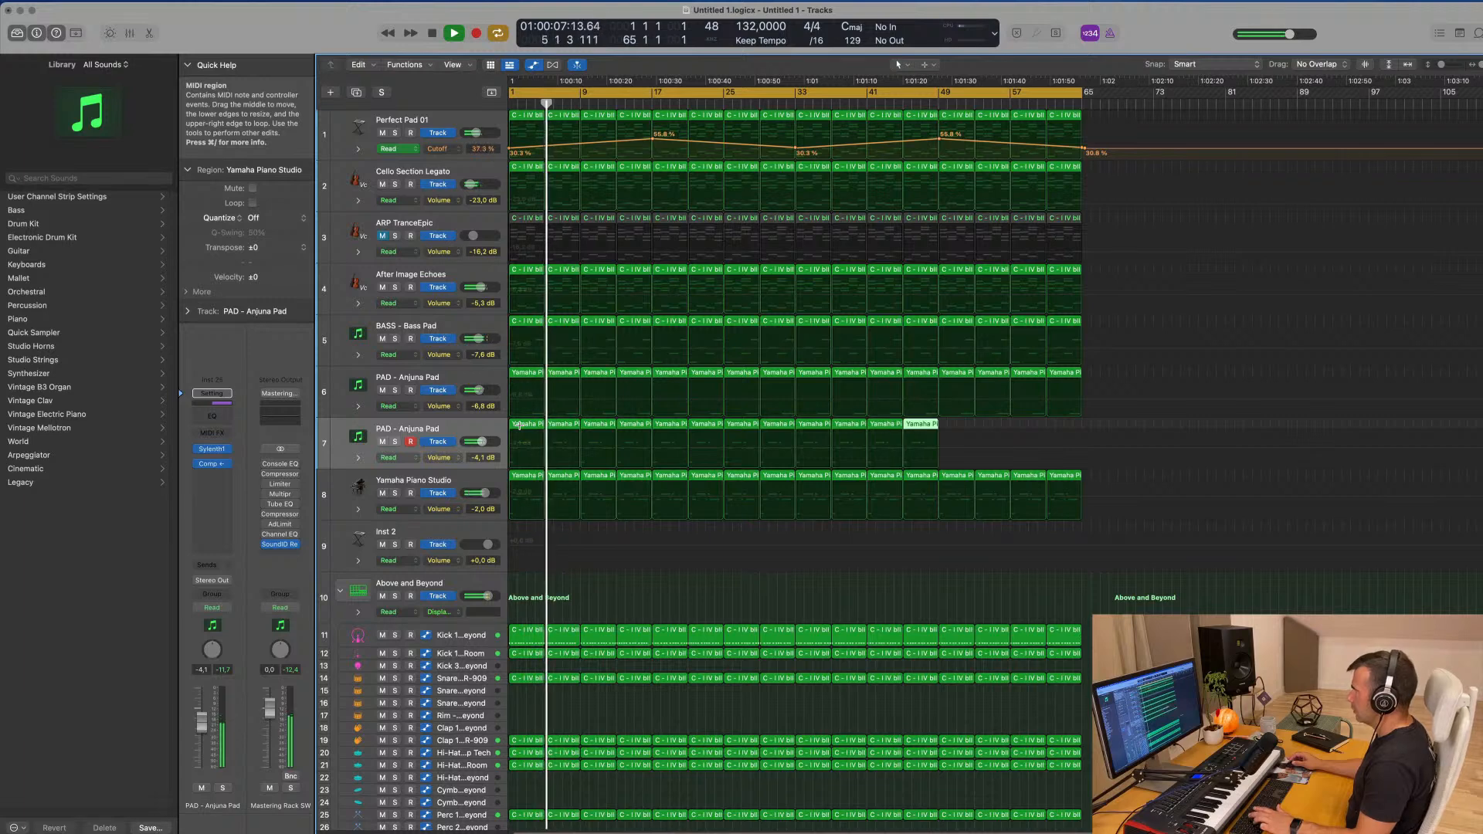
click(466, 427)
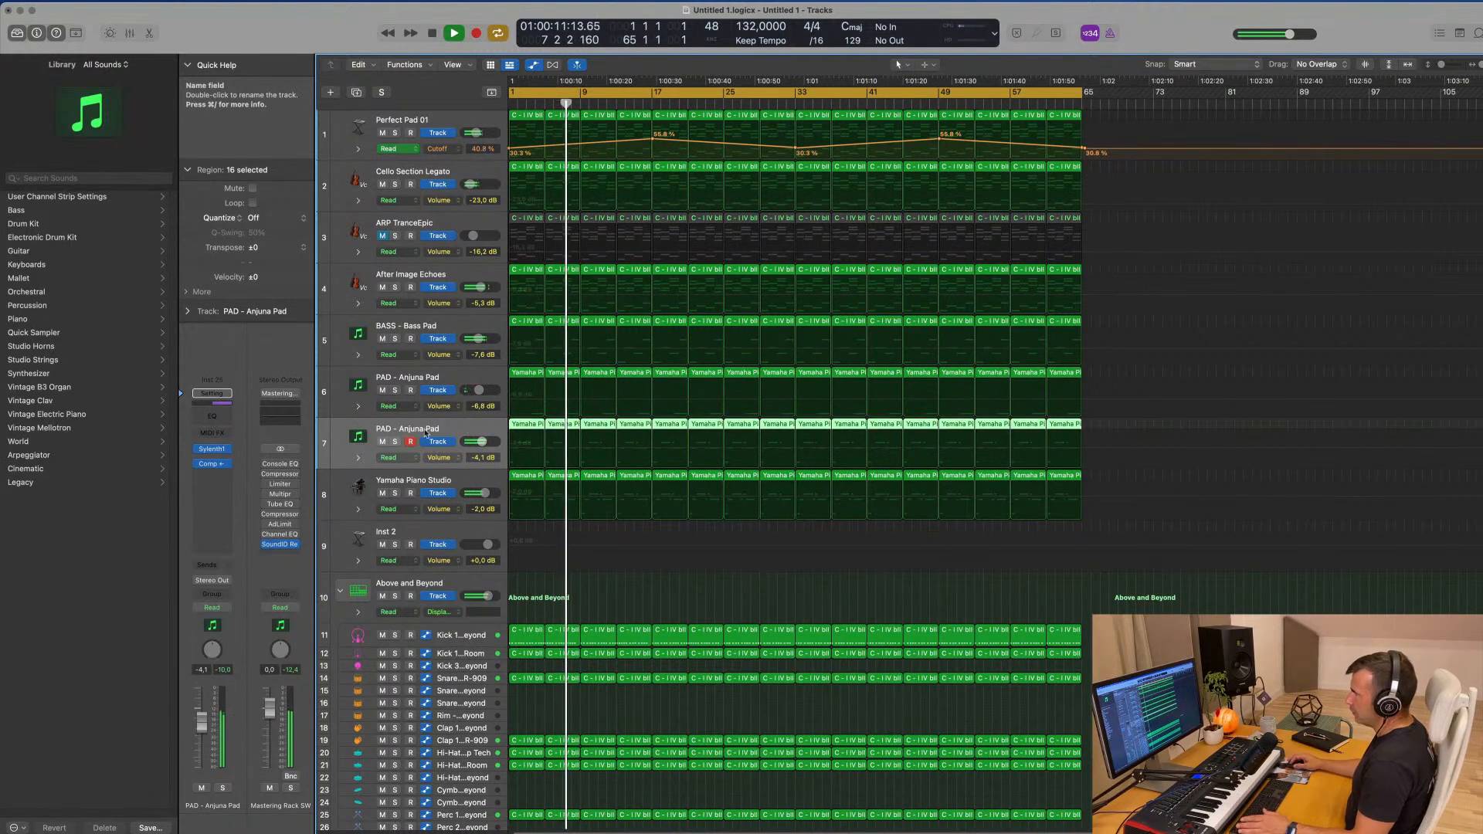
- Solo the duplicated Anjuna Pad, Yamaha Piano Studio, Perfect Pad 01 and Bass Pad tracks during playback
click(394, 441)
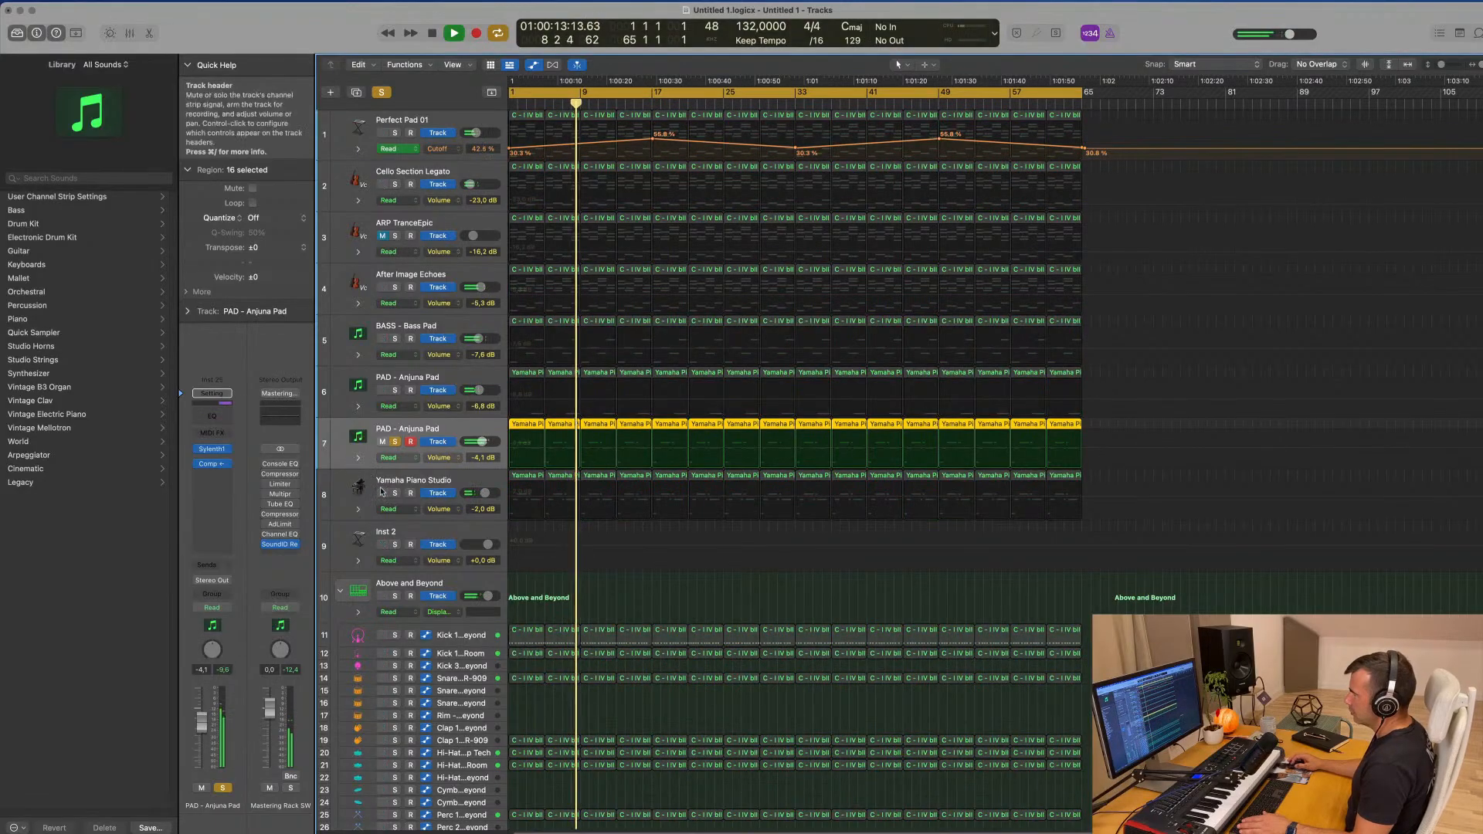
click(394, 493)
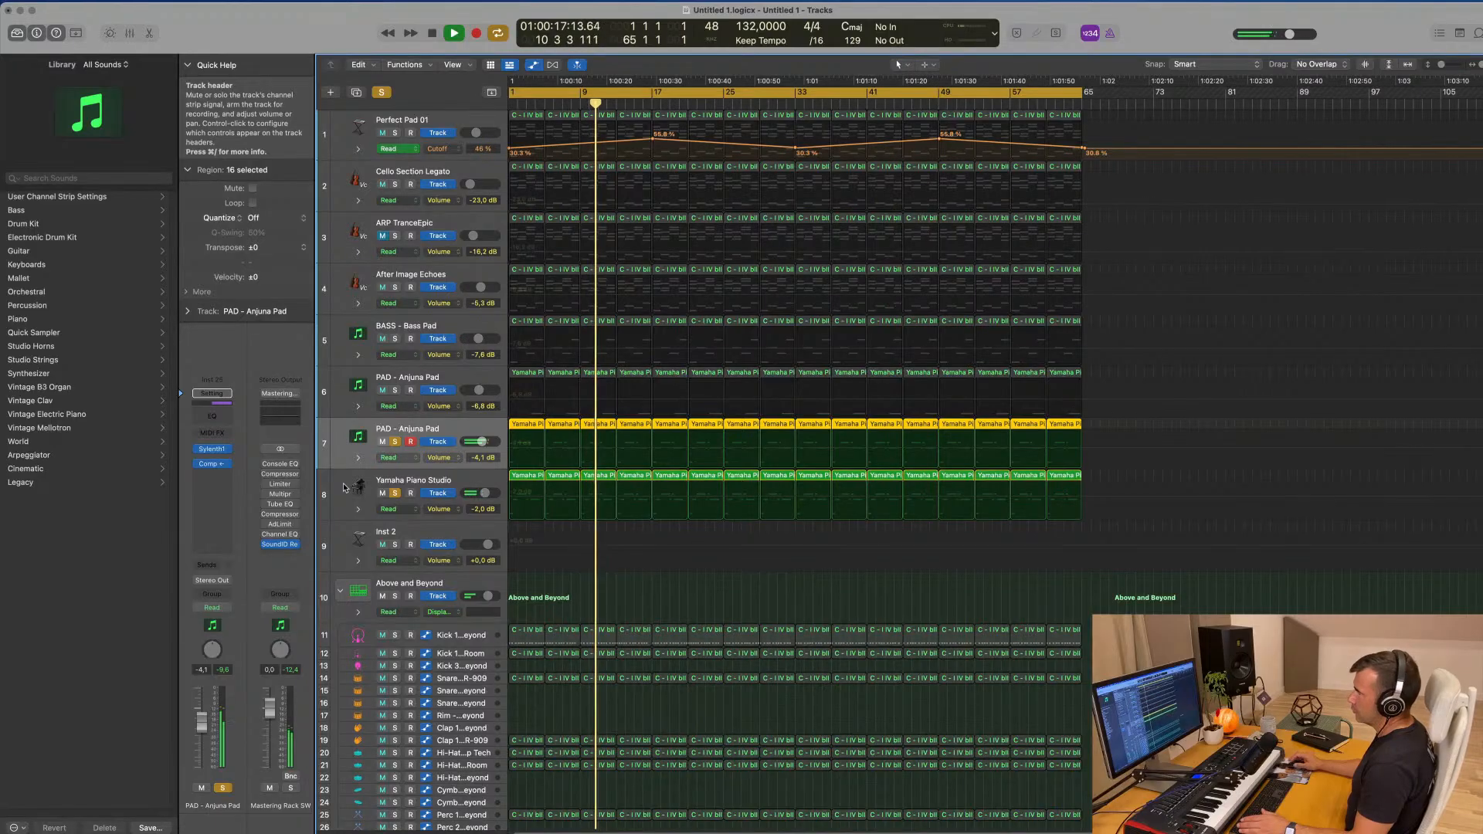
click(395, 133)
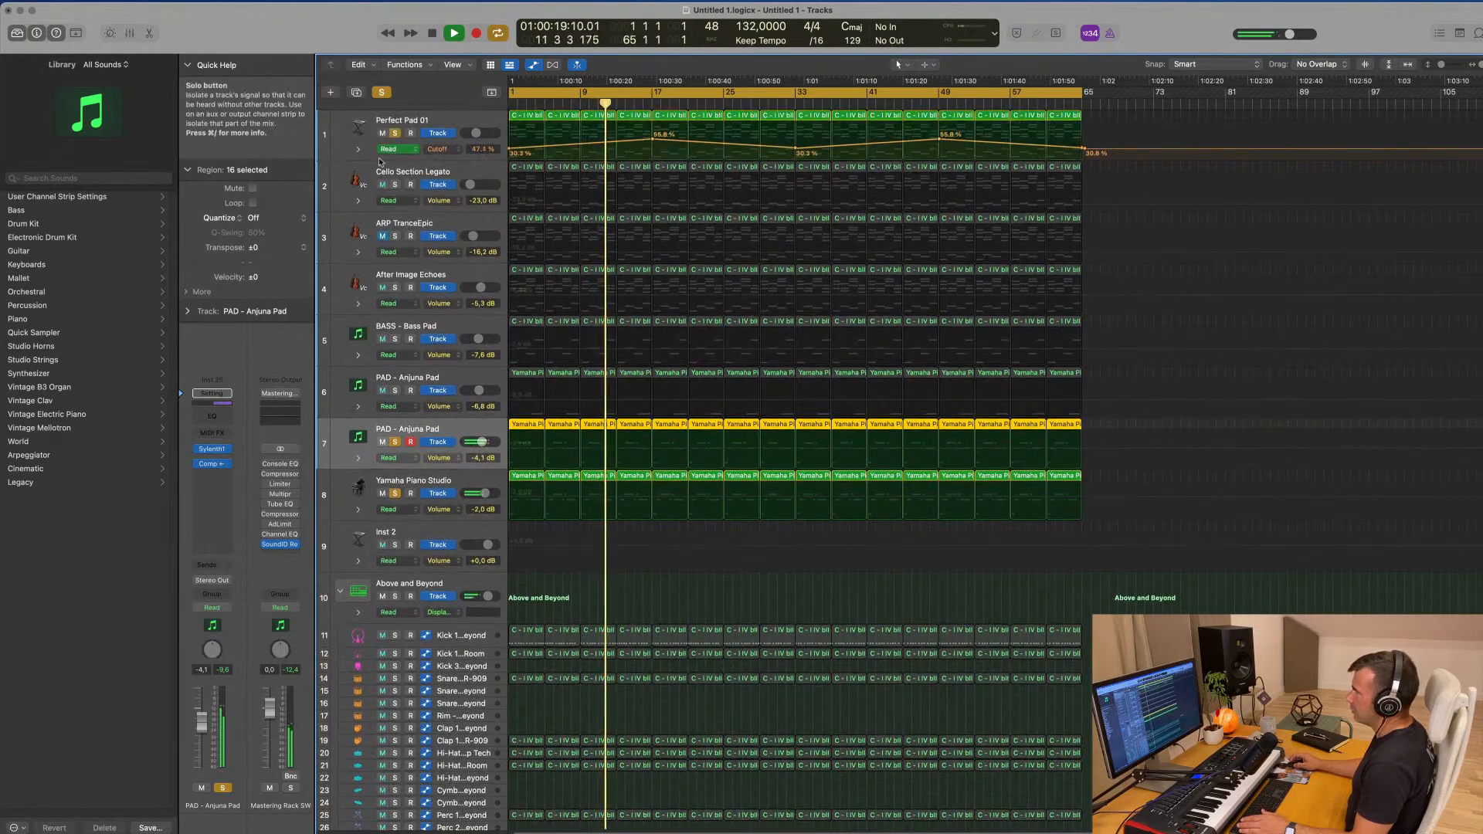
click(394, 133)
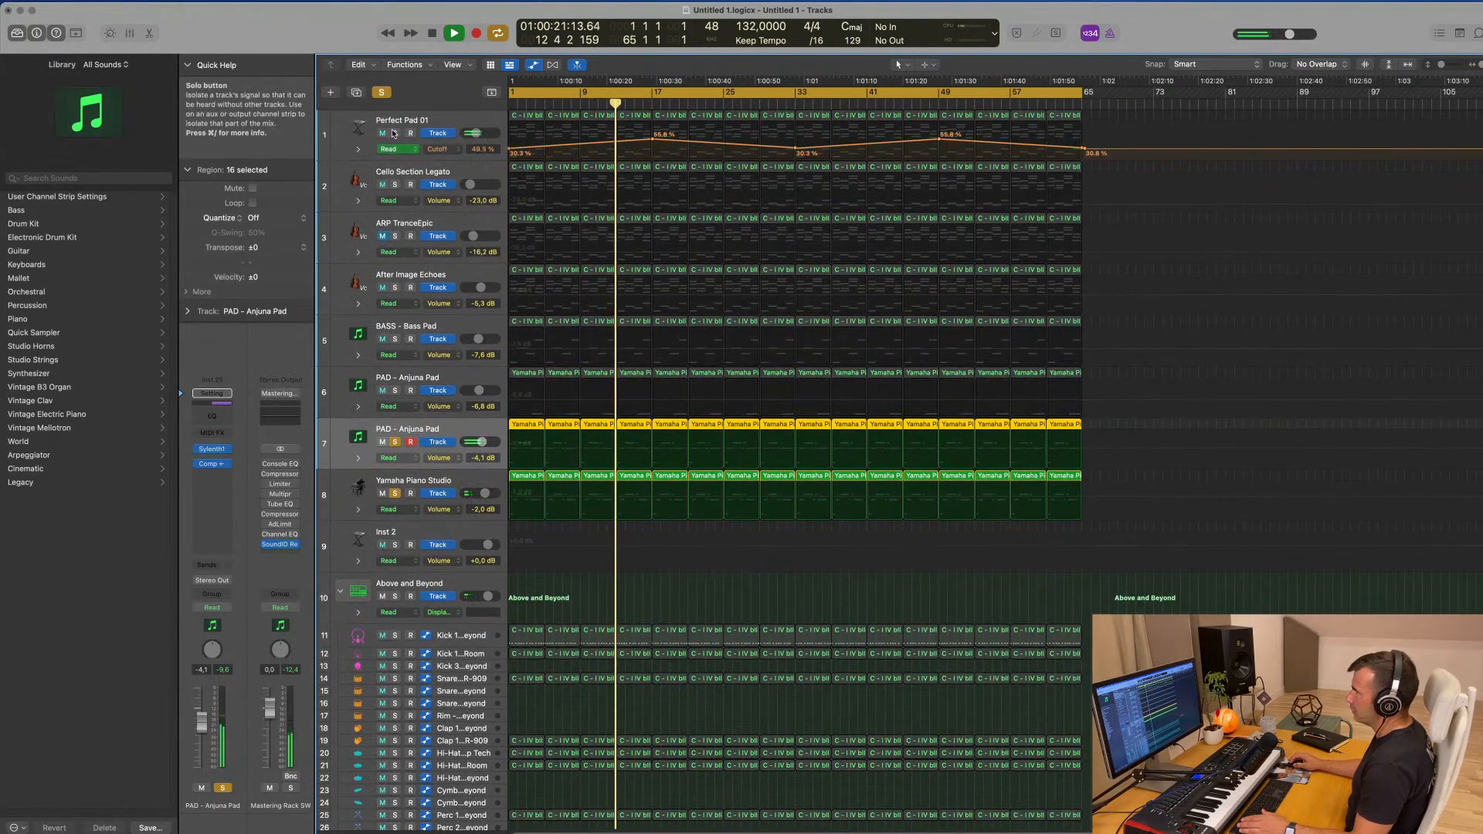
click(395, 133)
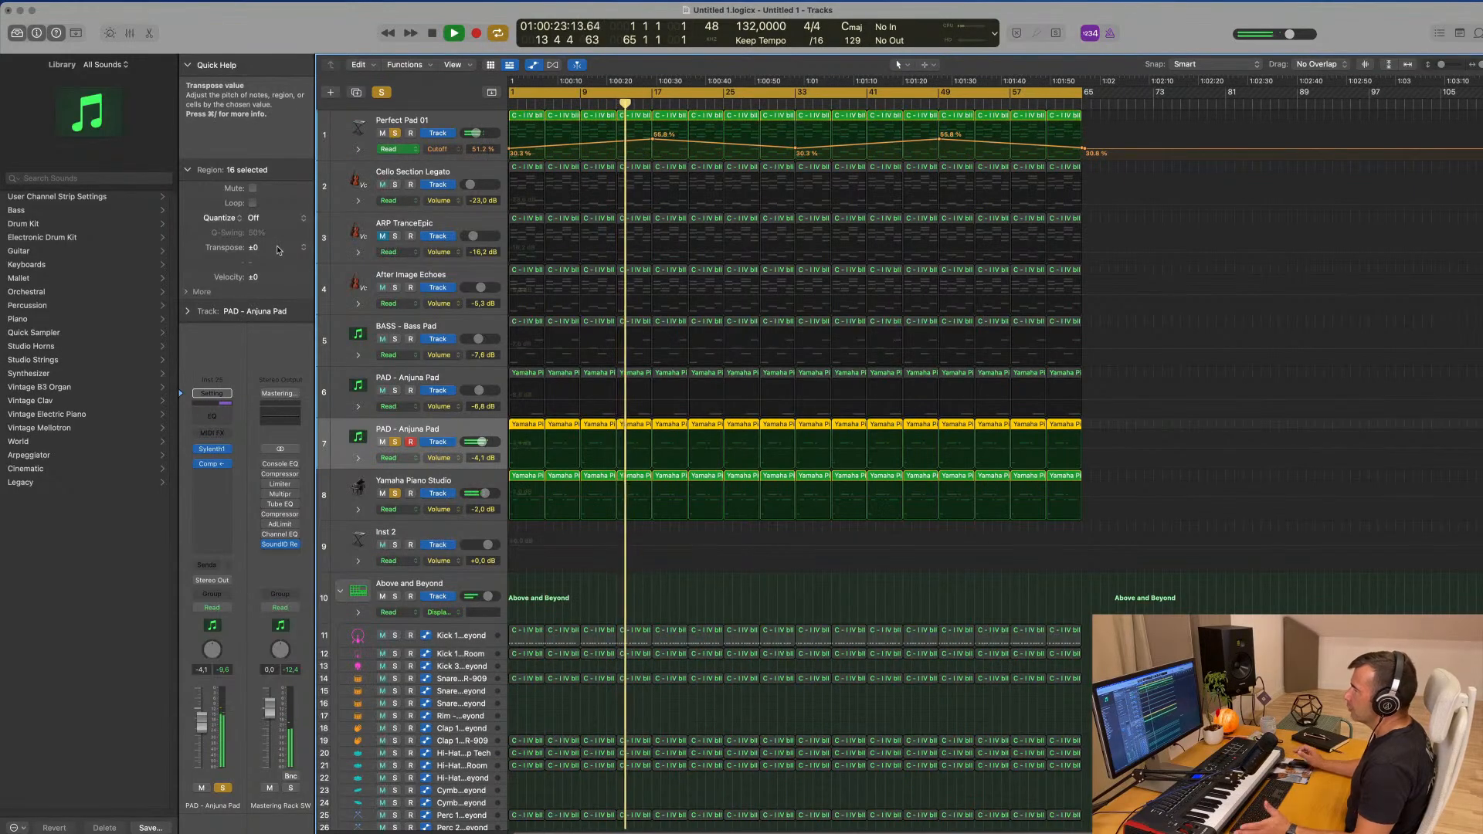
click(394, 338)
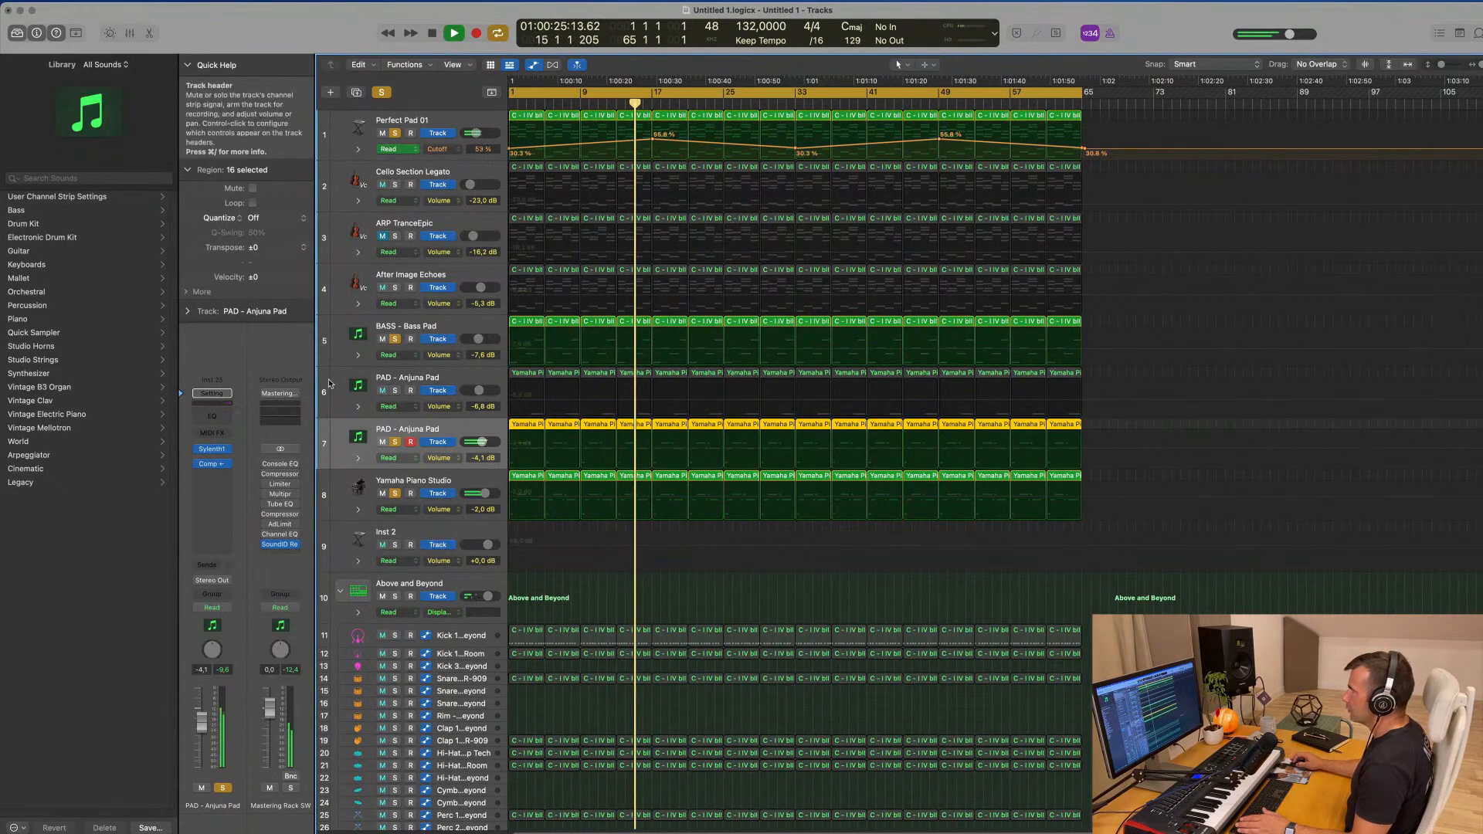
- Solo the original PAD - Anjuna Pad track together with the other soloed tracks and select it
click(453, 326)
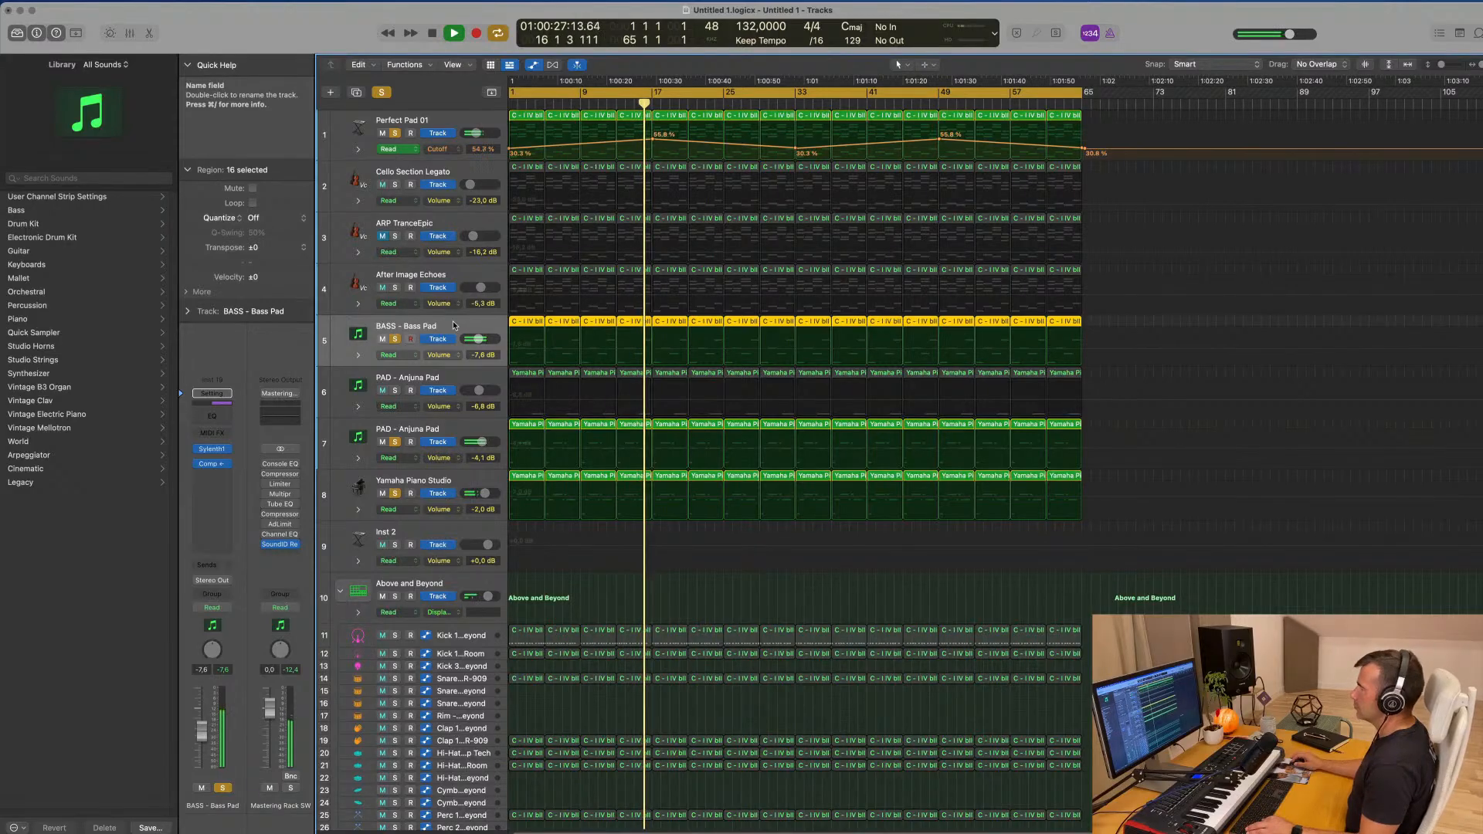
key(super+Left)
key(super+Right)
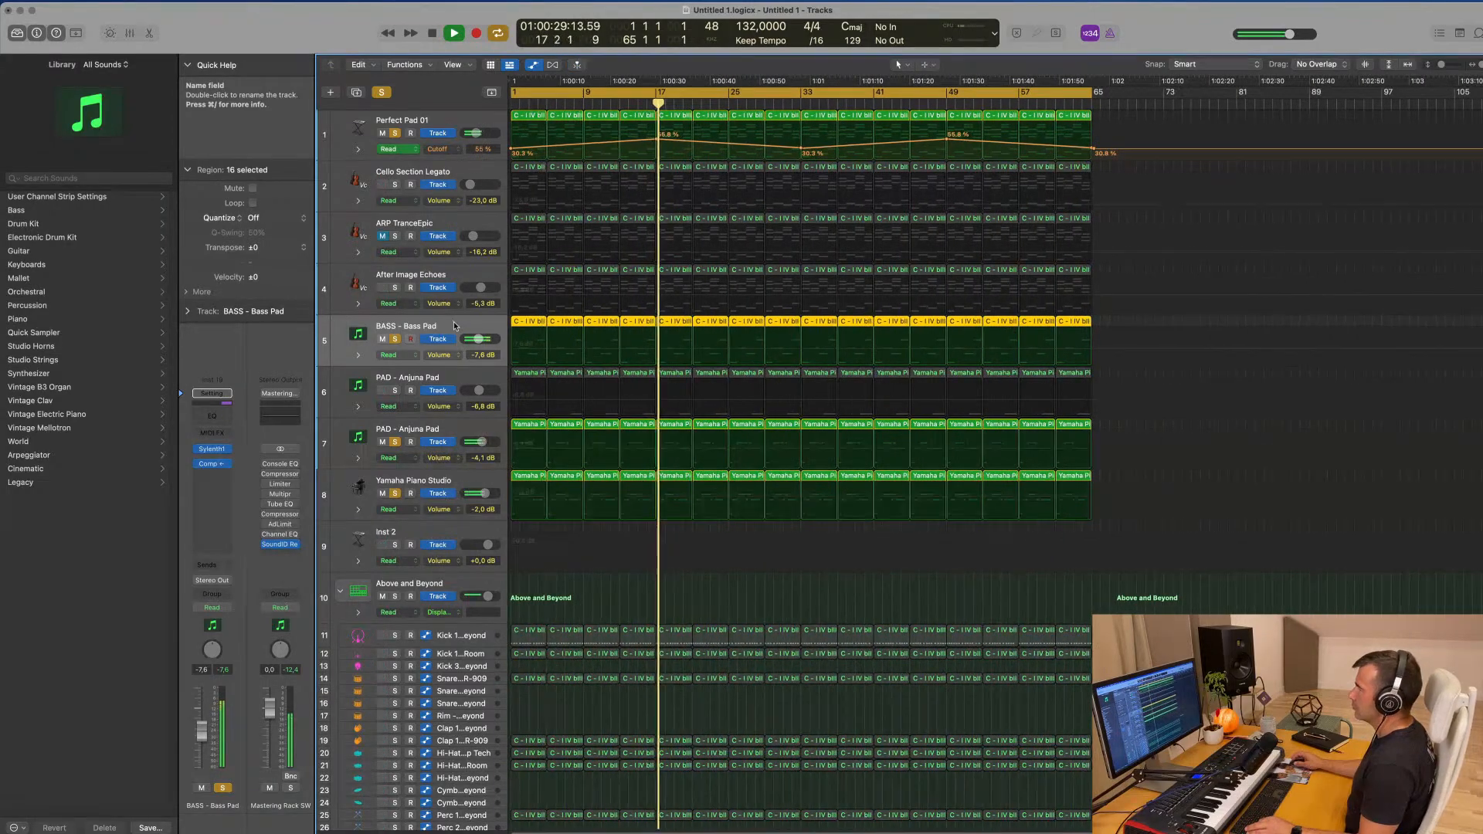
key(super+Left)
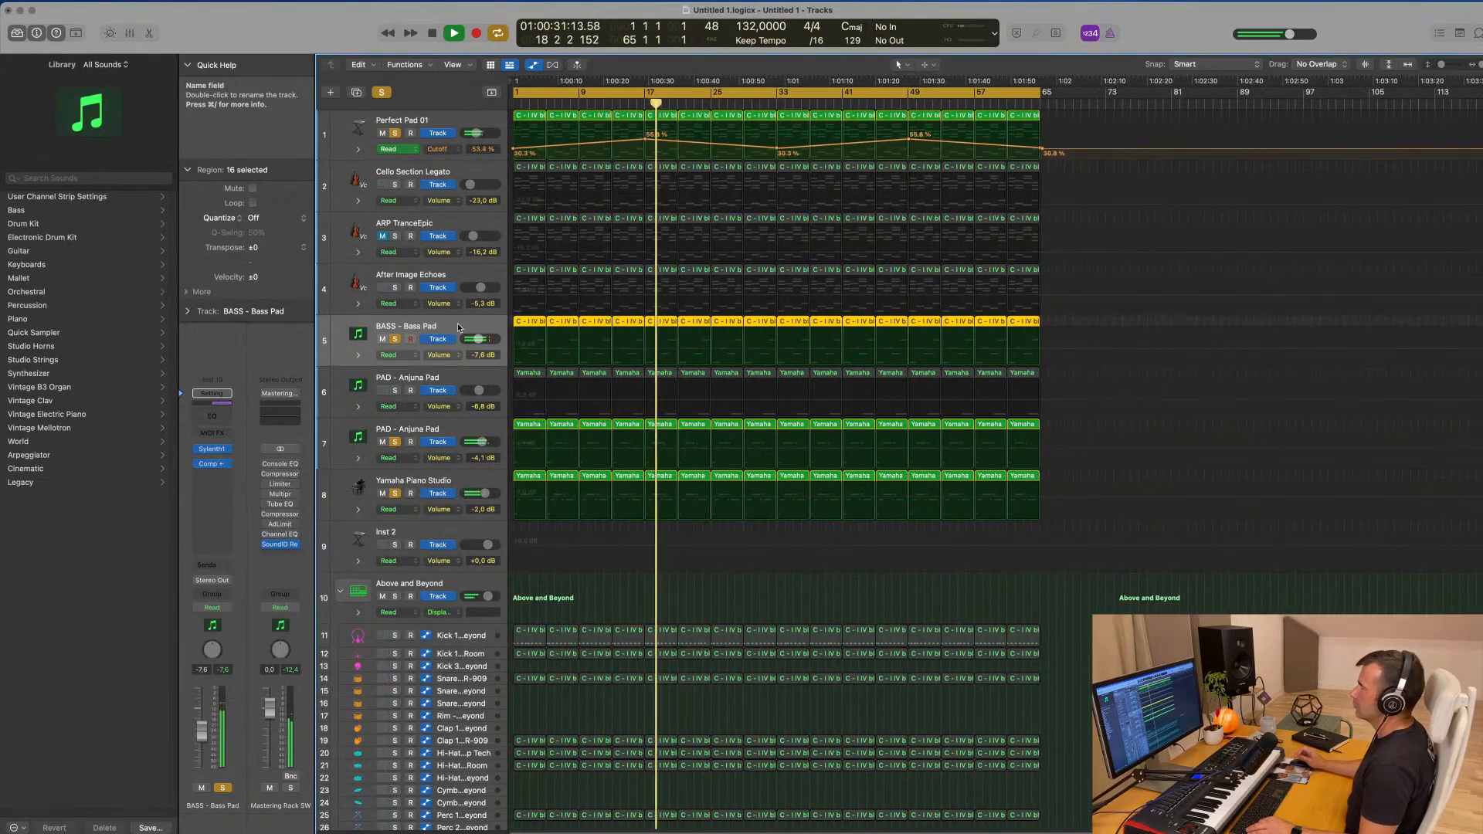
click(395, 390)
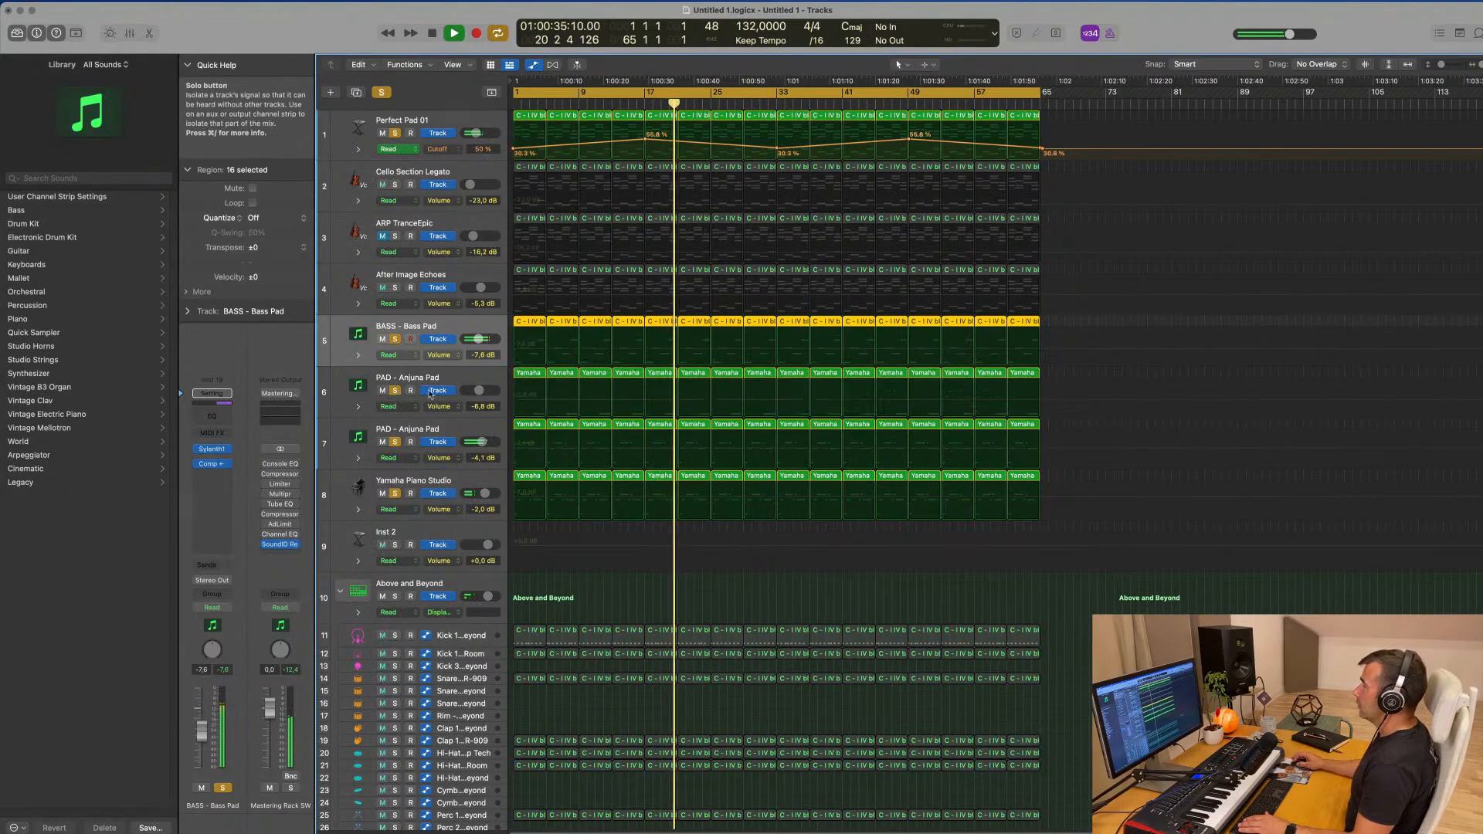
click(477, 374)
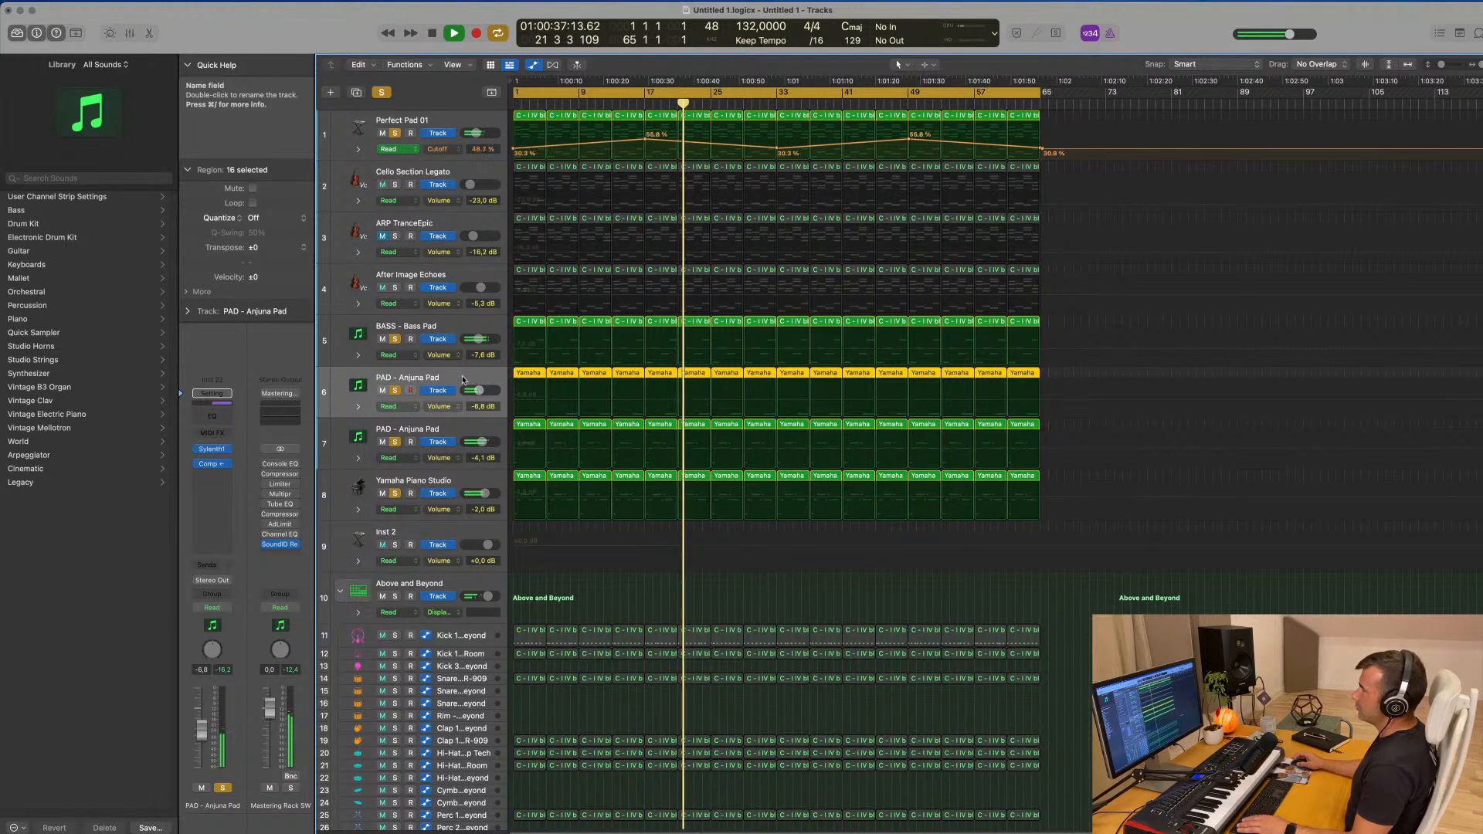
- Restart playback from bar 1 and transpose all notes in the original Anjuna Pad track's regions up one octave
key(Return)
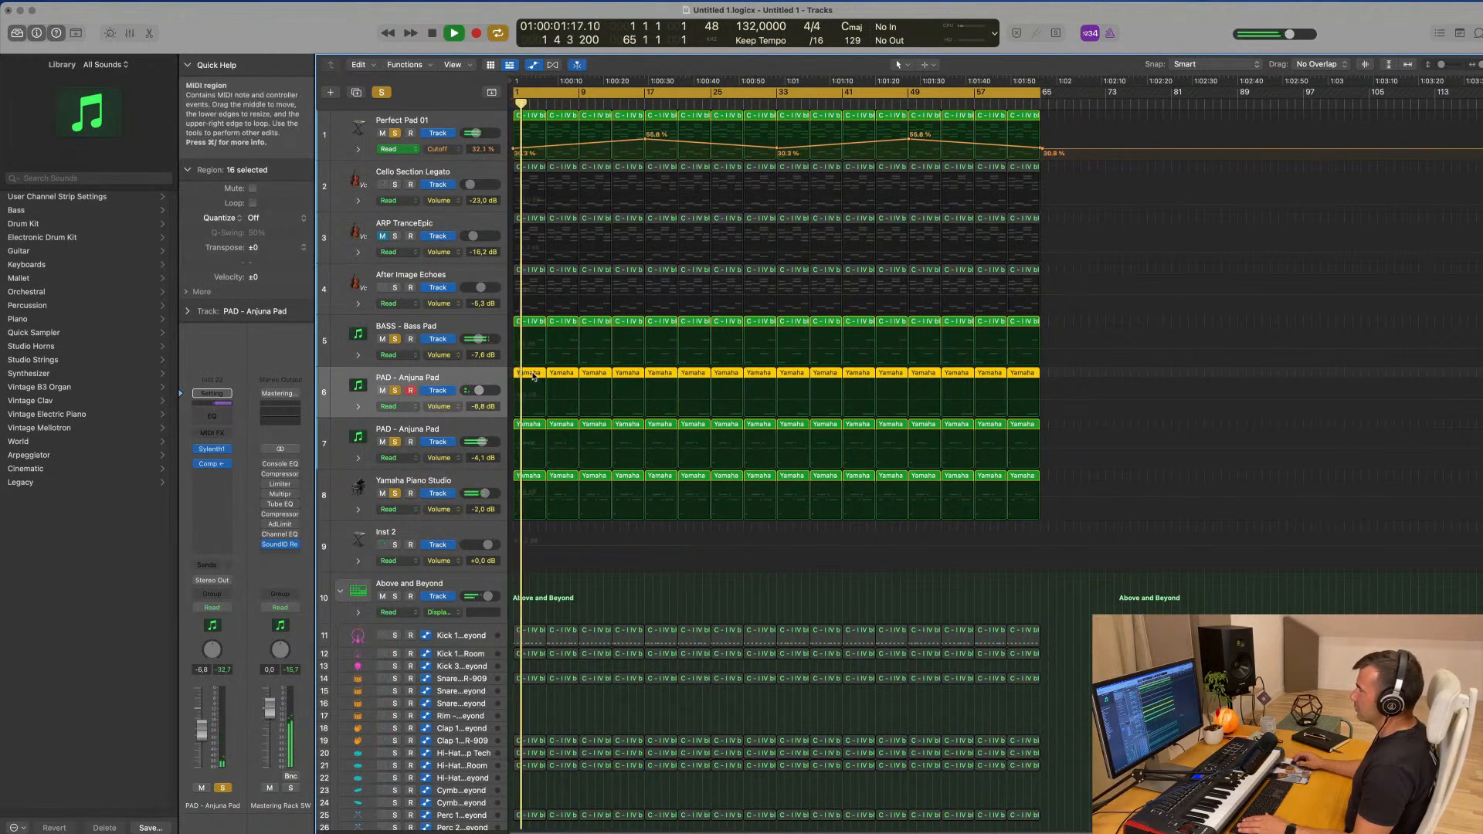
double_click(532, 376)
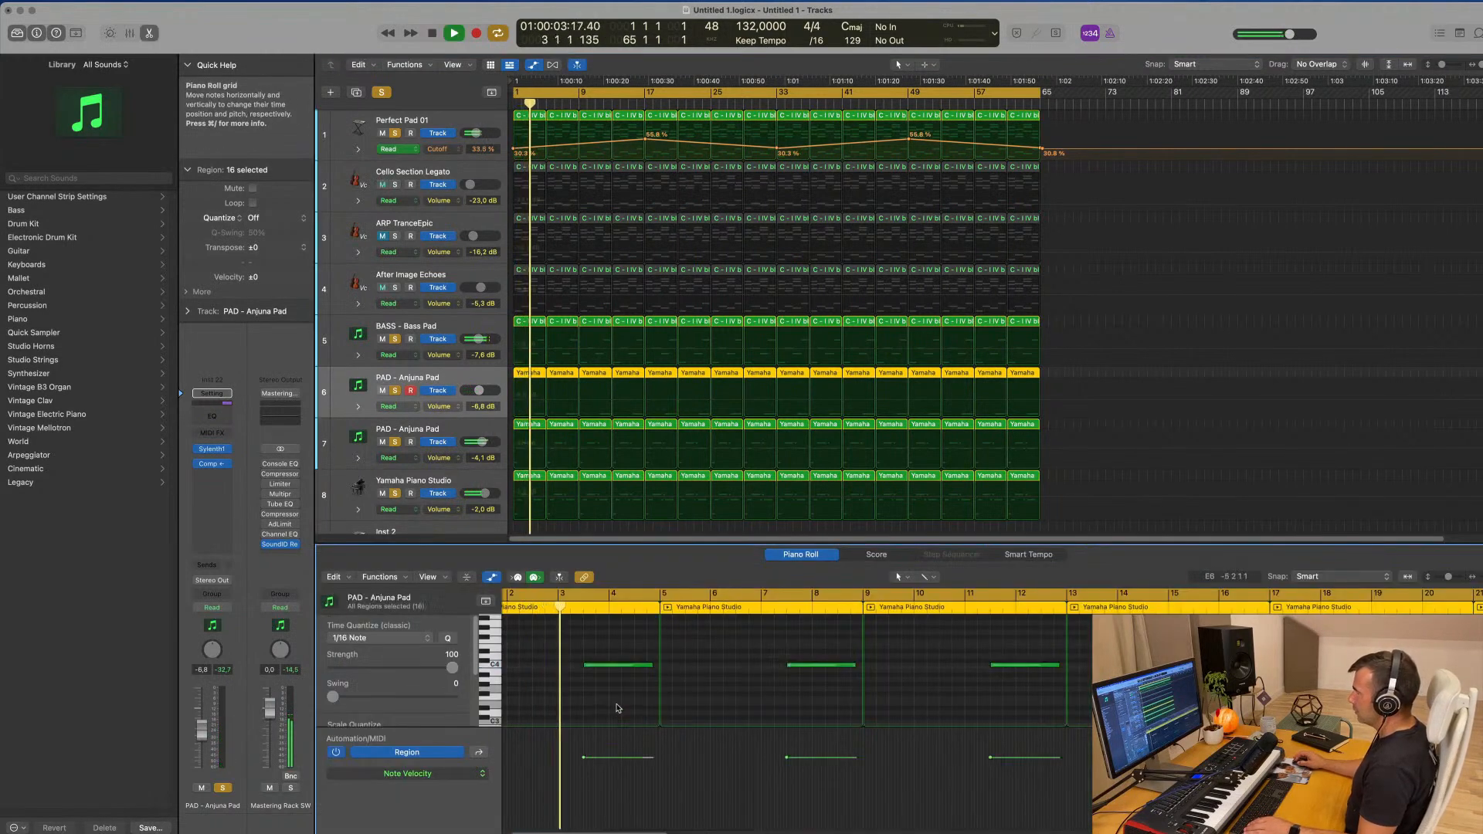
key(super+a)
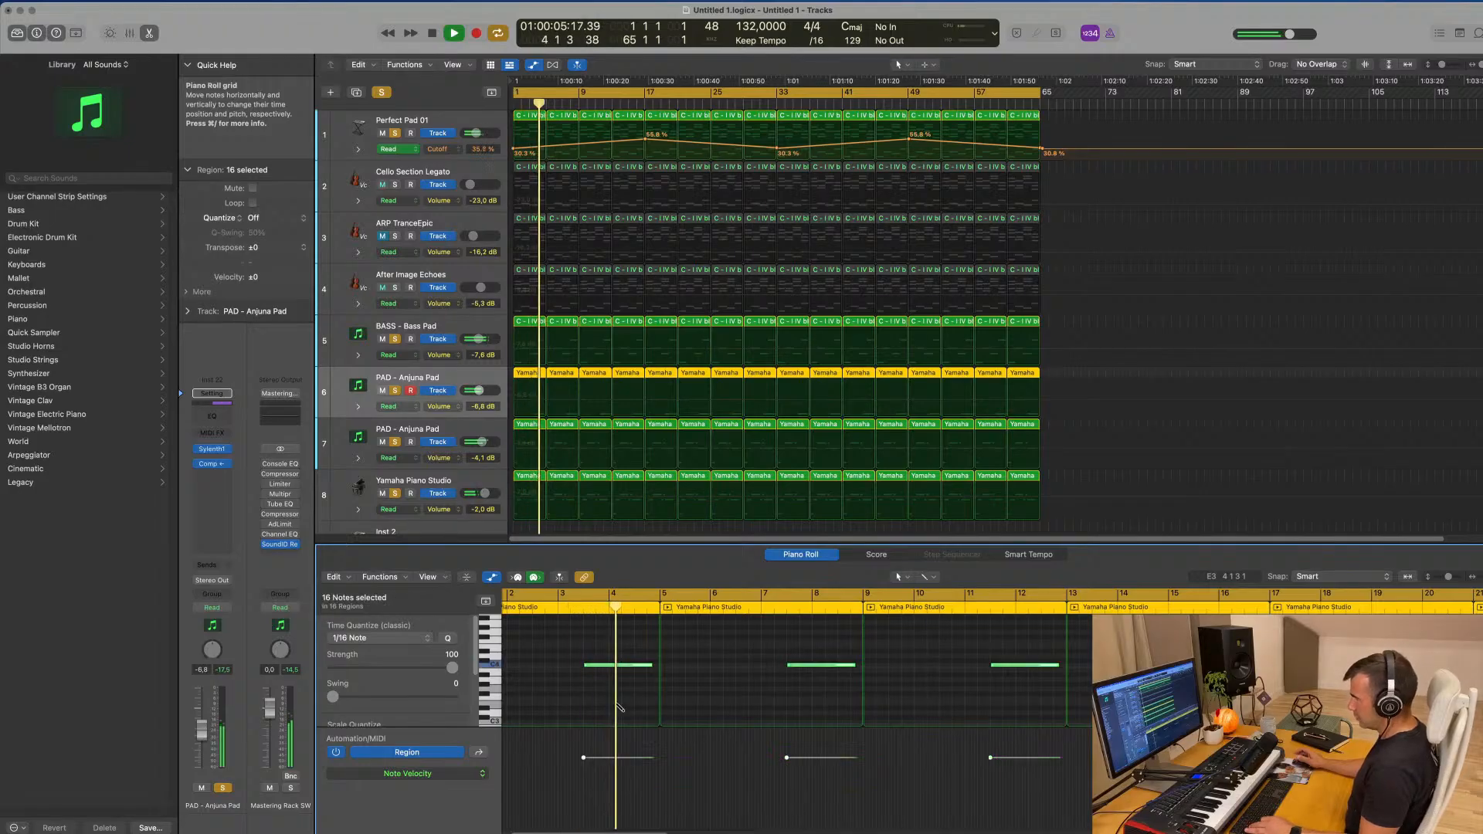
key(alt+shift+Up)
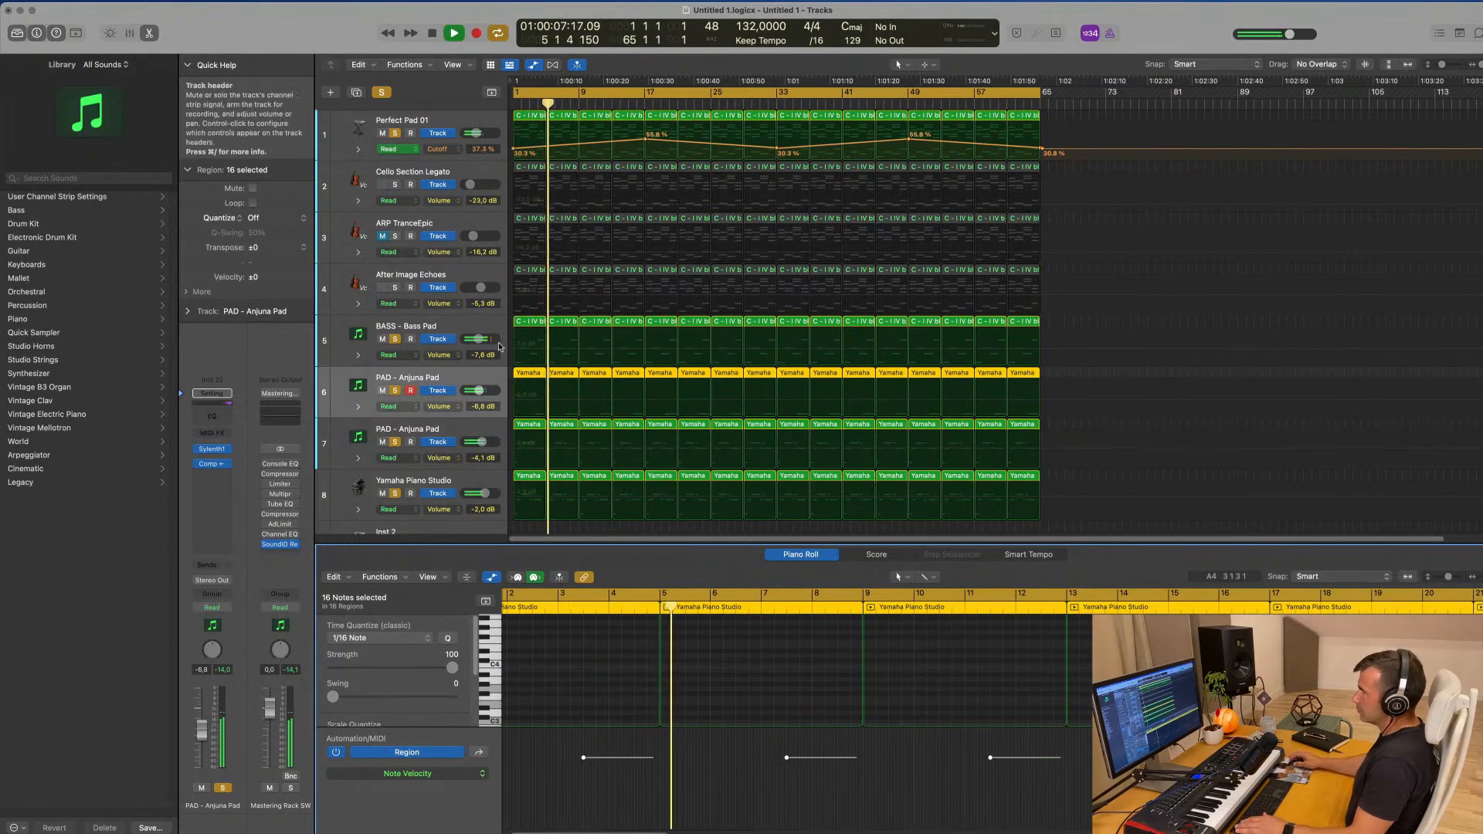
- Add the Arpeggiator MIDI effect to the original Anjuna Pad track, audition it and bypass it
click(221, 431)
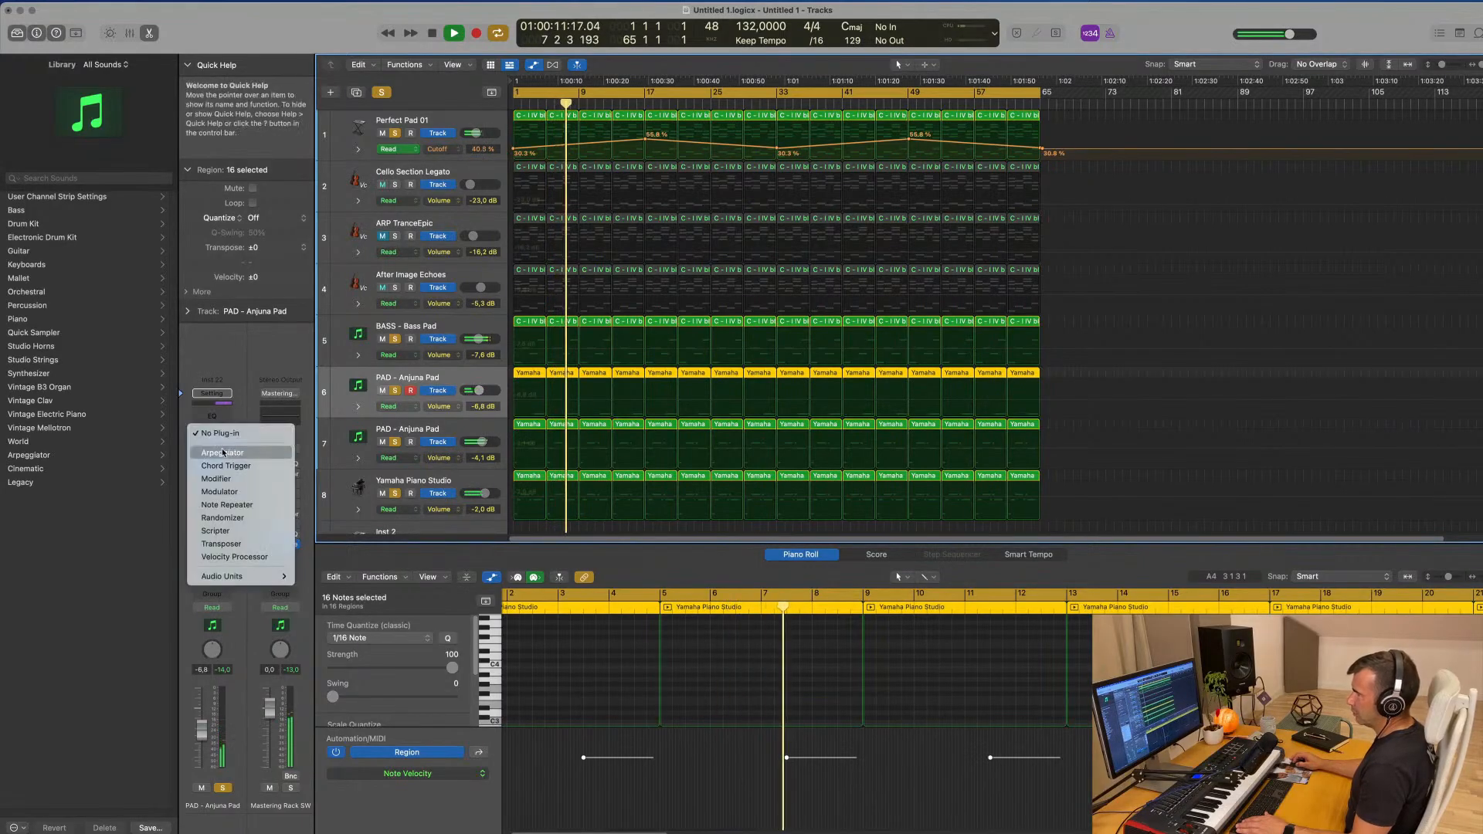
click(236, 448)
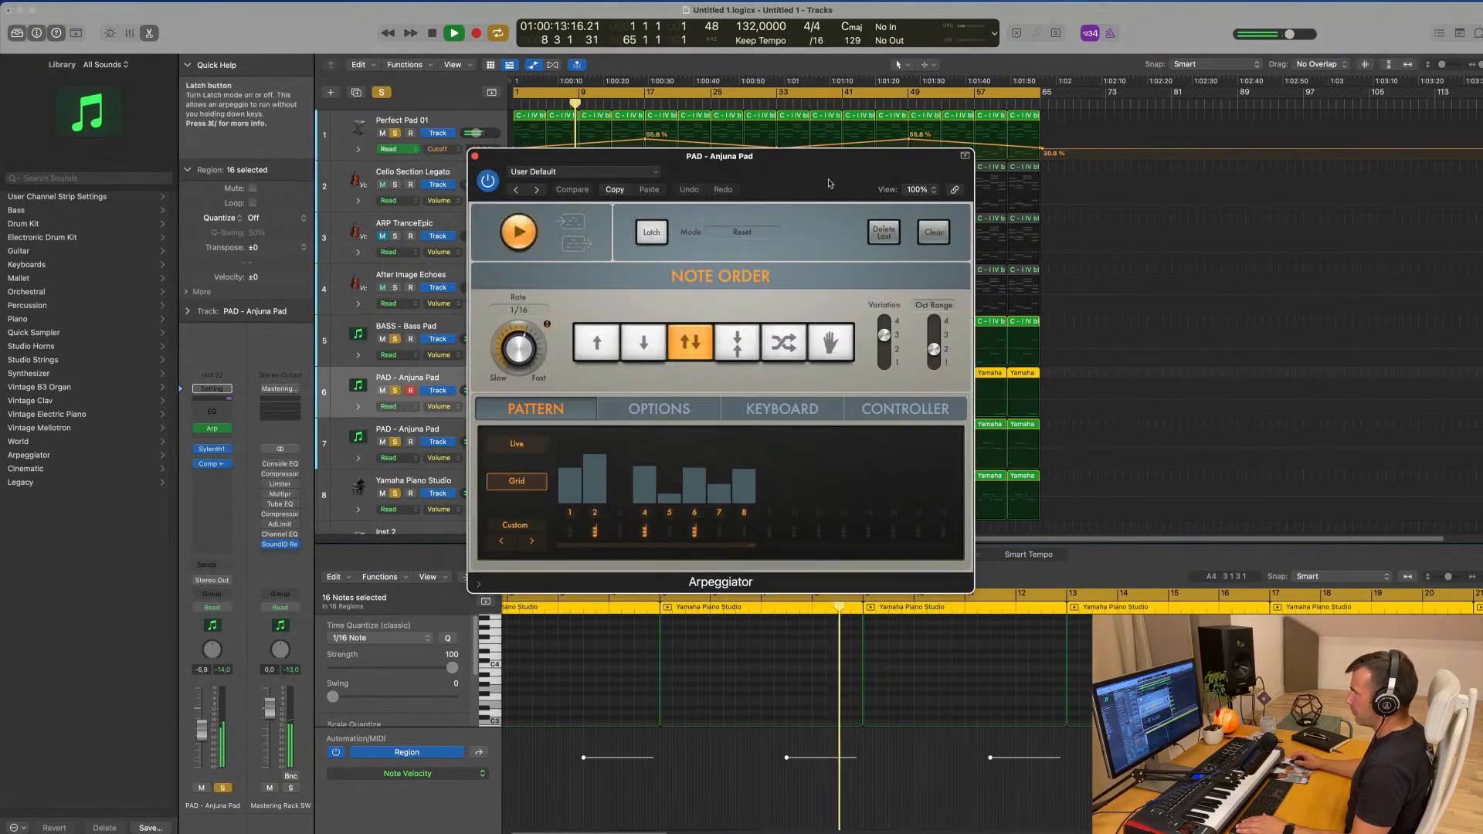
drag(790, 168, 975, 218)
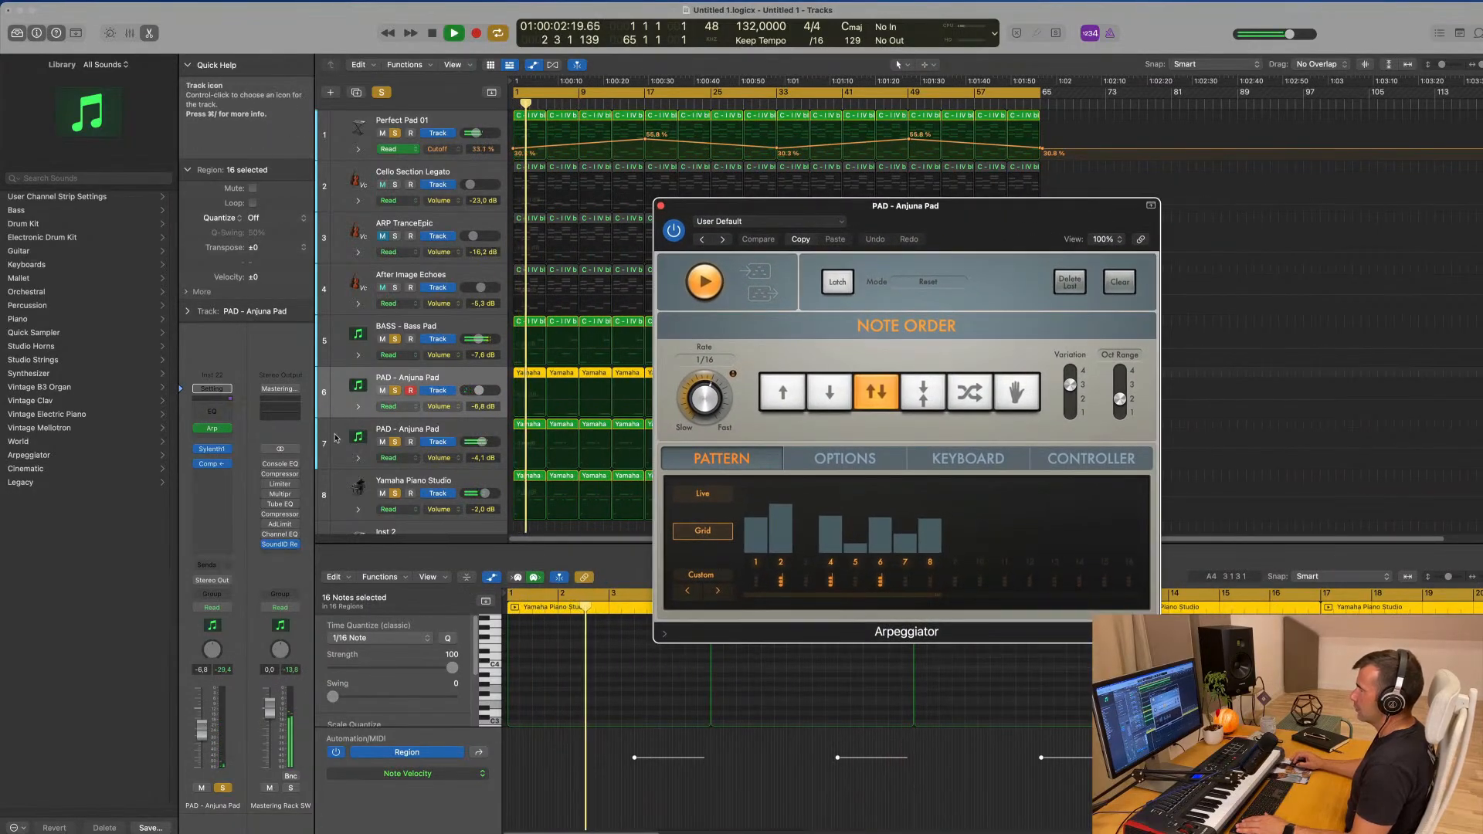
drag(883, 207, 986, 226)
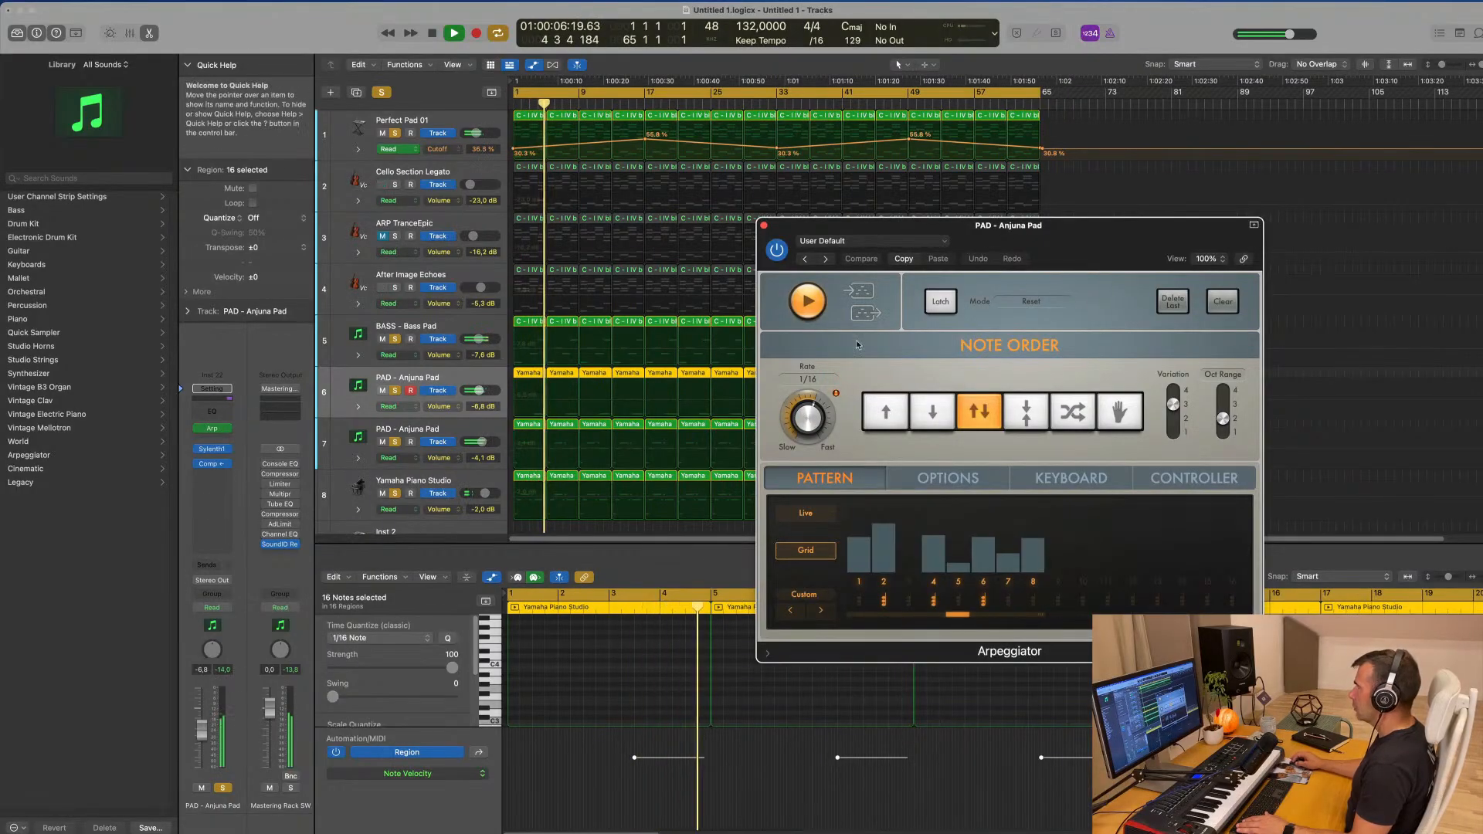
click(198, 428)
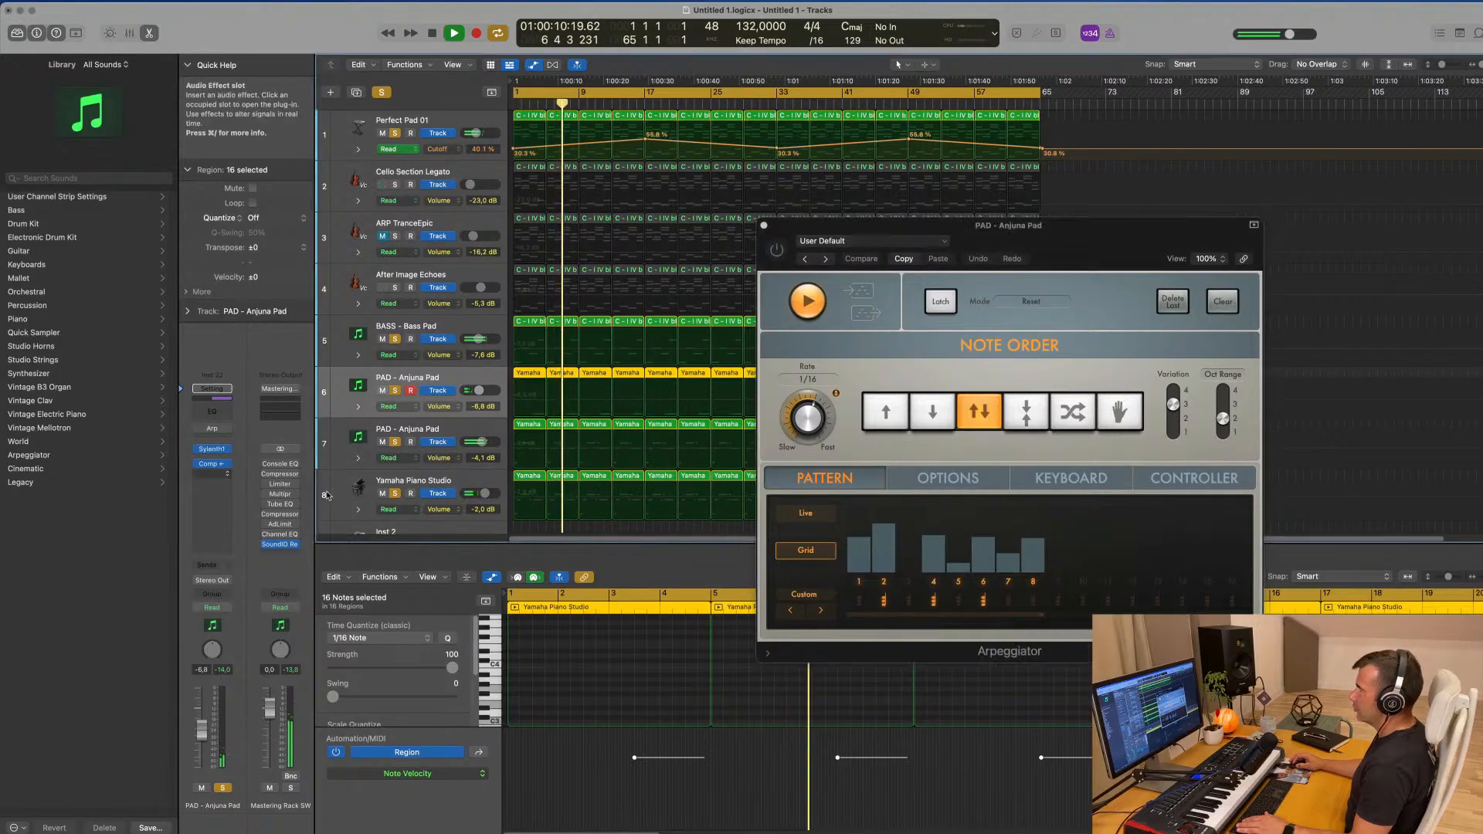
click(766, 233)
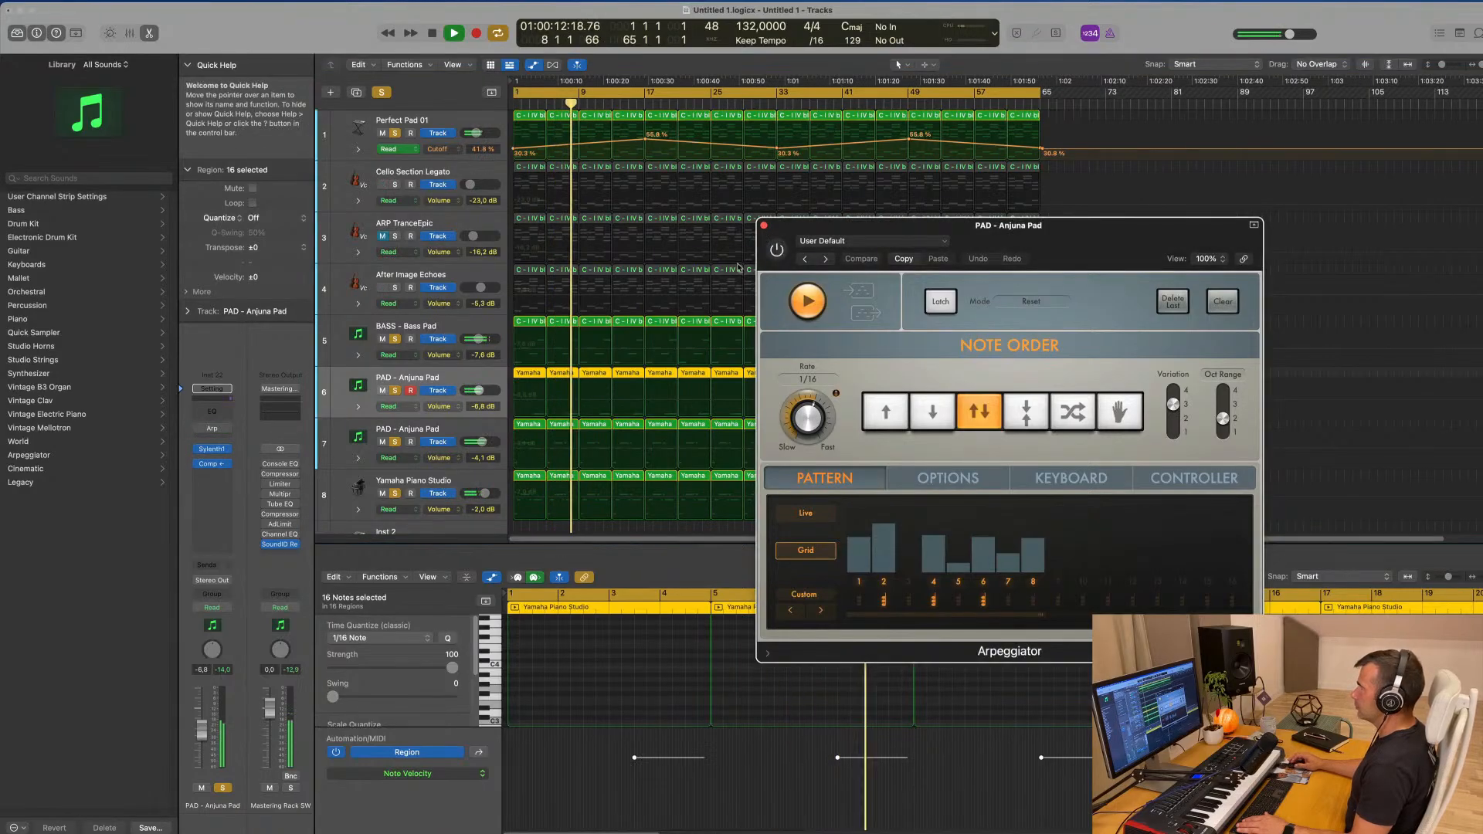
- Clear all track solos, close the Arpeggiator window and play the full arrangement from the start
click(383, 94)
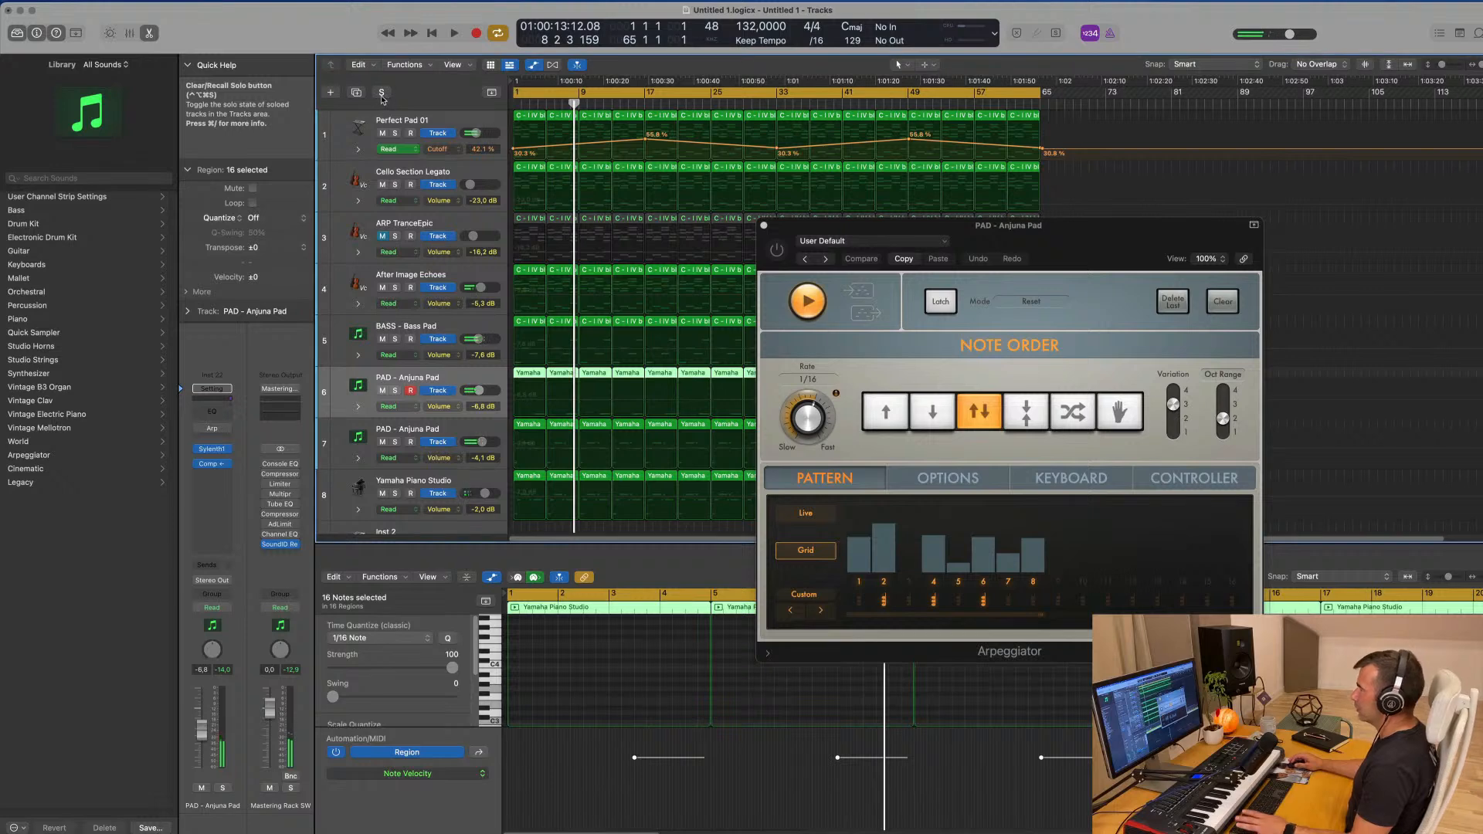
click(765, 227)
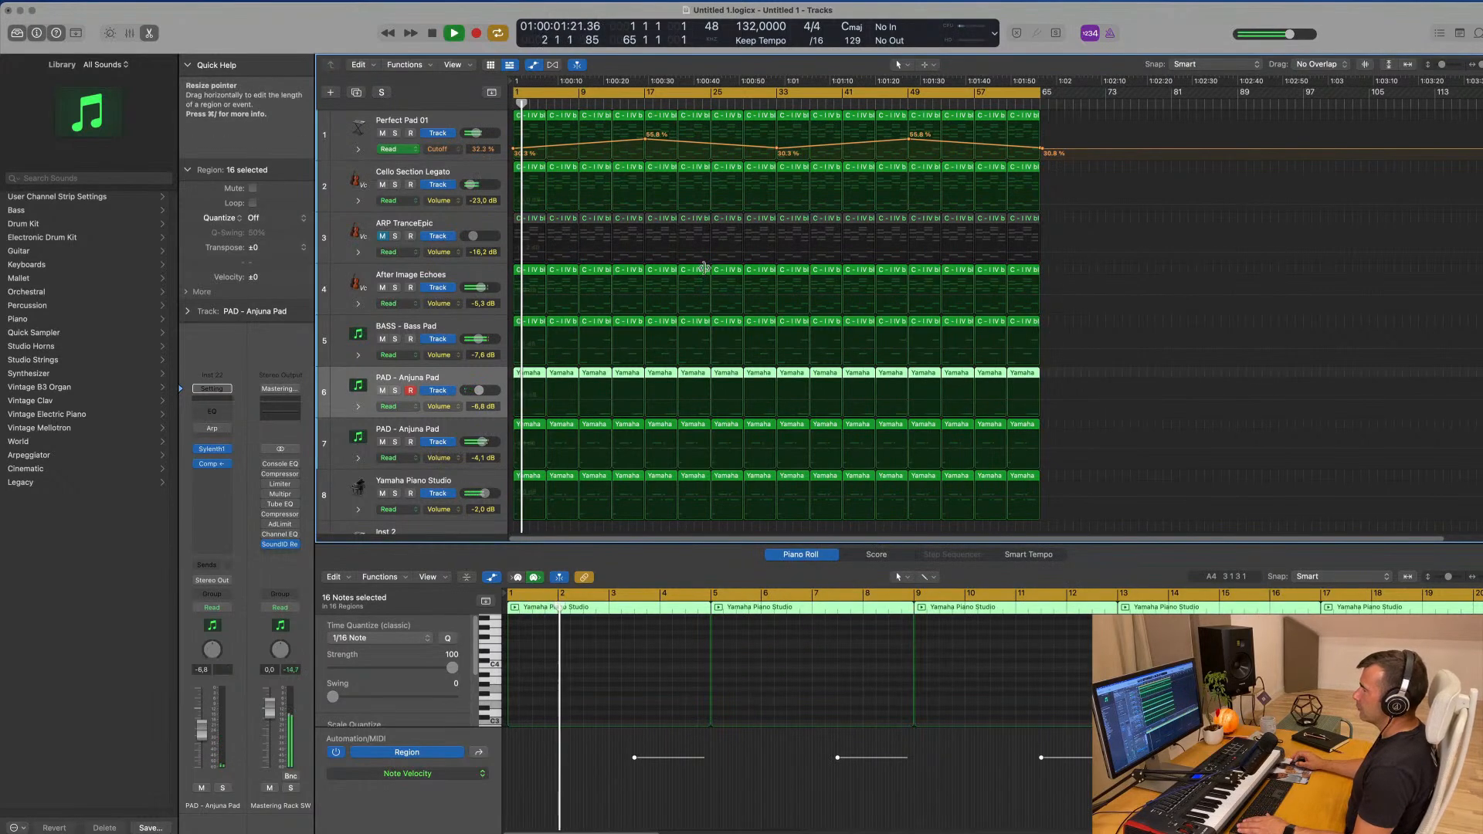
scroll(705, 267, down, 1)
scroll(454, 320, down, 3)
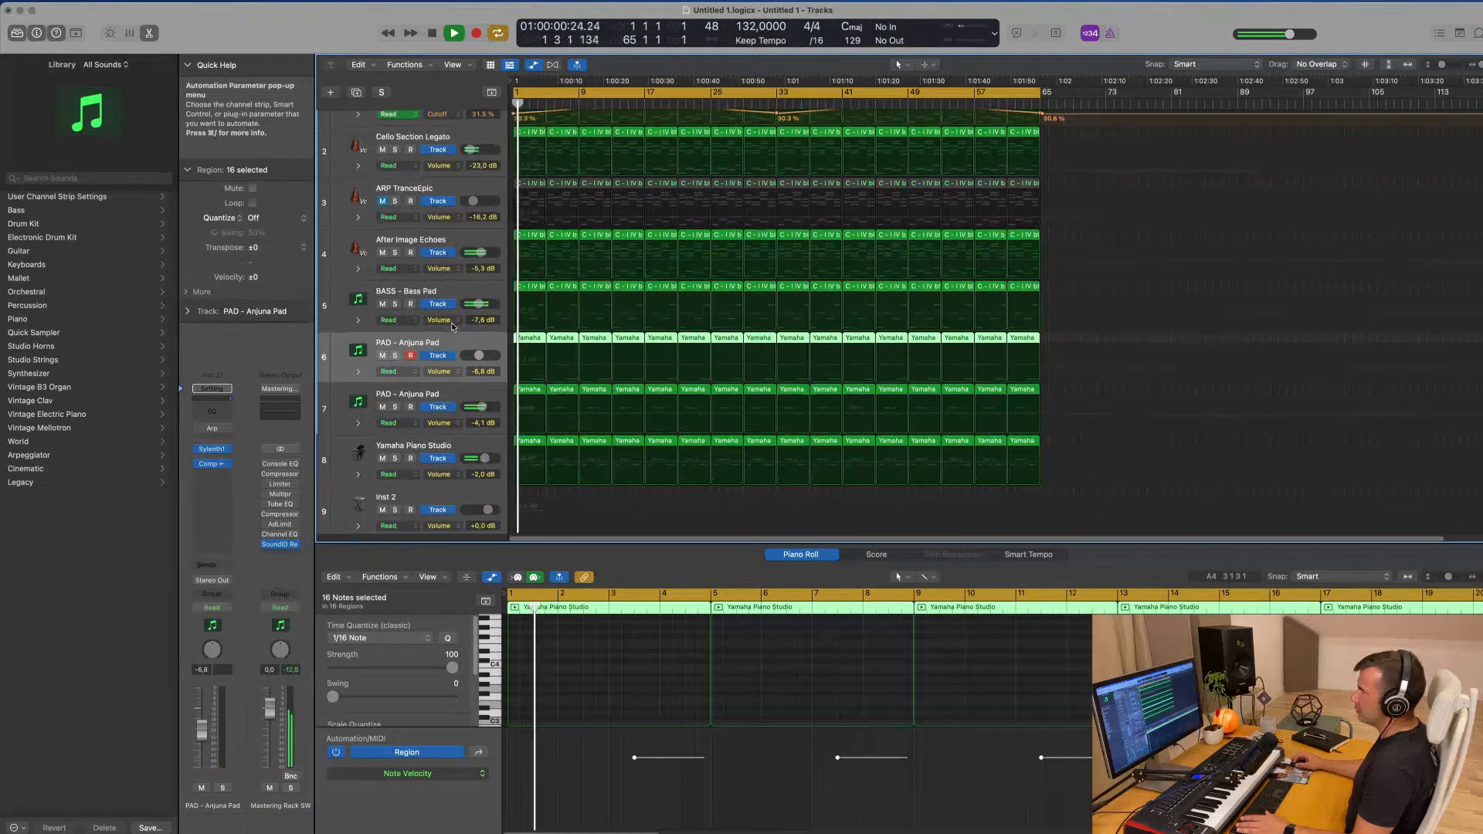
scroll(448, 371, down, 2)
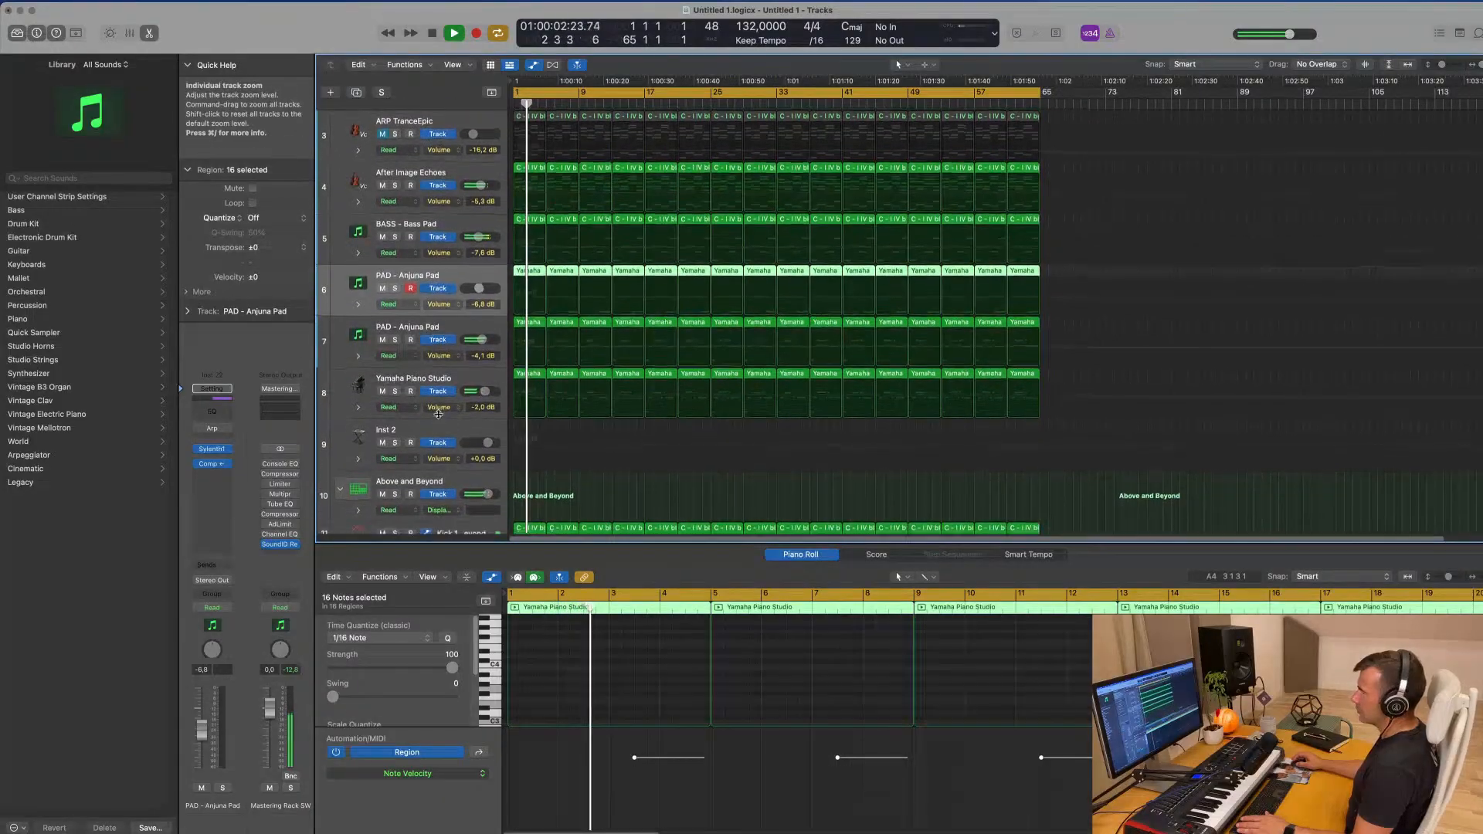
scroll(446, 185, up, 1)
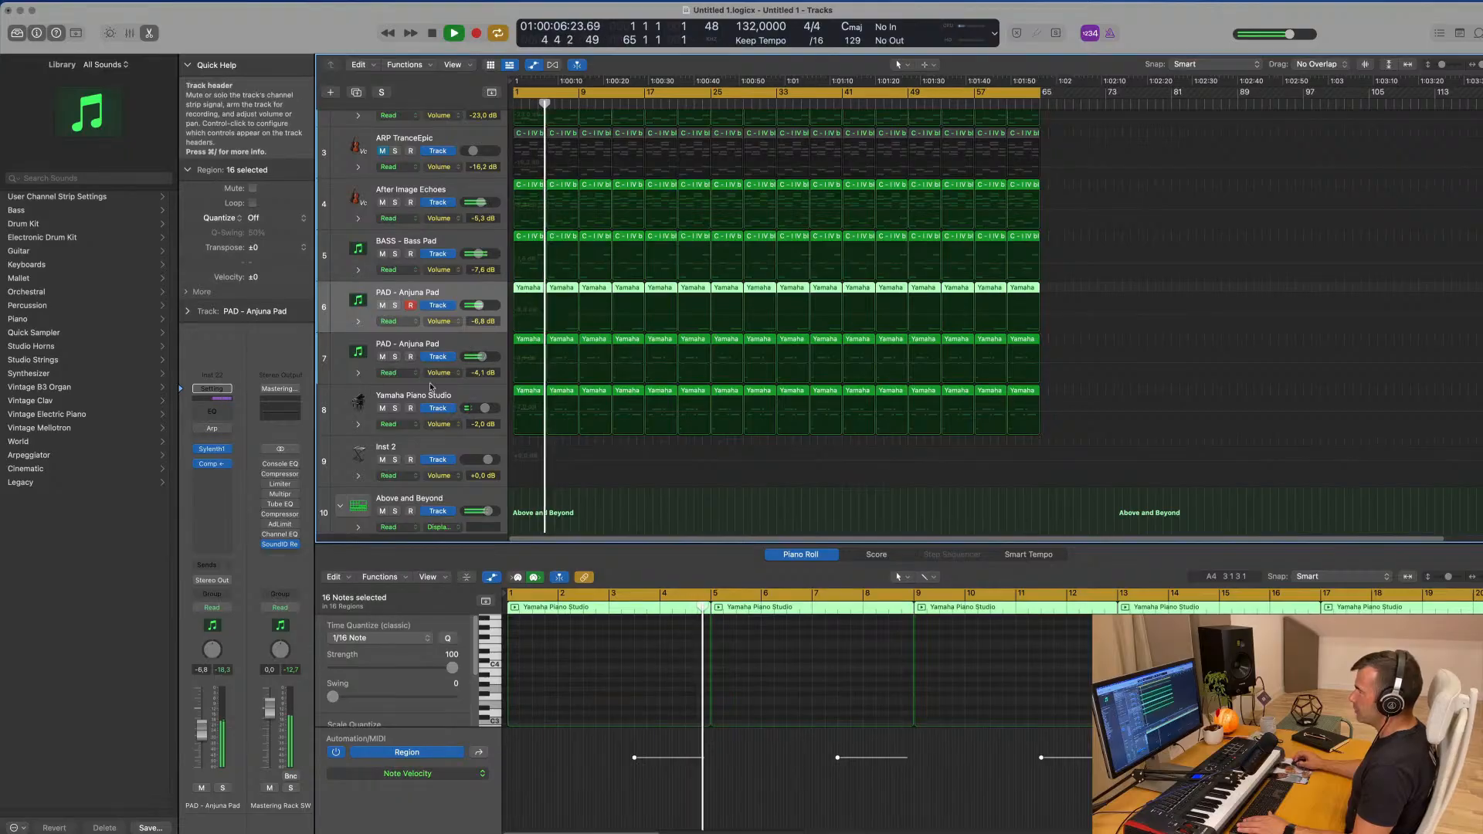
scroll(431, 381, up, 2)
scroll(431, 381, up, 5)
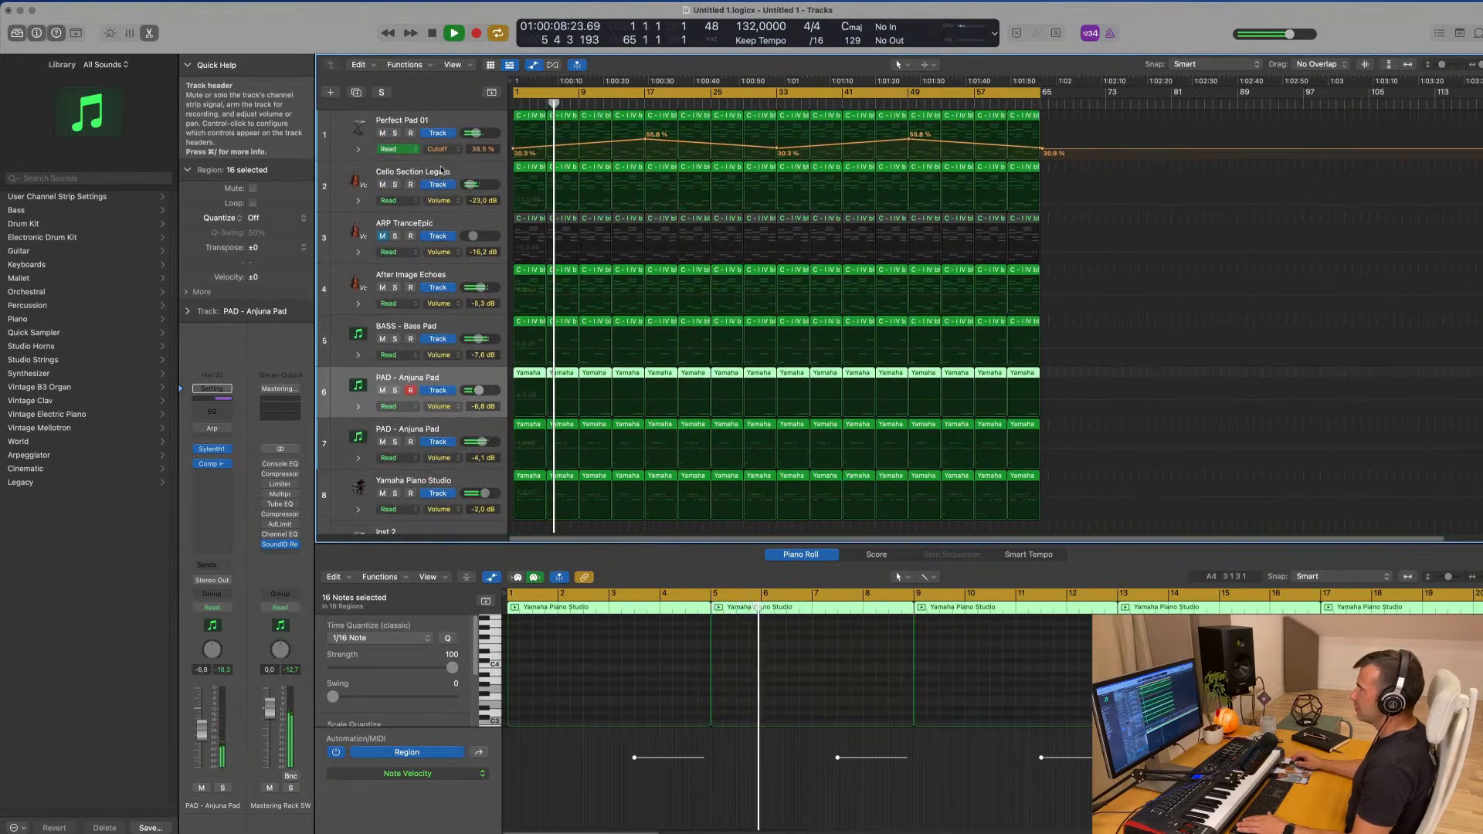
- Compare the mix with After Image Echoes muted and unmuted, and set that track's volume to -10.2 dB
click(421, 298)
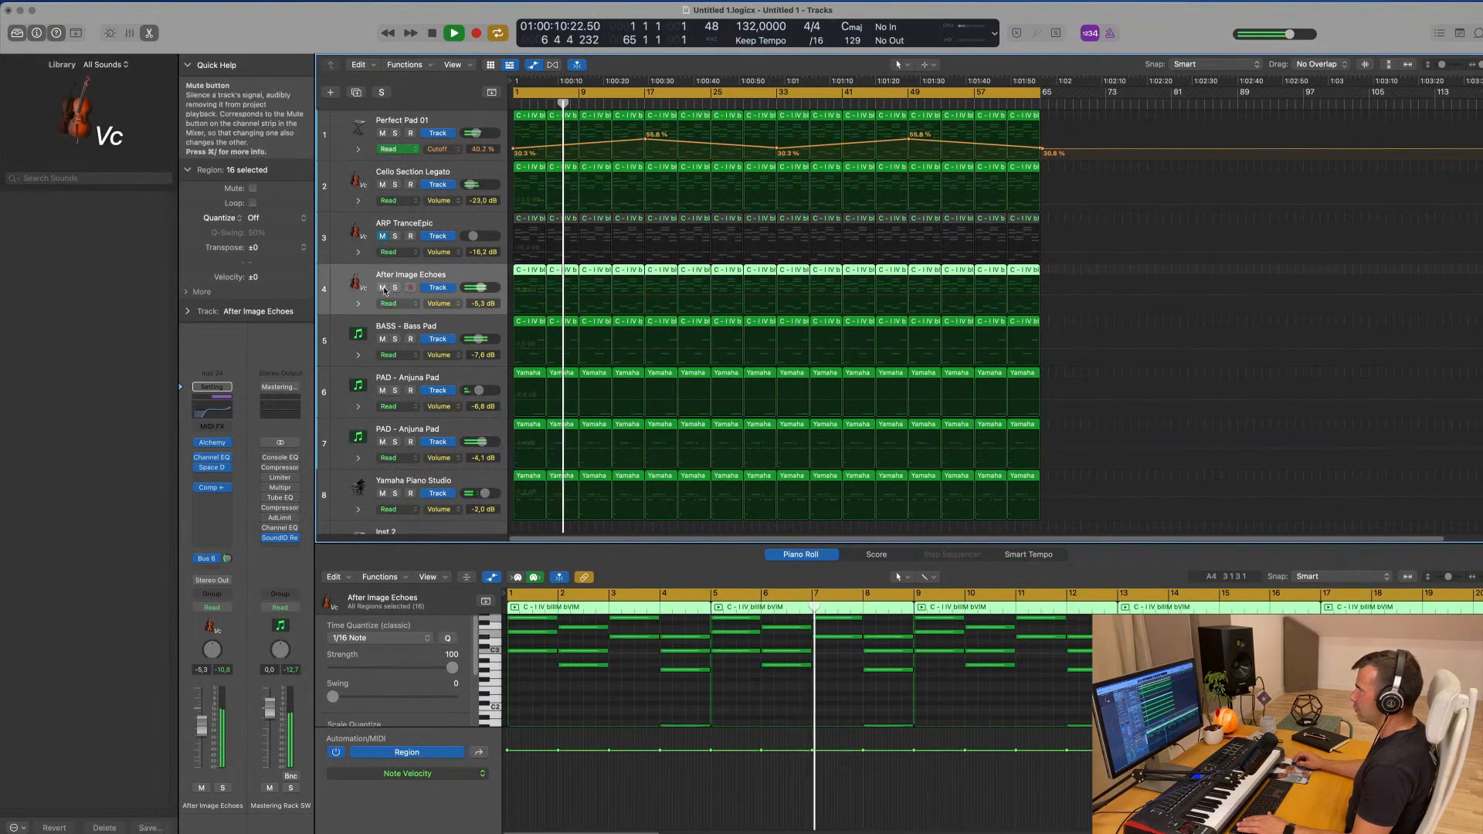
click(383, 287)
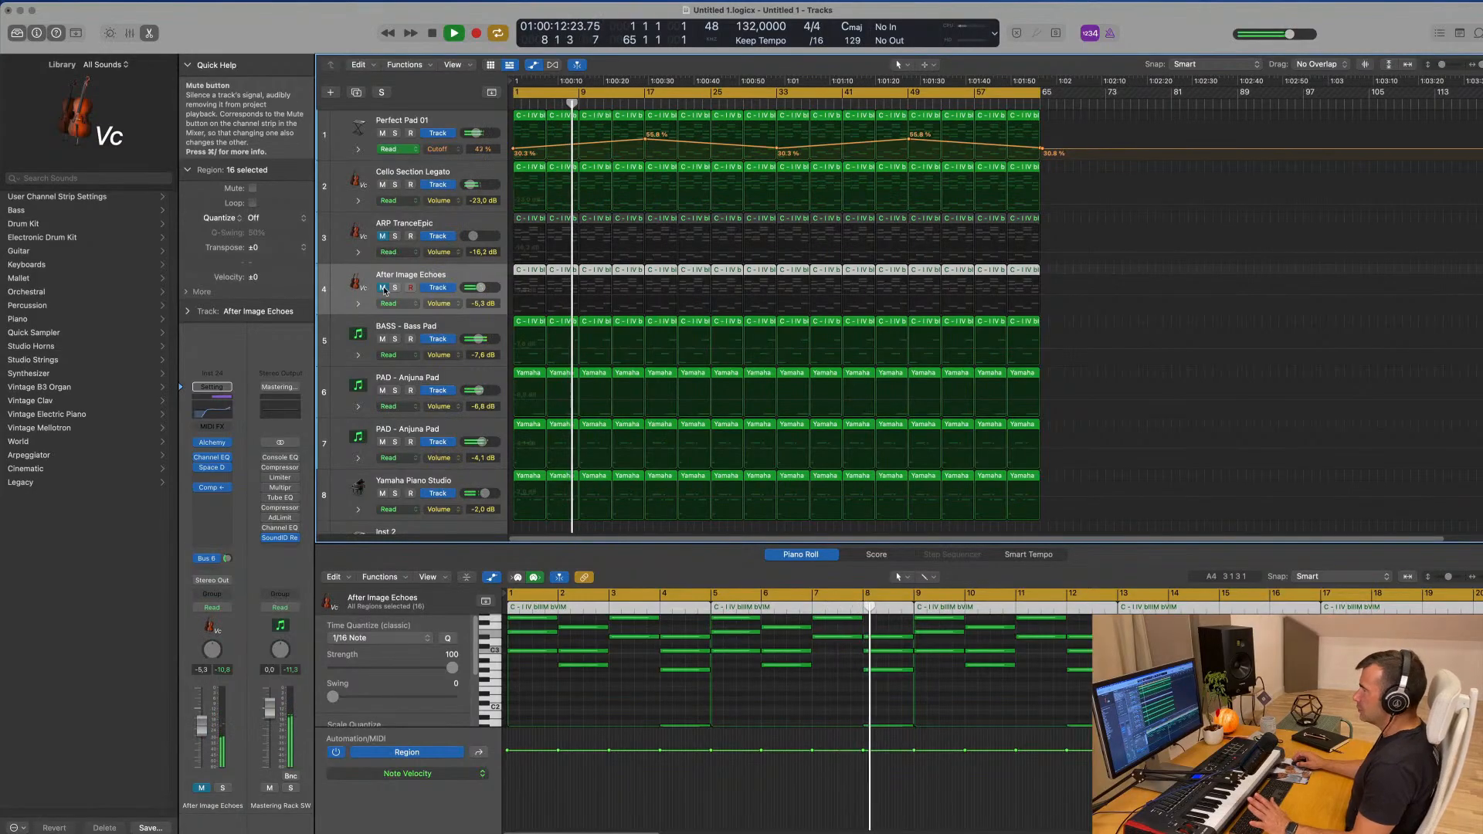
click(383, 287)
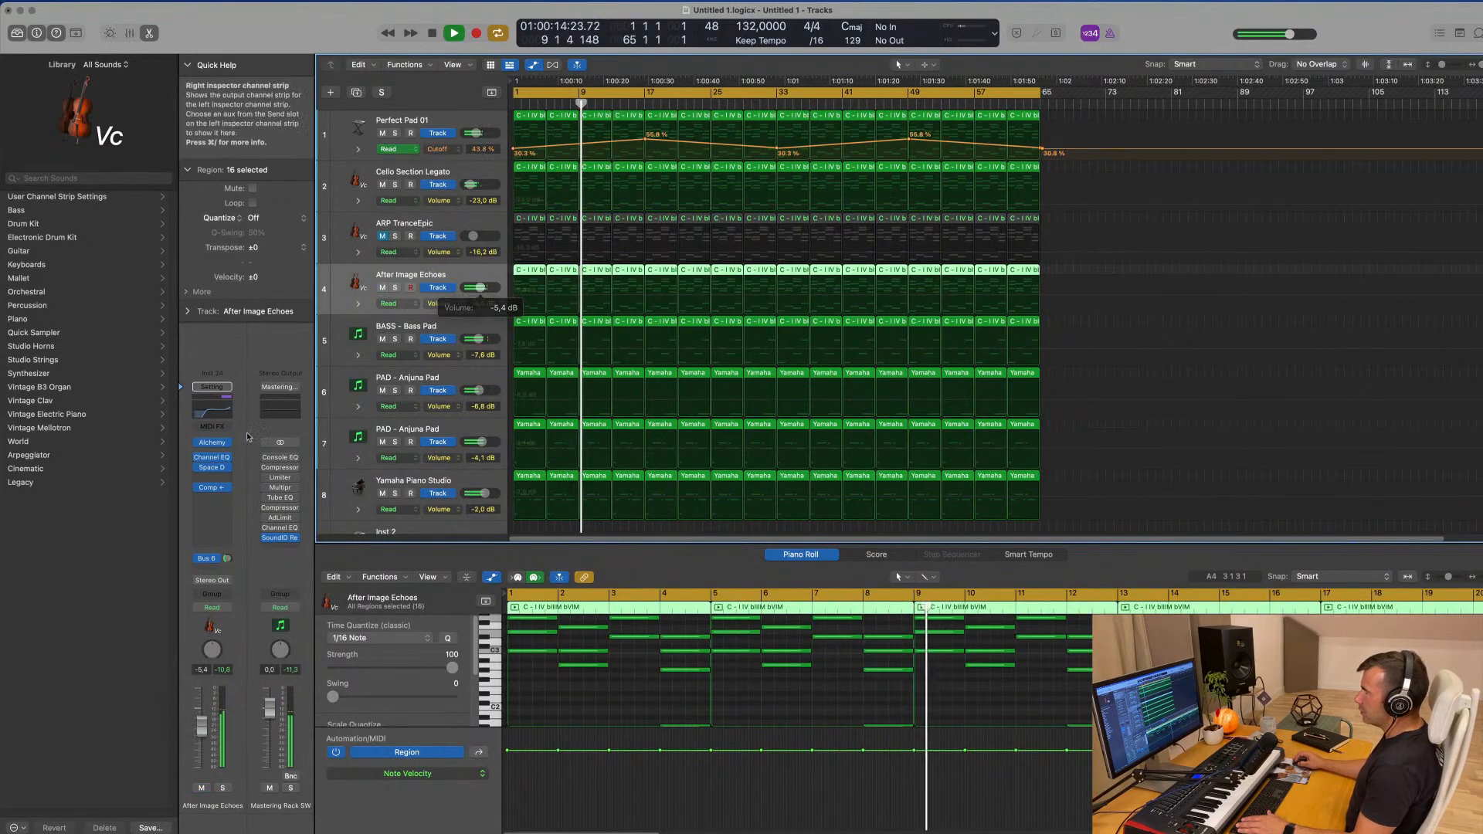
click(224, 442)
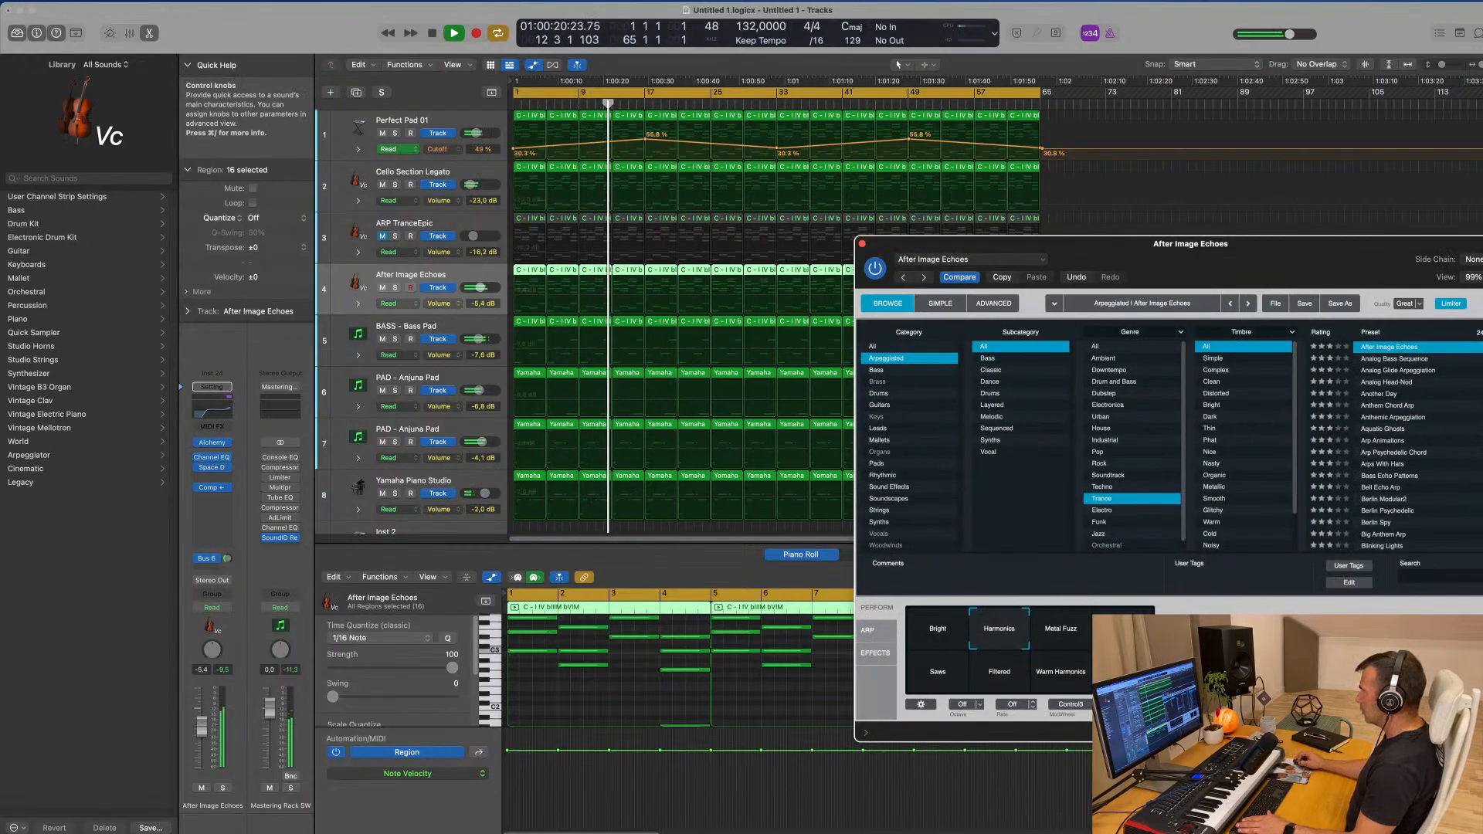
drag(202, 727, 203, 735)
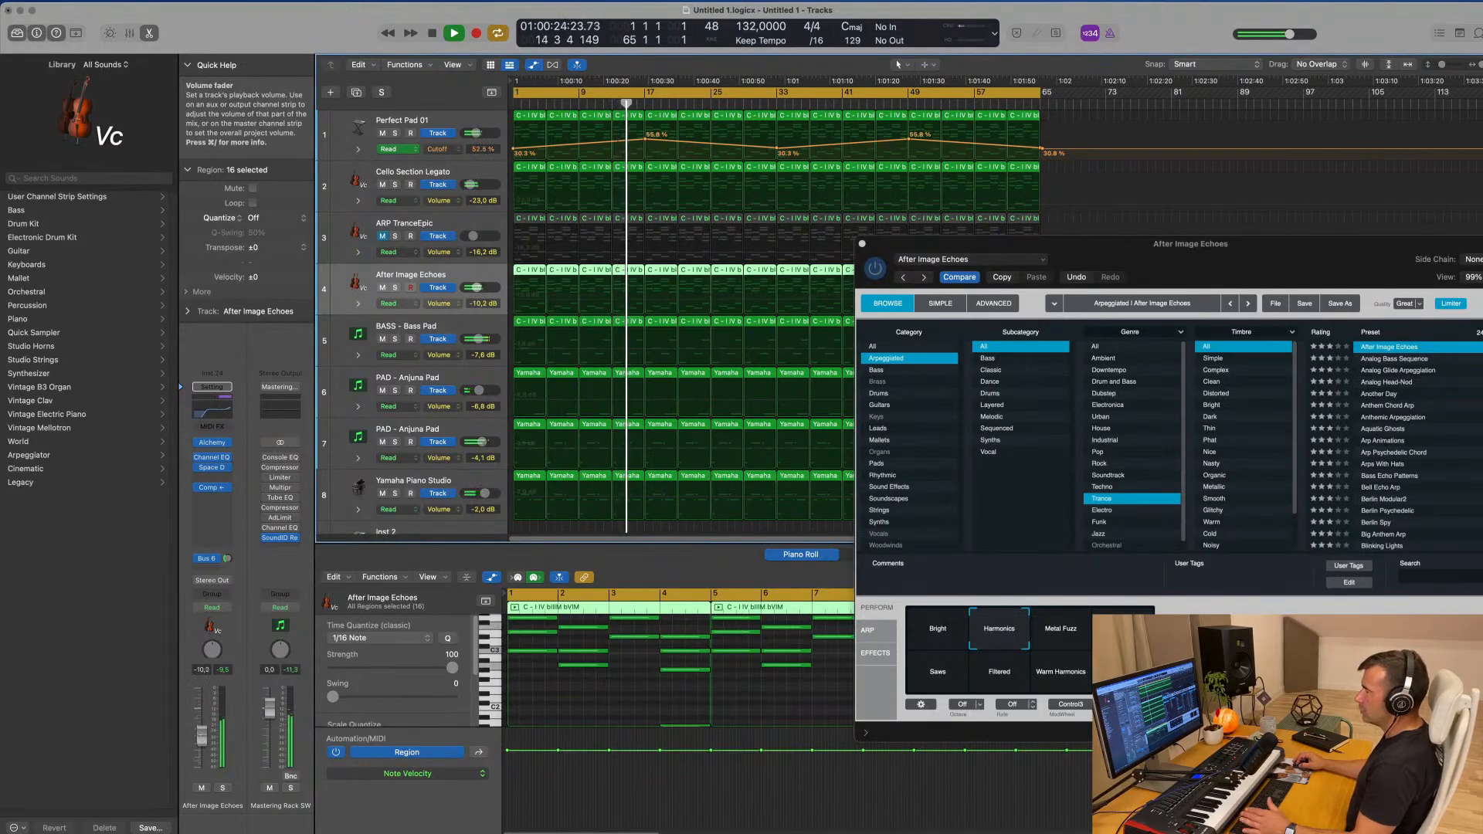
click(862, 244)
- Unmute ARP TranceEpic at -16.8 dB volume and raise its Channel EQ low cut to about 400 Hz
key(cmd+Left)
key(Up)
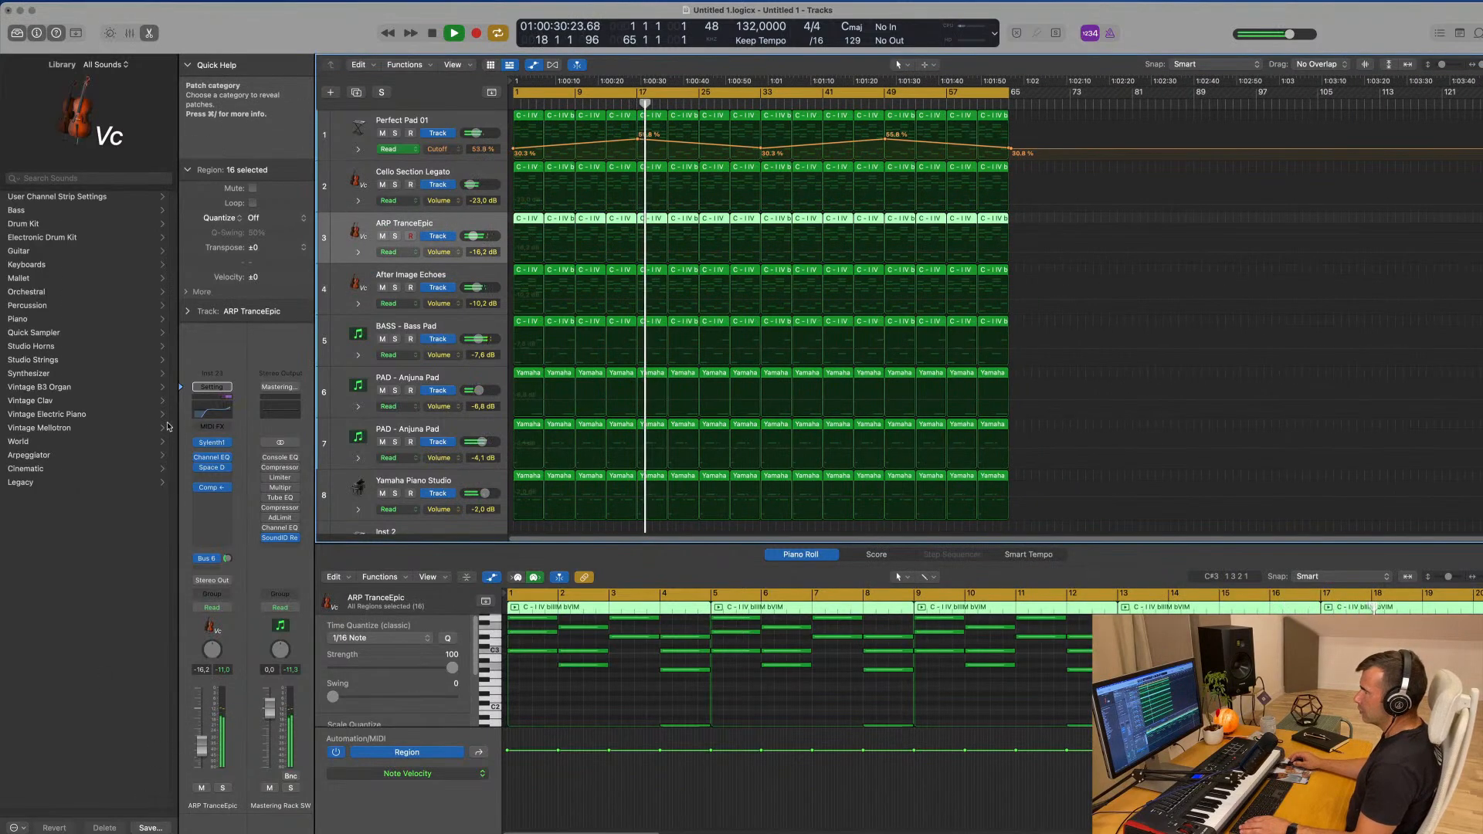
click(226, 416)
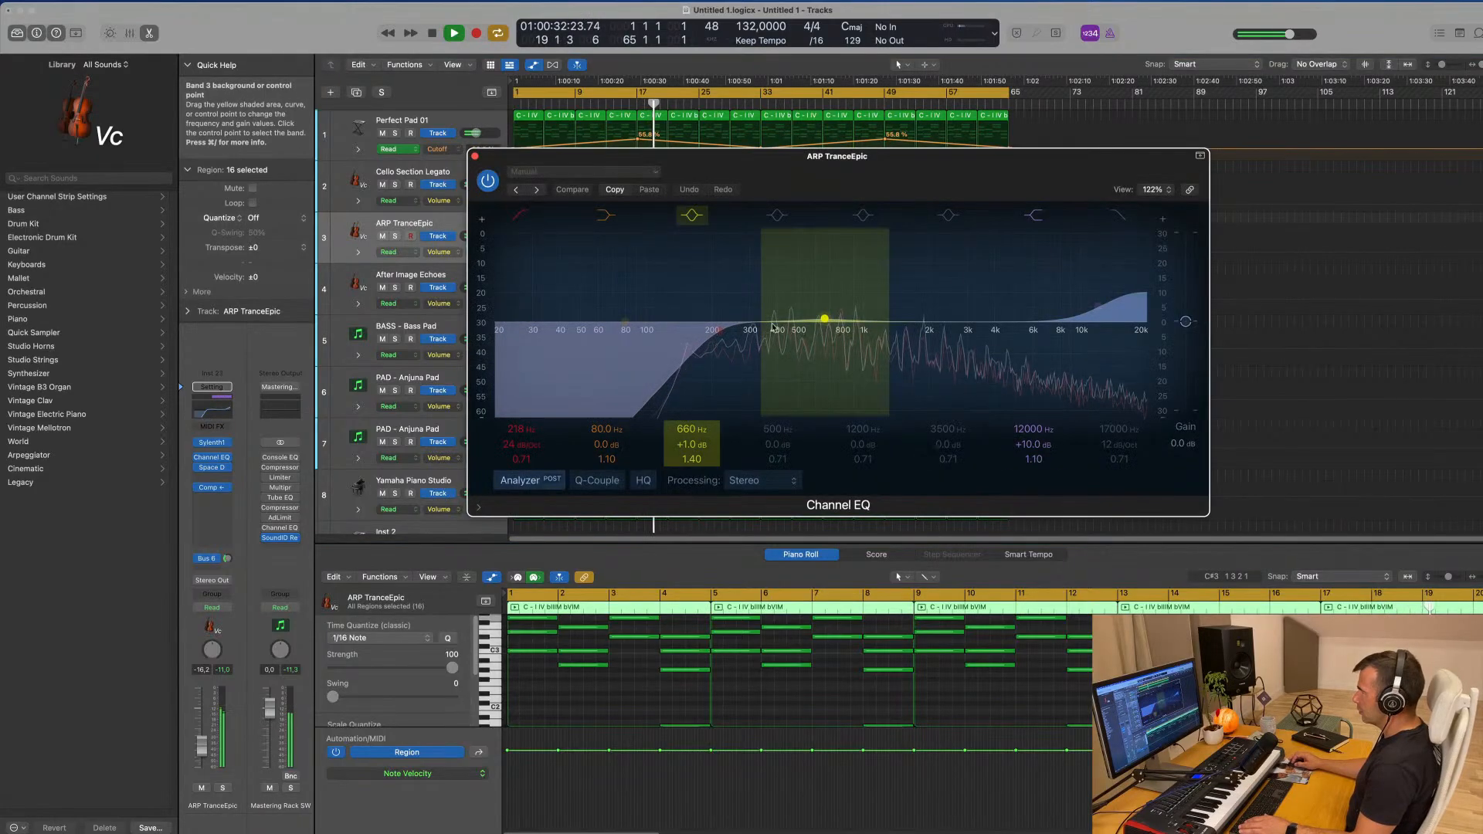
drag(720, 325, 775, 339)
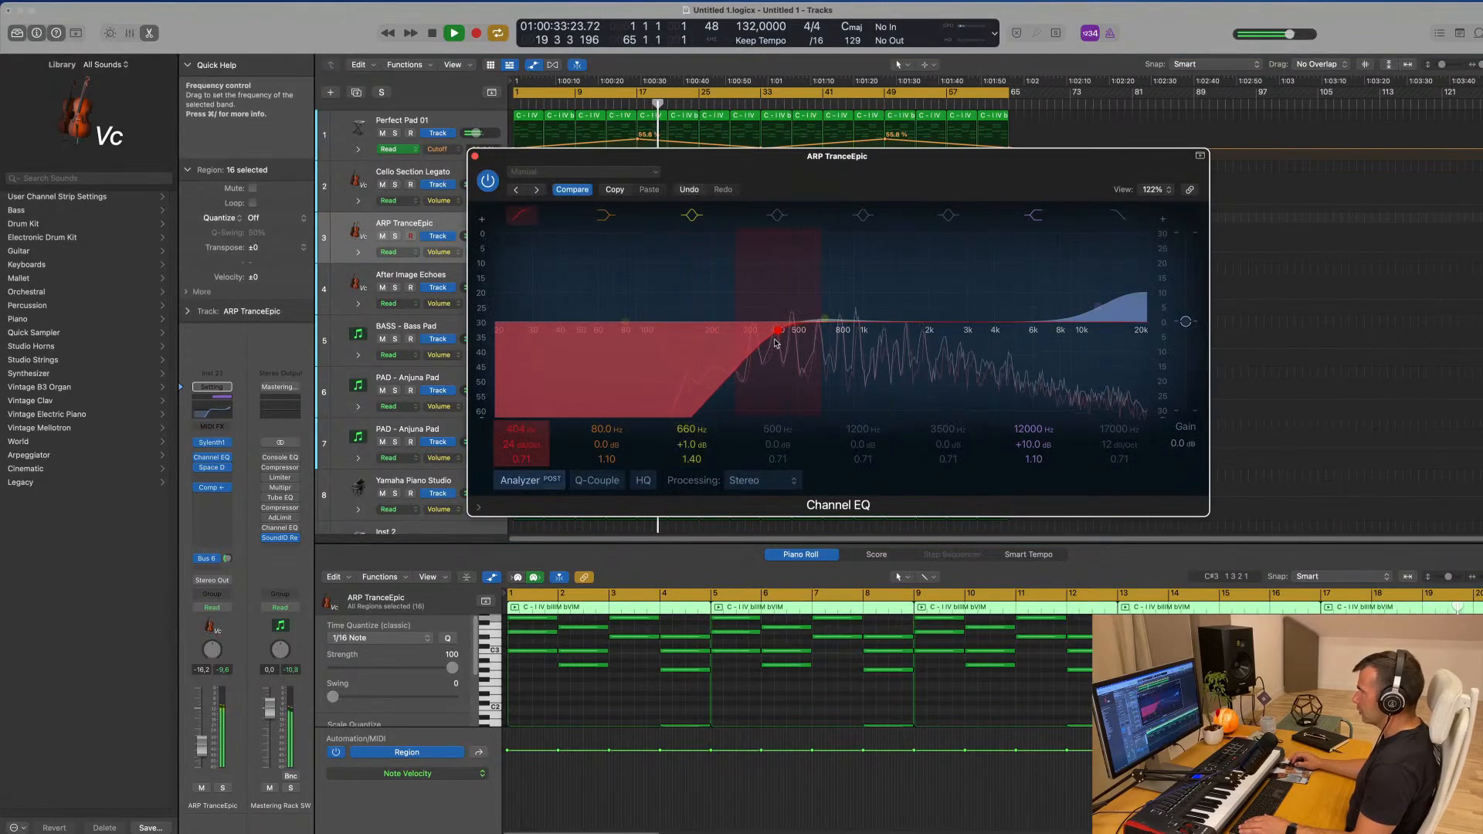
click(475, 156)
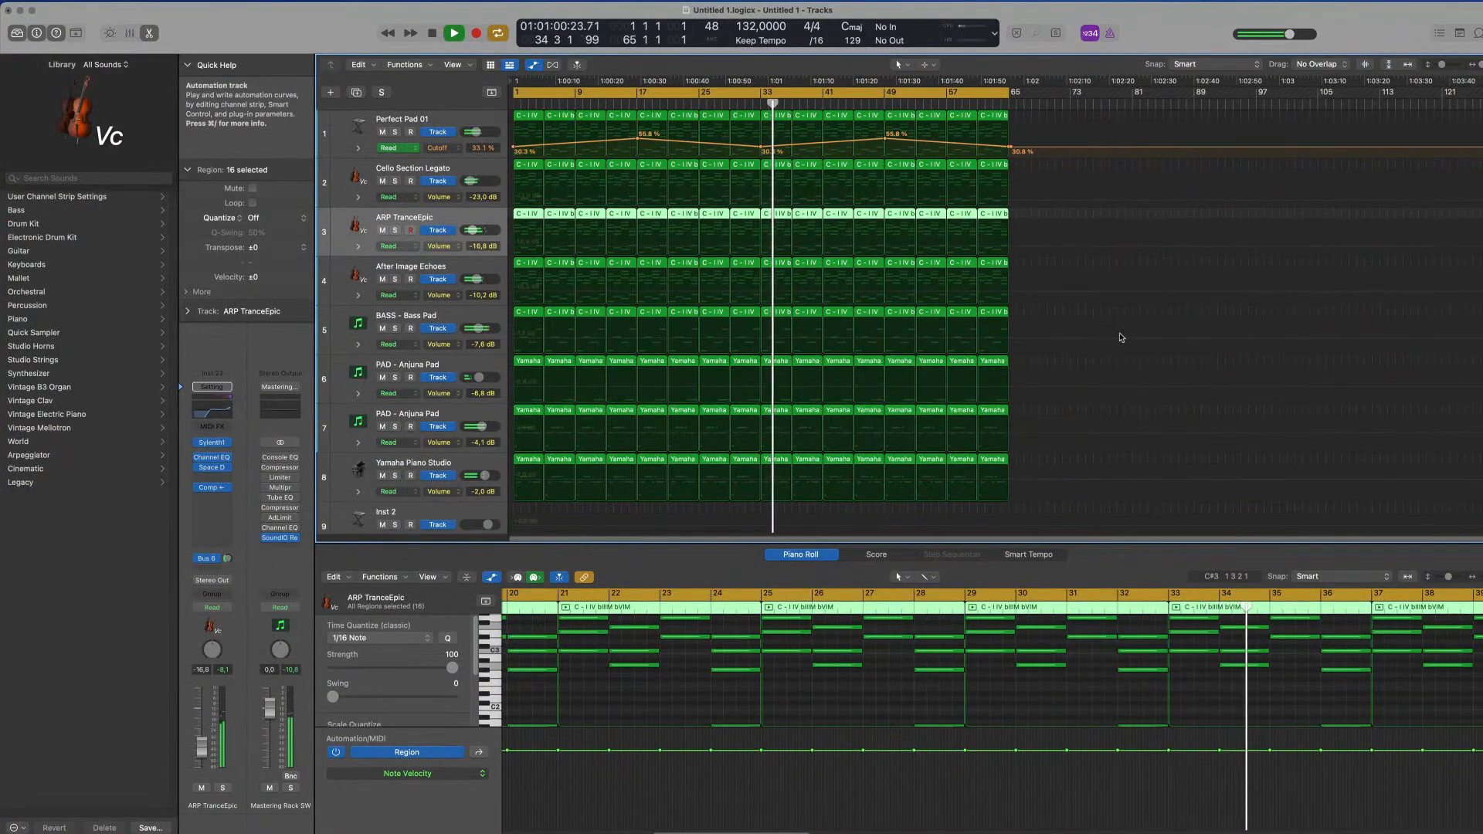
- Hide the piano roll to show all tracks and deselect the ARP TranceEpic regions during playback
key(x)
key(x)
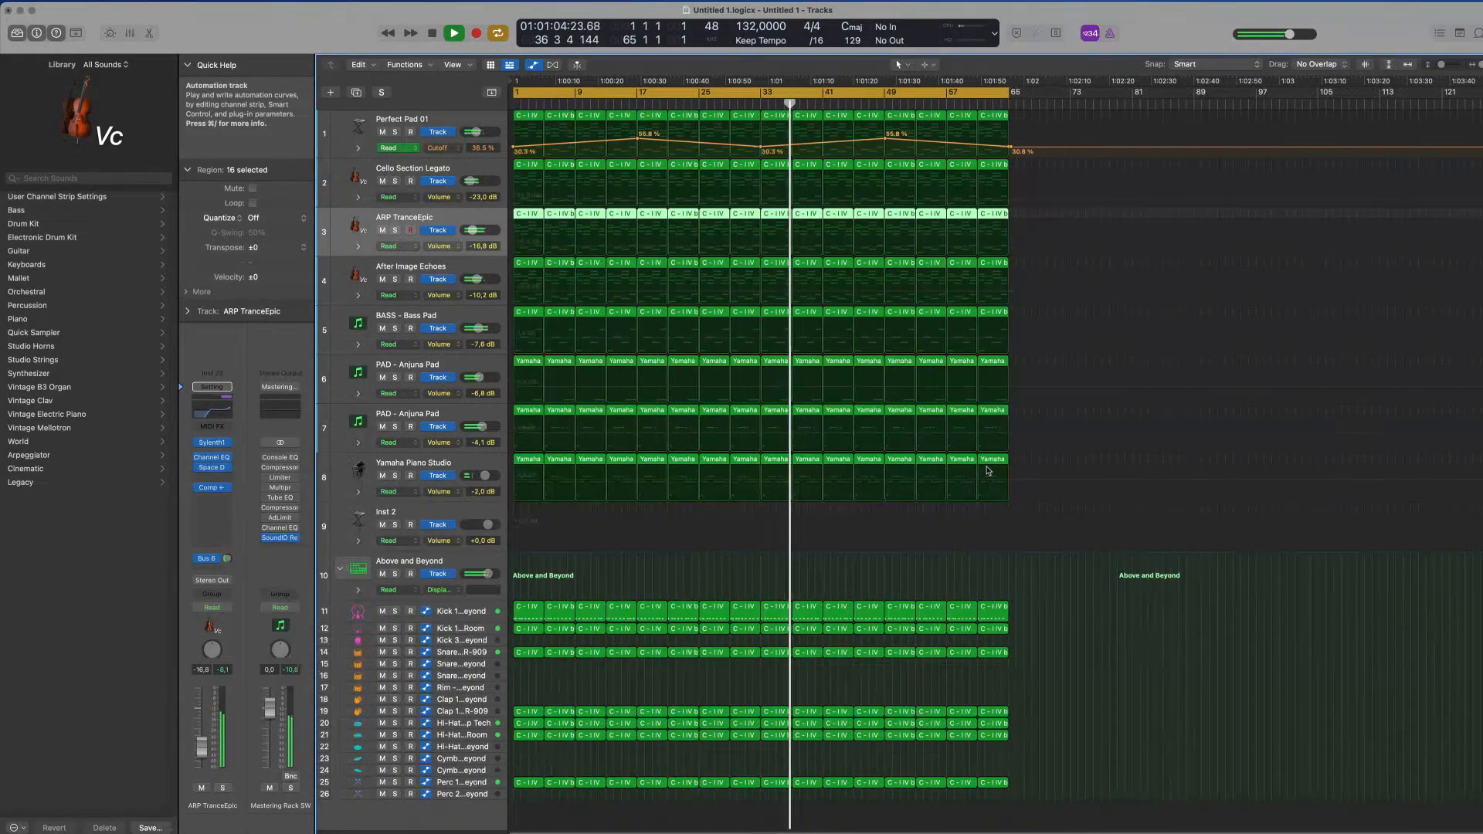
click(1087, 459)
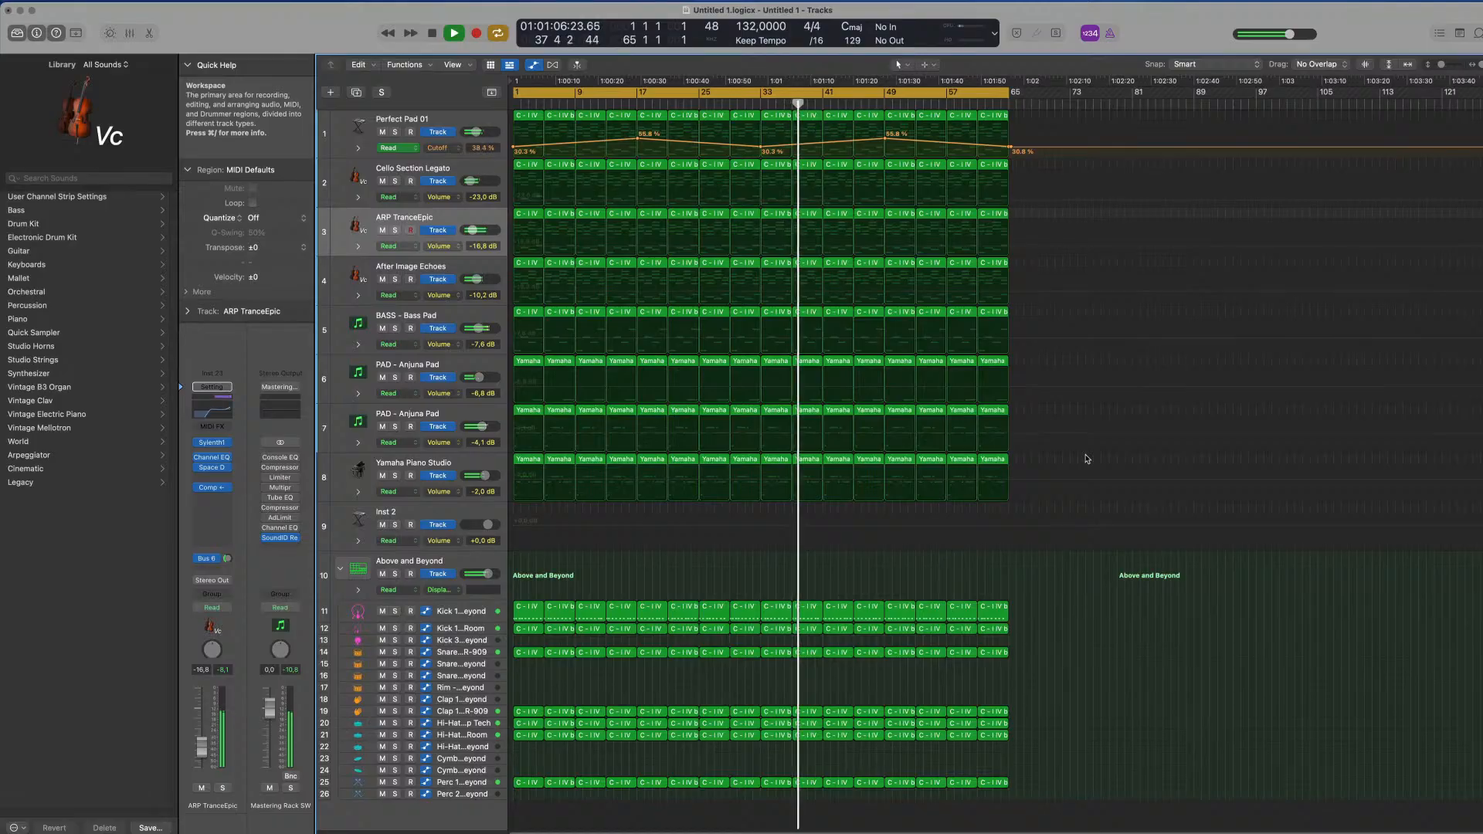